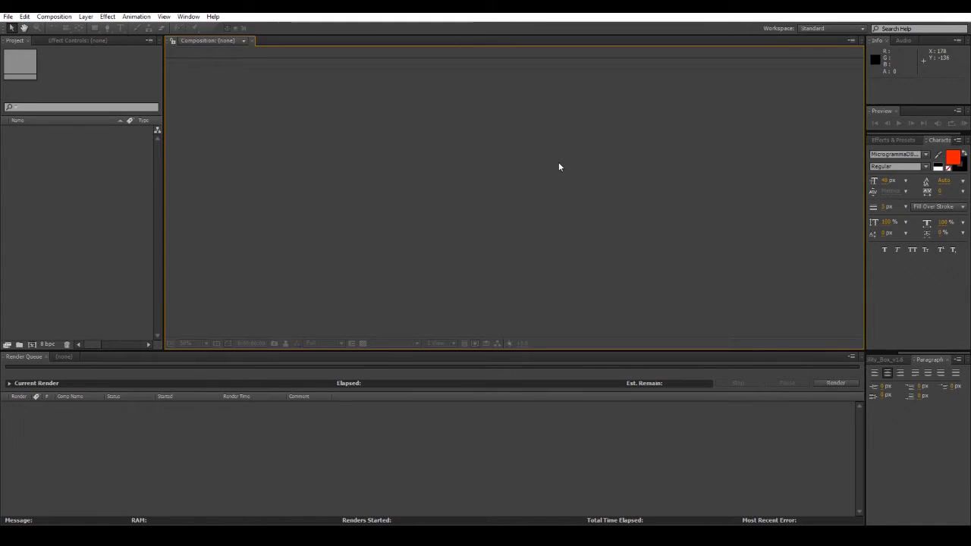
Create a new 2048 × 2048 px composition with the aspect ratio unlocked and a duration of 2 seconds.
{"action": "left_click", "coordinate": [54, 16]}
{"action": "left_click", "coordinate": [65, 28]}
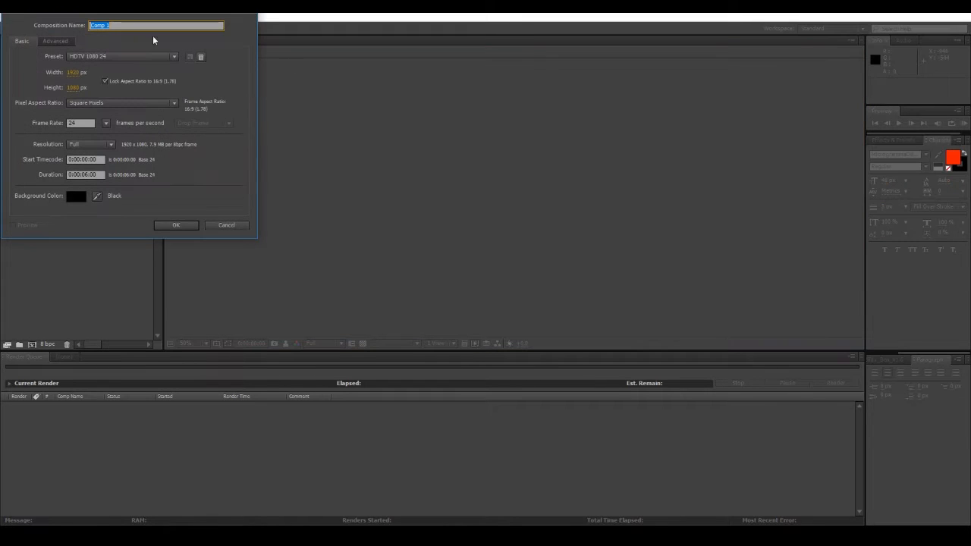
{"action": "left_click", "coordinate": [107, 79]}
{"action": "type", "text": "2048"}
{"action": "key", "text": "Tab"}
{"action": "type", "text": "2048"}
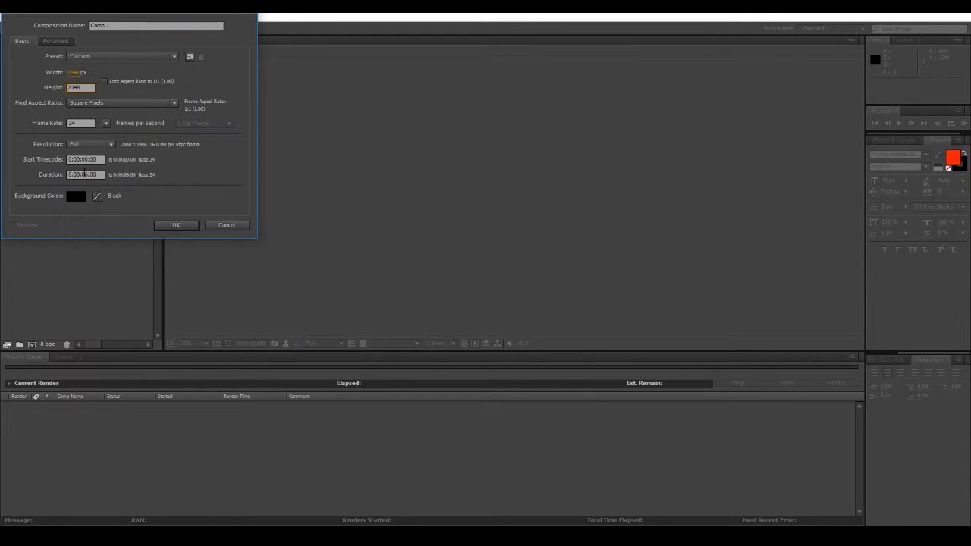
{"action": "left_click", "coordinate": [87, 175]}
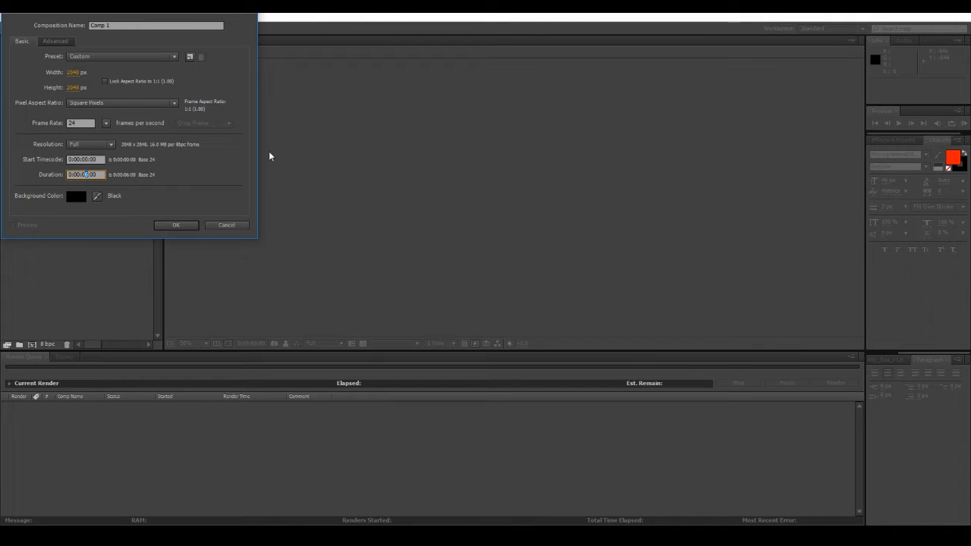
{"action": "type", "text": "2"}
{"action": "key", "text": "Return"}
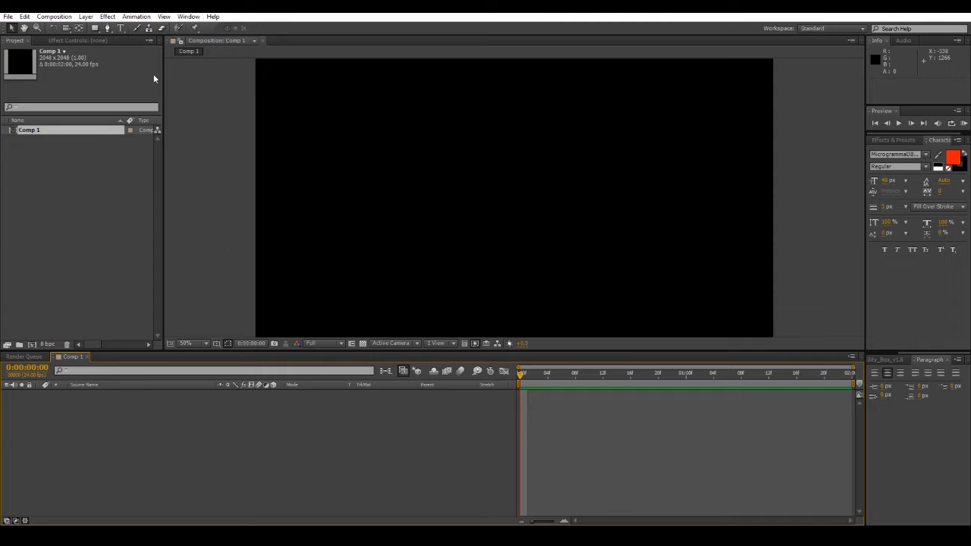
Add a white, composition-sized solid layer named Shockwave_Core.
{"action": "scroll", "coordinate": [264, 116], "scroll_direction": "down", "scroll_amount": 2}
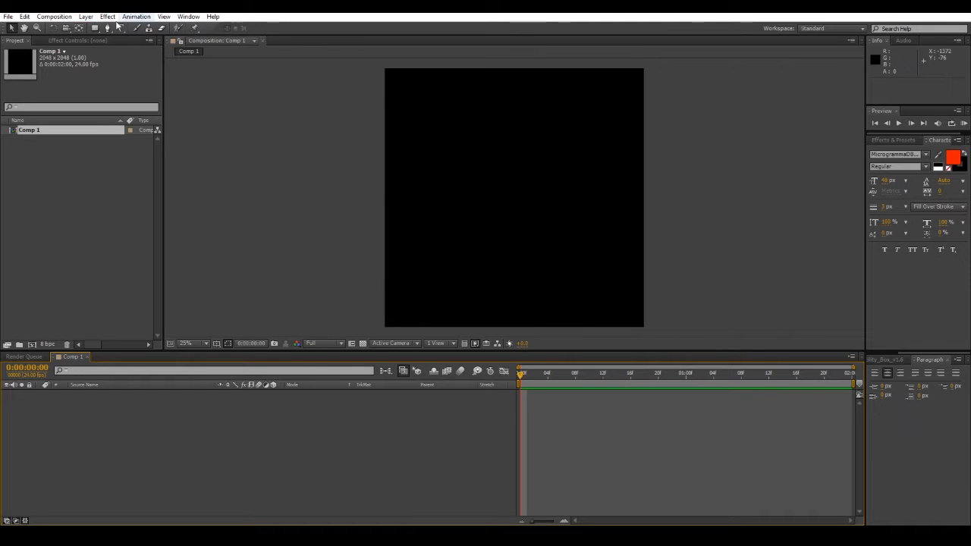
{"action": "left_click", "coordinate": [86, 16]}
{"action": "mouse_move", "coordinate": [106, 25]}
{"action": "left_click", "coordinate": [327, 40]}
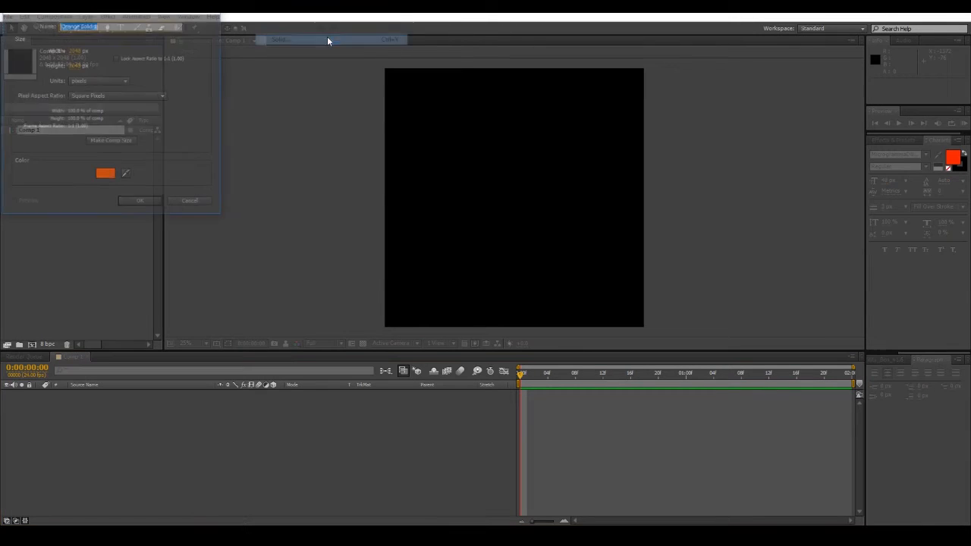
{"action": "left_click", "coordinate": [105, 173]}
{"action": "left_click", "coordinate": [11, 23]}
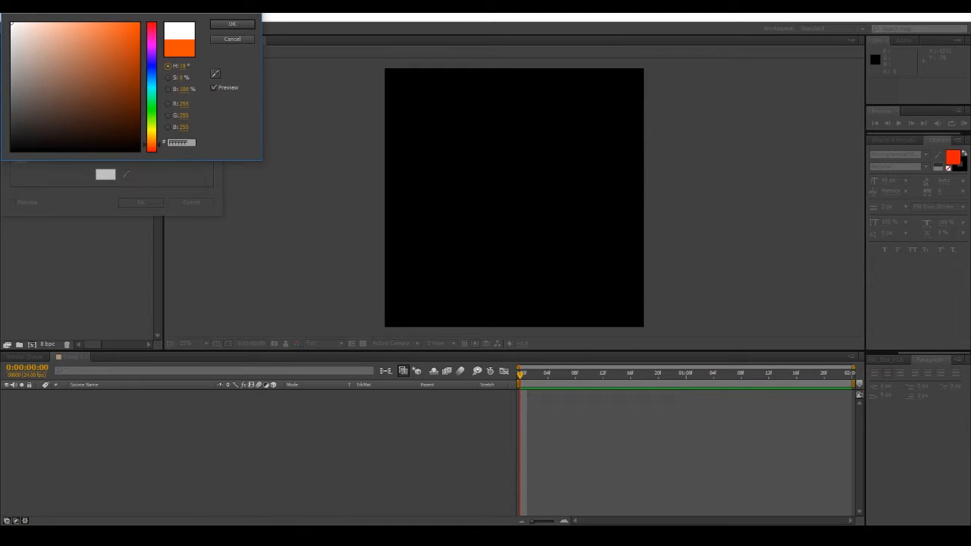
{"action": "left_click", "coordinate": [244, 25]}
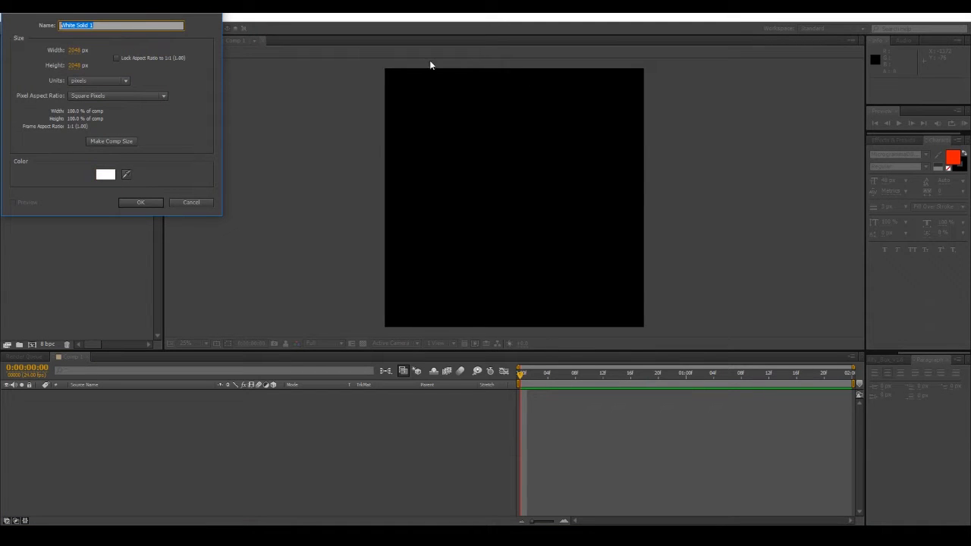
{"action": "type", "text": "Shockwave_Core"}
{"action": "key", "text": "Return"}
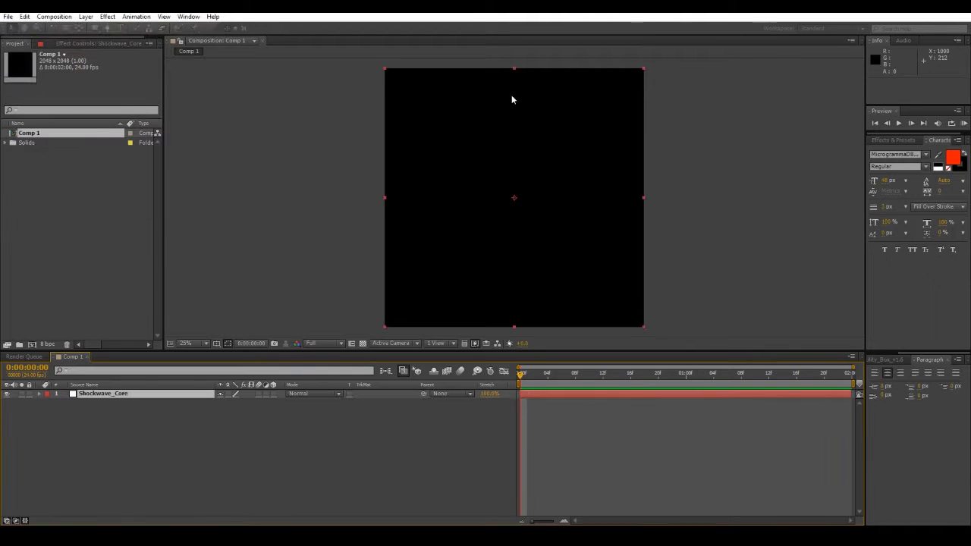
Draw a rectangular mask about 3052 × 232 px across the upper edge of Shockwave_Core and feather it by 150 pixels.
{"action": "left_click", "coordinate": [94, 28]}
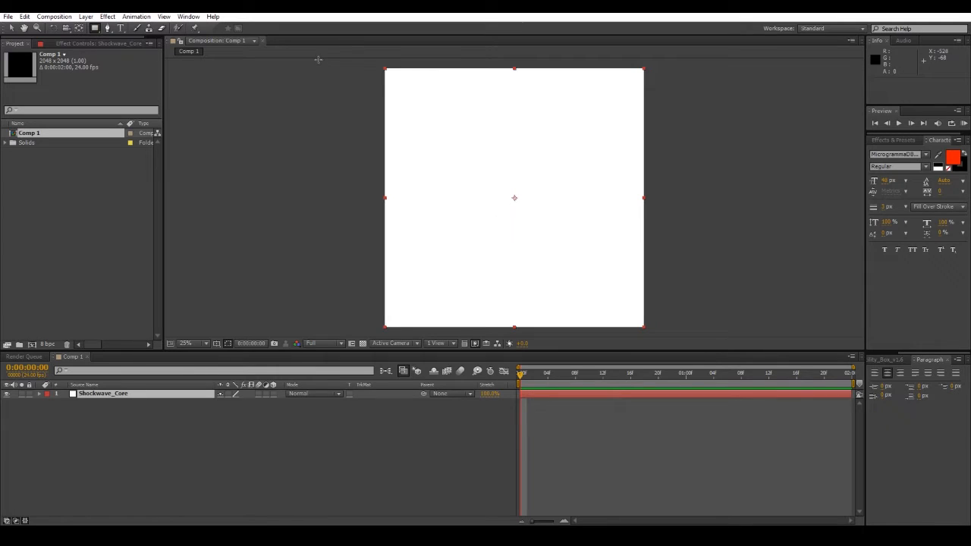
{"action": "left_click_drag", "start_coordinate": [317, 59], "coordinate": [702, 88]}
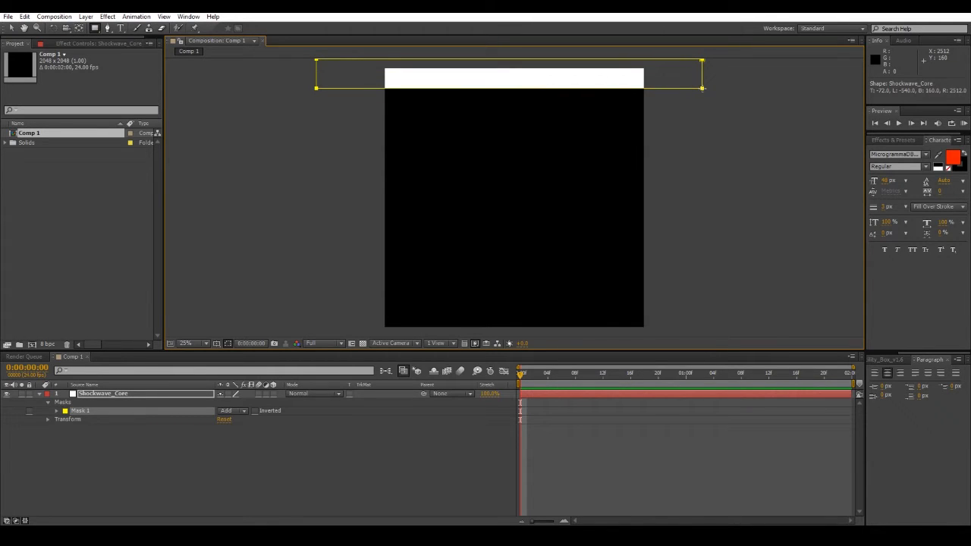
{"action": "left_click", "coordinate": [57, 411]}
{"action": "left_click_drag", "start_coordinate": [239, 428], "coordinate": [302, 419]}
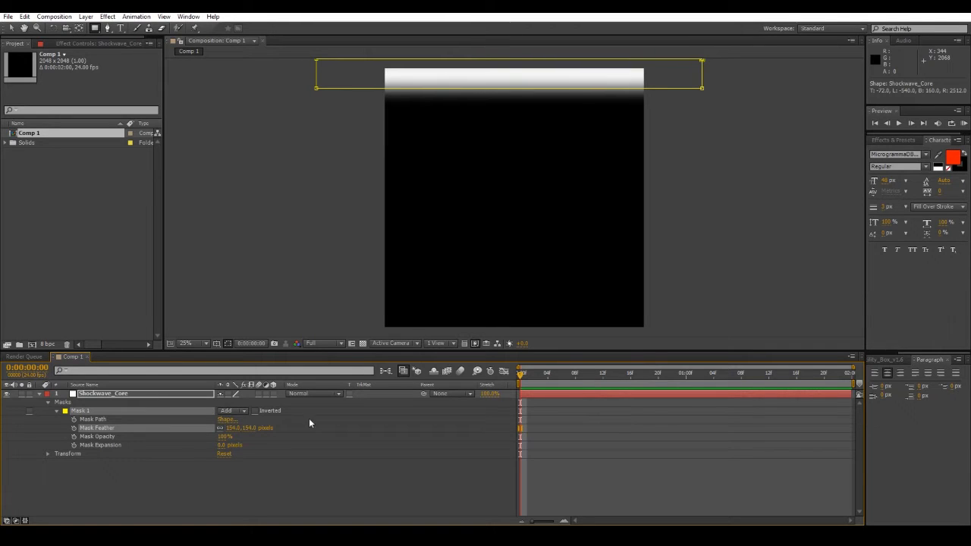
{"action": "left_click", "coordinate": [247, 429]}
{"action": "type", "text": "150"}
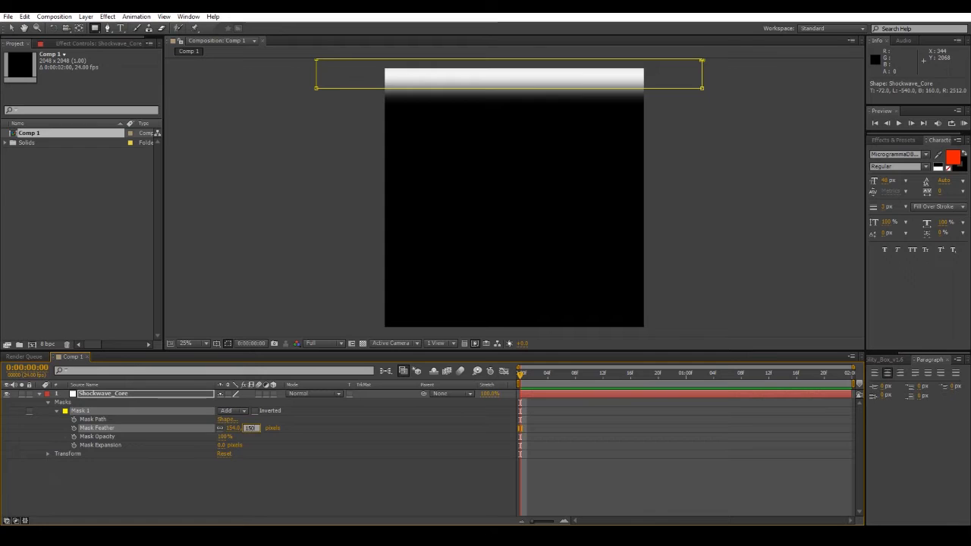
{"action": "key", "text": "Return"}
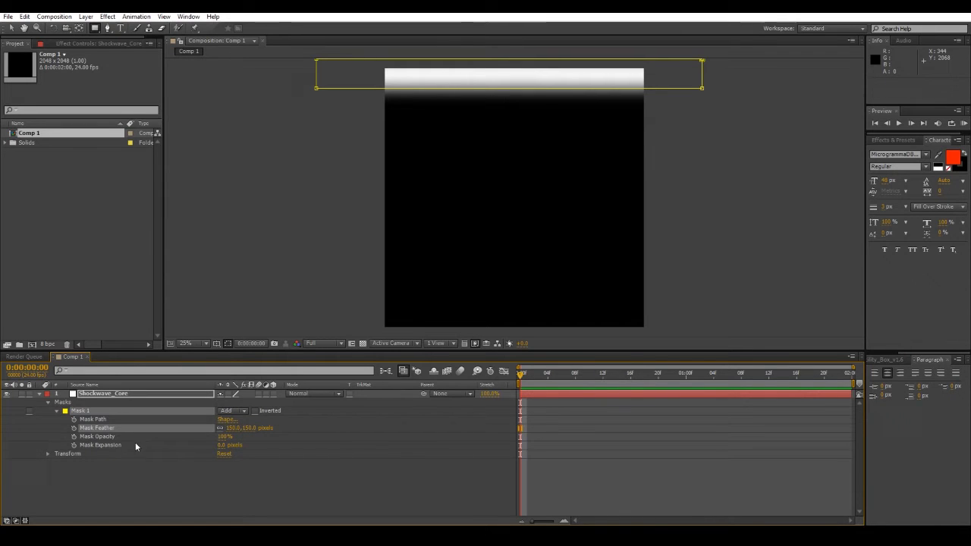
Go to the last frame, keyframe Shockwave_Core's Mask Path, and shift that keyframe to the first frame.
{"action": "left_click", "coordinate": [857, 377]}
{"action": "left_click", "coordinate": [11, 27]}
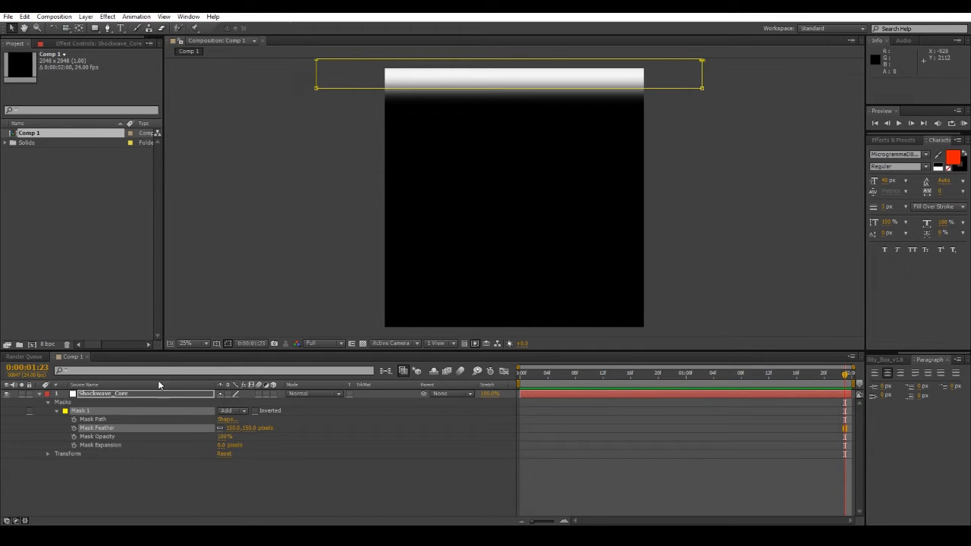
{"action": "left_click", "coordinate": [74, 420]}
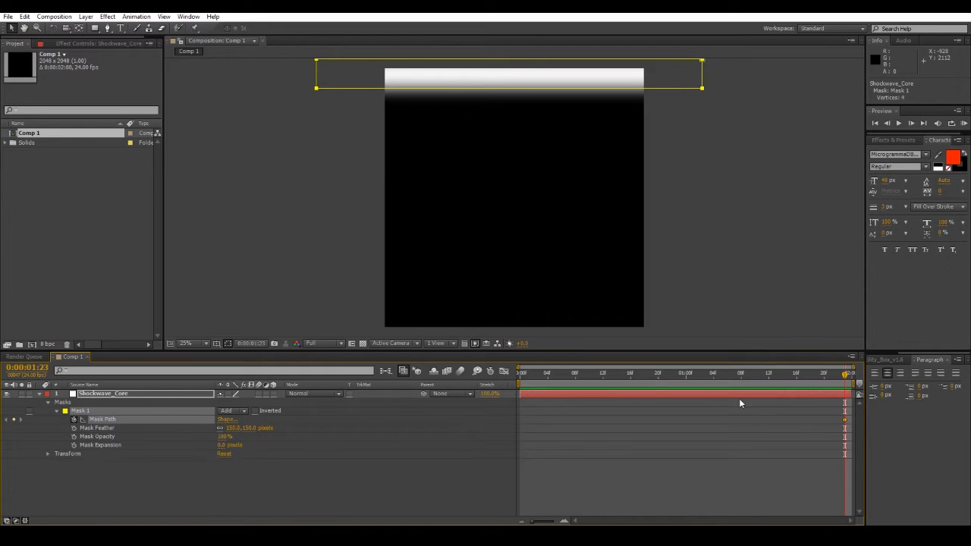
{"action": "left_click", "coordinate": [847, 426]}
{"action": "left_click_drag", "start_coordinate": [847, 421], "coordinate": [521, 425]}
At the last frame, move the whole Shockwave_Core mask straight up by 280 px, beyond the composition's upper edge.
{"action": "left_click_drag", "start_coordinate": [735, 99], "coordinate": [230, 57]}
{"action": "double_click", "coordinate": [559, 87]}
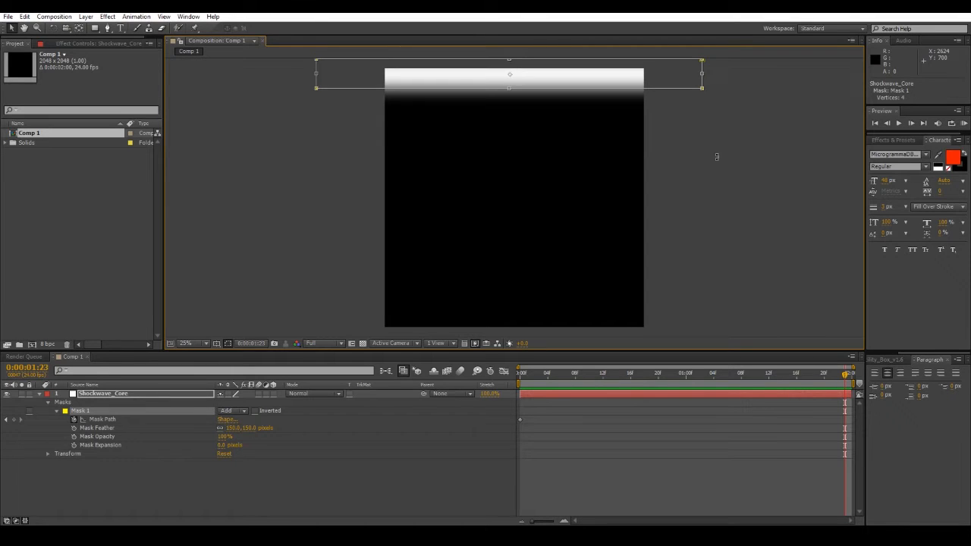
{"action": "key", "text": "shift+Up"}
{"action": "key", "text": "shift+Up"}
{"action": "key", "text": "shift+Up"}
{"action": "key", "text": "shift+Up"}
{"action": "key", "text": "shift+Up"}
{"action": "key", "text": "shift+Up"}
{"action": "key", "text": "shift+Up"}
{"action": "key", "text": "shift+Up"}
{"action": "key", "text": "shift+Up"}
{"action": "key", "text": "shift+Up"}
{"action": "key", "text": "shift+Up"}
{"action": "key", "text": "shift+Up"}
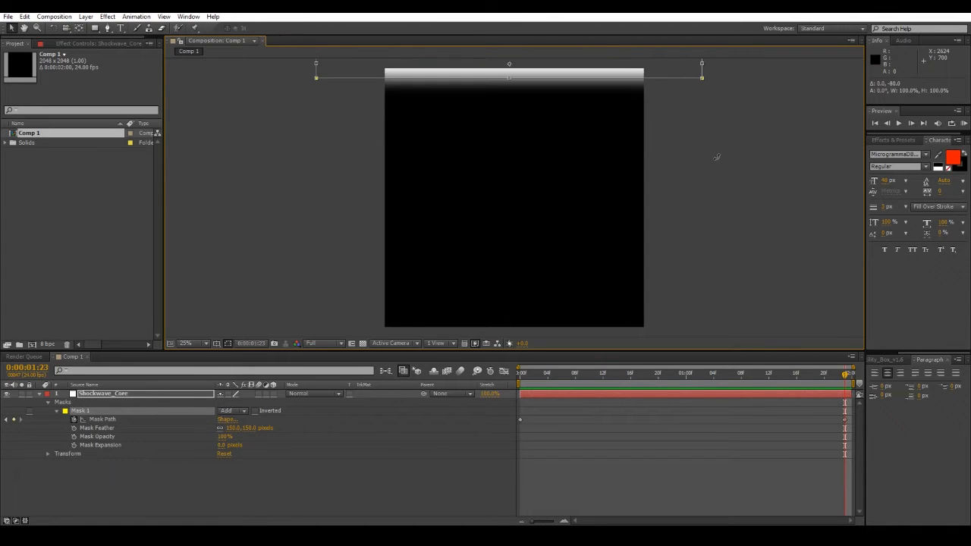
{"action": "key", "text": "shift+Up"}
{"action": "key", "text": "shift+Up"}
{"action": "key", "text": "shift+Up"}
{"action": "key", "text": "shift+Up"}
{"action": "key", "text": "shift+Up"}
{"action": "key", "text": "shift+Up"}
{"action": "key", "text": "shift+Up"}
{"action": "key", "text": "shift+Up"}
{"action": "key", "text": "shift+Up"}
{"action": "key", "text": "shift+Up"}
{"action": "key", "text": "shift+Up"}
{"action": "key", "text": "shift+Up"}
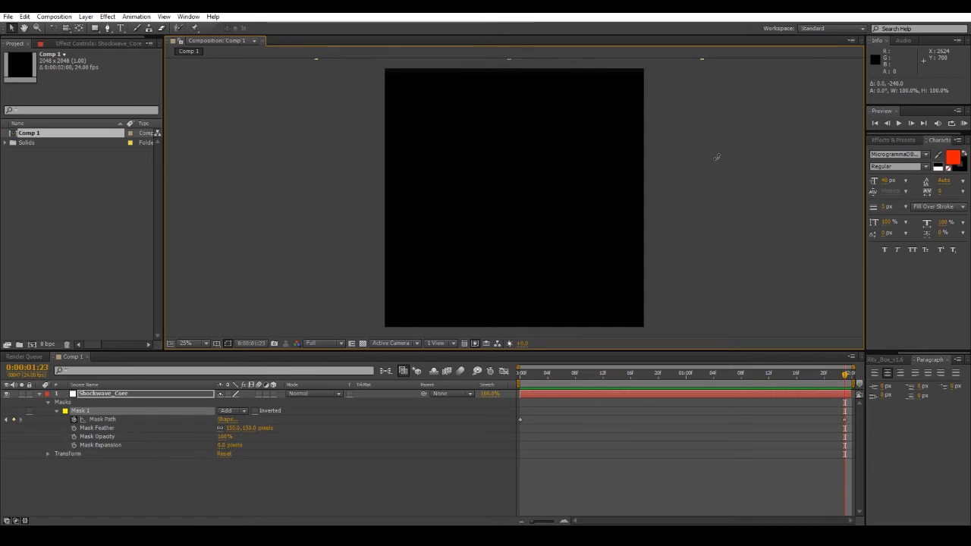
{"action": "key", "text": "shift+Up"}
{"action": "key", "text": "shift+Up"}
{"action": "key", "text": "shift+Up"}
{"action": "key", "text": "shift+Up"}
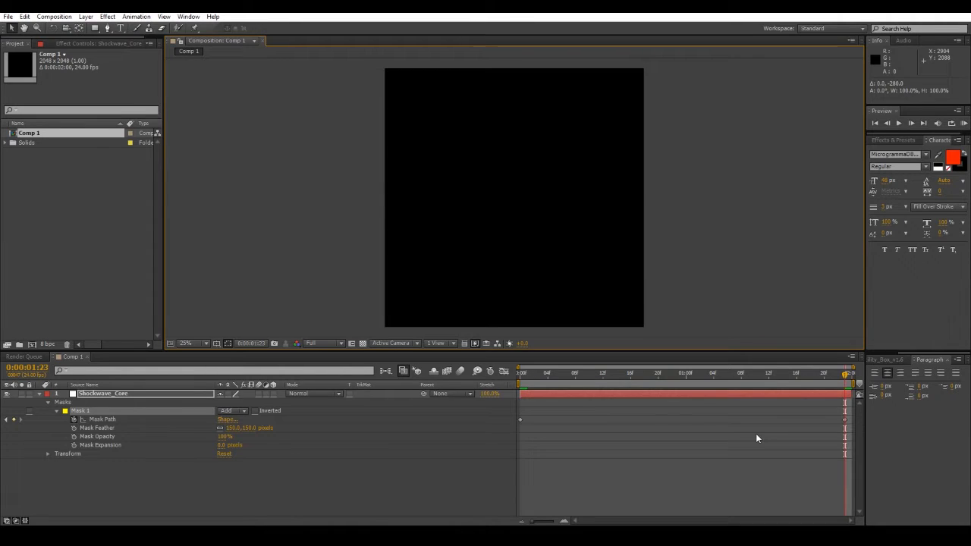
Play a RAM preview of the Shockwave_Core mask animation.
{"action": "left_click", "coordinate": [755, 438]}
{"action": "key", "text": "KP_0"}
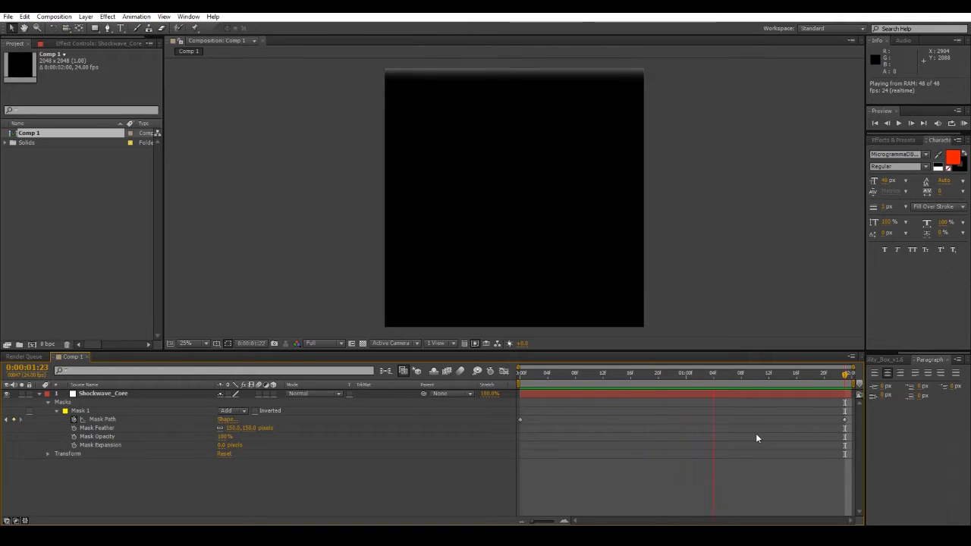
{"action": "key", "text": "space"}
Return to the first frame, duplicate the Shockwave_Core layer, and rename the copy's solid as Shockwave_Rim.
{"action": "left_click_drag", "start_coordinate": [568, 388], "coordinate": [514, 373]}
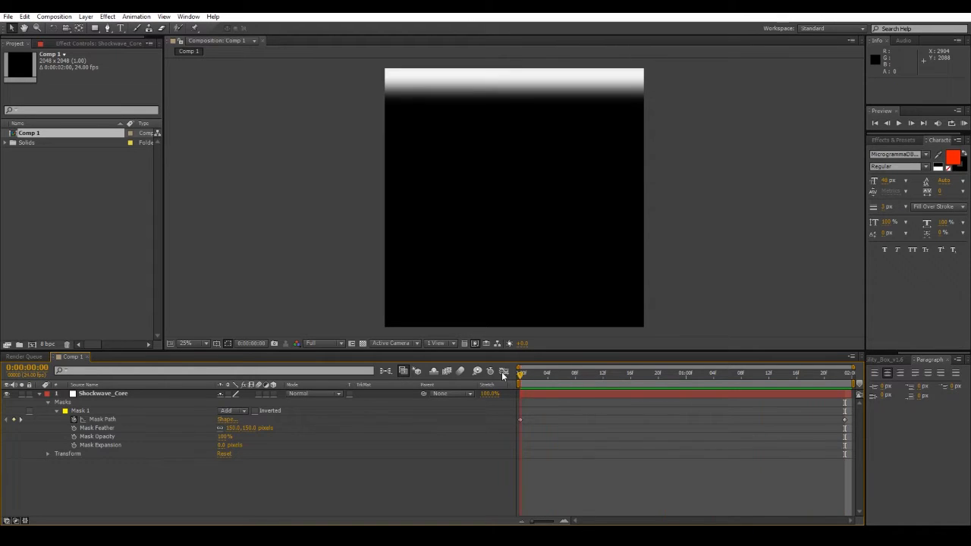
{"action": "left_click", "coordinate": [110, 392]}
{"action": "key", "text": "ctrl+d"}
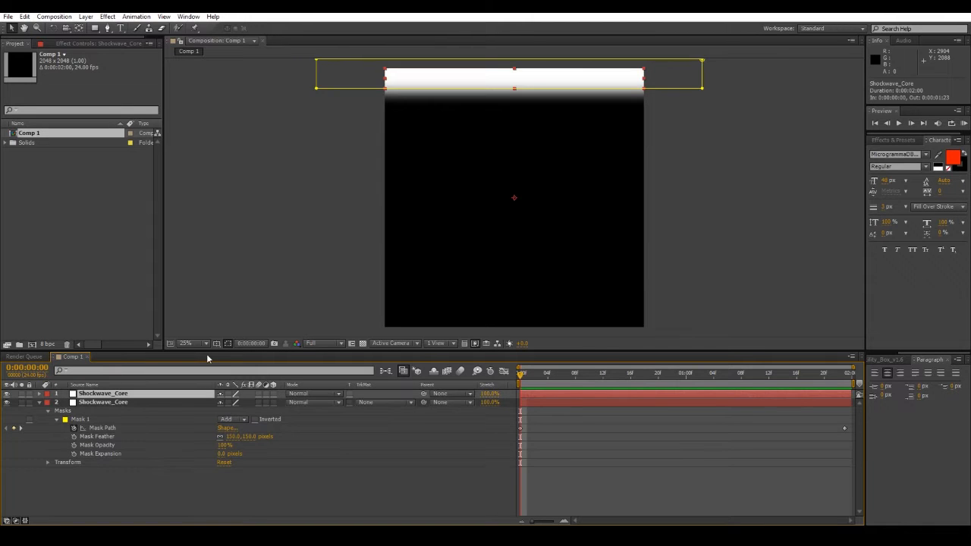
{"action": "left_click", "coordinate": [86, 16]}
{"action": "left_click", "coordinate": [106, 38]}
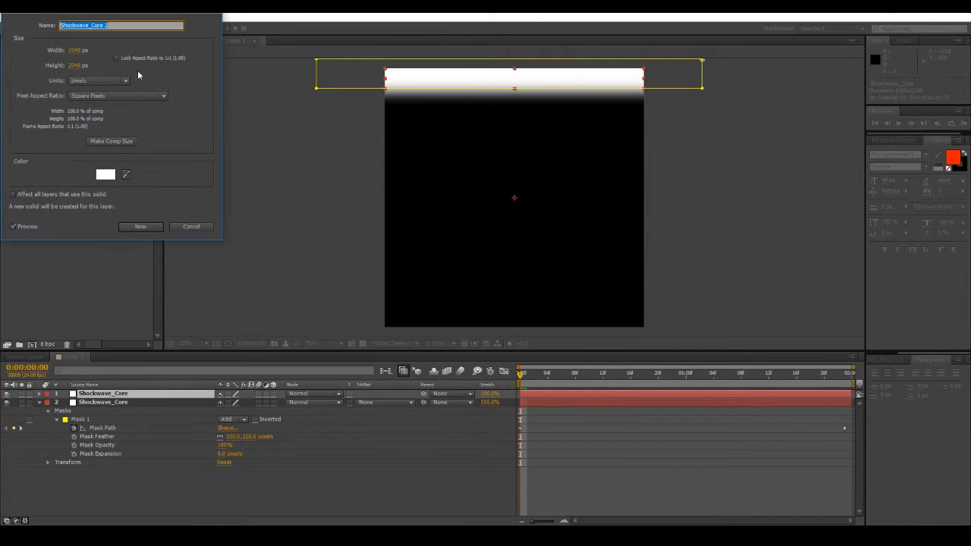
{"action": "left_click_drag", "start_coordinate": [109, 25], "coordinate": [90, 25]}
{"action": "type", "text": "Rim"}
{"action": "key", "text": "Return"}
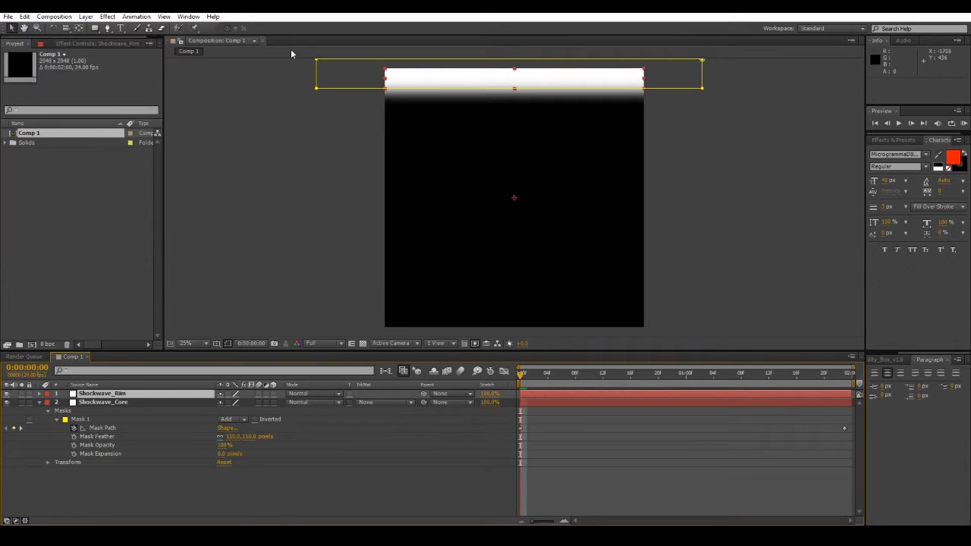
Reveal all mask properties of Shockwave_Rim and hide the Shockwave_Core layer.
{"action": "left_click", "coordinate": [188, 398]}
{"action": "key", "text": "m"}
{"action": "key", "text": "m"}
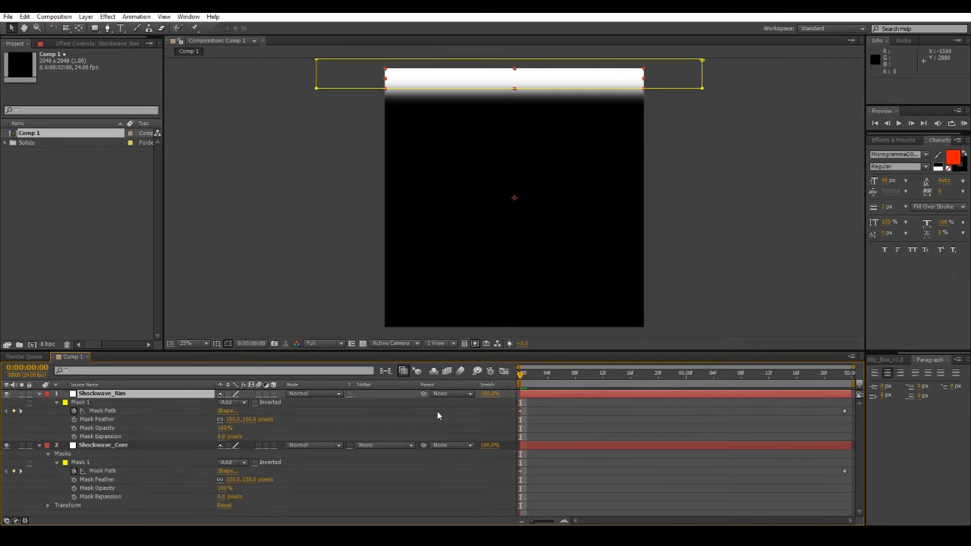
{"action": "left_click", "coordinate": [7, 446]}
Try a mask expansion of -25 pixels on Shockwave_Rim, settling on -50 pixels.
{"action": "left_click", "coordinate": [225, 436]}
{"action": "type", "text": "-25"}
{"action": "key", "text": "Return"}
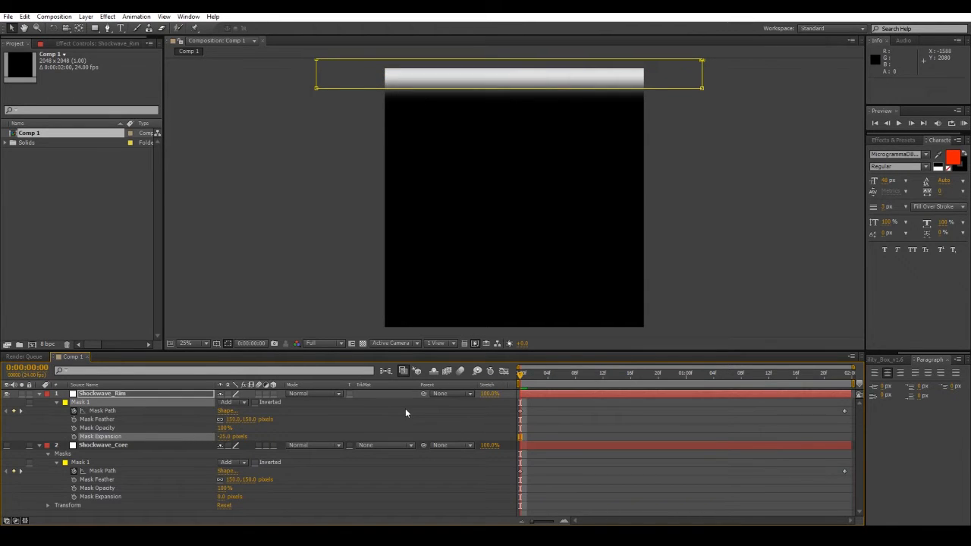
{"action": "left_click", "coordinate": [227, 437]}
{"action": "type", "text": "-50"}
{"action": "key", "text": "Return"}
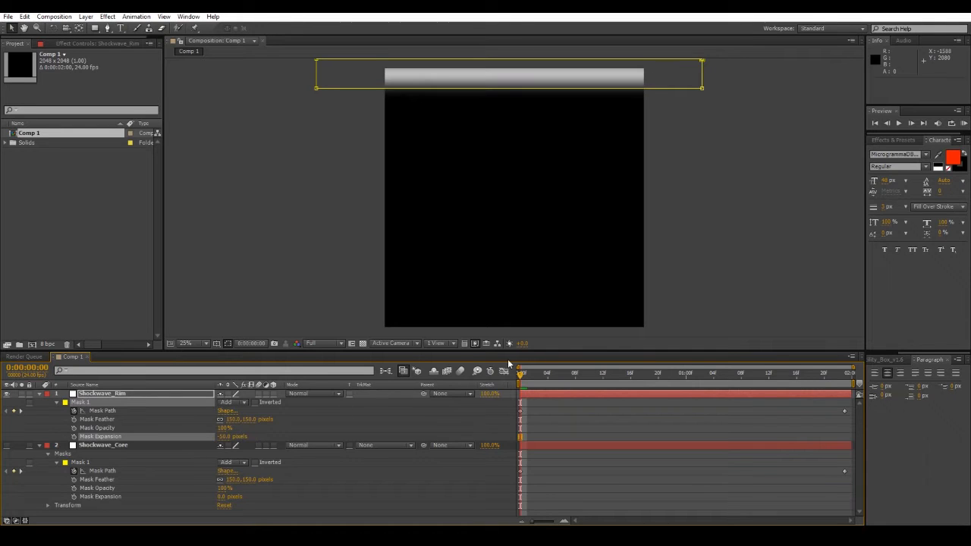
At the last frame, move Shockwave_Rim's mask straight down about 2096 px, close to the composition's lower edge.
{"action": "left_click", "coordinate": [849, 375]}
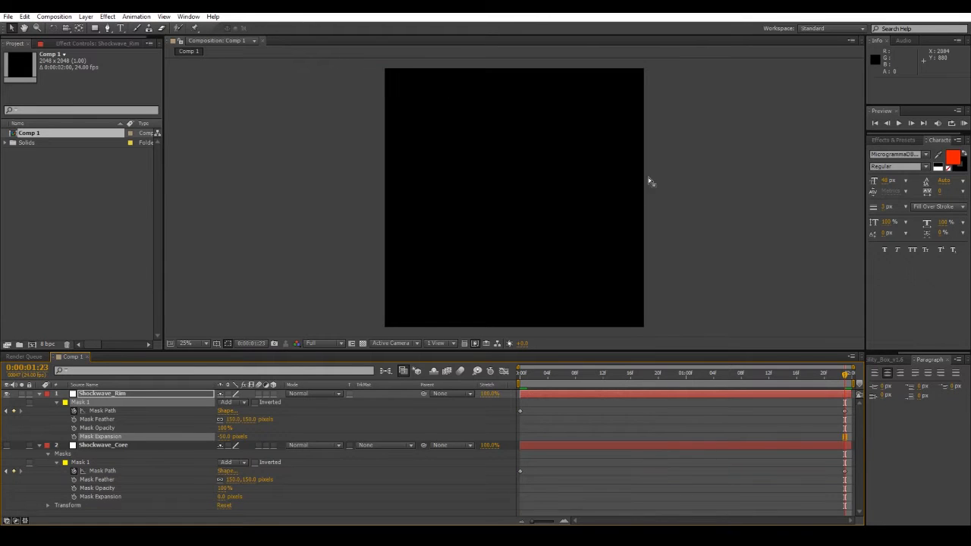
{"action": "scroll", "coordinate": [667, 186], "scroll_direction": "down", "scroll_amount": 2}
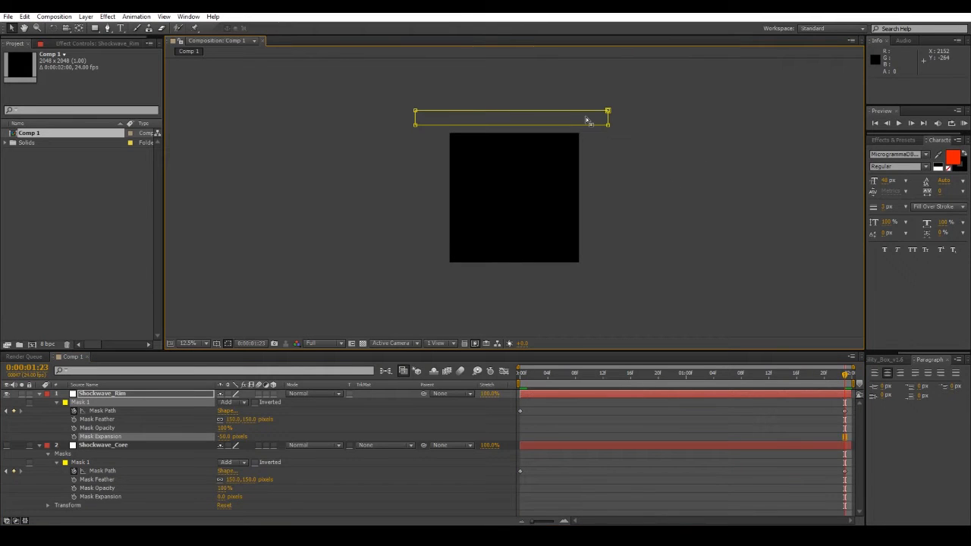
{"action": "left_click", "coordinate": [113, 401]}
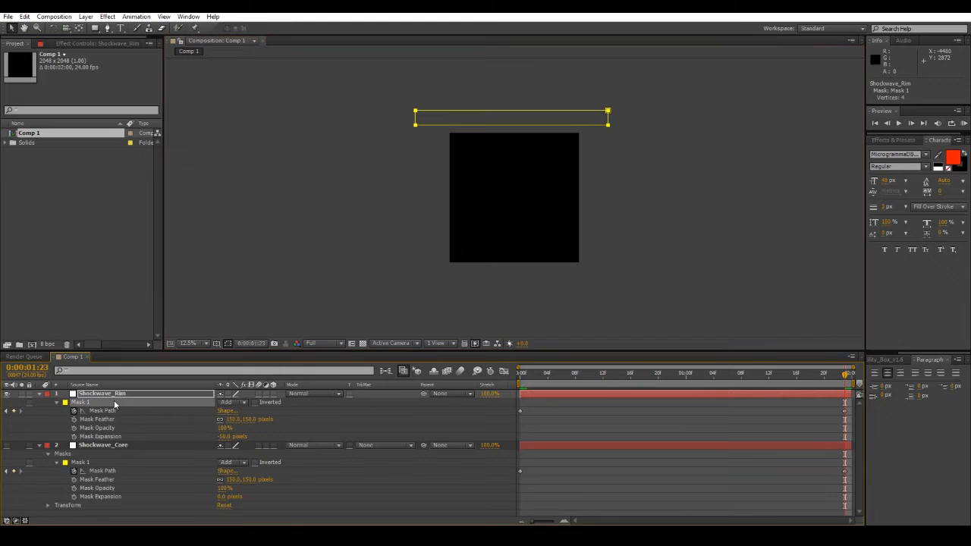
{"action": "key", "text": "ctrl+t"}
{"action": "left_click_drag", "start_coordinate": [565, 121], "coordinate": [574, 255]}
{"action": "scroll", "coordinate": [573, 275], "scroll_direction": "up", "scroll_amount": 1}
{"action": "middle_click_drag", "start_coordinate": [495, 213], "coordinate": [497, 198]}
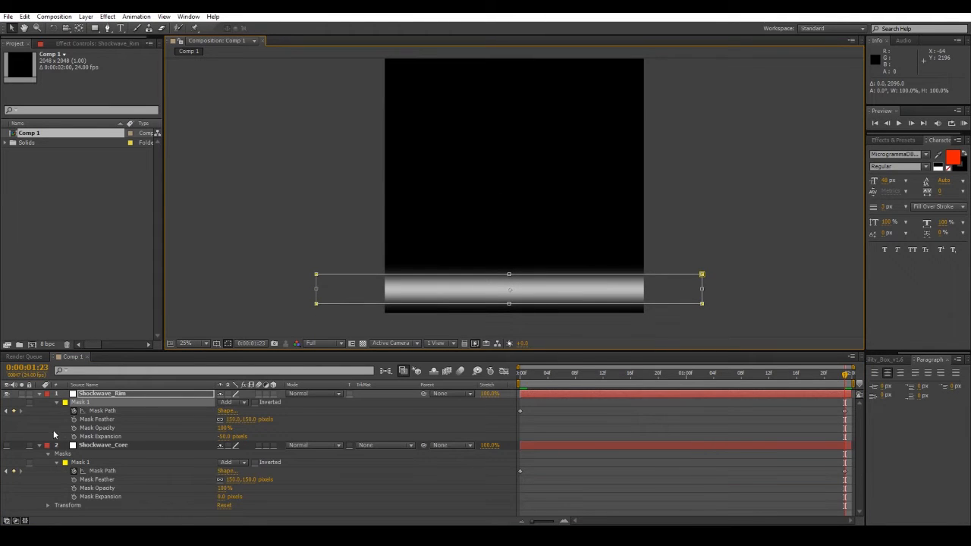
Keyframe Shockwave_Rim's Mask Feather and Mask Expansion, and shift both keyframes to the first frame.
{"action": "left_click", "coordinate": [73, 419]}
{"action": "left_click", "coordinate": [74, 427]}
{"action": "left_click", "coordinate": [73, 436]}
{"action": "left_click", "coordinate": [830, 420]}
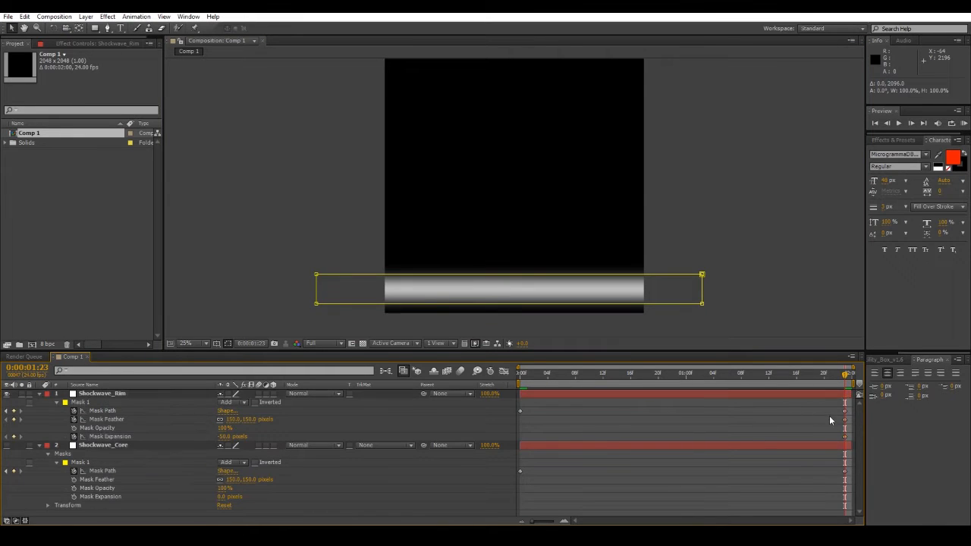
{"action": "left_click_drag", "start_coordinate": [841, 434], "coordinate": [521, 443]}
{"action": "left_click", "coordinate": [833, 418]}
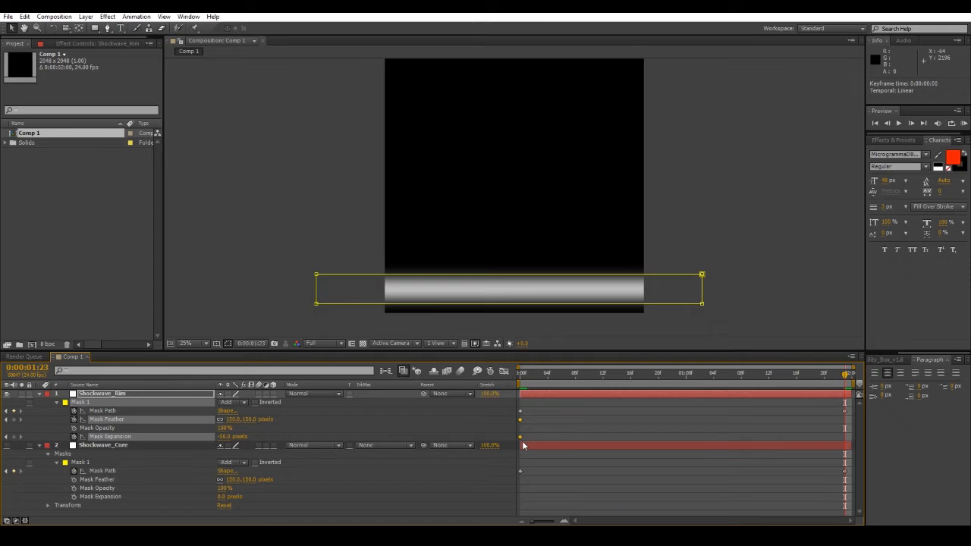
{"action": "left_click", "coordinate": [314, 411]}
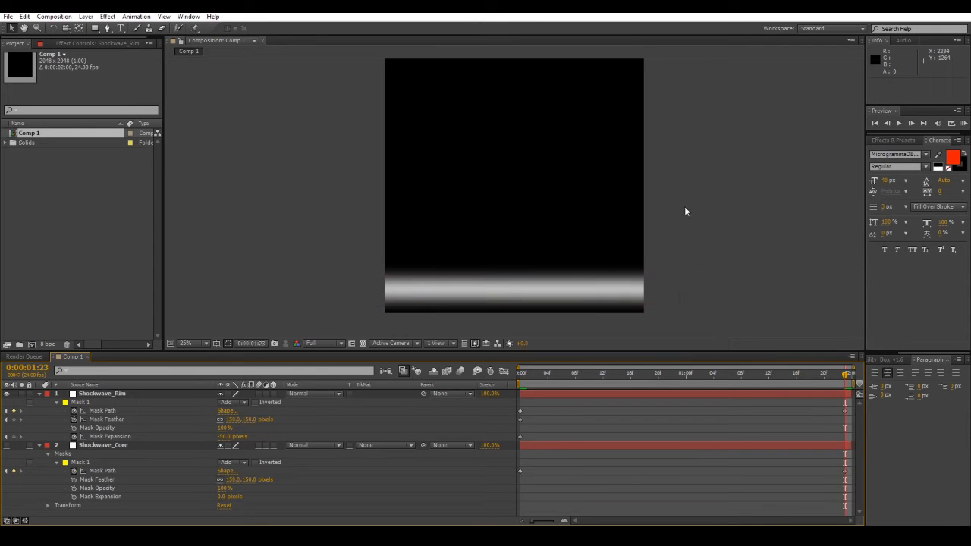
At the last frame, set Shockwave_Rim's Mask Feather to 300 pixels and Mask Expansion to -125 pixels, and preview the animation.
{"action": "left_click", "coordinate": [252, 419]}
{"action": "type", "text": "3000"}
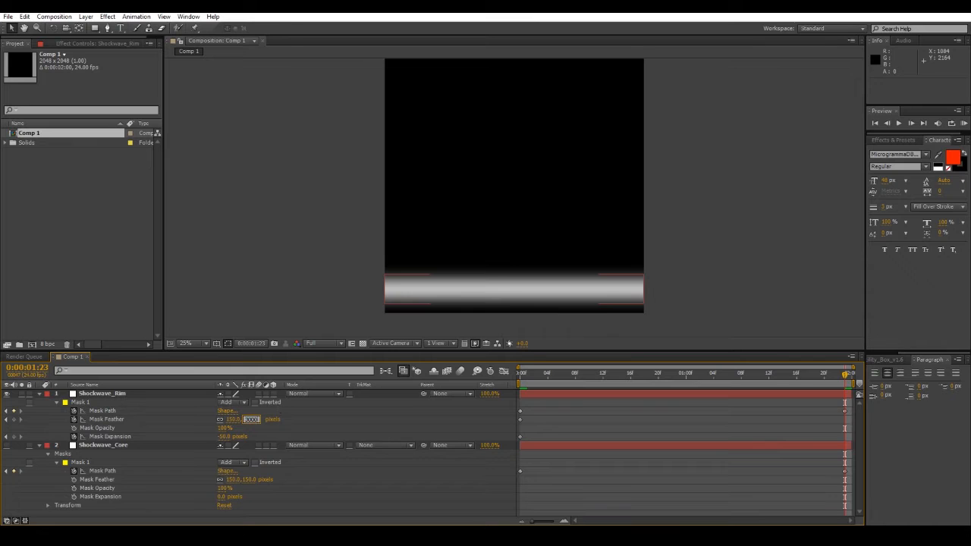
{"action": "key", "text": "Return"}
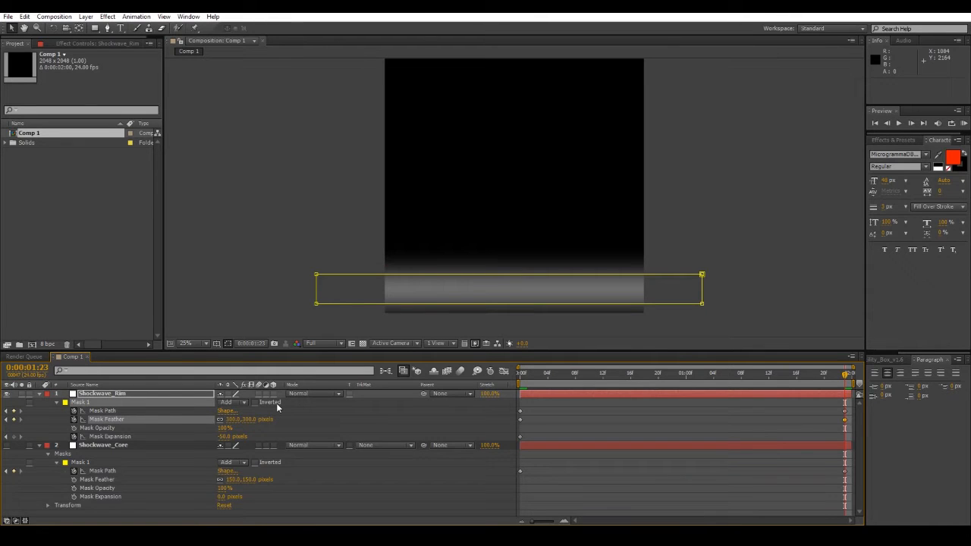
{"action": "left_click_drag", "start_coordinate": [226, 437], "coordinate": [183, 433]}
{"action": "left_click", "coordinate": [727, 444]}
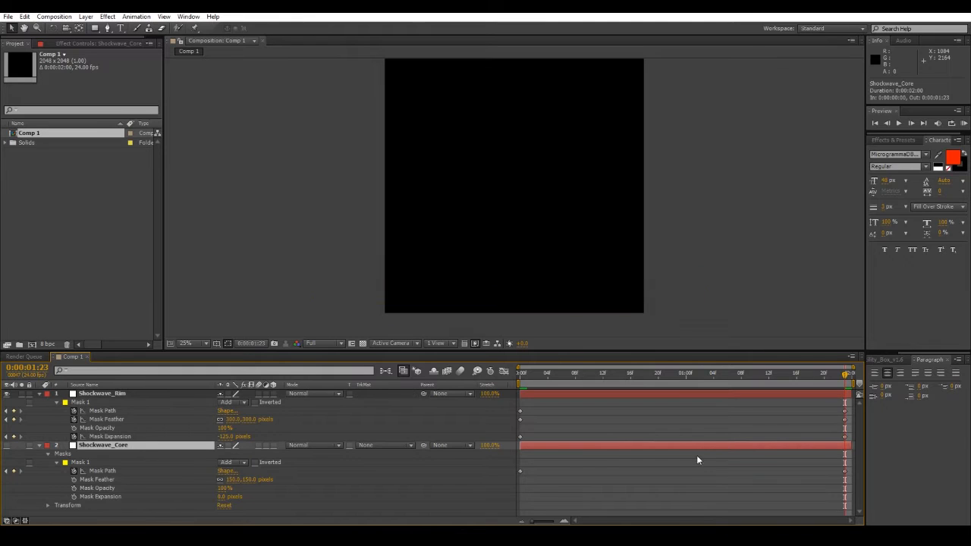
{"action": "key", "text": "KP_0"}
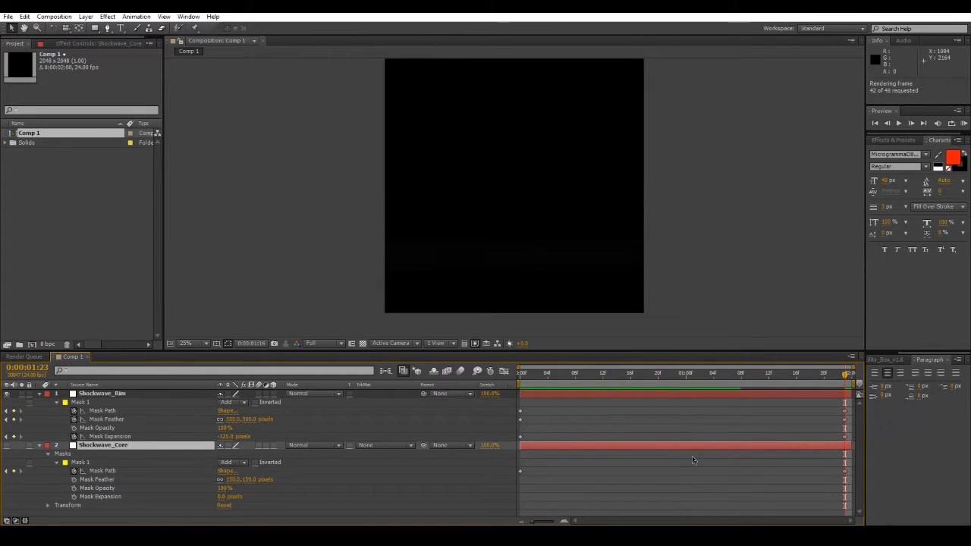
{"action": "key", "text": "space"}
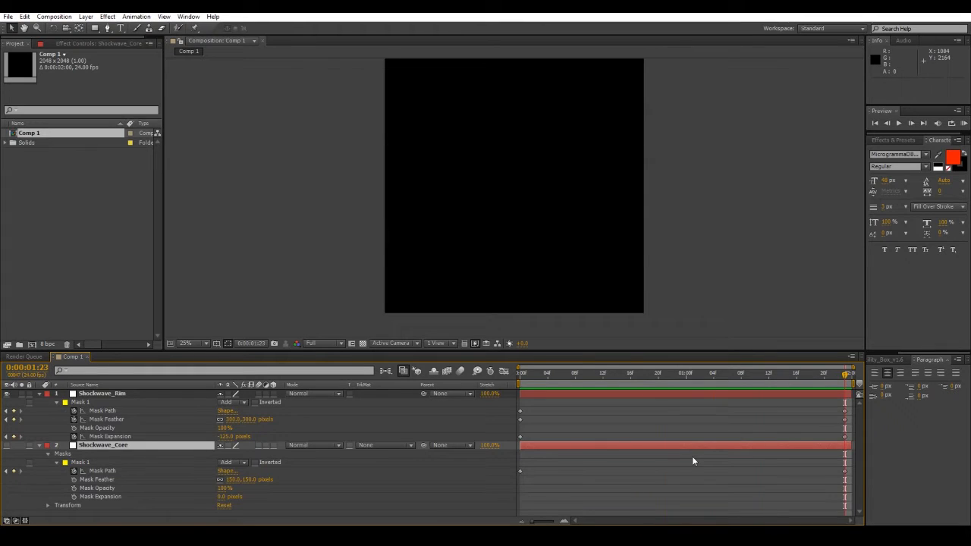
At the first frame, set Shockwave_Rim's Mask Expansion to -75 pixels and preview the animation.
{"action": "left_click", "coordinate": [519, 374]}
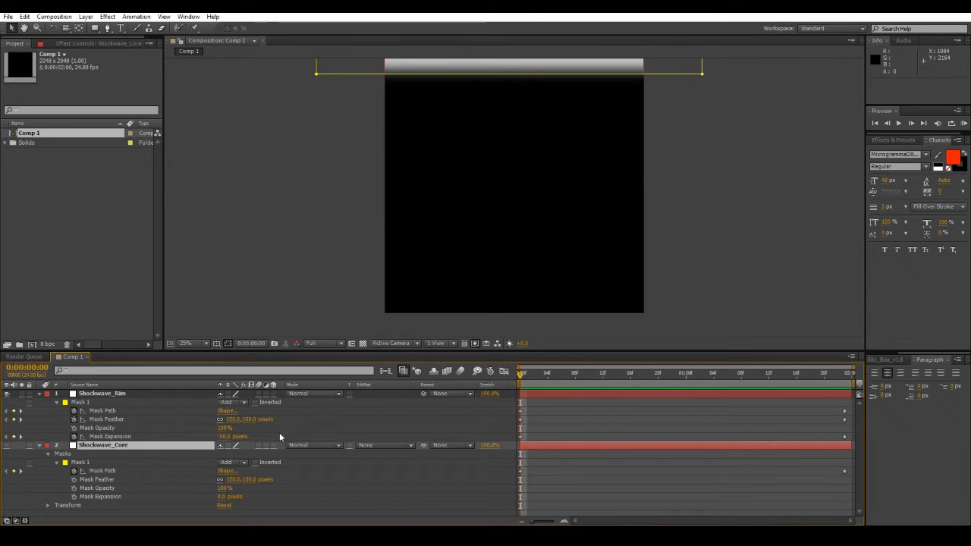
{"action": "left_click", "coordinate": [227, 438]}
{"action": "type", "text": "-75"}
{"action": "left_click", "coordinate": [534, 396]}
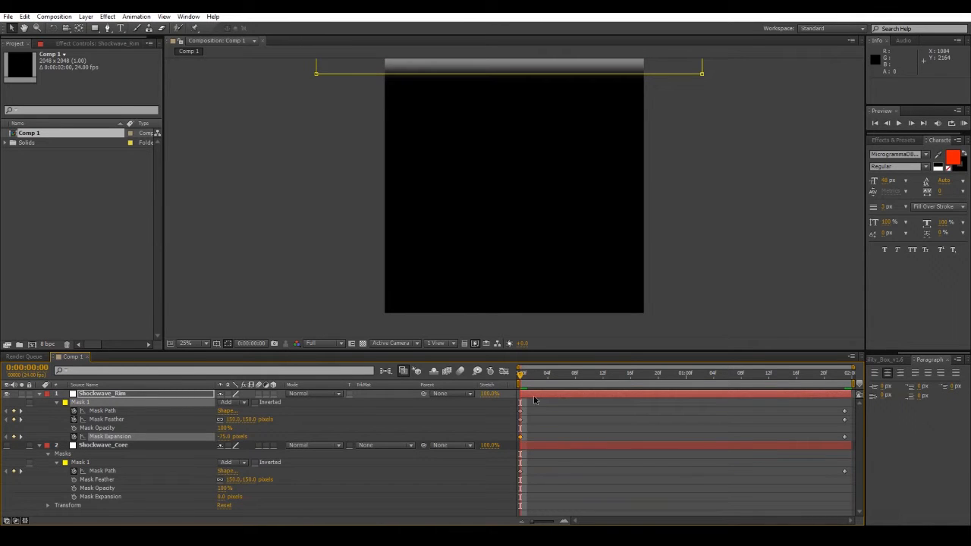
{"action": "key", "text": "KP_0"}
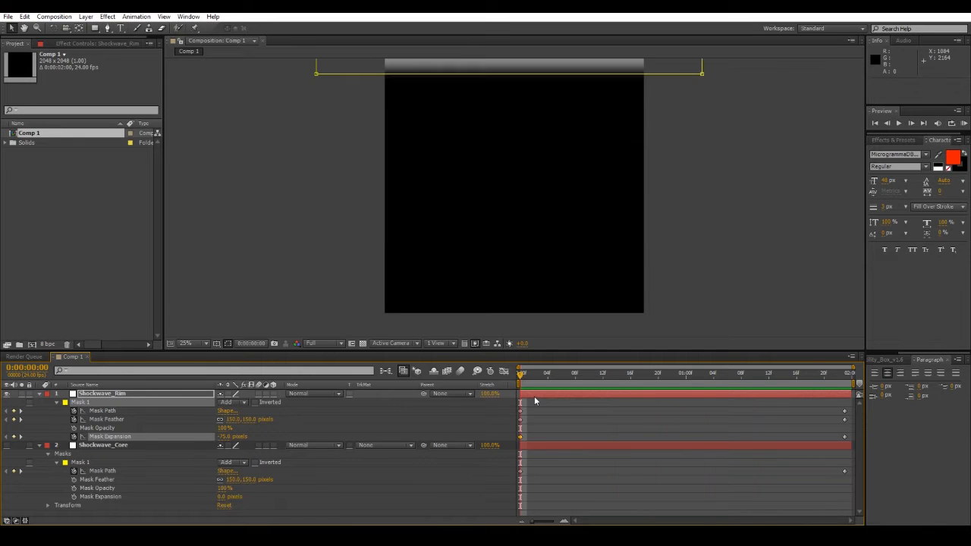
Set Shockwave_Rim's first-frame Mask Feather to 75 pixels, preview the animation, and show the Shockwave_Core layer again.
{"action": "left_click", "coordinate": [251, 419]}
{"action": "type", "text": "75"}
{"action": "key", "text": "Return"}
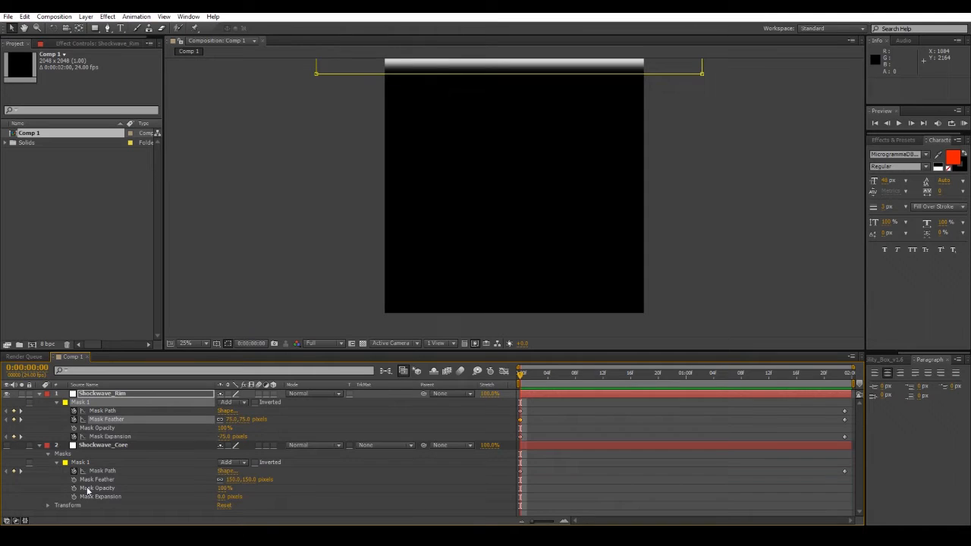
{"action": "key", "text": "KP_0"}
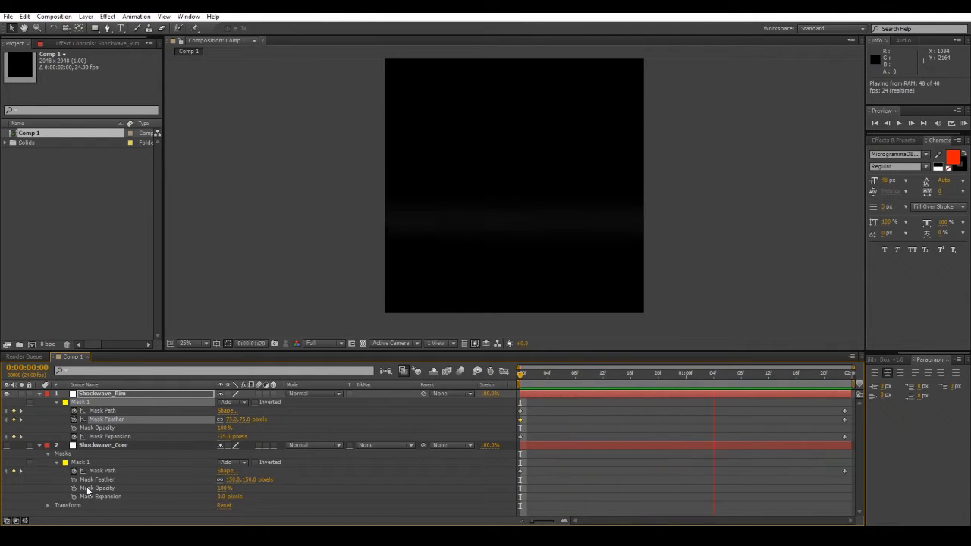
{"action": "key", "text": "space"}
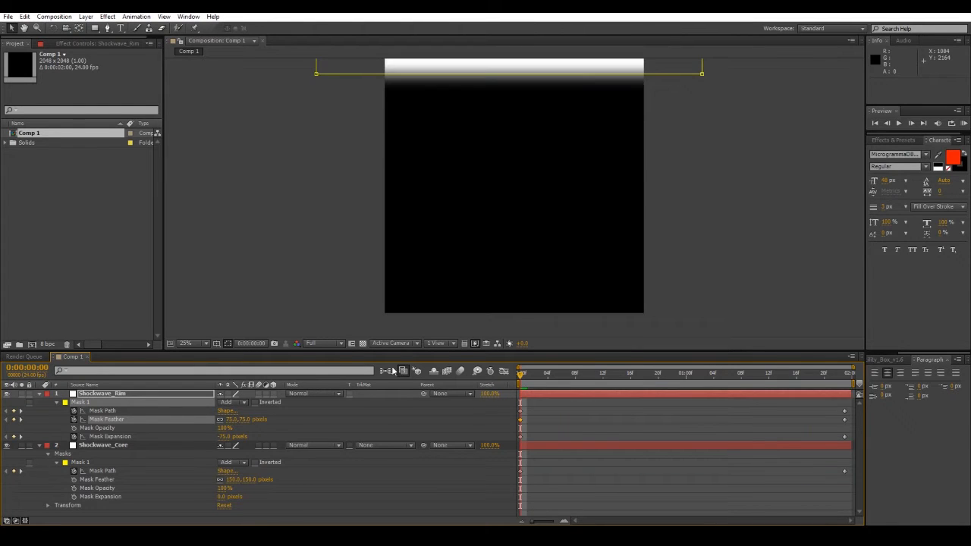
Fit the whole composition in the viewer and preview the core and rim animation together.
{"action": "left_click", "coordinate": [186, 343]}
{"action": "left_click", "coordinate": [220, 172]}
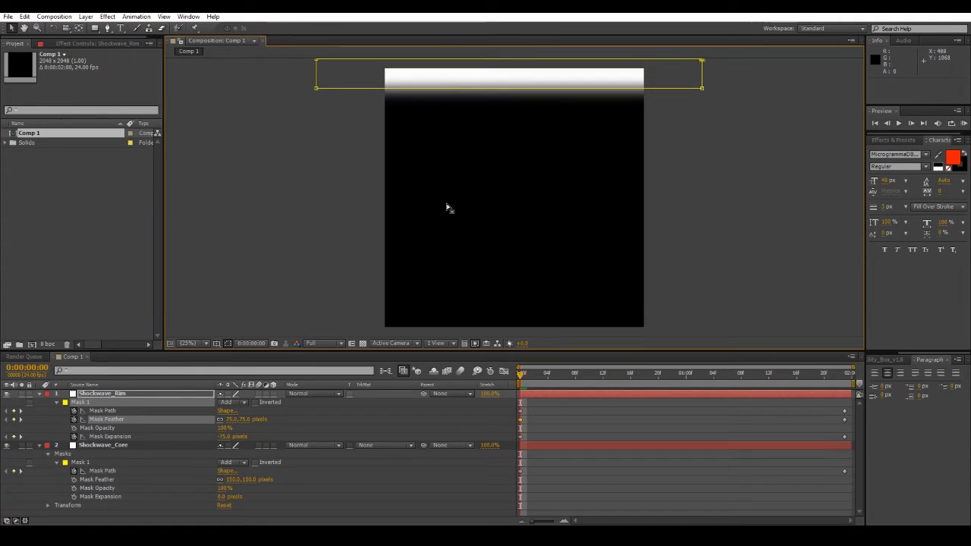
{"action": "key", "text": "KP_0"}
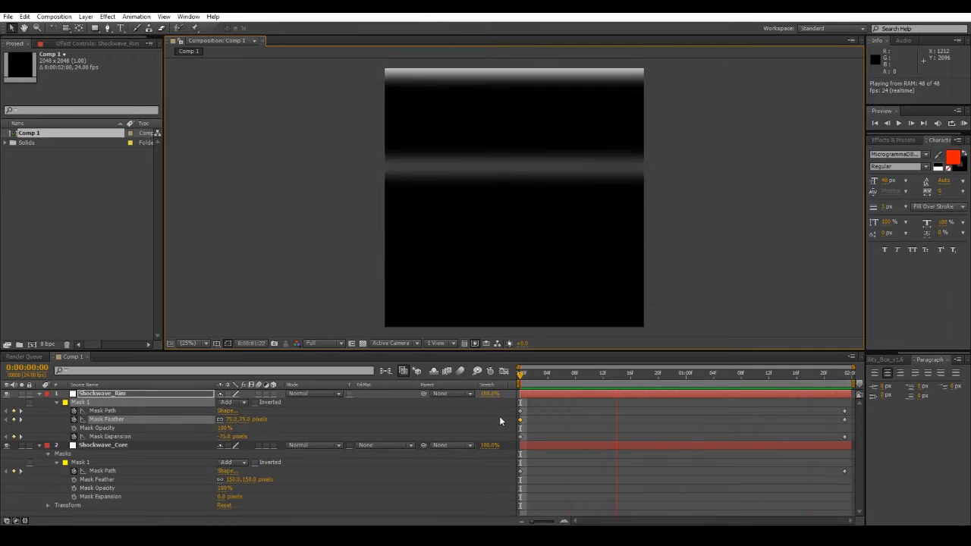
{"action": "key", "text": "space"}
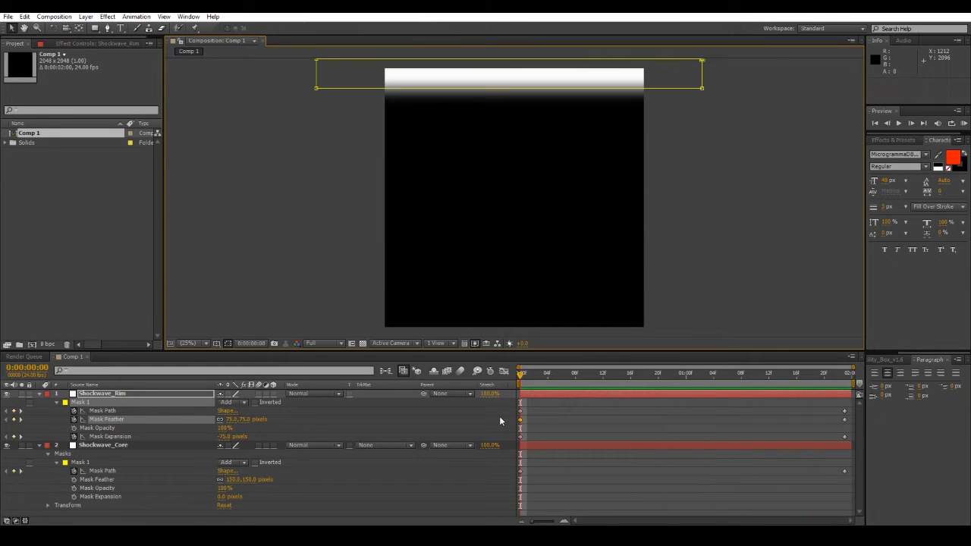
Collapse both shockwave layers, set their blending mode to Add, and check the blend midway through the timeline.
{"action": "left_click", "coordinate": [38, 394]}
{"action": "left_click", "coordinate": [39, 403]}
{"action": "left_click_drag", "start_coordinate": [226, 472], "coordinate": [104, 327]}
{"action": "left_click", "coordinate": [340, 400]}
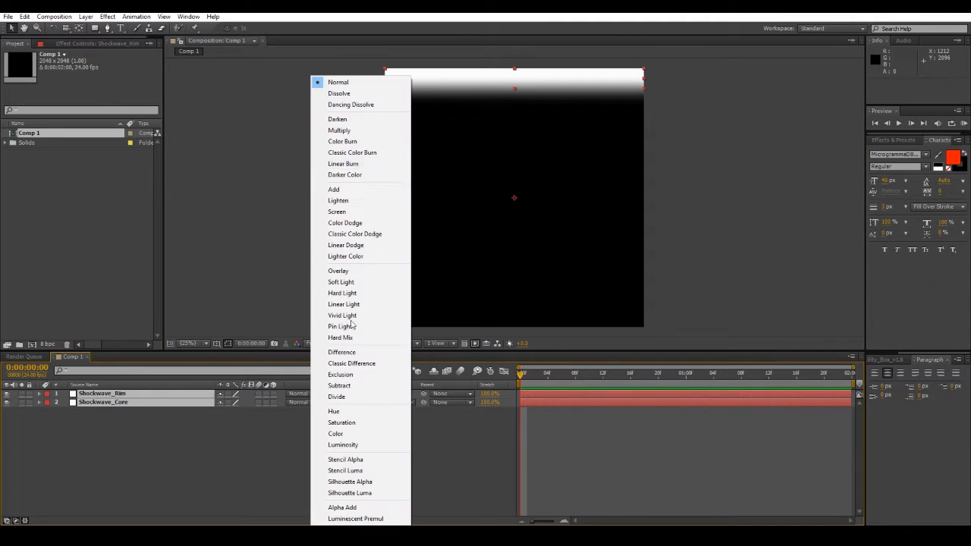
{"action": "left_click", "coordinate": [355, 190]}
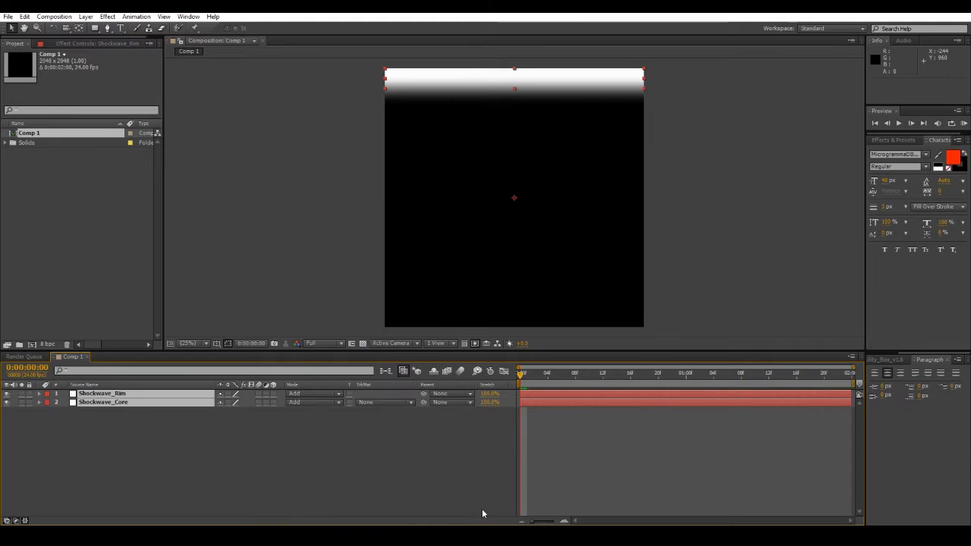
{"action": "left_click", "coordinate": [486, 471]}
{"action": "left_click_drag", "start_coordinate": [559, 373], "coordinate": [690, 387]}
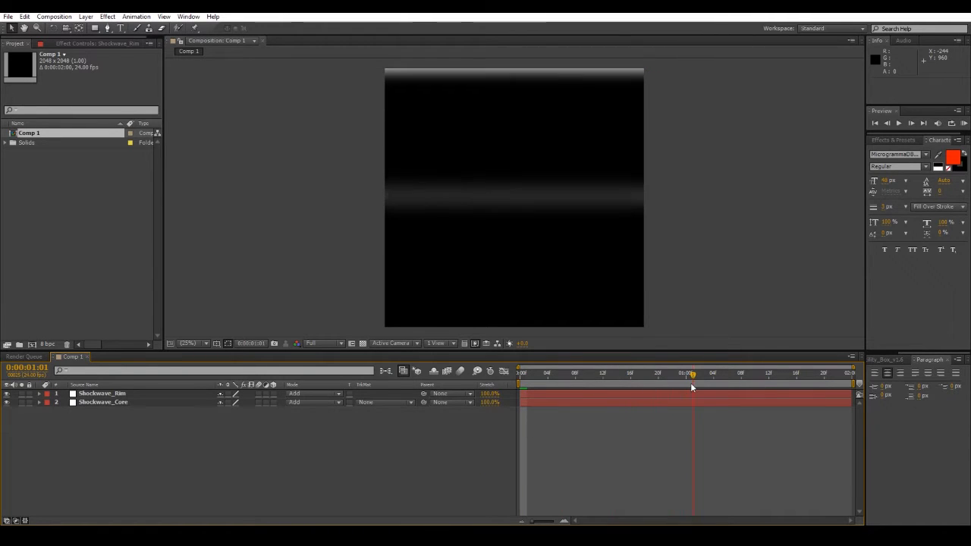
{"action": "key", "text": "Home"}
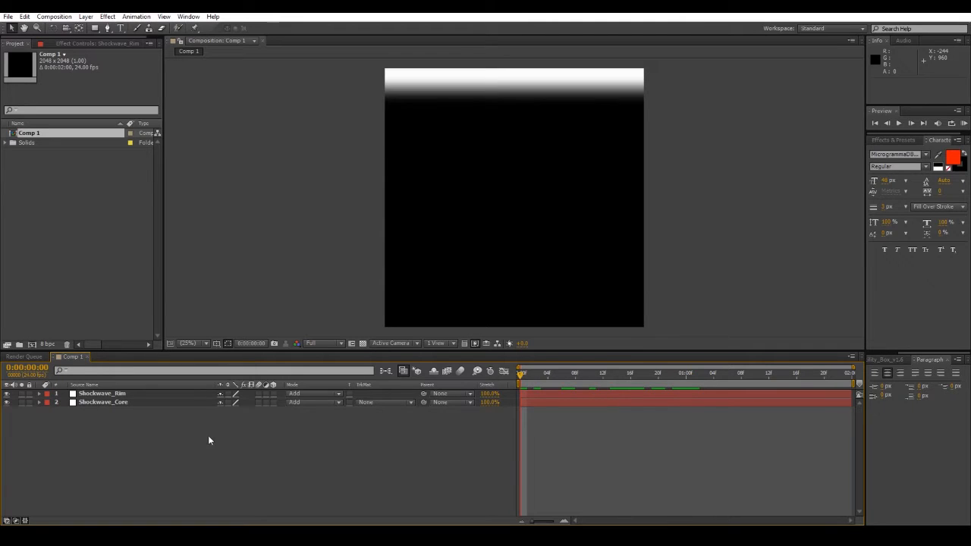
Rename the composition Comp 1 as Shockwave_Before_Polar.
{"action": "right_click", "coordinate": [61, 132]}
{"action": "left_click", "coordinate": [136, 202]}
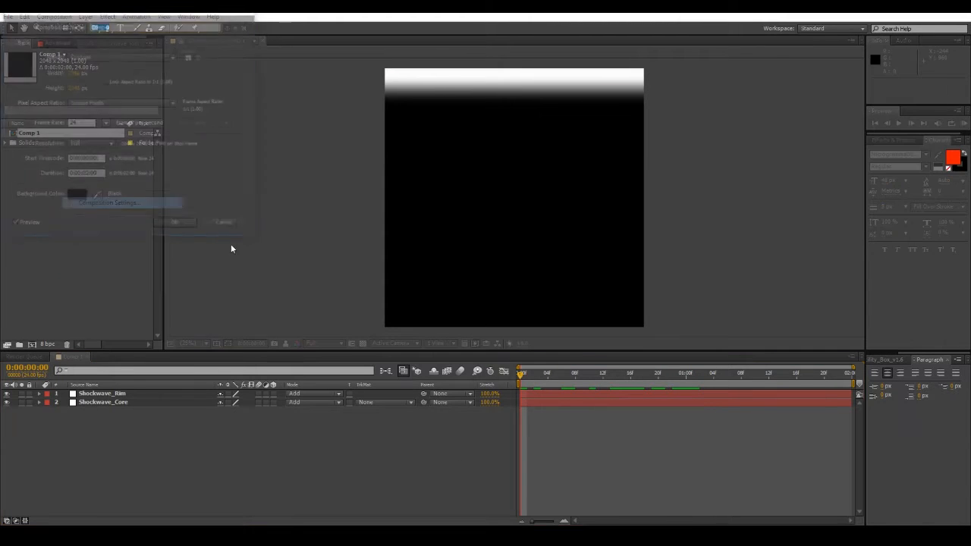
{"action": "type", "text": "Shockwave_Be"}
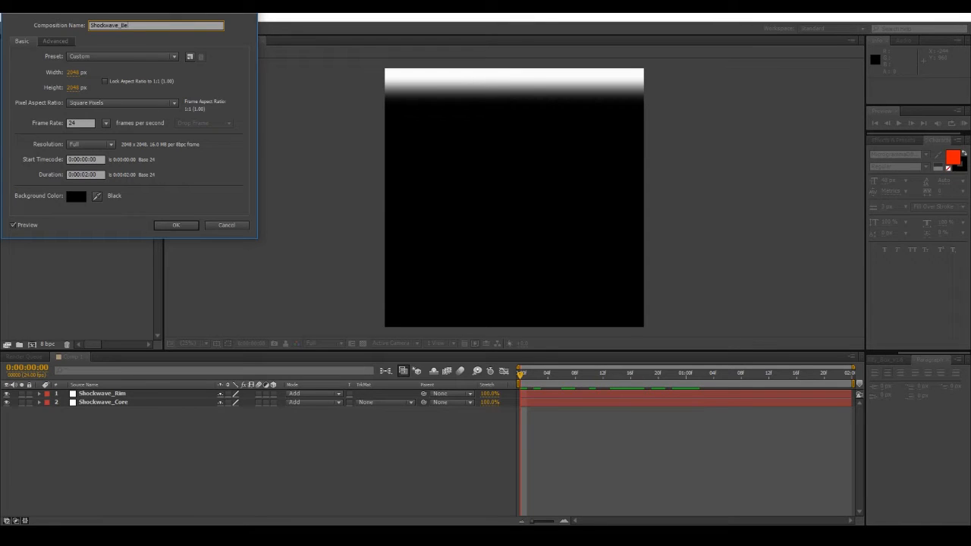
{"action": "type", "text": "fore_Polar"}
{"action": "key", "text": "Return"}
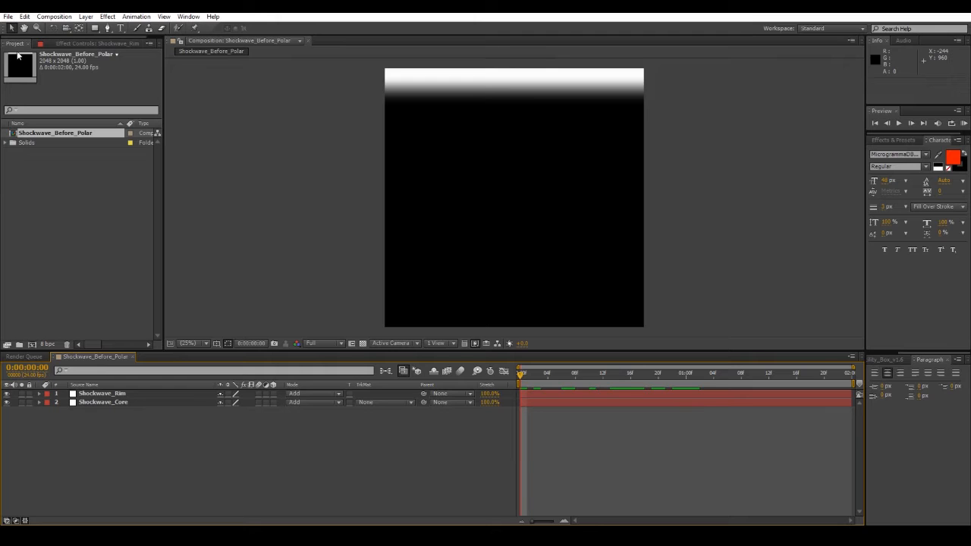
Create a 2048 × 2048 composition named Shockwave_Polar_Coordinates and nest Shockwave_Before_Polar in it.
{"action": "left_click", "coordinate": [32, 345]}
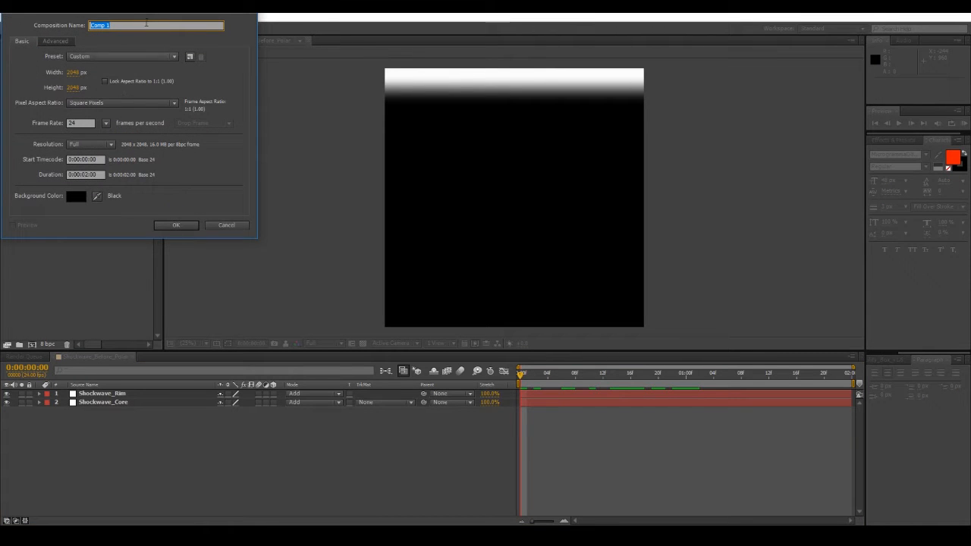
{"action": "type", "text": "Shockwave"}
{"action": "type", "text": "_Polar_Coordinates"}
{"action": "key", "text": "Return"}
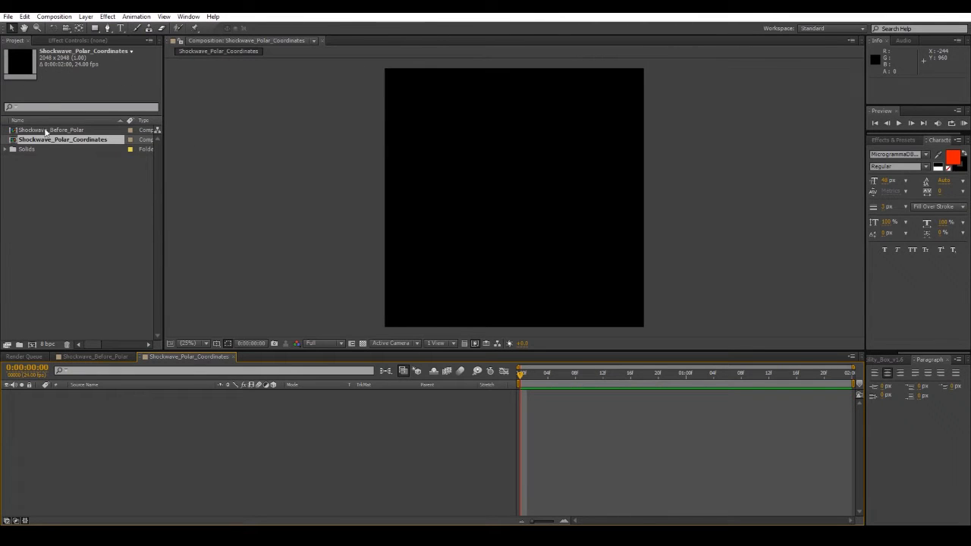
{"action": "left_click_drag", "start_coordinate": [41, 134], "coordinate": [278, 473]}
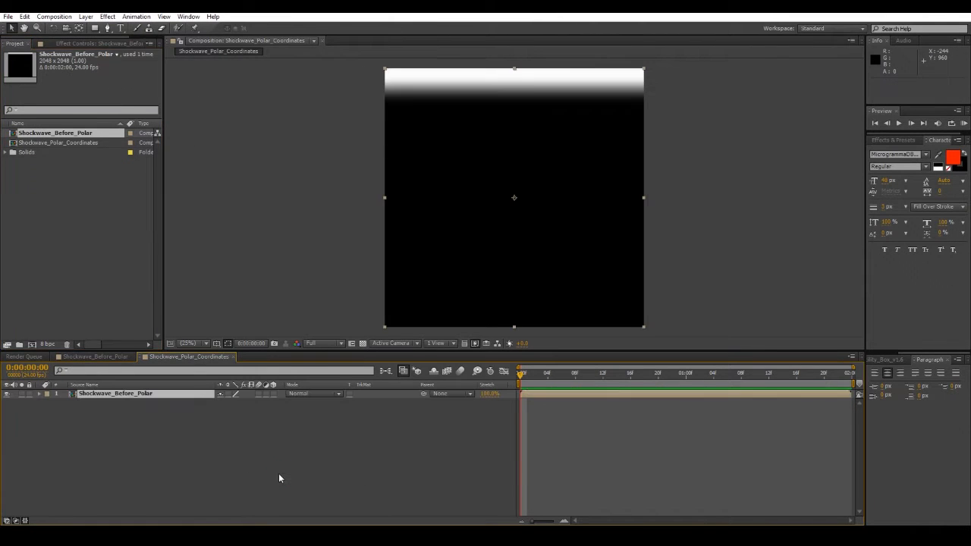
Add an adjustment layer above Shockwave_Before_Polar and apply the Polar Coordinates effect to it.
{"action": "left_click", "coordinate": [86, 16]}
{"action": "mouse_move", "coordinate": [99, 28]}
{"action": "left_click", "coordinate": [333, 95]}
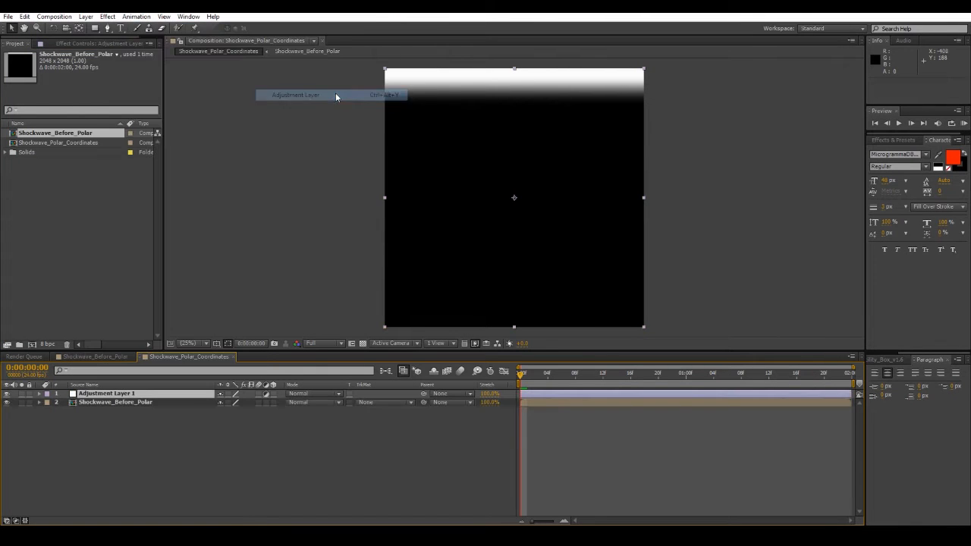
{"action": "left_click", "coordinate": [111, 45]}
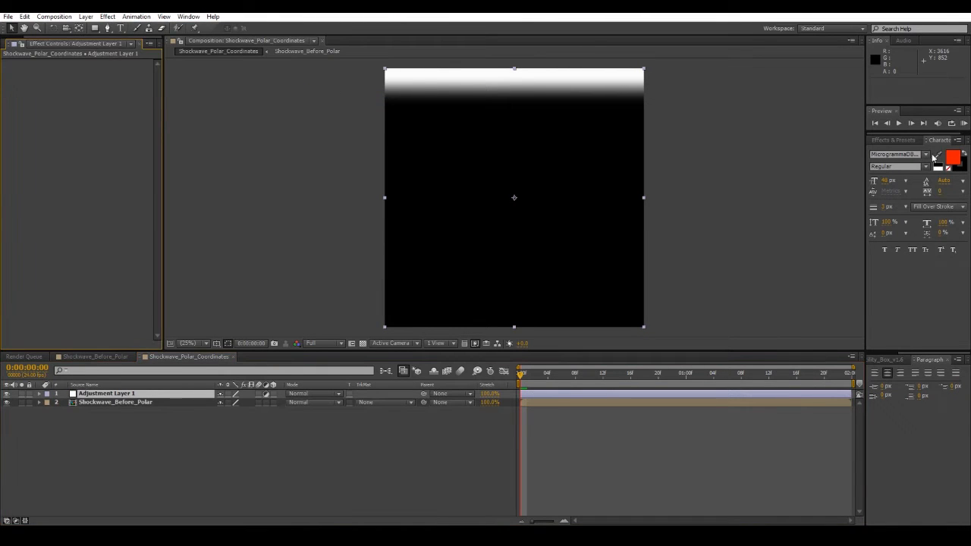
{"action": "left_click", "coordinate": [892, 140]}
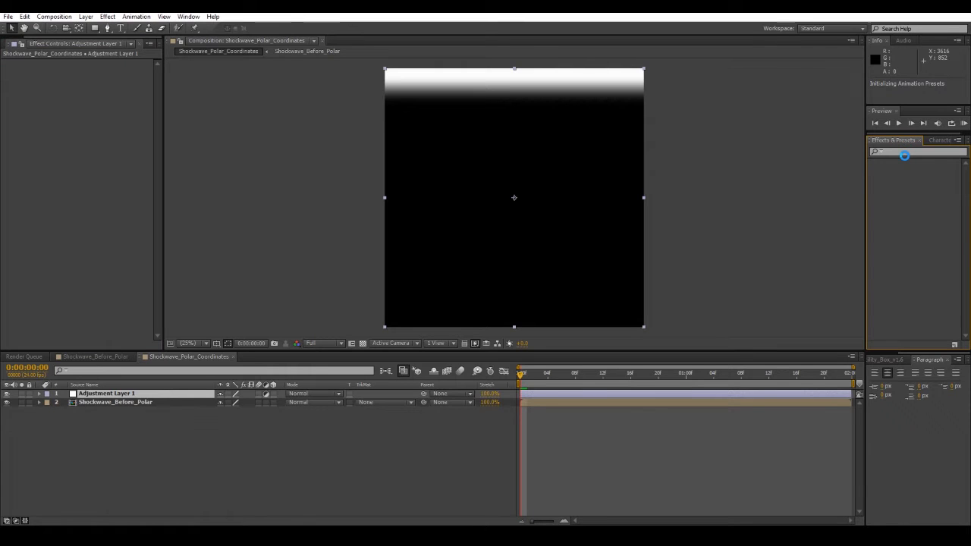
{"action": "left_click", "coordinate": [914, 153]}
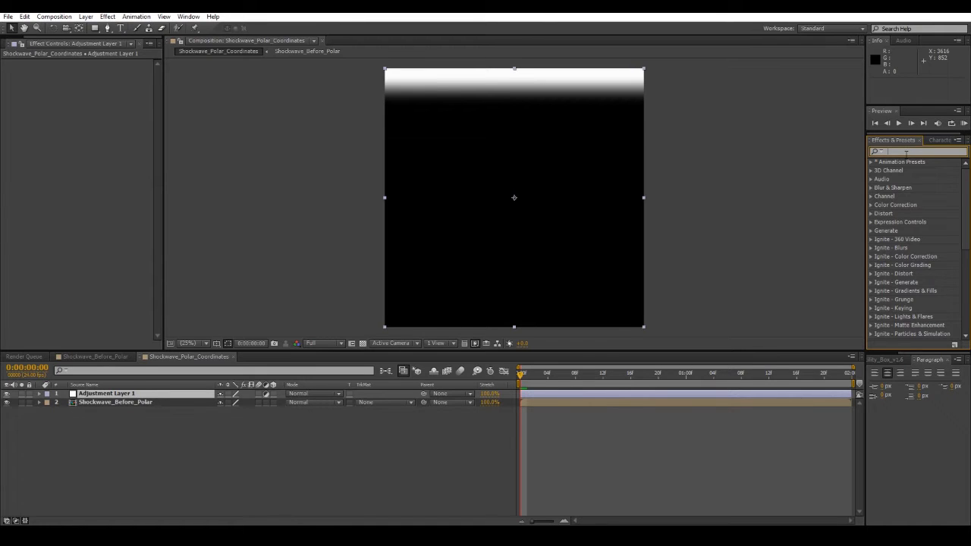
{"action": "type", "text": "pola"}
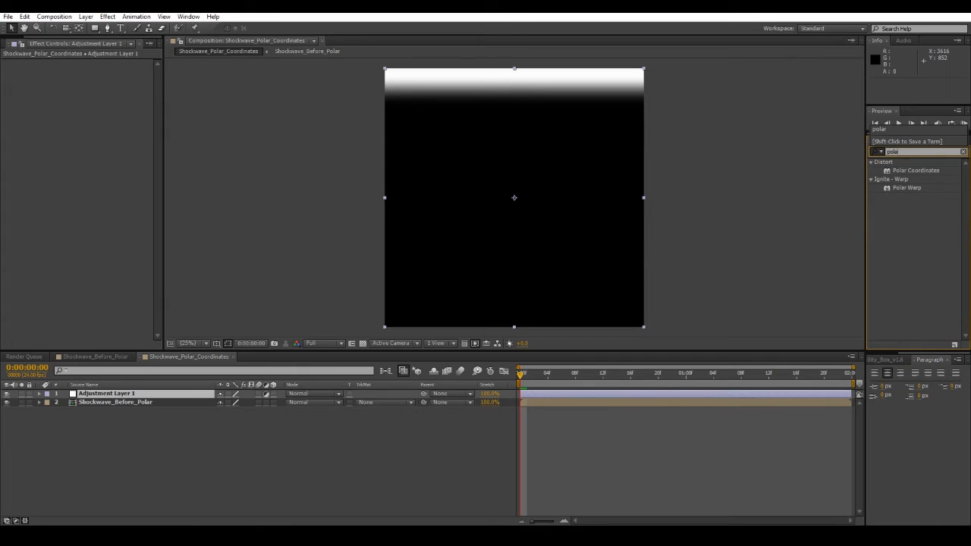
{"action": "left_click_drag", "start_coordinate": [917, 173], "coordinate": [156, 395]}
Rename the adjustment layer as Polar.
{"action": "right_click", "coordinate": [156, 394]}
{"action": "left_click", "coordinate": [182, 390]}
{"action": "type", "text": "Polar"}
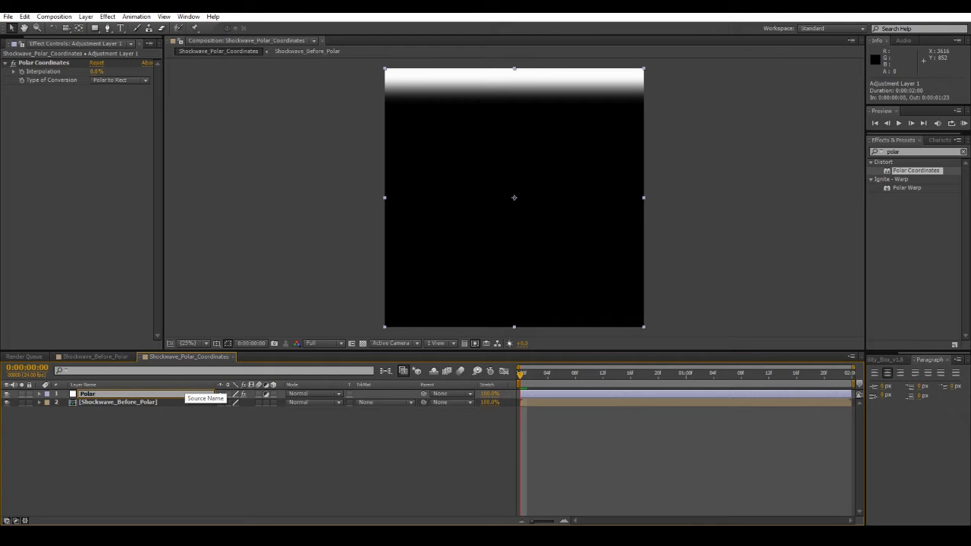
{"action": "key", "text": "Return"}
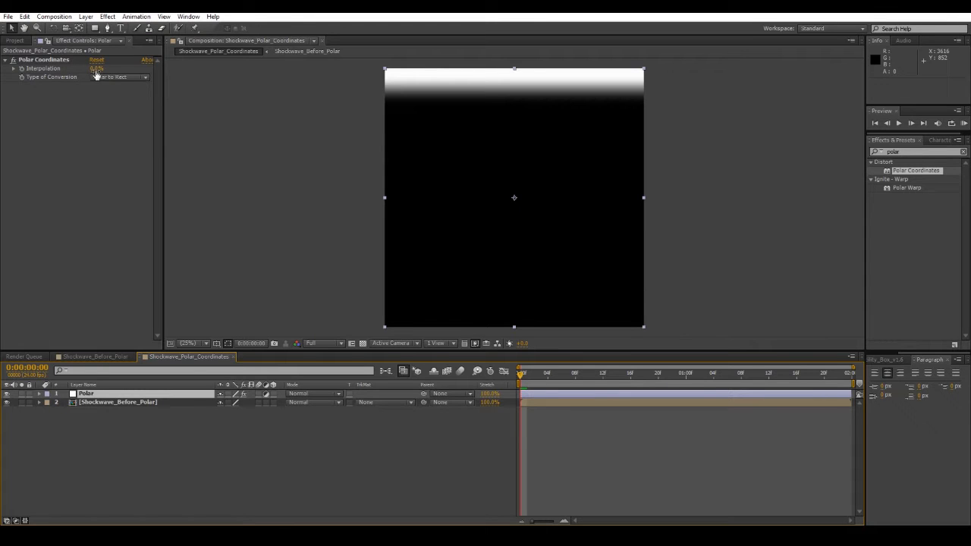
Set the Polar Coordinates interpolation to 100% with Rect to Polar conversion, and preview the shockwave animation.
{"action": "left_click_drag", "start_coordinate": [96, 68], "coordinate": [364, 159]}
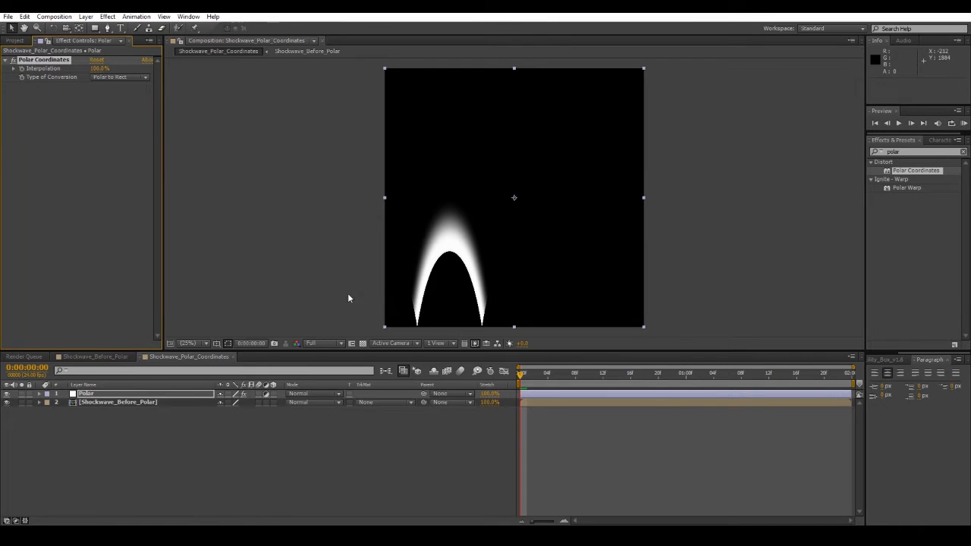
{"action": "left_click", "coordinate": [107, 77]}
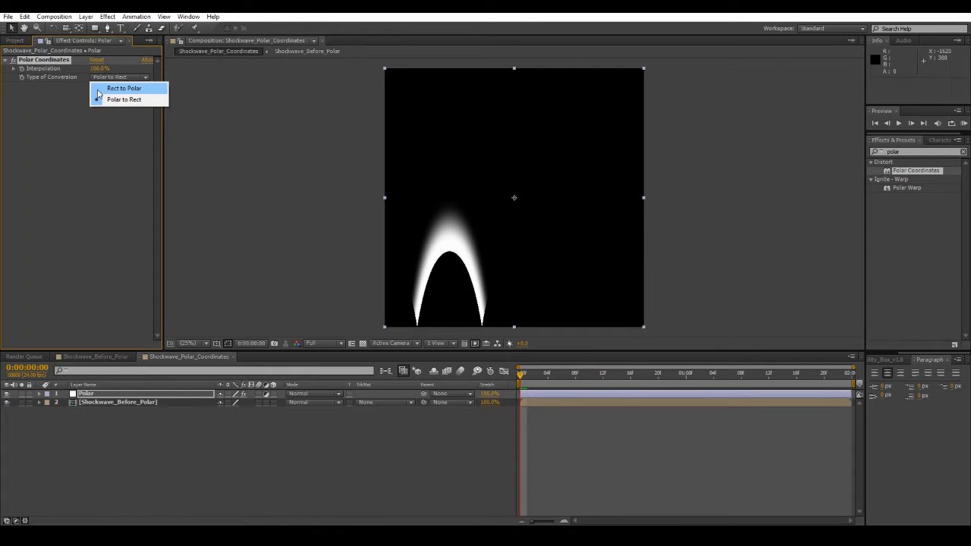
{"action": "left_click", "coordinate": [99, 89]}
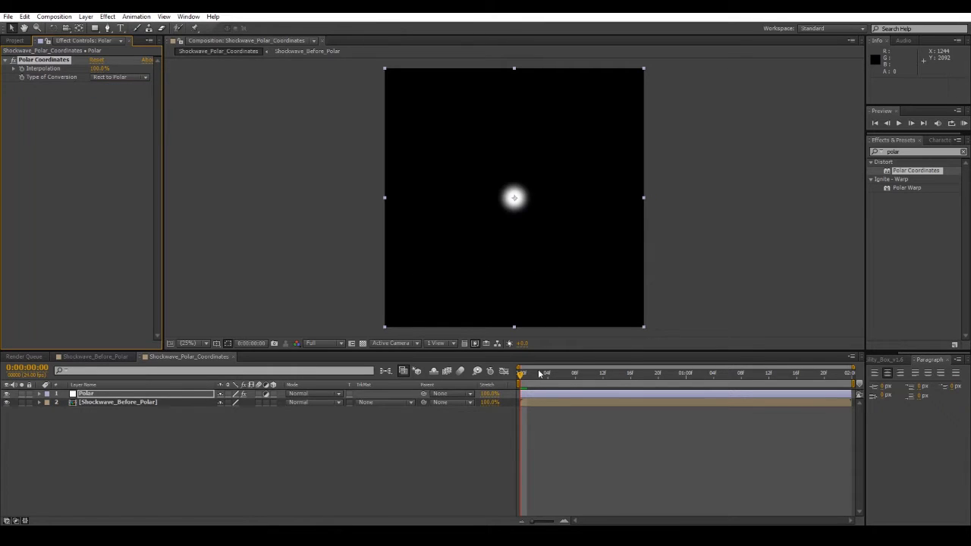
{"action": "left_click", "coordinate": [475, 431]}
{"action": "key", "text": "KP_0"}
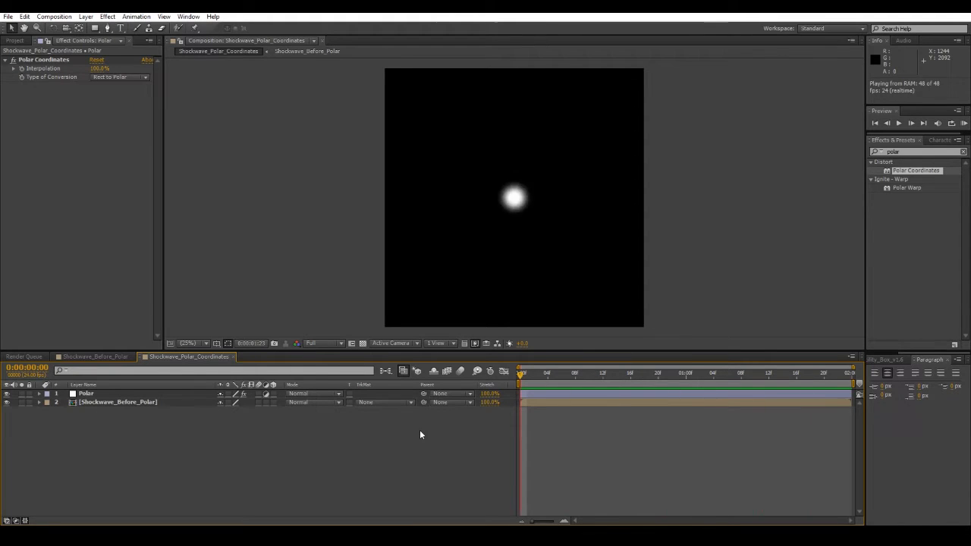
Stop the preview and add the Shockwave_Polar_Coordinates composition to the render queue.
{"action": "key", "text": "space"}
{"action": "left_click", "coordinate": [24, 16]}
{"action": "mouse_move", "coordinate": [46, 18]}
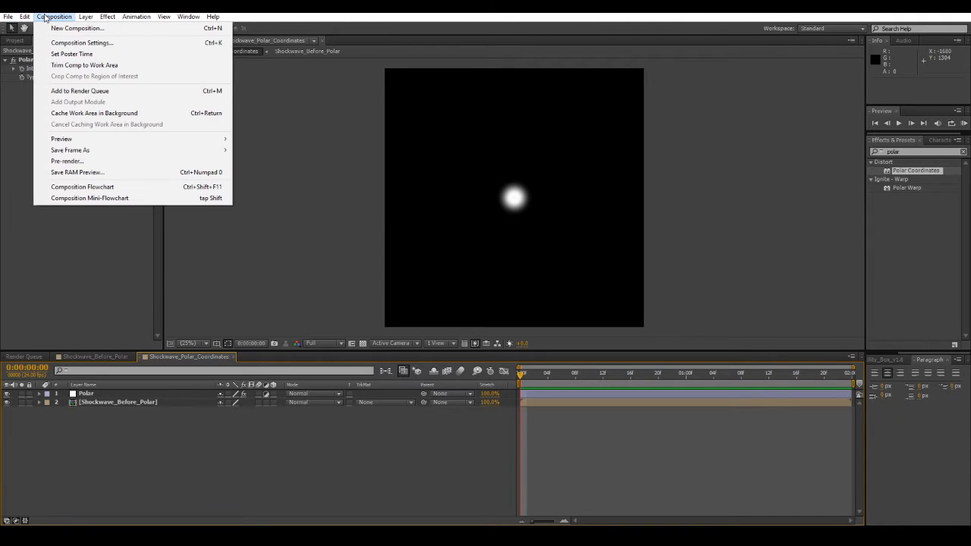
{"action": "left_click", "coordinate": [79, 91]}
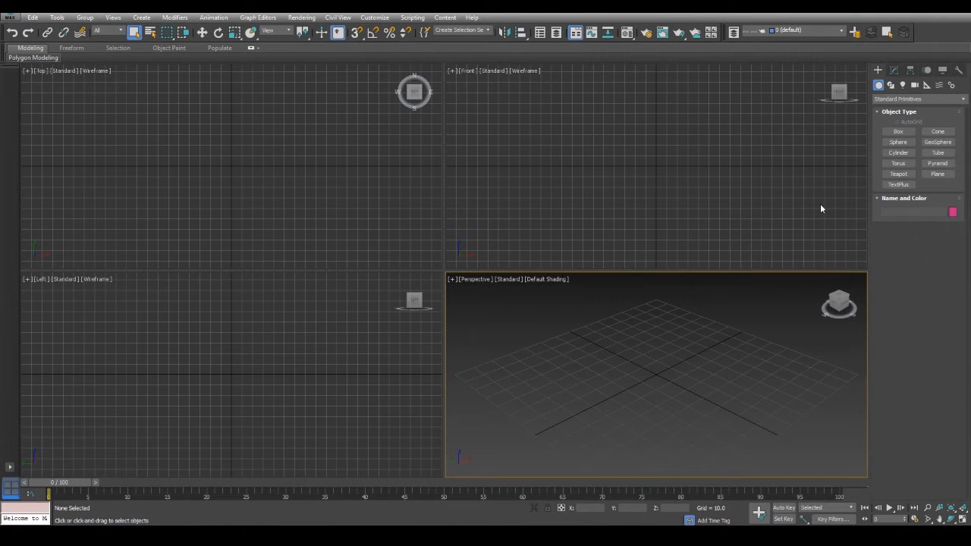
Switch to 3ds Max and create a PF Source particle system in the Top viewport, about 107 long and 108 wide.
{"action": "left_click", "coordinate": [886, 99]}
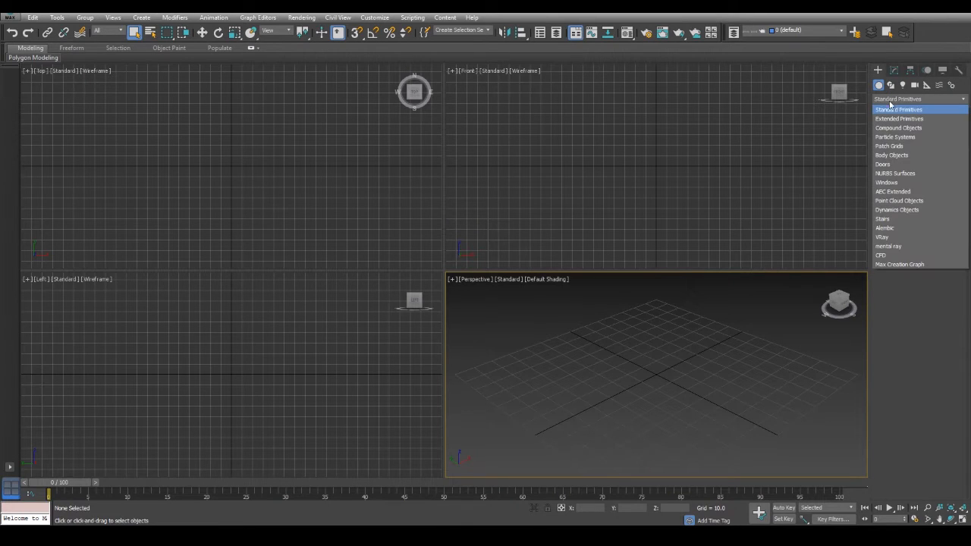
{"action": "left_click", "coordinate": [903, 137]}
{"action": "left_click", "coordinate": [891, 132]}
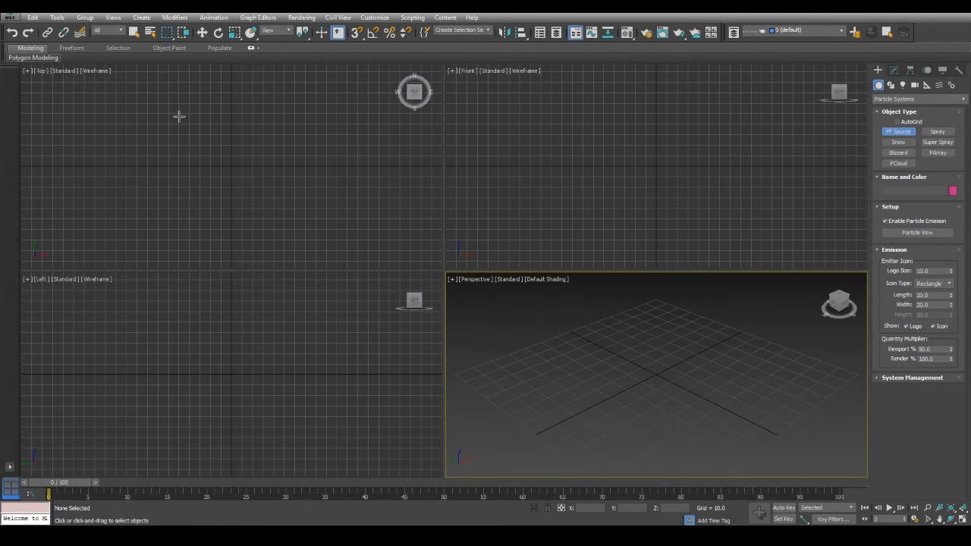
{"action": "left_click_drag", "start_coordinate": [167, 116], "coordinate": [280, 228]}
Move the PF Source emitter to the world origin by resetting its X and Y position to 0.
{"action": "left_click", "coordinate": [201, 32]}
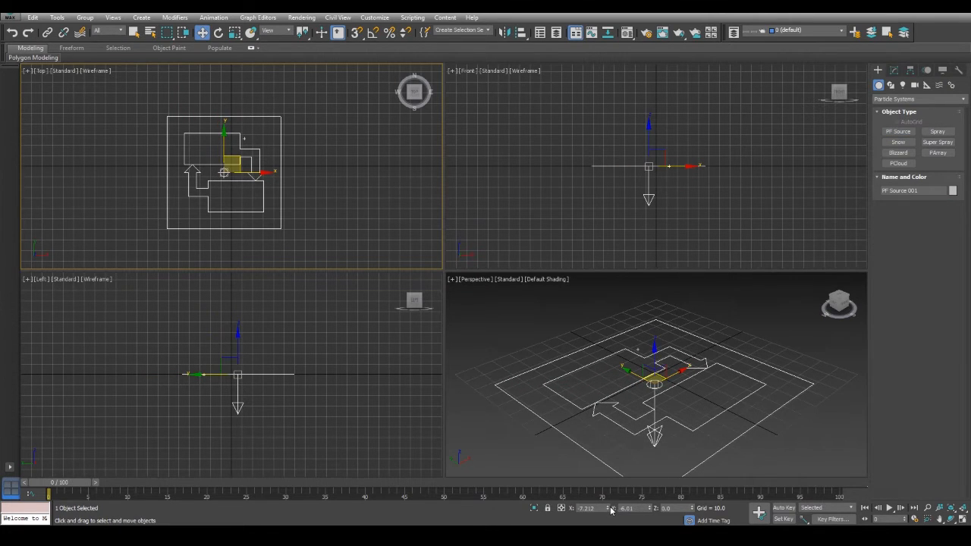
{"action": "right_click", "coordinate": [611, 511]}
{"action": "right_click", "coordinate": [648, 511]}
{"action": "left_click", "coordinate": [546, 433]}
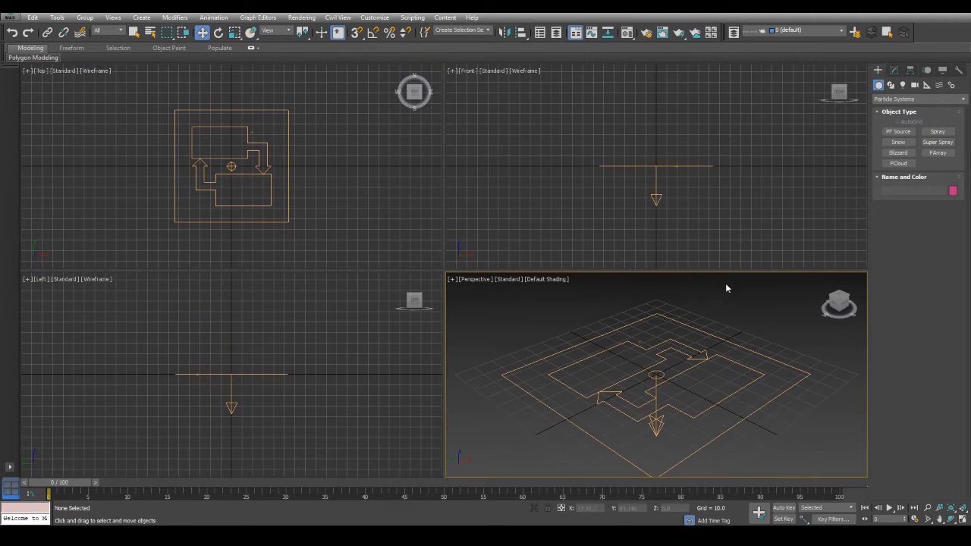
Set the PF Source emitter's logo size to 75 and its icon to a circle with a diameter of 150.
{"action": "left_click", "coordinate": [894, 70]}
{"action": "left_click_drag", "start_coordinate": [353, 191], "coordinate": [219, 240]}
{"action": "double_click", "coordinate": [933, 269]}
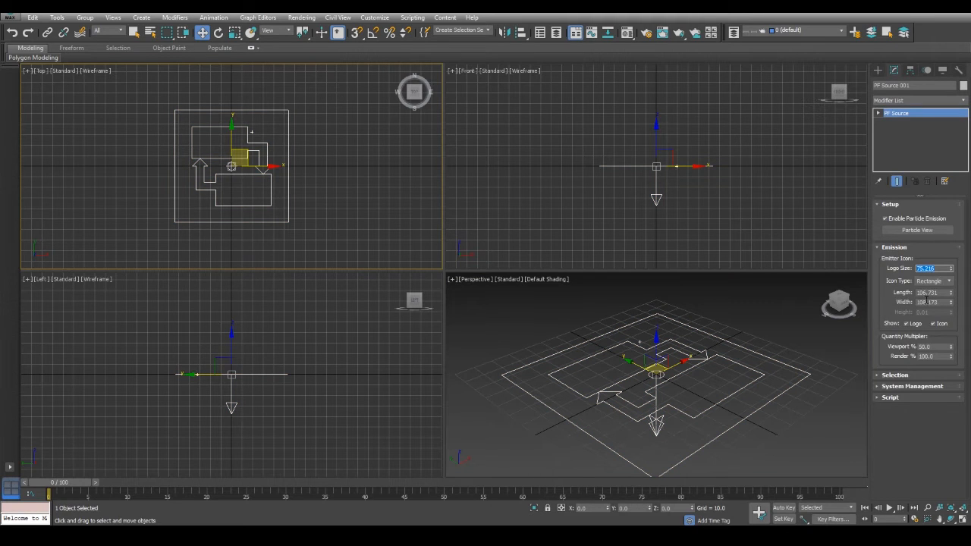
{"action": "type", "text": "75"}
{"action": "key", "text": "Tab"}
{"action": "type", "text": "4"}
{"action": "left_click", "coordinate": [927, 281]}
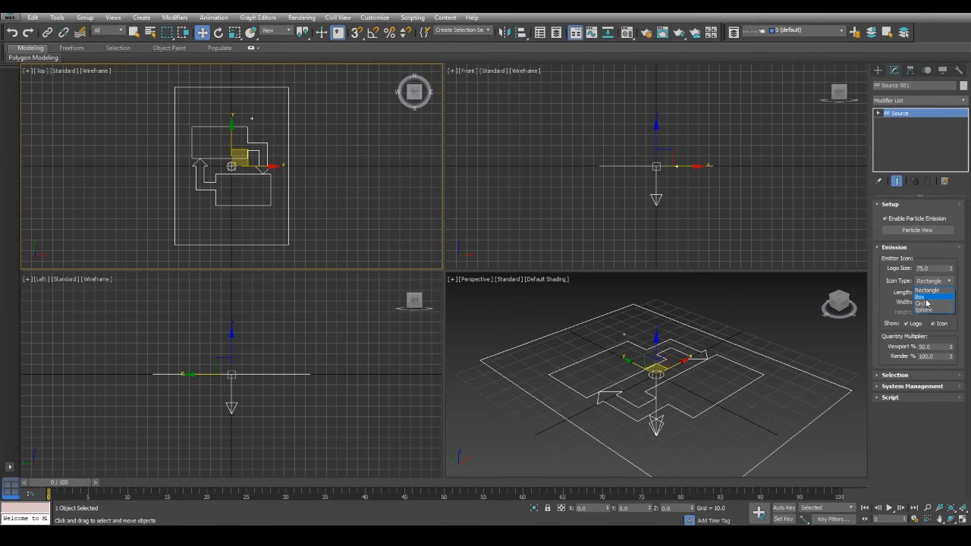
{"action": "left_click", "coordinate": [926, 305]}
{"action": "left_click", "coordinate": [750, 307]}
{"action": "left_click", "coordinate": [634, 389]}
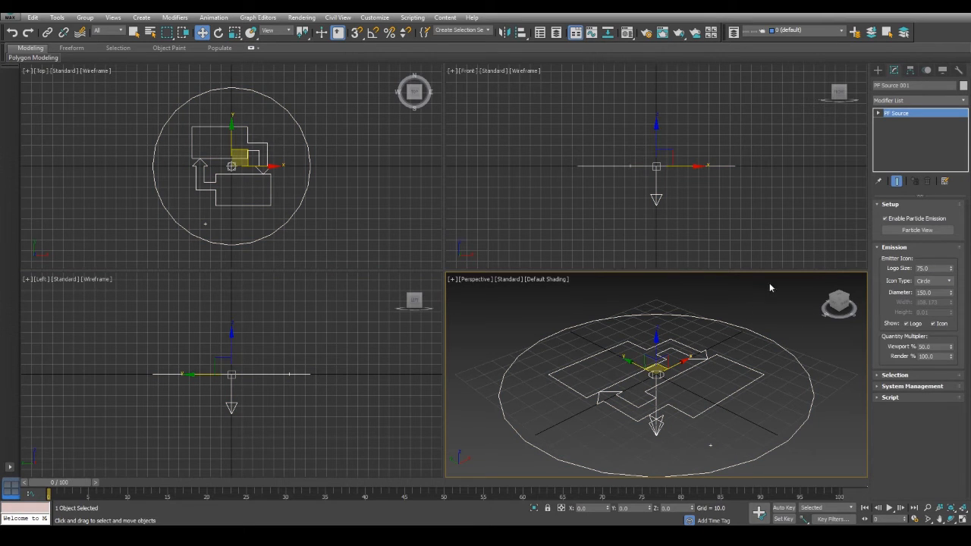
Set the emitter's viewport quantity multiplier to 100% and scrub the animation to frame 15.
{"action": "double_click", "coordinate": [944, 346]}
{"action": "type", "text": "100"}
{"action": "left_click_drag", "start_coordinate": [62, 486], "coordinate": [168, 493]}
{"action": "key", "text": "w"}
Open Particle View, rearrange the PF Source and Event 001 nodes, and delete the Rotation and Shape operators from the event.
{"action": "left_click", "coordinate": [939, 230]}
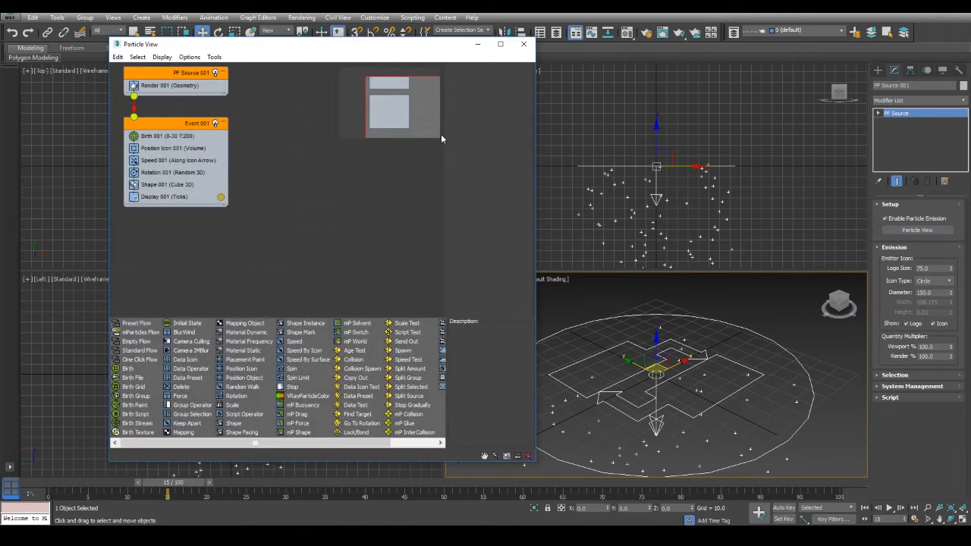
{"action": "left_click_drag", "start_coordinate": [395, 57], "coordinate": [361, 54]}
{"action": "left_click_drag", "start_coordinate": [137, 122], "coordinate": [178, 141]}
{"action": "left_click_drag", "start_coordinate": [147, 71], "coordinate": [168, 81]}
{"action": "left_click", "coordinate": [178, 142]}
{"action": "right_click", "coordinate": [173, 195]}
{"action": "left_click", "coordinate": [196, 274]}
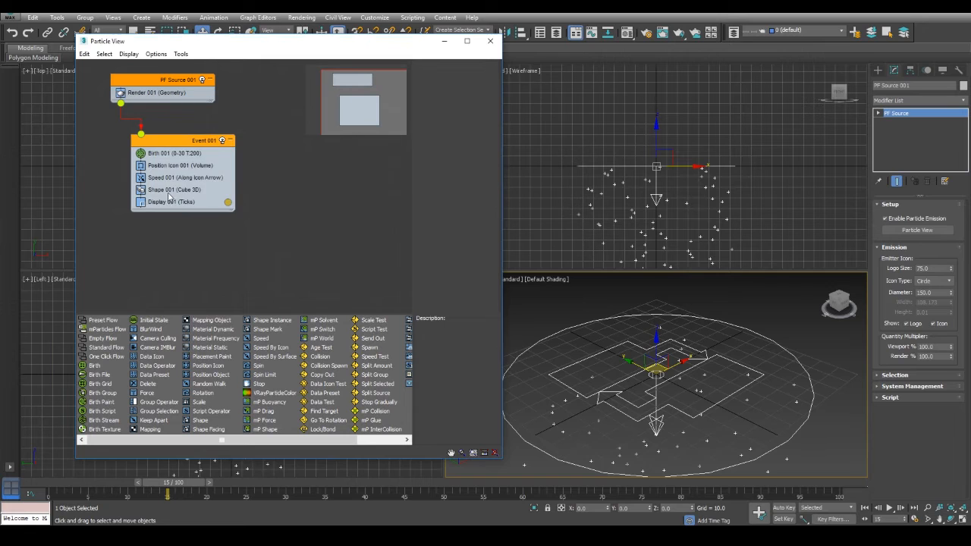
{"action": "right_click", "coordinate": [168, 194]}
{"action": "left_click", "coordinate": [197, 274]}
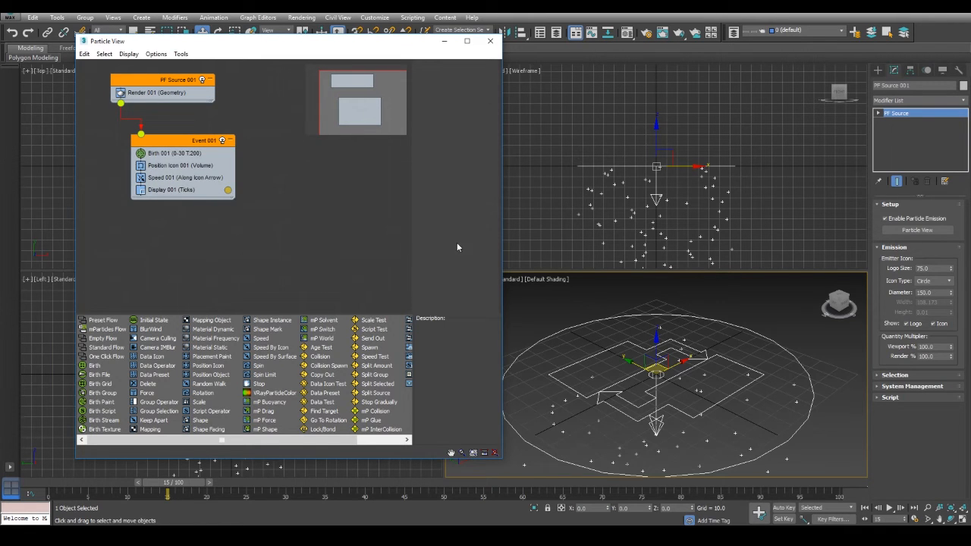
Set the Position Icon operator's location to Pivot.
{"action": "left_click", "coordinate": [208, 168]}
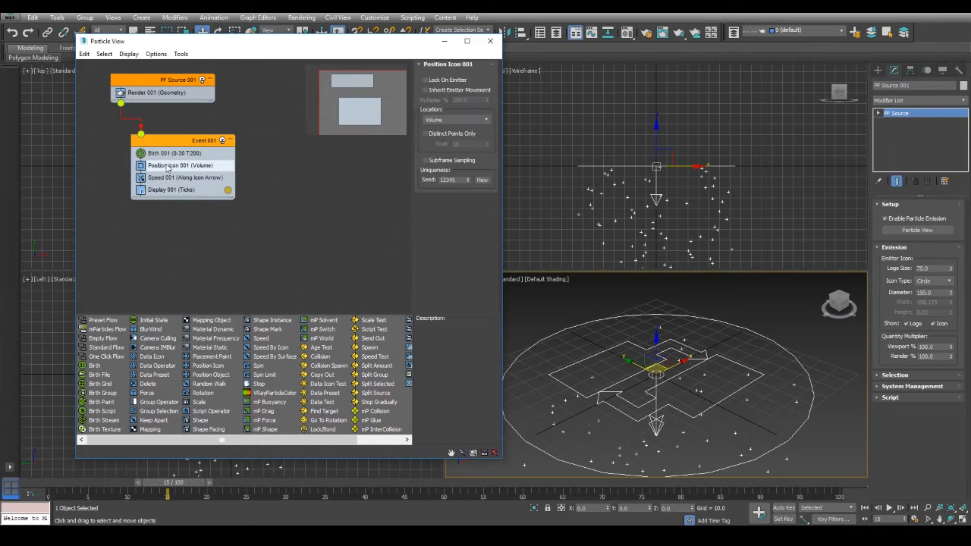
{"action": "left_click", "coordinate": [460, 120]}
{"action": "left_click", "coordinate": [447, 130]}
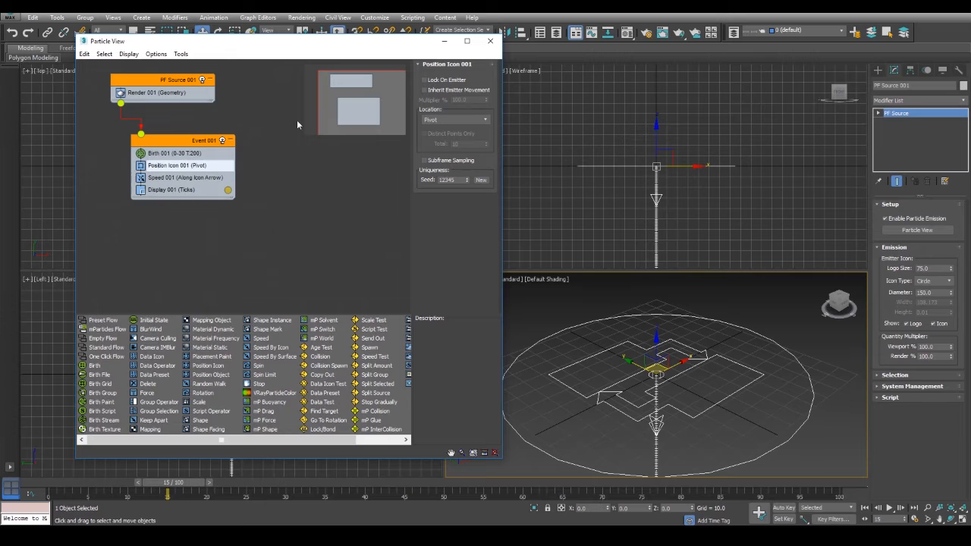
Set the Speed operator's variation to 100 and scrub to frame 12 to inspect the particle spread in the Front viewport.
{"action": "left_click", "coordinate": [188, 177]}
{"action": "left_click", "coordinate": [464, 88]}
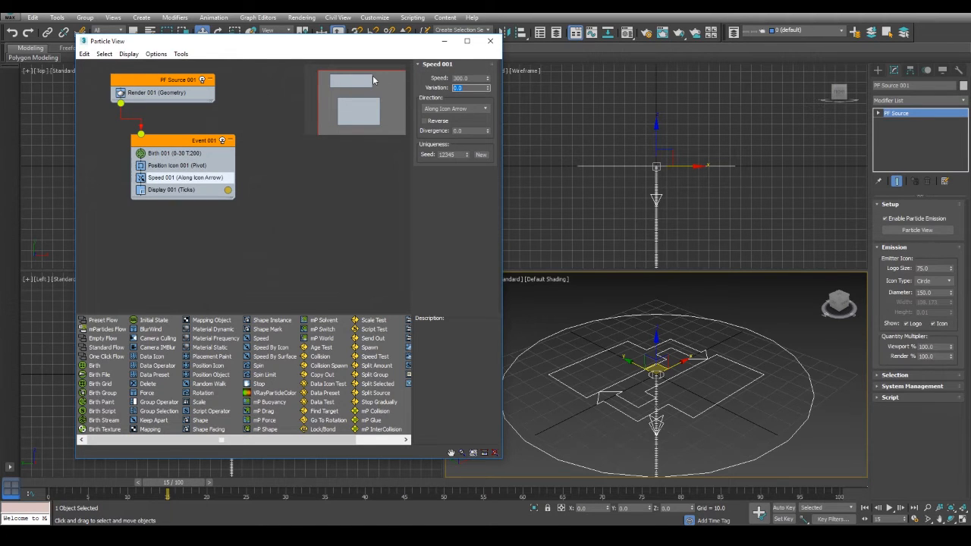
{"action": "key", "text": "Return"}
{"action": "mouse_move", "coordinate": [163, 482]}
{"action": "left_mouse_down"}
{"action": "mouse_move", "coordinate": [133, 478]}
{"action": "mouse_move", "coordinate": [183, 468]}
{"action": "mouse_move", "coordinate": [157, 467]}
{"action": "mouse_move", "coordinate": [149, 478]}
{"action": "left_mouse_up"}
{"action": "key", "text": "w"}
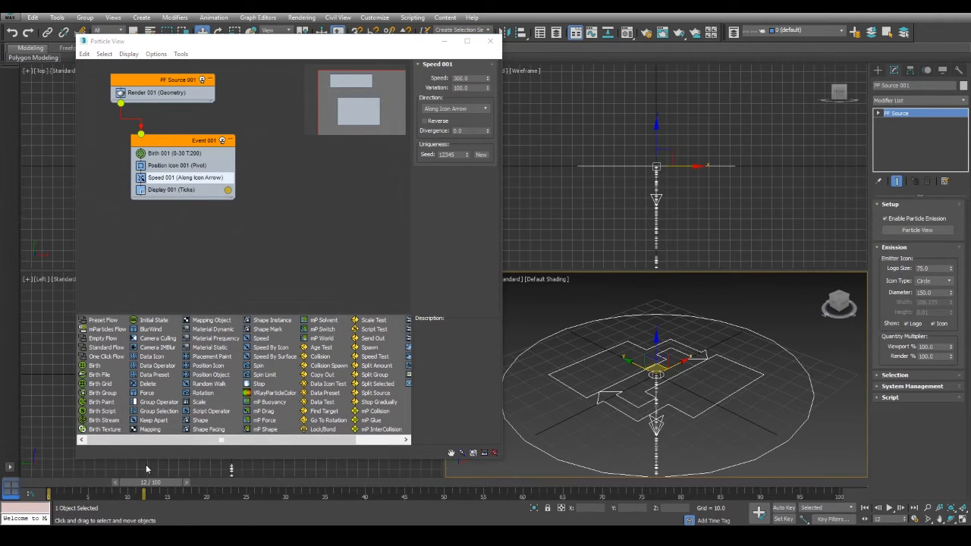
{"action": "middle_click_drag", "start_coordinate": [774, 207], "coordinate": [765, 141]}
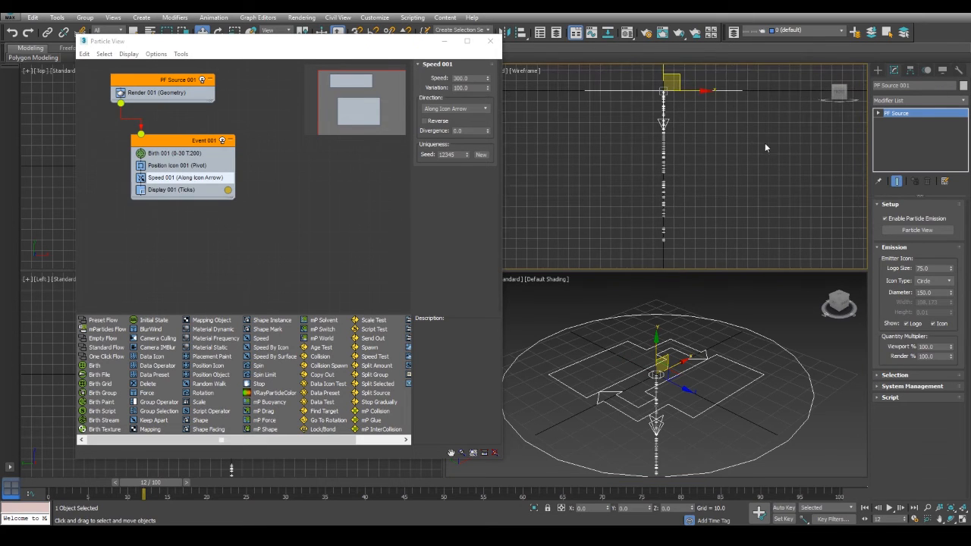
Set the Speed direction to Random Horizontal with a divergence of 5, and scrub to frame 39 to check the spread.
{"action": "left_click", "coordinate": [459, 108]}
{"action": "left_click", "coordinate": [450, 144]}
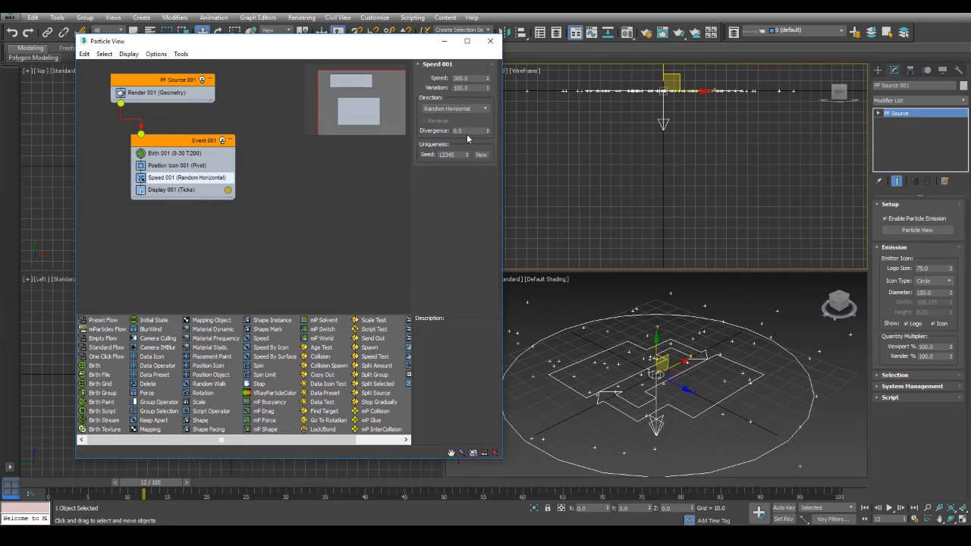
{"action": "type", "text": "5"}
{"action": "key", "text": "Return"}
{"action": "middle_click", "coordinate": [692, 144]}
{"action": "scroll", "coordinate": [685, 176], "scroll_direction": "down", "scroll_amount": 3}
{"action": "middle_click_drag", "start_coordinate": [687, 170], "coordinate": [683, 200]}
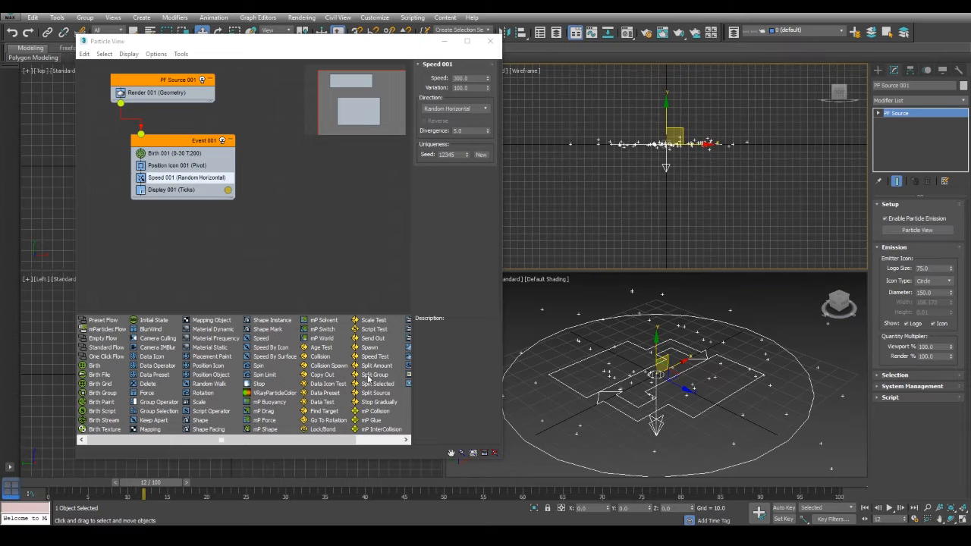
{"action": "left_click_drag", "start_coordinate": [137, 483], "coordinate": [360, 478]}
{"action": "key", "text": "w"}
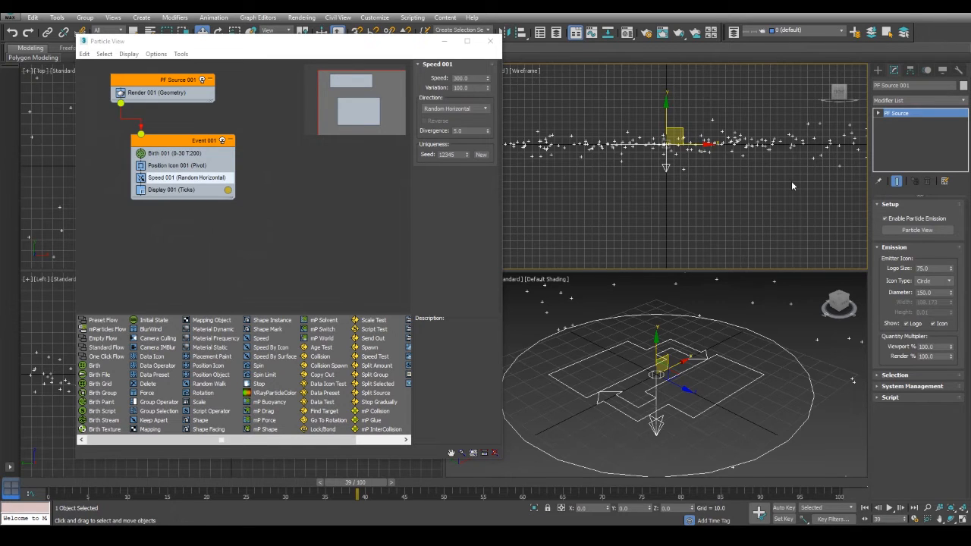
Set the Birth operator's Emit Stop to frame 1.
{"action": "left_click", "coordinate": [166, 153]}
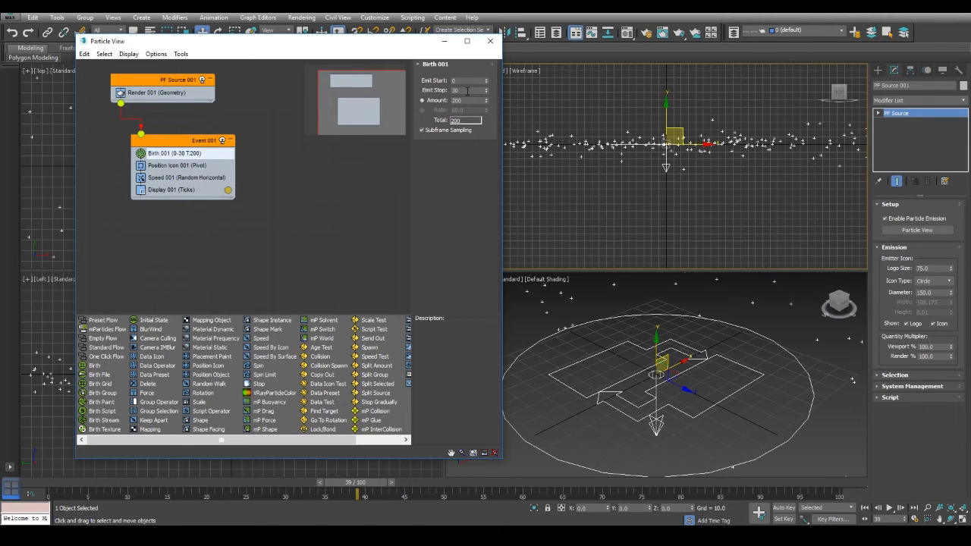
{"action": "double_click", "coordinate": [467, 90]}
{"action": "type", "text": "1"}
{"action": "key", "text": "Return"}
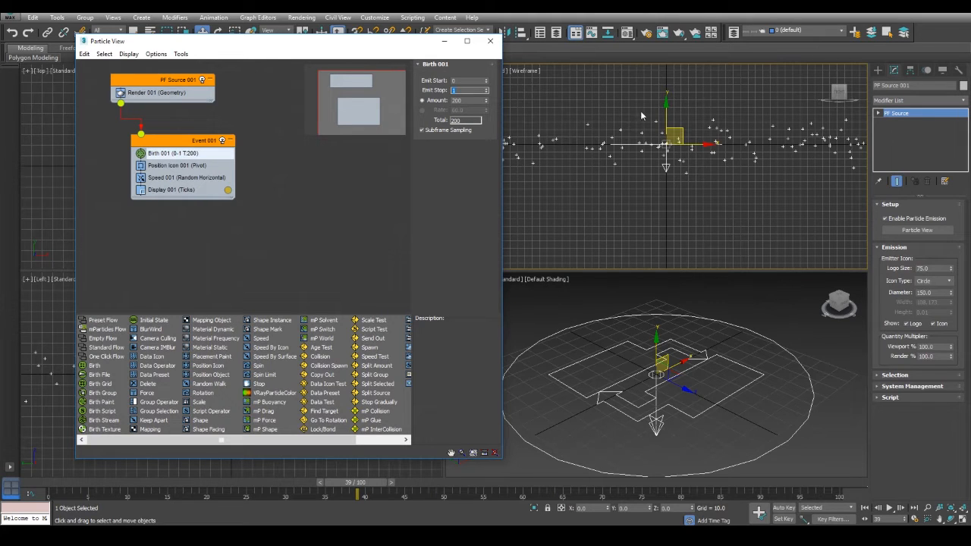
Minimize Particle View and play the animation from the first frame to examine the particle burst in the viewports.
{"action": "left_click", "coordinate": [445, 41]}
{"action": "scroll", "coordinate": [295, 201], "scroll_direction": "down", "scroll_amount": 8}
{"action": "middle_click_drag", "start_coordinate": [307, 190], "coordinate": [293, 160]}
{"action": "left_click", "coordinate": [865, 507]}
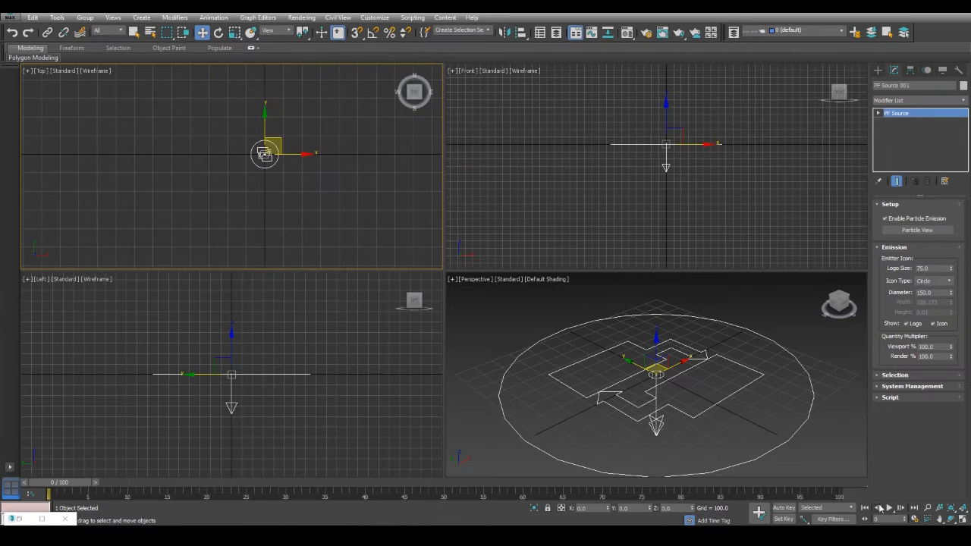
{"action": "left_click", "coordinate": [891, 507]}
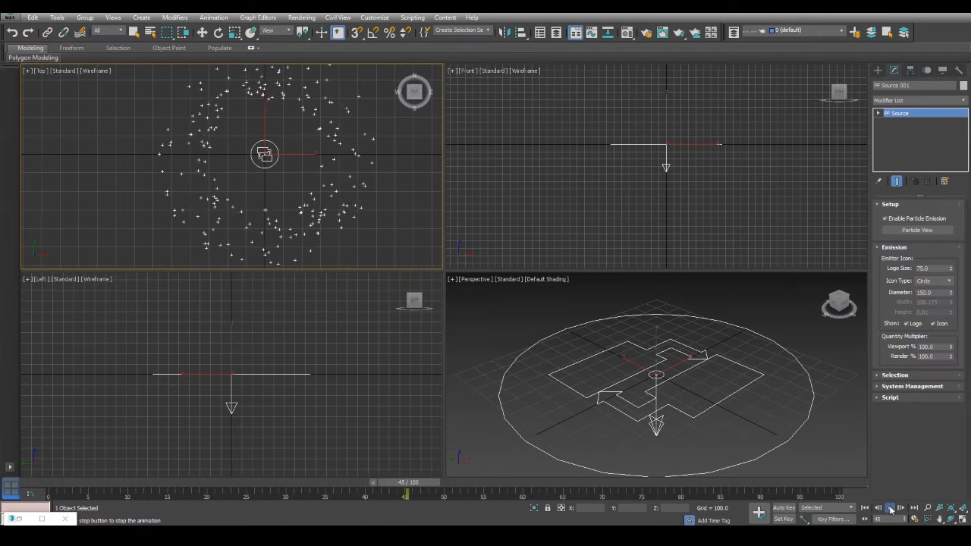
{"action": "key", "text": "w"}
{"action": "left_click", "coordinate": [890, 507]}
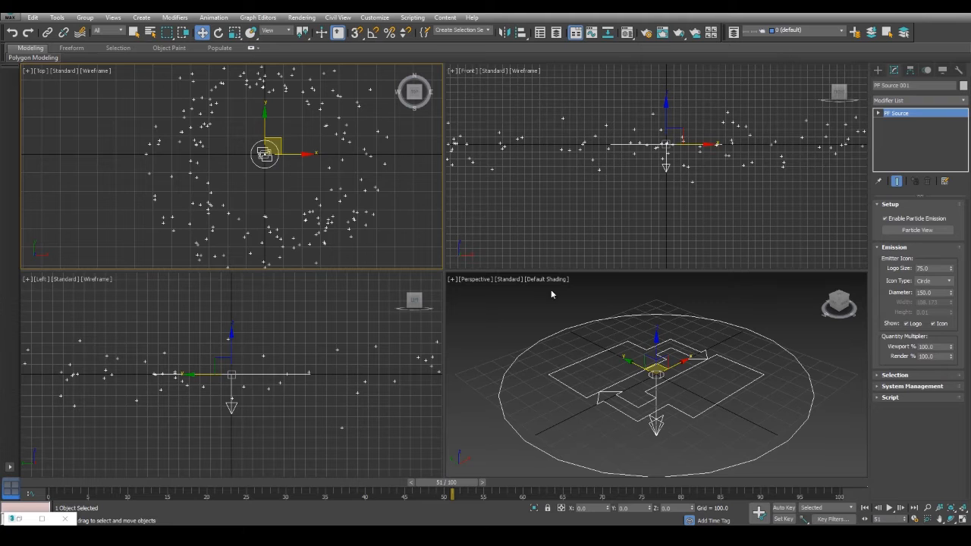
{"action": "left_click", "coordinate": [963, 507]}
{"action": "left_click", "coordinate": [855, 389]}
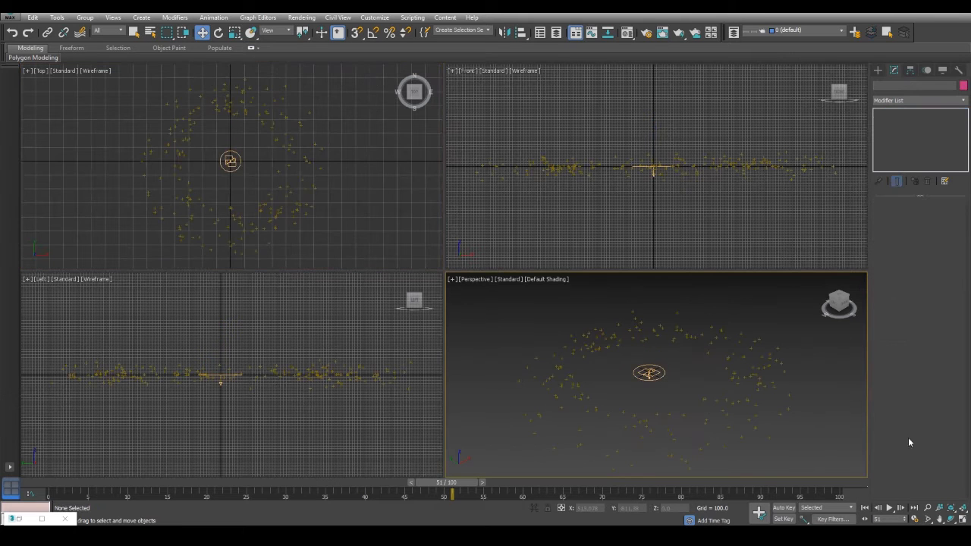
Configure the animation time to the Film frame rate with an end time of 72 frames.
{"action": "left_click", "coordinate": [916, 520]}
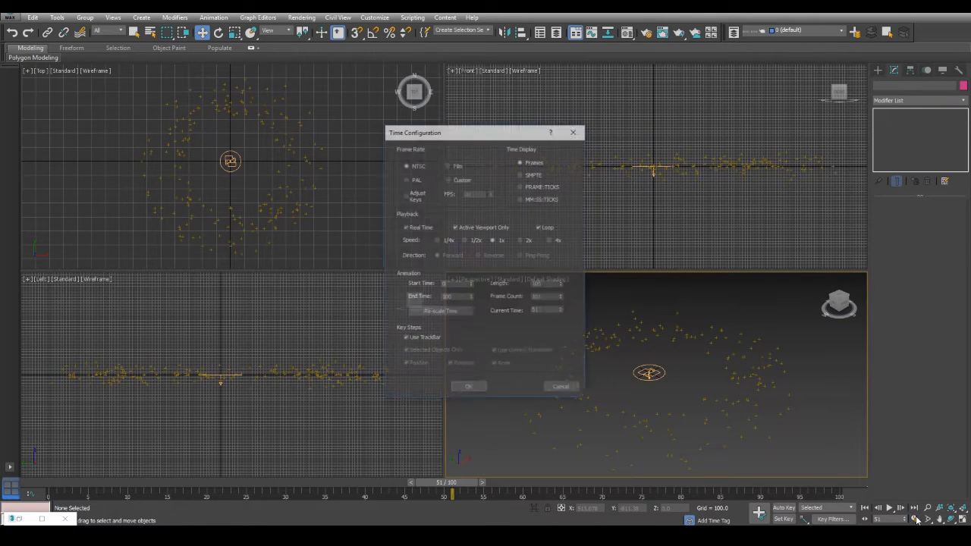
{"action": "left_click", "coordinate": [447, 164]}
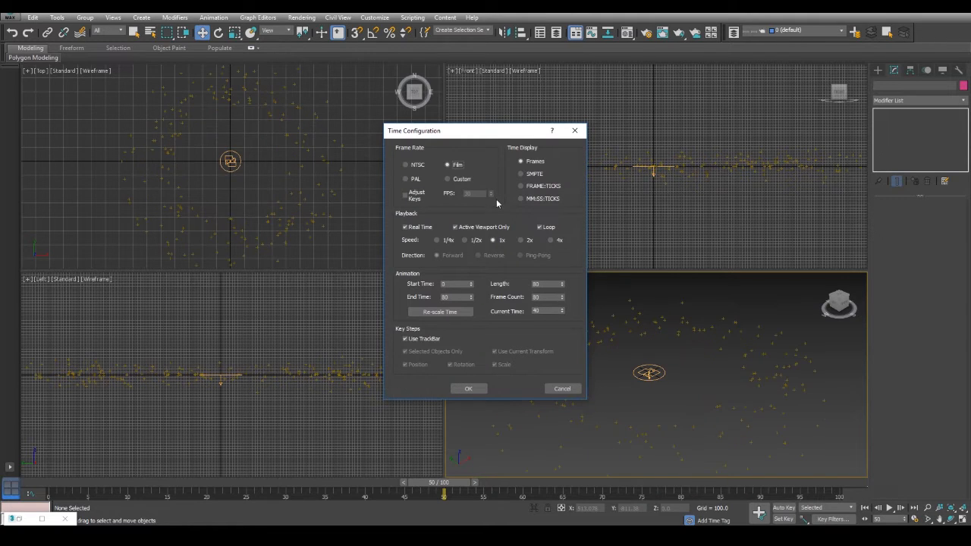
{"action": "double_click", "coordinate": [464, 297]}
{"action": "key", "text": "BackSpace"}
{"action": "type", "text": "72"}
{"action": "key", "text": "Return"}
{"action": "left_click", "coordinate": [469, 388]}
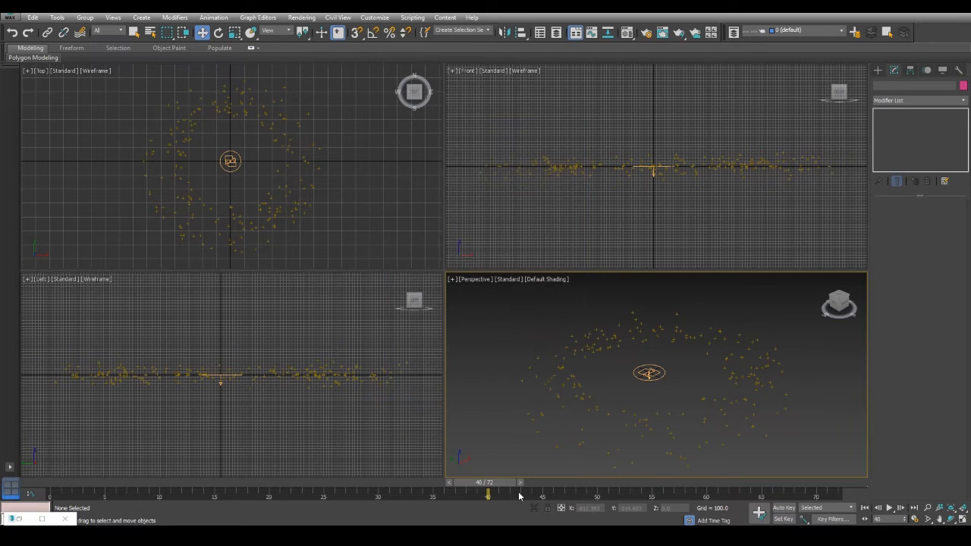
Reopen Particle View, add a Delete operator to Event 001 that removes particles by particle age, and play the animation.
{"action": "left_click_drag", "start_coordinate": [488, 483], "coordinate": [345, 482]}
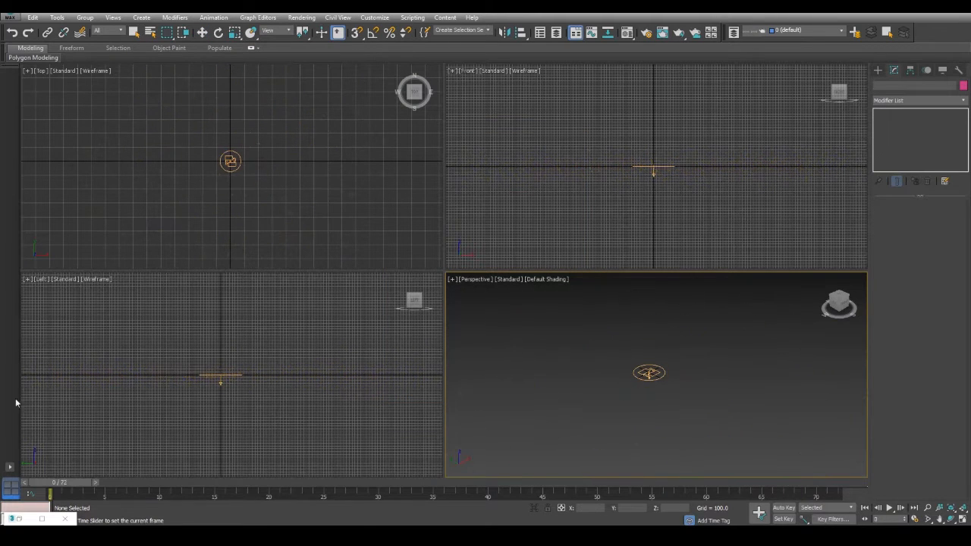
{"action": "key", "text": "w"}
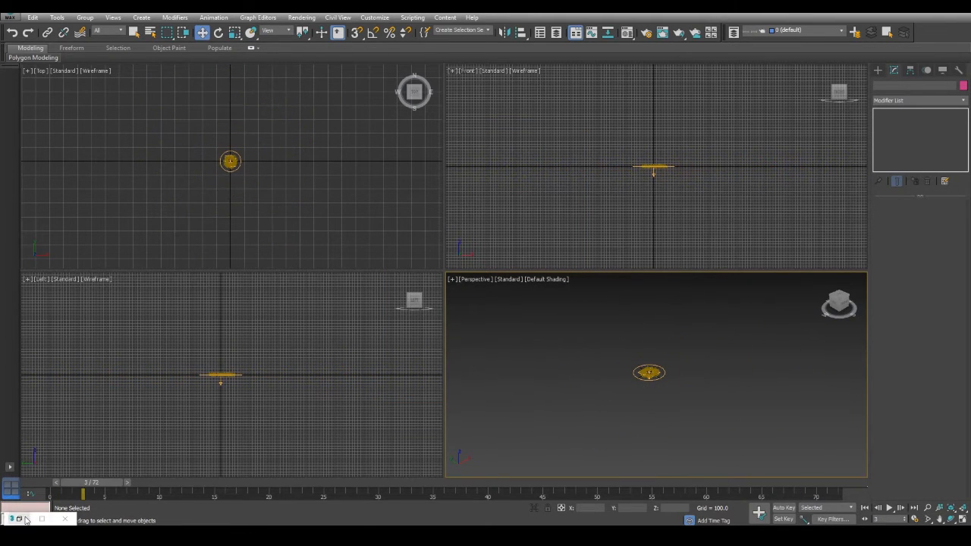
{"action": "key", "text": "6"}
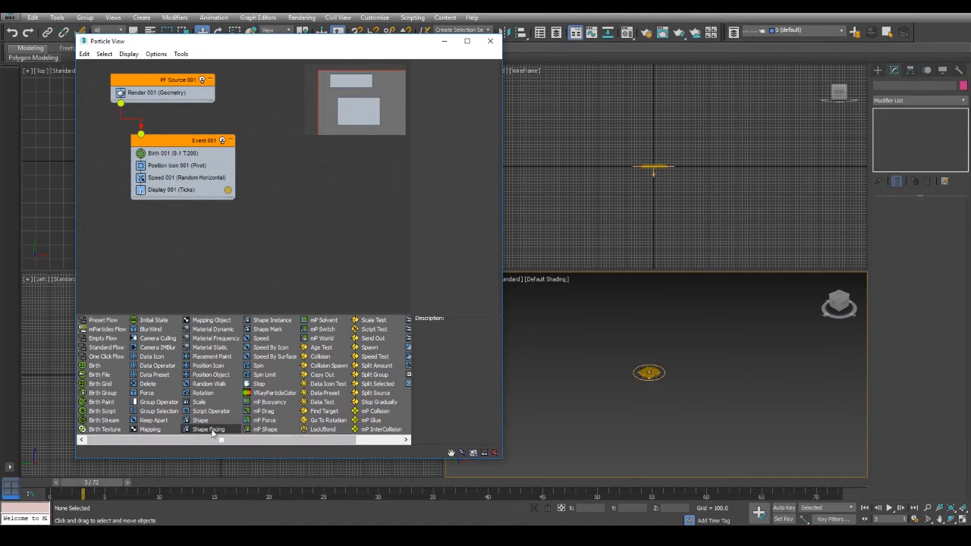
{"action": "left_click_drag", "start_coordinate": [148, 383], "coordinate": [196, 200]}
{"action": "left_click", "coordinate": [179, 203]}
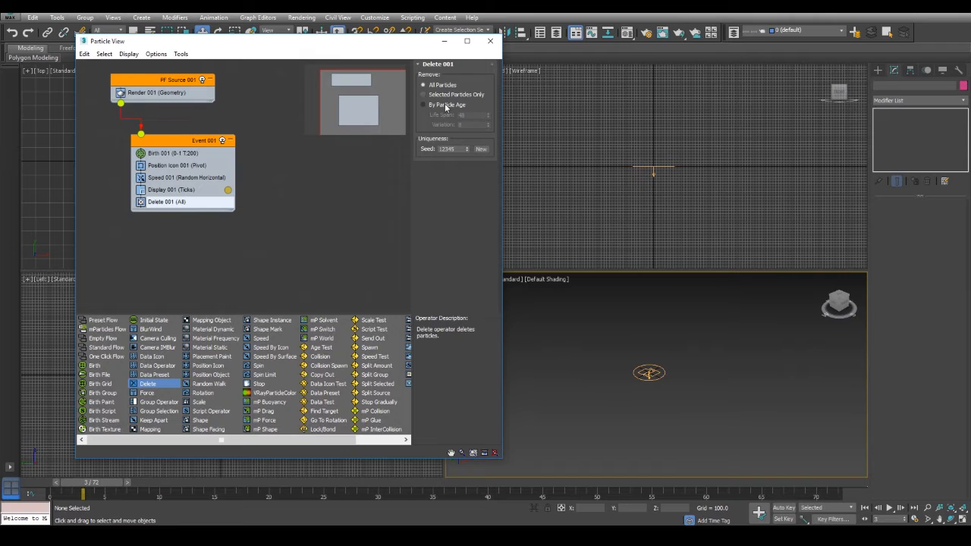
{"action": "left_click", "coordinate": [445, 104]}
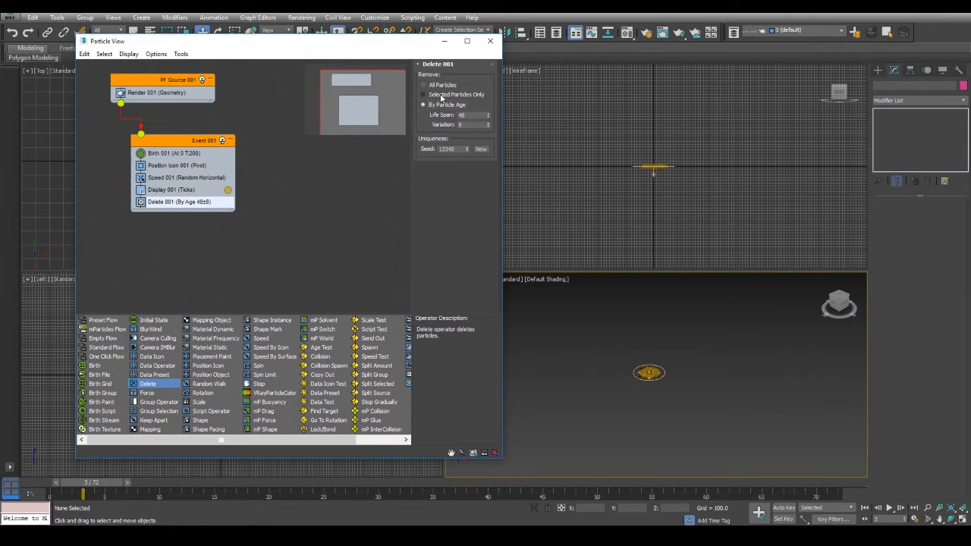
{"action": "left_click", "coordinate": [473, 124]}
{"action": "left_click", "coordinate": [889, 507]}
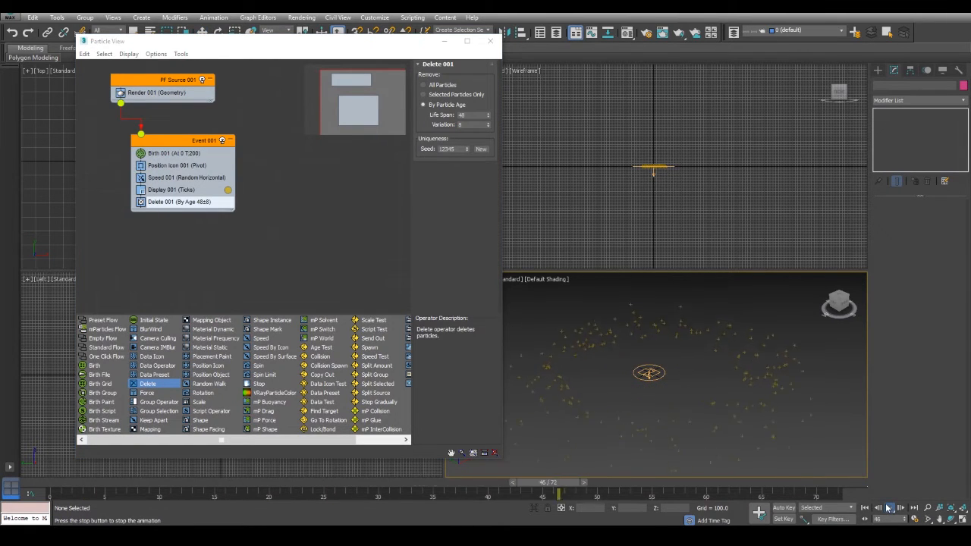
Replay the animation from the first frame, then scrub back to frame 0 to examine how the particles are removed.
{"action": "left_click", "coordinate": [888, 507]}
{"action": "left_click", "coordinate": [864, 508]}
{"action": "left_click", "coordinate": [889, 509]}
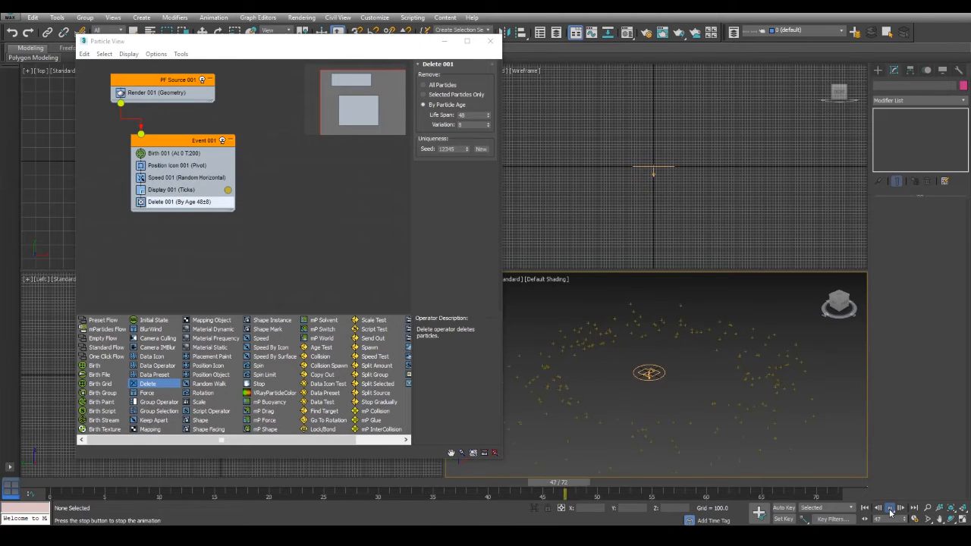
{"action": "left_click", "coordinate": [891, 511]}
{"action": "left_click_drag", "start_coordinate": [788, 488], "coordinate": [88, 485]}
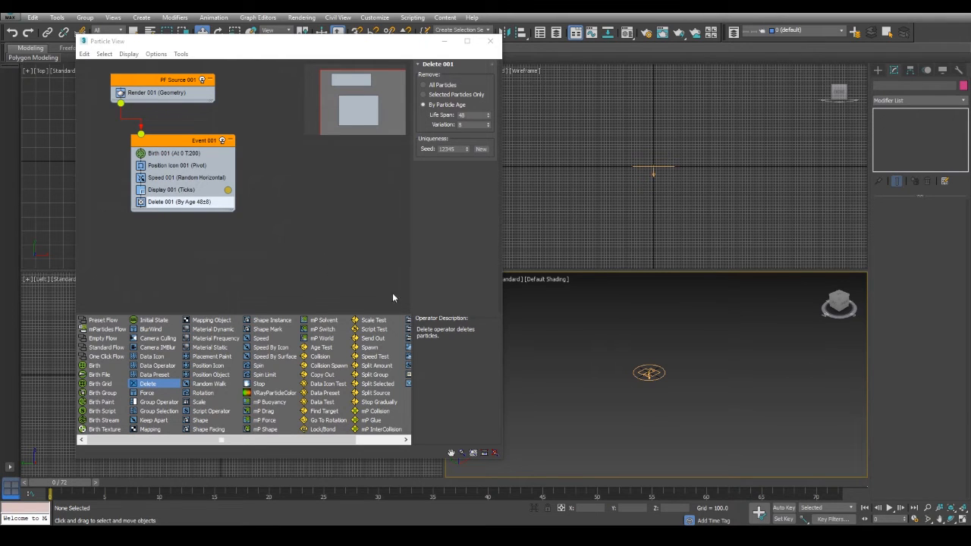
Insert a Spawn test above the Display operator in Event 001, spawning by travel distance, and scrub to frame 29.
{"action": "left_click_drag", "start_coordinate": [370, 346], "coordinate": [180, 189]}
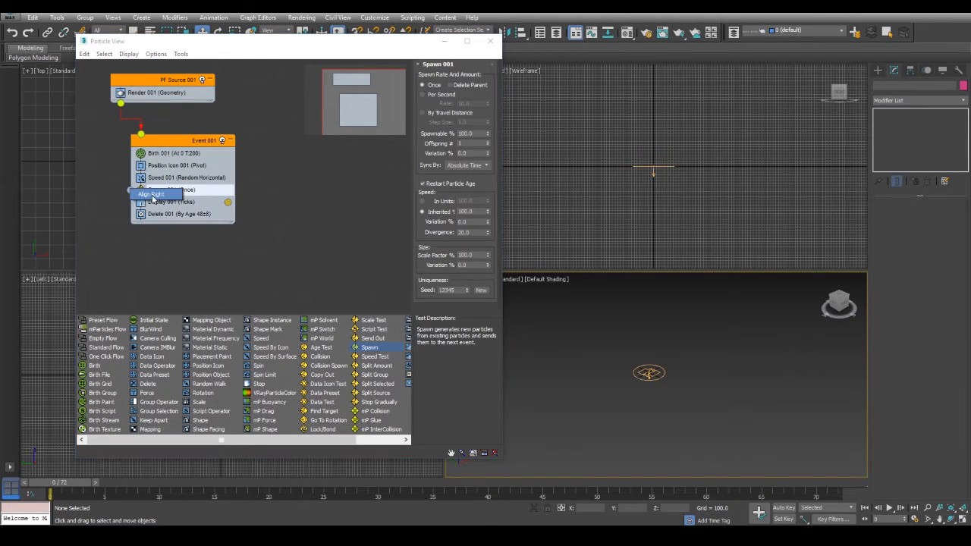
{"action": "left_click", "coordinate": [446, 113]}
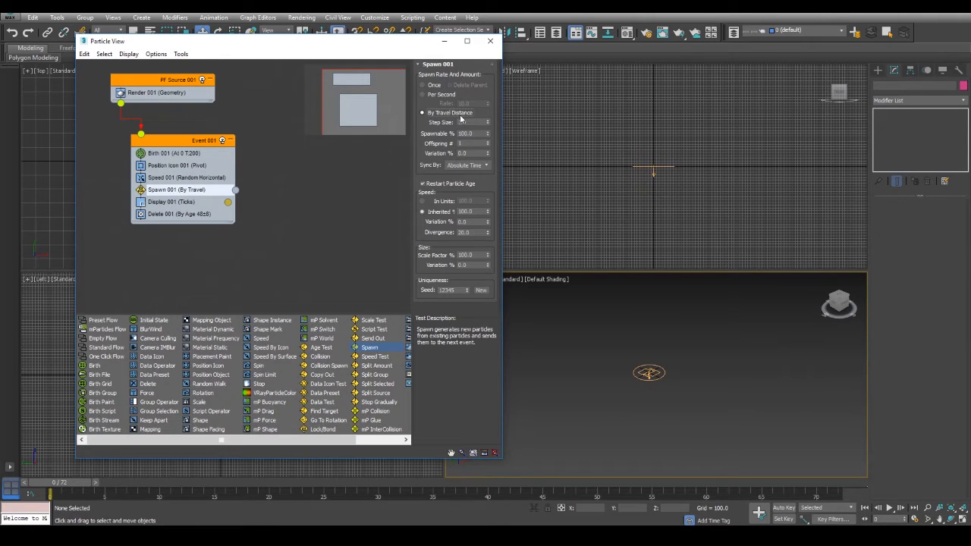
{"action": "left_click_drag", "start_coordinate": [54, 485], "coordinate": [365, 487]}
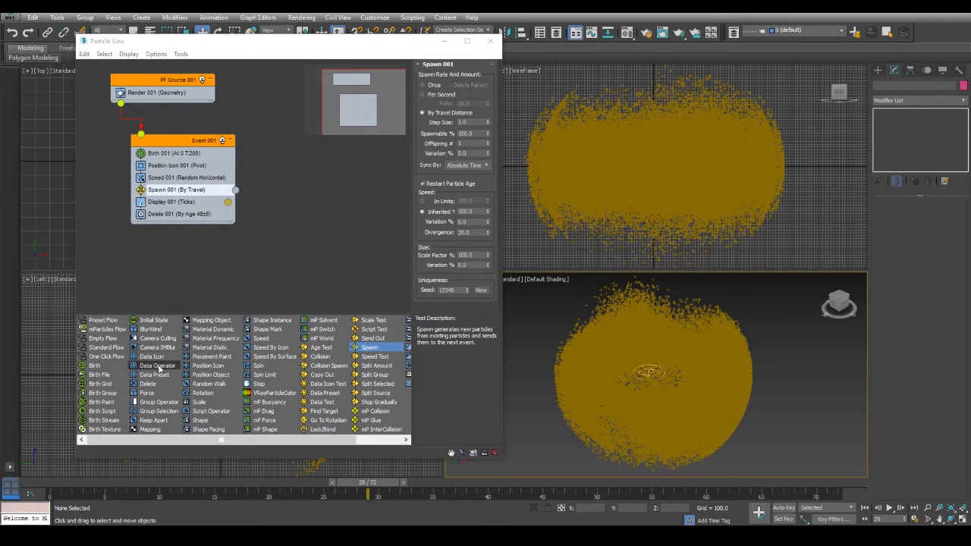
Create a new event from a Display operator and wire the Spawn test's output to it.
{"action": "left_click_drag", "start_coordinate": [191, 445], "coordinate": [263, 453]}
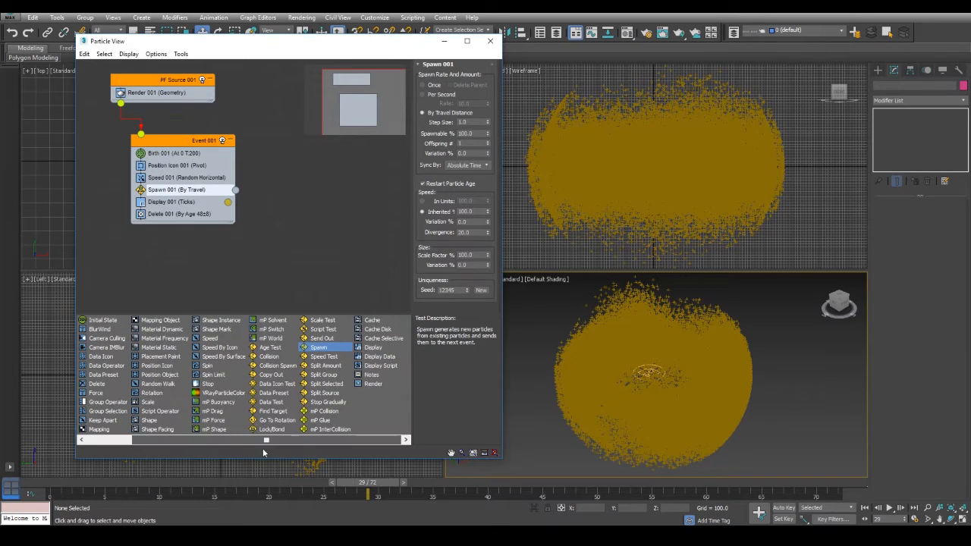
{"action": "left_click_drag", "start_coordinate": [371, 347], "coordinate": [235, 191]}
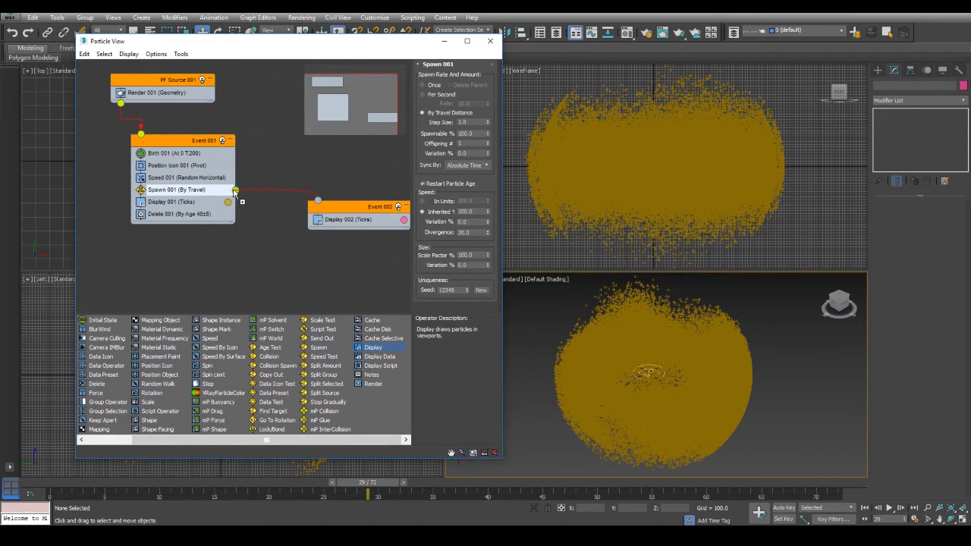
{"action": "left_click_drag", "start_coordinate": [353, 212], "coordinate": [327, 227]}
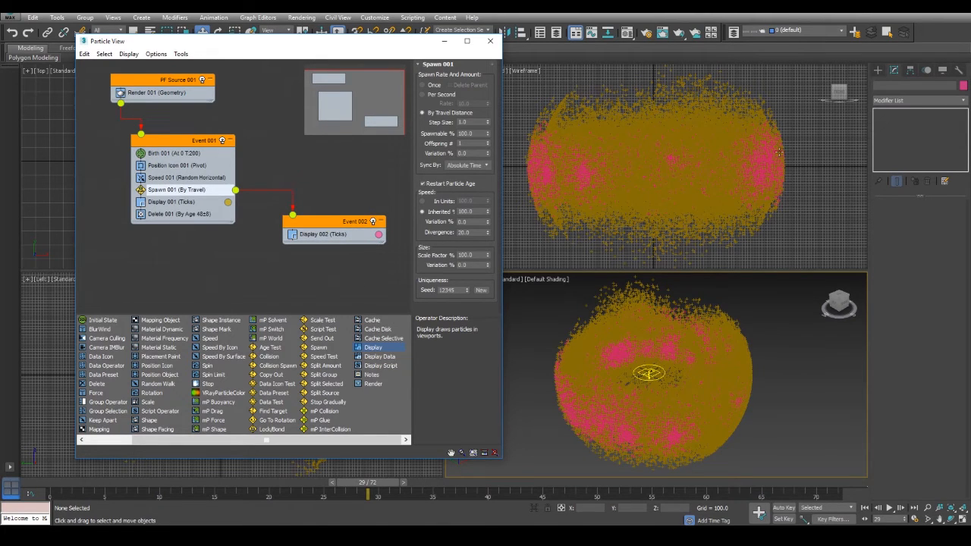
Set the display type of Event 002's Display operator to Dots.
{"action": "left_click", "coordinate": [326, 233]}
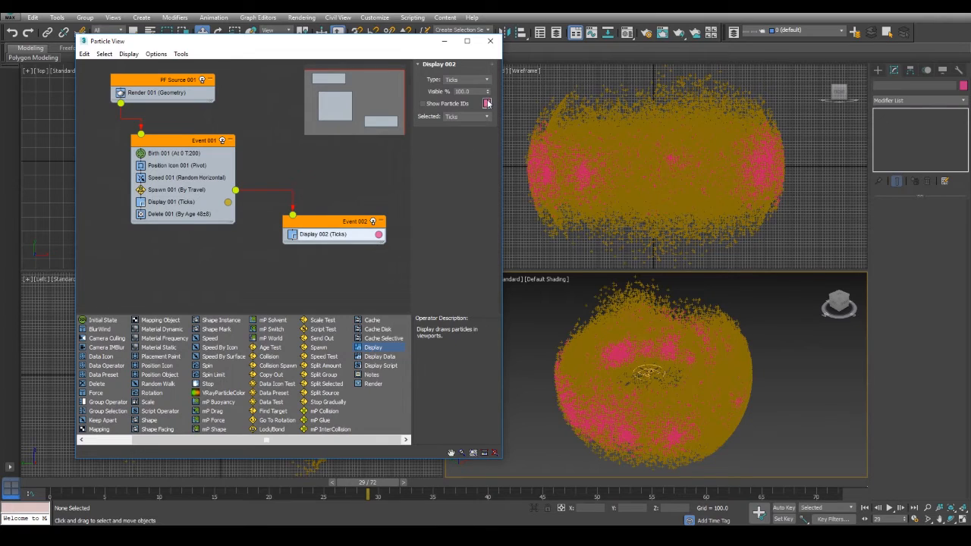
{"action": "left_click", "coordinate": [466, 79]}
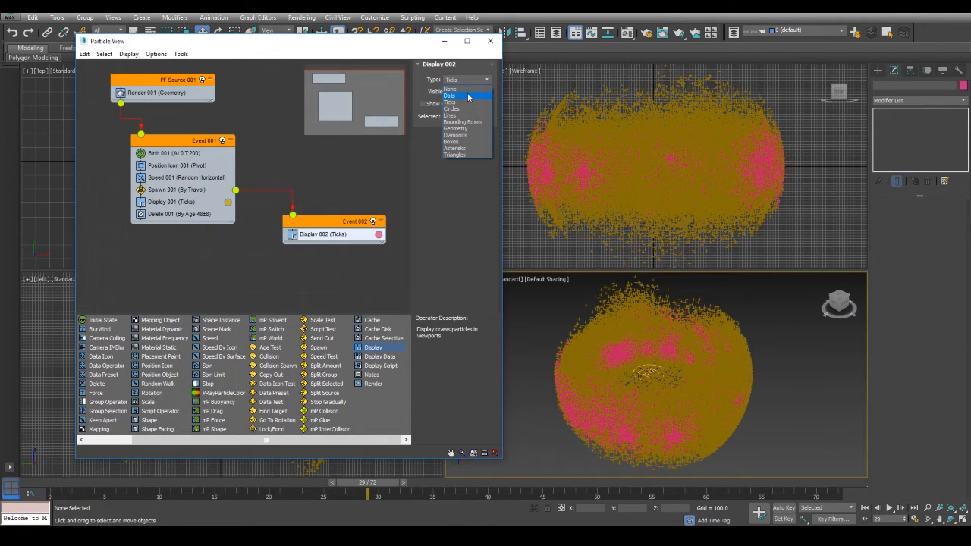
{"action": "left_click", "coordinate": [467, 96]}
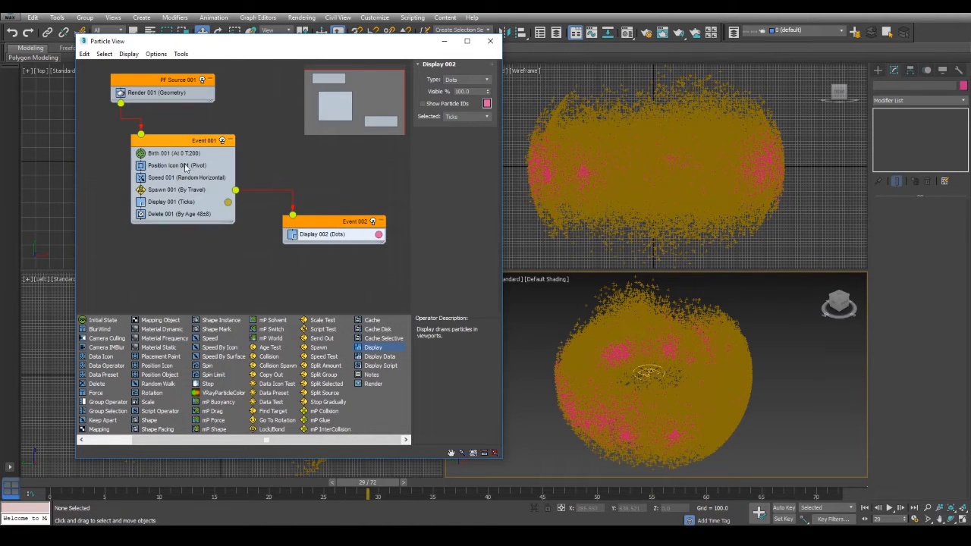
Set the Spawn test's travel-distance Step Size to 0.5 and scrub the timeline to frame 36.
{"action": "left_click", "coordinate": [167, 191]}
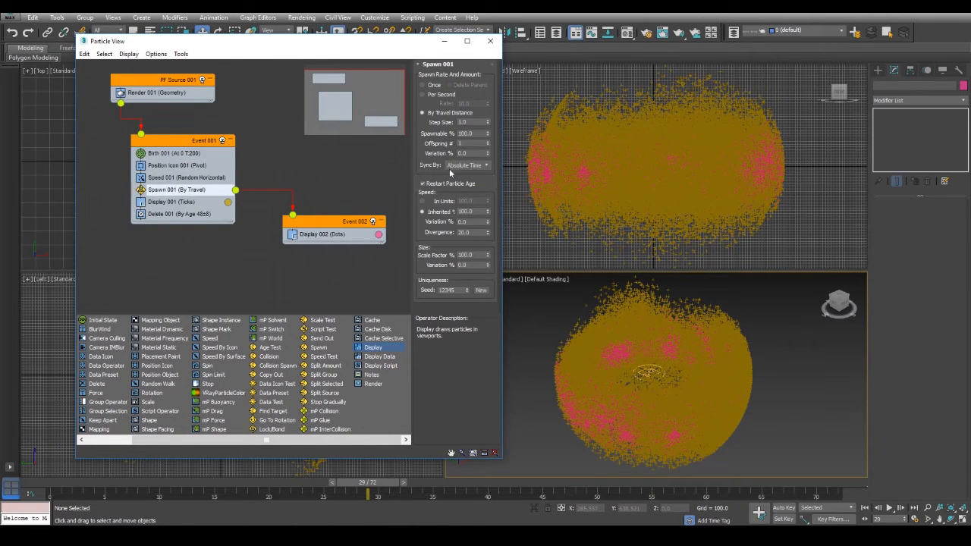
{"action": "double_click", "coordinate": [471, 121]}
{"action": "type", "text": "0.5"}
{"action": "key", "text": "Return"}
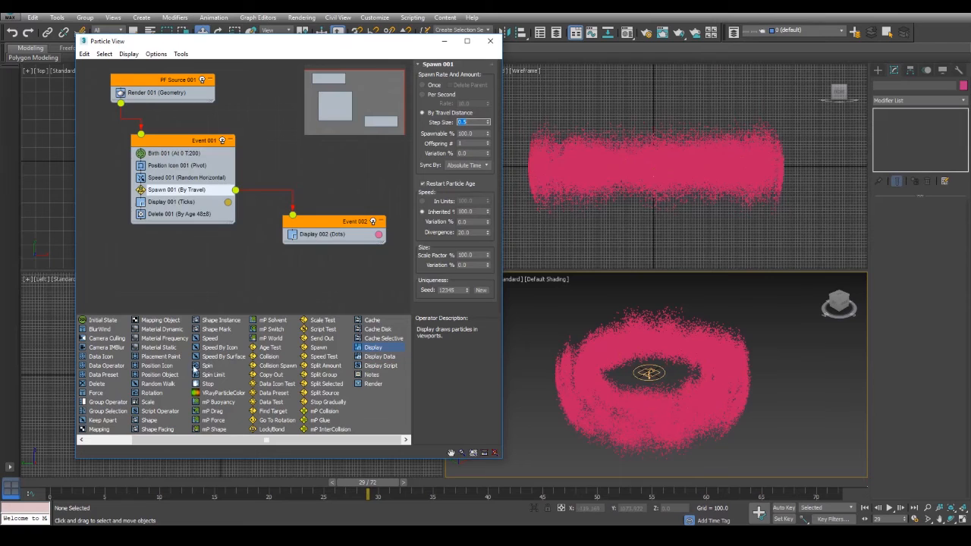
{"action": "left_click_drag", "start_coordinate": [69, 478], "coordinate": [437, 486]}
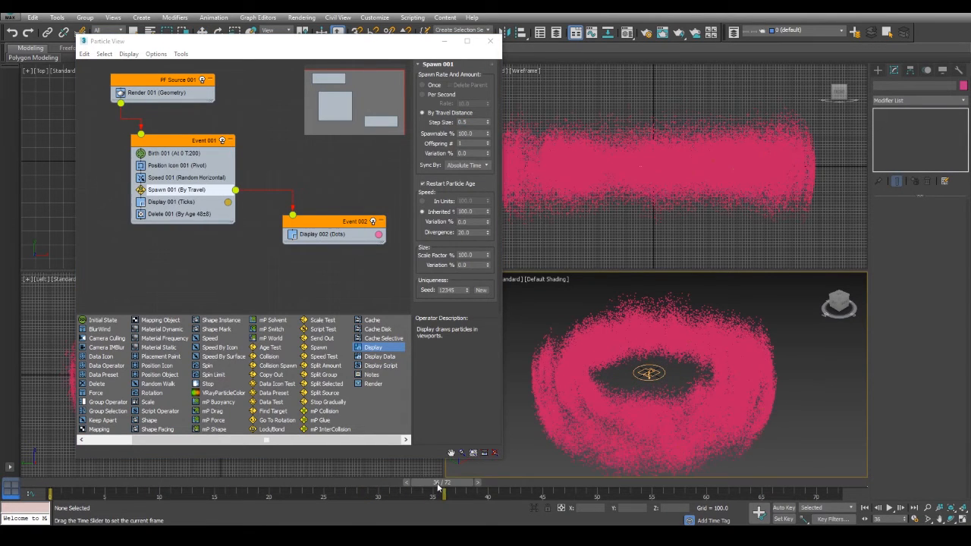
Try a Divergence of 0 and an Inherited speed of 50% on the Spawn test, scrubbing the timeline to check.
{"action": "right_click", "coordinate": [486, 235]}
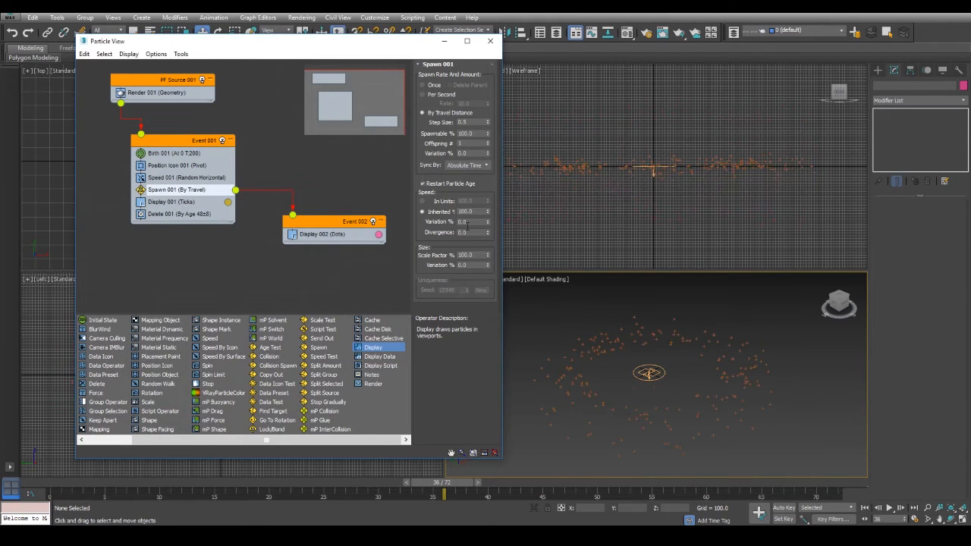
{"action": "double_click", "coordinate": [474, 212]}
{"action": "type", "text": "50"}
{"action": "key", "text": "Return"}
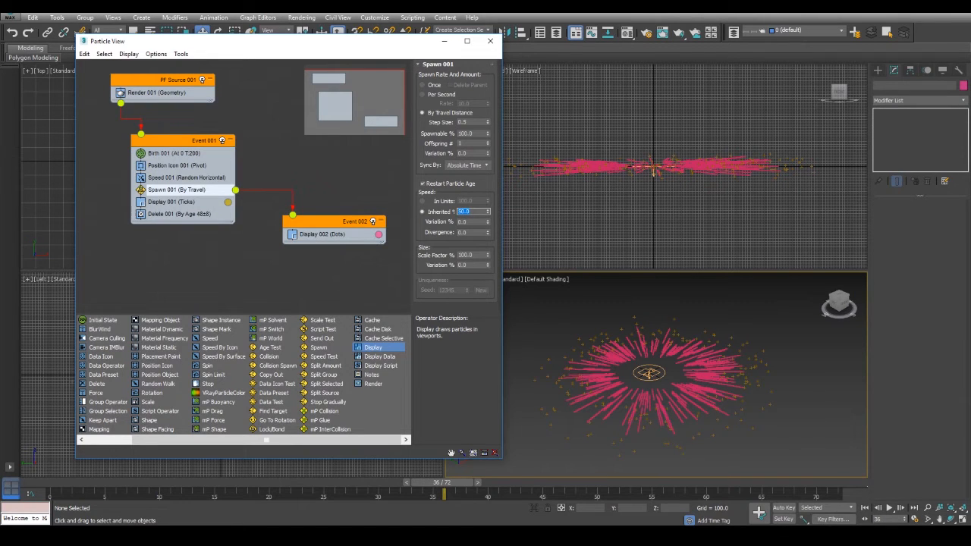
{"action": "mouse_move", "coordinate": [34, 485]}
{"action": "left_mouse_down"}
{"action": "mouse_move", "coordinate": [320, 514]}
{"action": "mouse_move", "coordinate": [595, 515]}
{"action": "mouse_move", "coordinate": [582, 483]}
{"action": "mouse_move", "coordinate": [48, 467]}
{"action": "mouse_move", "coordinate": [243, 463]}
{"action": "mouse_move", "coordinate": [369, 474]}
{"action": "left_mouse_up"}
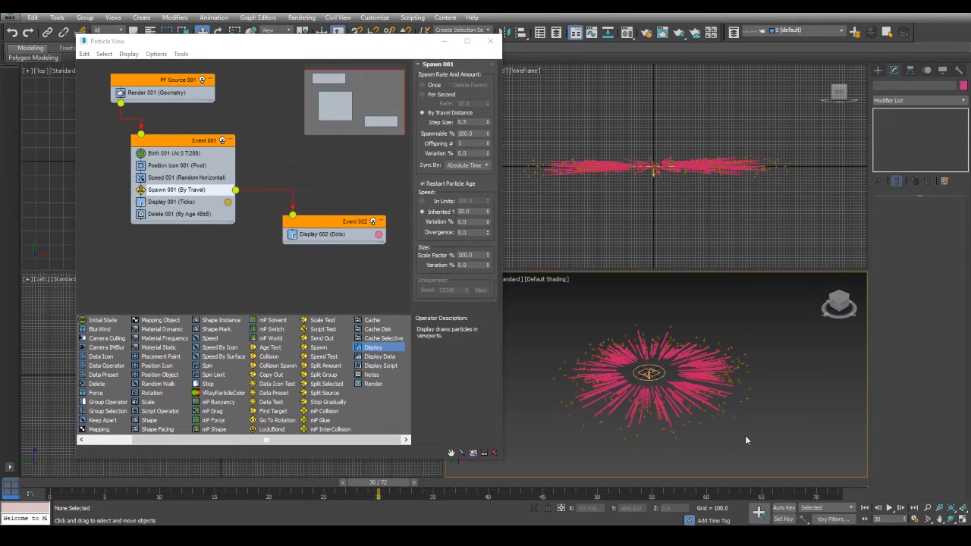
Set the Spawn test's Inherited speed to 100% and its speed Variation to 25%.
{"action": "double_click", "coordinate": [479, 211]}
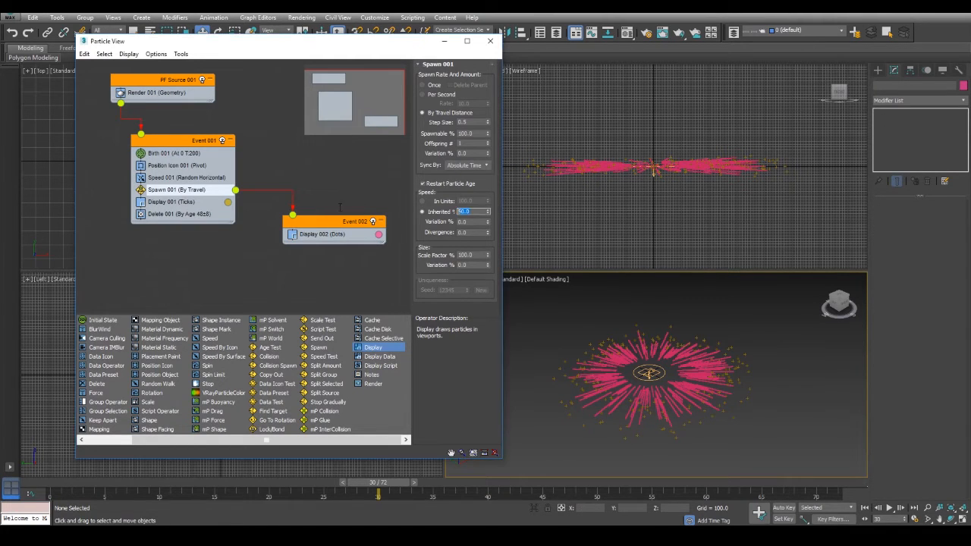
{"action": "type", "text": "100"}
{"action": "key", "text": "Return"}
{"action": "left_click_drag", "start_coordinate": [488, 222], "coordinate": [486, 131]}
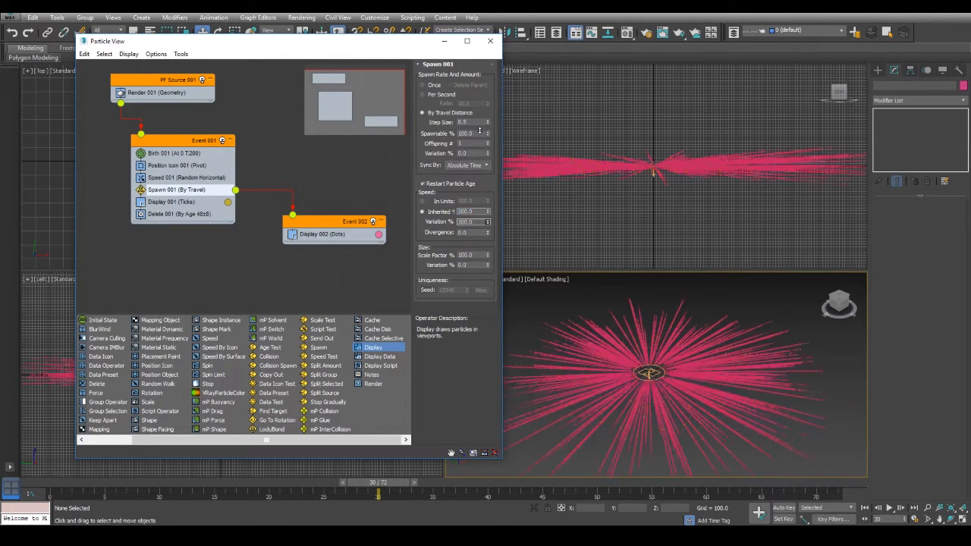
{"action": "left_click_drag", "start_coordinate": [487, 173], "coordinate": [311, 218]}
{"action": "type", "text": "25"}
{"action": "key", "text": "Return"}
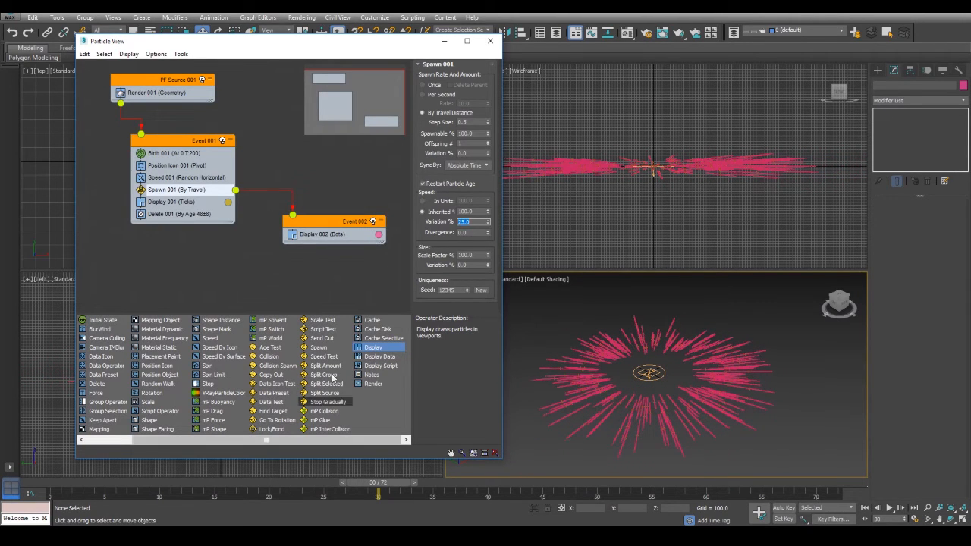
Set the Spawn test's Divergence to 1 and return the timeline to frame 0.
{"action": "left_click", "coordinate": [418, 233]}
{"action": "left_click_drag", "start_coordinate": [468, 232], "coordinate": [349, 242]}
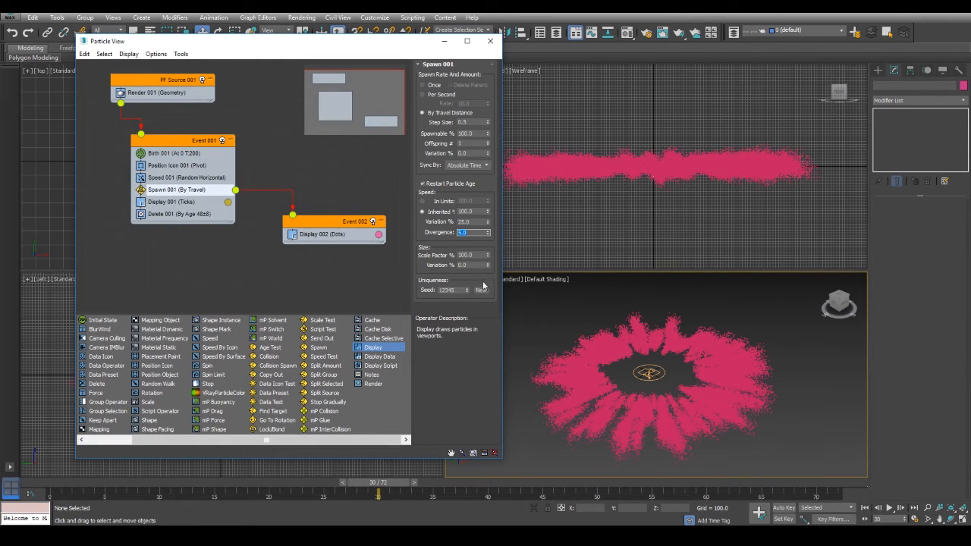
{"action": "type", "text": "1"}
{"action": "key", "text": "Return"}
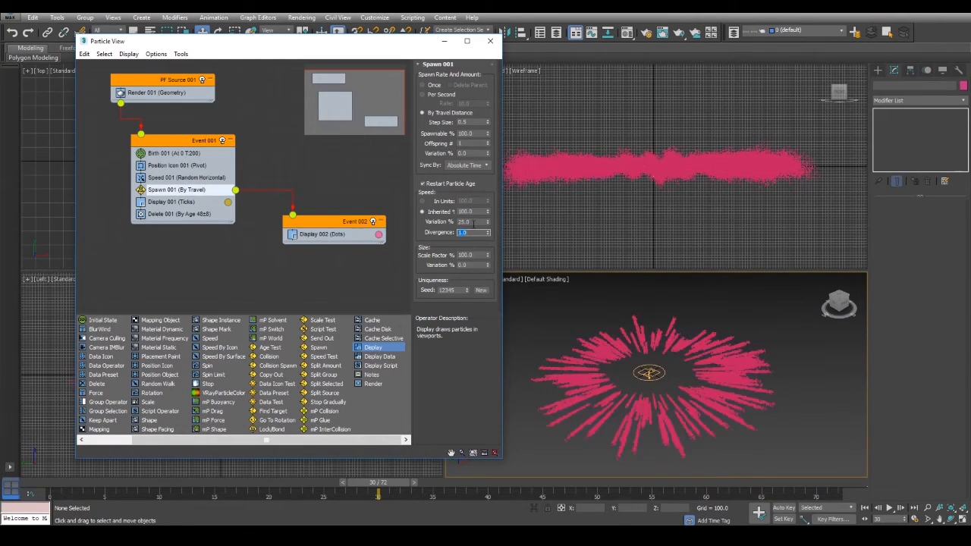
{"action": "left_click_drag", "start_coordinate": [378, 482], "coordinate": [0, 464]}
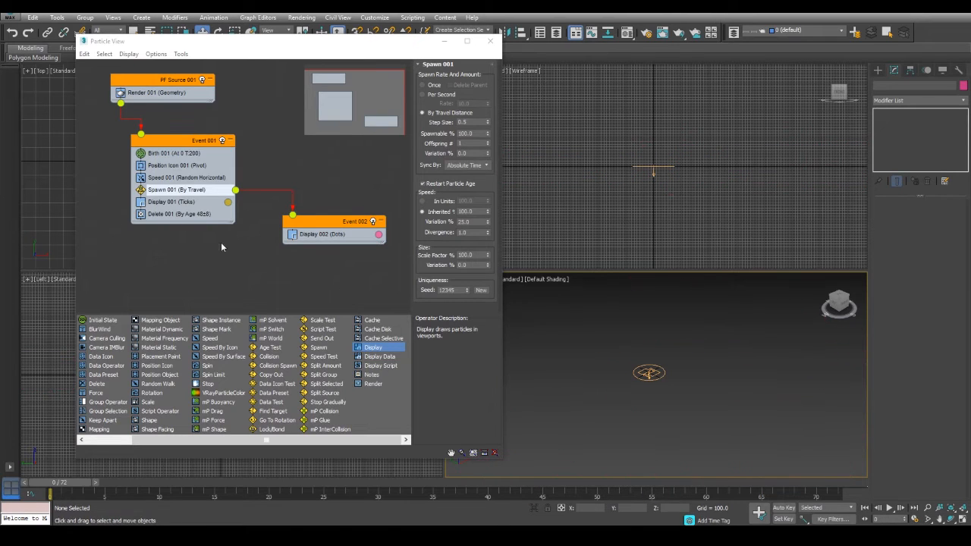
{"action": "right_click", "coordinate": [154, 214]}
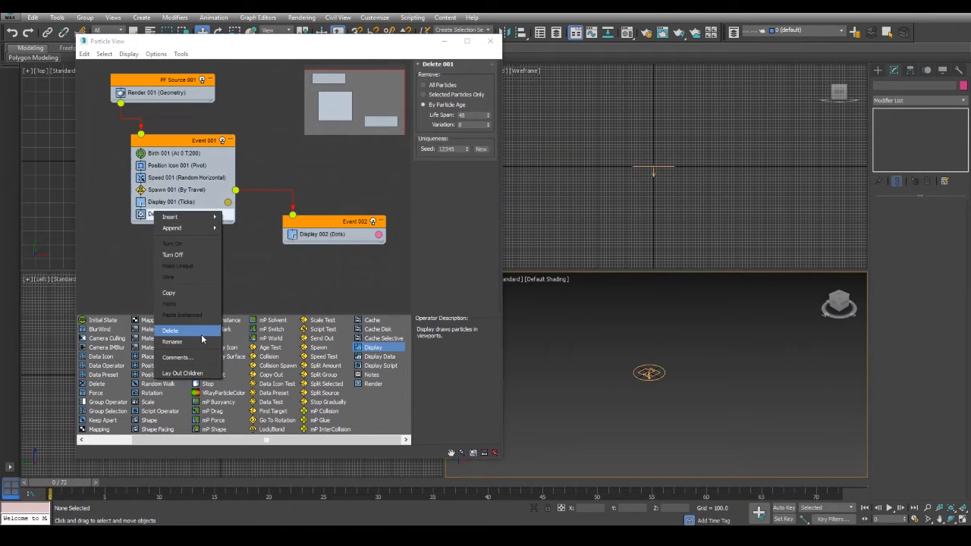
{"action": "left_click", "coordinate": [171, 331]}
{"action": "right_click", "coordinate": [197, 201]}
{"action": "left_click", "coordinate": [154, 247]}
{"action": "key", "text": "ctrl+z"}
Paste a copy of Event 001's Delete operator into Event 002 and scrub through the animation to check it.
{"action": "right_click", "coordinate": [171, 218]}
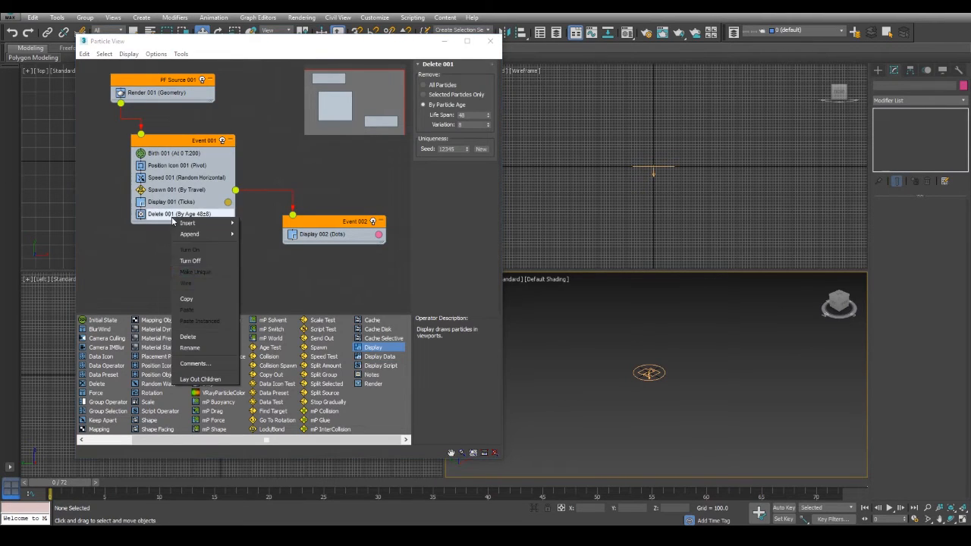
{"action": "left_click", "coordinate": [208, 297]}
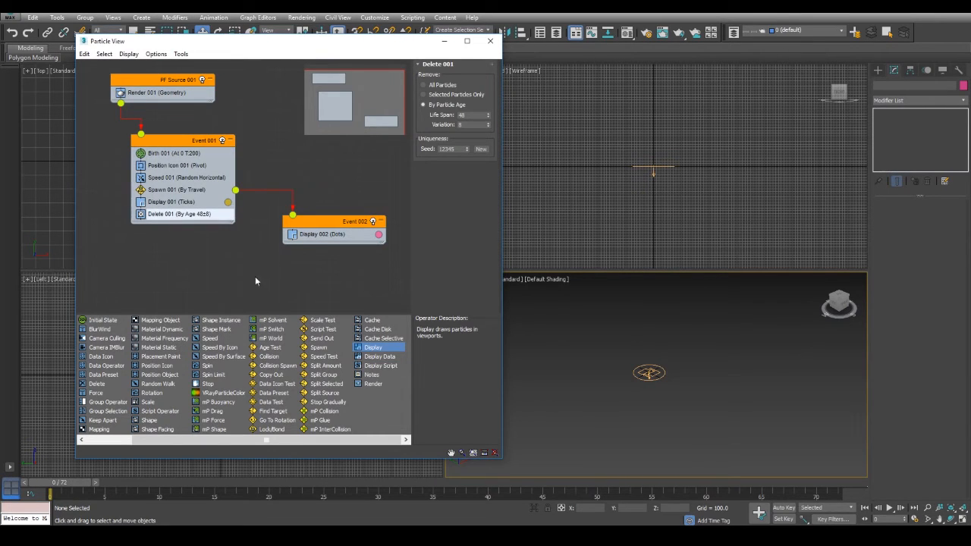
{"action": "right_click", "coordinate": [304, 243]}
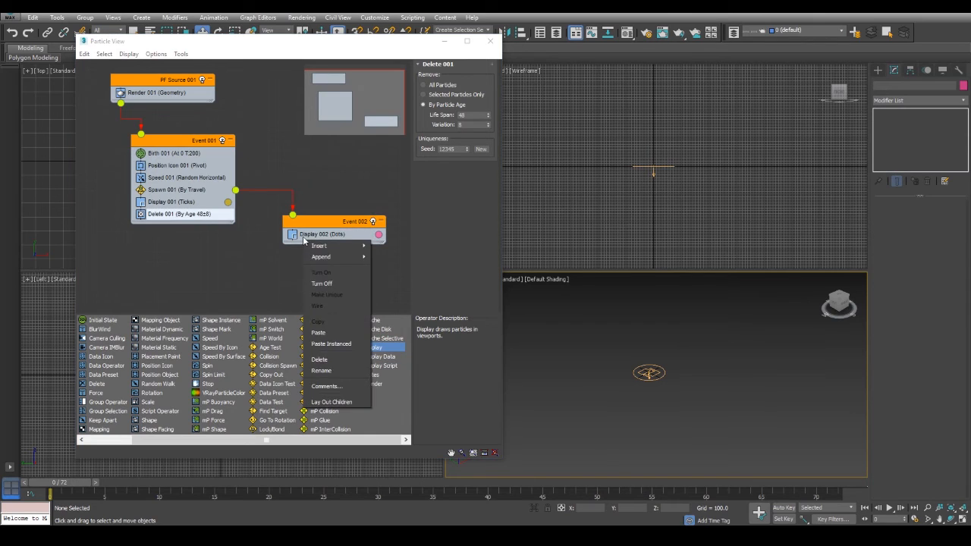
{"action": "left_click", "coordinate": [337, 333]}
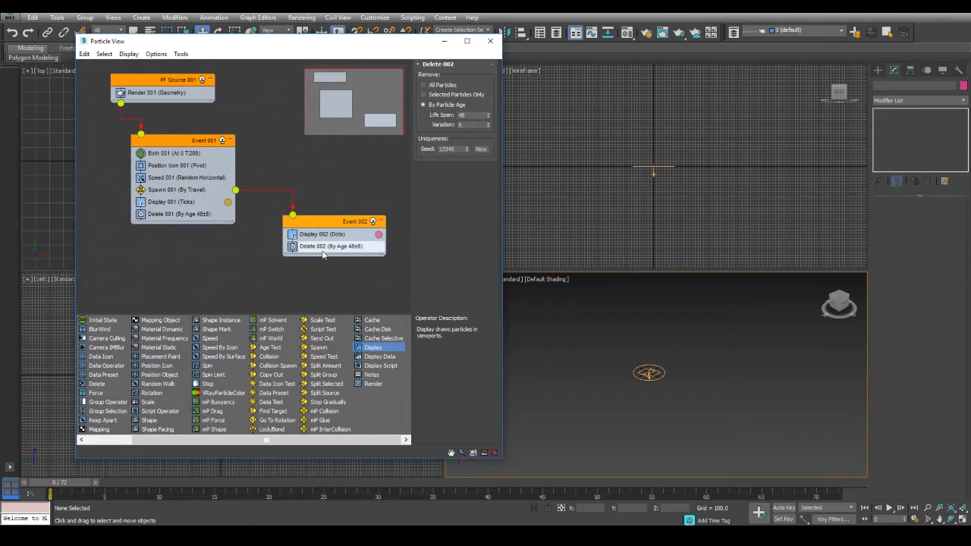
{"action": "mouse_move", "coordinate": [87, 483]}
{"action": "left_mouse_down"}
{"action": "mouse_move", "coordinate": [519, 483]}
{"action": "mouse_move", "coordinate": [654, 509]}
{"action": "mouse_move", "coordinate": [834, 504]}
{"action": "mouse_move", "coordinate": [804, 503]}
{"action": "left_mouse_up"}
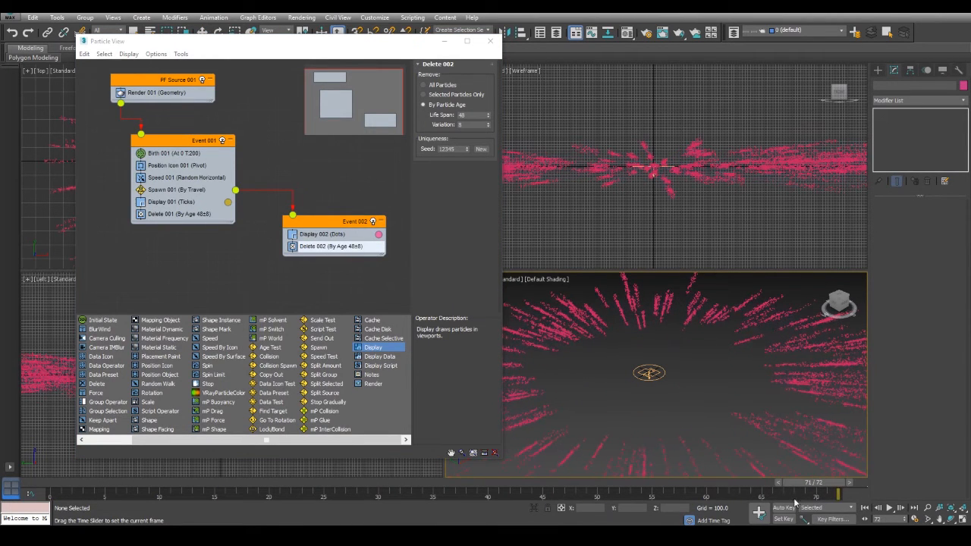
{"action": "left_click_drag", "start_coordinate": [730, 499], "coordinate": [612, 491]}
{"action": "key", "text": "w"}
Set the animation's end time to 4 seconds using the MM:SS:TICKS time display, then switch the display back to Frames.
{"action": "left_click", "coordinate": [918, 519]}
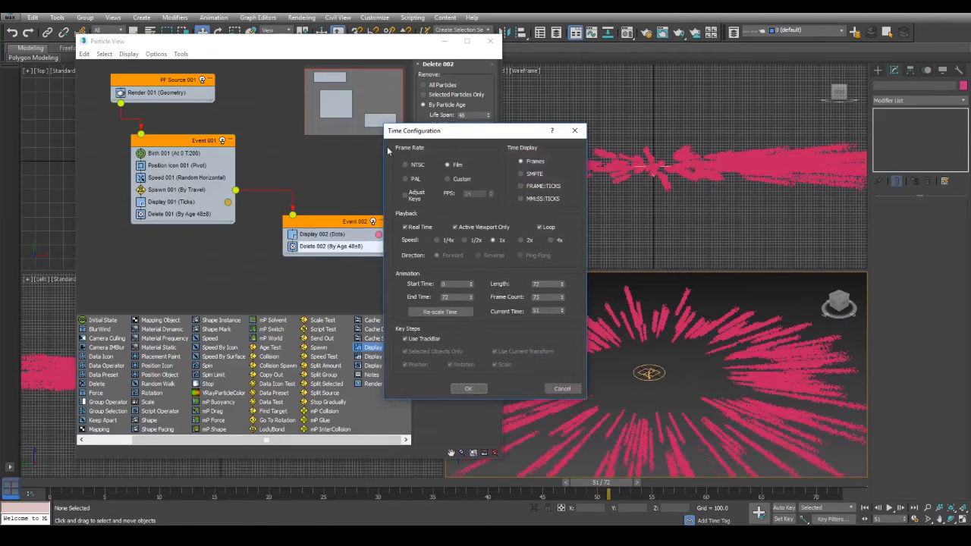
{"action": "left_click", "coordinate": [521, 198]}
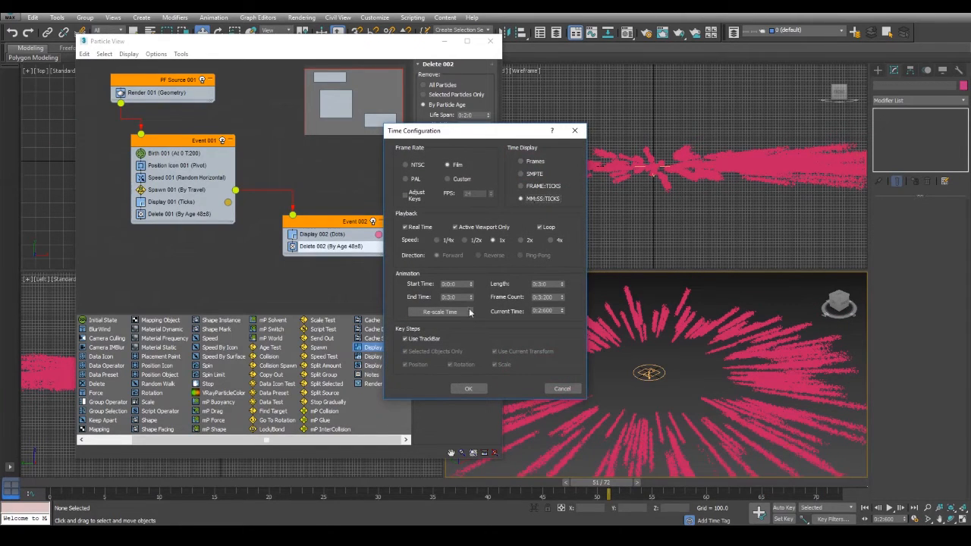
{"action": "double_click", "coordinate": [449, 297]}
{"action": "type", "text": "0:4:0"}
{"action": "key", "text": "Return"}
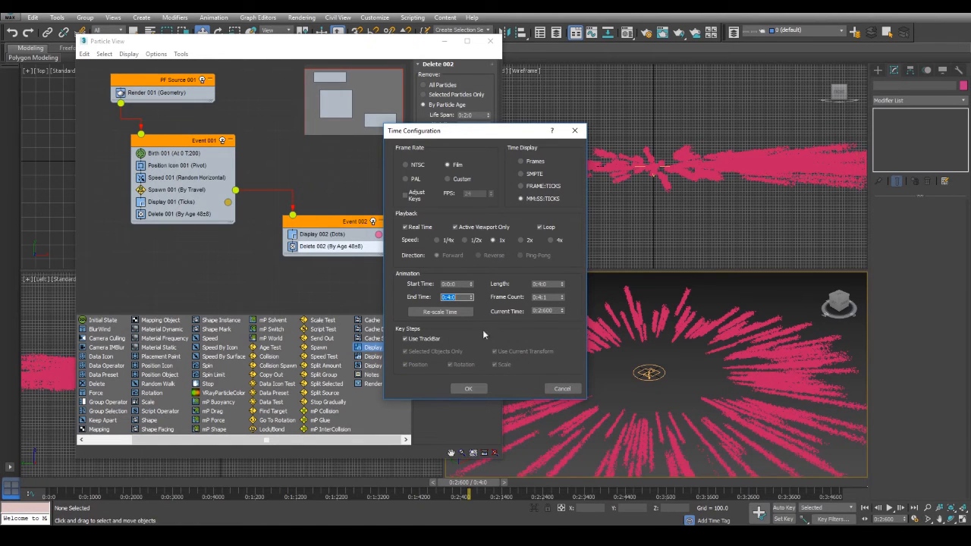
{"action": "left_click", "coordinate": [521, 162]}
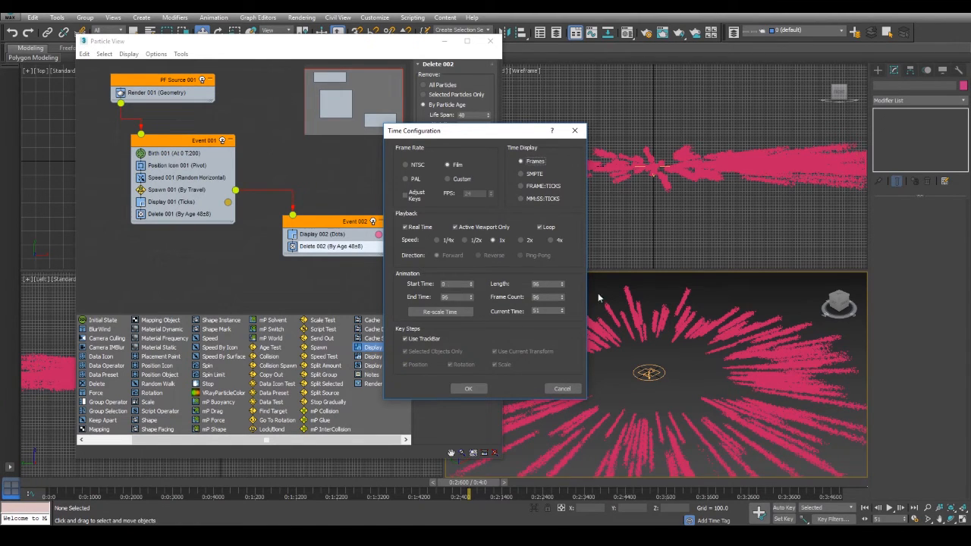
{"action": "left_click", "coordinate": [468, 388]}
Scrub to frame 96, then play the animation from the first frame to examine the spawned particle streaks.
{"action": "left_click_drag", "start_coordinate": [469, 483], "coordinate": [849, 496]}
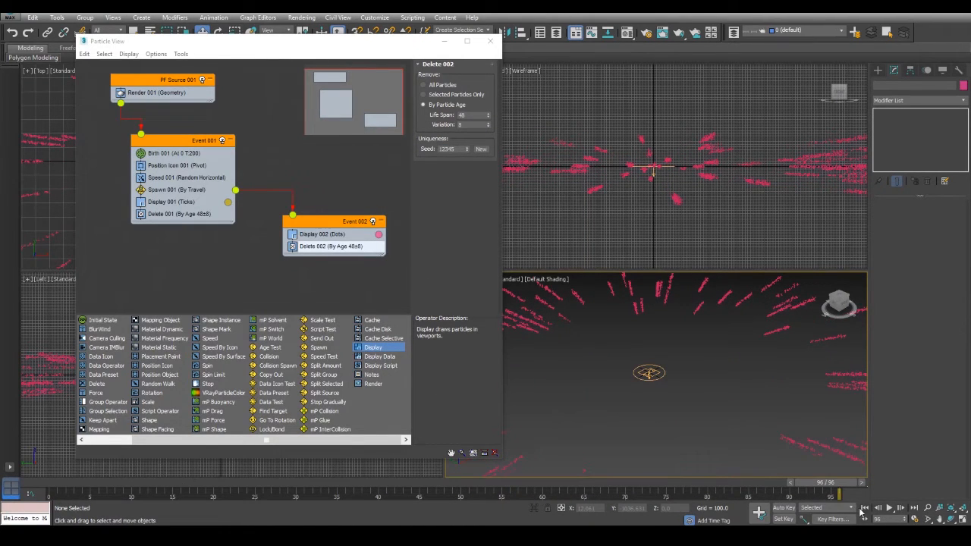
{"action": "left_click", "coordinate": [864, 508]}
{"action": "left_click", "coordinate": [889, 508]}
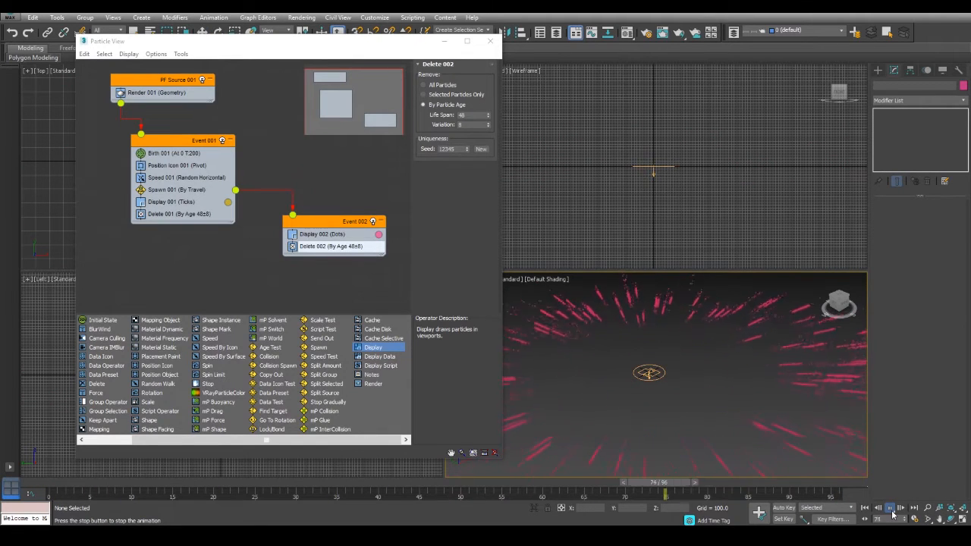
Stop playback and review the Spawn test's parameters, the particle motion up to frame 96, and the time configuration.
{"action": "left_click", "coordinate": [888, 508]}
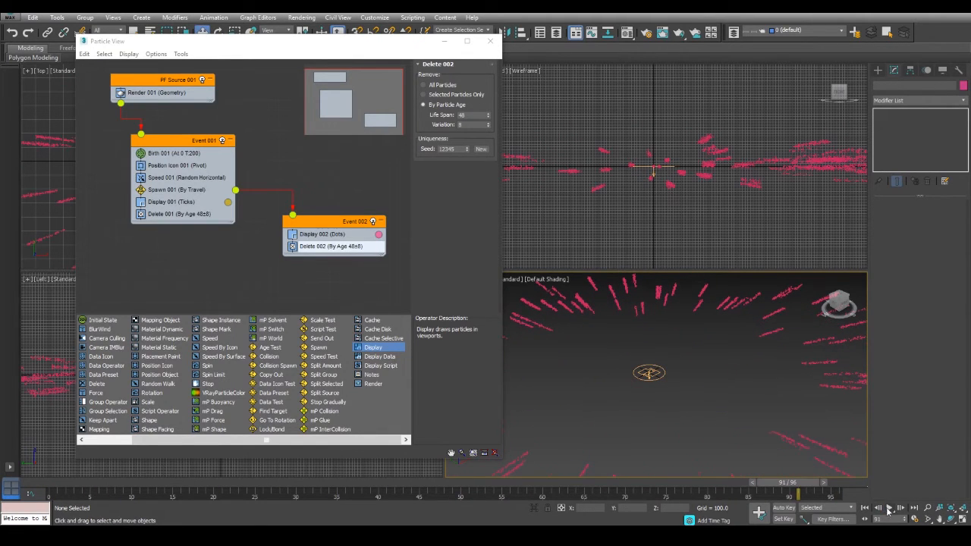
{"action": "left_click", "coordinate": [165, 189]}
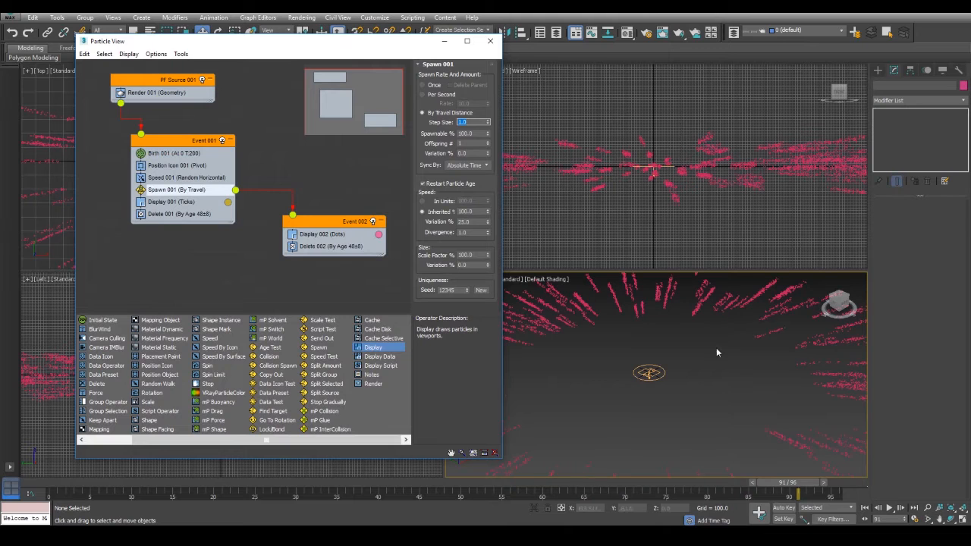
{"action": "left_click_drag", "start_coordinate": [38, 483], "coordinate": [862, 493]}
{"action": "left_click", "coordinate": [914, 517]}
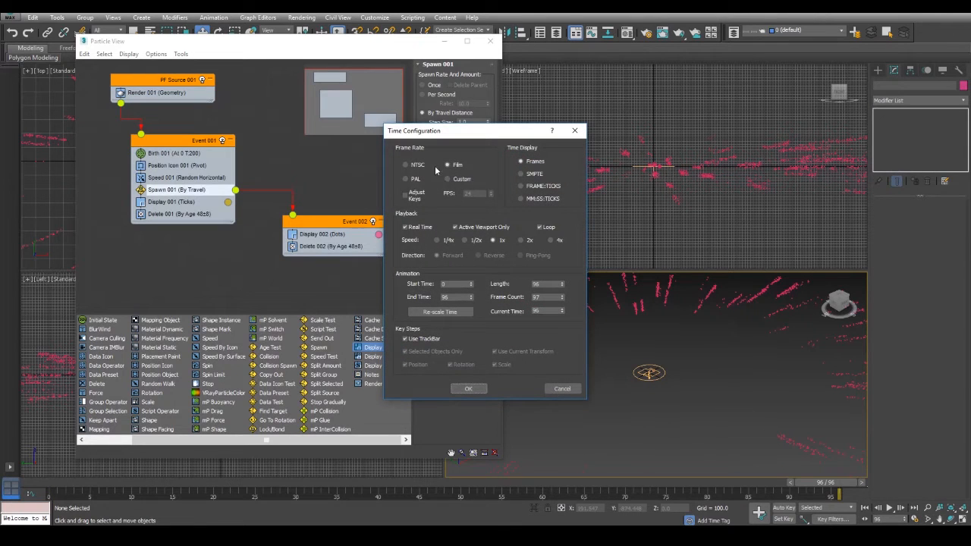
{"action": "left_click", "coordinate": [558, 388]}
Set the life span of Event 002's Delete operator to 24, play the animation from the start to check it, and close Particle View.
{"action": "left_click", "coordinate": [320, 246]}
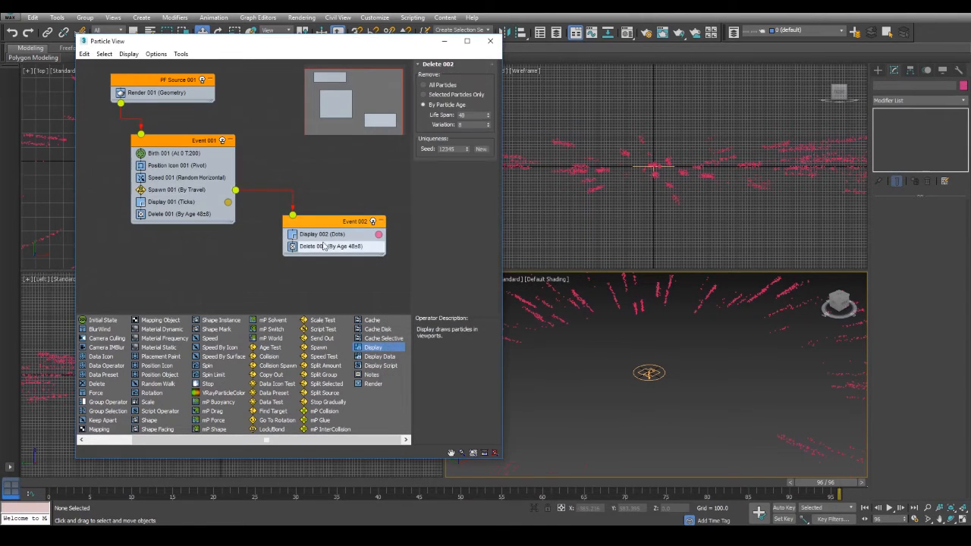
{"action": "double_click", "coordinate": [474, 114]}
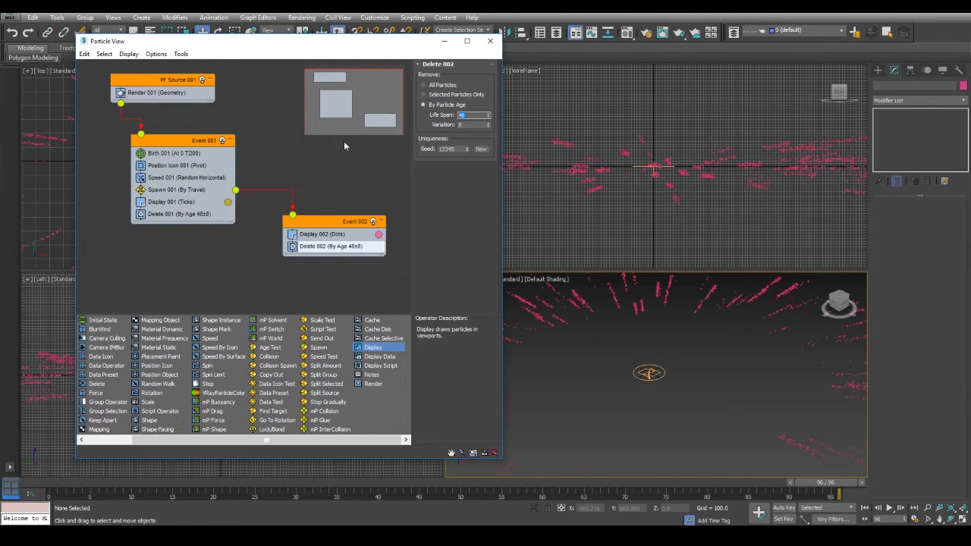
{"action": "type", "text": "24"}
{"action": "key", "text": "Return"}
{"action": "left_click", "coordinate": [864, 508]}
{"action": "left_click", "coordinate": [888, 508]}
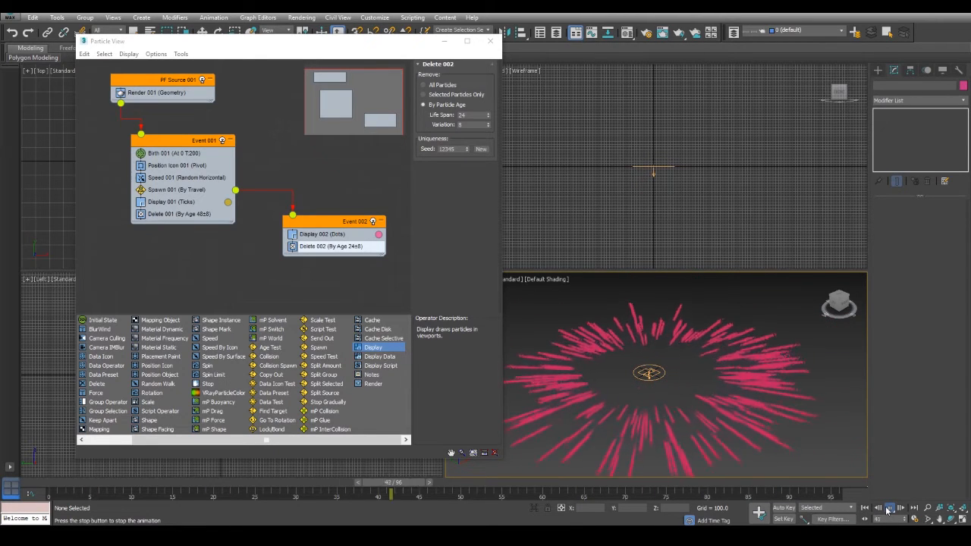
{"action": "left_click", "coordinate": [888, 507]}
{"action": "left_click", "coordinate": [490, 40]}
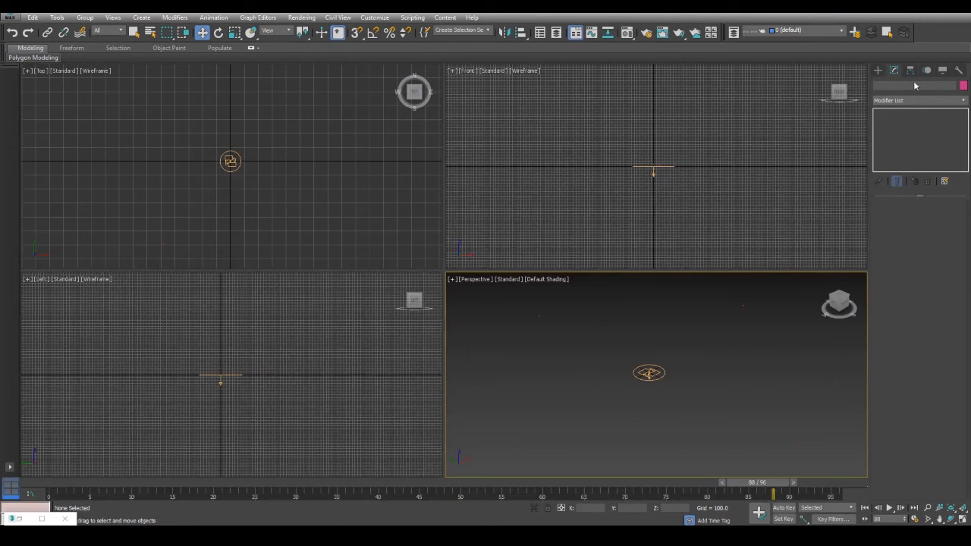
Create a standard Free camera in the Top view near the particle source.
{"action": "left_click", "coordinate": [877, 70]}
{"action": "left_click", "coordinate": [906, 100]}
{"action": "left_click", "coordinate": [915, 85]}
{"action": "left_click", "coordinate": [919, 97]}
{"action": "left_click", "coordinate": [917, 117]}
{"action": "left_click", "coordinate": [898, 142]}
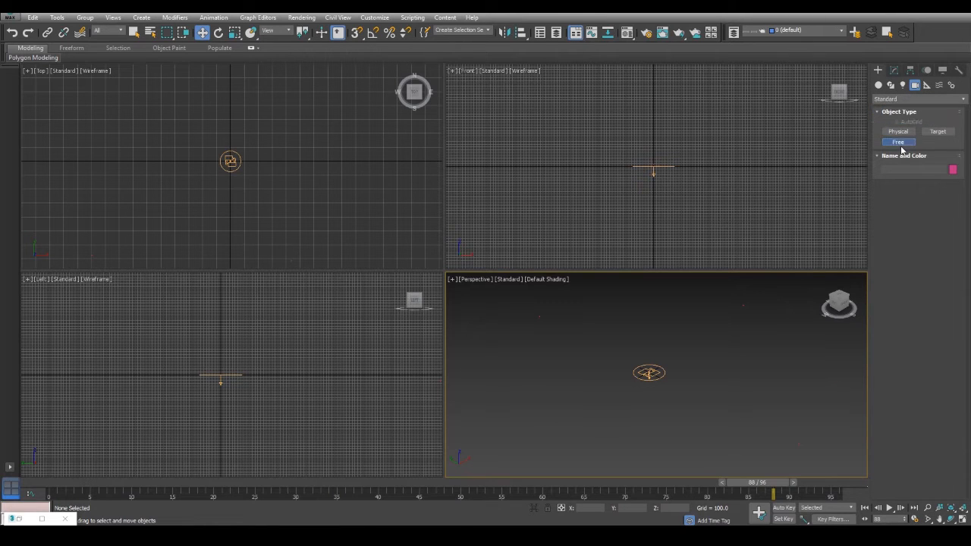
{"action": "left_click", "coordinate": [314, 145]}
Centre the camera over the particle source by resetting its X and Y positions to 0.
{"action": "left_click", "coordinate": [202, 31]}
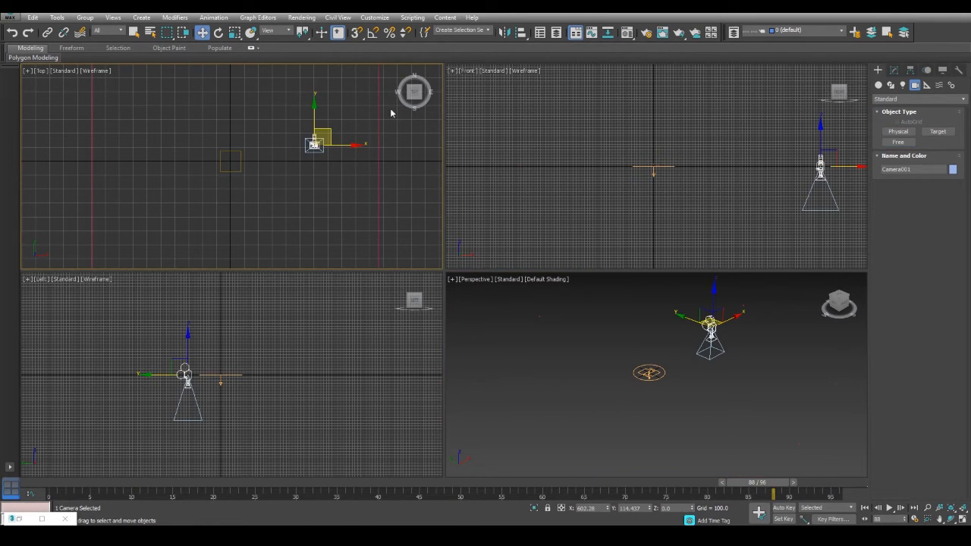
{"action": "right_click", "coordinate": [608, 508]}
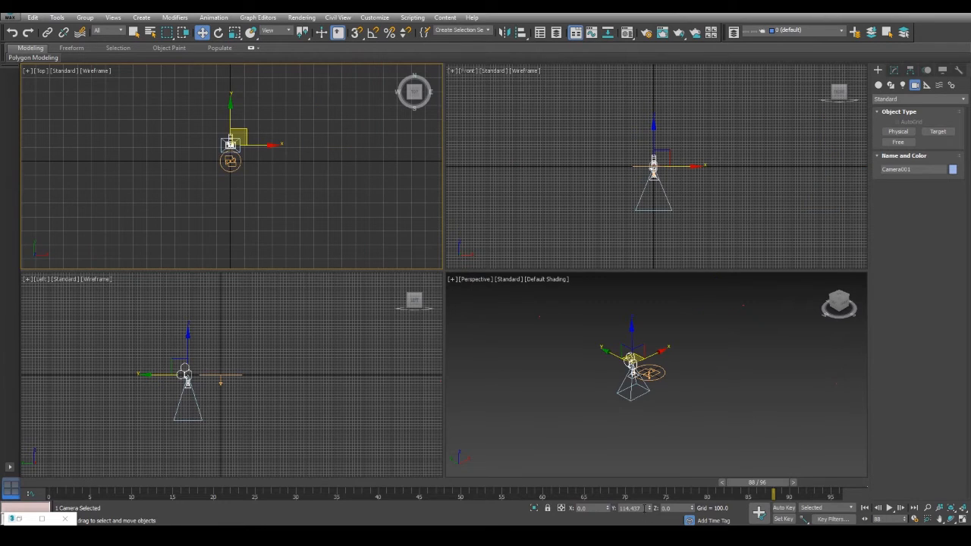
{"action": "right_click", "coordinate": [648, 508]}
Switch the Perspective viewport to look through Camera001.
{"action": "left_click", "coordinate": [480, 278]}
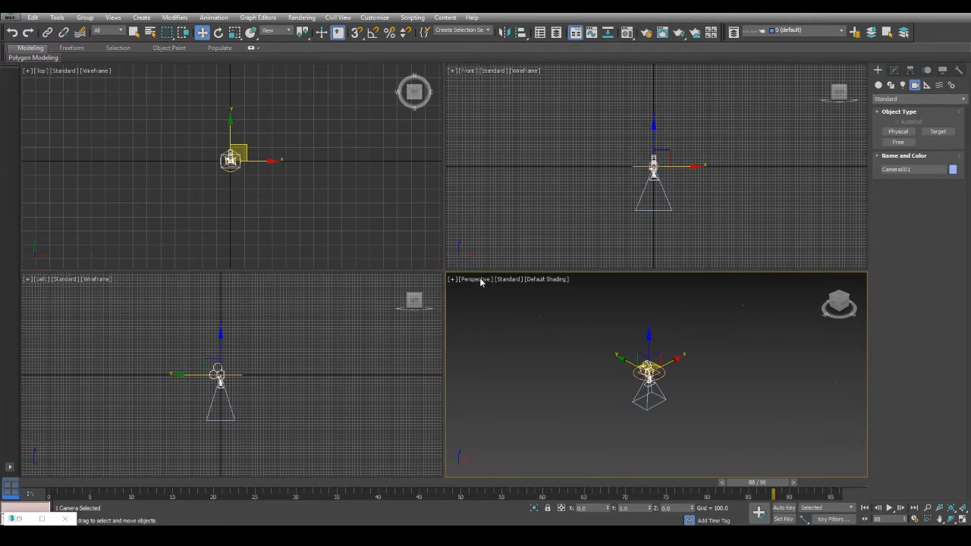
{"action": "left_click", "coordinate": [476, 280]}
{"action": "mouse_move", "coordinate": [569, 289]}
{"action": "left_click", "coordinate": [657, 290]}
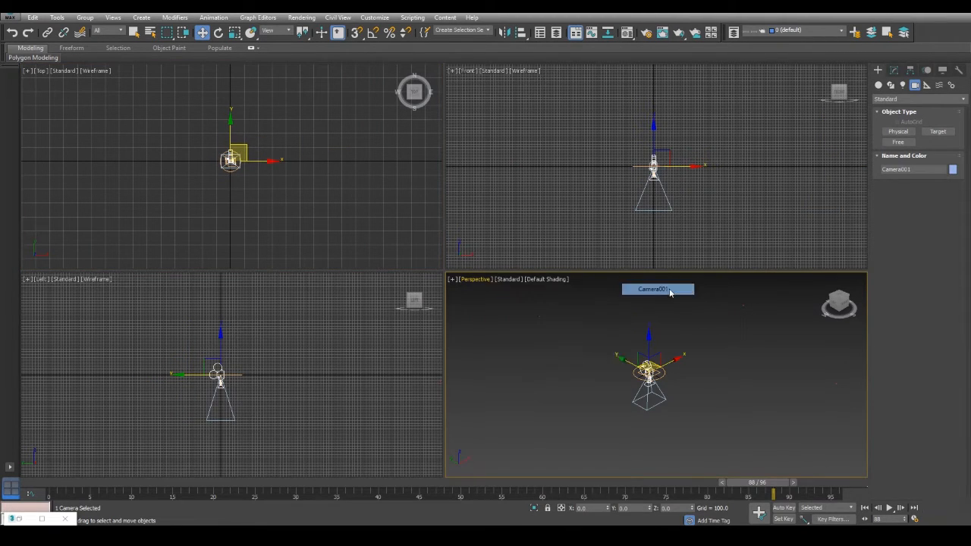
At frame 84, raise the camera straight up in the Front view to a height of about 5184 units to frame the particle burst.
{"action": "scroll", "coordinate": [310, 140], "scroll_direction": "down", "scroll_amount": 5}
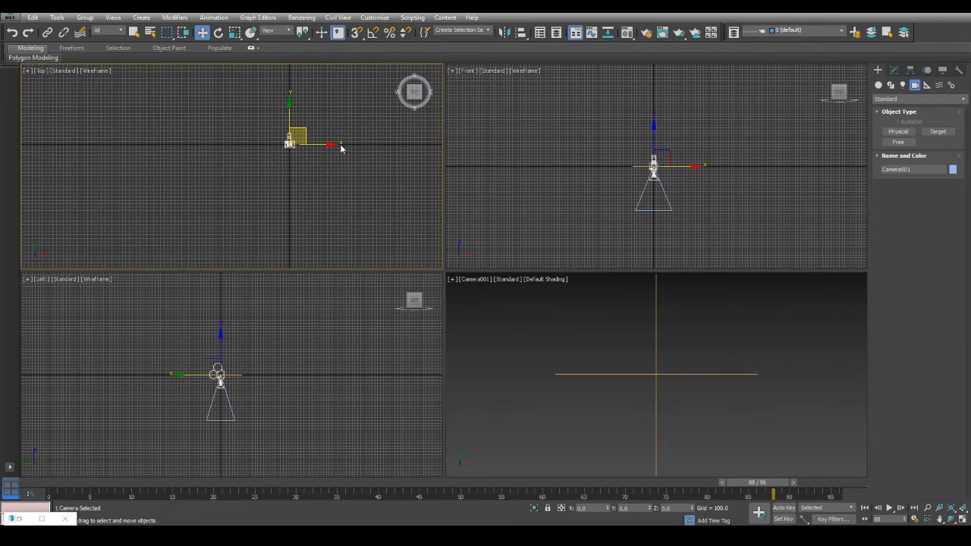
{"action": "middle_click_drag", "start_coordinate": [341, 148], "coordinate": [308, 200]}
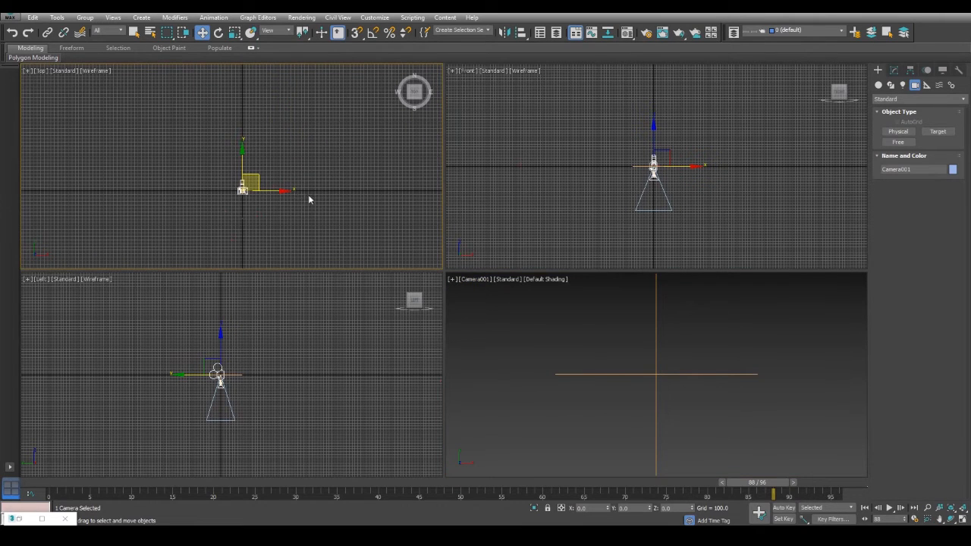
{"action": "left_click", "coordinate": [664, 153]}
{"action": "left_click_drag", "start_coordinate": [751, 483], "coordinate": [728, 482]}
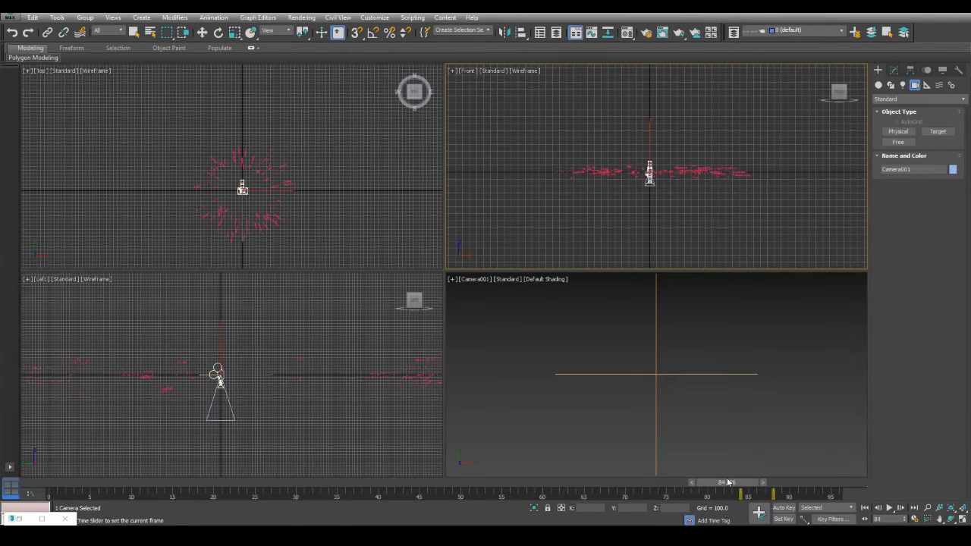
{"action": "key", "text": "w"}
{"action": "left_click_drag", "start_coordinate": [649, 135], "coordinate": [649, 42]}
{"action": "scroll", "coordinate": [709, 205], "scroll_direction": "down", "scroll_amount": 5}
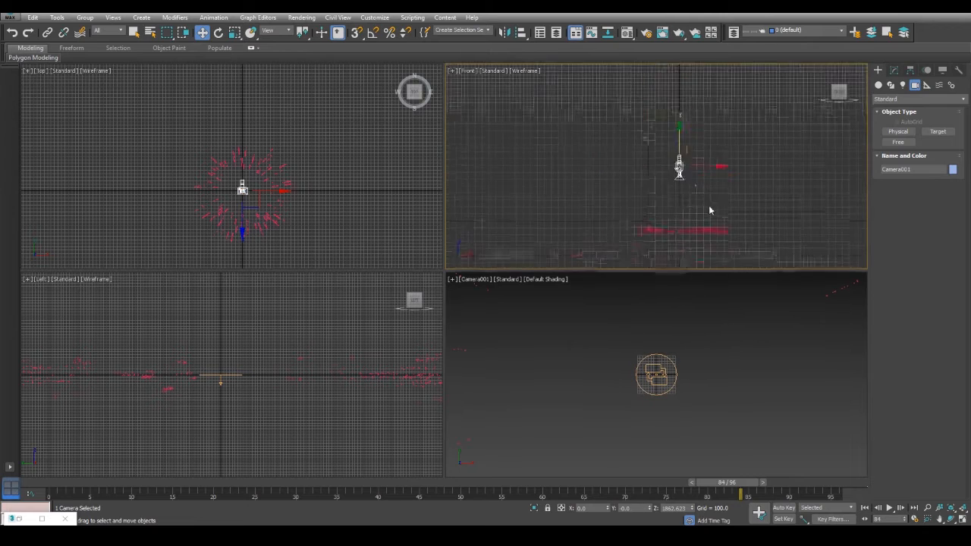
{"action": "left_click_drag", "start_coordinate": [686, 135], "coordinate": [696, 59]}
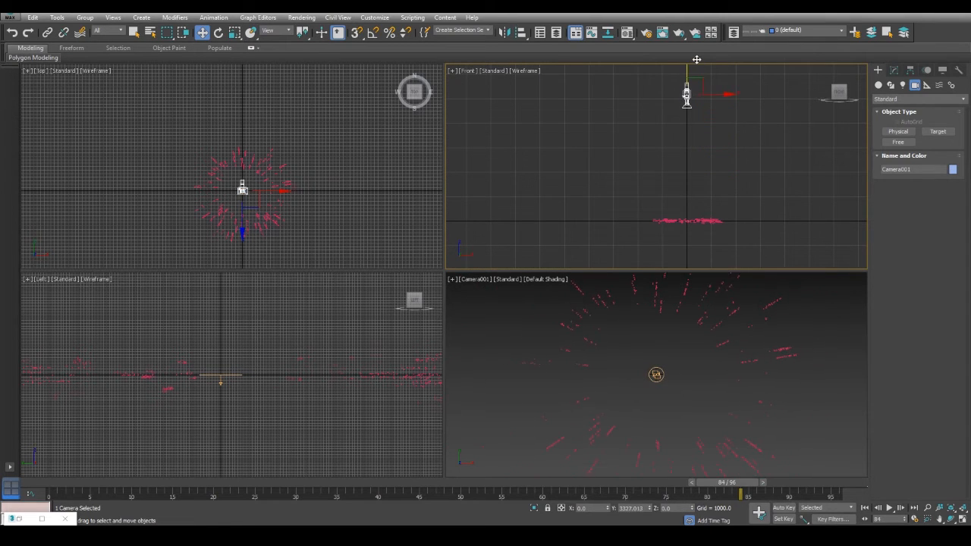
Show safe frames in the camera viewport and scrub to frame 90 to check the framing.
{"action": "left_click", "coordinate": [482, 279]}
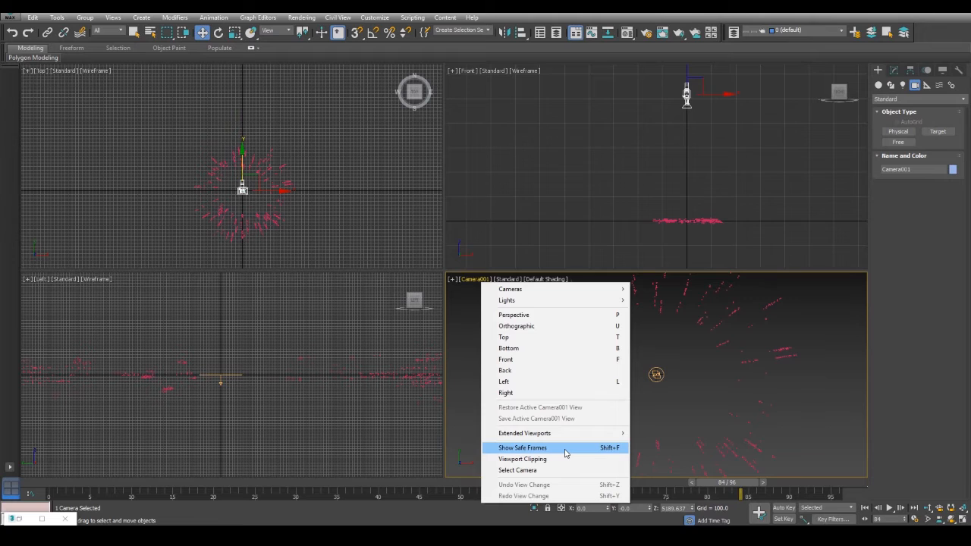
{"action": "left_click", "coordinate": [564, 449]}
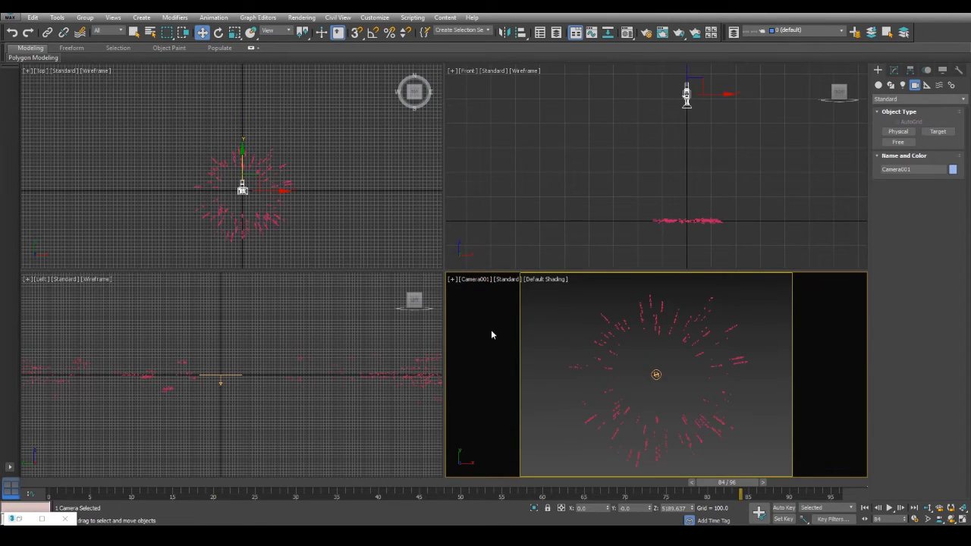
{"action": "left_click_drag", "start_coordinate": [745, 482], "coordinate": [797, 482]}
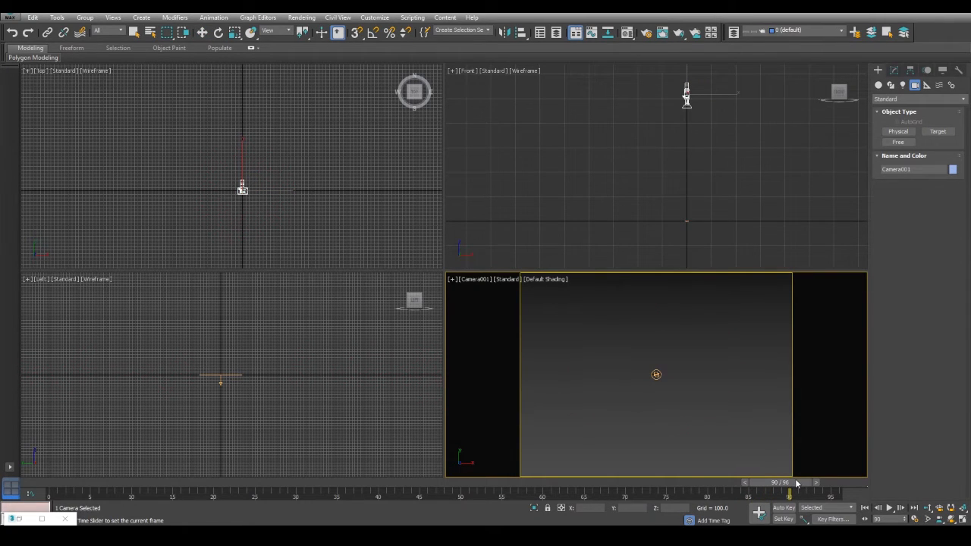
{"action": "key", "text": "w"}
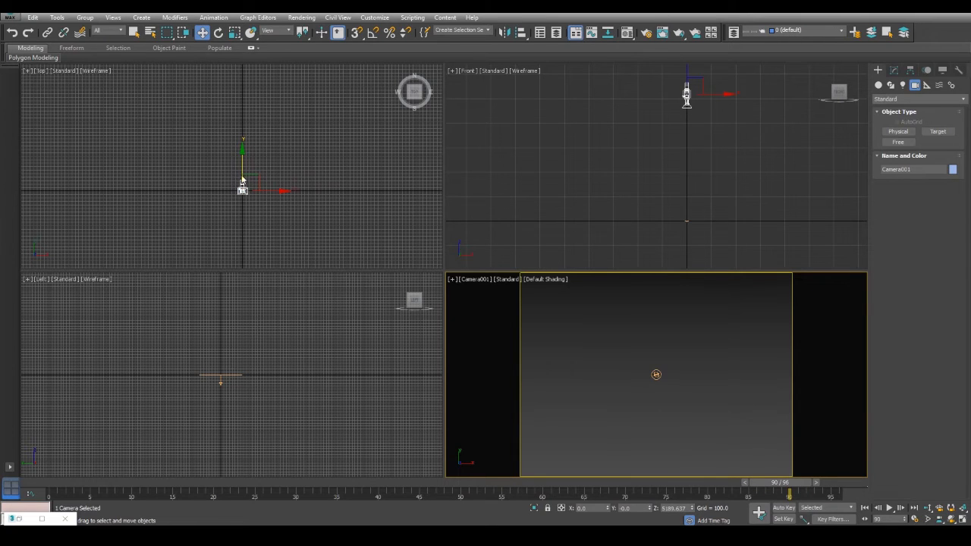
Set the render output size to 2048 × 2048 in Render Setup.
{"action": "left_click", "coordinate": [301, 17]}
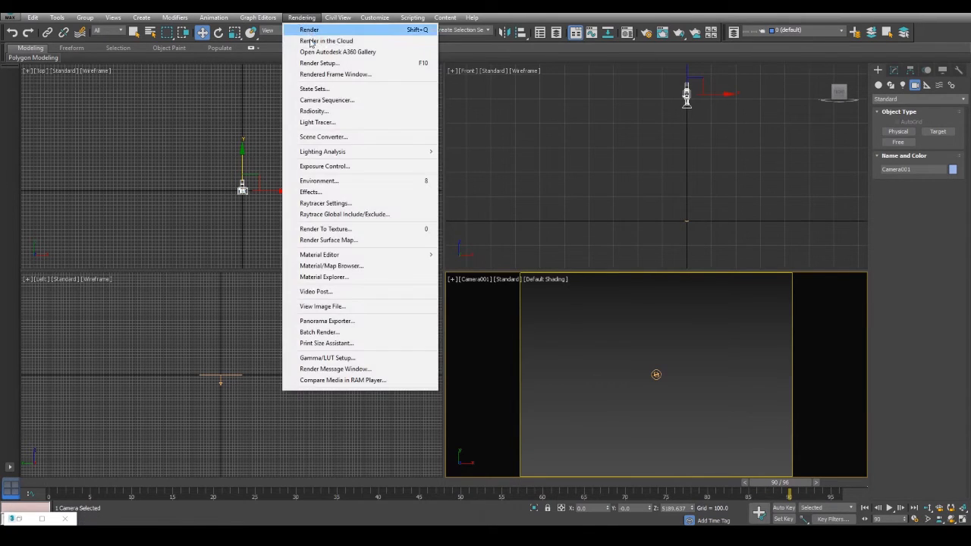
{"action": "left_click", "coordinate": [314, 63]}
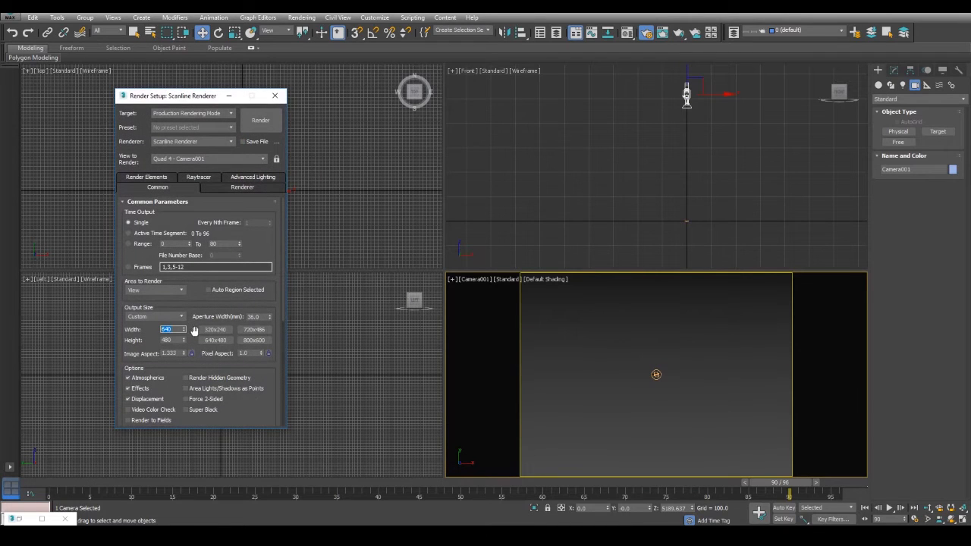
{"action": "left_click", "coordinate": [170, 330]}
{"action": "key", "text": "BackSpace"}
{"action": "key", "text": "BackSpace"}
{"action": "key", "text": "BackSpace"}
{"action": "type", "text": "2048"}
{"action": "key", "text": "Tab"}
{"action": "type", "text": "2048"}
{"action": "key", "text": "Return"}
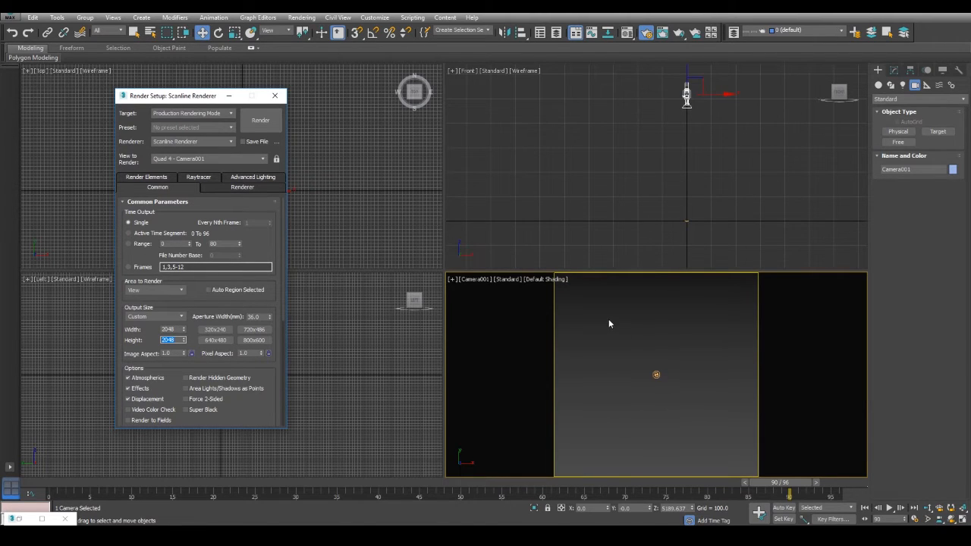
Lower the camera to a height of about 4033 units, scrubbing the animation to check how the particles fill the square frame.
{"action": "left_click_drag", "start_coordinate": [48, 484], "coordinate": [706, 493]}
{"action": "key", "text": "w"}
{"action": "left_click", "coordinate": [683, 164]}
{"action": "middle_click_drag", "start_coordinate": [683, 159], "coordinate": [677, 187]}
{"action": "left_click_drag", "start_coordinate": [691, 509], "coordinate": [757, 486]}
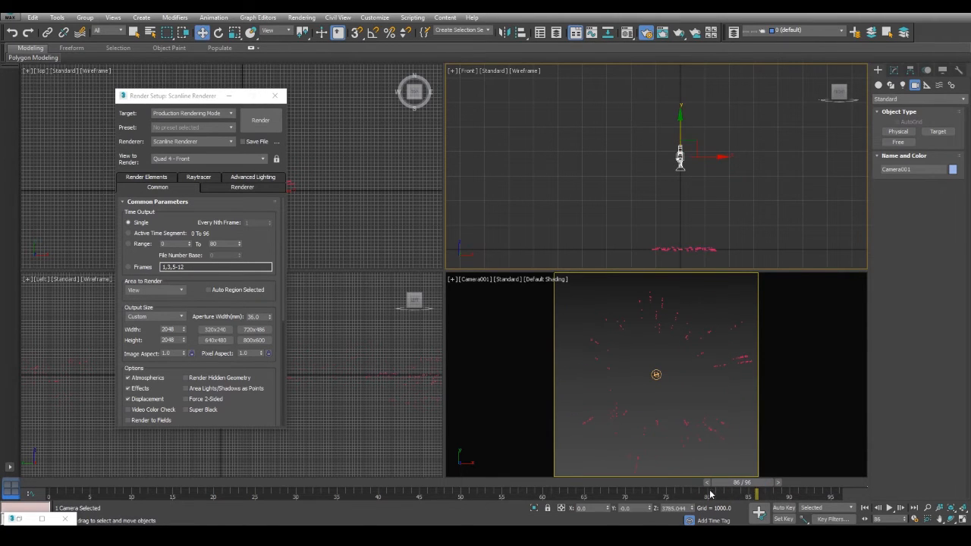
{"action": "left_click_drag", "start_coordinate": [694, 512], "coordinate": [695, 504]}
{"action": "left_click_drag", "start_coordinate": [755, 486], "coordinate": [814, 494]}
Add a Shape operator to Event 002 using the 3D Sphere 20-sides shape at size 2.5, and scrub to frame 52.
{"action": "key", "text": "6"}
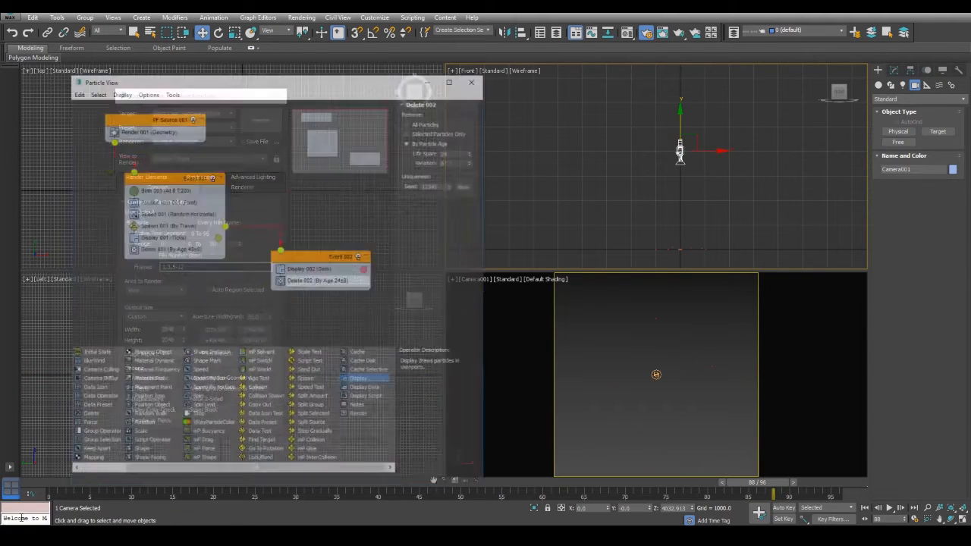
{"action": "left_click", "coordinate": [373, 201]}
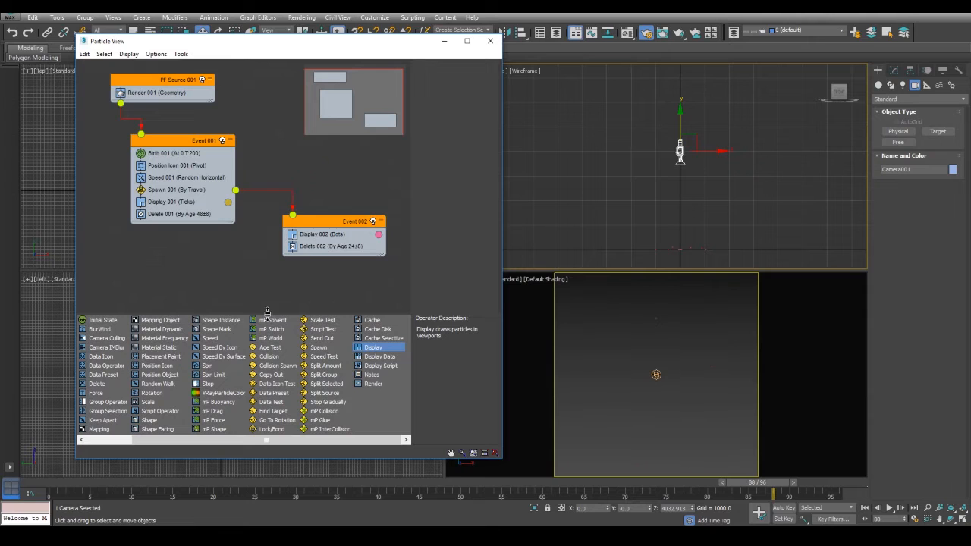
{"action": "left_click_drag", "start_coordinate": [148, 421], "coordinate": [317, 245]}
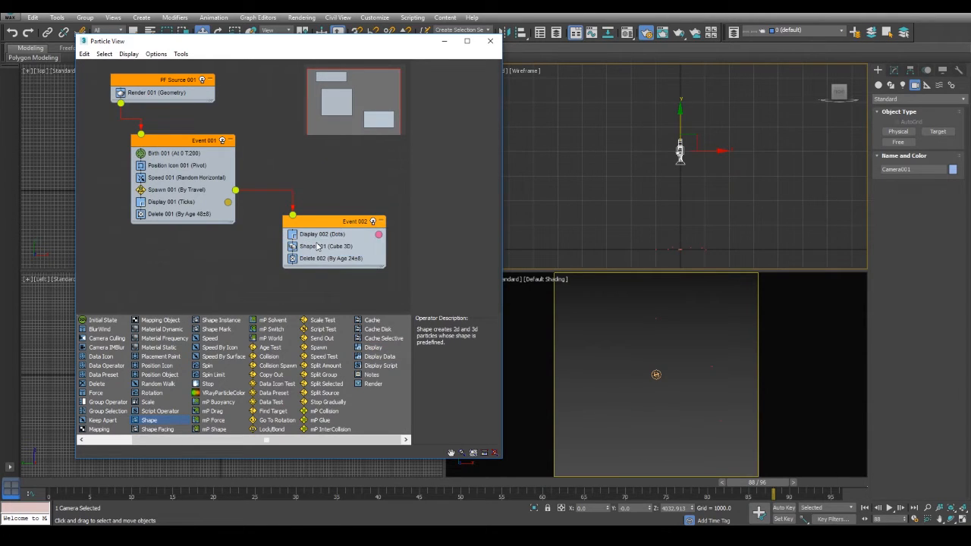
{"action": "left_click", "coordinate": [317, 246]}
{"action": "left_click", "coordinate": [451, 90]}
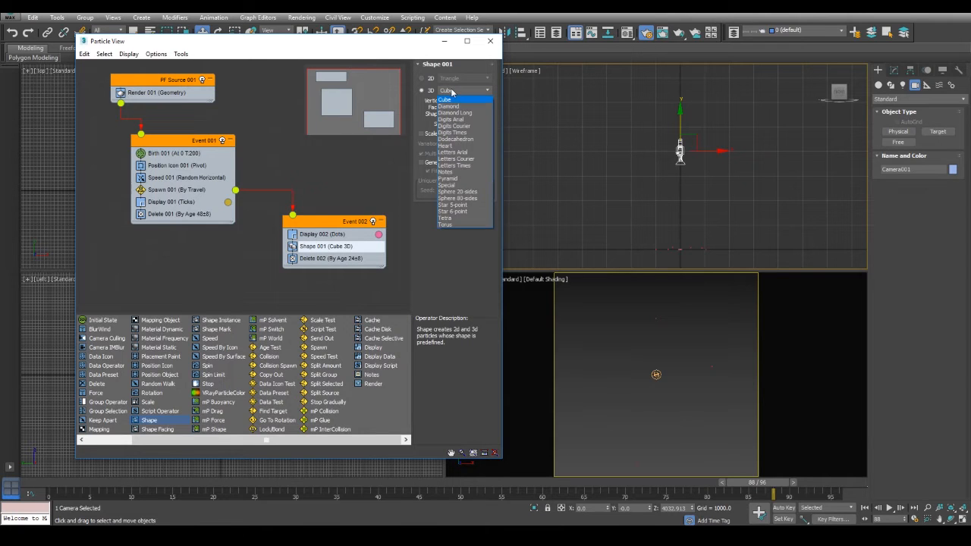
{"action": "left_click", "coordinate": [467, 192]}
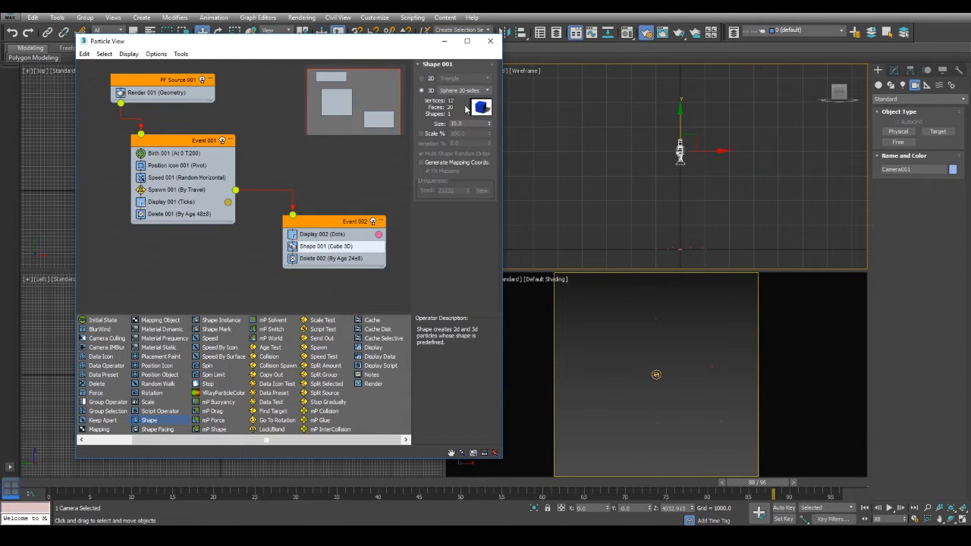
{"action": "left_click", "coordinate": [465, 122]}
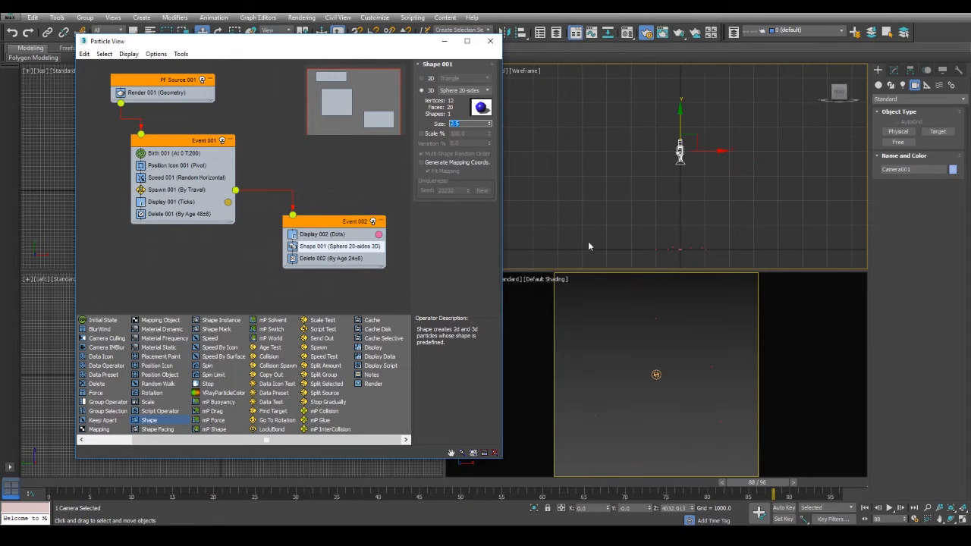
{"action": "left_click", "coordinate": [586, 372]}
{"action": "left_click_drag", "start_coordinate": [380, 479], "coordinate": [478, 485]}
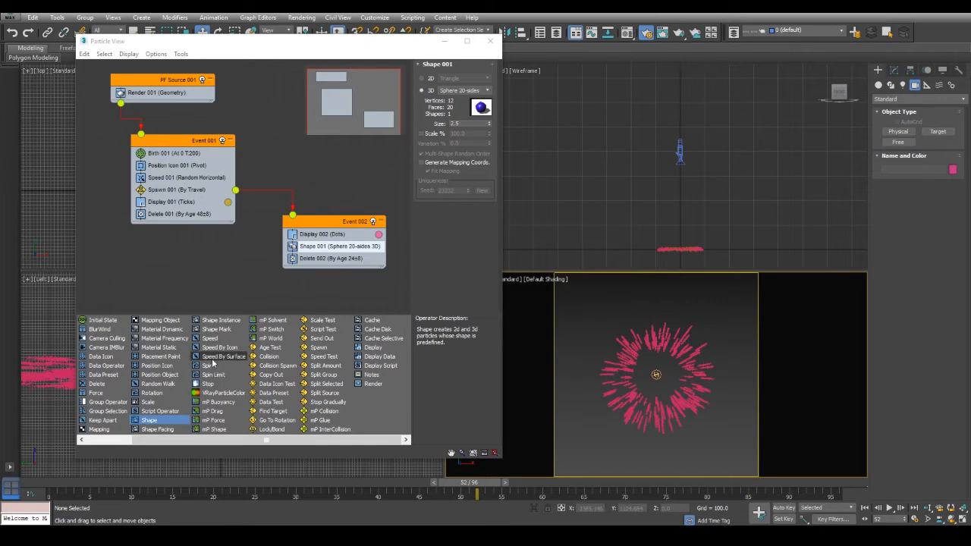
Add a Material Dynamic operator to Event 002 between its Shape and Delete operators.
{"action": "left_click_drag", "start_coordinate": [161, 329], "coordinate": [333, 258]}
{"action": "left_click", "coordinate": [334, 259]}
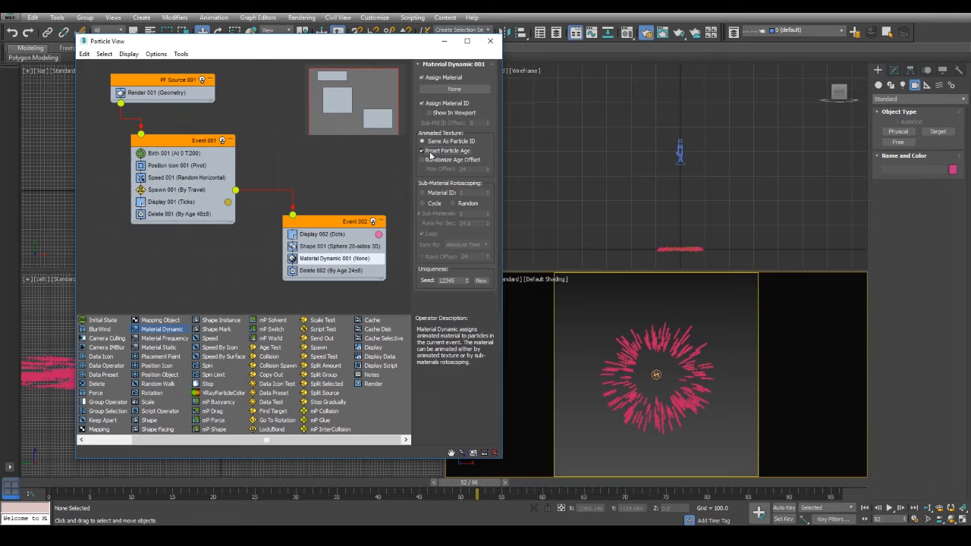
{"action": "left_click", "coordinate": [592, 334]}
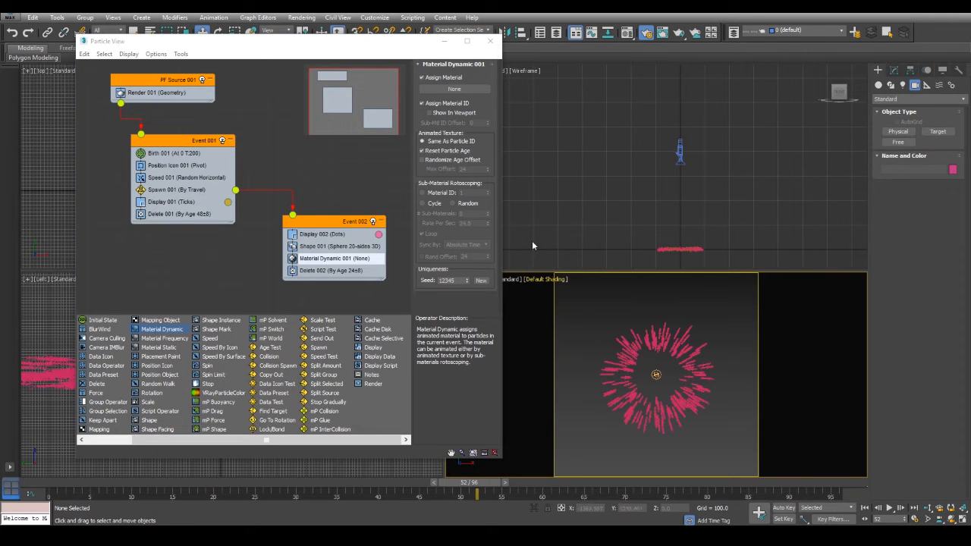
Open the Compact Material Editor, name the first material Particle and set its diffuse color to pure white.
{"action": "left_click", "coordinate": [294, 19]}
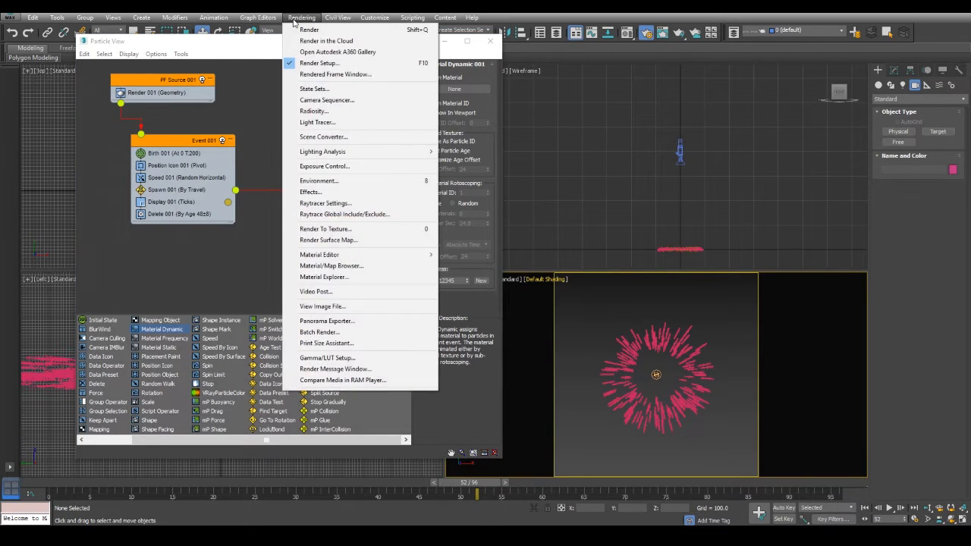
{"action": "mouse_move", "coordinate": [354, 255]}
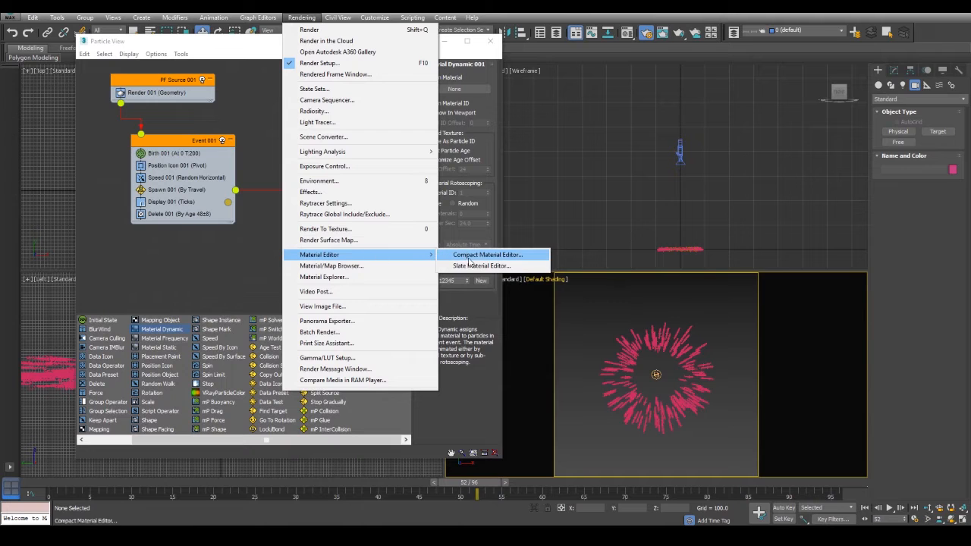
{"action": "left_click", "coordinate": [469, 257]}
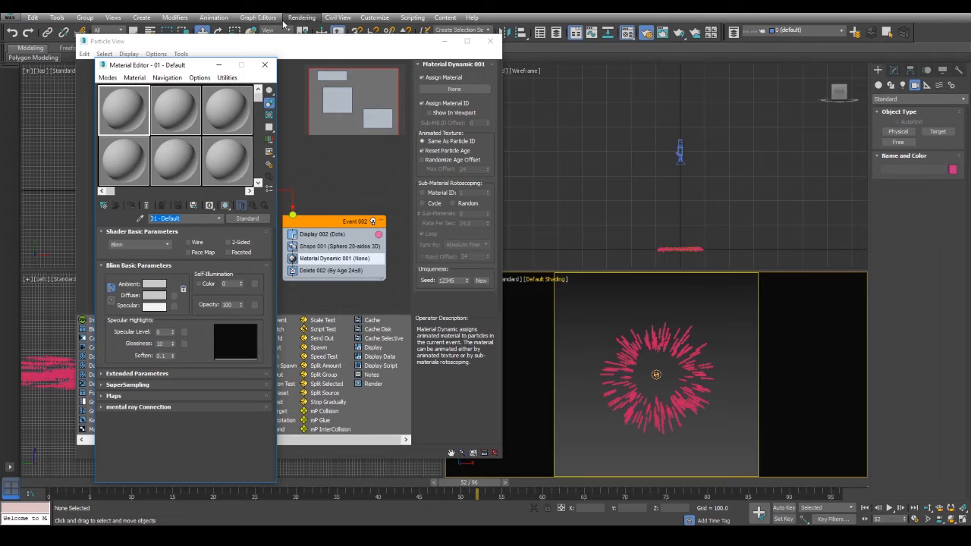
{"action": "type", "text": "Particle"}
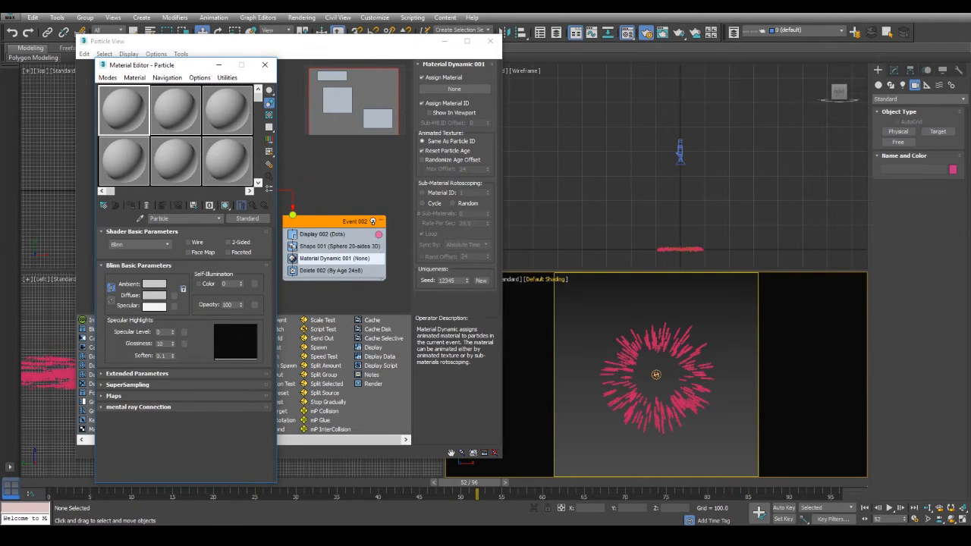
{"action": "left_click", "coordinate": [156, 296]}
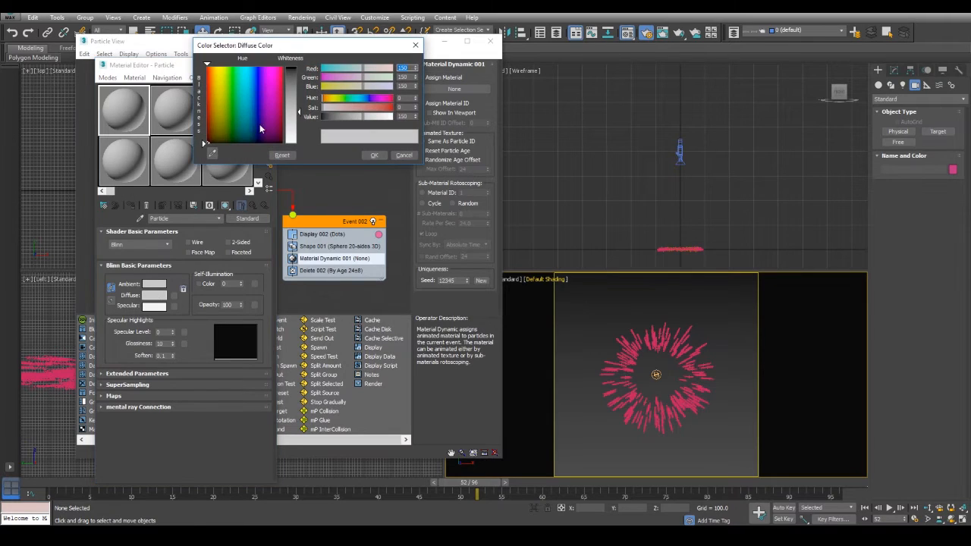
{"action": "left_click_drag", "start_coordinate": [297, 123], "coordinate": [297, 144]}
{"action": "left_click", "coordinate": [374, 155]}
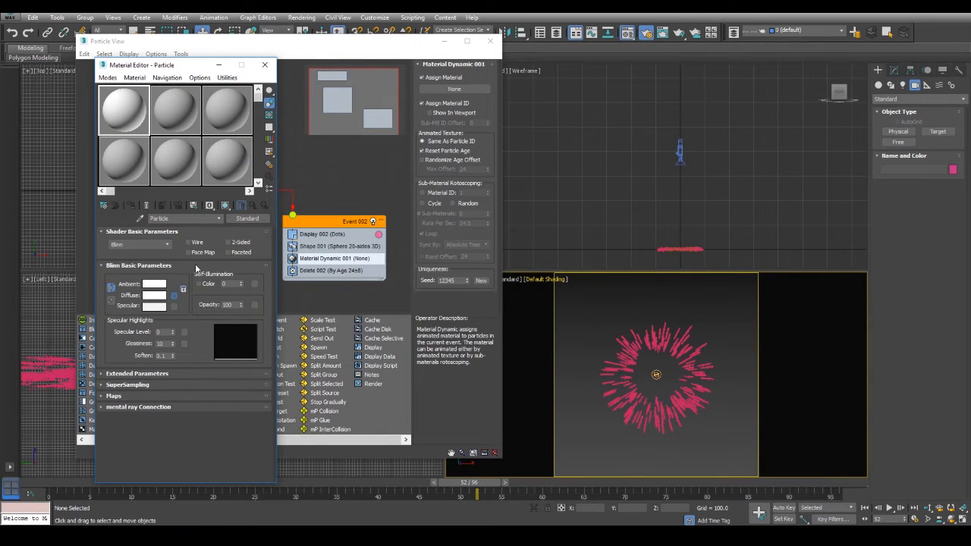
Assign a Particle Age map to the Particle material's diffuse color.
{"action": "left_click", "coordinate": [253, 282]}
{"action": "scroll", "coordinate": [493, 292], "scroll_direction": "down", "scroll_amount": 2}
{"action": "double_click", "coordinate": [423, 319]}
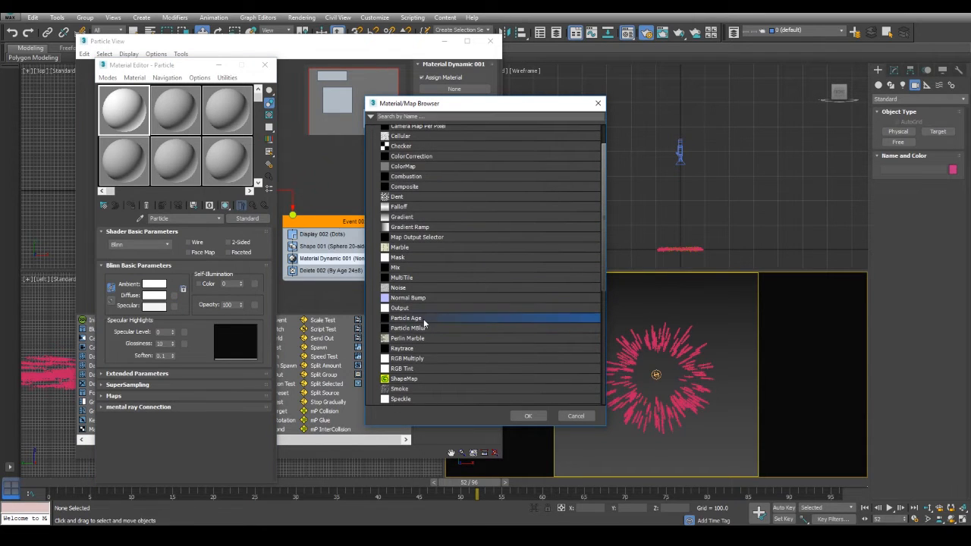
Swap Color #1 and Color #3 of the Particle Age map and set Color #2 to pure white.
{"action": "left_click_drag", "start_coordinate": [159, 304], "coordinate": [167, 247]}
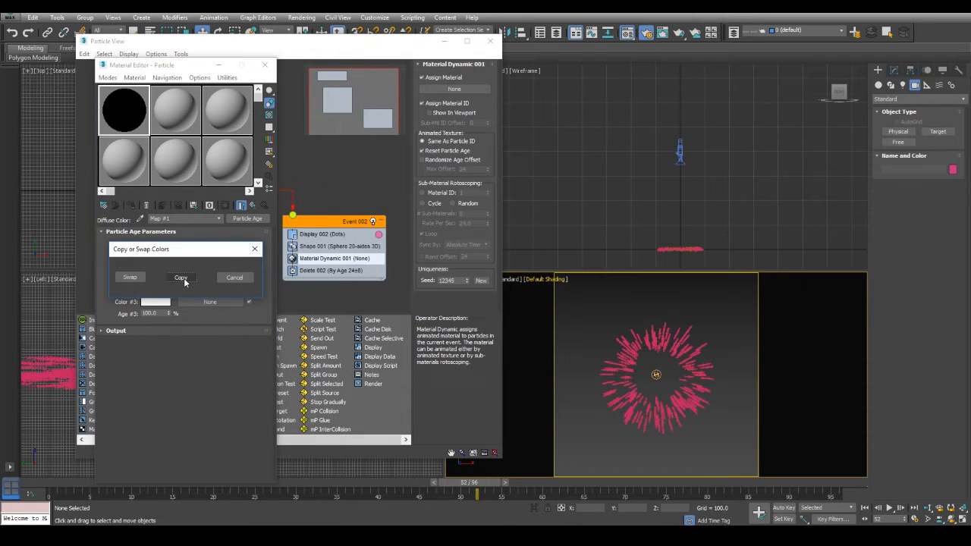
{"action": "left_click", "coordinate": [186, 281]}
{"action": "left_click", "coordinate": [131, 277]}
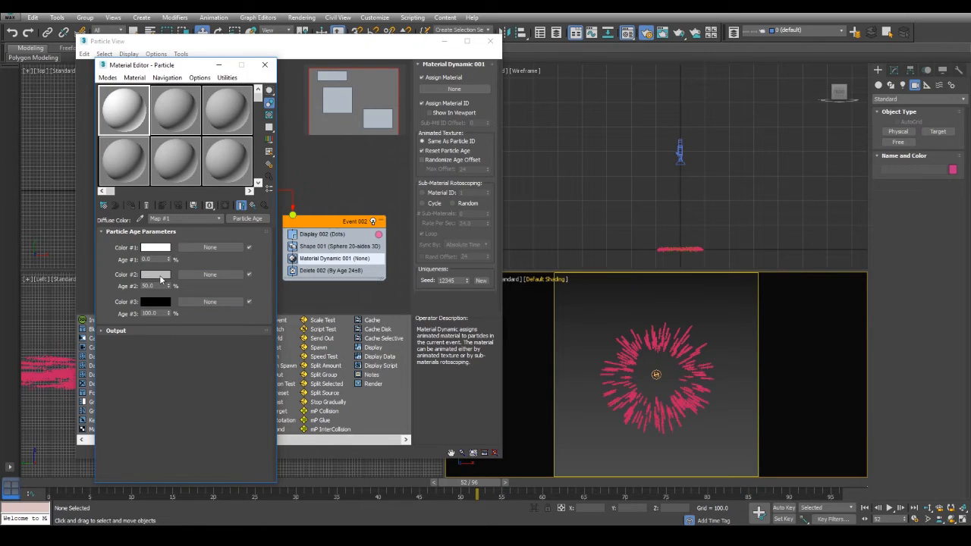
{"action": "left_click", "coordinate": [160, 277]}
{"action": "left_click_drag", "start_coordinate": [296, 124], "coordinate": [296, 144]}
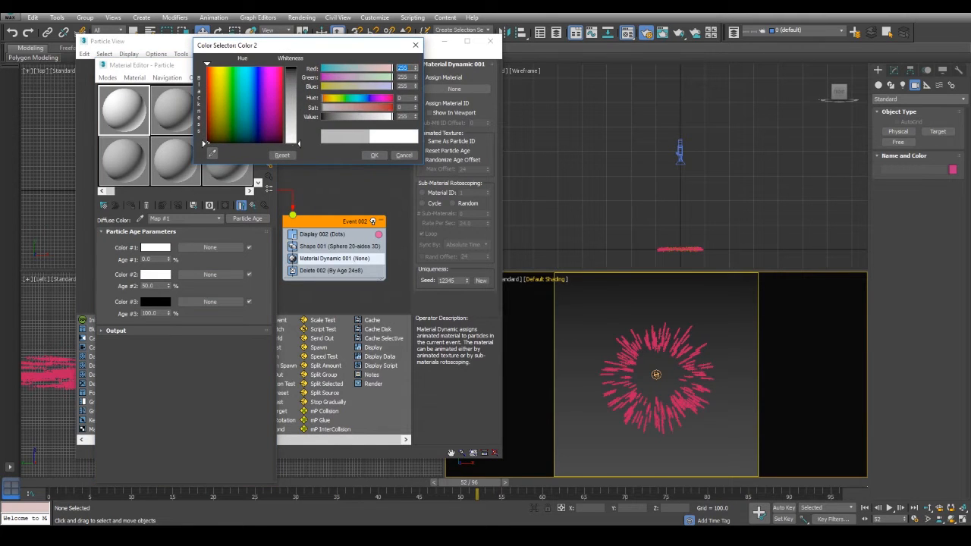
{"action": "left_click", "coordinate": [373, 155]}
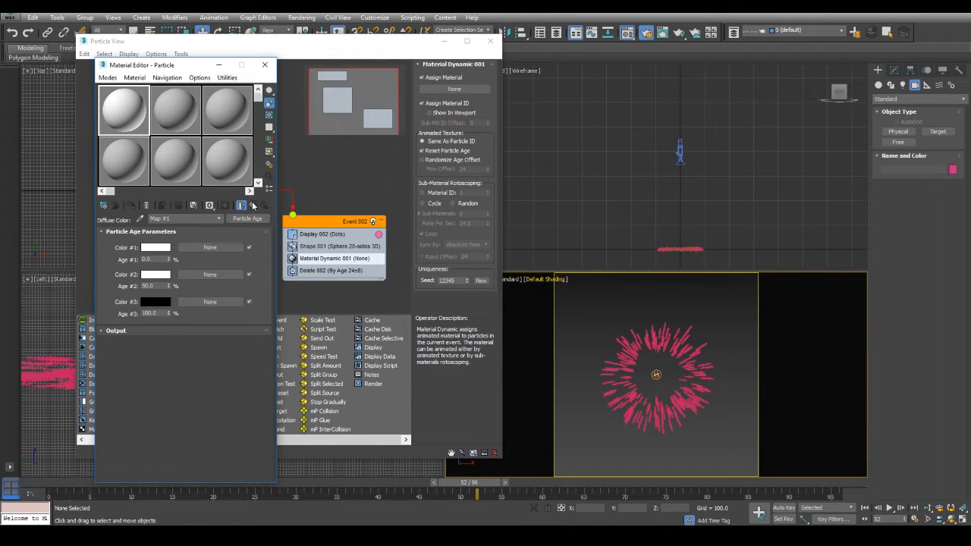
Copy the diffuse Particle Age map to the Particle material's Self-Illumination map slot as an instance.
{"action": "left_click", "coordinate": [254, 206]}
{"action": "left_click", "coordinate": [174, 395]}
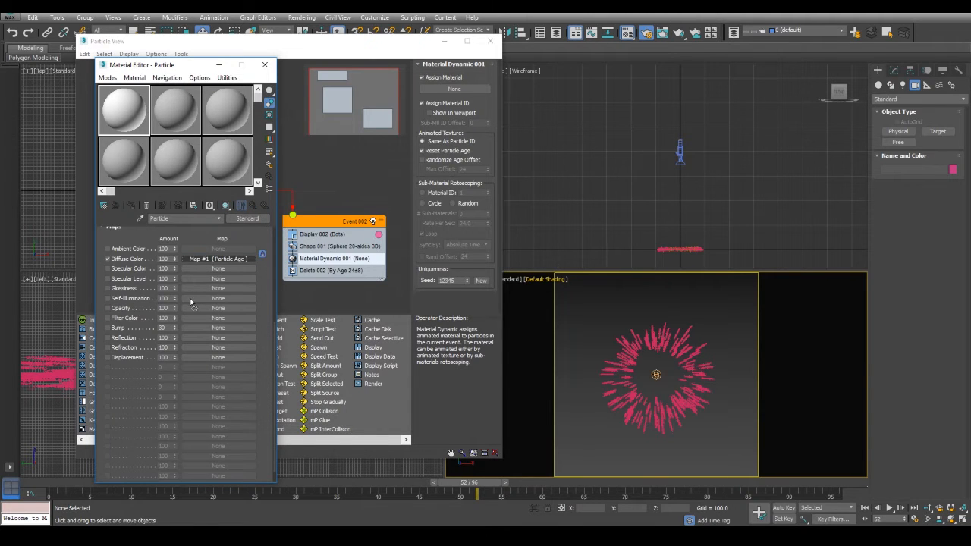
{"action": "left_click_drag", "start_coordinate": [191, 300], "coordinate": [191, 306]}
{"action": "left_click", "coordinate": [178, 263]}
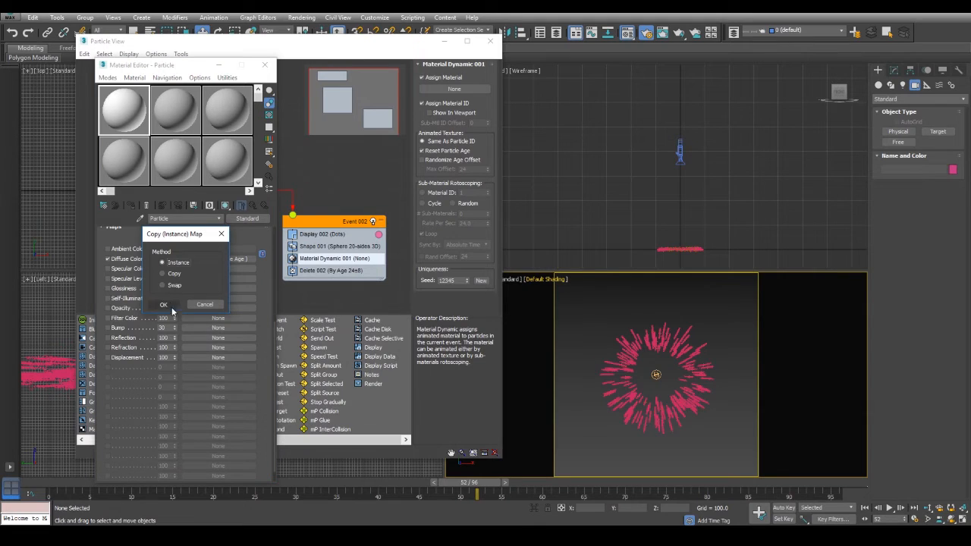
{"action": "left_click", "coordinate": [163, 305]}
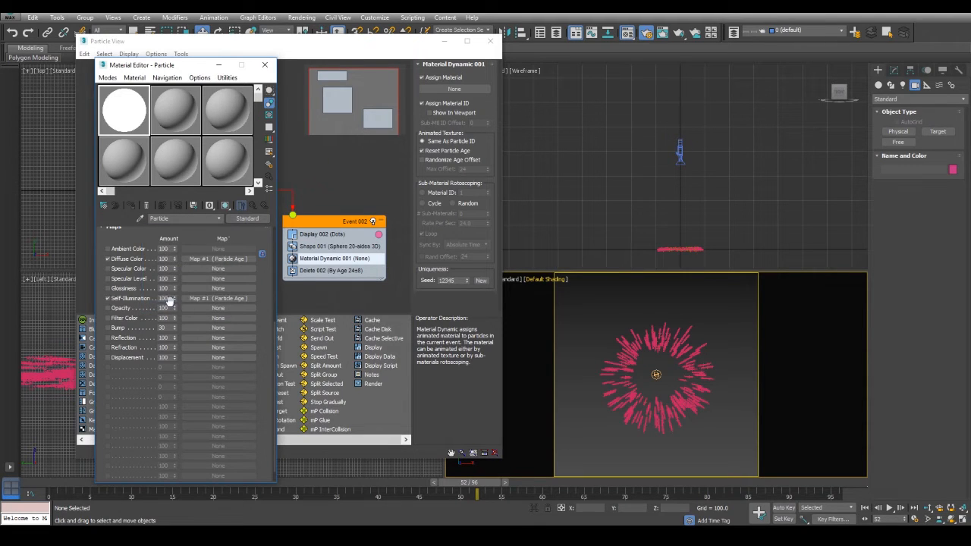
Assign the Particle material to the Material Dynamic 001 operator as an instance.
{"action": "left_click_drag", "start_coordinate": [211, 235], "coordinate": [215, 290]}
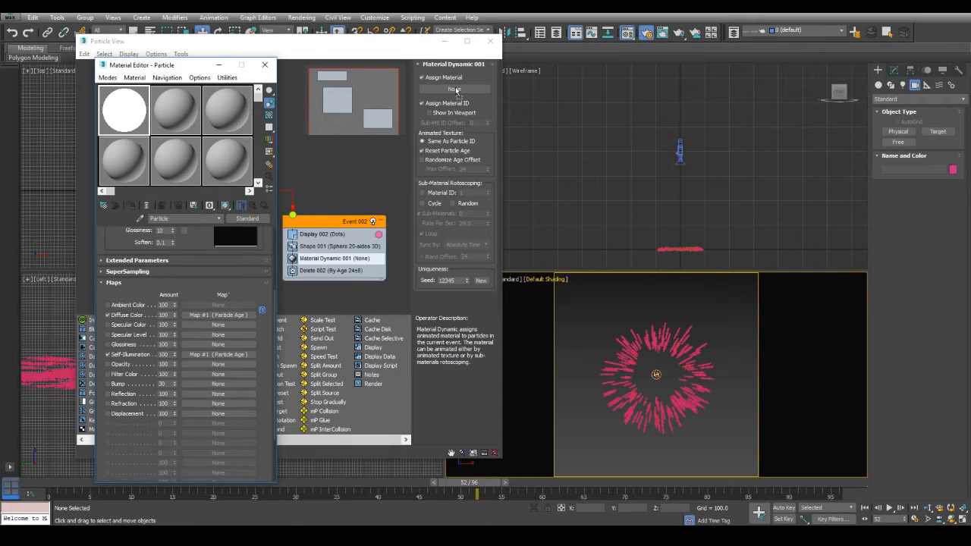
{"action": "left_click_drag", "start_coordinate": [124, 111], "coordinate": [457, 92]}
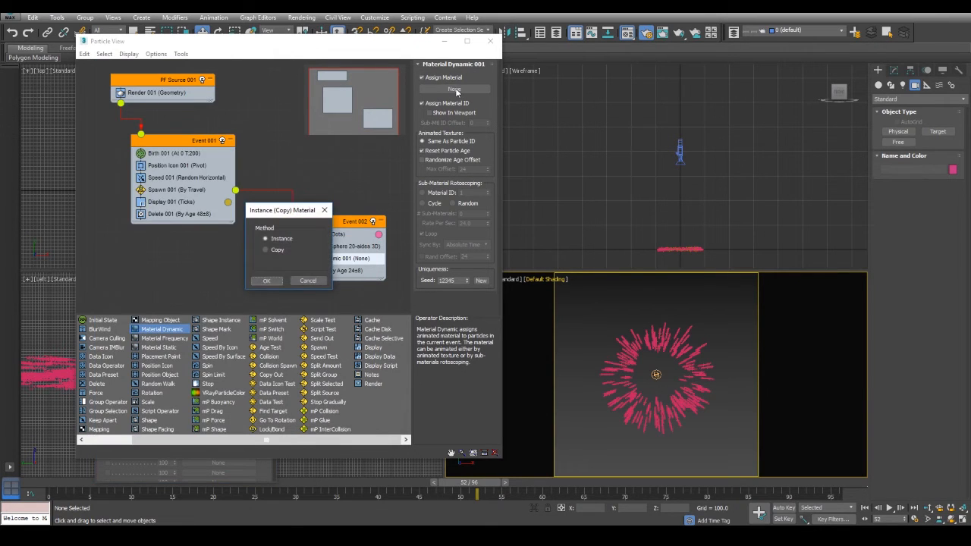
{"action": "left_click", "coordinate": [264, 283]}
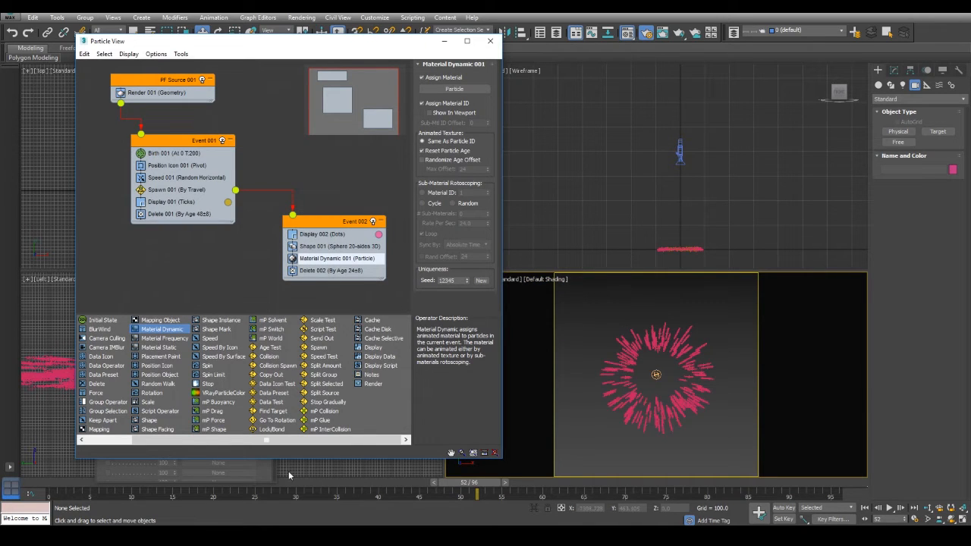
Rearrange the open windows, render frame 52 from Camera001, examine the trails up close and minimize the rendered image.
{"action": "left_click", "coordinate": [320, 17]}
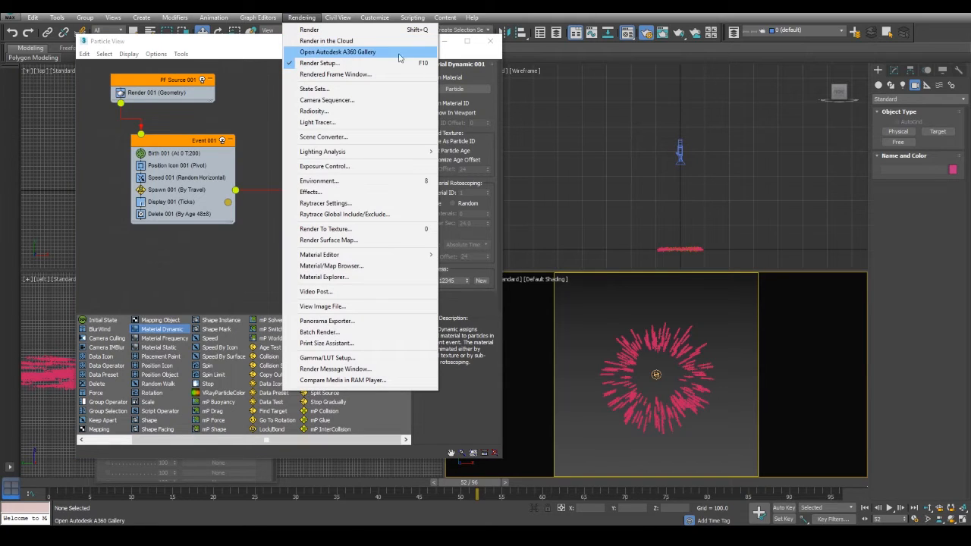
{"action": "left_click", "coordinate": [252, 42]}
{"action": "left_click_drag", "start_coordinate": [251, 45], "coordinate": [488, 71]}
{"action": "left_click_drag", "start_coordinate": [192, 67], "coordinate": [135, 67]}
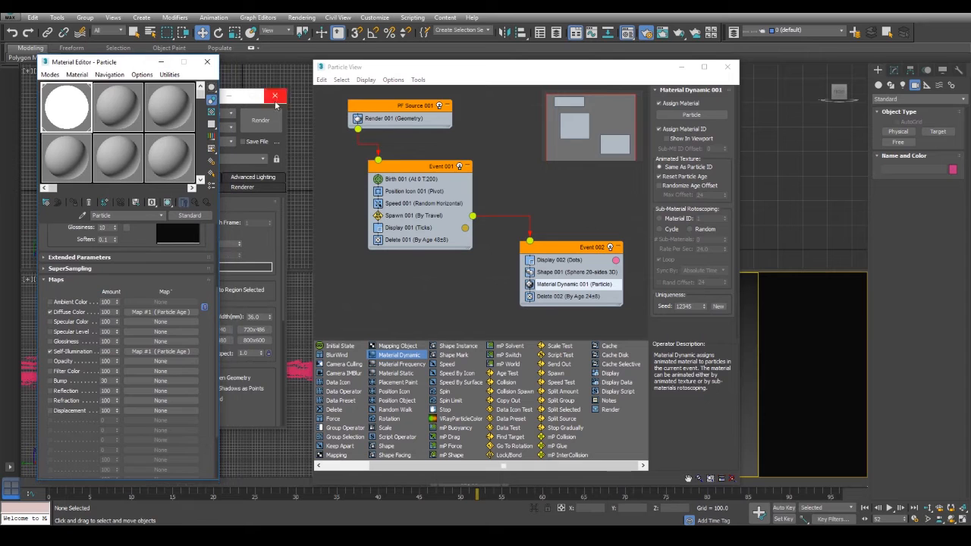
{"action": "left_click", "coordinate": [260, 110]}
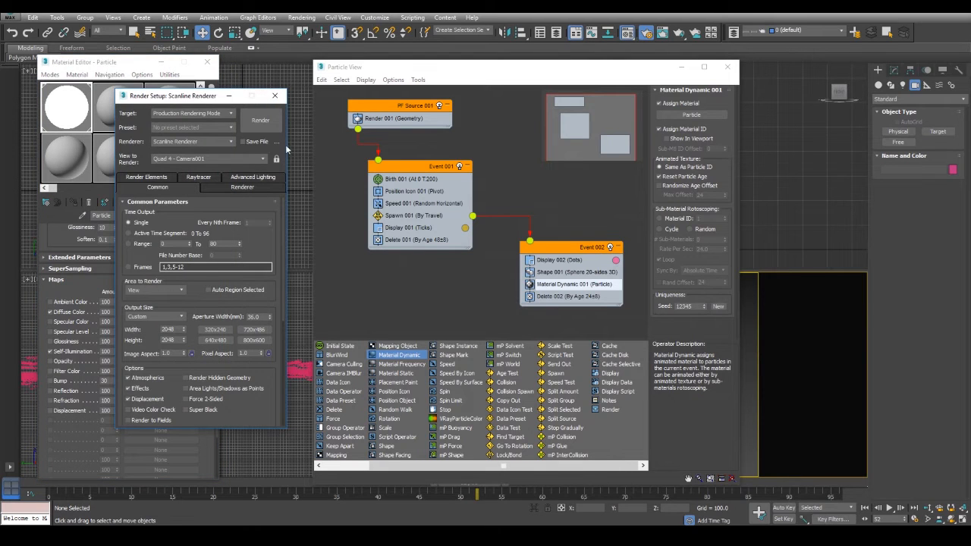
{"action": "left_click", "coordinate": [262, 121]}
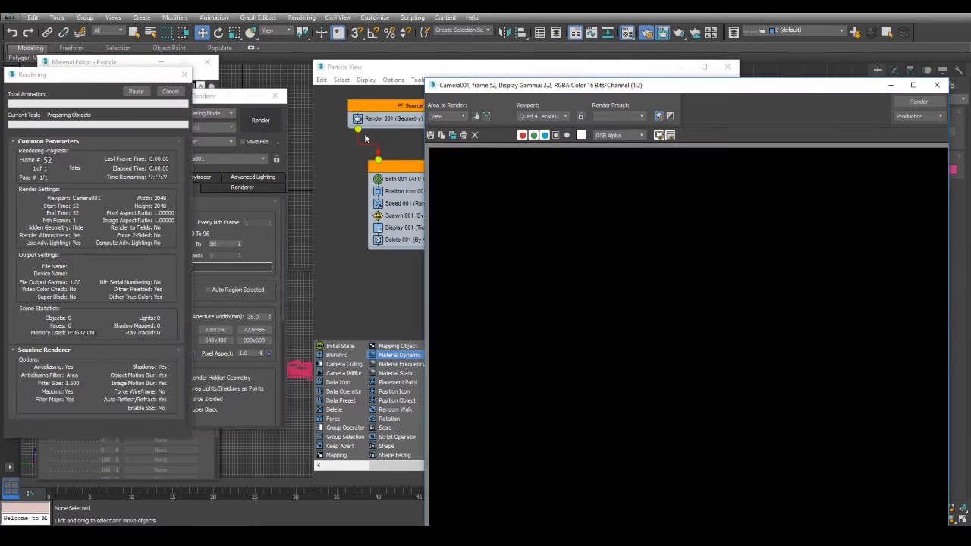
{"action": "left_click_drag", "start_coordinate": [670, 76], "coordinate": [533, 41]}
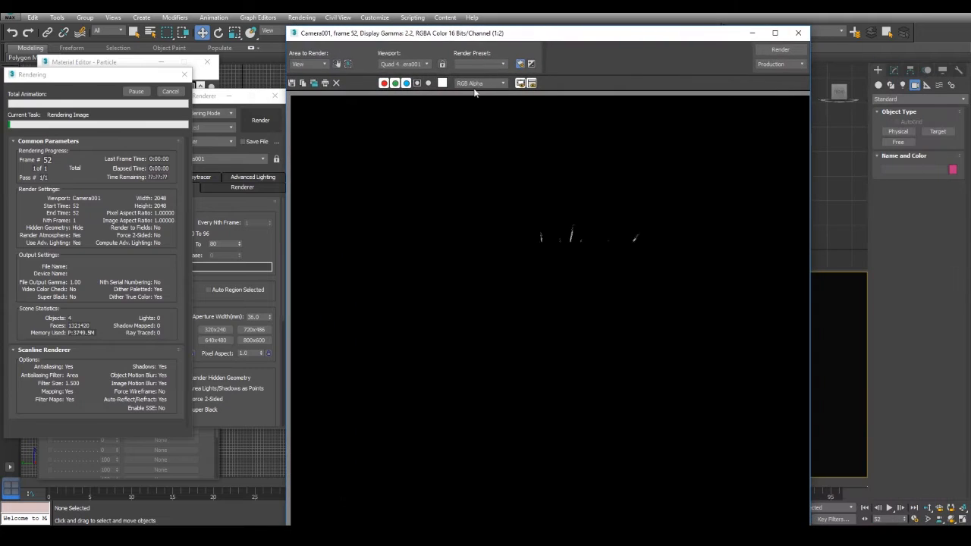
{"action": "scroll", "coordinate": [574, 386], "scroll_direction": "up", "scroll_amount": 1}
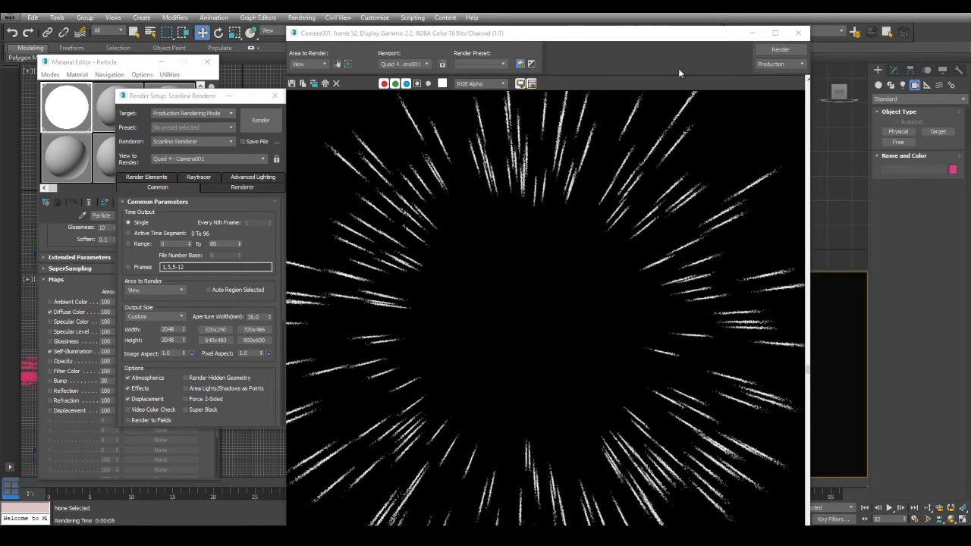
{"action": "left_click", "coordinate": [750, 33]}
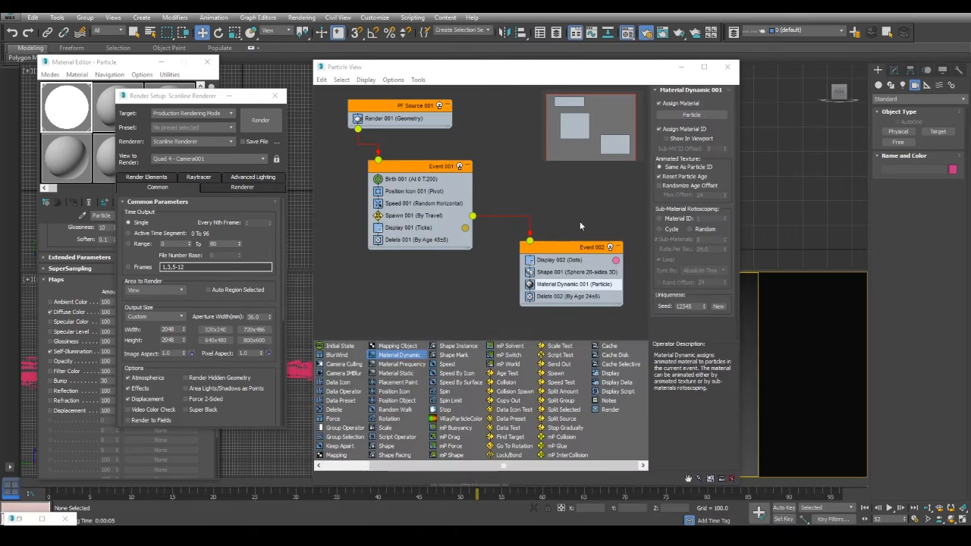
Set Spawn 001's speed variation to 50% and divergence to 0.5, scrubbing the animation to check the trails.
{"action": "left_click", "coordinate": [566, 261]}
{"action": "left_click", "coordinate": [417, 228]}
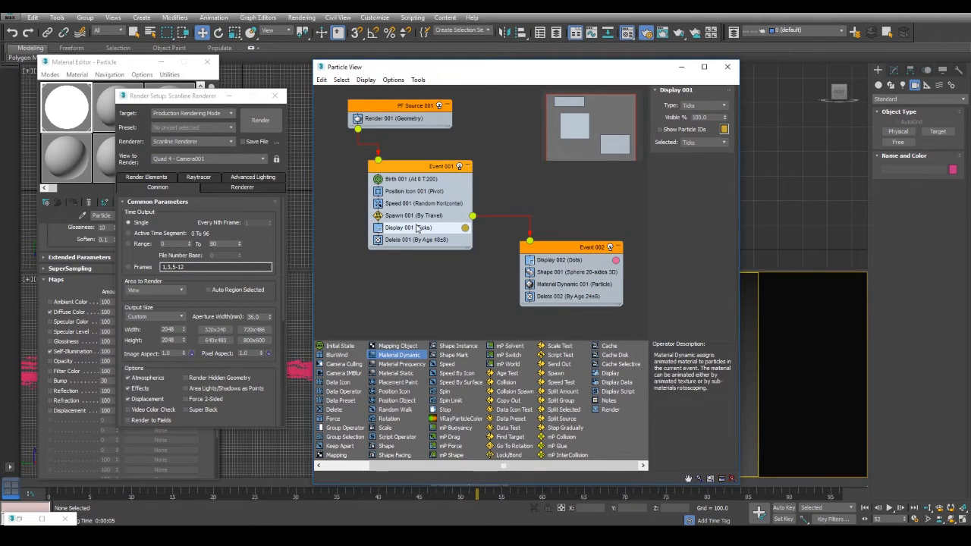
{"action": "left_click", "coordinate": [415, 216]}
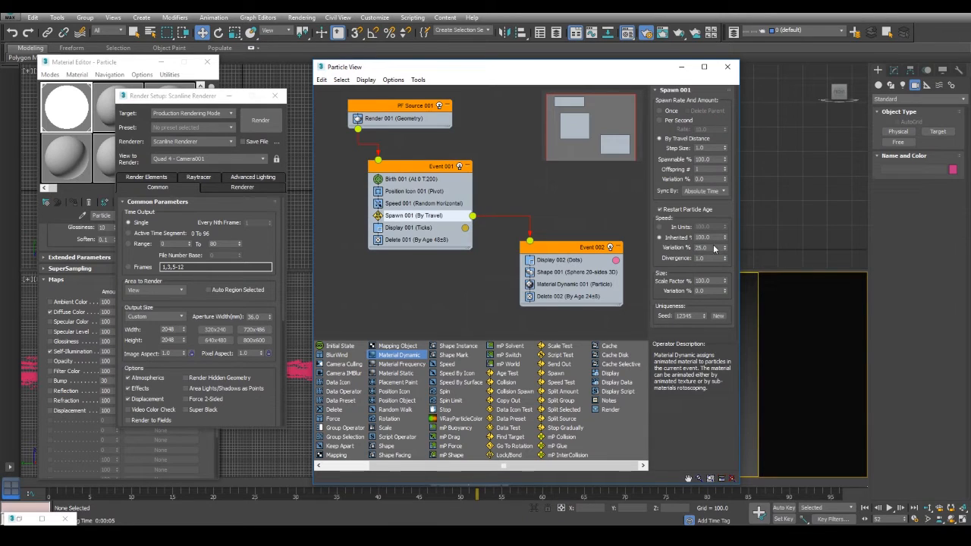
{"action": "key", "text": "Tab"}
{"action": "type", "text": "0.5"}
{"action": "key", "text": "Return"}
{"action": "left_click_drag", "start_coordinate": [603, 70], "coordinate": [383, 41]}
{"action": "double_click", "coordinate": [492, 220]}
{"action": "type", "text": "50"}
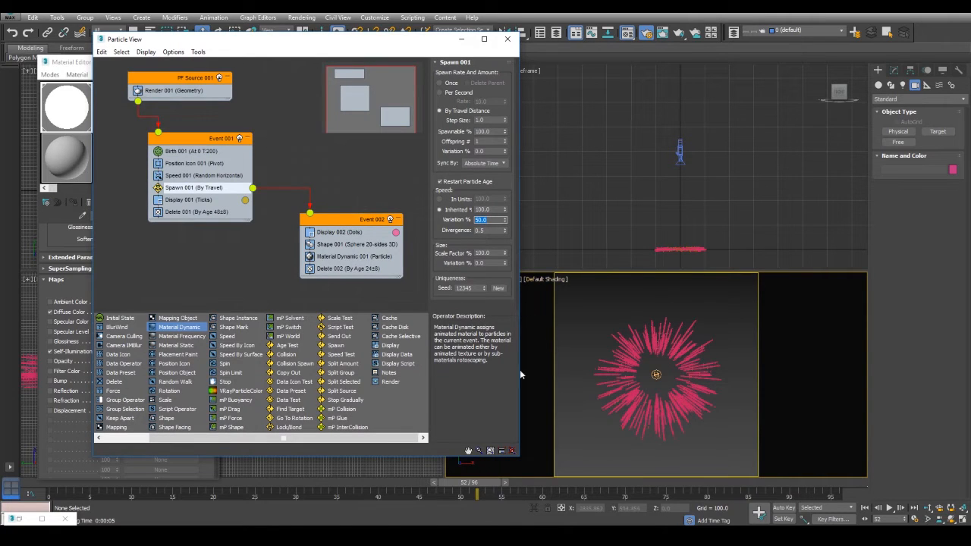
{"action": "left_click_drag", "start_coordinate": [496, 483], "coordinate": [647, 504]}
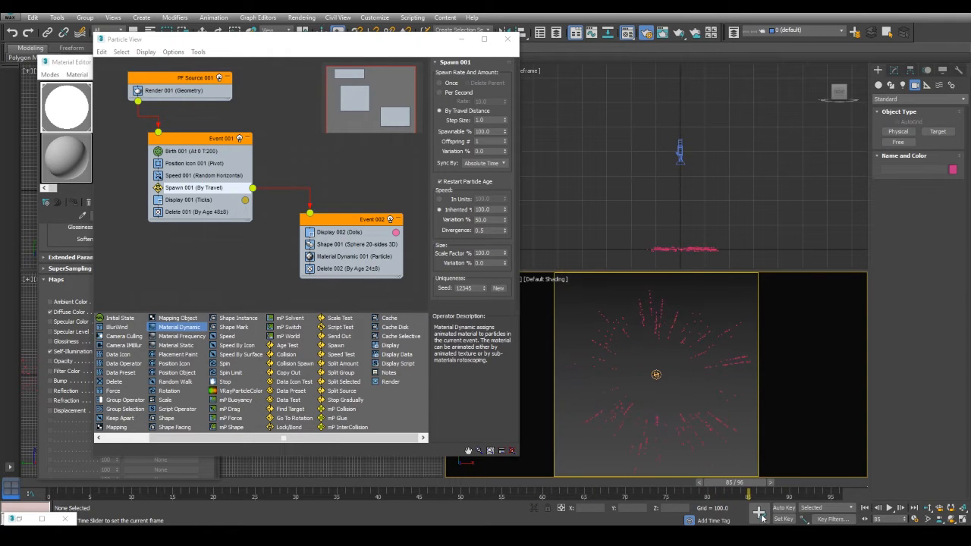
{"action": "left_click_drag", "start_coordinate": [782, 517], "coordinate": [561, 494]}
Set the life span of Delete 002 to 12, play the animation from the start and return to frame 0.
{"action": "left_click", "coordinate": [353, 257]}
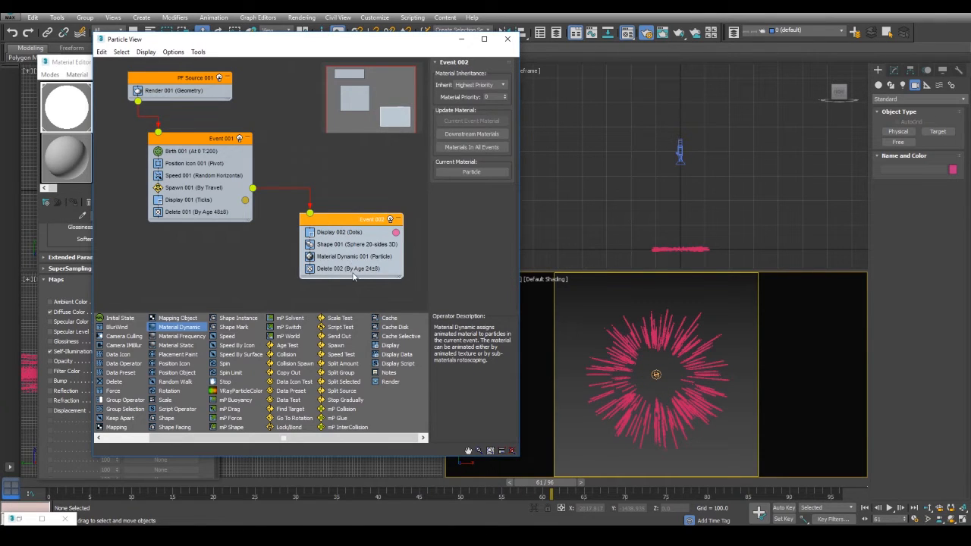
{"action": "left_click", "coordinate": [355, 270]}
{"action": "left_click_drag", "start_coordinate": [488, 113], "coordinate": [278, 109]}
{"action": "key", "text": "Return"}
{"action": "left_click", "coordinate": [863, 508]}
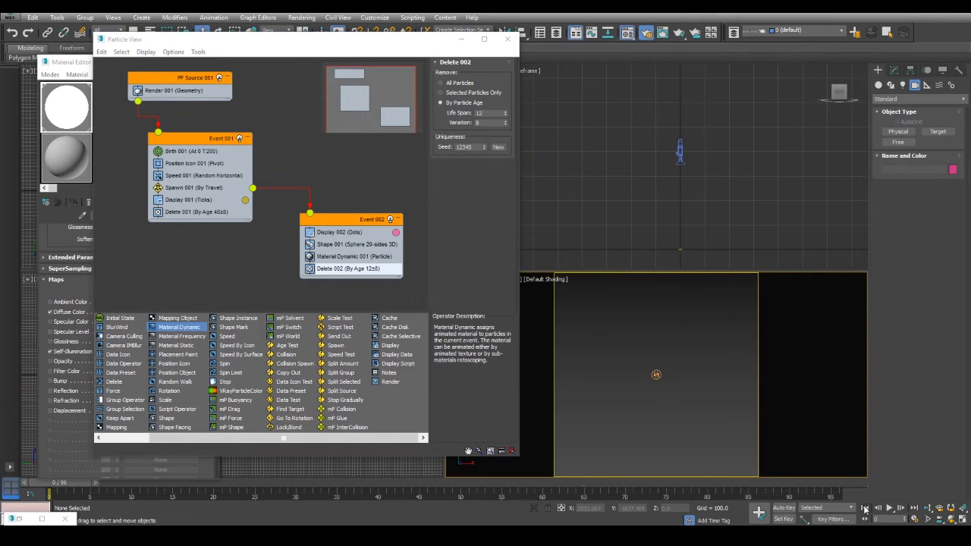
{"action": "left_click", "coordinate": [889, 508]}
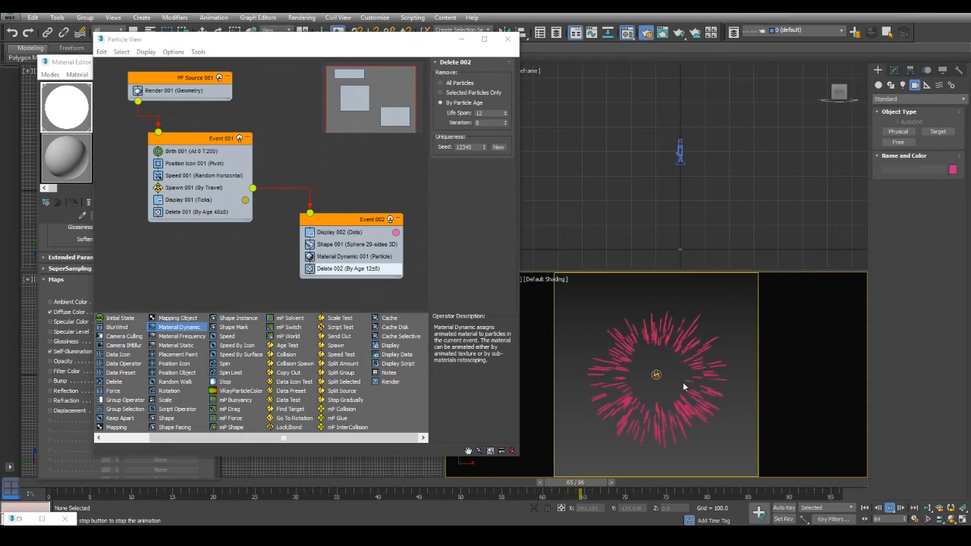
{"action": "left_click", "coordinate": [891, 508]}
{"action": "left_click_drag", "start_coordinate": [694, 484], "coordinate": [3, 461]}
{"action": "left_click_drag", "start_coordinate": [692, 352], "coordinate": [616, 405]}
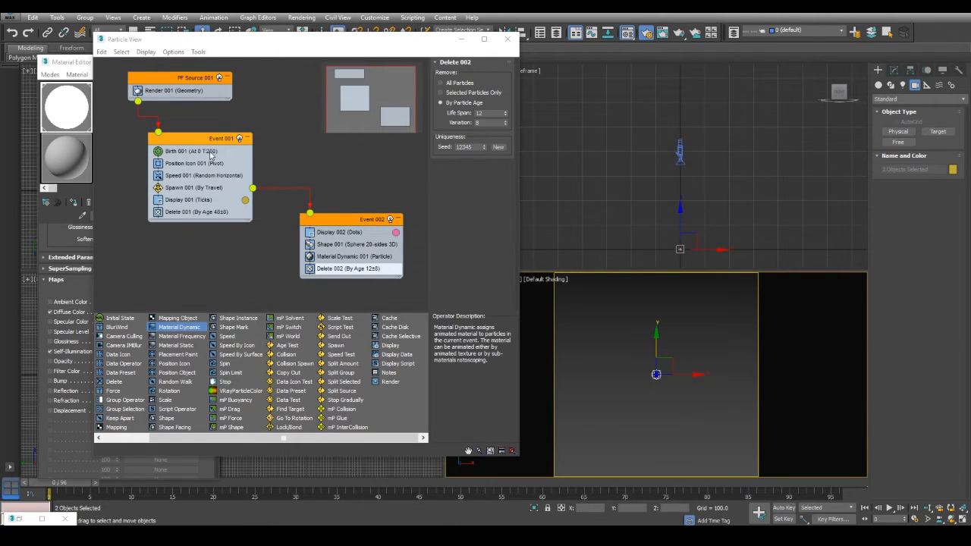
Set the life span of Delete 001 to 24 and play the animation to check the timing.
{"action": "left_click", "coordinate": [196, 211]}
{"action": "double_click", "coordinate": [479, 113]}
{"action": "type", "text": "24"}
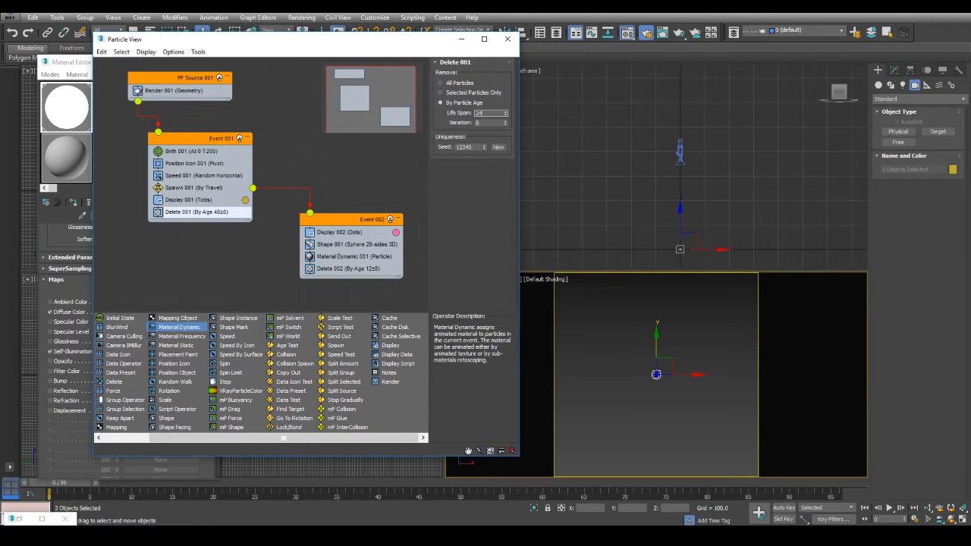
{"action": "left_click", "coordinate": [890, 509]}
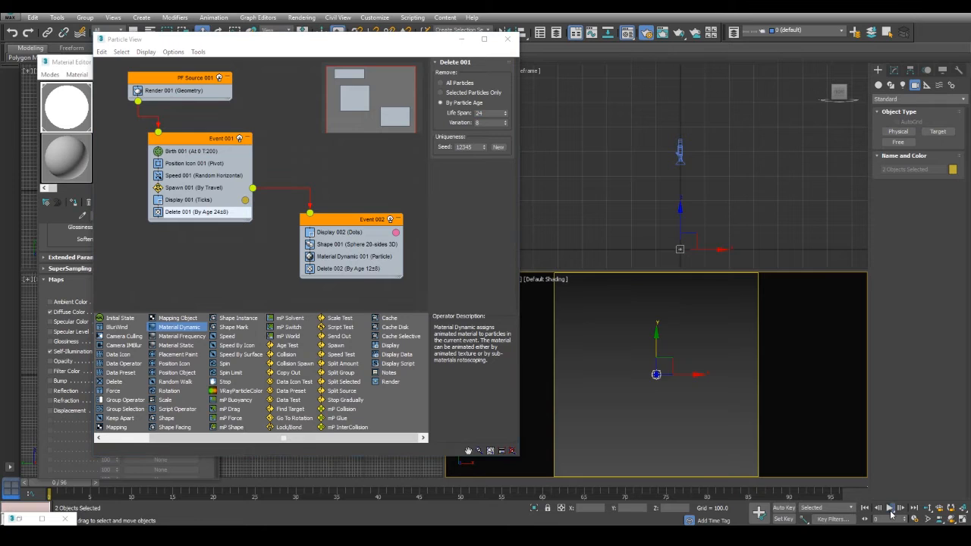
{"action": "left_click", "coordinate": [890, 509]}
Lower Camera001 closer to the particles so the burst fills more of its view, scrubbing to frame 46 to check the framing.
{"action": "left_click", "coordinate": [596, 367]}
{"action": "left_click_drag", "start_coordinate": [737, 119], "coordinate": [673, 150]}
{"action": "left_click_drag", "start_coordinate": [505, 486], "coordinate": [345, 498]}
{"action": "key", "text": "w"}
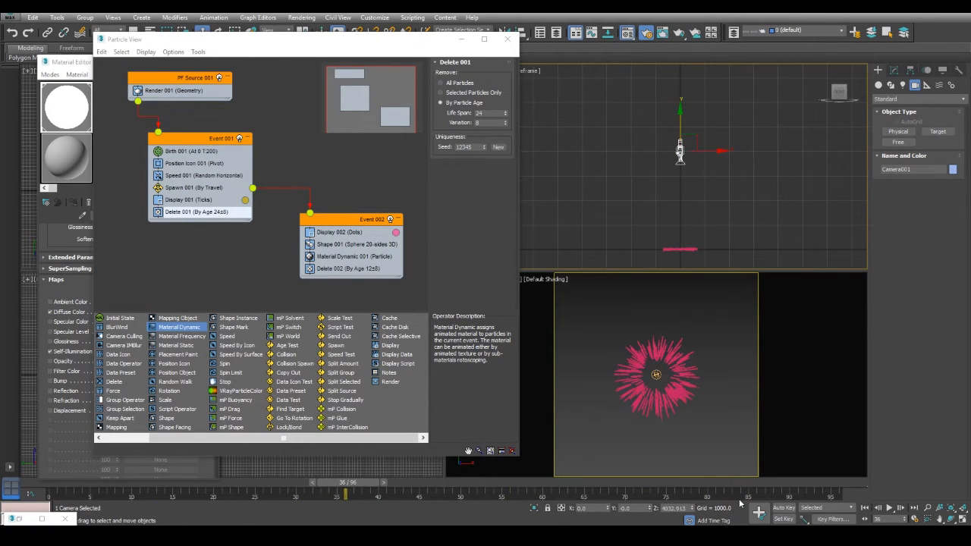
{"action": "left_click_drag", "start_coordinate": [695, 508], "coordinate": [691, 523]}
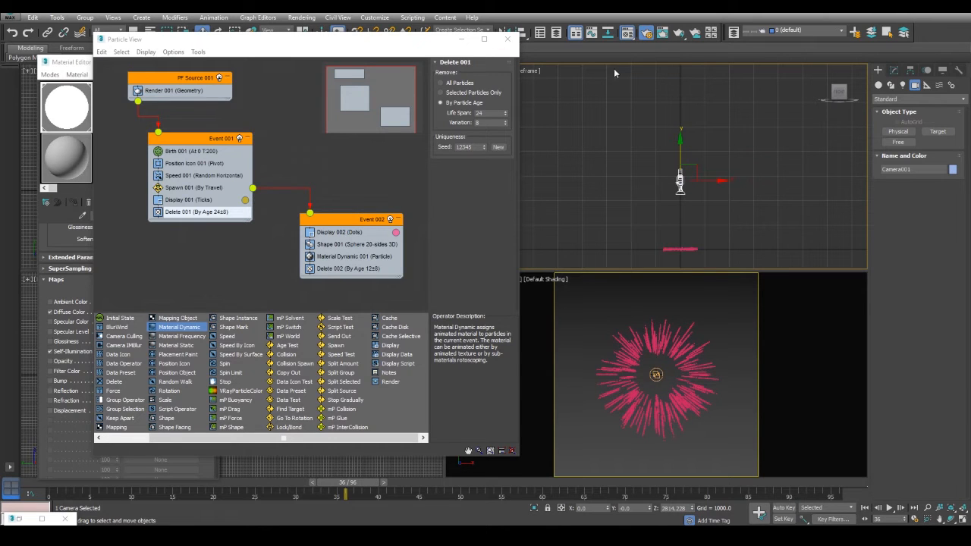
{"action": "left_click_drag", "start_coordinate": [682, 136], "coordinate": [680, 150]}
{"action": "left_click_drag", "start_coordinate": [351, 483], "coordinate": [430, 483]}
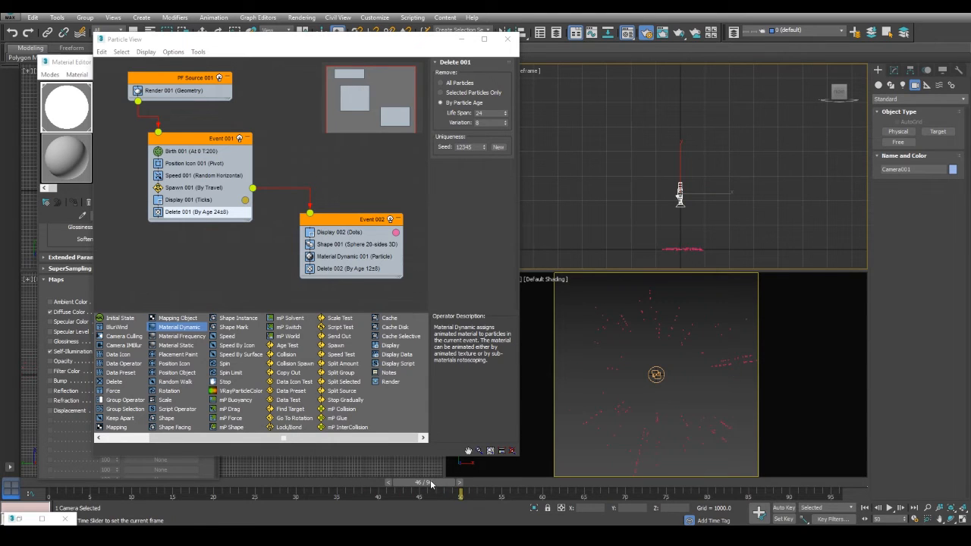
{"action": "left_click", "coordinate": [641, 356]}
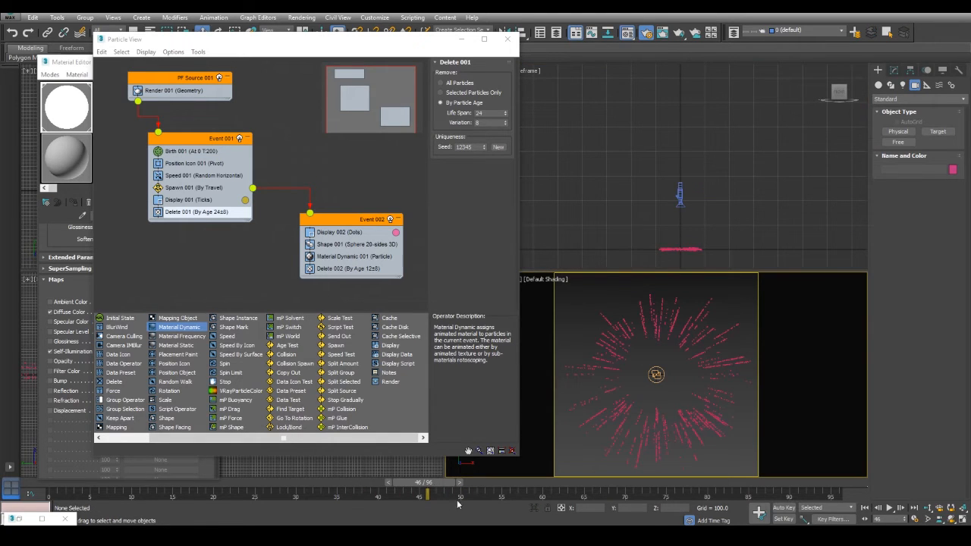
Move Particle View aside, render frame 46 from Camera001 and close the rendered image.
{"action": "left_click_drag", "start_coordinate": [247, 38], "coordinate": [484, 46]}
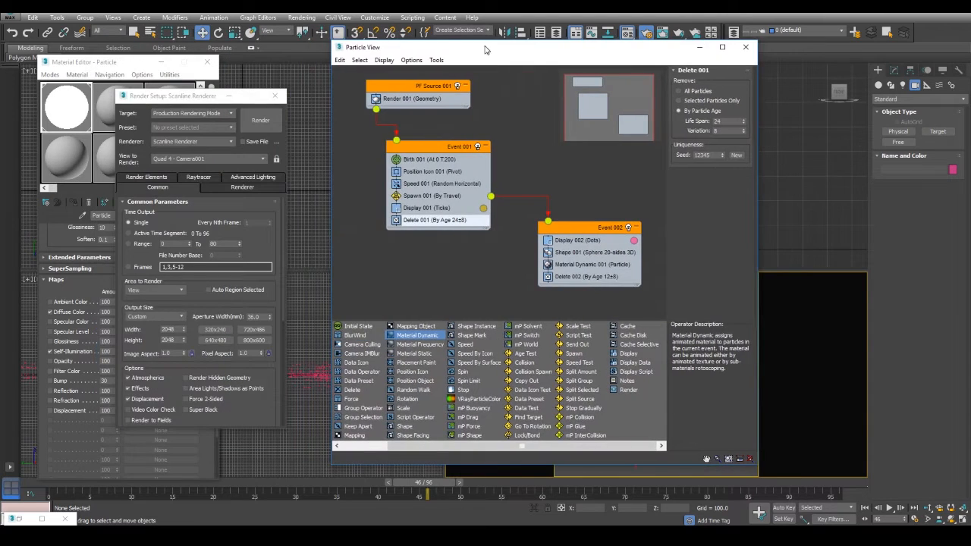
{"action": "left_click", "coordinate": [260, 121]}
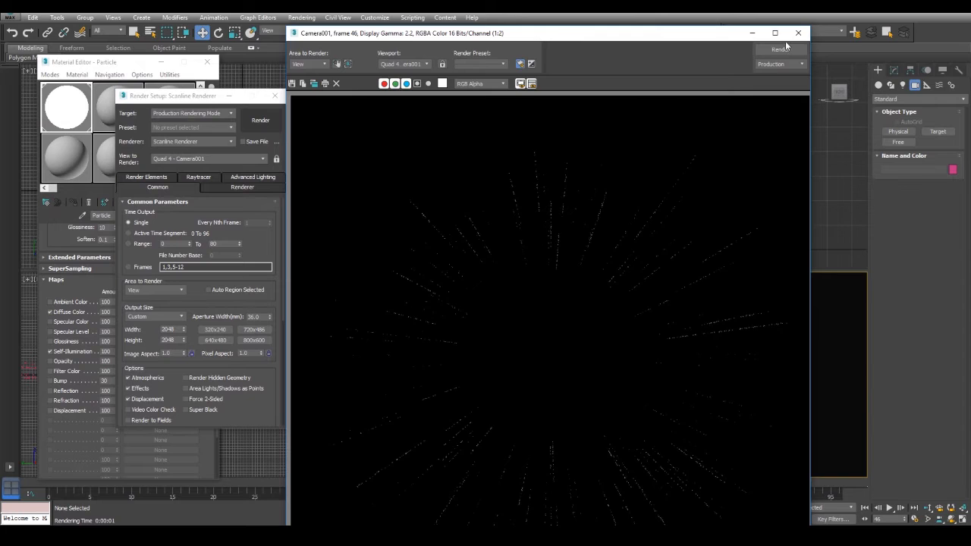
{"action": "left_click", "coordinate": [798, 32]}
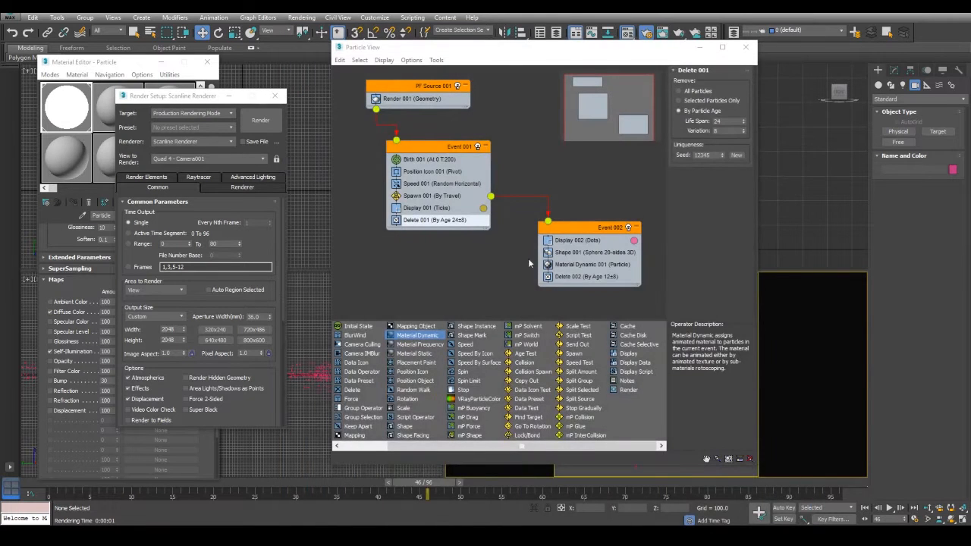
Minimize Particle View, render frame 24 from Camera001, close the image and bring the render output file settings into view.
{"action": "left_click", "coordinate": [699, 47]}
{"action": "left_click_drag", "start_coordinate": [435, 483], "coordinate": [247, 489]}
{"action": "left_click", "coordinate": [260, 120]}
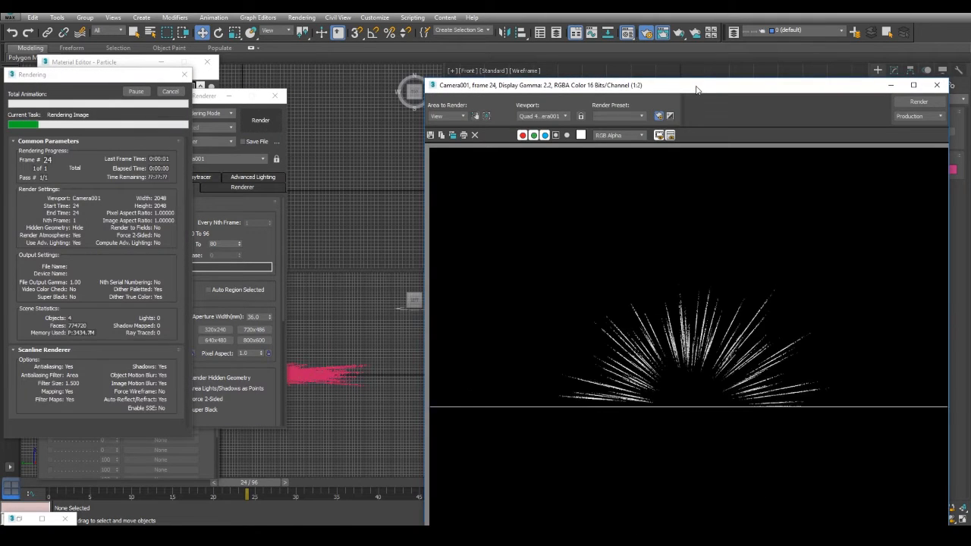
{"action": "left_click_drag", "start_coordinate": [697, 86], "coordinate": [516, 16]}
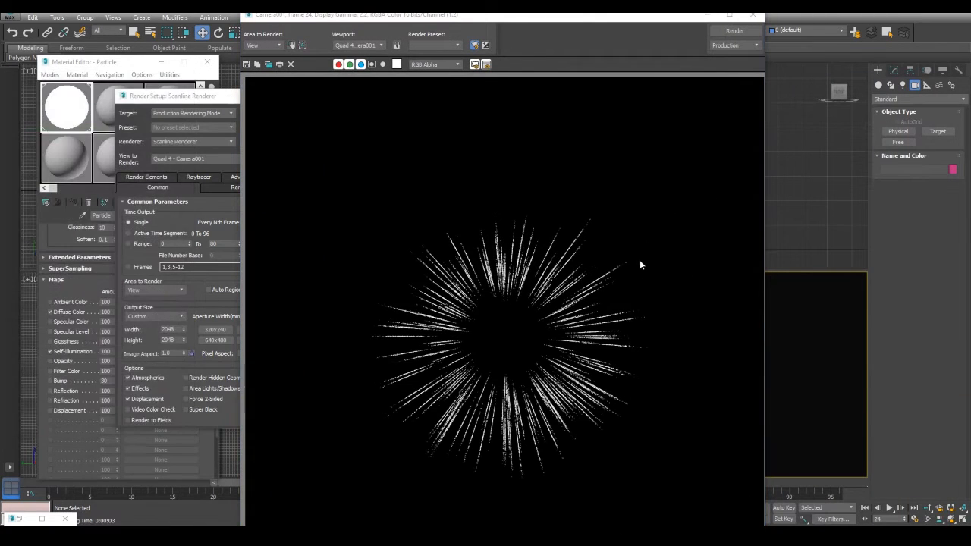
{"action": "left_click", "coordinate": [752, 14]}
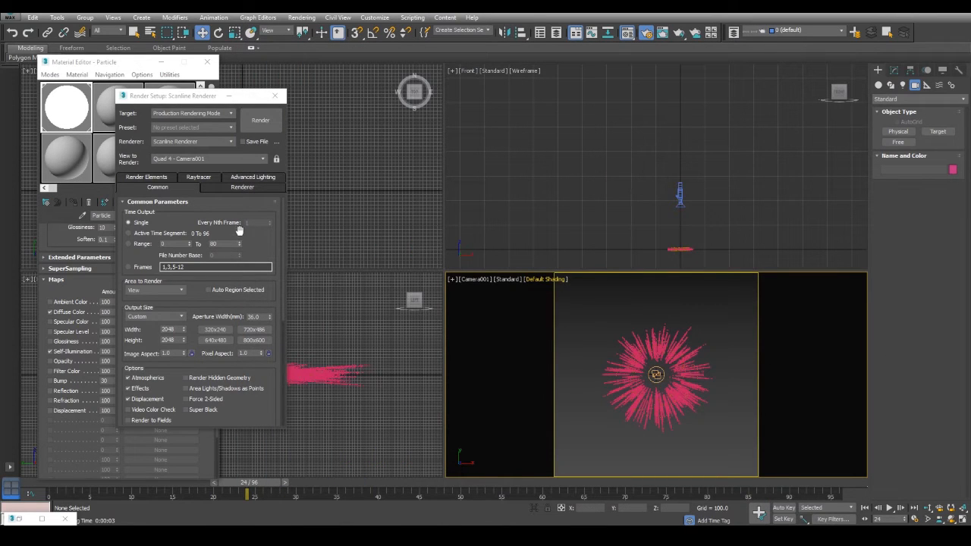
{"action": "left_click_drag", "start_coordinate": [262, 254], "coordinate": [271, 187]}
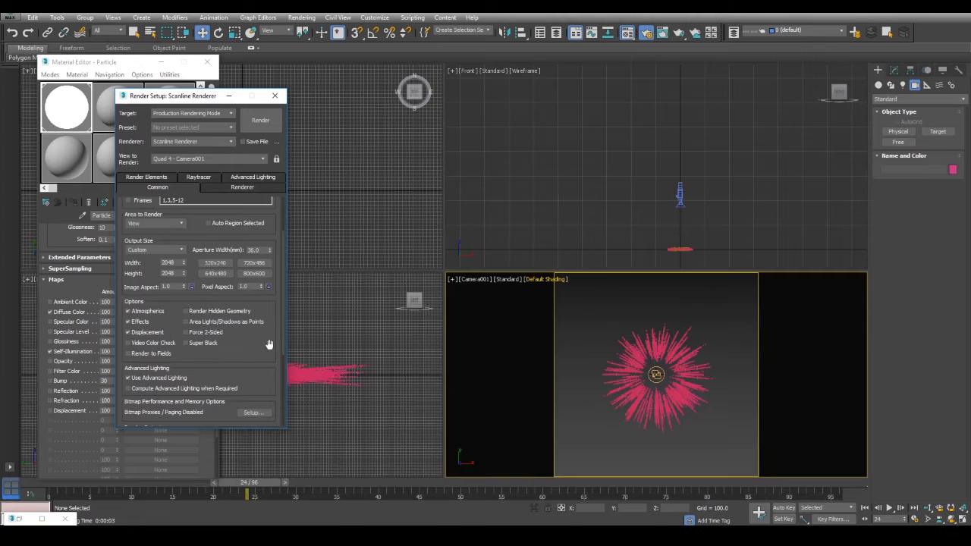
{"action": "scroll", "coordinate": [272, 338], "scroll_direction": "down", "scroll_amount": 5}
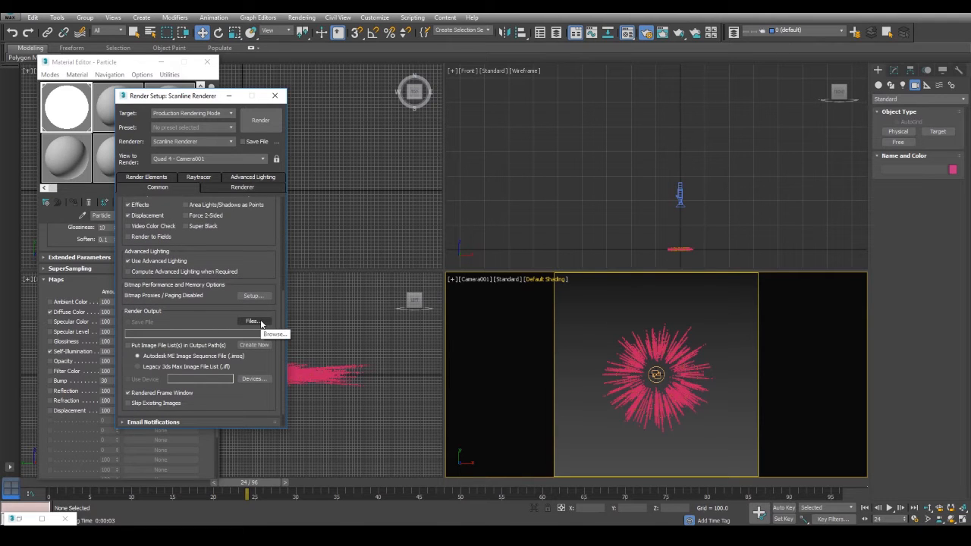
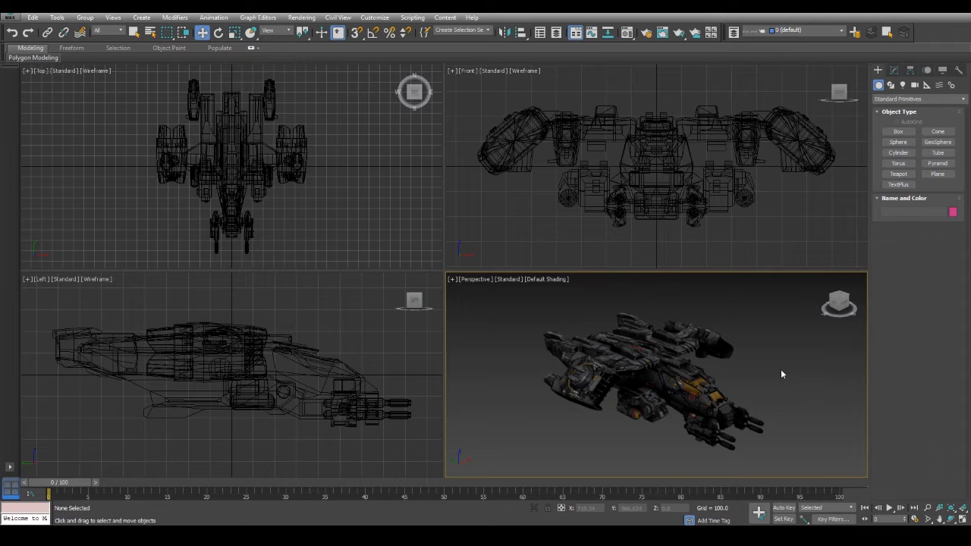
Select the Dropship group, move it to a new layer named Ship and deselect it.
{"action": "mouse_move", "coordinate": [795, 389]}
{"action": "middle_mouse_down", "text": "alt"}
{"action": "mouse_move", "coordinate": [747, 376]}
{"action": "mouse_move", "coordinate": [793, 390]}
{"action": "middle_mouse_up", "text": "alt"}
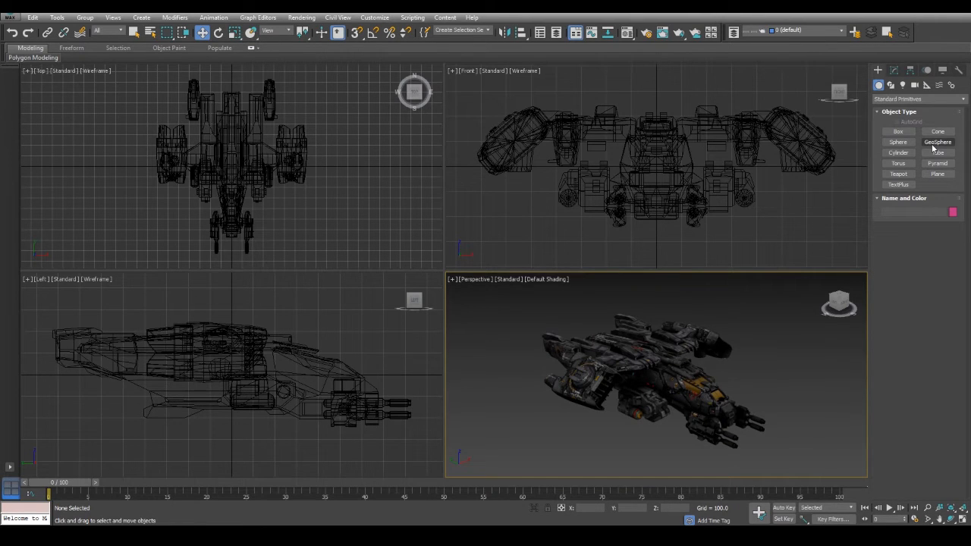
{"action": "left_click", "coordinate": [660, 127]}
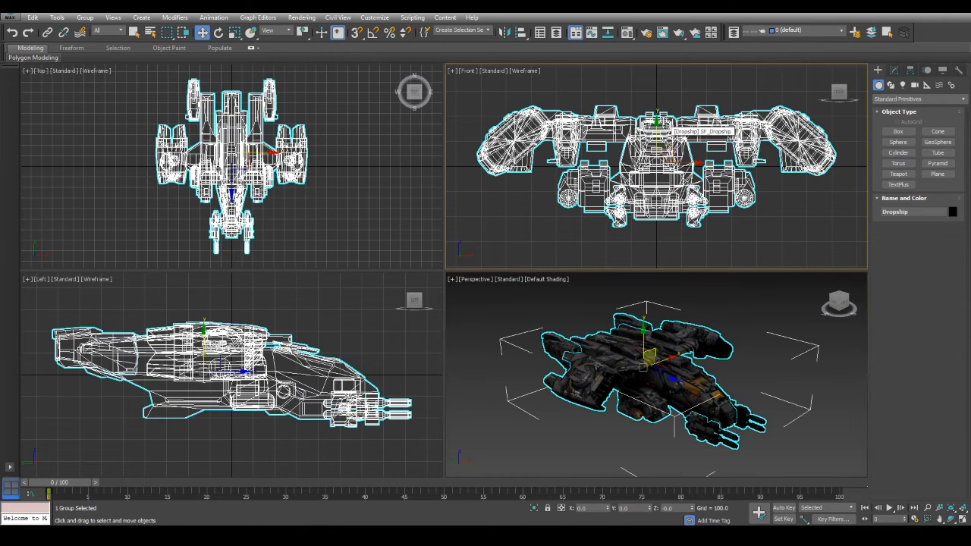
{"action": "left_click", "coordinate": [855, 32]}
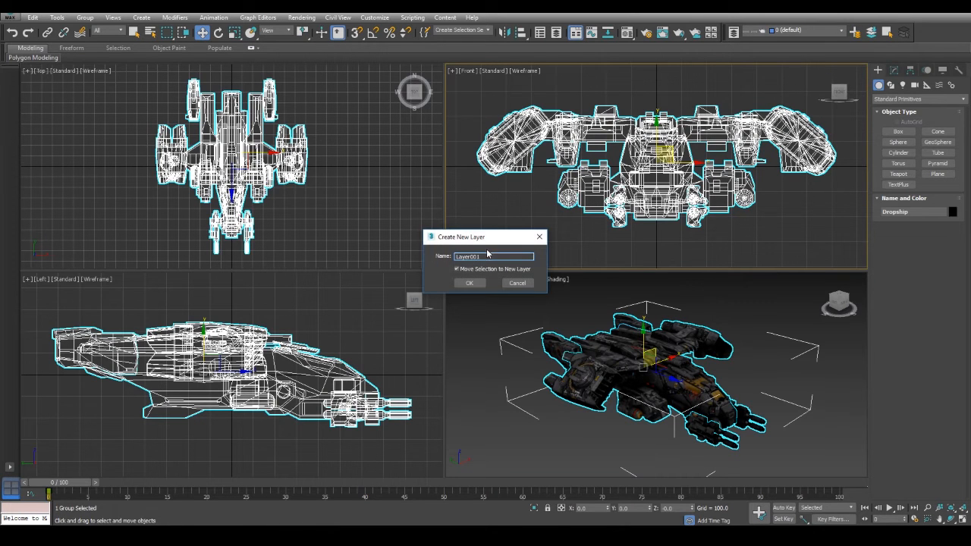
{"action": "type", "text": "Sh"}
{"action": "left_click", "coordinate": [469, 283]}
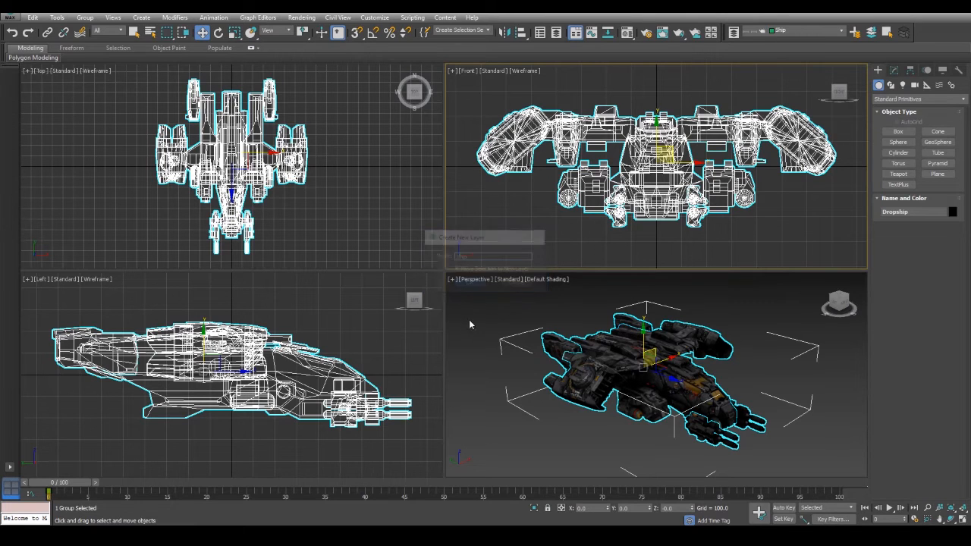
{"action": "left_click", "coordinate": [489, 315]}
Create two new empty layers named Shield_Particles and Shield_Geometry.
{"action": "left_click", "coordinate": [854, 32]}
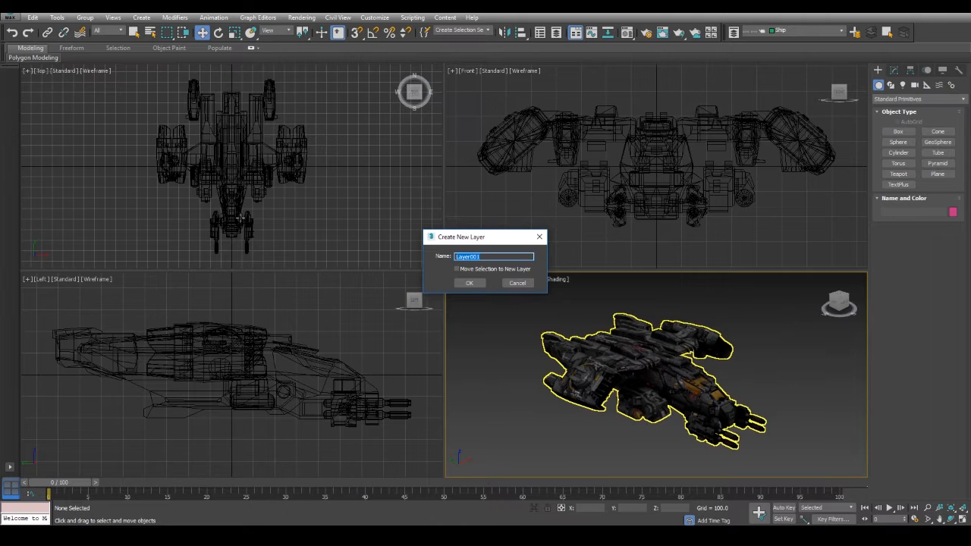
{"action": "type", "text": "Shield_Particles"}
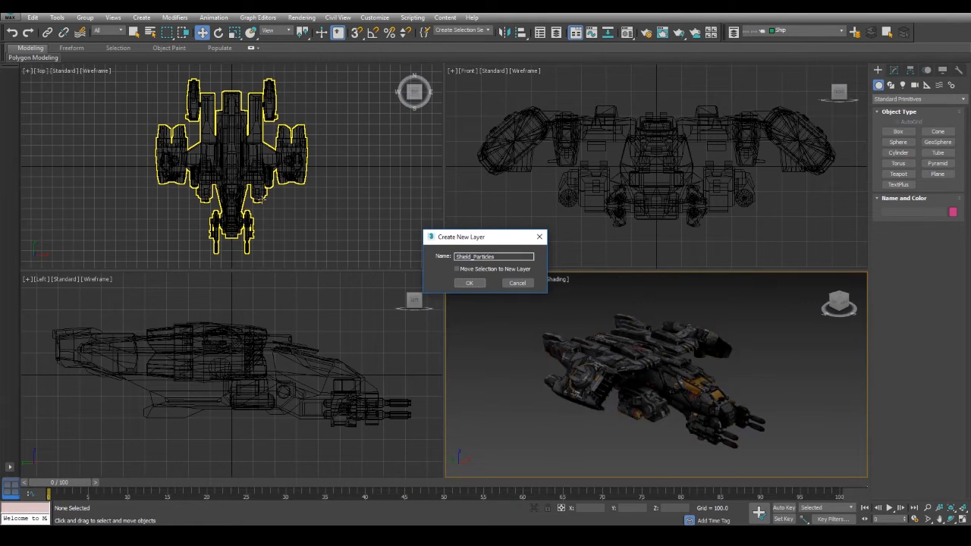
{"action": "left_click", "coordinate": [469, 282]}
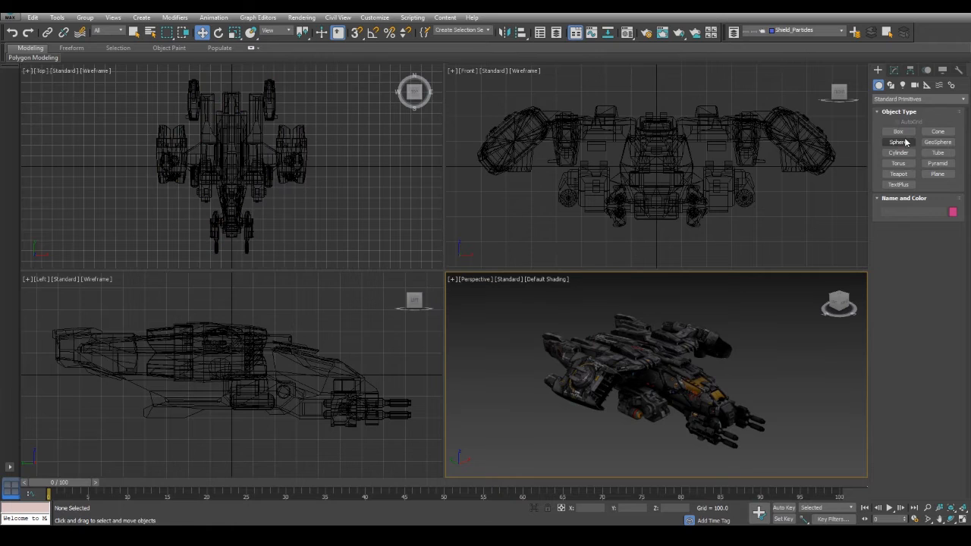
{"action": "left_click", "coordinate": [855, 31]}
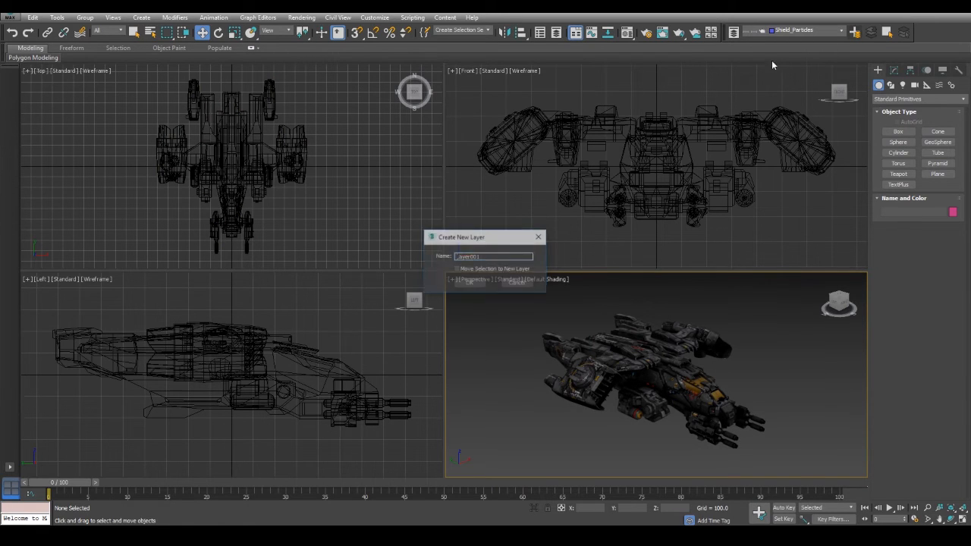
{"action": "type", "text": "Shield_Geometry"}
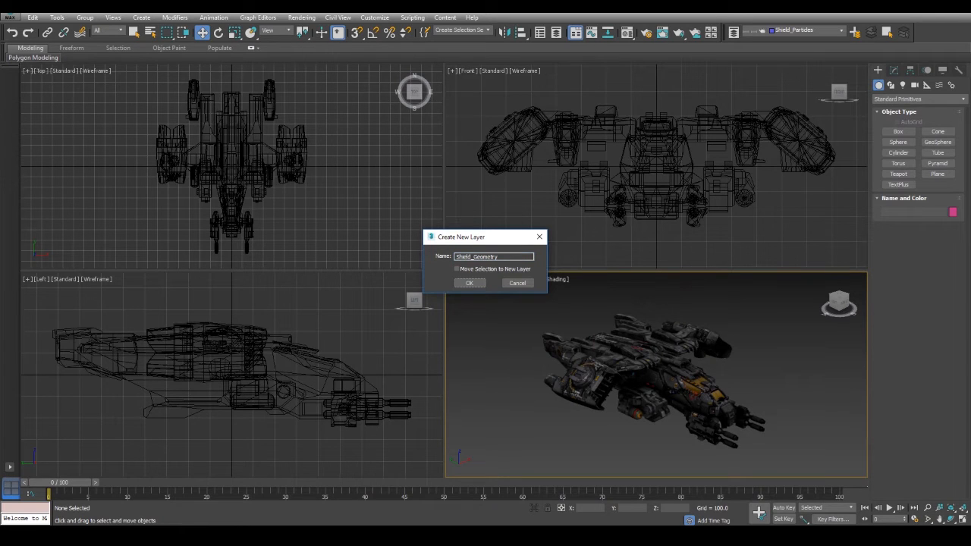
{"action": "left_click", "coordinate": [468, 283]}
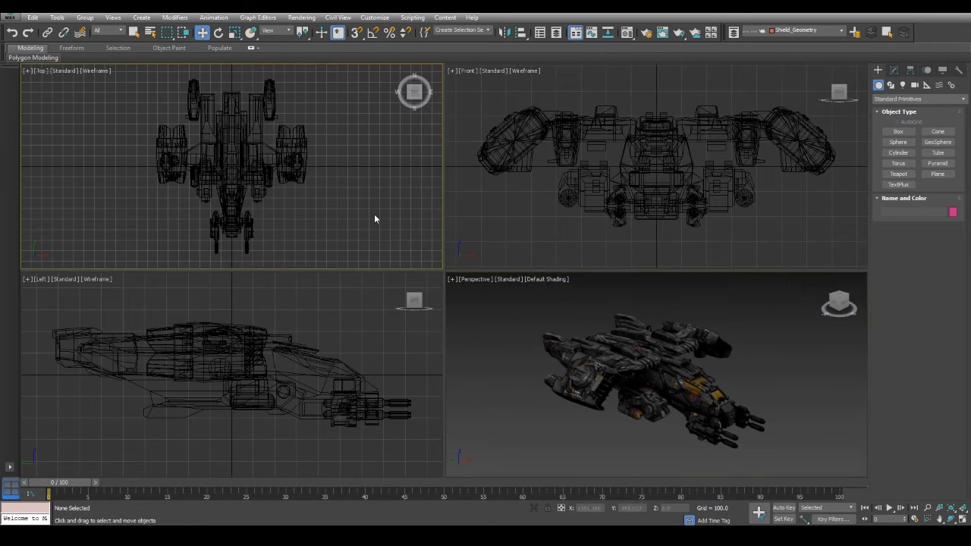
Draw a GeoSphere with a radius of about 1536 around the ship in the Top view and center it at X 0, Y 0.
{"action": "left_click", "coordinate": [937, 142]}
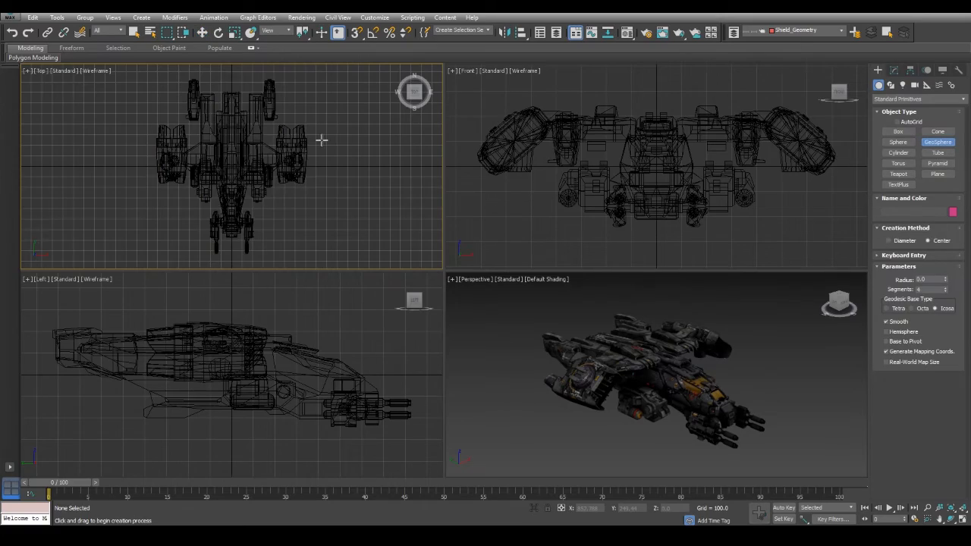
{"action": "scroll", "coordinate": [316, 138], "scroll_direction": "down", "scroll_amount": 5}
{"action": "middle_click_drag", "start_coordinate": [323, 139], "coordinate": [286, 156]}
{"action": "left_click_drag", "start_coordinate": [276, 167], "coordinate": [330, 145]}
{"action": "left_click", "coordinate": [202, 32]}
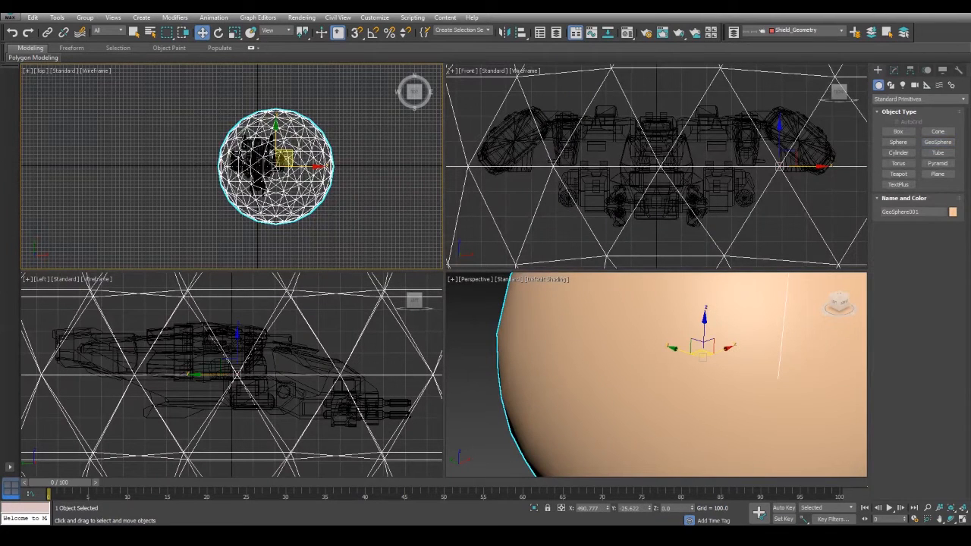
{"action": "right_click", "coordinate": [607, 509]}
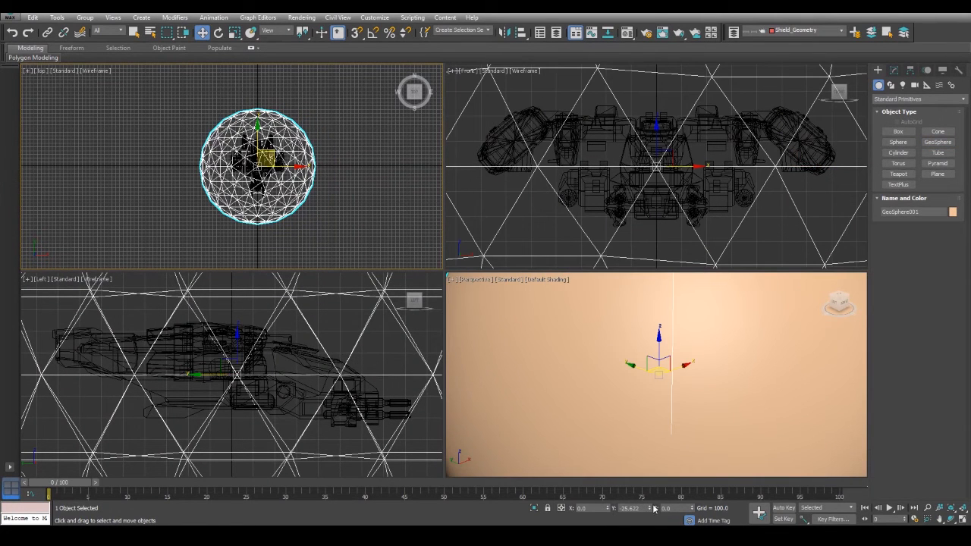
{"action": "right_click", "coordinate": [648, 508]}
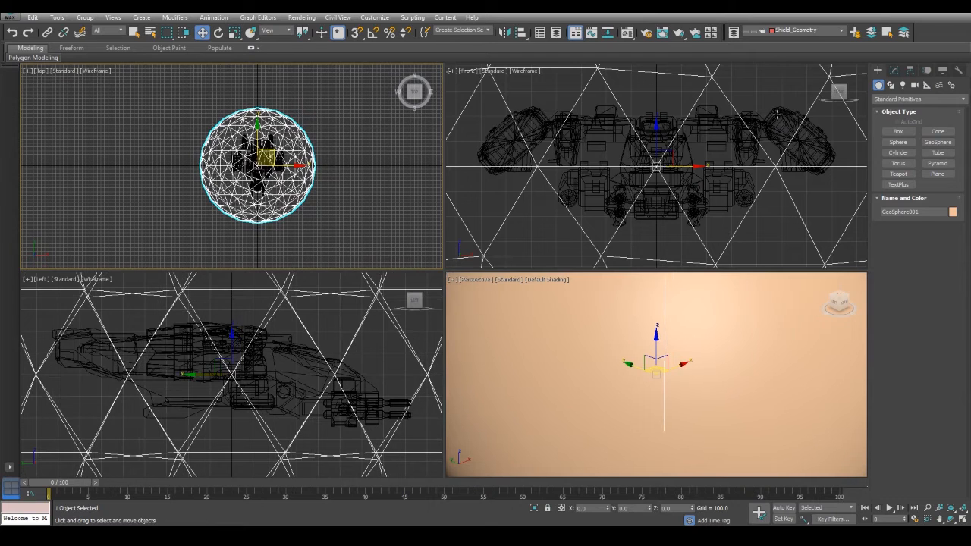
Rename the GeoSphere as Shield_Impact_Geometry.
{"action": "scroll", "coordinate": [756, 124], "scroll_direction": "down", "scroll_amount": 5}
{"action": "middle_click_drag", "start_coordinate": [756, 124], "coordinate": [702, 158]}
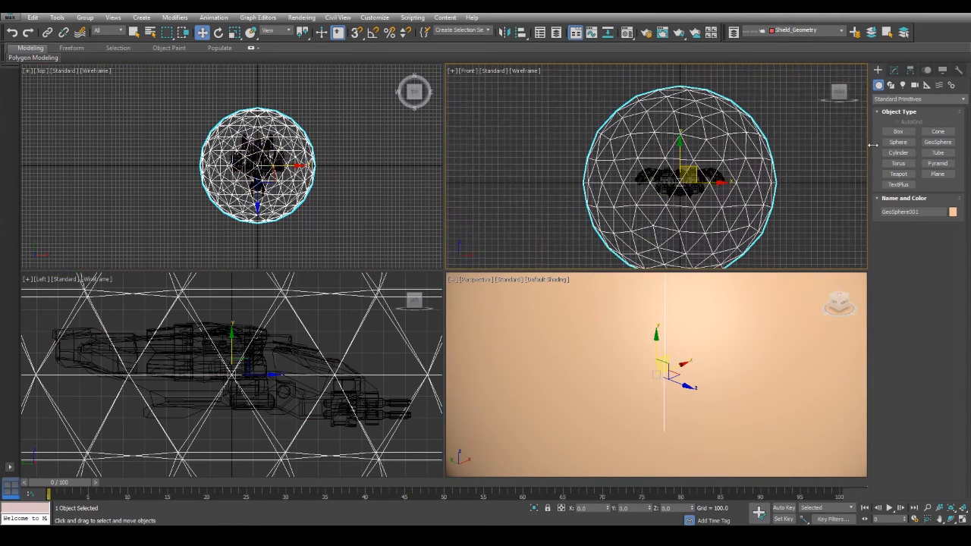
{"action": "left_click", "coordinate": [893, 70]}
{"action": "left_click", "coordinate": [914, 87]}
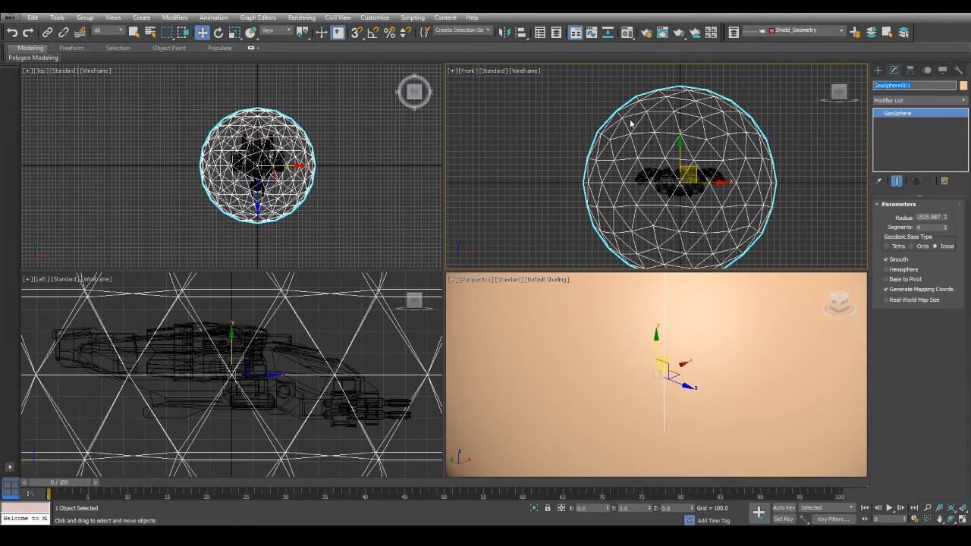
{"action": "type", "text": "Shield_Impact_Geometry"}
{"action": "key", "text": "Return"}
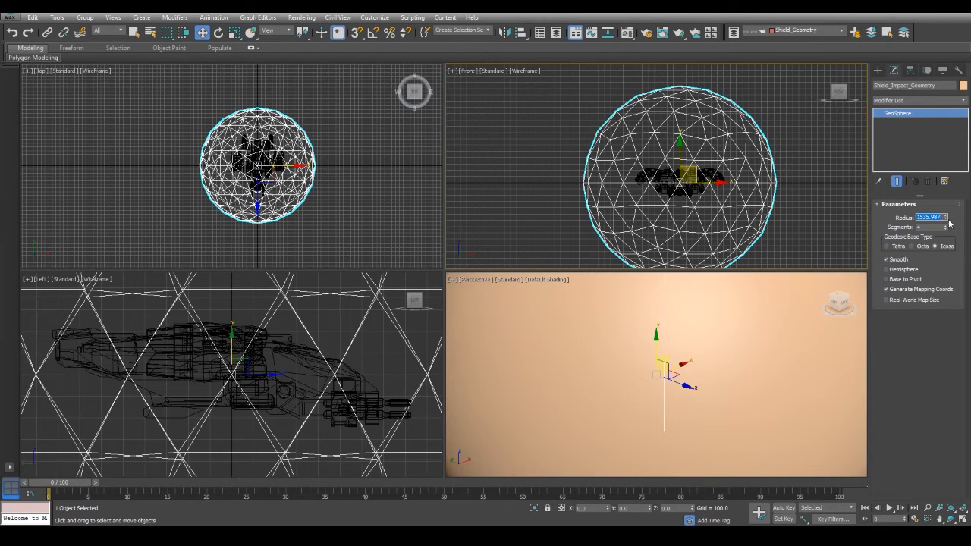
Set the Shield_Impact_Geometry sphere to 10 segments and a radius of 1000.
{"action": "key", "text": "Tab"}
{"action": "type", "text": "10"}
{"action": "key", "text": "Return"}
{"action": "left_click_drag", "start_coordinate": [945, 219], "coordinate": [948, 229]}
{"action": "left_click_drag", "start_coordinate": [944, 242], "coordinate": [944, 233]}
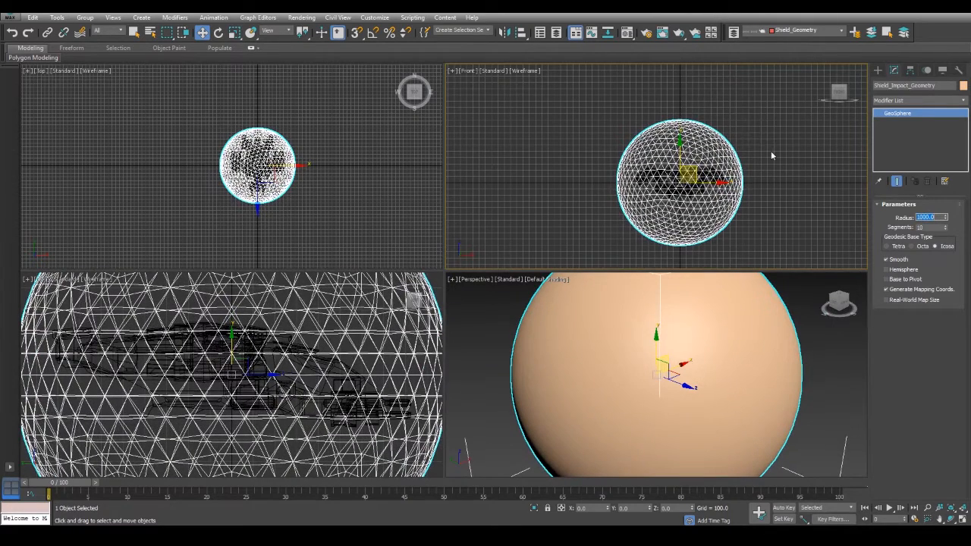
{"action": "left_click", "coordinate": [740, 106]}
{"action": "left_click", "coordinate": [697, 145]}
{"action": "left_click", "coordinate": [962, 508]}
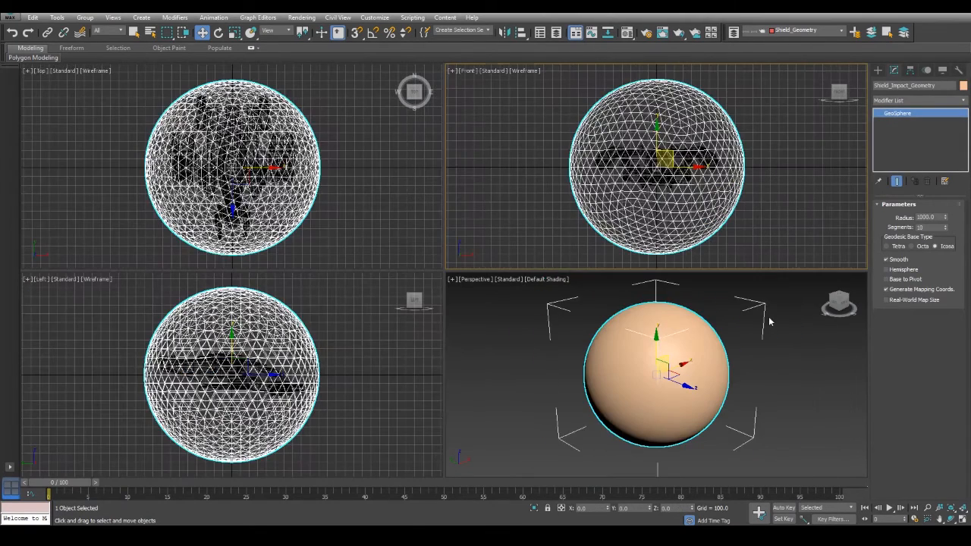
{"action": "left_click", "coordinate": [792, 396]}
{"action": "left_click", "coordinate": [732, 396]}
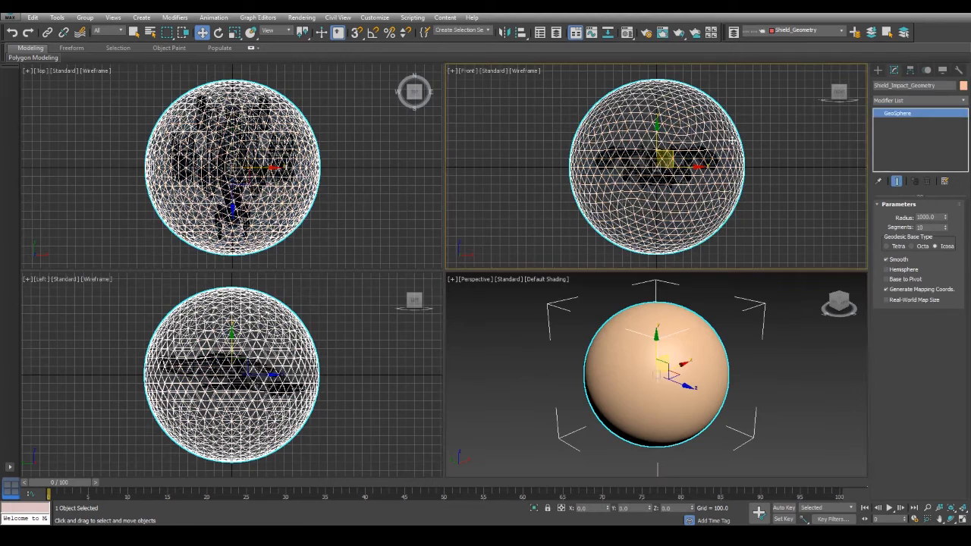
Make the Shield_Impact_Geometry sphere non-renderable in its object properties.
{"action": "right_click", "coordinate": [737, 397]}
{"action": "right_click", "coordinate": [695, 341]}
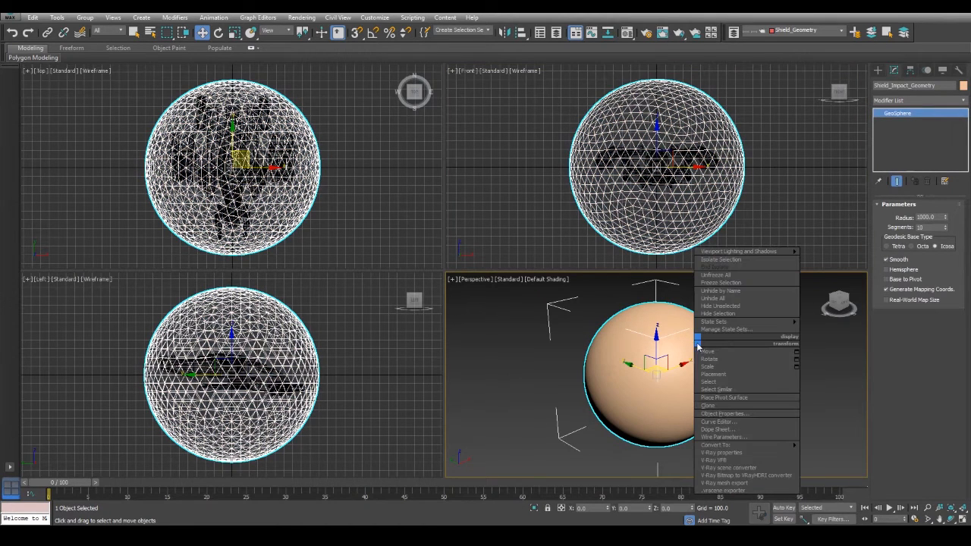
{"action": "left_click", "coordinate": [735, 413]}
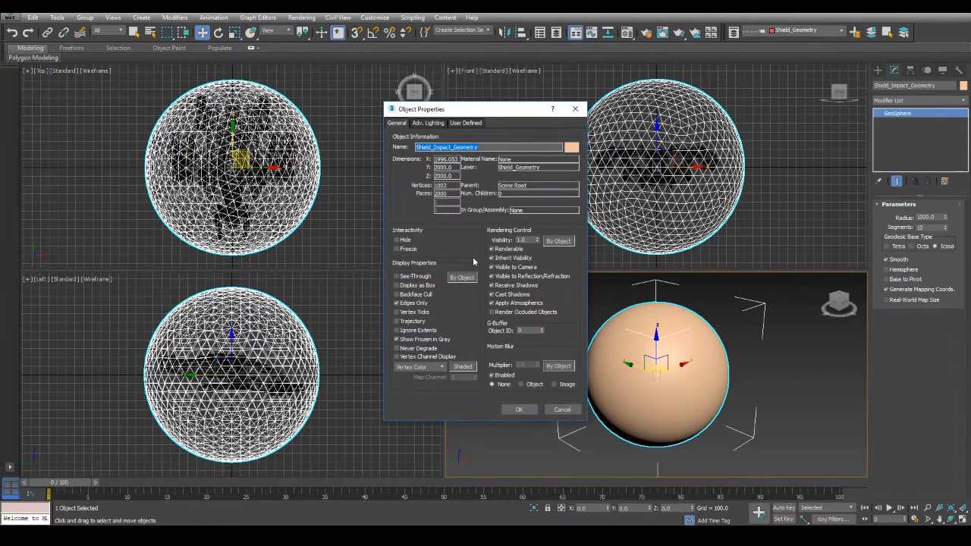
{"action": "left_click", "coordinate": [506, 248]}
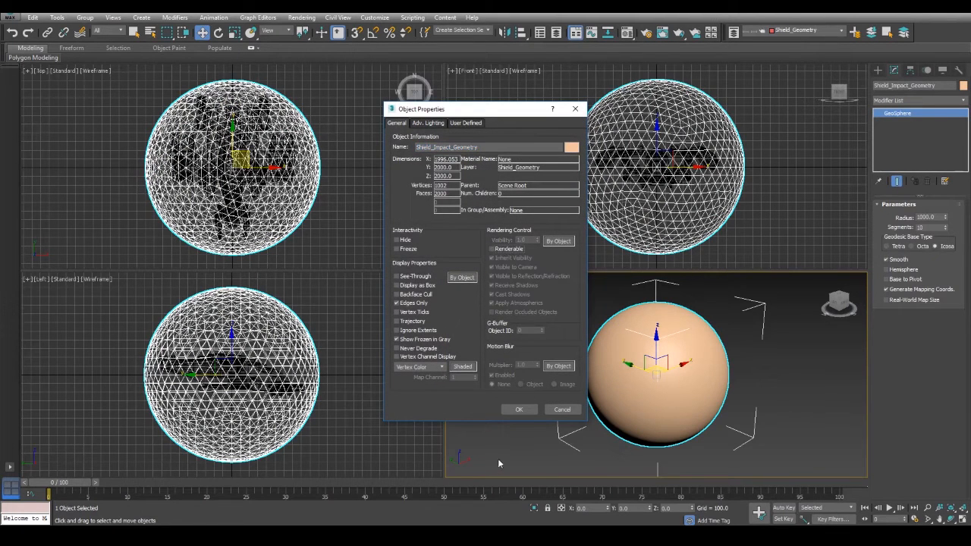
{"action": "left_click", "coordinate": [519, 410]}
{"action": "left_click", "coordinate": [508, 372]}
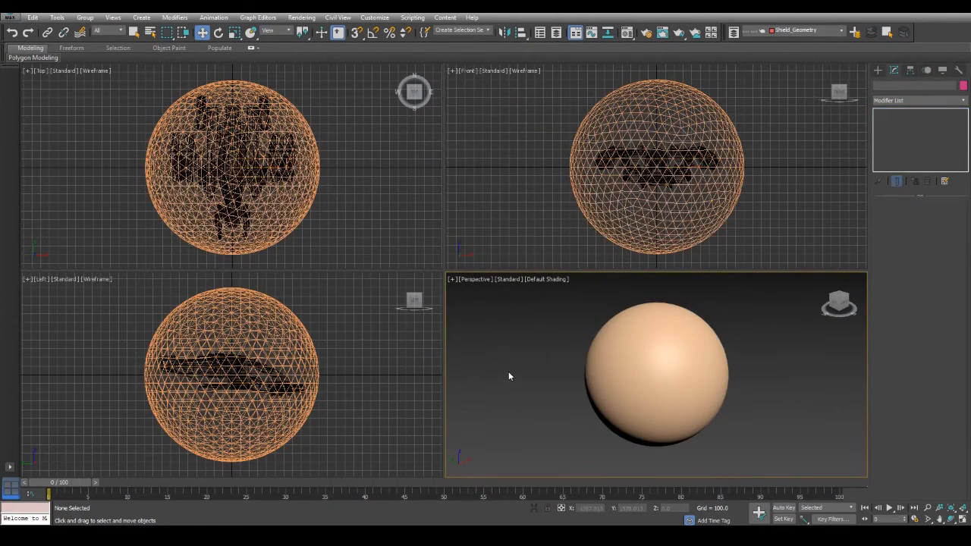
Turn on See-Through display for the Shield_Impact_Geometry sphere so the ship inside can be seen in the Perspective view.
{"action": "left_click", "coordinate": [644, 364]}
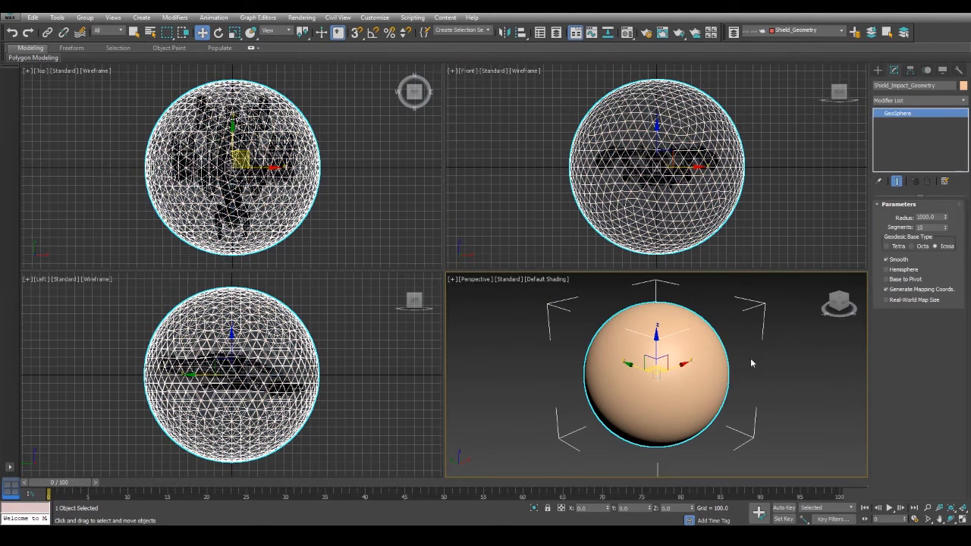
{"action": "right_click", "coordinate": [701, 346]}
{"action": "left_click", "coordinate": [739, 418]}
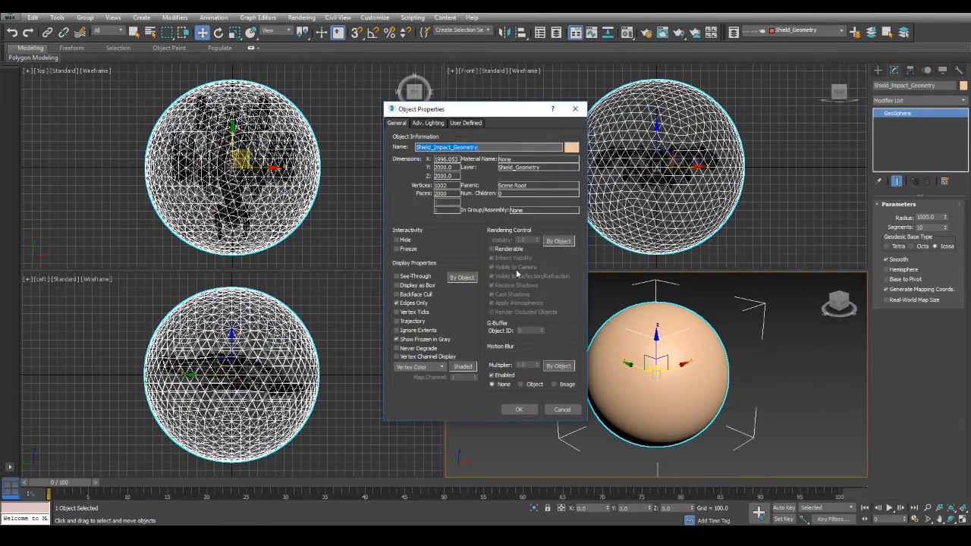
{"action": "left_click", "coordinate": [395, 302]}
{"action": "left_click", "coordinate": [417, 276]}
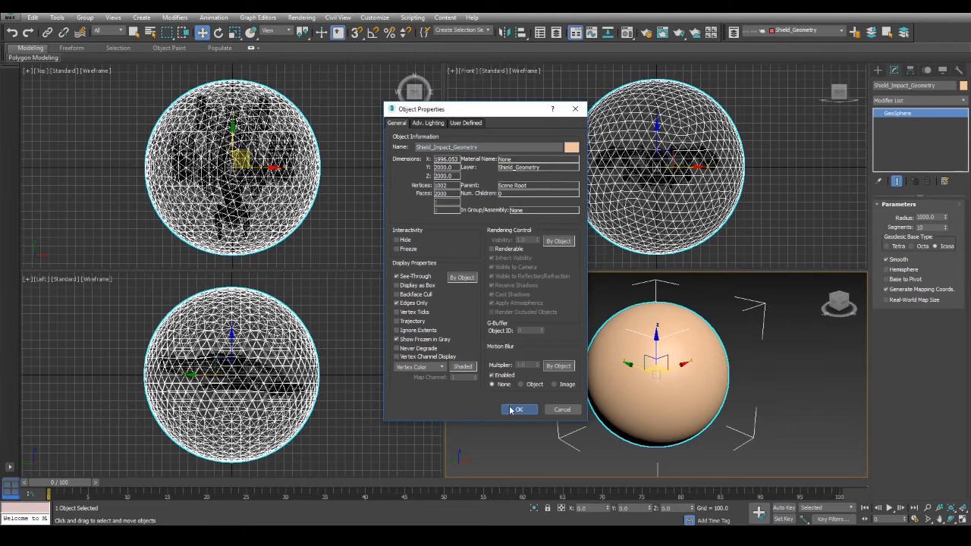
{"action": "left_click", "coordinate": [519, 409]}
{"action": "left_click", "coordinate": [775, 391]}
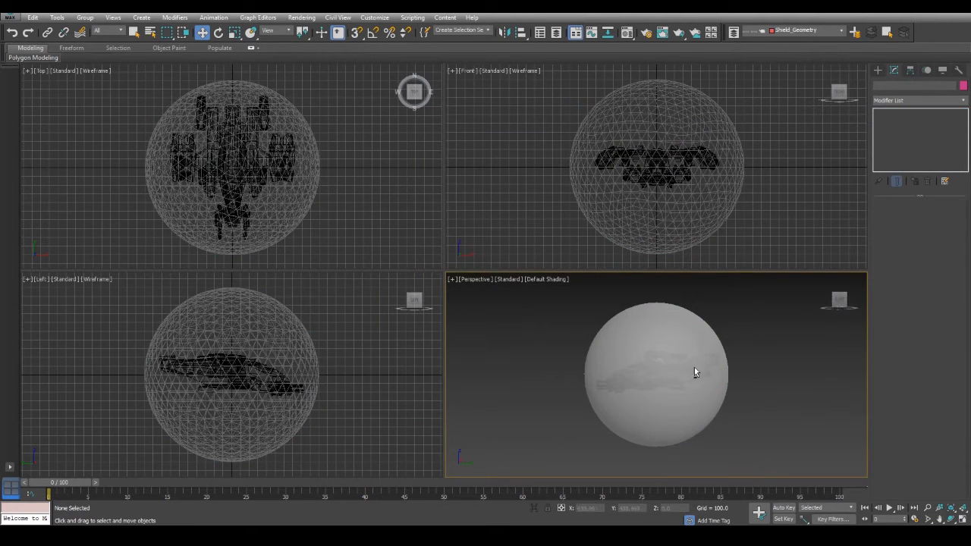
{"action": "scroll", "coordinate": [744, 385], "scroll_direction": "up", "scroll_amount": 3}
{"action": "middle_click_drag", "start_coordinate": [636, 361], "coordinate": [708, 369]}
Make Shield_Particles the current layer.
{"action": "left_click", "coordinate": [725, 354]}
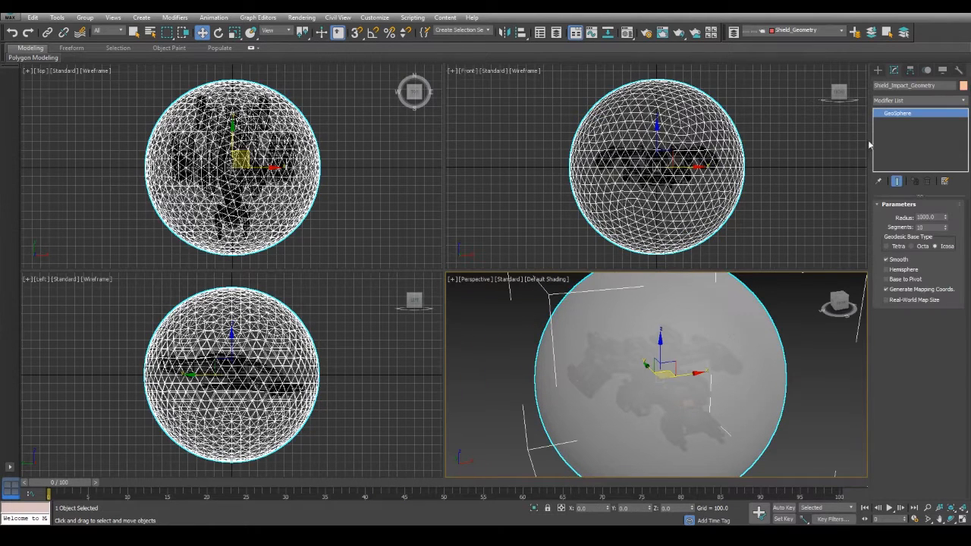
{"action": "left_click", "coordinate": [793, 32]}
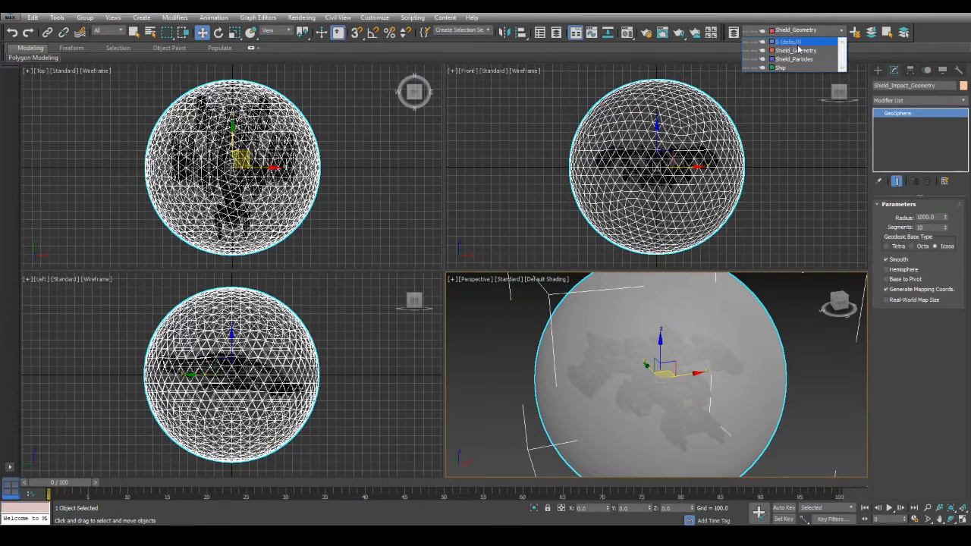
{"action": "left_click", "coordinate": [795, 60]}
Draw a PF Source particle emitter about 1915 long and 2124 wide below the sphere in the Top view.
{"action": "left_click", "coordinate": [877, 69]}
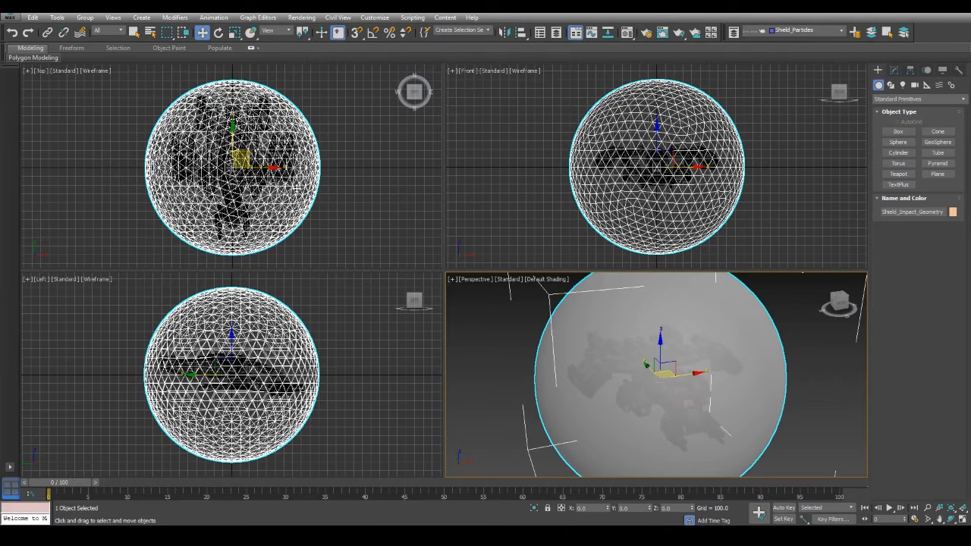
{"action": "scroll", "coordinate": [271, 131], "scroll_direction": "down", "scroll_amount": 2}
{"action": "scroll", "coordinate": [274, 169], "scroll_direction": "down", "scroll_amount": 1}
{"action": "left_click", "coordinate": [409, 183]}
{"action": "left_click", "coordinate": [917, 99]}
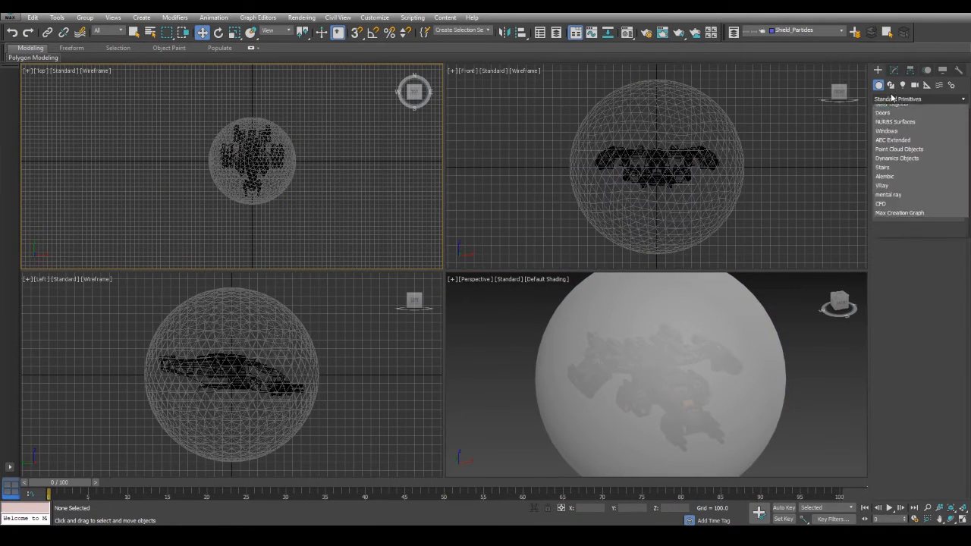
{"action": "left_click", "coordinate": [895, 136]}
{"action": "left_click", "coordinate": [897, 131]}
{"action": "middle_click_drag", "start_coordinate": [403, 201], "coordinate": [342, 188]}
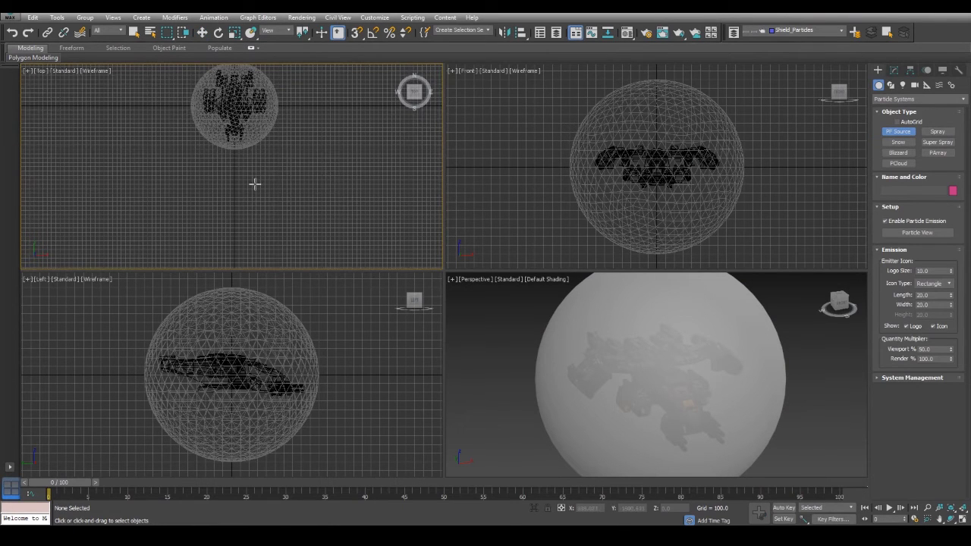
{"action": "left_click_drag", "start_coordinate": [242, 180], "coordinate": [336, 264]}
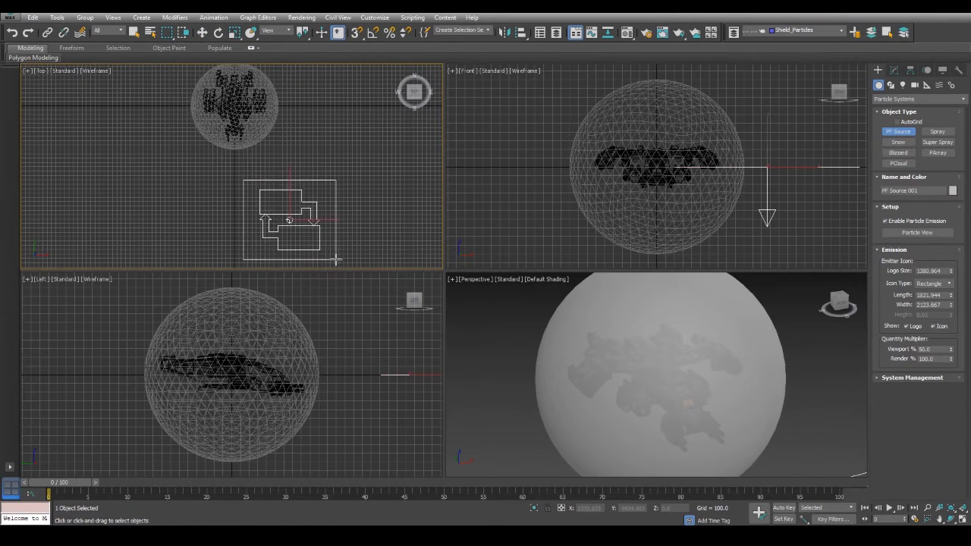
{"action": "left_click", "coordinate": [202, 33]}
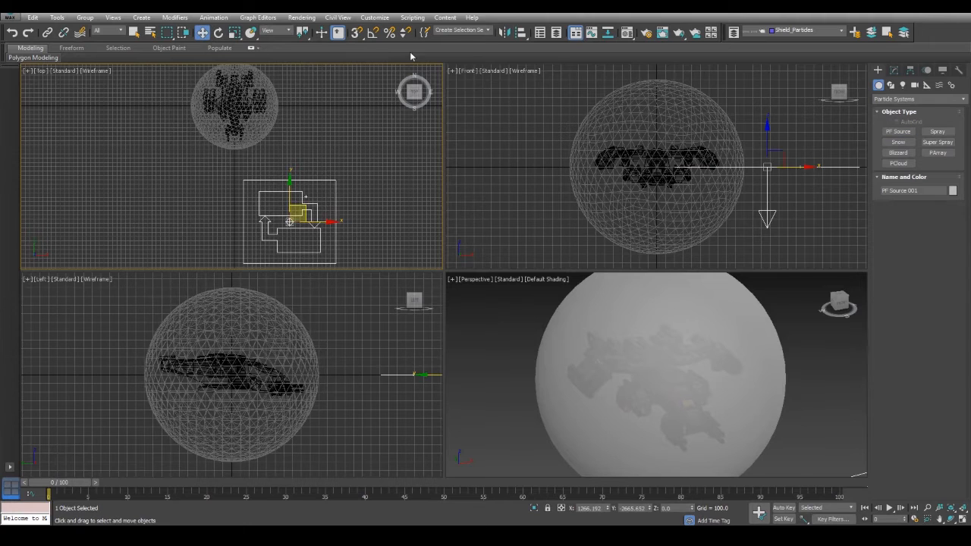
Rename the PF Source as Shield_Impact_System.
{"action": "left_click", "coordinate": [931, 191]}
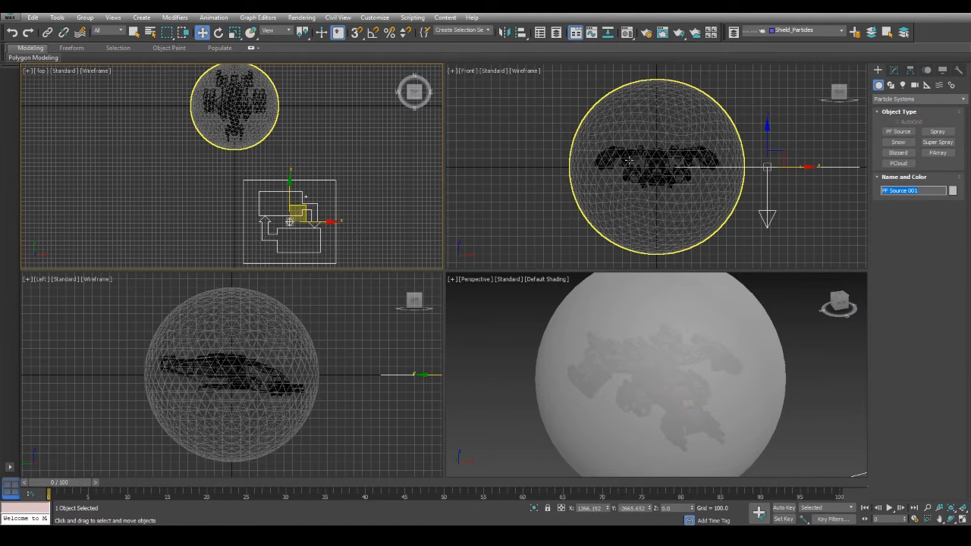
{"action": "type", "text": "Shield_Impact_System"}
{"action": "key", "text": "Return"}
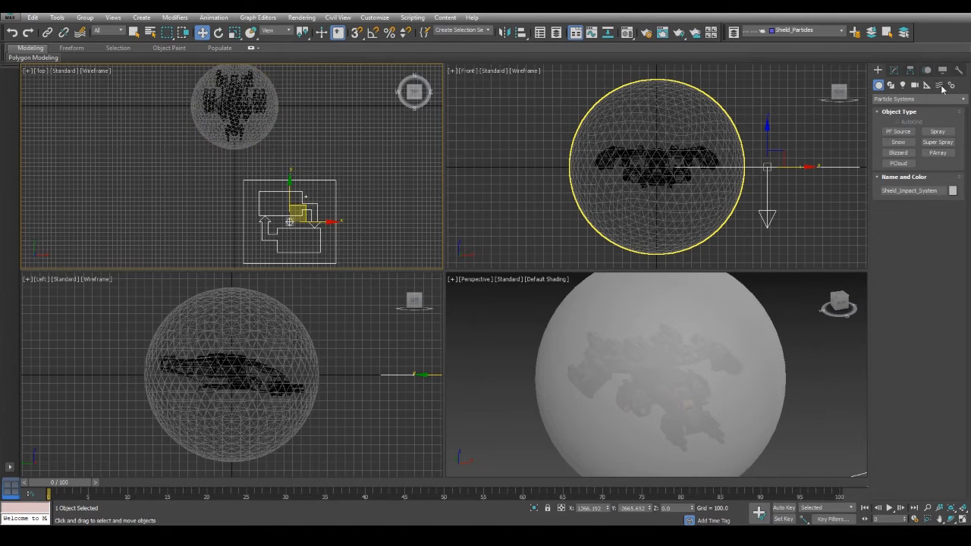
Set the emitter's logo size to 1000, its icon to a Circle of diameter 2000, and the viewport quantity multiplier to 100%.
{"action": "left_click", "coordinate": [893, 70]}
{"action": "double_click", "coordinate": [930, 269]}
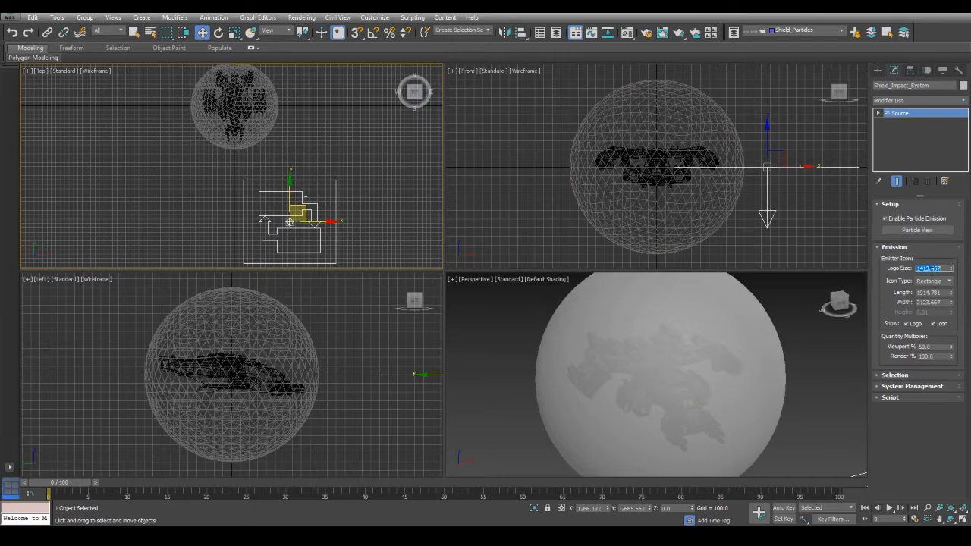
{"action": "type", "text": "1000"}
{"action": "key", "text": "Return"}
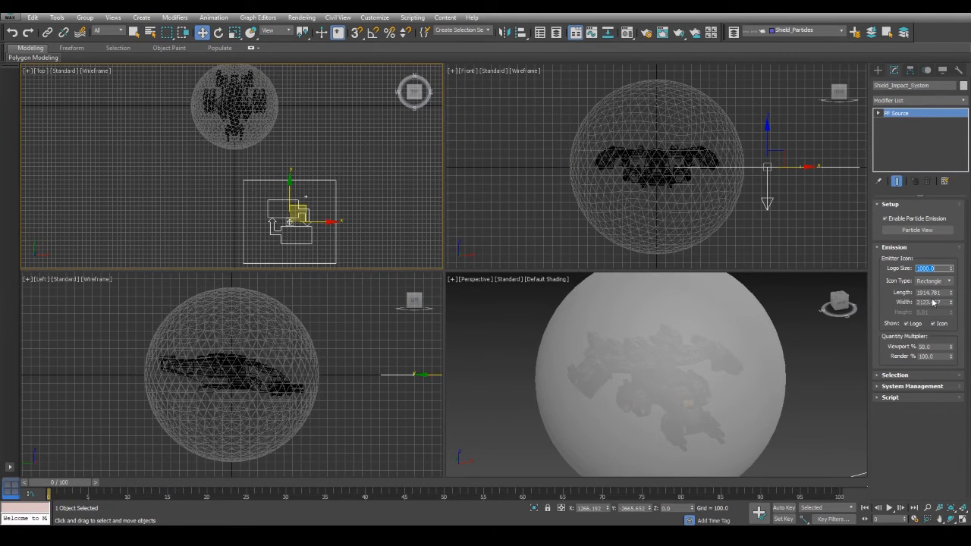
{"action": "left_click", "coordinate": [938, 282]}
{"action": "left_click", "coordinate": [942, 303]}
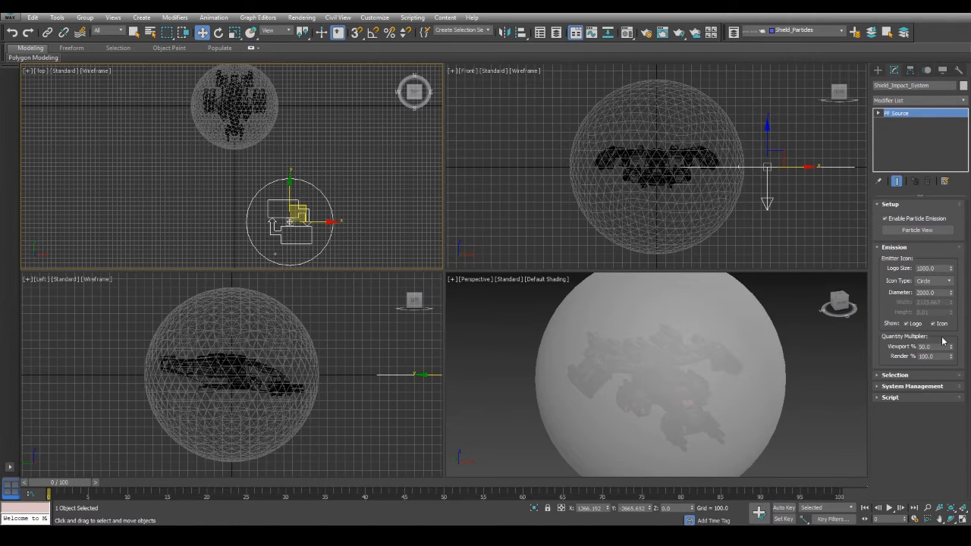
{"action": "double_click", "coordinate": [940, 347]}
{"action": "type", "text": "100"}
{"action": "key", "text": "Return"}
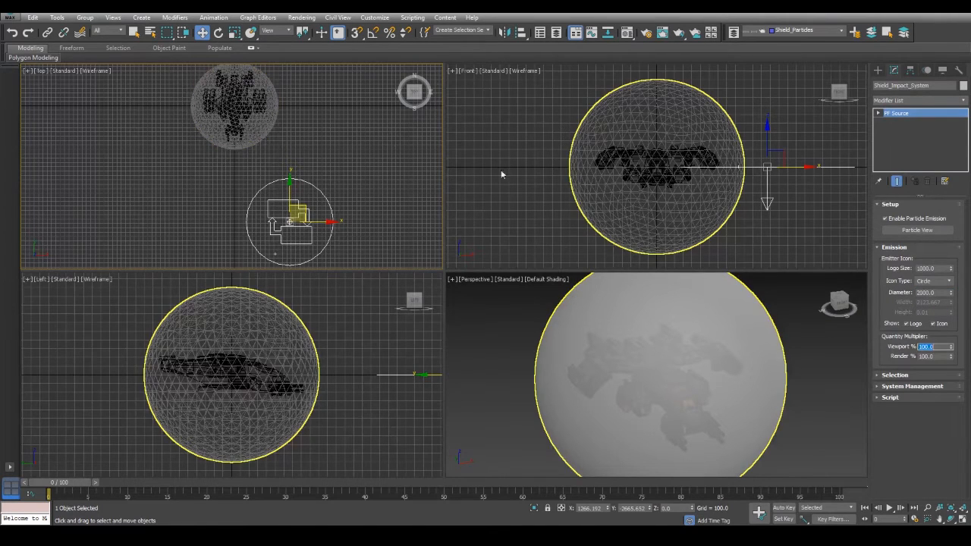
Assign a LookAt Constraint controller to the rotation of Shield_Impact_System.
{"action": "left_click", "coordinate": [911, 71]}
{"action": "left_click", "coordinate": [926, 71]}
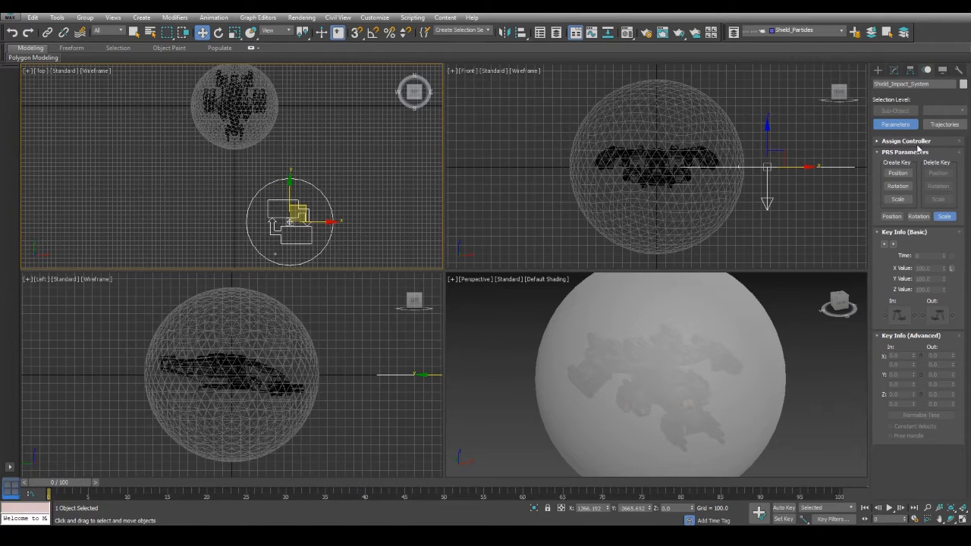
{"action": "left_click", "coordinate": [910, 141]}
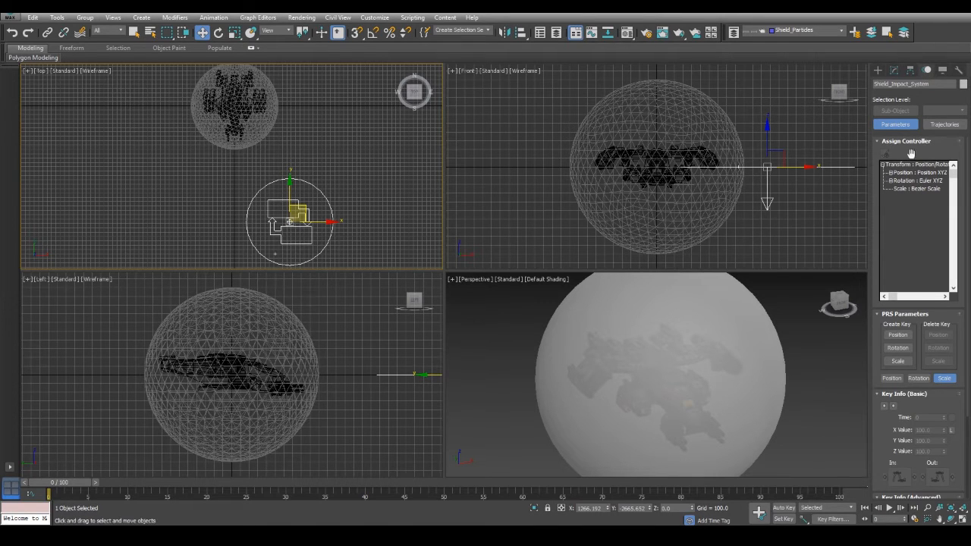
{"action": "left_click", "coordinate": [914, 182]}
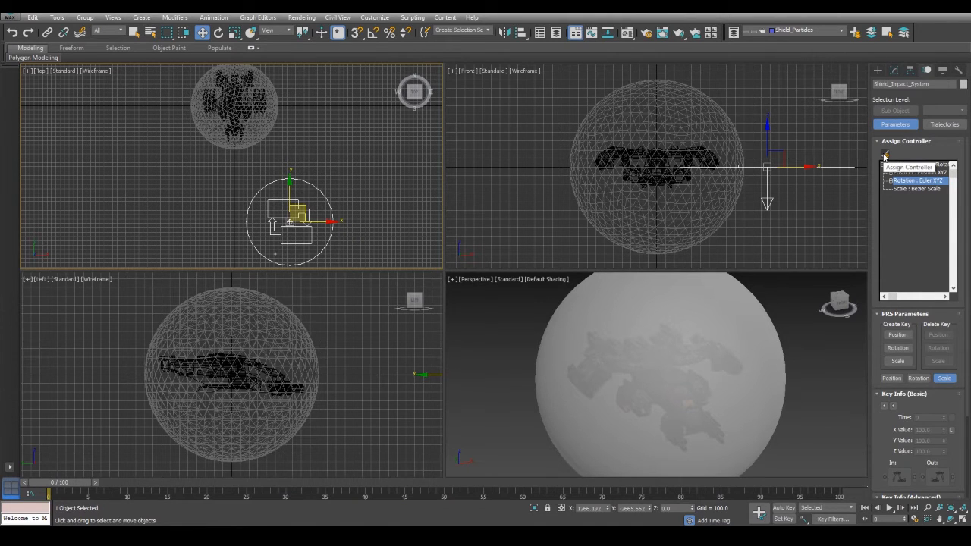
{"action": "left_click", "coordinate": [884, 156]}
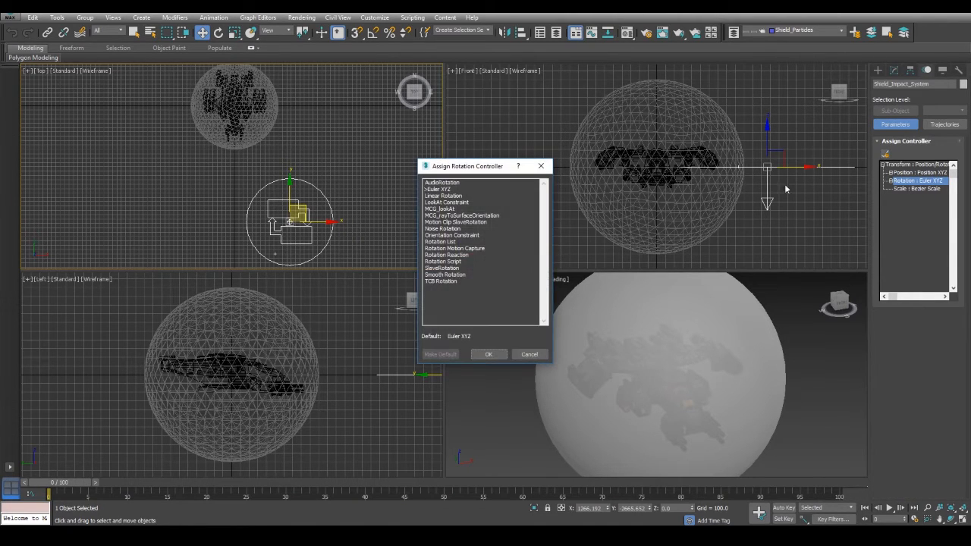
{"action": "left_click_drag", "start_coordinate": [475, 169], "coordinate": [457, 153]}
{"action": "left_click", "coordinate": [440, 188]}
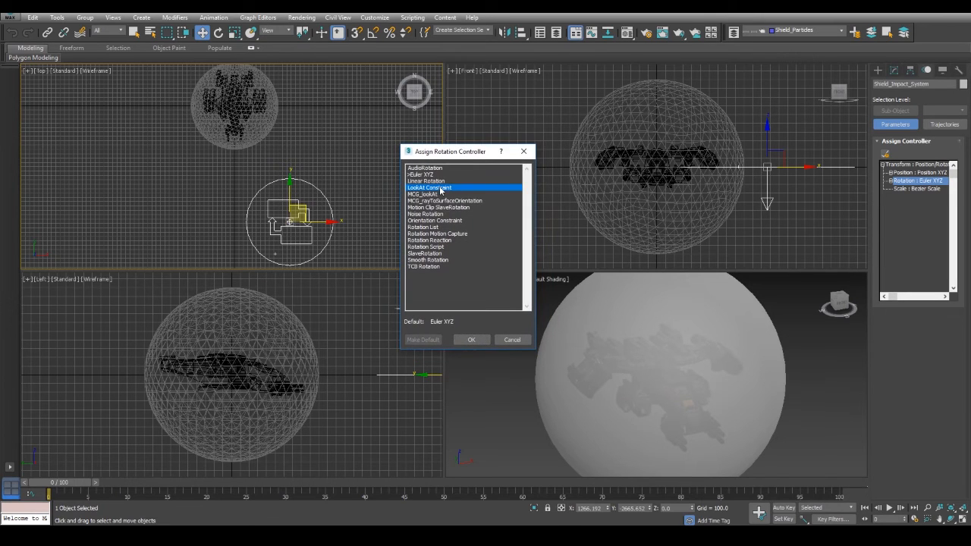
{"action": "left_click", "coordinate": [473, 339]}
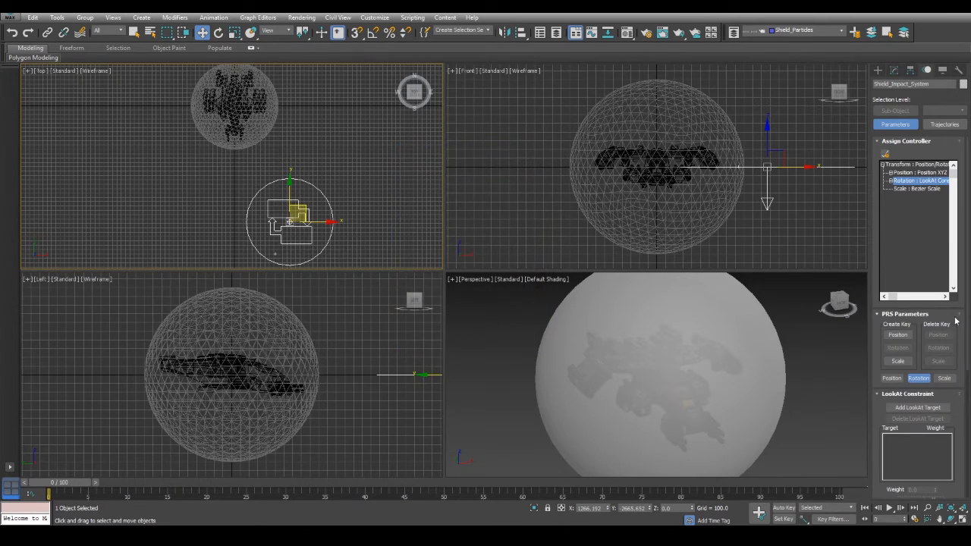
Add the Dropship as the LookAt target of the emitter's rotation constraint.
{"action": "left_click", "coordinate": [940, 408]}
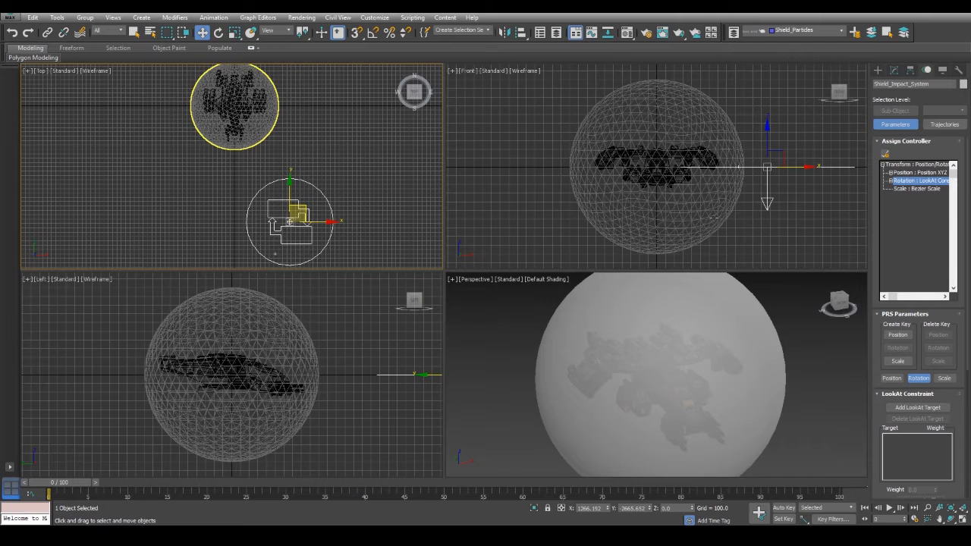
{"action": "left_click", "coordinate": [895, 410]}
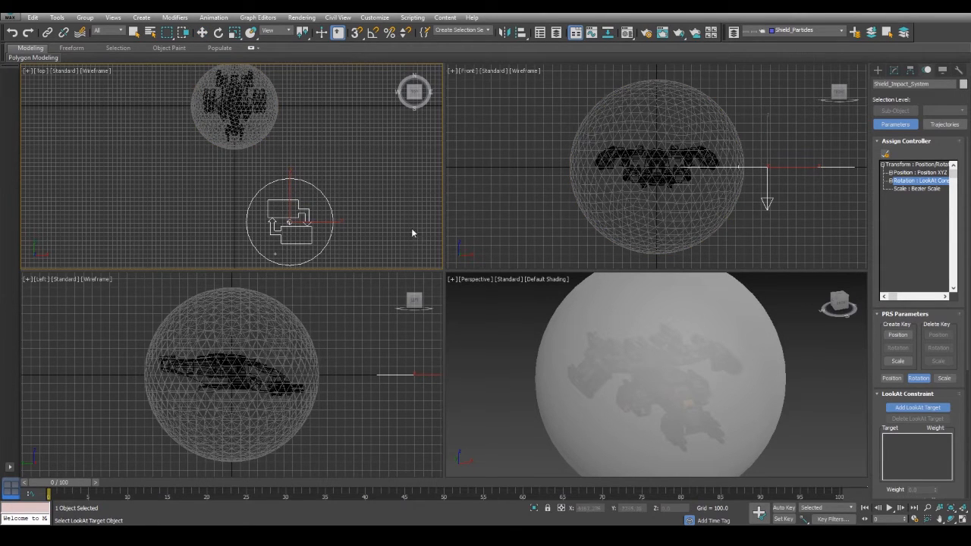
{"action": "key", "text": "h"}
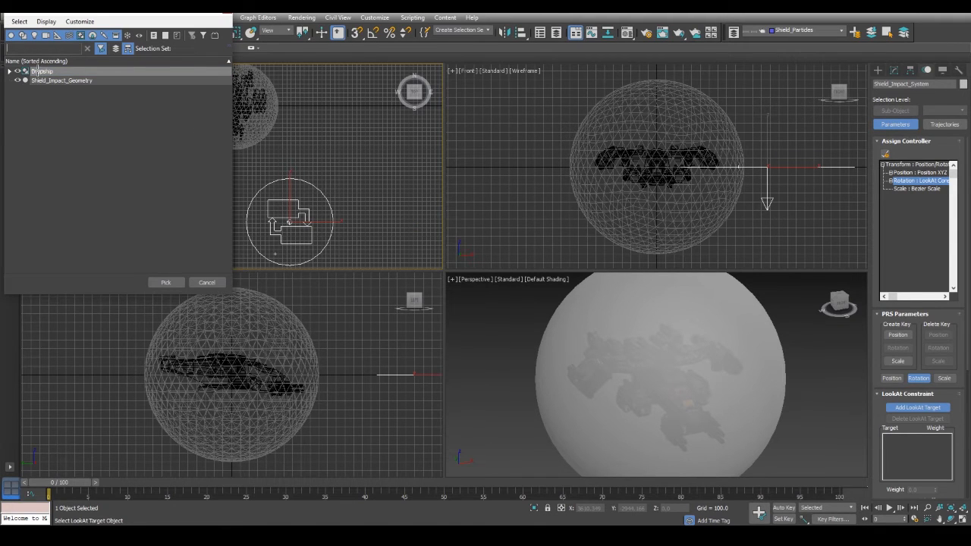
{"action": "double_click", "coordinate": [38, 72]}
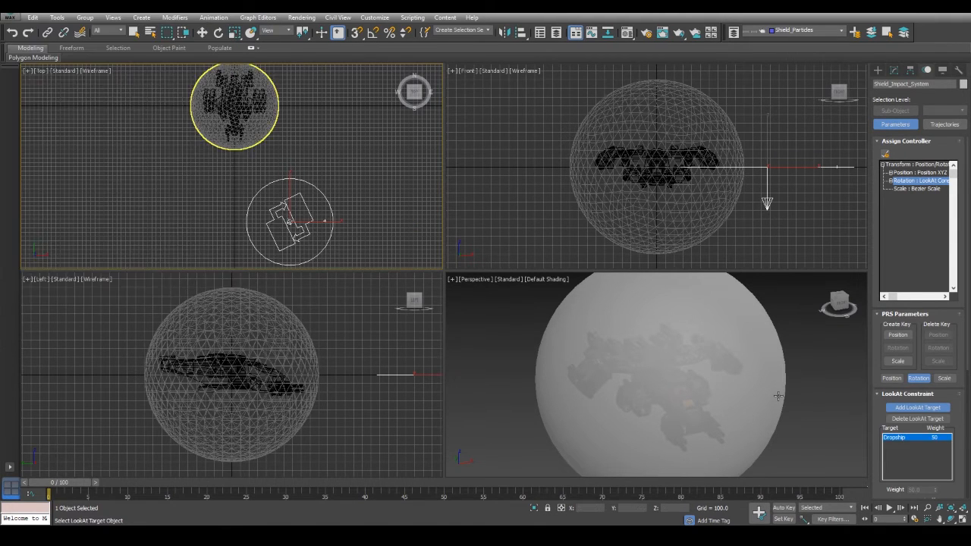
{"action": "left_click", "coordinate": [891, 409]}
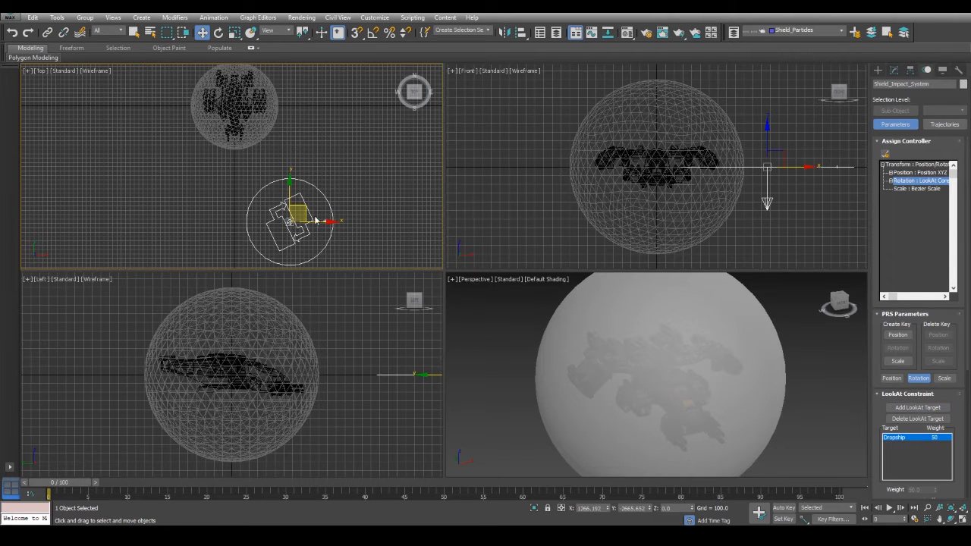
Move the emitter along X to about -1671 and set its LookAt axis to Z with Flip enabled.
{"action": "left_click_drag", "start_coordinate": [323, 219], "coordinate": [197, 235]}
{"action": "left_click_drag", "start_coordinate": [956, 420], "coordinate": [939, 217]}
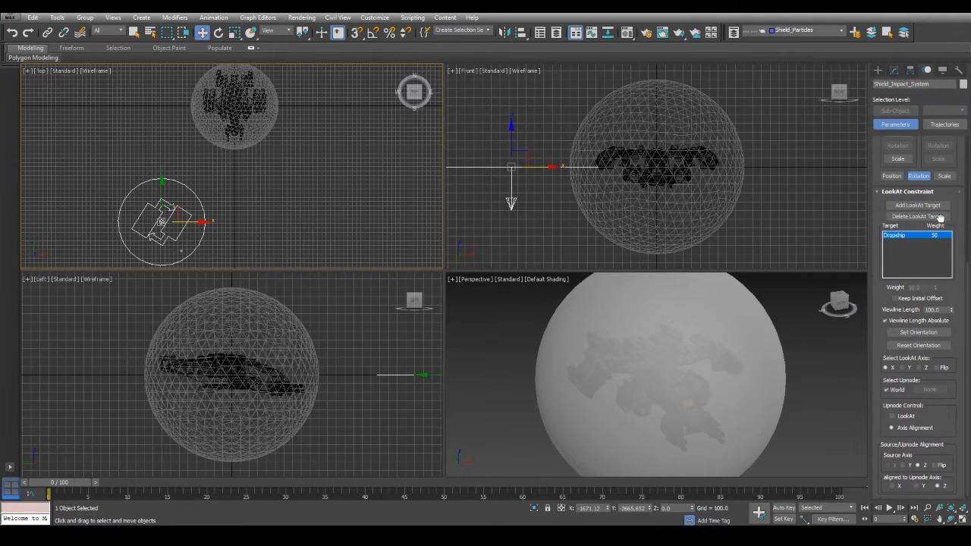
{"action": "left_click", "coordinate": [925, 367]}
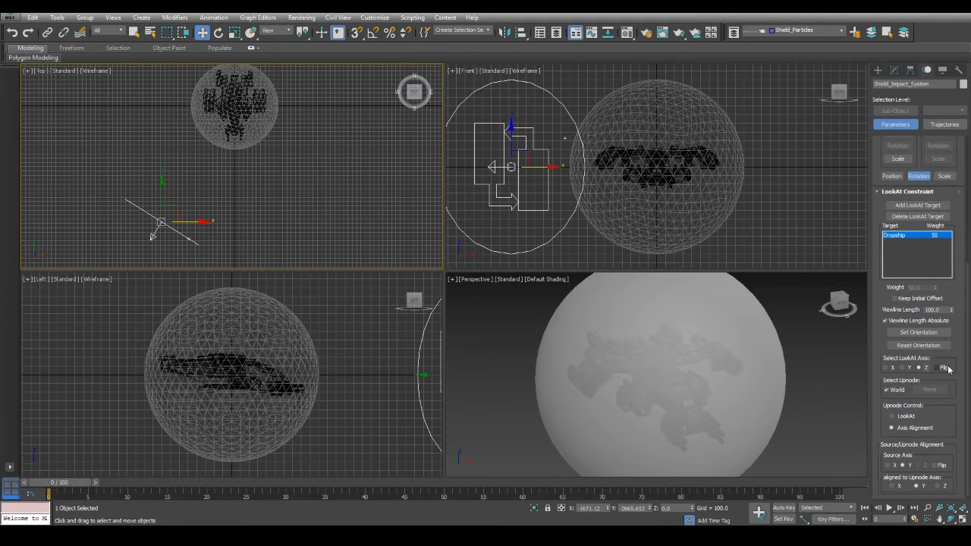
{"action": "left_click", "coordinate": [943, 368]}
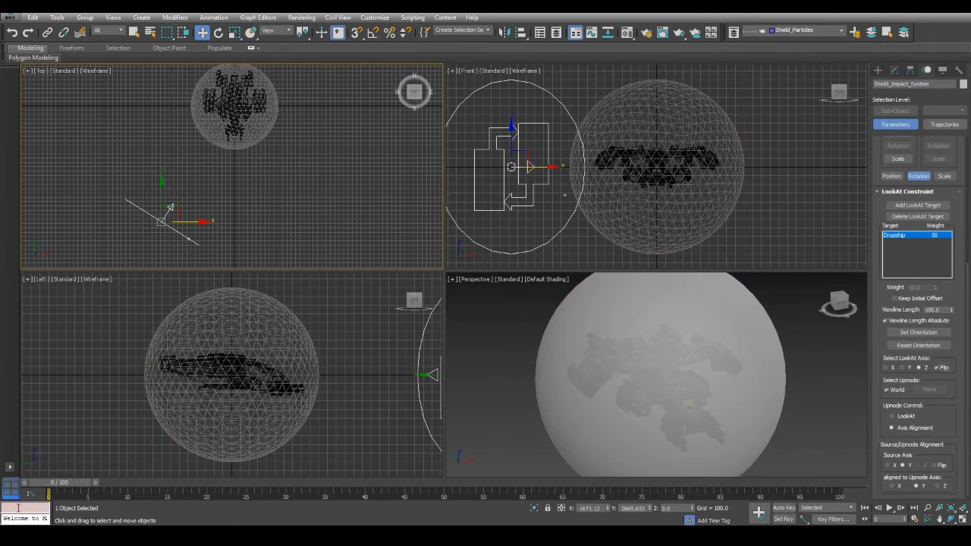
Switch the time display to MM:SS:TICKS and set the animation's end time to 0:5:0.
{"action": "left_click_drag", "start_coordinate": [48, 482], "coordinate": [38, 451]}
{"action": "key", "text": "w"}
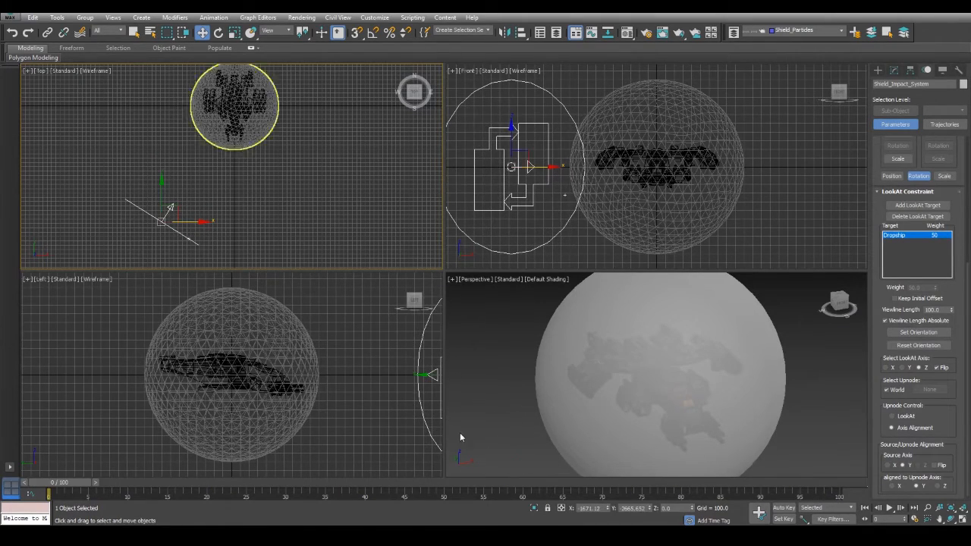
{"action": "left_click", "coordinate": [913, 518]}
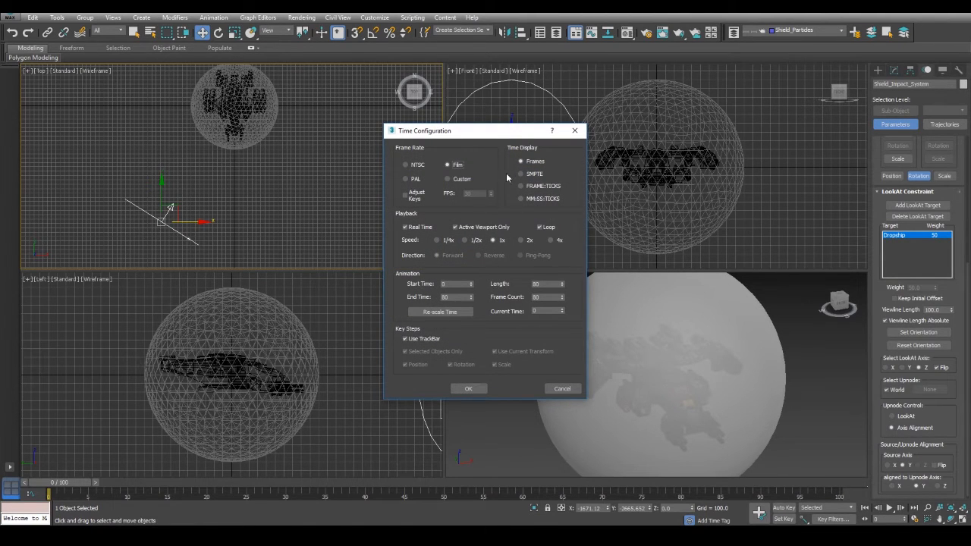
{"action": "left_click", "coordinate": [531, 199]}
{"action": "double_click", "coordinate": [449, 297]}
{"action": "type", "text": "0:5:1600"}
{"action": "key", "text": "Return"}
{"action": "key", "text": "BackSpace"}
{"action": "key", "text": "BackSpace"}
{"action": "key", "text": "BackSpace"}
{"action": "key", "text": "BackSpace"}
{"action": "type", "text": "0"}
{"action": "key", "text": "Return"}
Return the time display to Frames and apply the time configuration.
{"action": "left_click", "coordinate": [535, 162]}
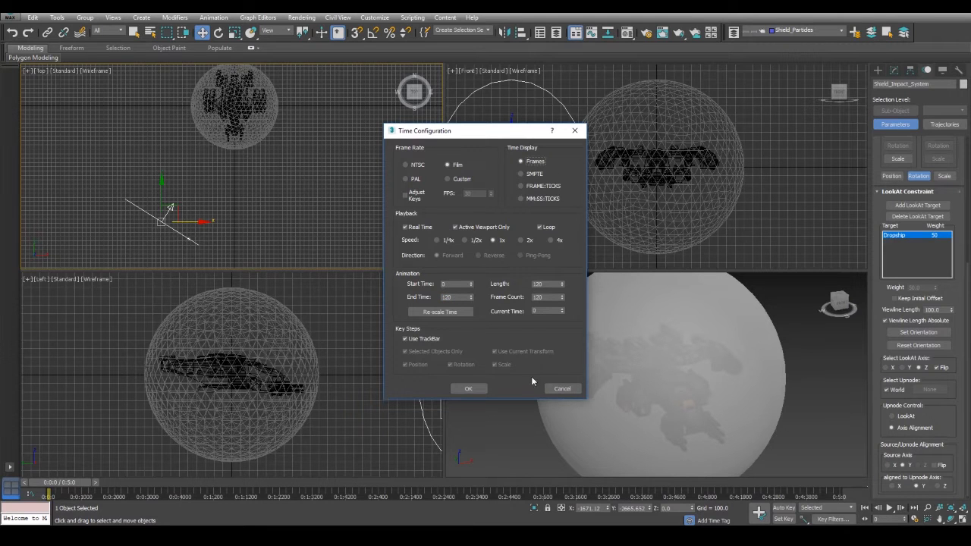
{"action": "left_click", "coordinate": [469, 389]}
{"action": "mouse_move", "coordinate": [61, 488]}
{"action": "left_mouse_down"}
{"action": "mouse_move", "coordinate": [824, 483]}
{"action": "mouse_move", "coordinate": [60, 482]}
{"action": "left_mouse_up"}
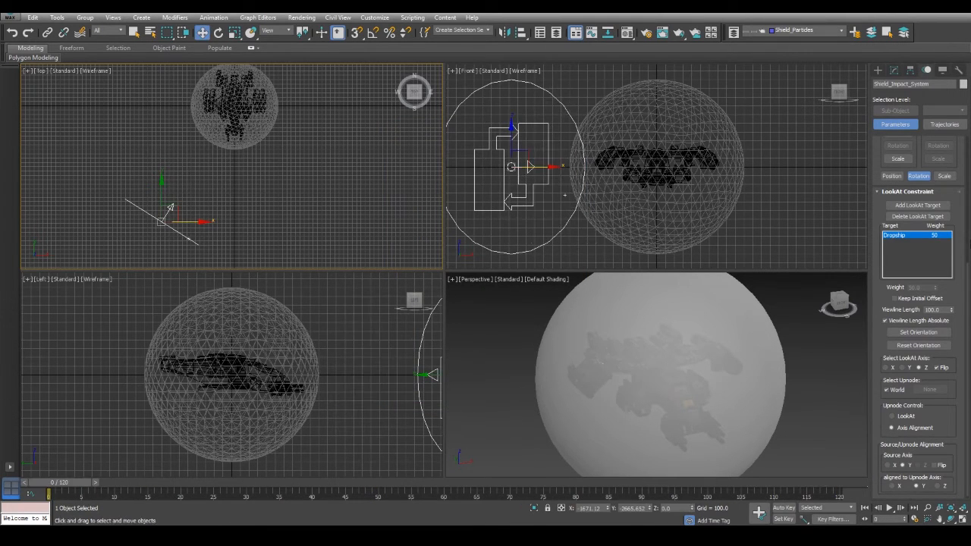
In the particle flow of Shield_Impact_System, set the location of Position Icon 001 to Pivot.
{"action": "left_click", "coordinate": [894, 70]}
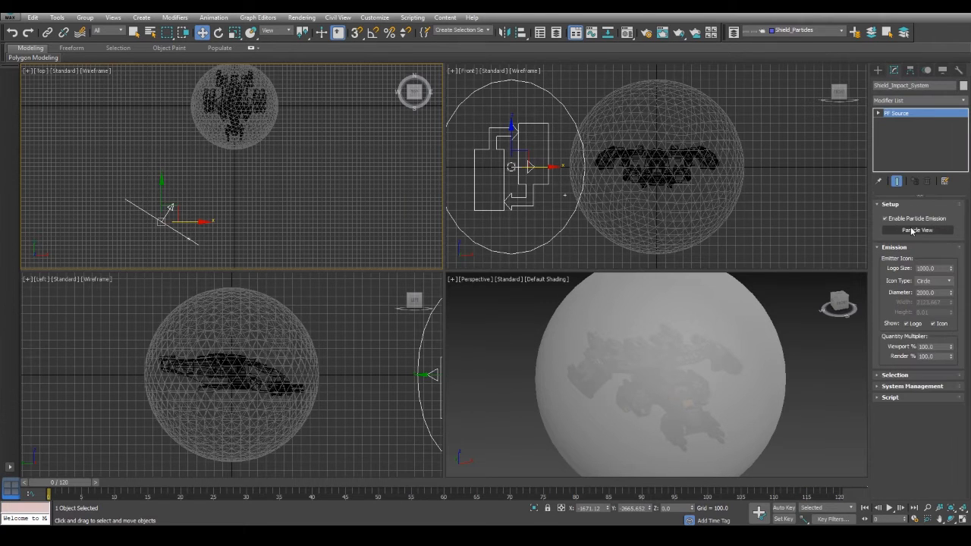
{"action": "left_click", "coordinate": [912, 230]}
{"action": "left_click", "coordinate": [394, 151]}
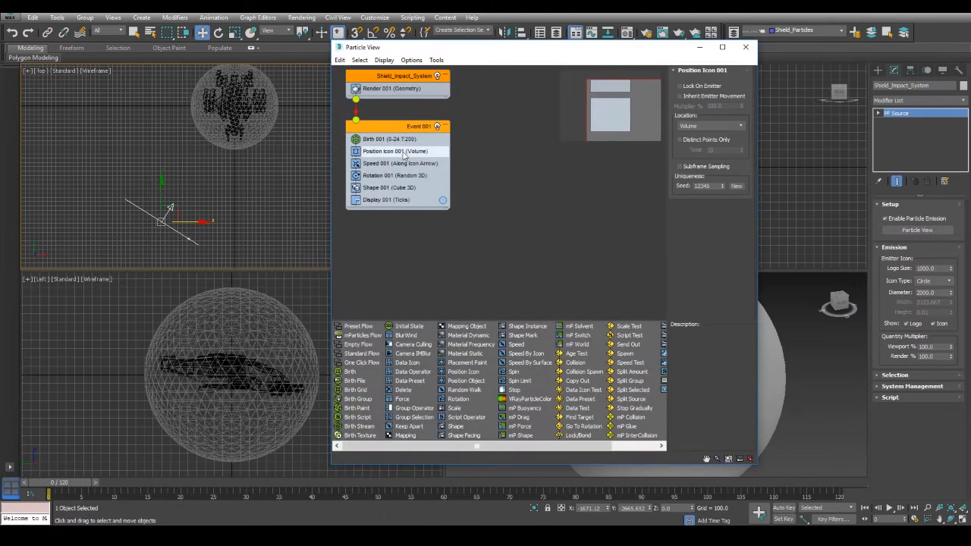
{"action": "left_click", "coordinate": [692, 125]}
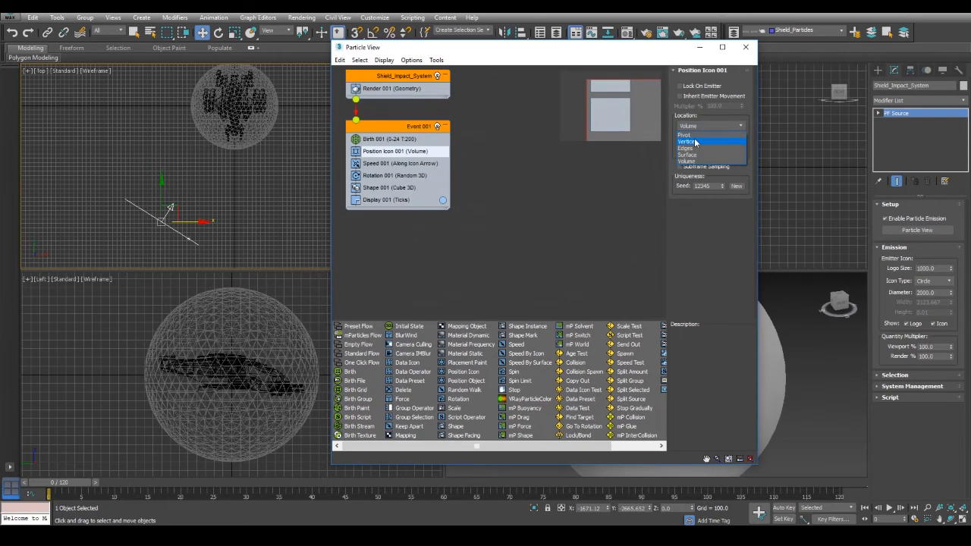
{"action": "left_click", "coordinate": [695, 136]}
{"action": "left_click_drag", "start_coordinate": [72, 483], "coordinate": [19, 398]}
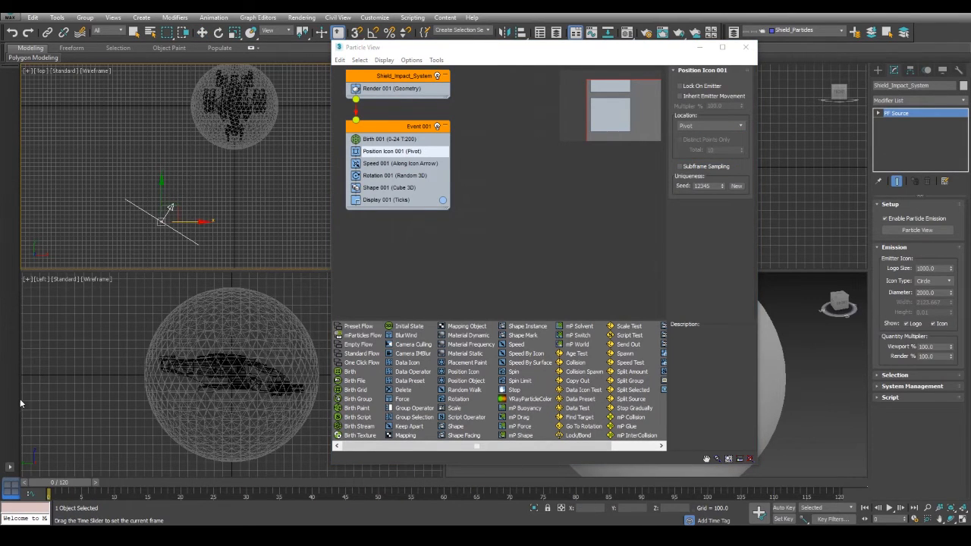
Delete the Rotation 001 and Shape 001 operators from Event 001.
{"action": "left_click", "coordinate": [379, 176]}
{"action": "right_click", "coordinate": [378, 176]}
{"action": "left_click", "coordinate": [395, 296]}
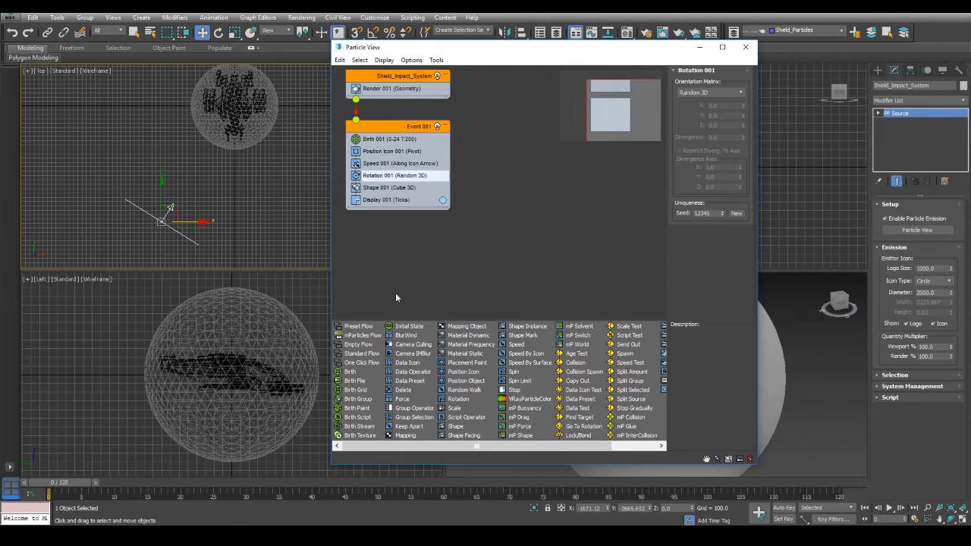
{"action": "right_click", "coordinate": [401, 175]}
{"action": "left_click", "coordinate": [427, 260]}
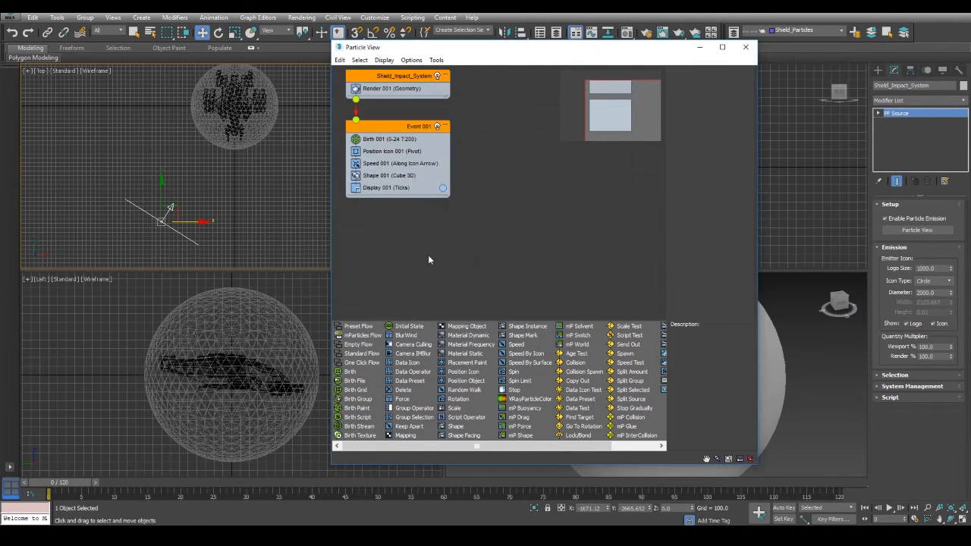
Rename Event 001 as Shield_Impact_Generator.
{"action": "left_click", "coordinate": [417, 127]}
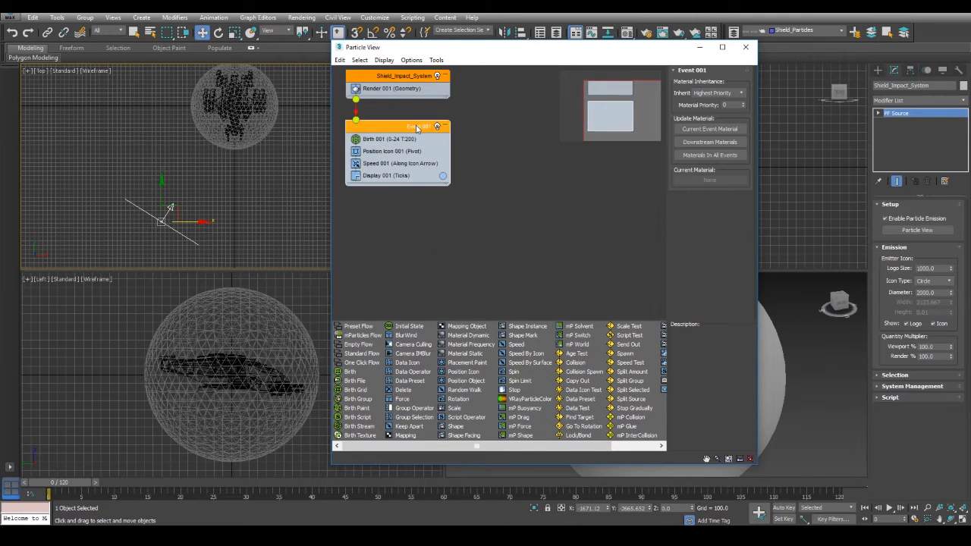
{"action": "right_click", "coordinate": [416, 127]}
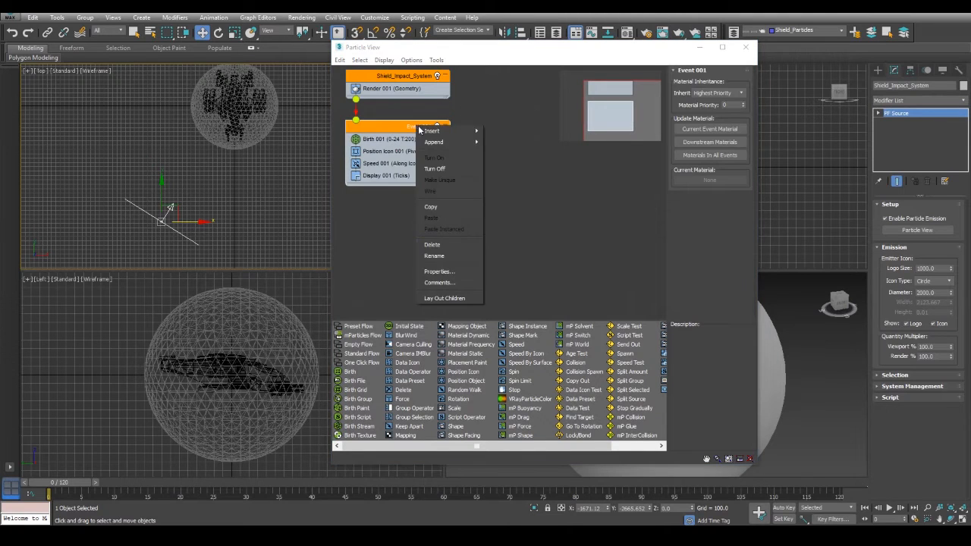
{"action": "left_click", "coordinate": [429, 254]}
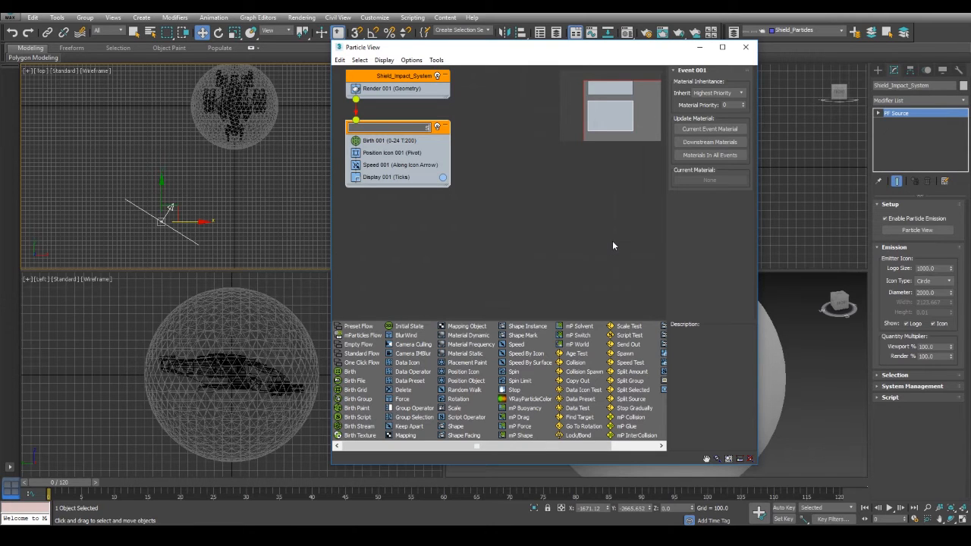
{"action": "type", "text": "Shield_Impact_C"}
{"action": "type", "text": "enerator"}
{"action": "key", "text": "Return"}
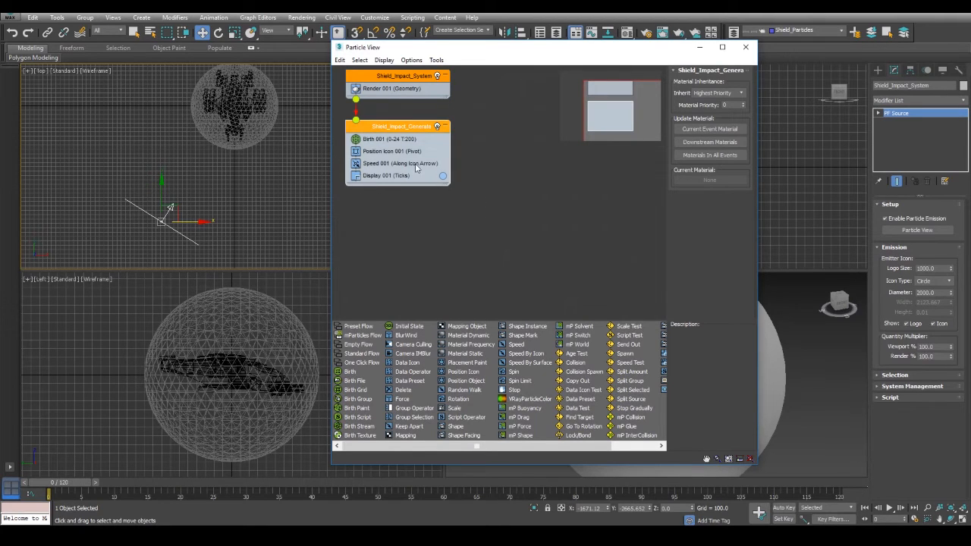
{"action": "left_click", "coordinate": [514, 140]}
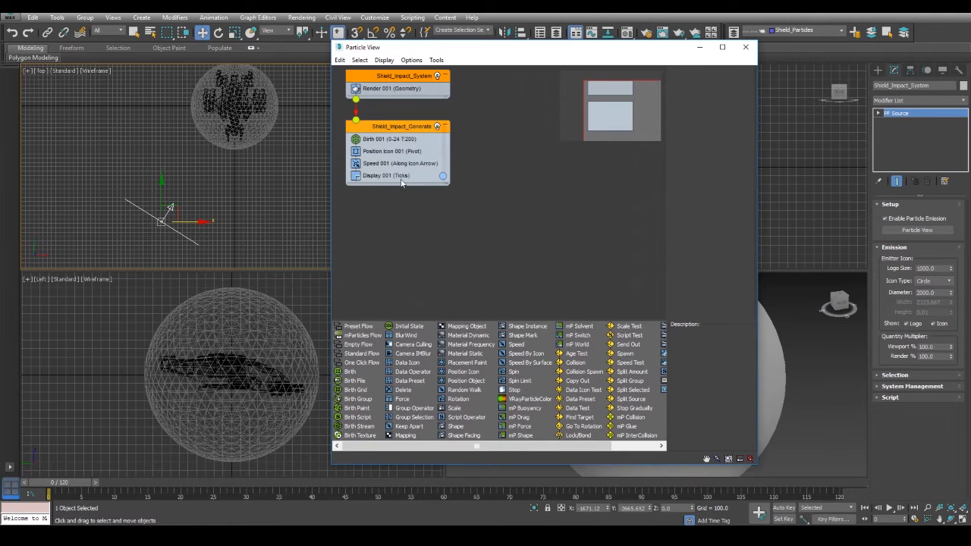
Set the Birth 001 operator to an amount of 3 particles with Emit Stop at frame 48.
{"action": "left_click", "coordinate": [377, 163]}
{"action": "left_click_drag", "start_coordinate": [735, 86], "coordinate": [503, 59]}
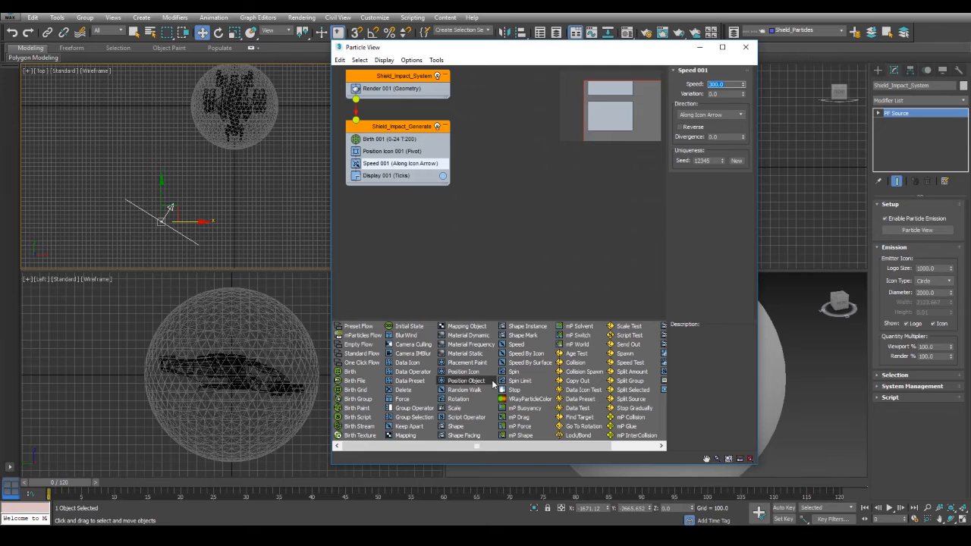
{"action": "left_click", "coordinate": [380, 141]}
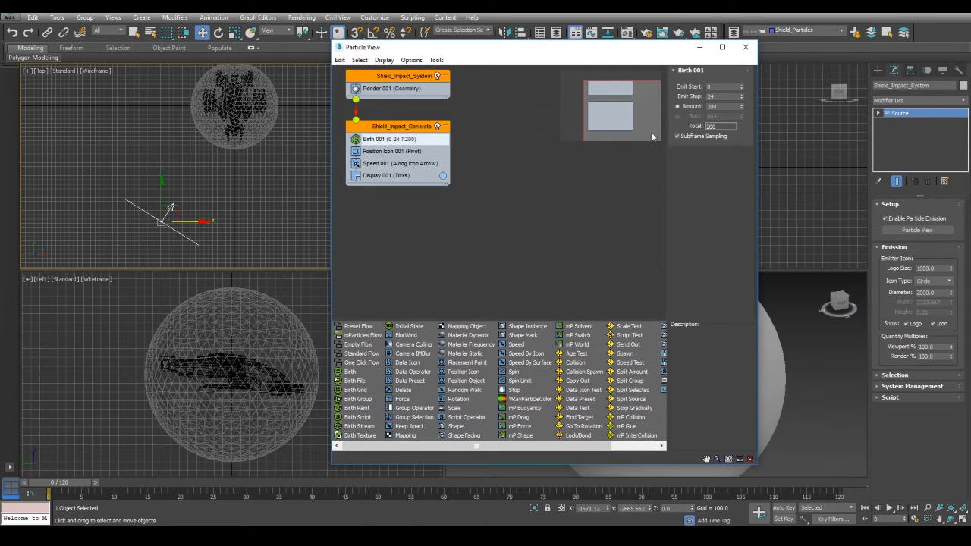
{"action": "double_click", "coordinate": [725, 106]}
{"action": "left_click_drag", "start_coordinate": [50, 489], "coordinate": [514, 506]}
{"action": "left_click", "coordinate": [724, 96]}
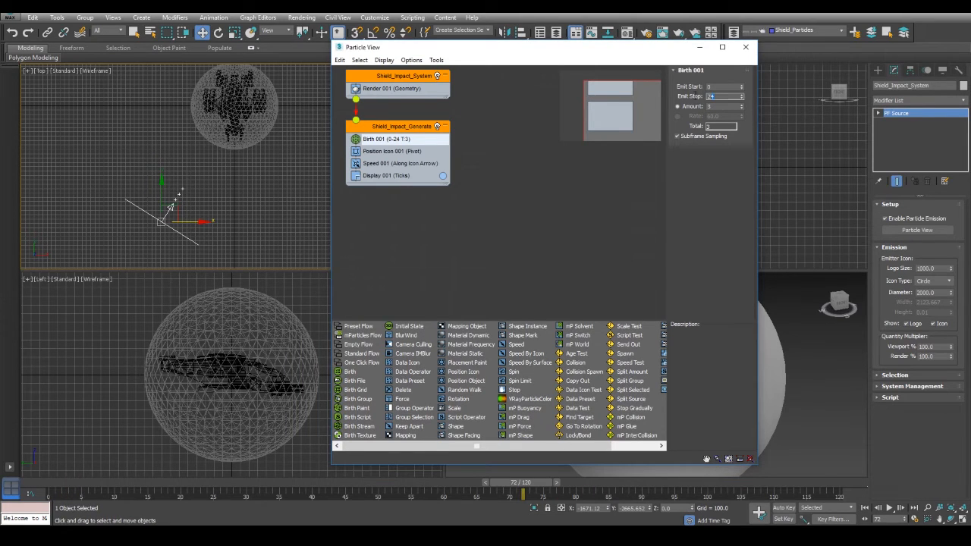
{"action": "type", "text": "4"}
{"action": "left_click", "coordinate": [388, 151]}
Set the Speed 001 operator's speed to 1000 and play the animation from the start to check the particle motion.
{"action": "left_click", "coordinate": [390, 160]}
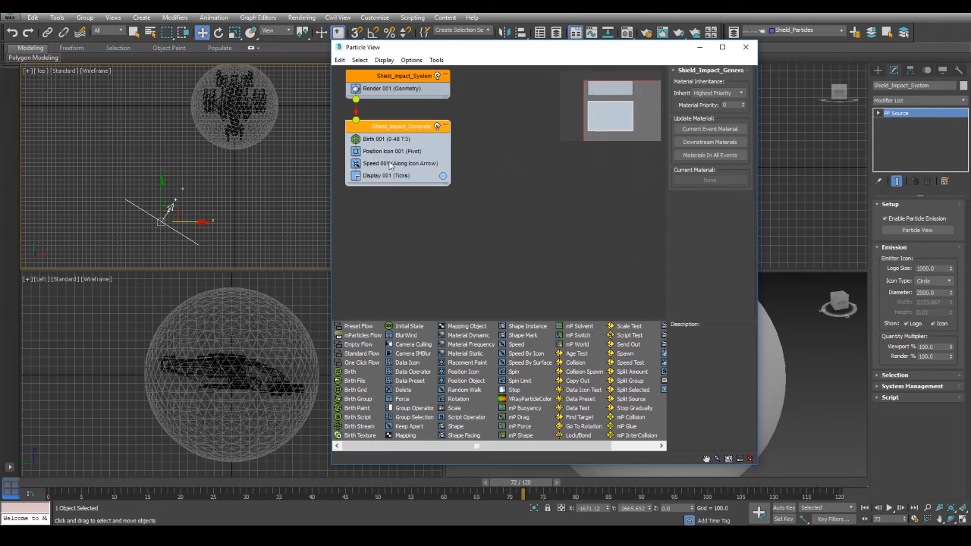
{"action": "left_click", "coordinate": [390, 164]}
{"action": "double_click", "coordinate": [725, 84]}
{"action": "type", "text": "1000"}
{"action": "key", "text": "Return"}
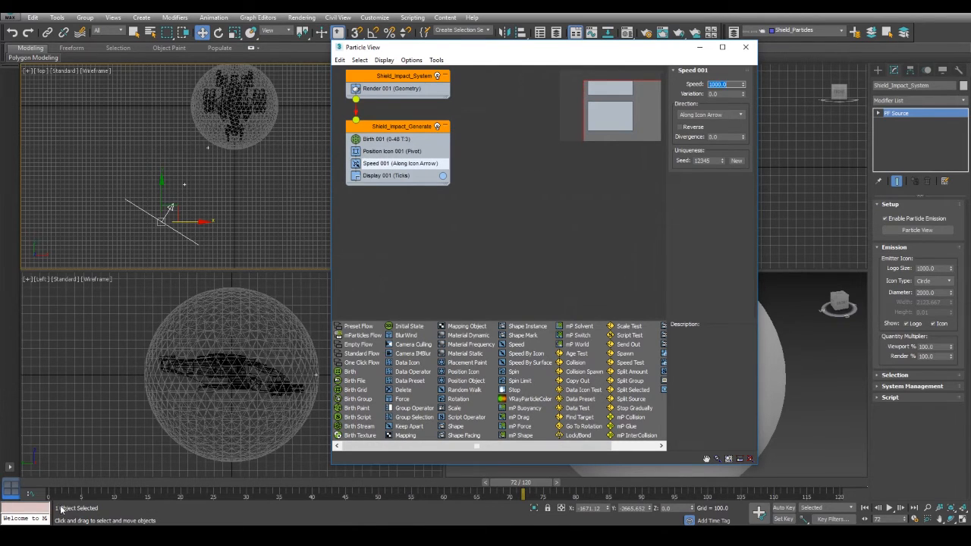
{"action": "mouse_move", "coordinate": [44, 478]}
{"action": "left_mouse_down"}
{"action": "mouse_move", "coordinate": [427, 461]}
{"action": "mouse_move", "coordinate": [34, 474]}
{"action": "left_mouse_up"}
{"action": "left_click", "coordinate": [889, 508]}
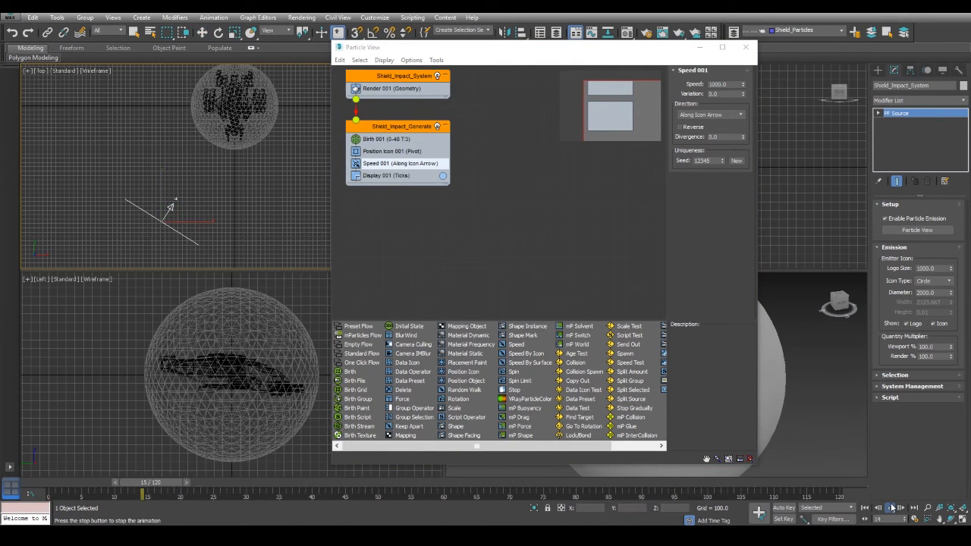
{"action": "left_click", "coordinate": [893, 507]}
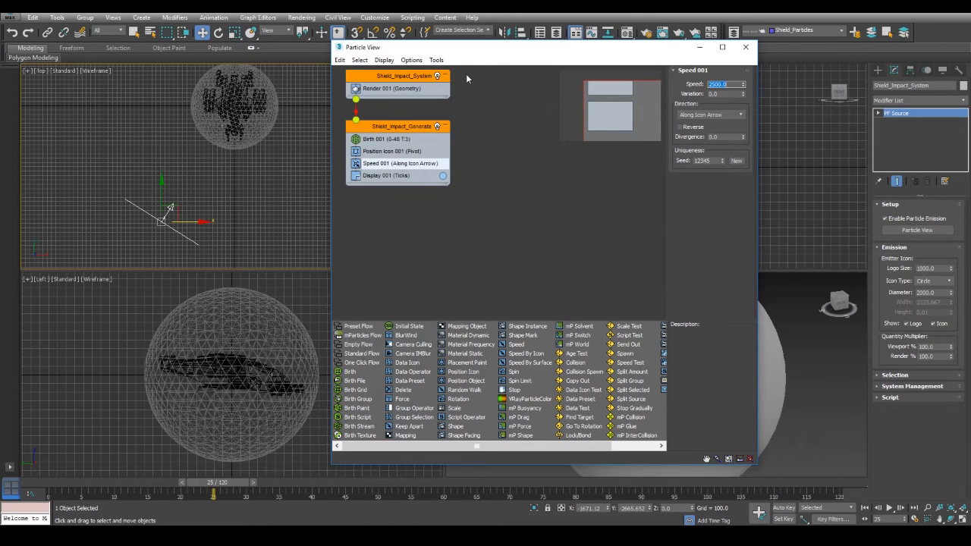
Raise the particle speed to 2500 and replay the animation from the first frame.
{"action": "left_click", "coordinate": [865, 508]}
{"action": "left_click", "coordinate": [890, 507]}
{"action": "left_click", "coordinate": [889, 507]}
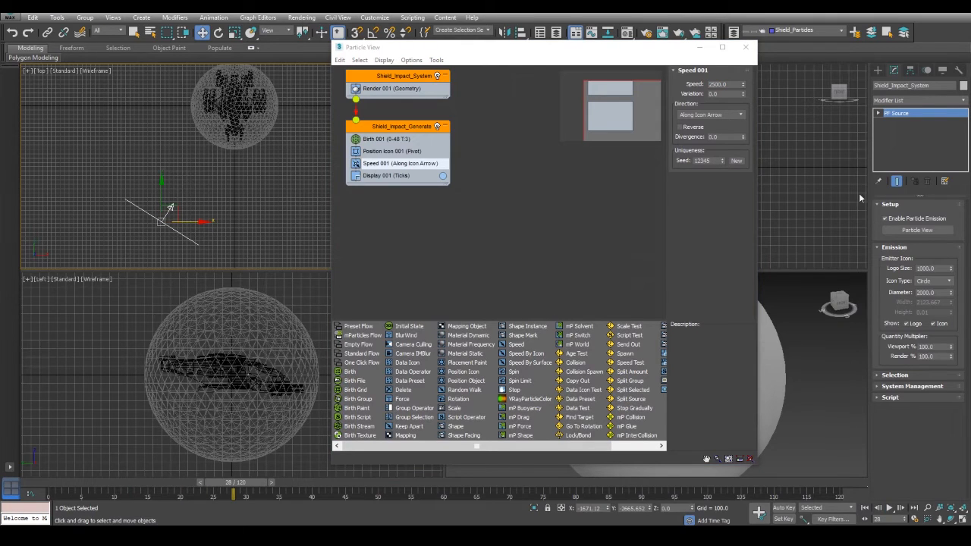
Set the Speed 001 operator's speed to 5000 and replay the animation from the first frame.
{"action": "left_click_drag", "start_coordinate": [736, 87], "coordinate": [408, 44]}
{"action": "type", "text": "5000"}
{"action": "key", "text": "Return"}
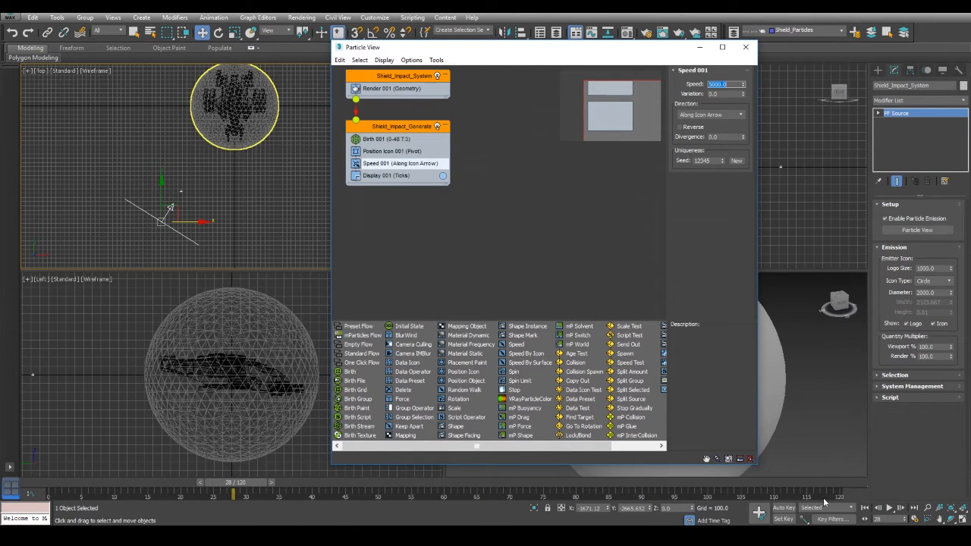
{"action": "left_click", "coordinate": [865, 507]}
{"action": "left_click", "coordinate": [896, 509]}
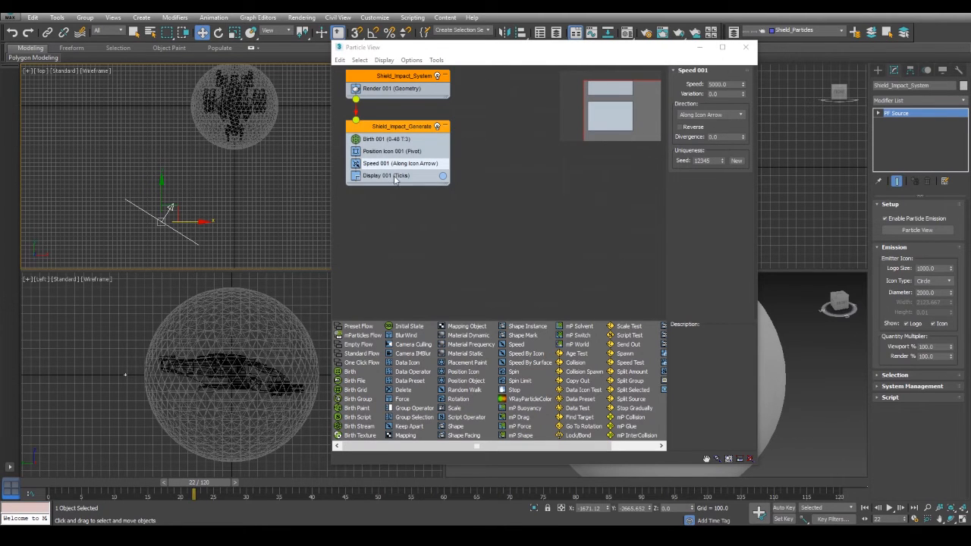
Add a Collision Spawn test between the Speed and Display operators of the generator event and show its parameters.
{"action": "left_click", "coordinate": [558, 190]}
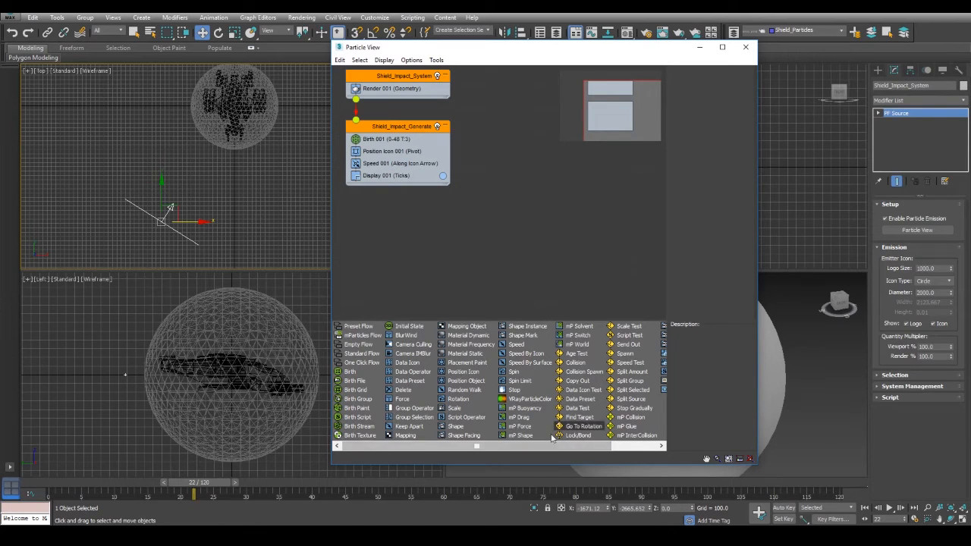
{"action": "left_click", "coordinate": [464, 436]}
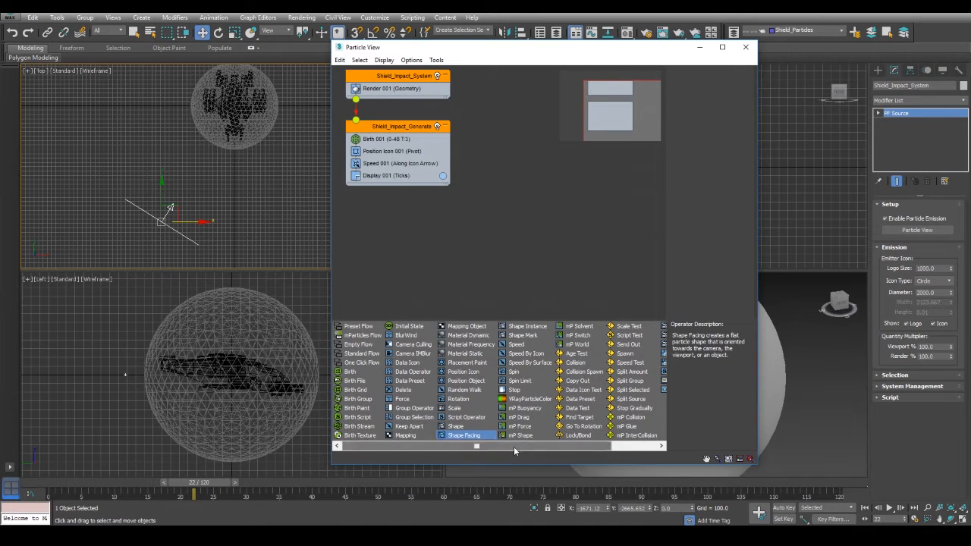
{"action": "left_click", "coordinate": [505, 447]}
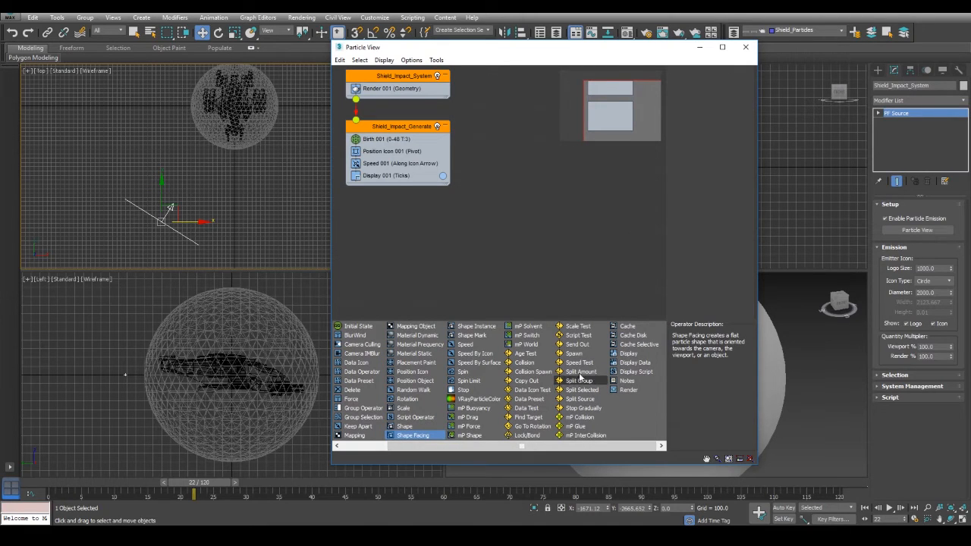
{"action": "left_click_drag", "start_coordinate": [532, 372], "coordinate": [418, 176]}
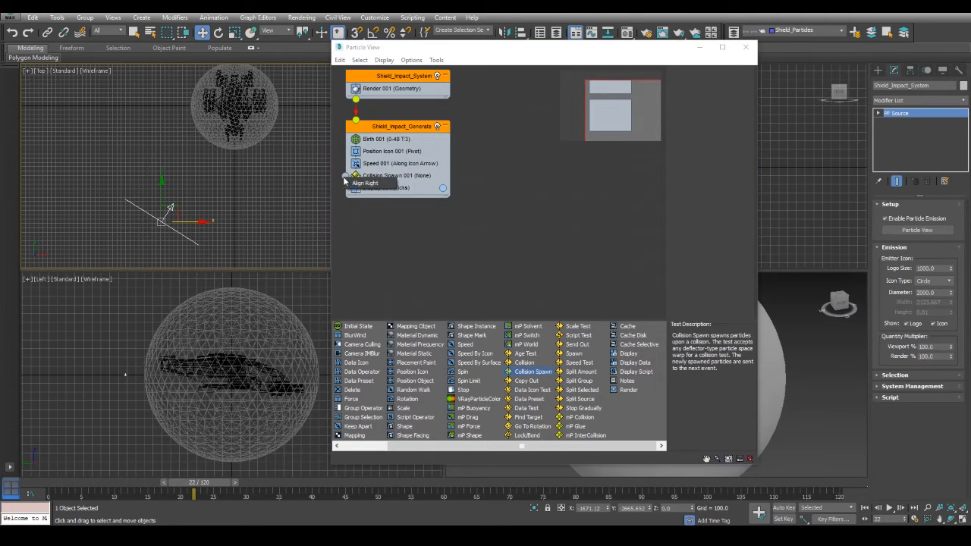
{"action": "left_click", "coordinate": [394, 175]}
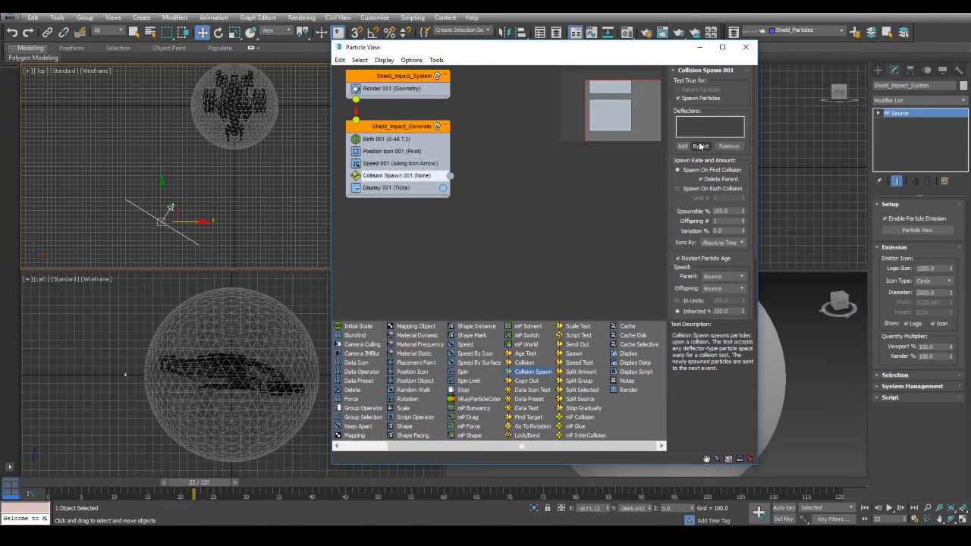
Create a UDeflector space warp with an icon size of about 836 in an empty area of the Top viewport.
{"action": "left_click", "coordinate": [699, 47]}
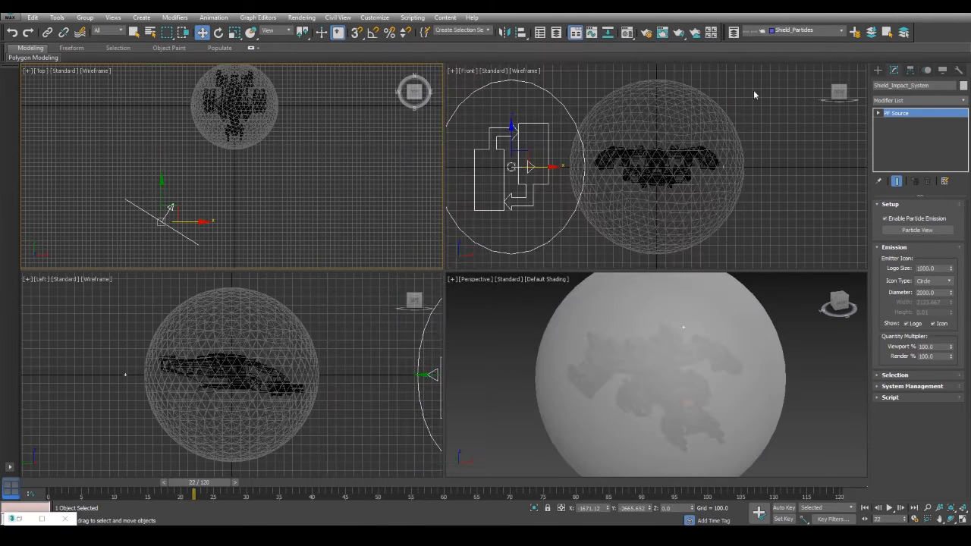
{"action": "left_click", "coordinate": [878, 70]}
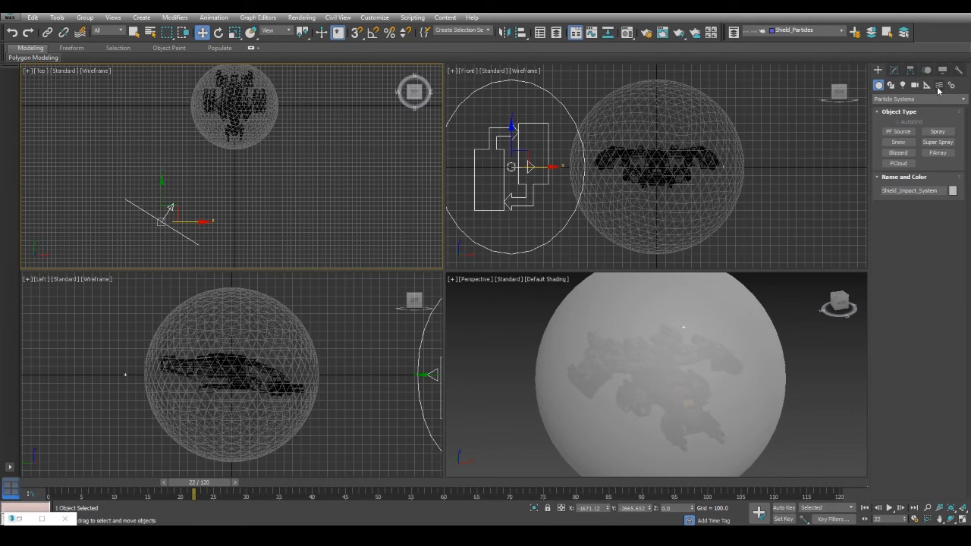
{"action": "left_click", "coordinate": [938, 85]}
{"action": "left_click", "coordinate": [930, 99]}
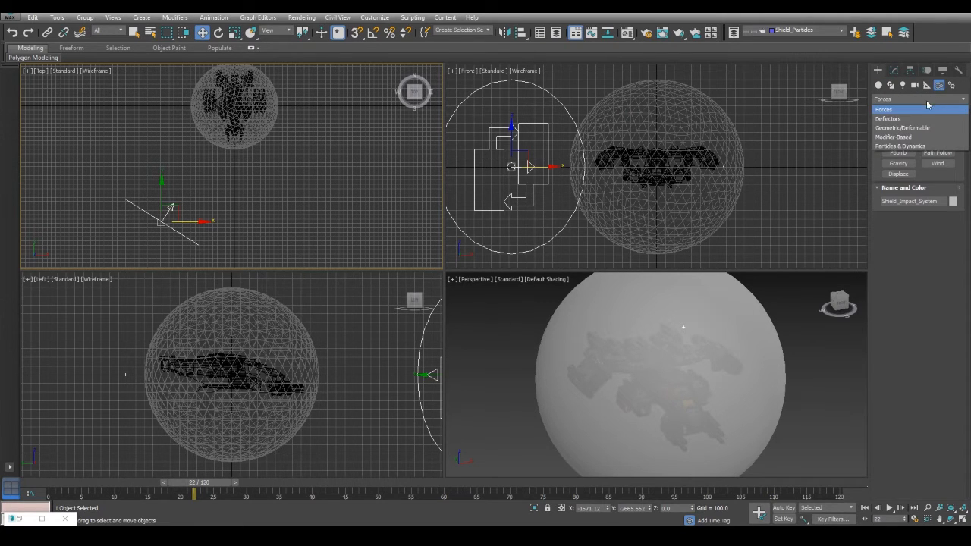
{"action": "left_click", "coordinate": [913, 119]}
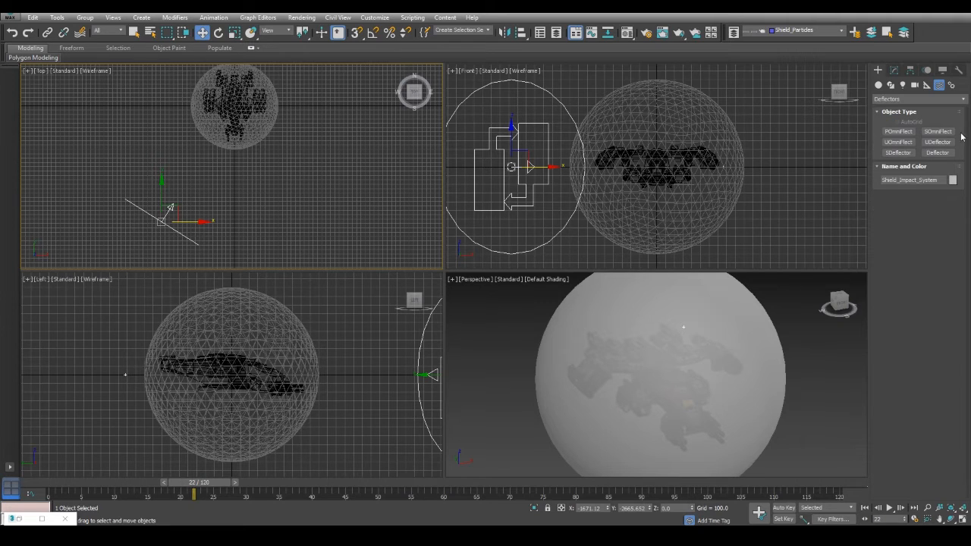
{"action": "left_click", "coordinate": [939, 147]}
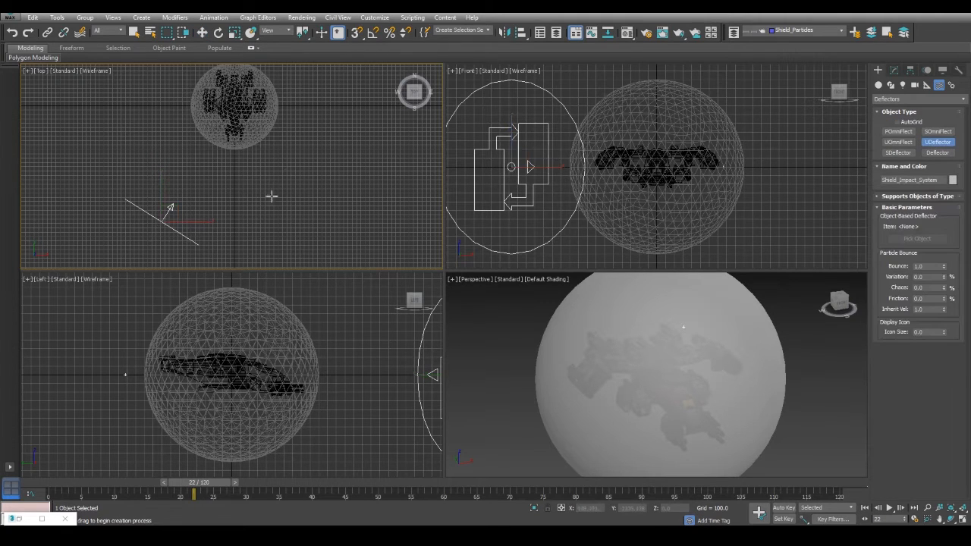
{"action": "left_click_drag", "start_coordinate": [326, 181], "coordinate": [352, 170]}
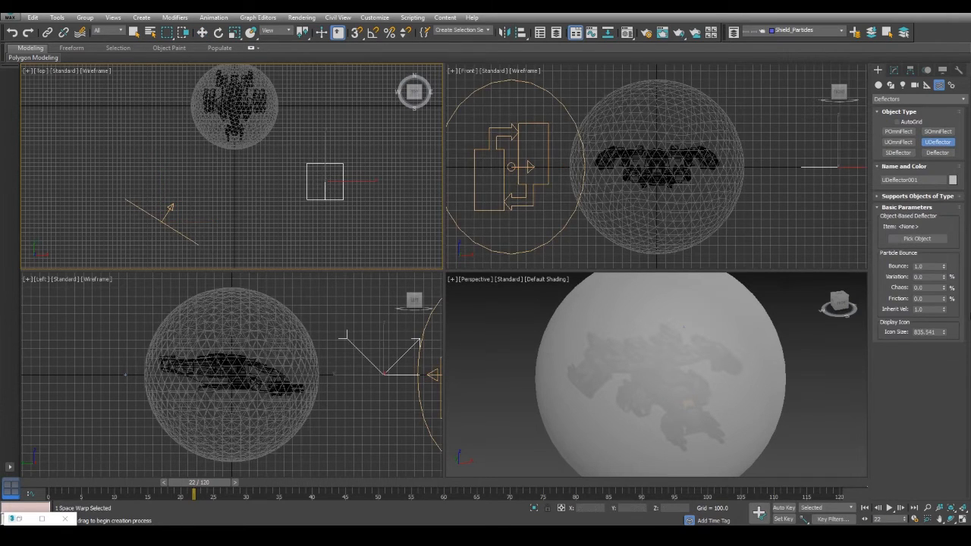
Rename the new UDeflector as Shield_Deflector.
{"action": "left_click", "coordinate": [937, 179]}
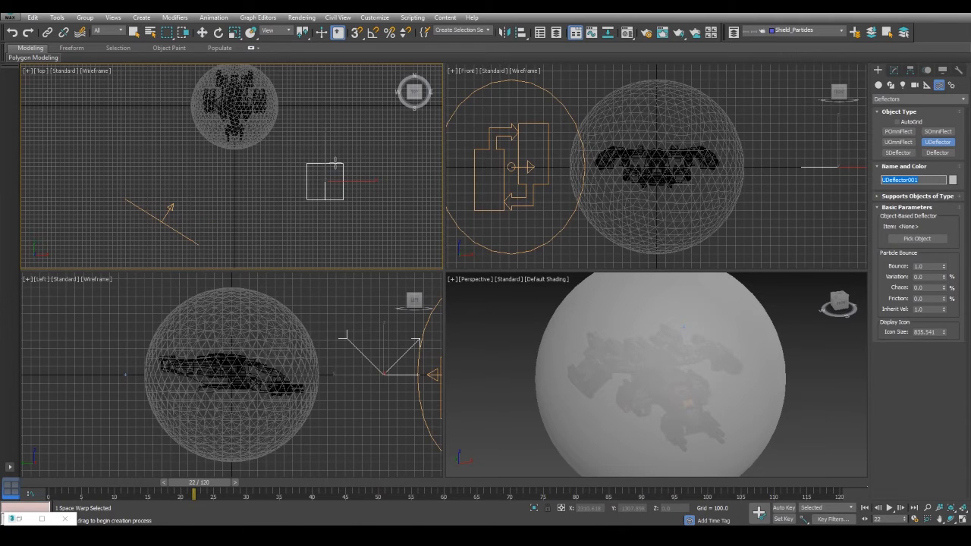
{"action": "type", "text": "Shield_Deflector"}
{"action": "key", "text": "Return"}
Assign the shield sphere as the deflector's object and set its Bounce and Inherit Vel to 0.
{"action": "left_click", "coordinate": [915, 239]}
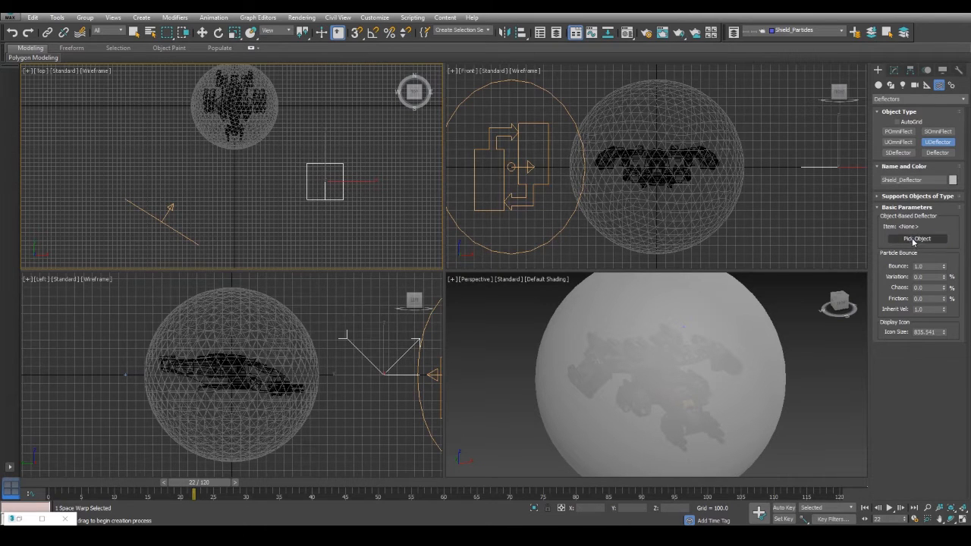
{"action": "left_click", "coordinate": [673, 301]}
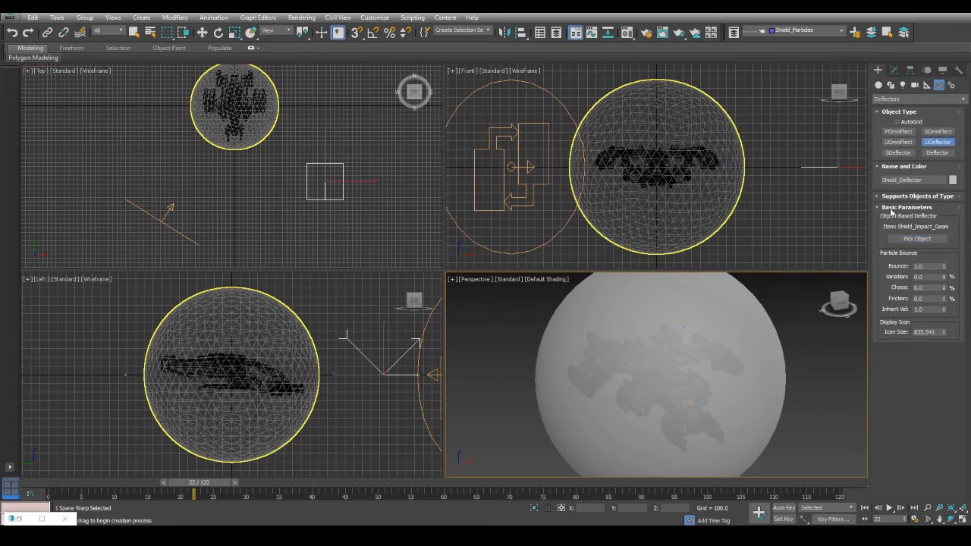
{"action": "right_click", "coordinate": [945, 267]}
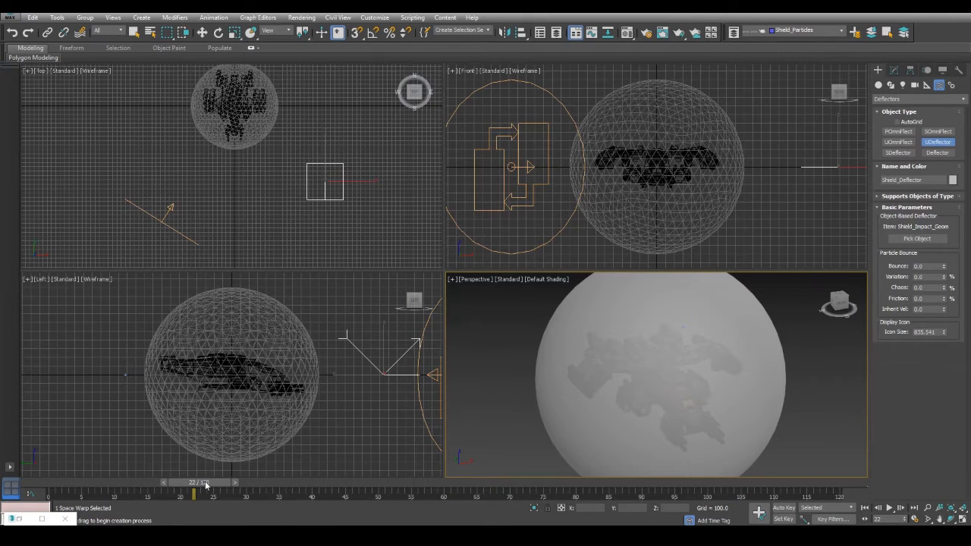
Go to frame 7 and add Shield_Deflector to the deflectors of the Collision Spawn 001 test.
{"action": "mouse_move", "coordinate": [206, 485]}
{"action": "left_mouse_down"}
{"action": "mouse_move", "coordinate": [60, 483]}
{"action": "mouse_move", "coordinate": [243, 483]}
{"action": "mouse_move", "coordinate": [102, 483]}
{"action": "left_mouse_up"}
{"action": "key", "text": "6"}
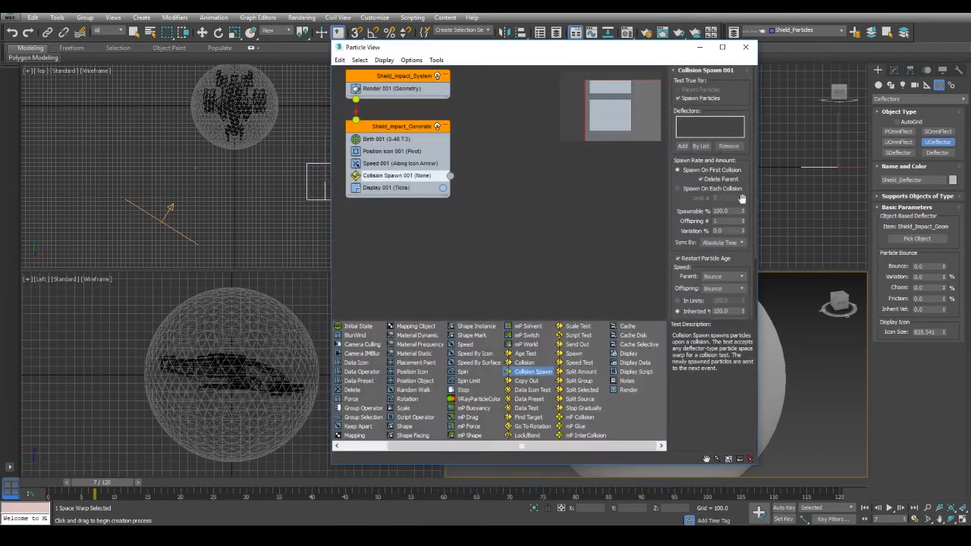
{"action": "left_click", "coordinate": [684, 146]}
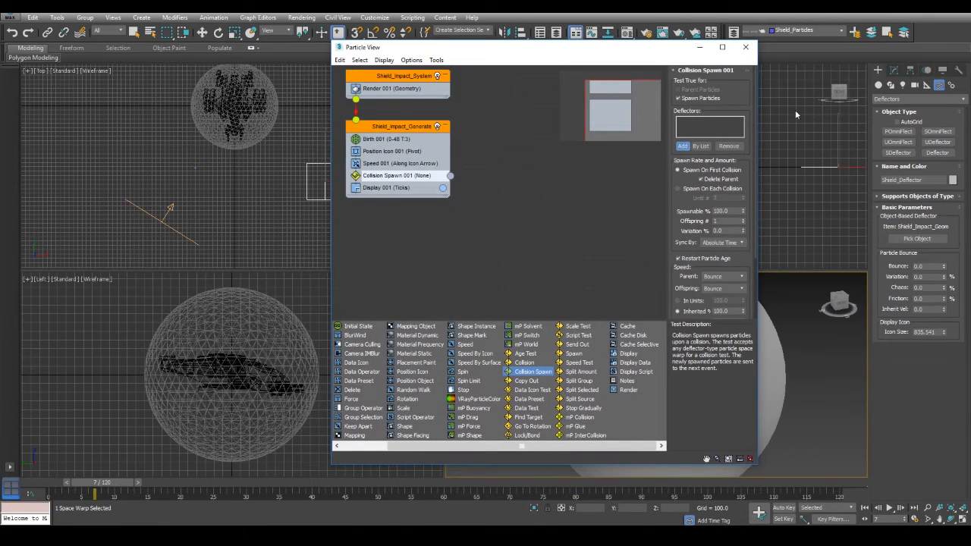
{"action": "left_click", "coordinate": [308, 166]}
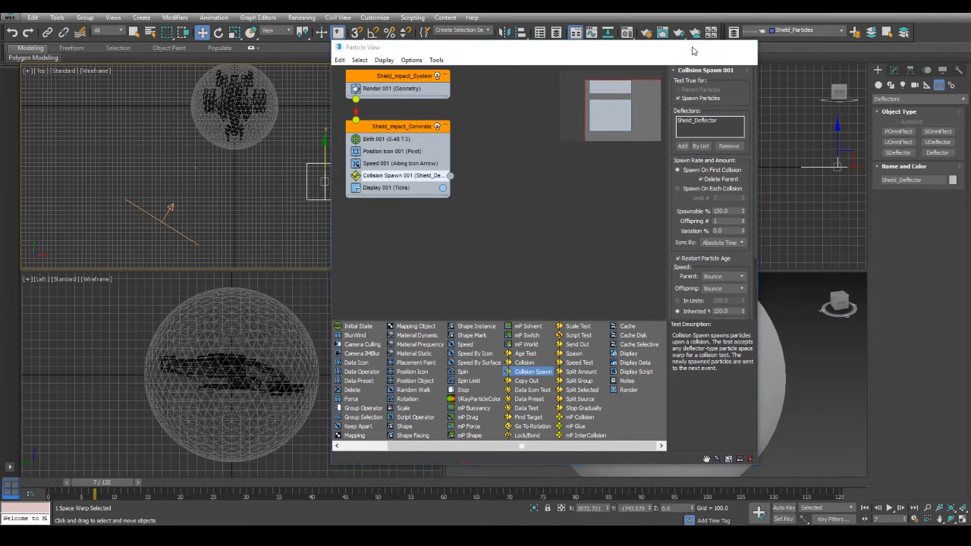
Scrub to frame 17 and inspect the particles at the shield's edge up close in the Top viewport.
{"action": "left_click", "coordinate": [693, 50]}
{"action": "left_click_drag", "start_coordinate": [96, 483], "coordinate": [161, 470]}
{"action": "key", "text": "w"}
{"action": "middle_click_drag", "start_coordinate": [265, 114], "coordinate": [270, 139]}
{"action": "scroll", "coordinate": [265, 142], "scroll_direction": "up", "scroll_amount": 6}
{"action": "middle_click_drag", "start_coordinate": [224, 171], "coordinate": [343, 107]}
{"action": "scroll", "coordinate": [281, 137], "scroll_direction": "up", "scroll_amount": 4}
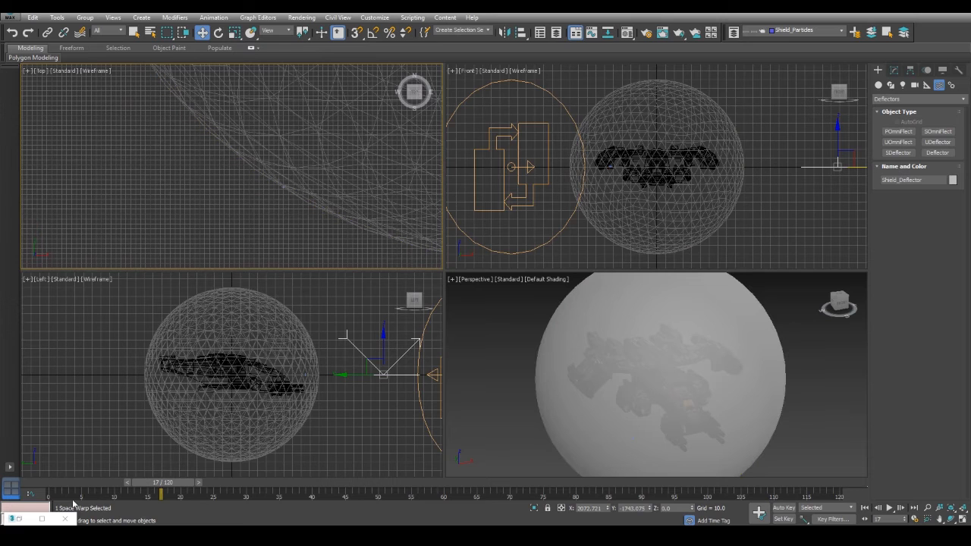
Change the Display 001 operator's particle color to white.
{"action": "left_click", "coordinate": [18, 519]}
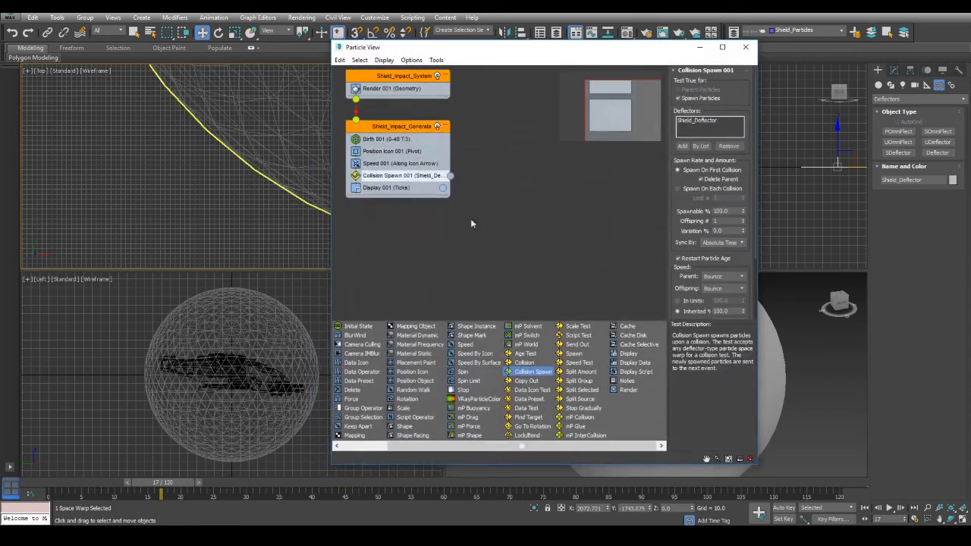
{"action": "left_click", "coordinate": [443, 189]}
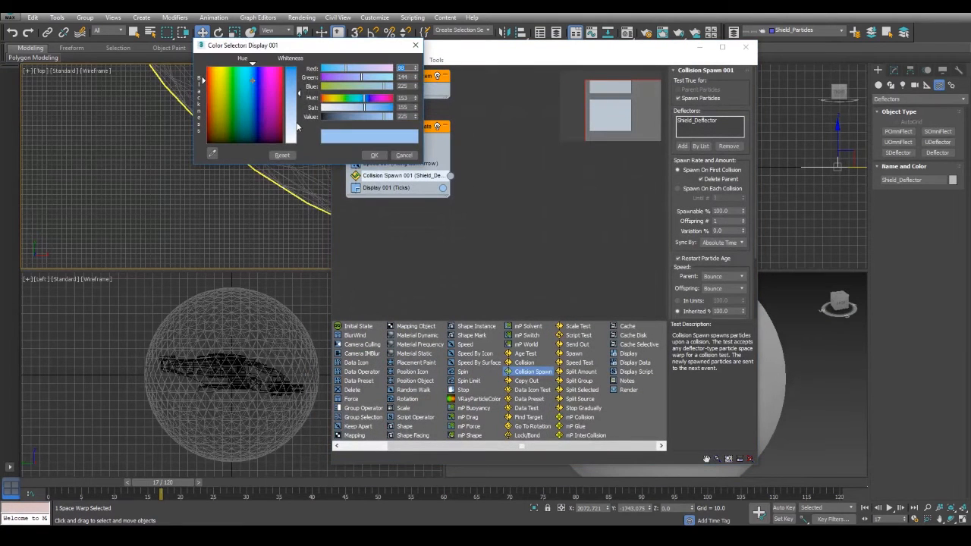
{"action": "left_click_drag", "start_coordinate": [297, 133], "coordinate": [297, 148]}
{"action": "left_click", "coordinate": [373, 155]}
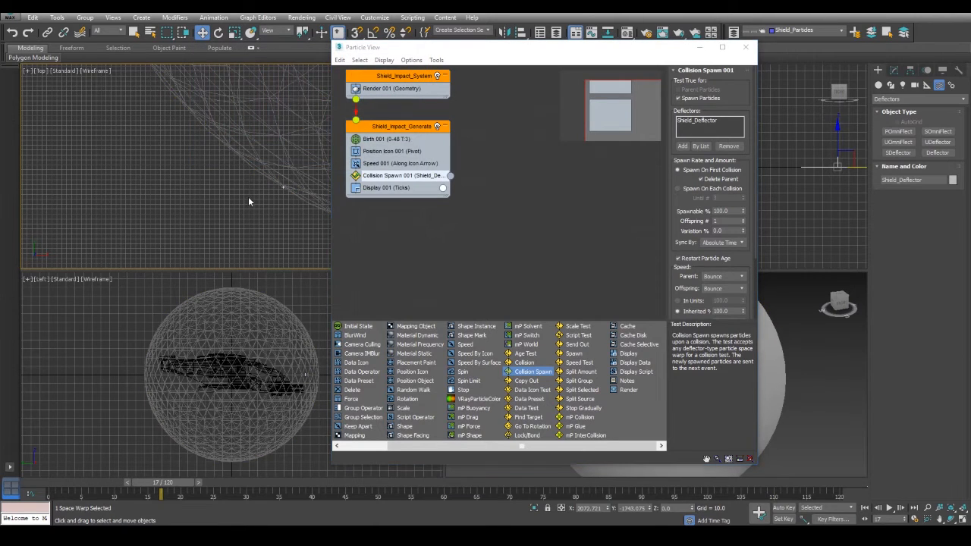
Check the particle impacts along the shield's edge in the Top viewport while scrubbing back to frame 0.
{"action": "left_click", "coordinate": [248, 198]}
{"action": "middle_click_drag", "start_coordinate": [267, 208], "coordinate": [205, 217]}
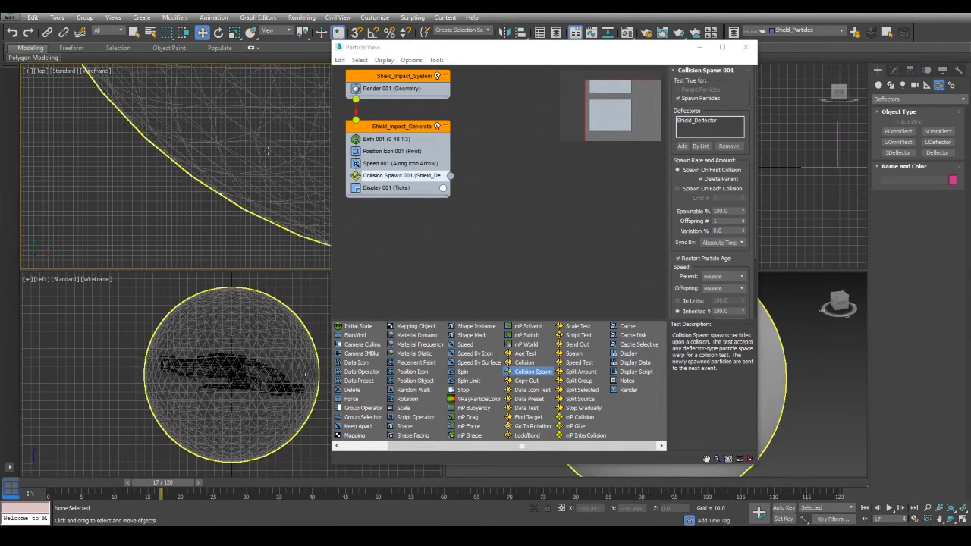
{"action": "left_click_drag", "start_coordinate": [163, 483], "coordinate": [47, 476]}
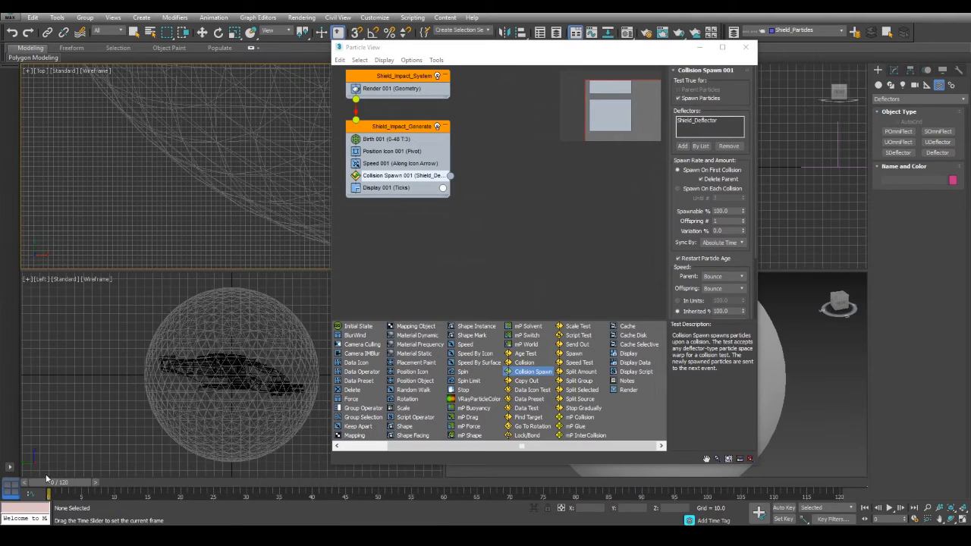
Add a Shape Mark operator as a new event and rename the event Shield_Impact_Shockwave.
{"action": "left_click", "coordinate": [579, 208]}
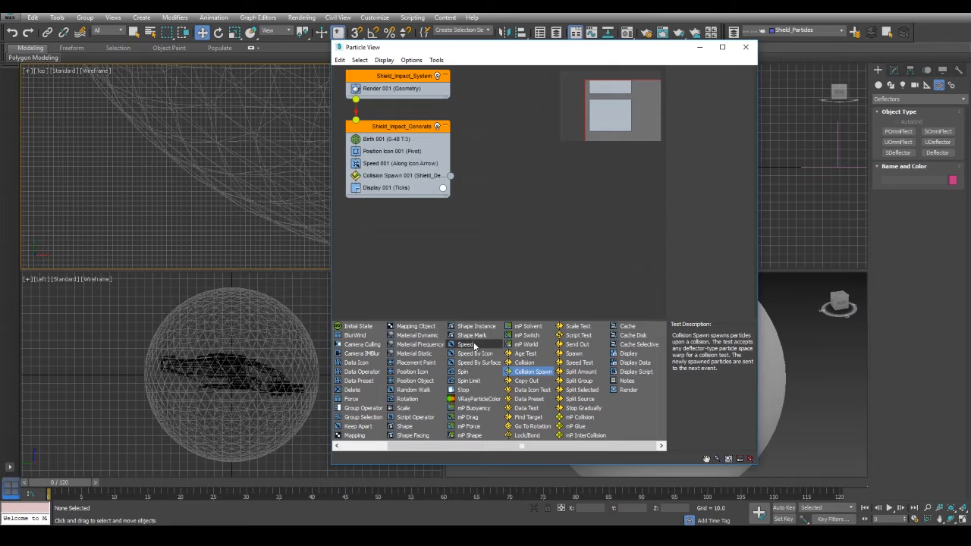
{"action": "left_click_drag", "start_coordinate": [472, 335], "coordinate": [544, 220]}
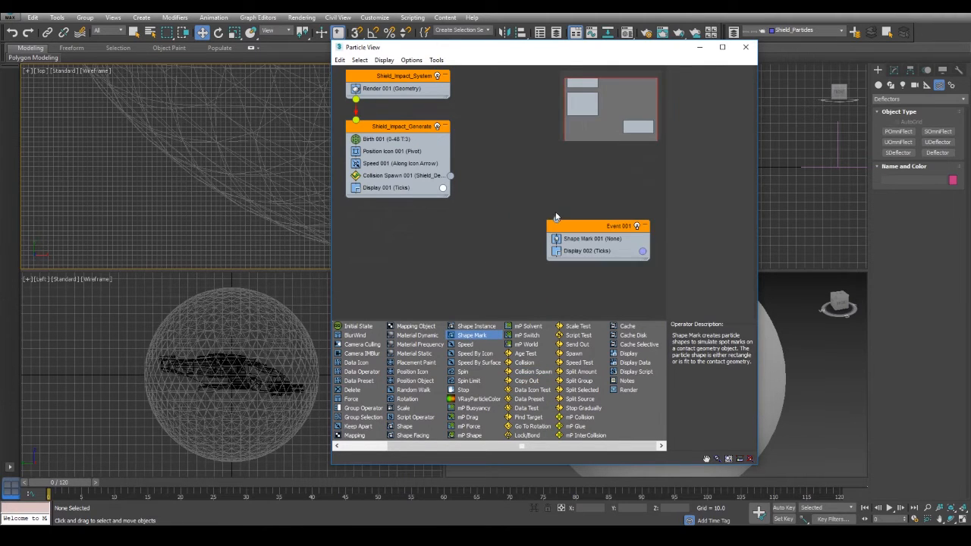
{"action": "right_click", "coordinate": [617, 228]}
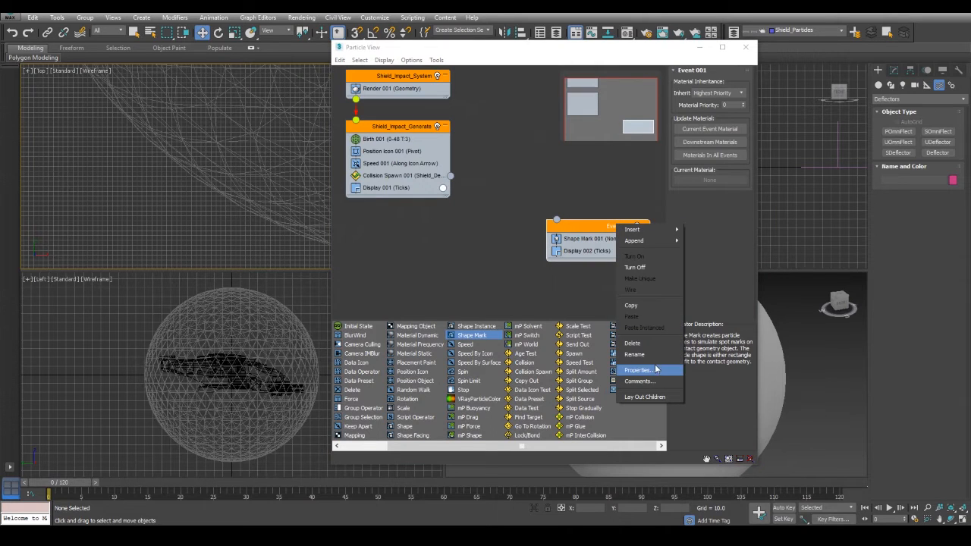
{"action": "left_click", "coordinate": [634, 354]}
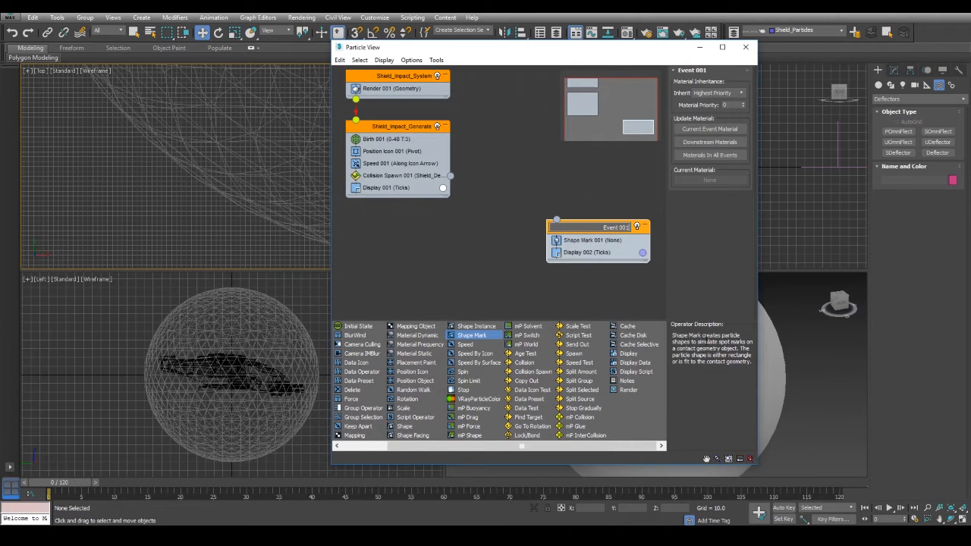
{"action": "key", "text": "BackSpace"}
{"action": "type", "text": "Shield_Impact_Shockwave"}
{"action": "key", "text": "Return"}
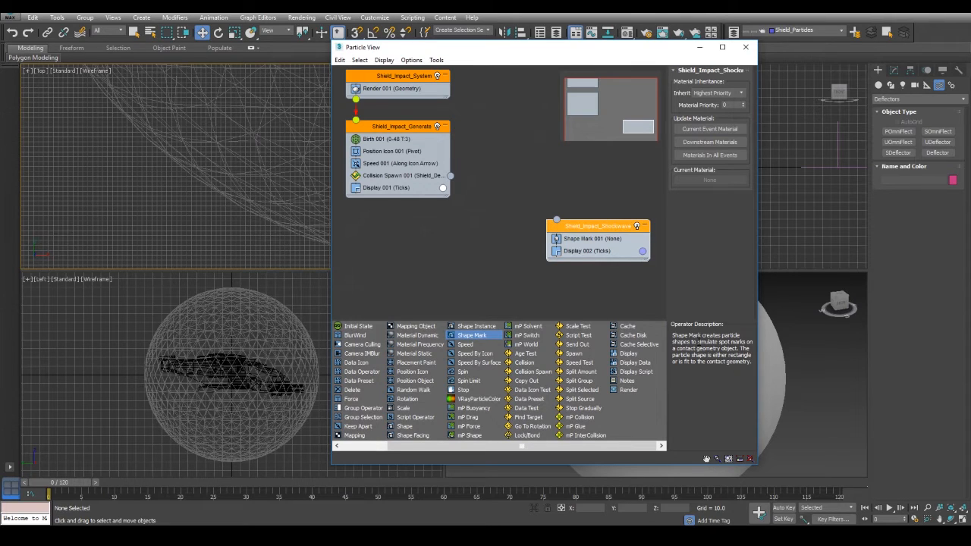
Wire the Collision Spawn test to the Shield_Impact_Shockwave event and set Shield_Impact_Geometry as Shape Mark 001's contact object.
{"action": "left_click_drag", "start_coordinate": [567, 227], "coordinate": [508, 208]}
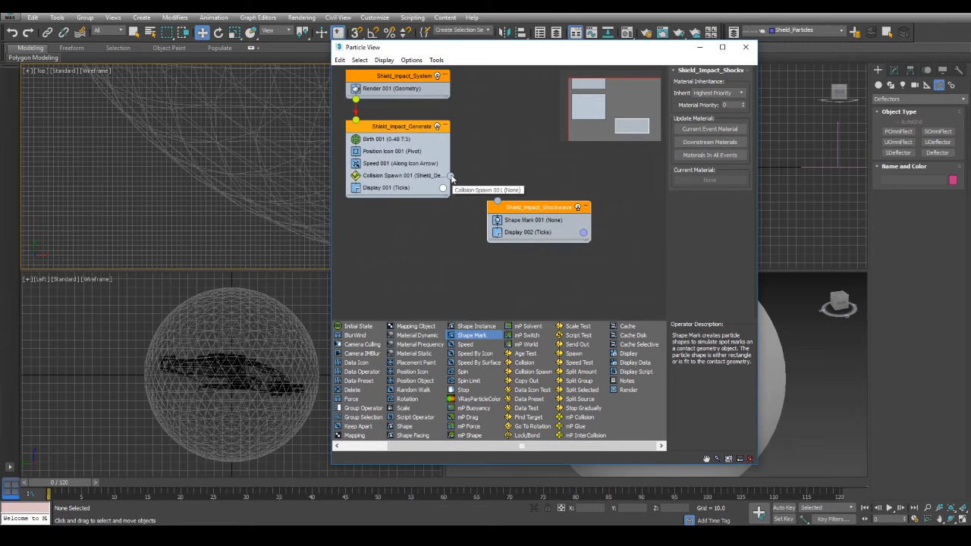
{"action": "left_click_drag", "start_coordinate": [485, 184], "coordinate": [498, 203]}
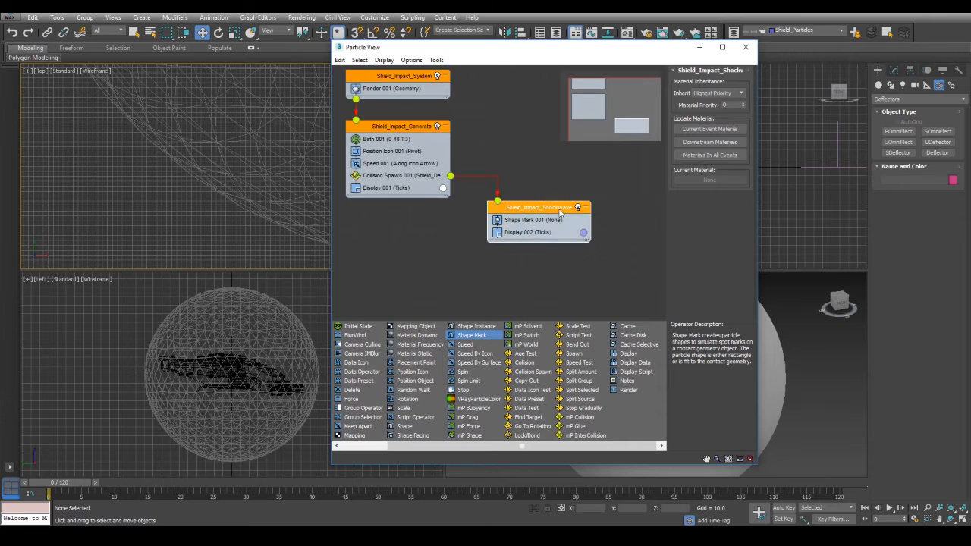
{"action": "left_click", "coordinate": [552, 221]}
{"action": "left_click_drag", "start_coordinate": [617, 55], "coordinate": [392, 58]}
{"action": "left_click", "coordinate": [485, 93]}
{"action": "left_click", "coordinate": [706, 303]}
Set the Display 002 operator's type to Geometry in the shockwave event.
{"action": "left_click_drag", "start_coordinate": [392, 52], "coordinate": [744, 60]}
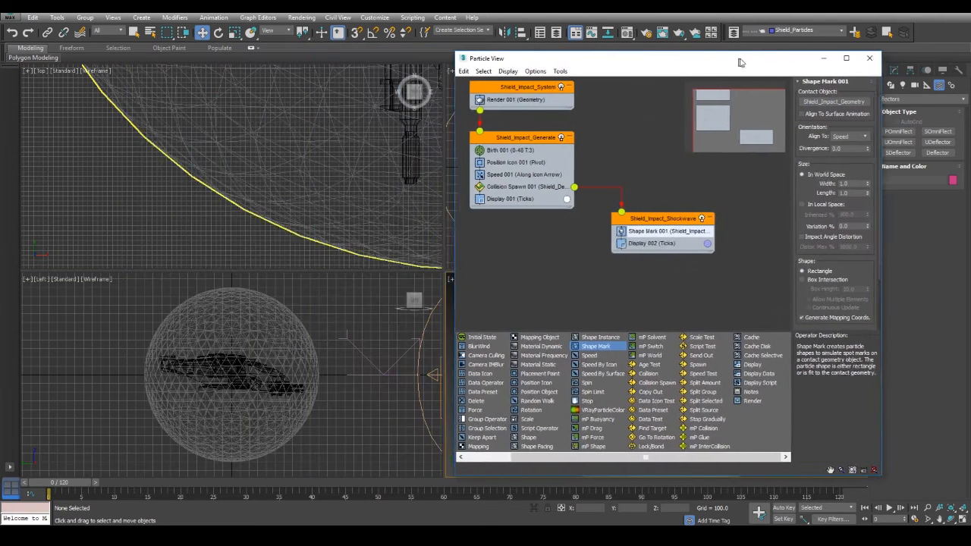
{"action": "scroll", "coordinate": [260, 137], "scroll_direction": "up", "scroll_amount": 3}
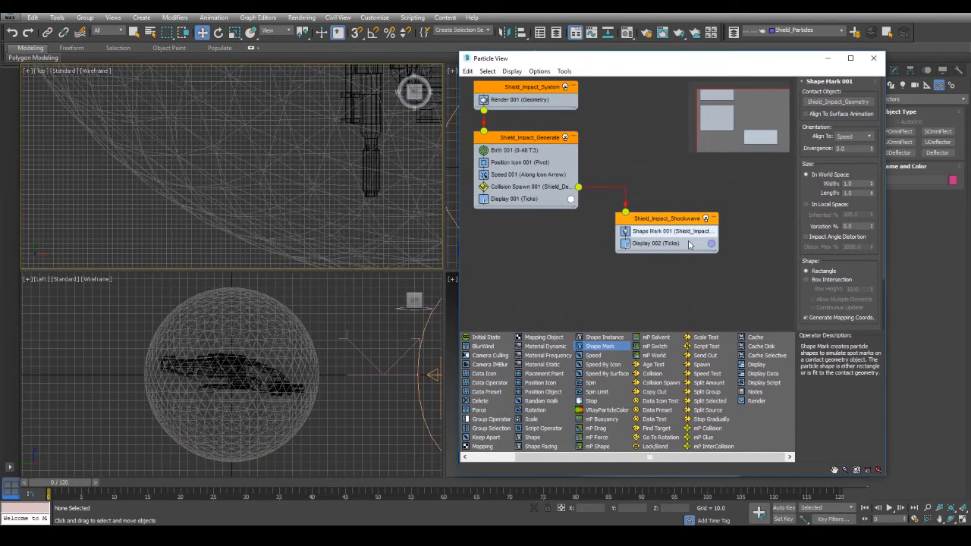
{"action": "left_click", "coordinate": [655, 242]}
{"action": "left_click", "coordinate": [852, 133]}
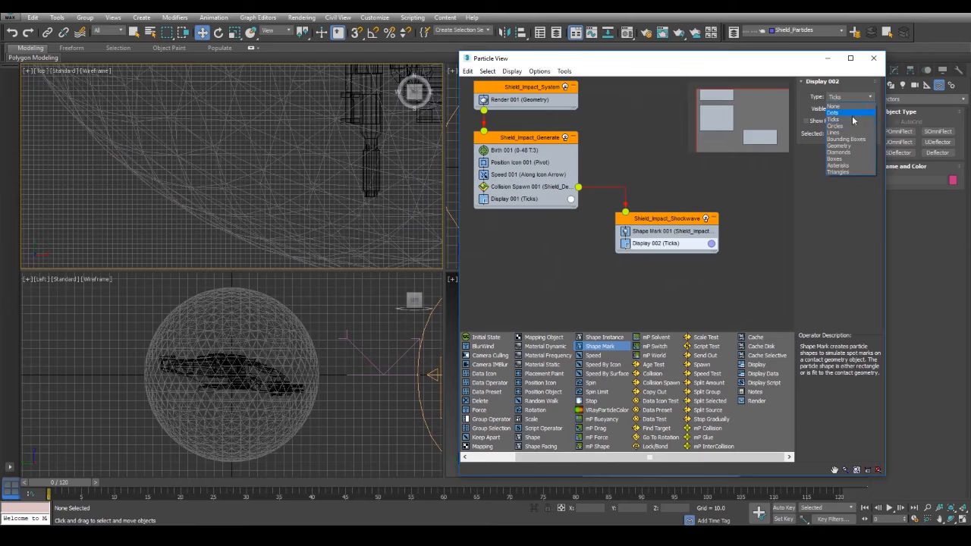
{"action": "left_click", "coordinate": [852, 150]}
Switch Shape Mark 001's shape to Box Intersection and scrub the animation to frame 12.
{"action": "left_click_drag", "start_coordinate": [720, 59], "coordinate": [504, 58]}
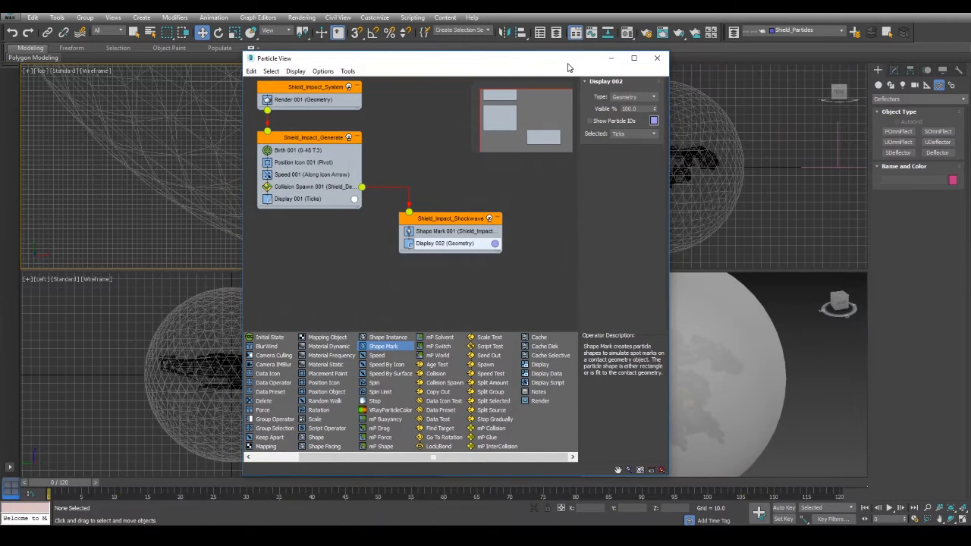
{"action": "left_click", "coordinate": [455, 231]}
{"action": "left_click_drag", "start_coordinate": [523, 67], "coordinate": [384, 59]}
{"action": "scroll", "coordinate": [463, 159], "scroll_direction": "down", "scroll_amount": 3}
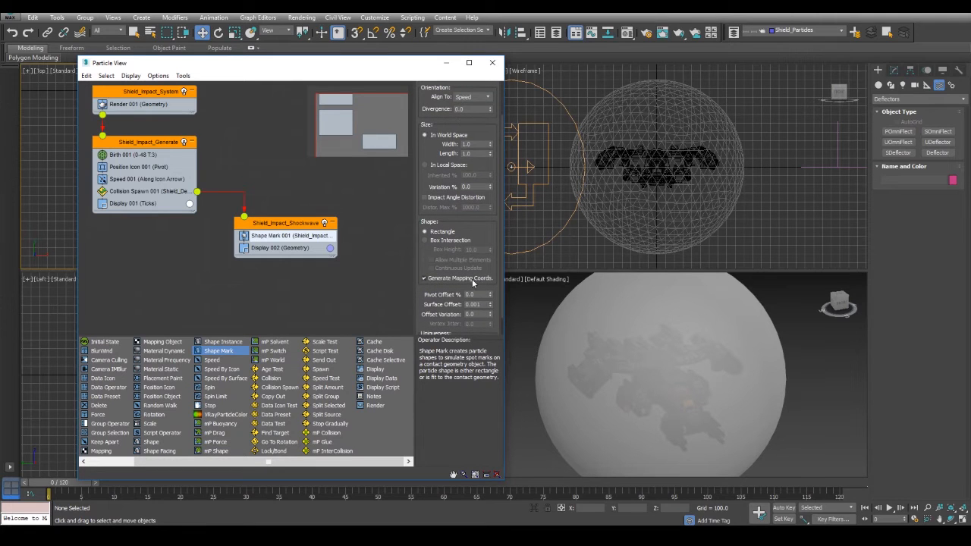
{"action": "left_click", "coordinate": [439, 240]}
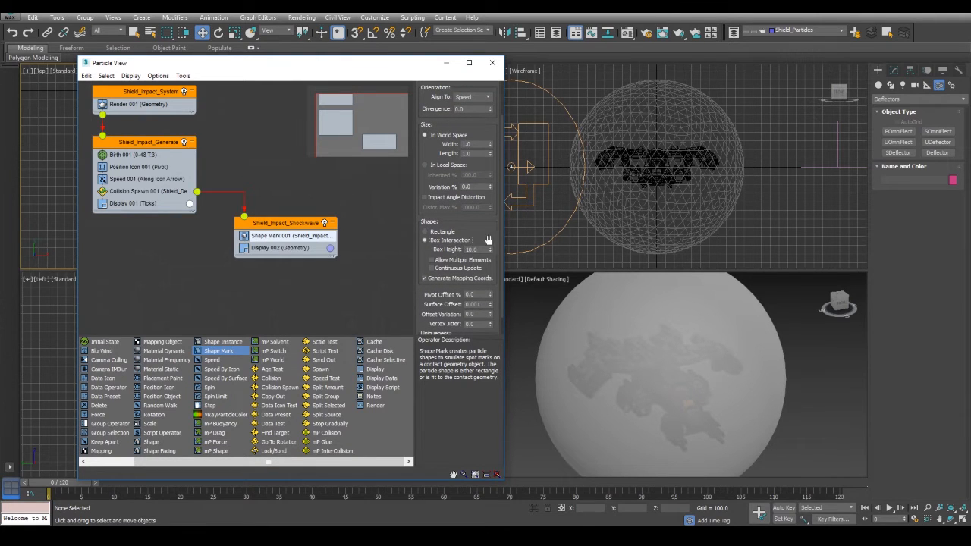
{"action": "left_click_drag", "start_coordinate": [62, 485], "coordinate": [139, 465]}
{"action": "key", "text": "w"}
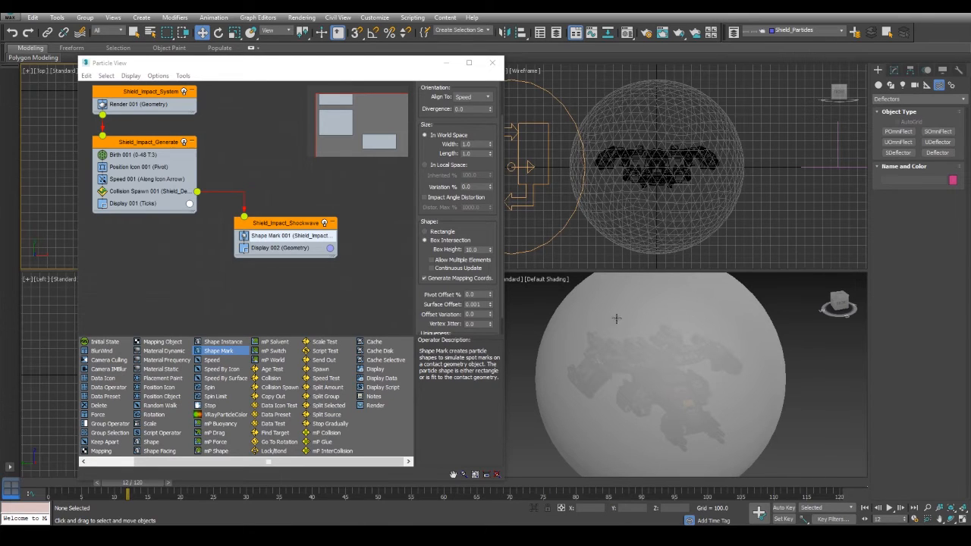
{"action": "left_click", "coordinate": [645, 320]}
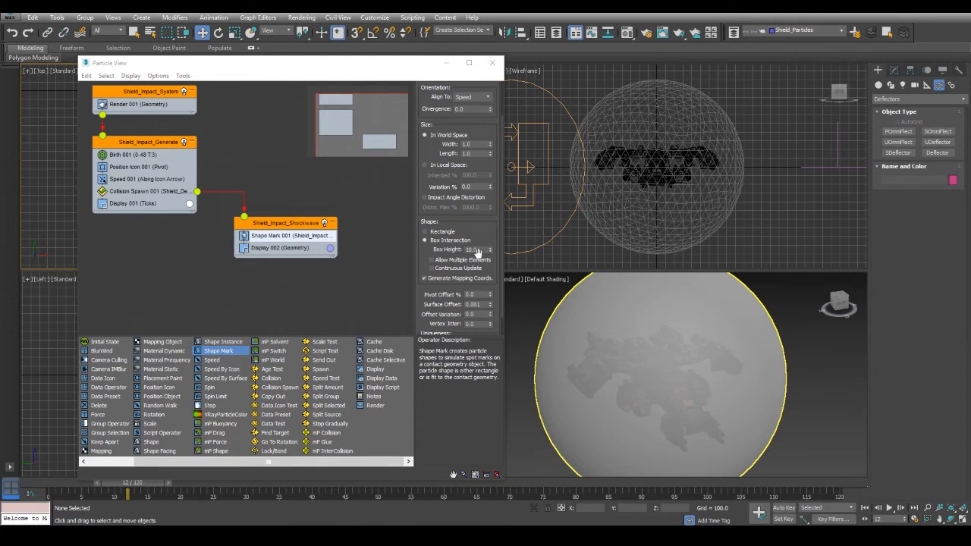
Set Shape Mark 001's world-space width and length to 100 and its box height to 250.
{"action": "left_click", "coordinate": [491, 146]}
{"action": "left_click", "coordinate": [491, 142]}
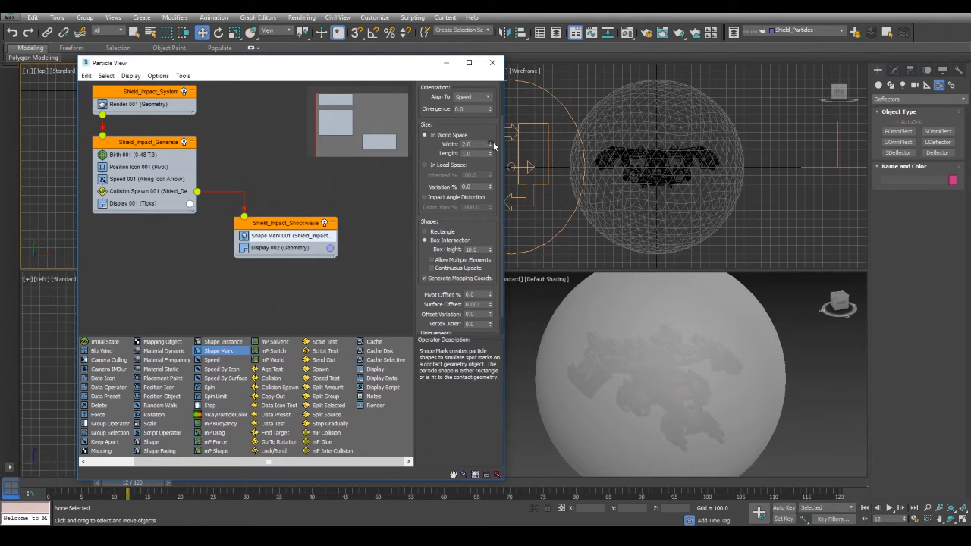
{"action": "left_click_drag", "start_coordinate": [487, 143], "coordinate": [423, 146]}
{"action": "type", "text": "100"}
{"action": "left_click", "coordinate": [481, 153]}
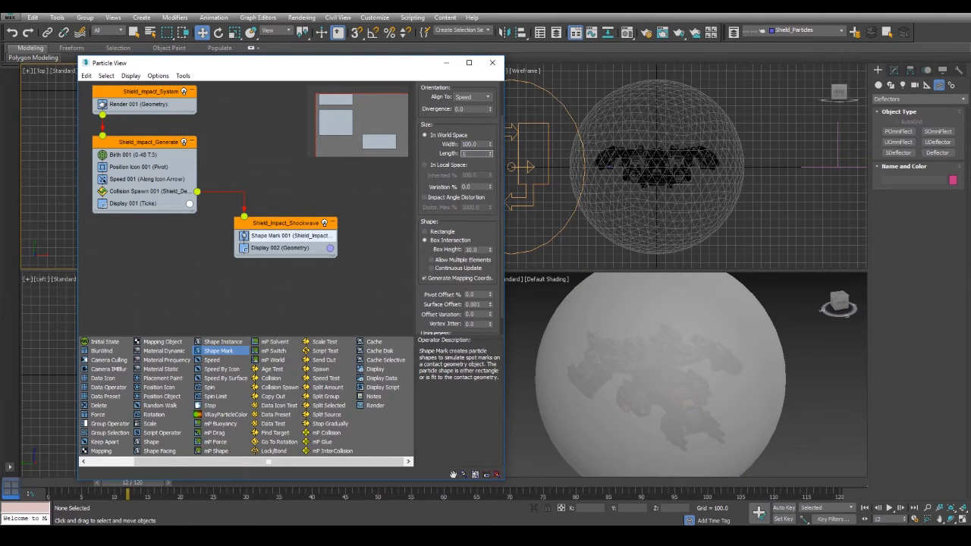
{"action": "mouse_move", "coordinate": [481, 250]}
{"action": "left_mouse_down"}
{"action": "mouse_move", "coordinate": [466, 251]}
{"action": "mouse_move", "coordinate": [492, 238]}
{"action": "left_mouse_up"}
{"action": "left_click_drag", "start_coordinate": [474, 511], "coordinate": [498, 119]}
{"action": "left_click_drag", "start_coordinate": [499, 313], "coordinate": [478, 247]}
{"action": "double_click", "coordinate": [478, 249]}
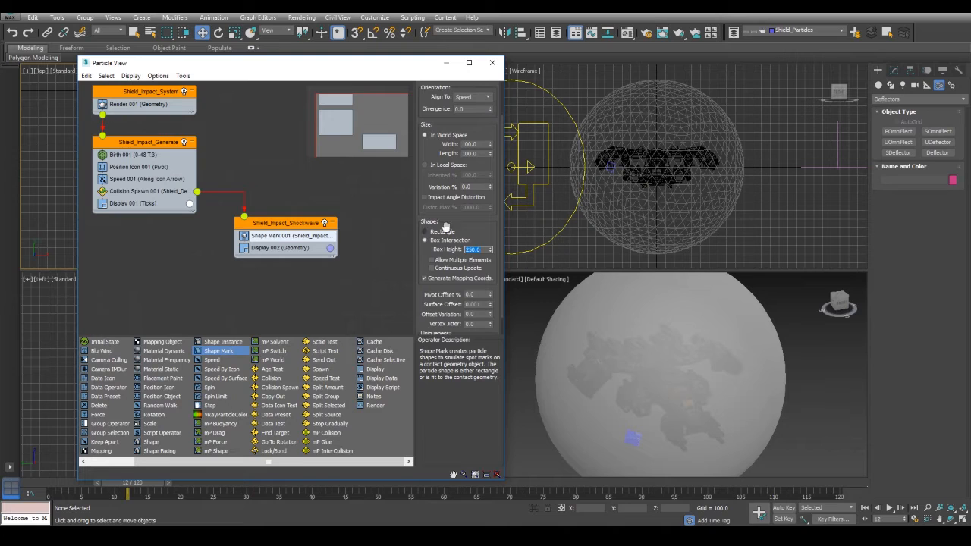
Set Shape Mark 001's world-space width and length to 250.
{"action": "double_click", "coordinate": [471, 144]}
{"action": "type", "text": "250"}
{"action": "key", "text": "Tab"}
{"action": "type", "text": "250"}
{"action": "key", "text": "Return"}
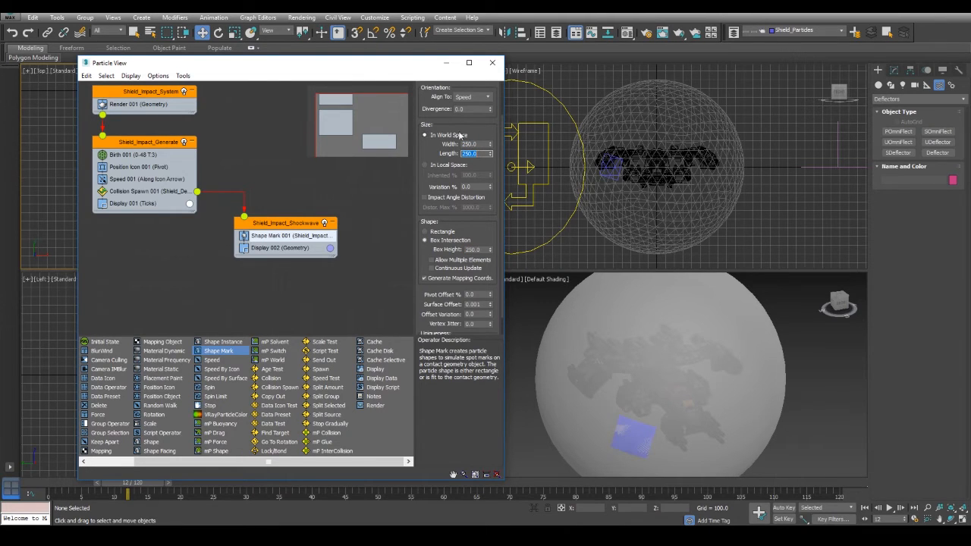
Set Shape Mark 001's world-space width and length to 1000 and its box height to about 713.
{"action": "key", "text": "shift+Tab"}
{"action": "type", "text": "1000"}
{"action": "key", "text": "Tab"}
{"action": "type", "text": "1"}
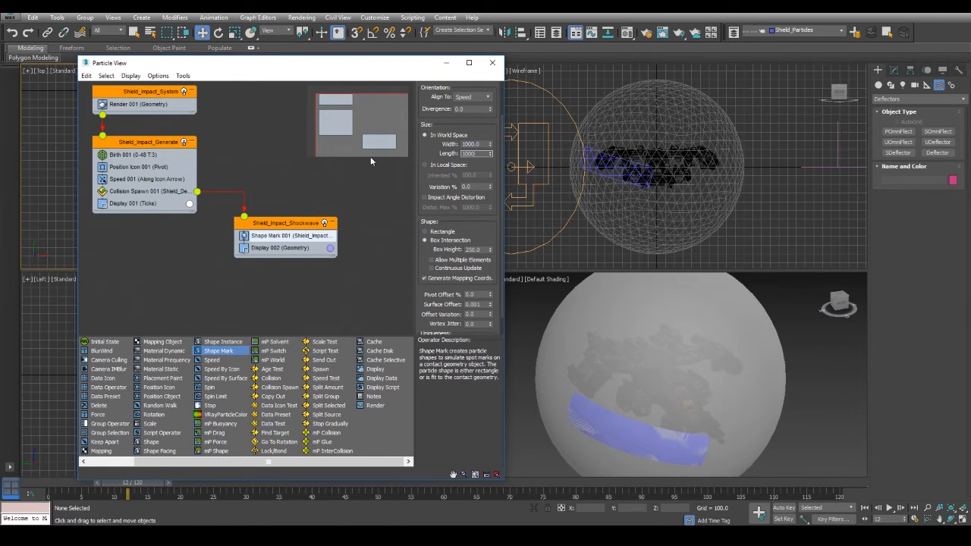
{"action": "type", "text": "000"}
{"action": "key", "text": "Return"}
{"action": "left_click_drag", "start_coordinate": [490, 250], "coordinate": [470, 17]}
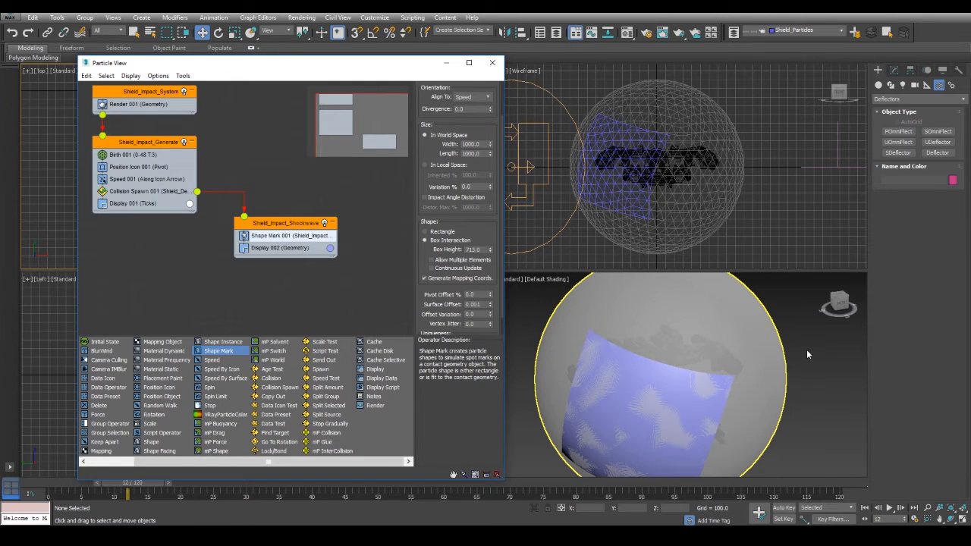
Set the render output size to the HDTV (video) preset and render the current view.
{"action": "left_click", "coordinate": [301, 17]}
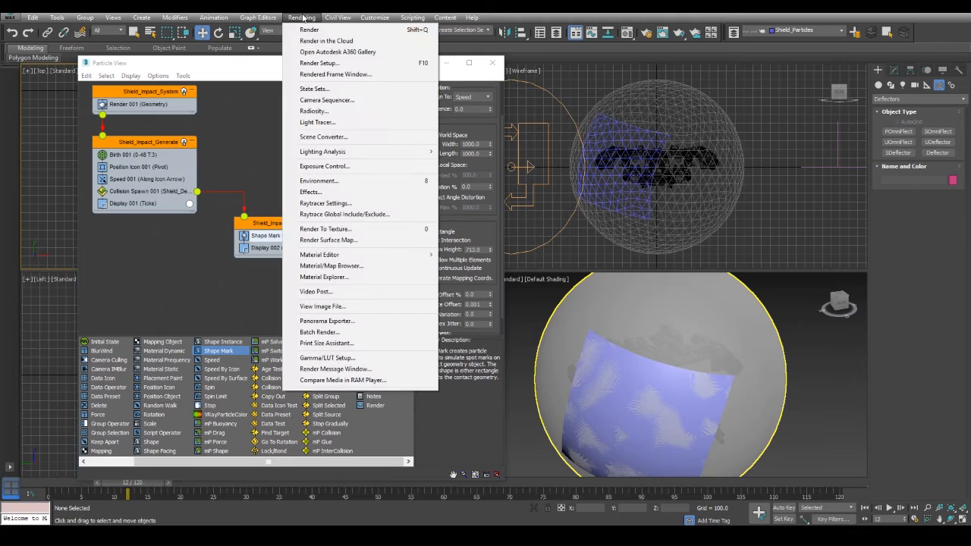
{"action": "left_click", "coordinate": [319, 63]}
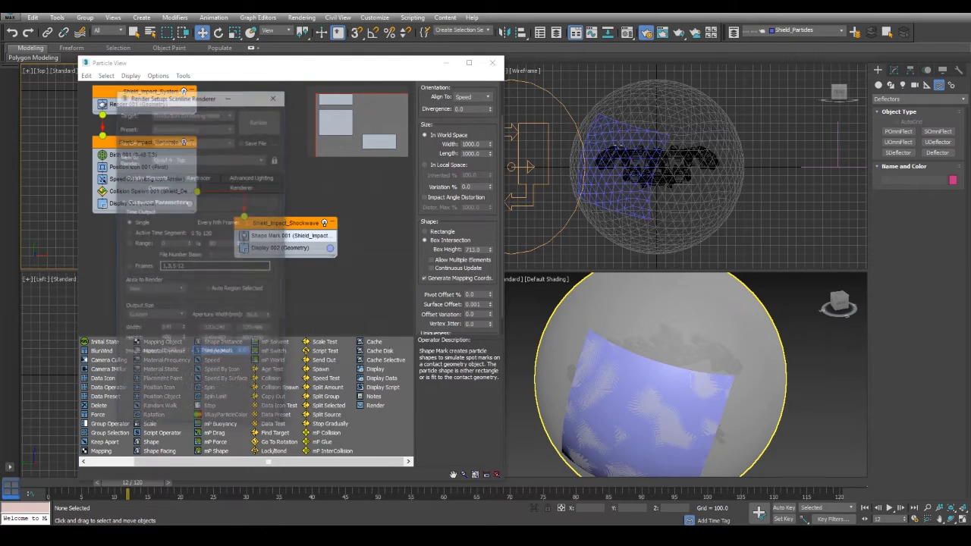
{"action": "left_click", "coordinate": [155, 316]}
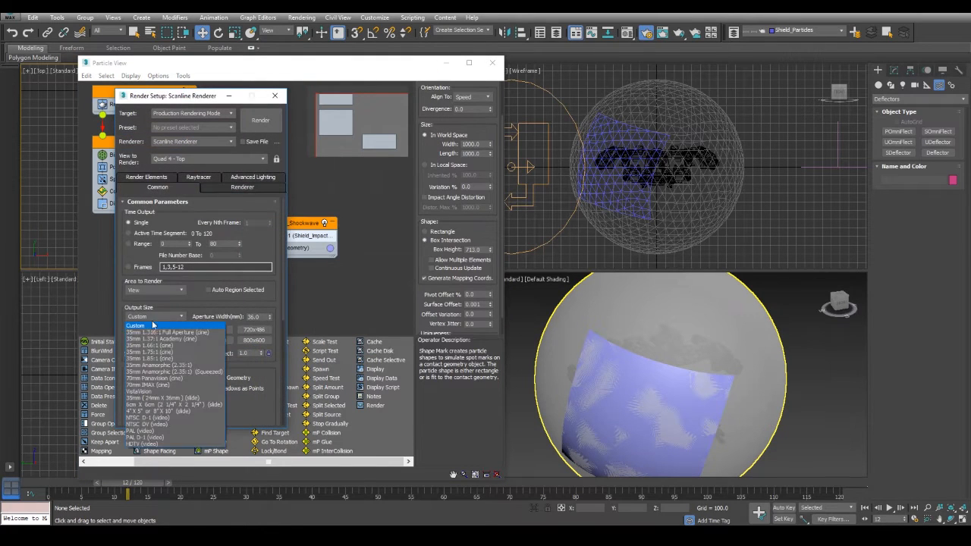
{"action": "left_click", "coordinate": [160, 446]}
{"action": "left_click", "coordinate": [260, 120]}
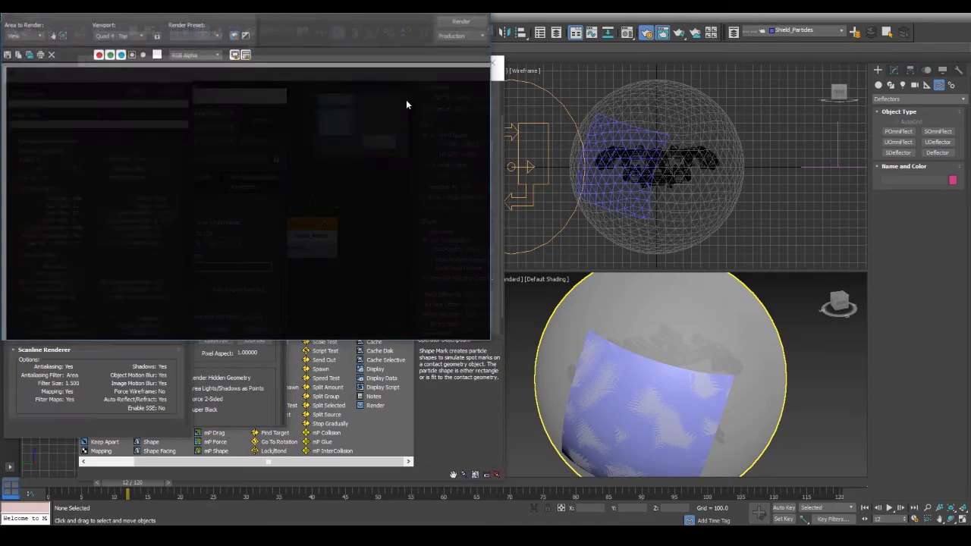
Render the Quad 4 - Perspective viewport, close the rendered frame, and move the Render Setup window clear of Particle View.
{"action": "left_click", "coordinate": [122, 35]}
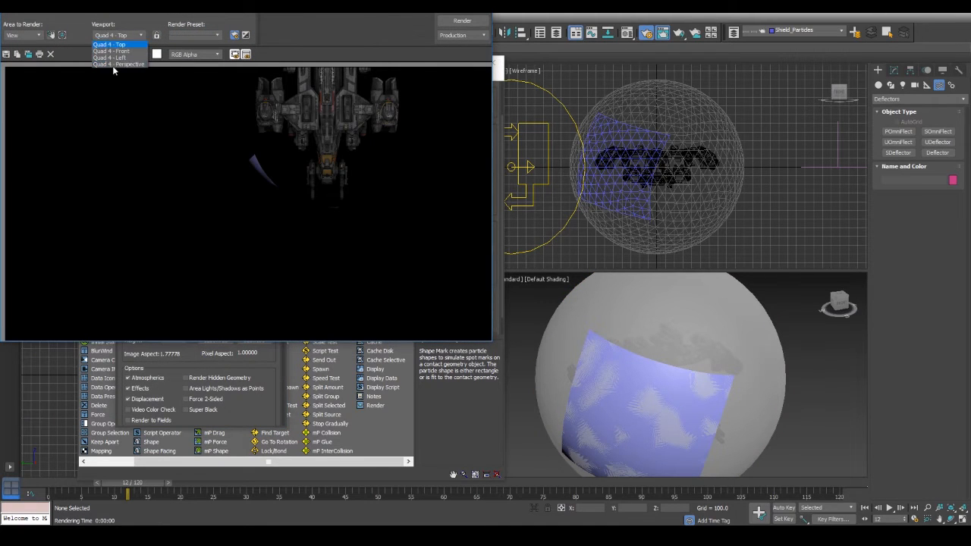
{"action": "left_click", "coordinate": [114, 65]}
{"action": "left_click", "coordinate": [462, 21]}
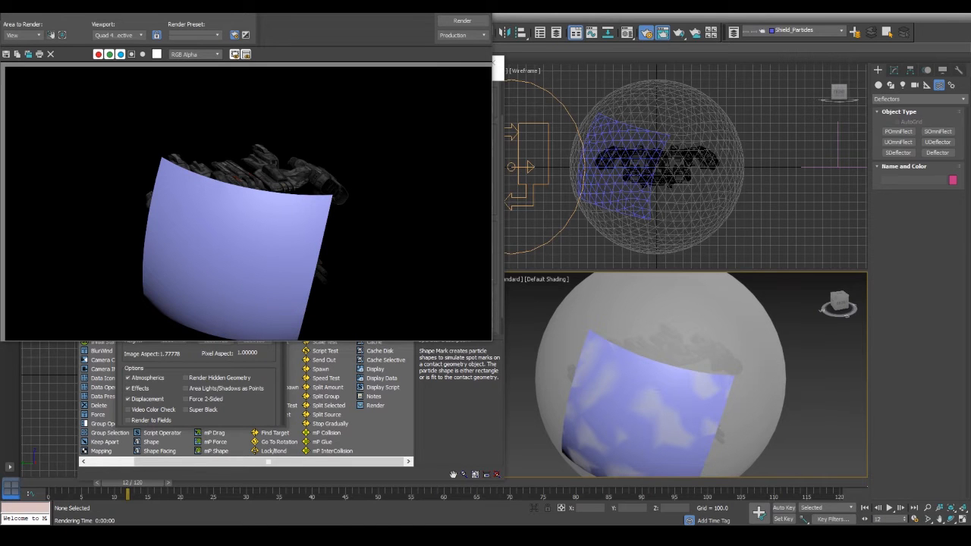
{"action": "left_click", "coordinate": [479, 6]}
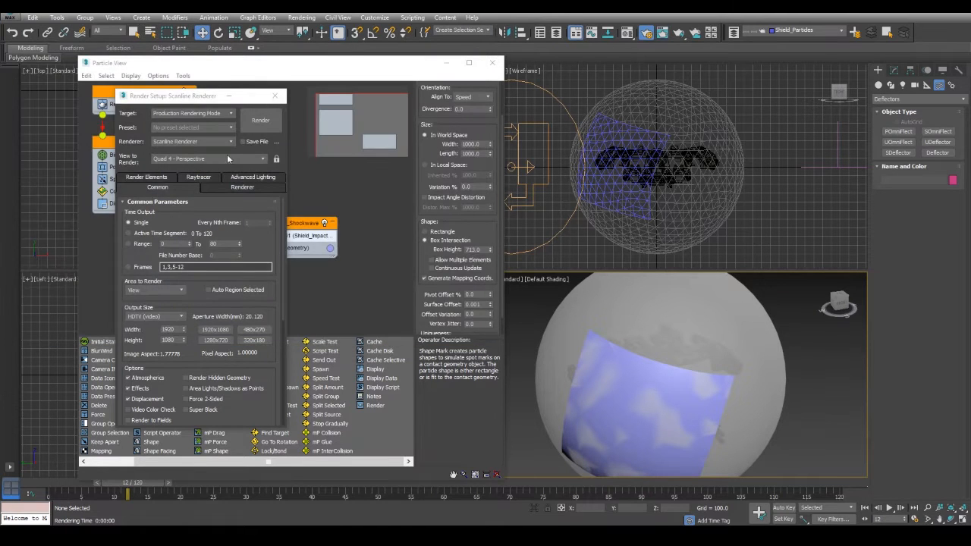
{"action": "left_click_drag", "start_coordinate": [190, 99], "coordinate": [837, 93]}
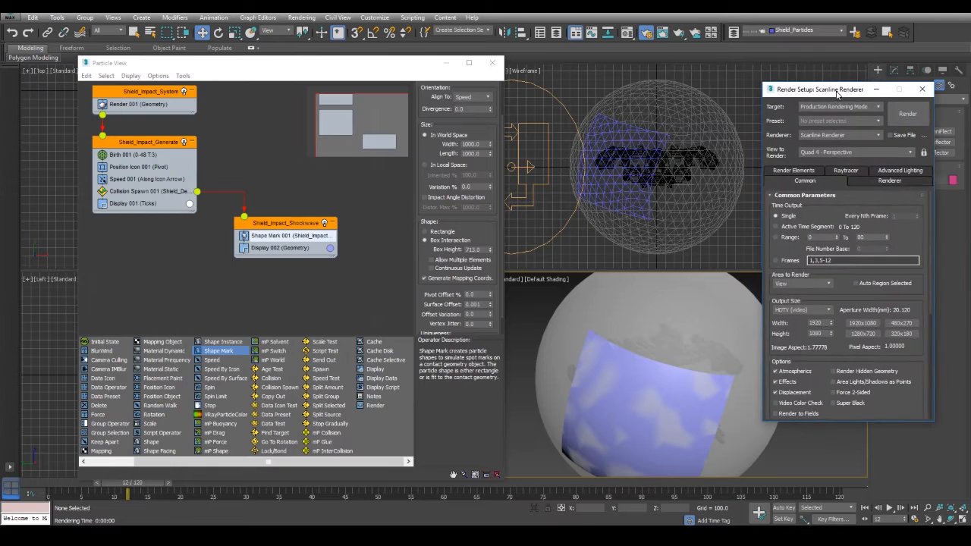
Open the Compact Material Editor and name the first material Shockwave.
{"action": "left_click", "coordinate": [302, 17]}
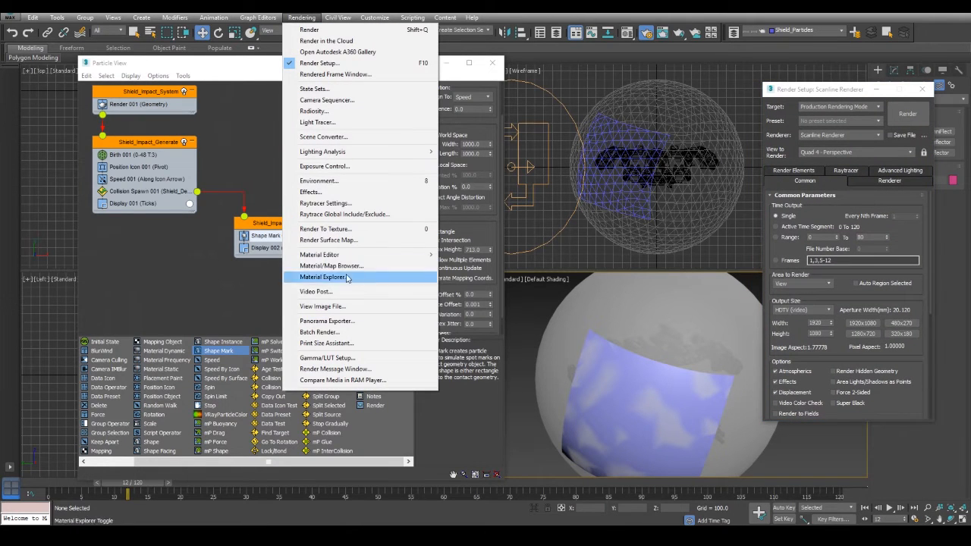
{"action": "mouse_move", "coordinate": [353, 254]}
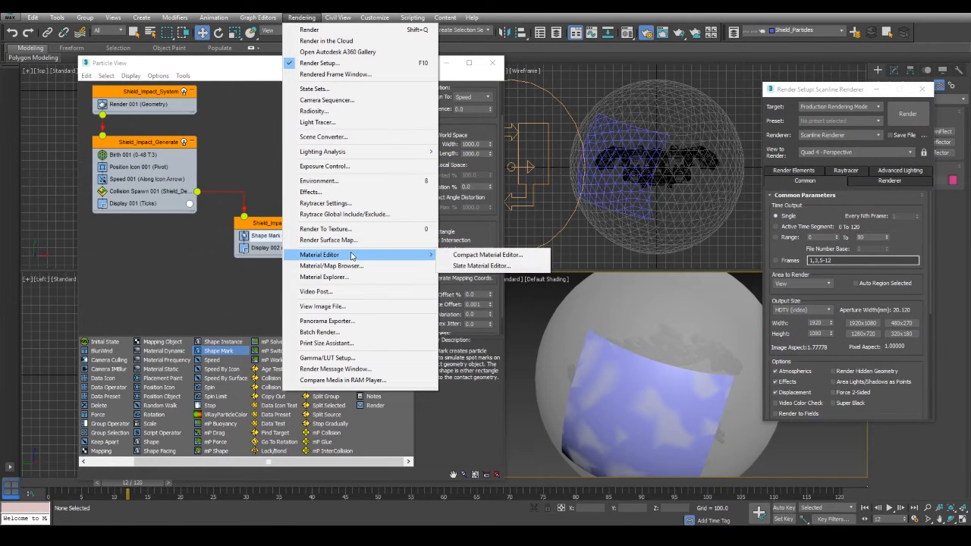
{"action": "left_click", "coordinate": [486, 257]}
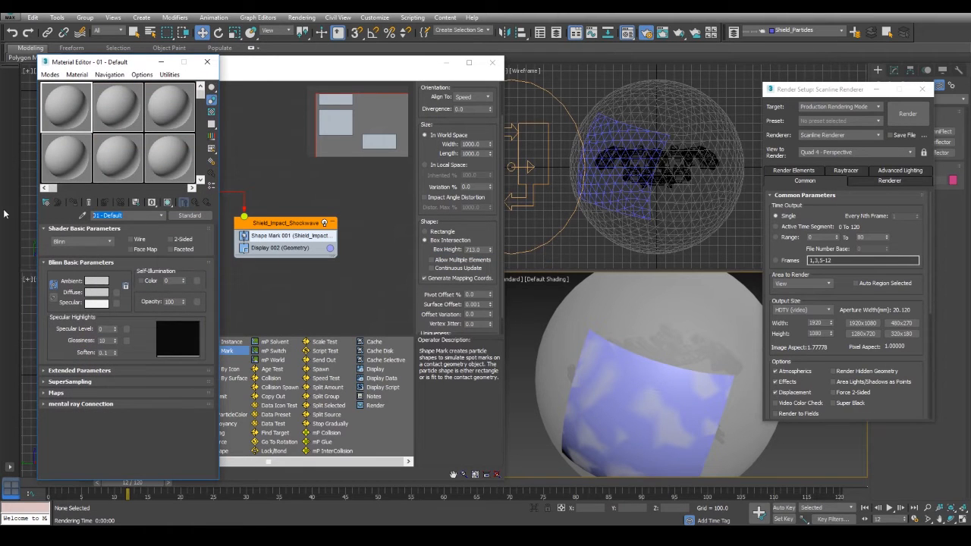
{"action": "type", "text": "Shockwave"}
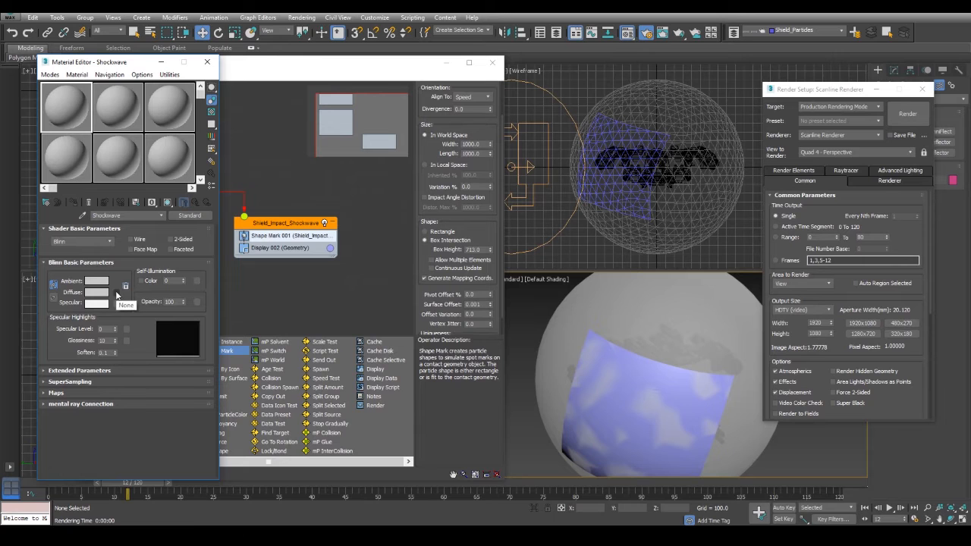
Load the image sequence starting with Shockwave_Element__00000.tga from the Tutorial_Shields Shockwave_Element folder as the Shockwave material's diffuse bitmap.
{"action": "left_click", "coordinate": [116, 294]}
{"action": "scroll", "coordinate": [457, 169], "scroll_direction": "up", "scroll_amount": 3}
{"action": "double_click", "coordinate": [434, 151]}
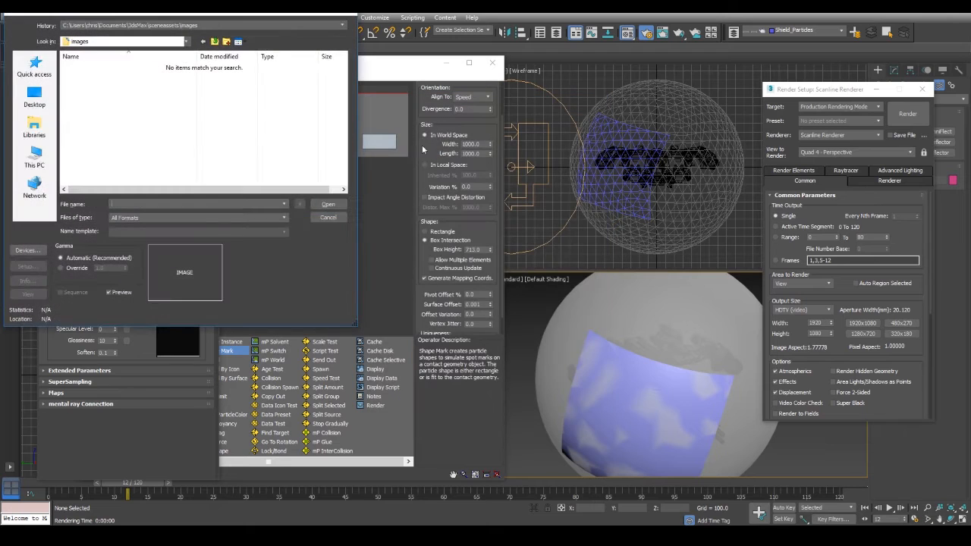
{"action": "left_click", "coordinate": [175, 30]}
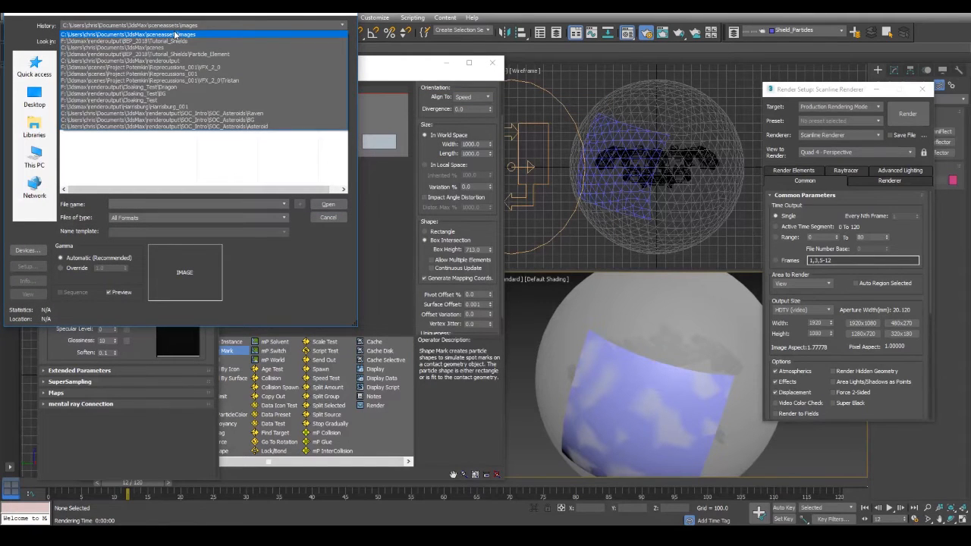
{"action": "left_click", "coordinate": [179, 41]}
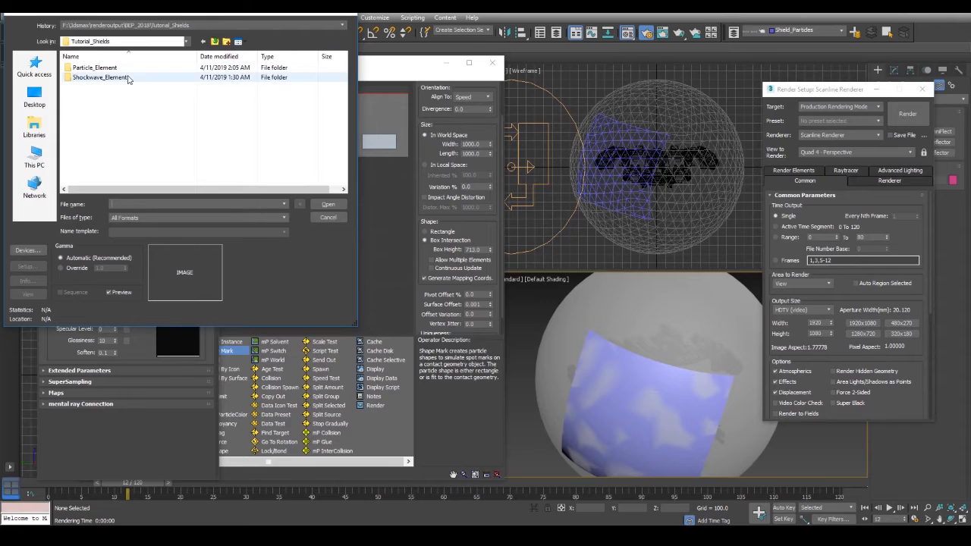
{"action": "double_click", "coordinate": [100, 77]}
{"action": "left_click", "coordinate": [110, 86]}
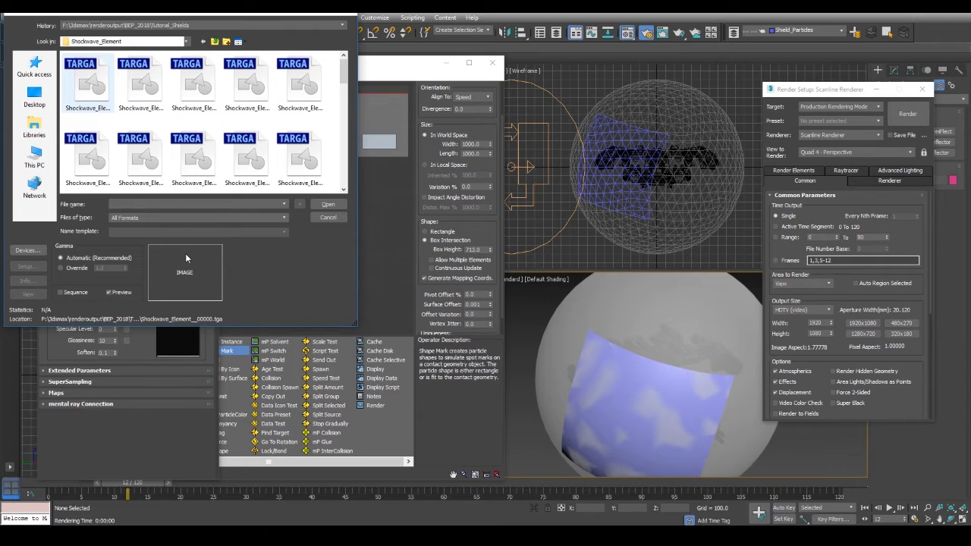
{"action": "left_click", "coordinate": [88, 82]}
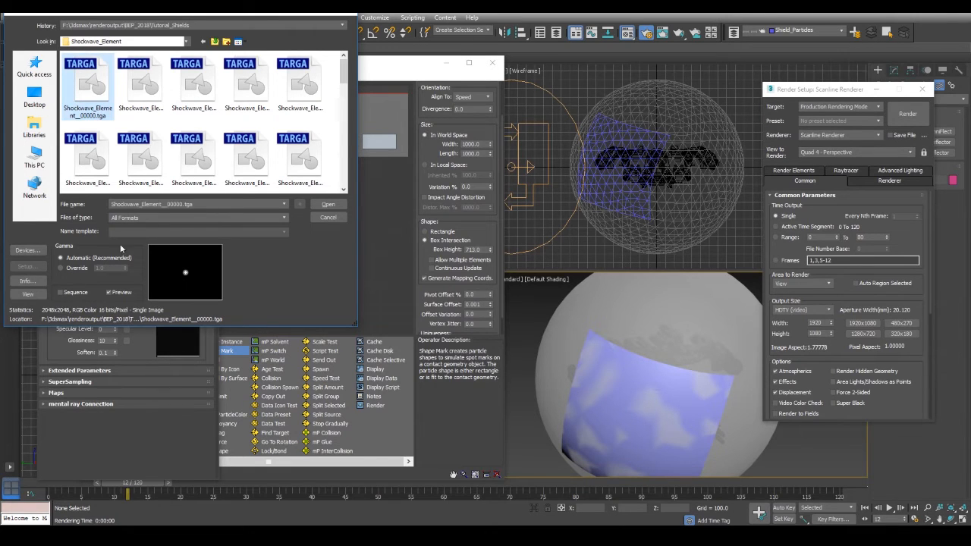
{"action": "left_click", "coordinate": [68, 295]}
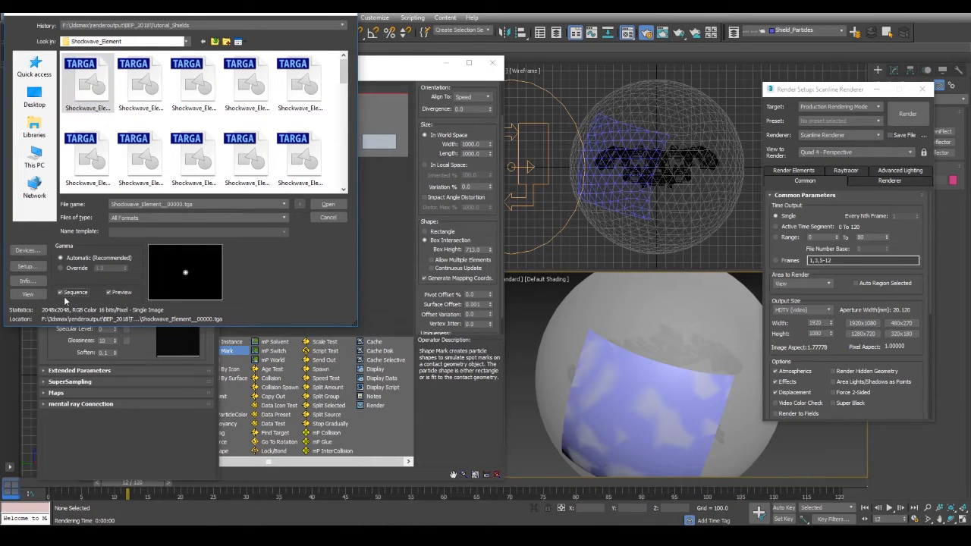
{"action": "left_click", "coordinate": [328, 204]}
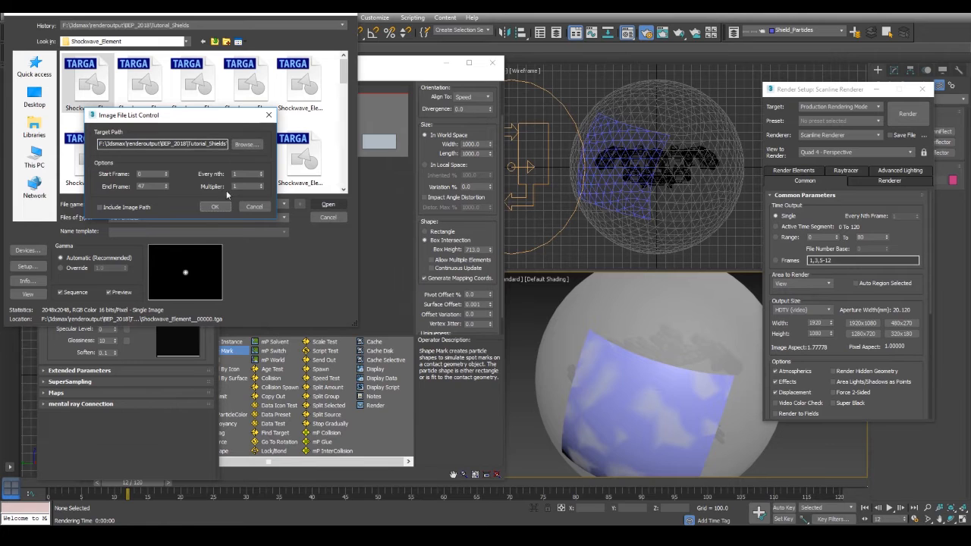
{"action": "left_click", "coordinate": [216, 207]}
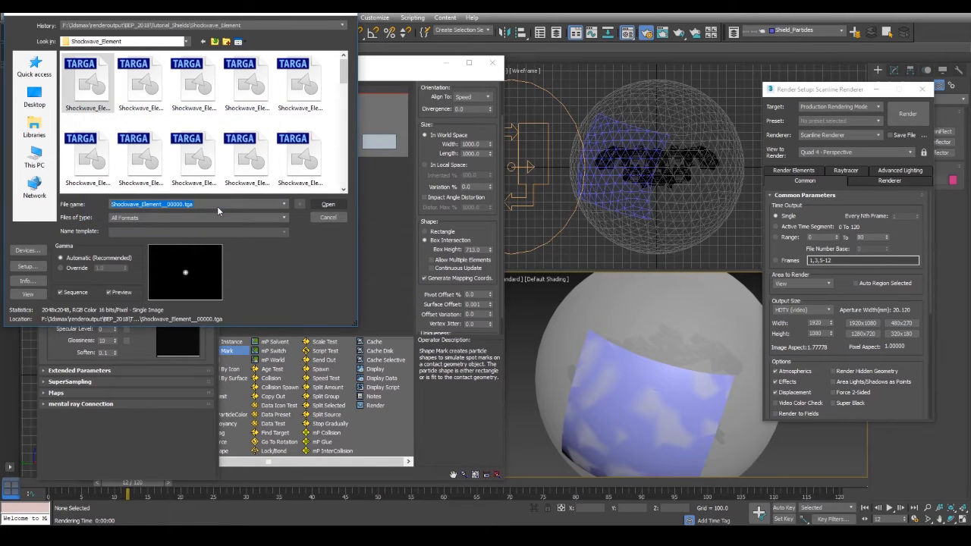
Enlarge the Shockwave material sample and scrub the timeline to frame 9 to preview the animated map.
{"action": "double_click", "coordinate": [75, 109]}
{"action": "left_click", "coordinate": [35, 482]}
{"action": "left_click_drag", "start_coordinate": [35, 488], "coordinate": [105, 490]}
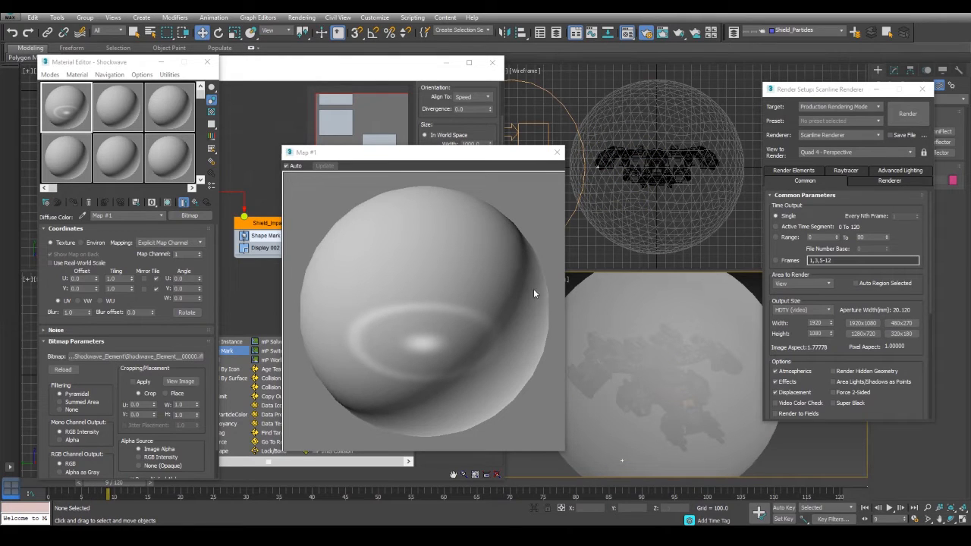
Switch the Shockwave material's sample shape to a cube and show it in an enlarged preview.
{"action": "left_click", "coordinate": [557, 151]}
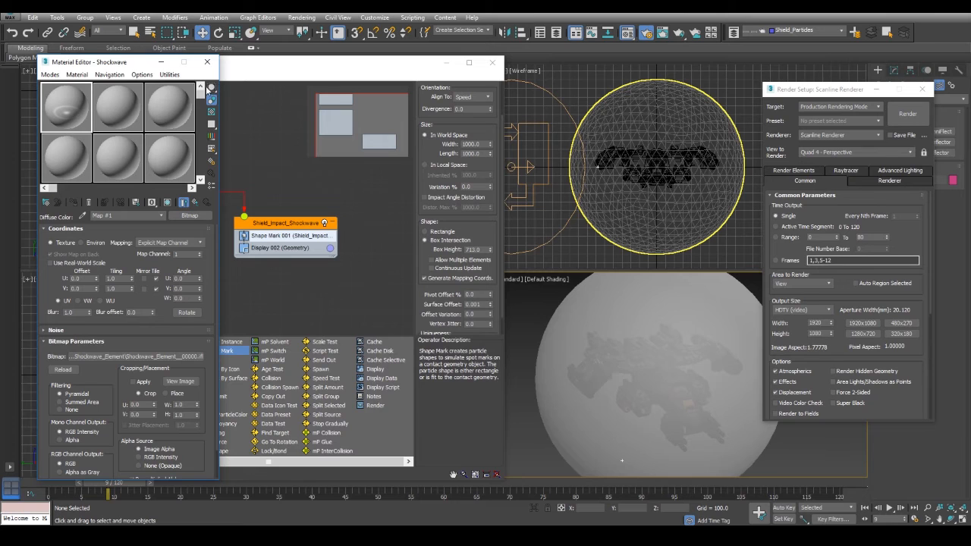
{"action": "left_click_drag", "start_coordinate": [211, 89], "coordinate": [247, 88]}
{"action": "double_click", "coordinate": [72, 110]}
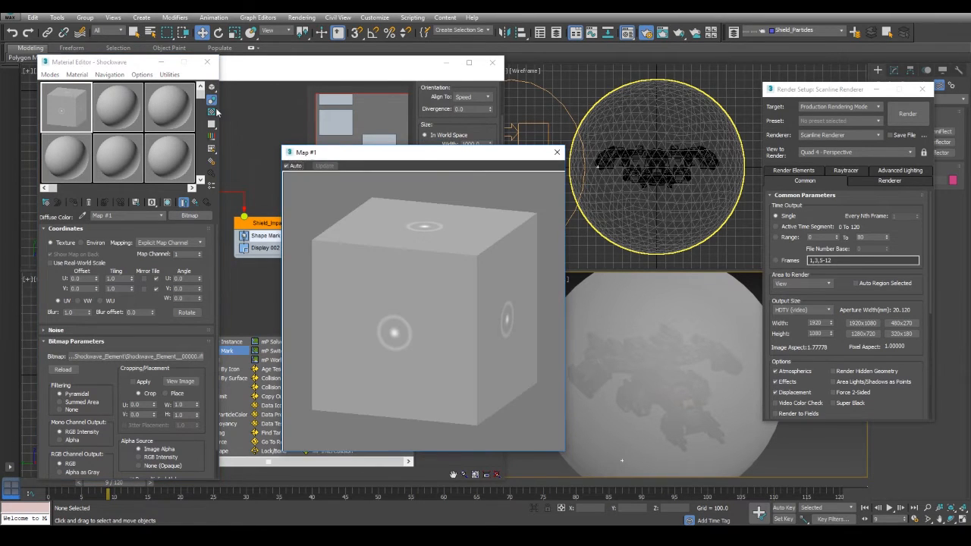
Return to the Shockwave material's main parameters and make its ambient and diffuse colors black.
{"action": "left_click", "coordinate": [195, 201]}
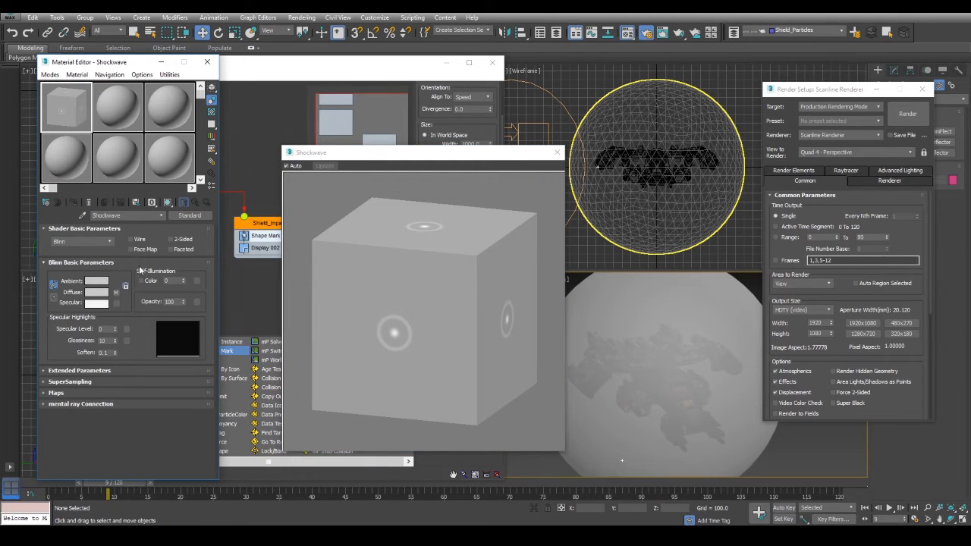
{"action": "right_click", "coordinate": [104, 297]}
{"action": "left_click", "coordinate": [129, 311]}
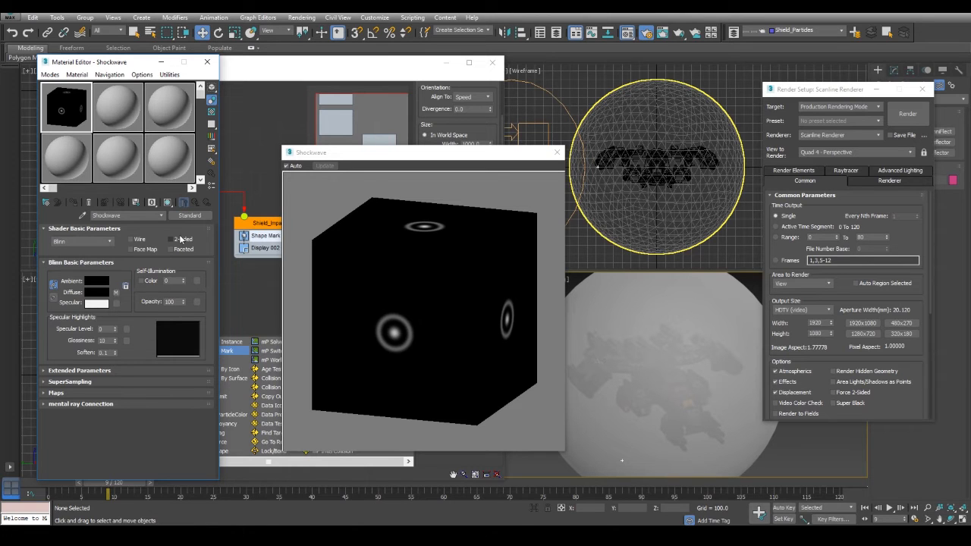
Instance the Diffuse Color map into the Self-Illumination slot of the Shockwave material.
{"action": "left_click", "coordinate": [92, 393]}
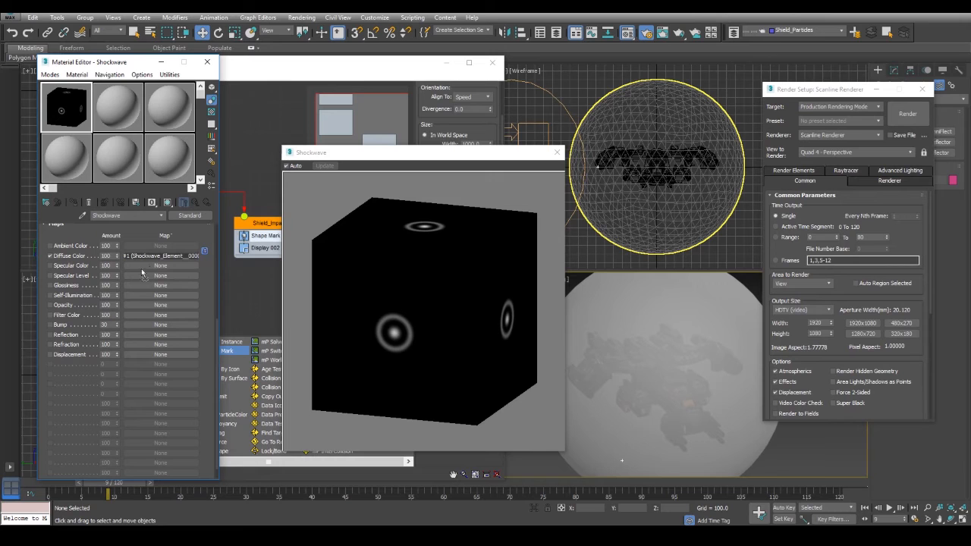
{"action": "left_click_drag", "start_coordinate": [137, 300], "coordinate": [139, 303]}
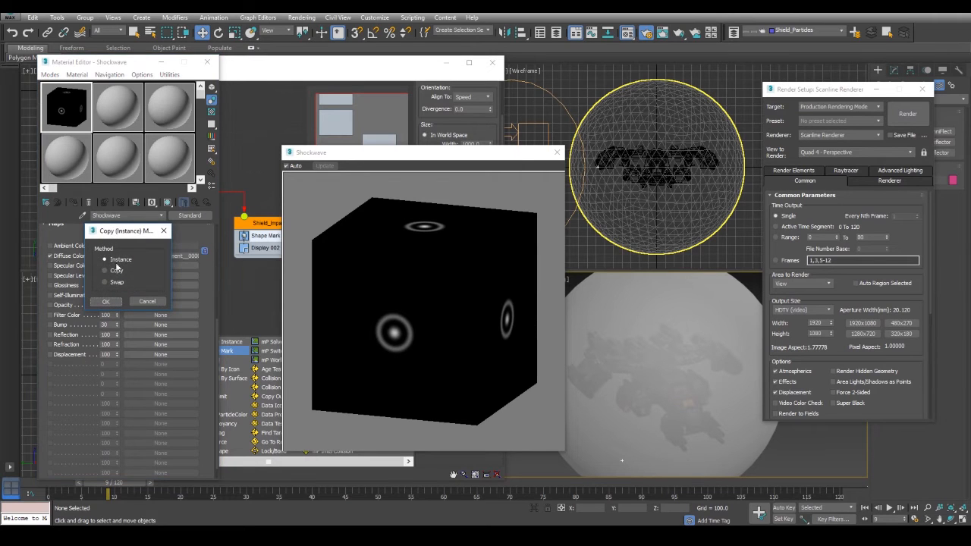
{"action": "left_click", "coordinate": [106, 301]}
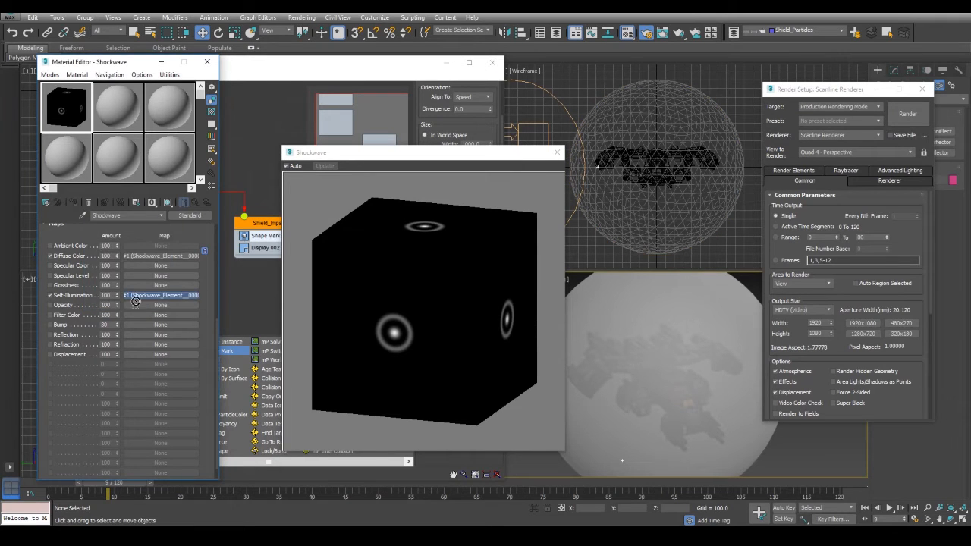
Try an independent copy of the shockwave map in Opacity, testing its Alpha and Alpha as Gray channel outputs.
{"action": "left_click_drag", "start_coordinate": [128, 305], "coordinate": [128, 304]}
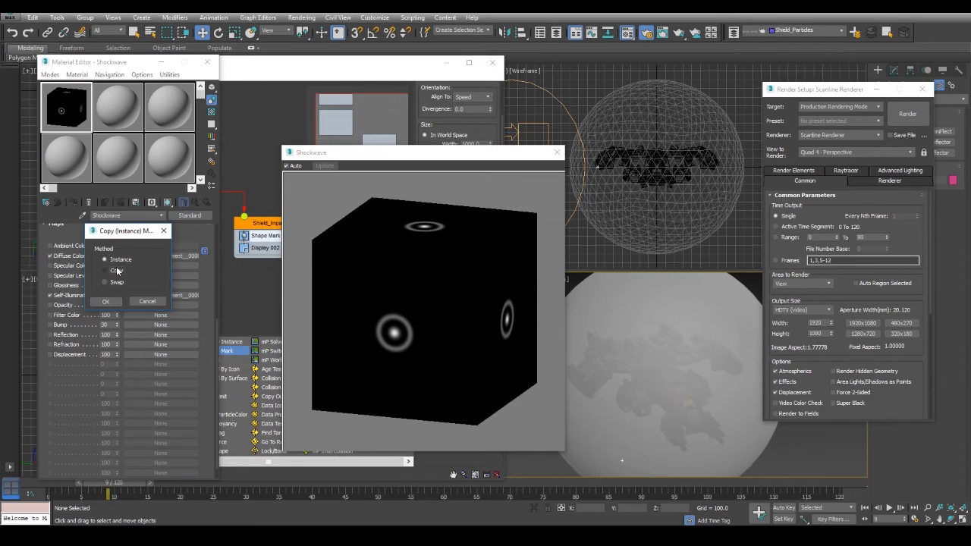
{"action": "left_click", "coordinate": [113, 302]}
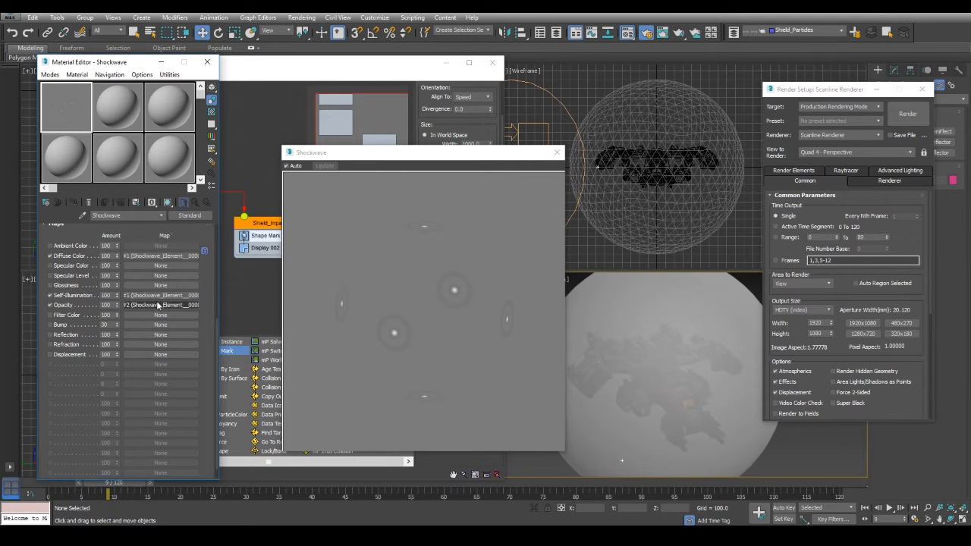
{"action": "left_click", "coordinate": [161, 305]}
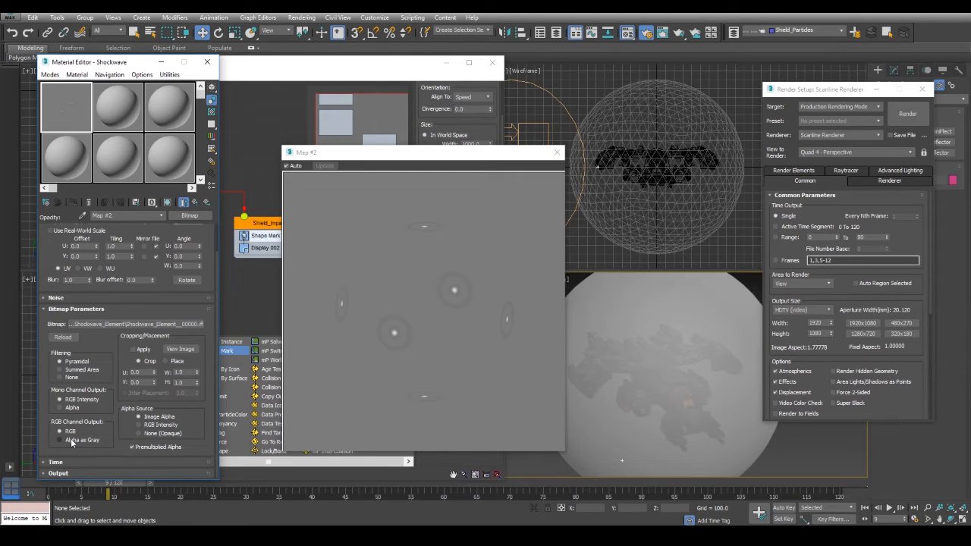
{"action": "left_click", "coordinate": [72, 410]}
{"action": "left_click", "coordinate": [436, 284]}
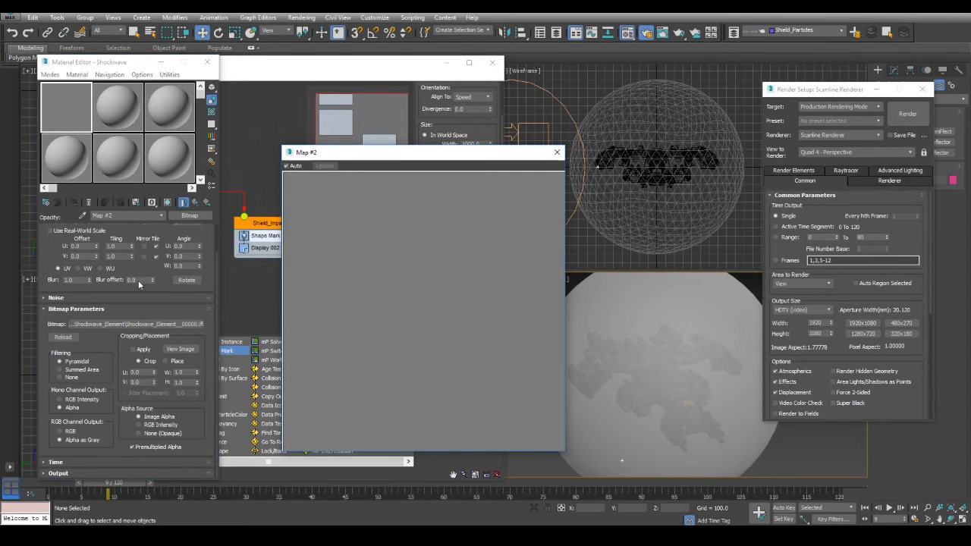
{"action": "left_click", "coordinate": [61, 431]}
{"action": "left_click", "coordinate": [83, 398]}
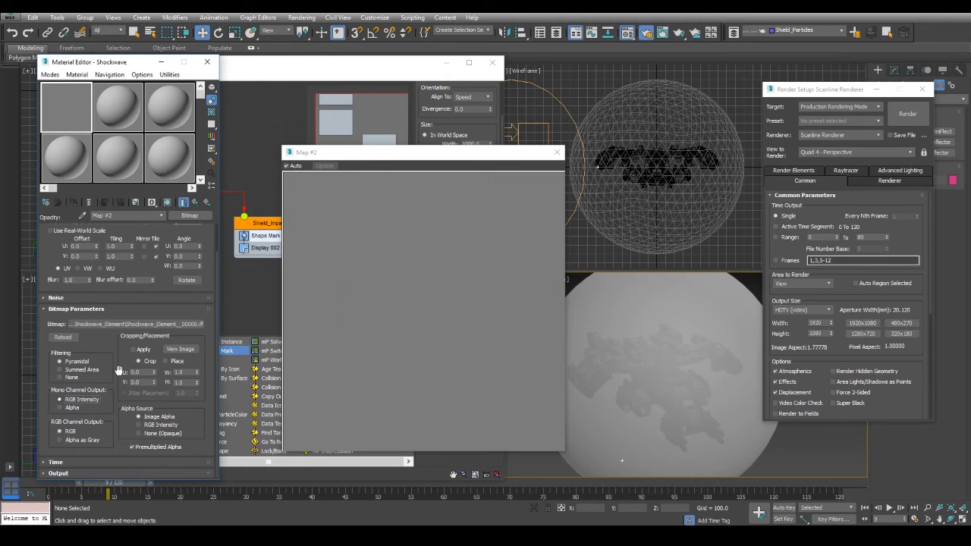
Instance the Self-Illumination map into the Opacity slot of the Shockwave material, replacing the separate copy.
{"action": "left_click", "coordinate": [195, 201]}
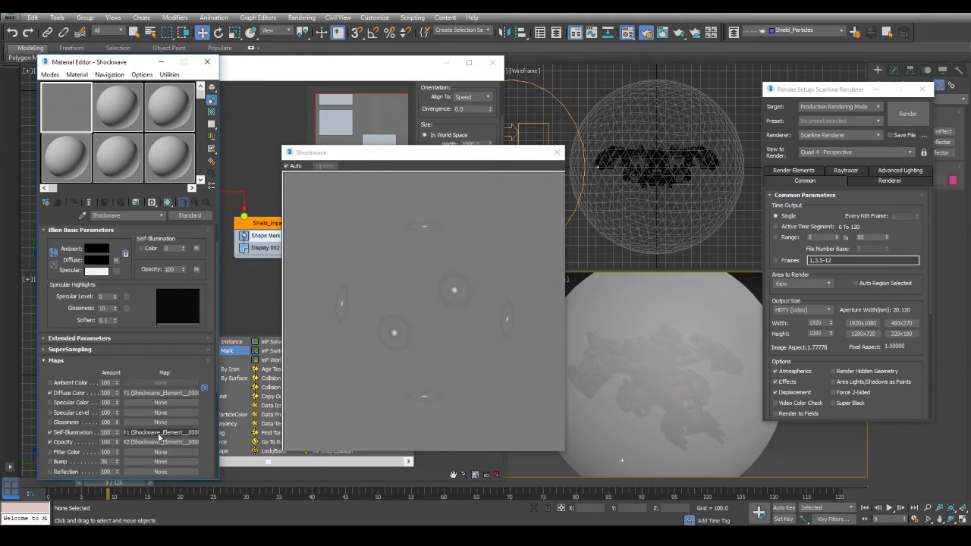
{"action": "left_click_drag", "start_coordinate": [157, 433], "coordinate": [155, 443]}
{"action": "left_click", "coordinate": [122, 259]}
{"action": "left_click", "coordinate": [110, 302]}
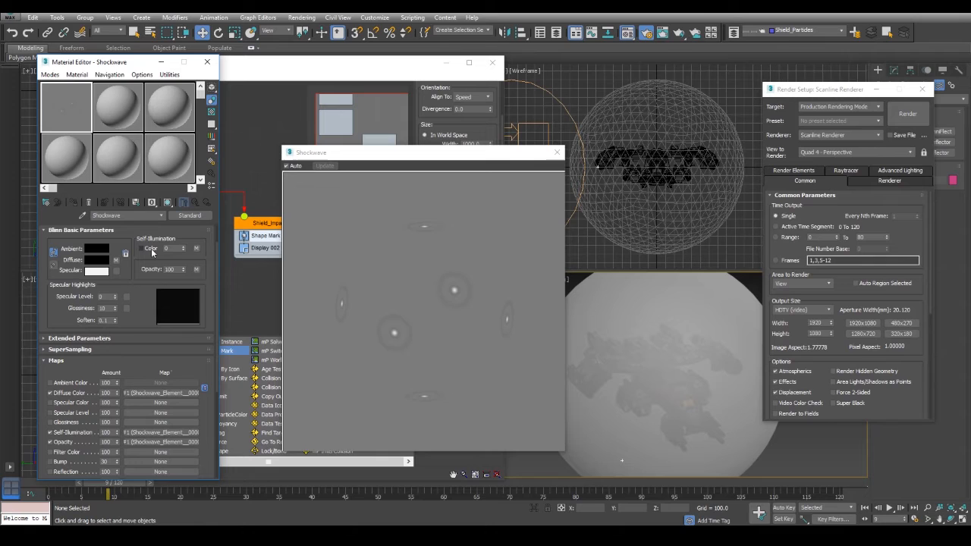
Enable colored self-illumination and Additive advanced transparency on the Shockwave material, close its enlarged preview, and uncover the particle flow.
{"action": "left_click", "coordinate": [141, 249]}
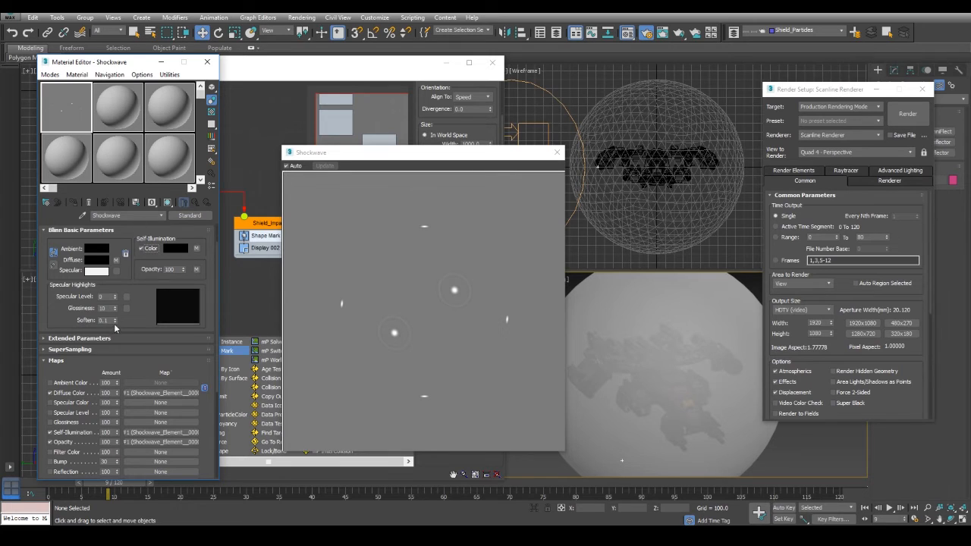
{"action": "left_click", "coordinate": [79, 339]}
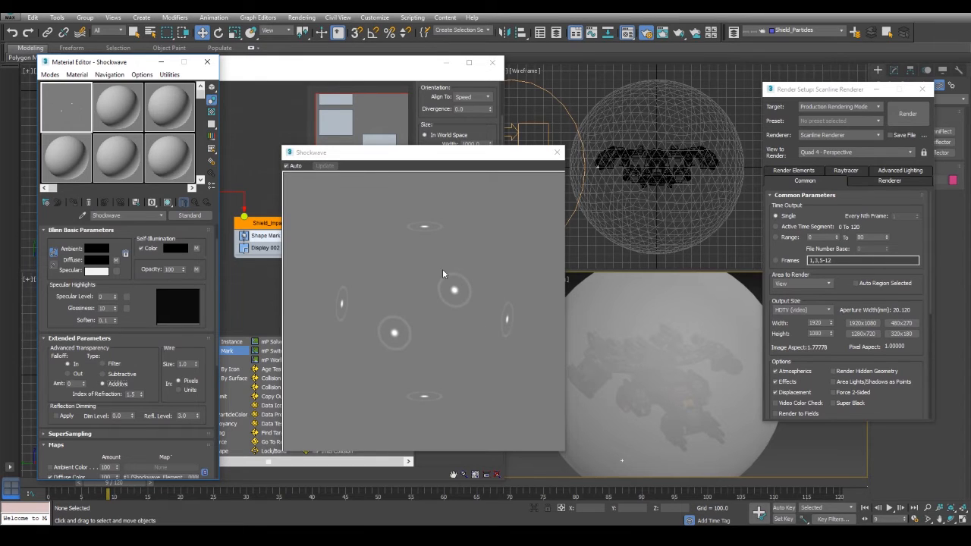
{"action": "left_click", "coordinate": [558, 153]}
{"action": "left_click_drag", "start_coordinate": [111, 63], "coordinate": [624, 49]}
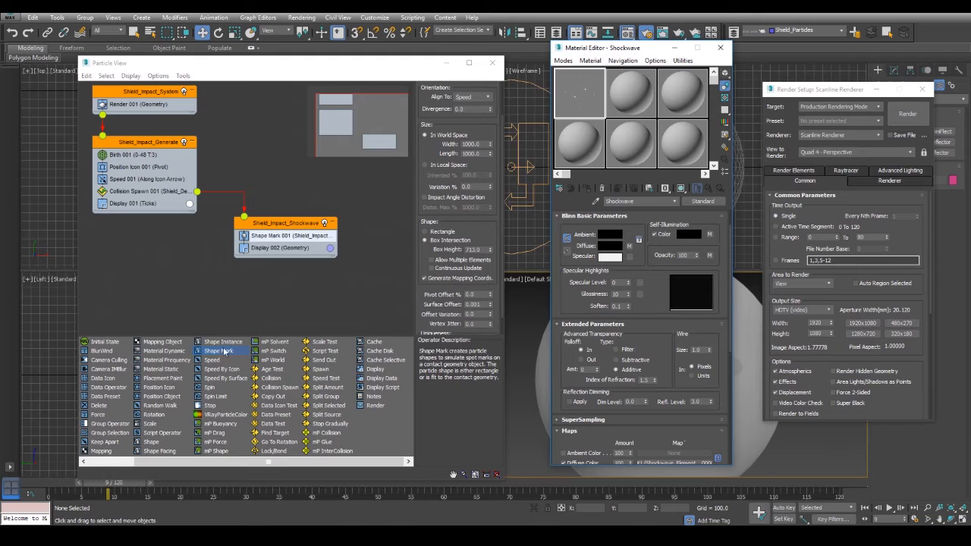
Add a Material Dynamic operator to the Shield_Impact_Shockwave event, assign it the Shockwave material, and enable Reset Particle Age.
{"action": "left_click_drag", "start_coordinate": [165, 354], "coordinate": [282, 247]}
{"action": "left_click_drag", "start_coordinate": [580, 102], "coordinate": [459, 112]}
{"action": "left_click", "coordinate": [269, 303]}
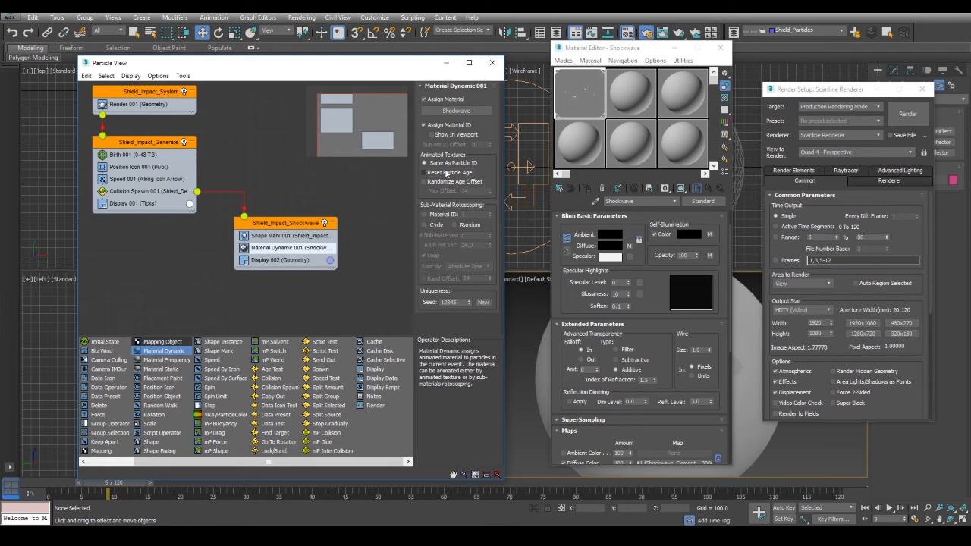
Set the Shockwave Diffuse Color bitmap's end condition to Hold and sync its frames to particle age.
{"action": "left_click_drag", "start_coordinate": [664, 359], "coordinate": [656, 200]}
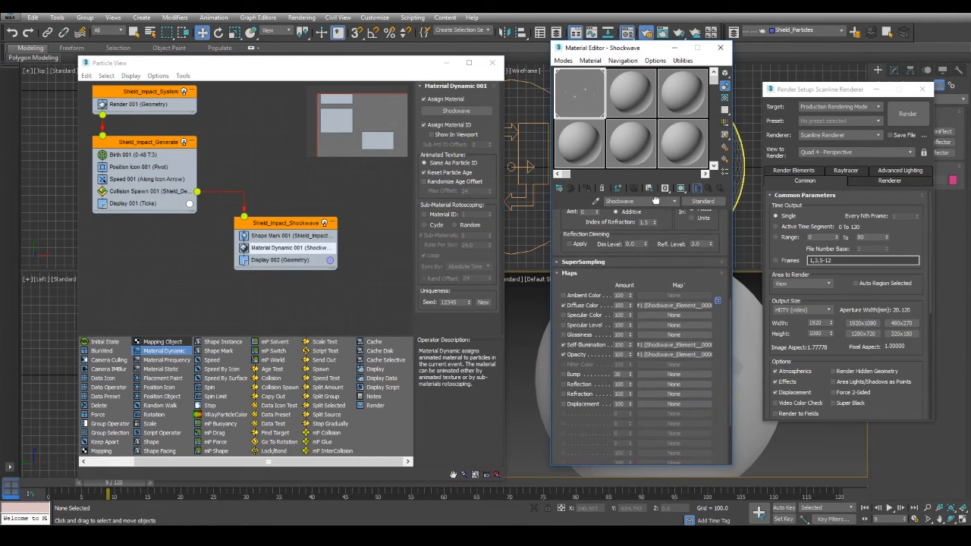
{"action": "left_click", "coordinate": [657, 306]}
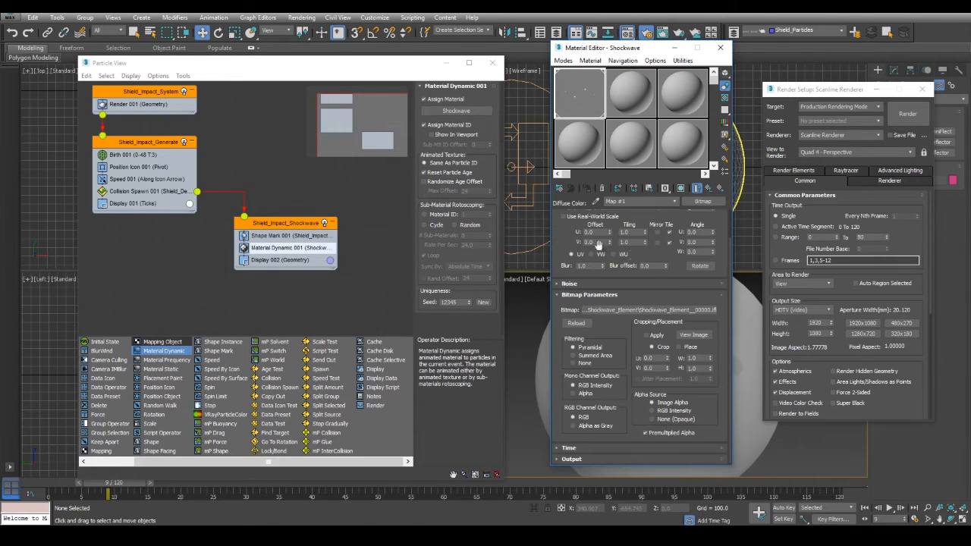
{"action": "left_click", "coordinate": [584, 449]}
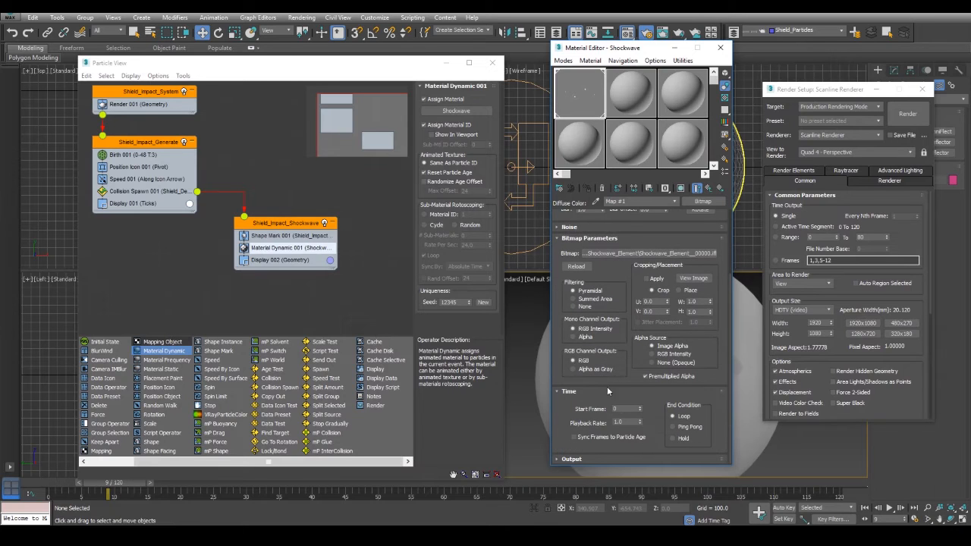
{"action": "left_click", "coordinate": [682, 438]}
{"action": "left_click", "coordinate": [615, 440]}
{"action": "left_click", "coordinate": [707, 189]}
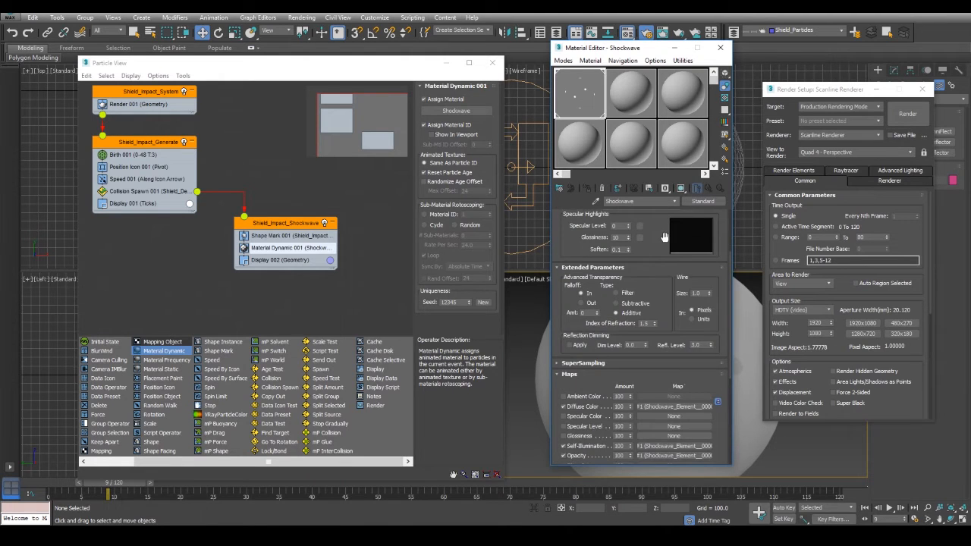
Test render the perspective view at frame 22 to check the shockwave on the shield, then close the render.
{"action": "left_click_drag", "start_coordinate": [668, 240], "coordinate": [663, 352]}
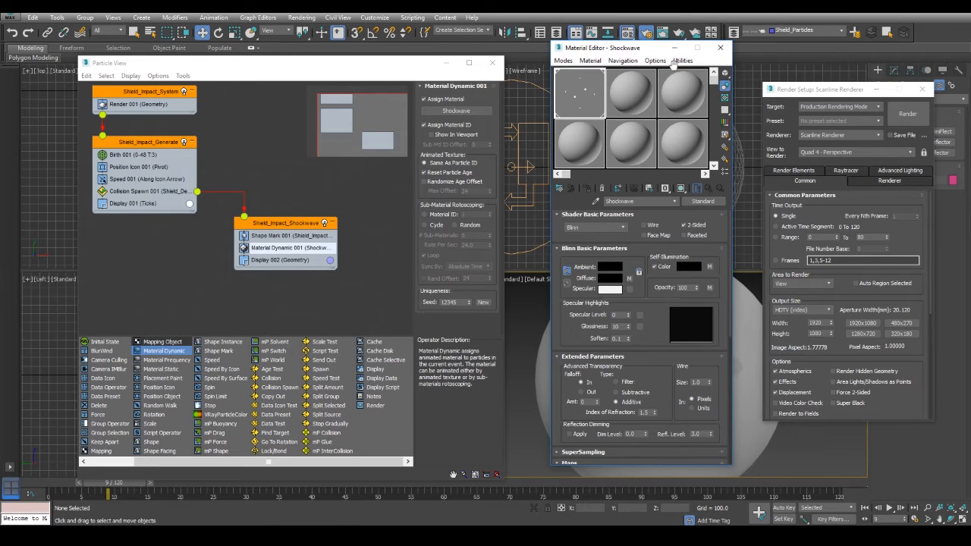
{"action": "left_click", "coordinate": [677, 49]}
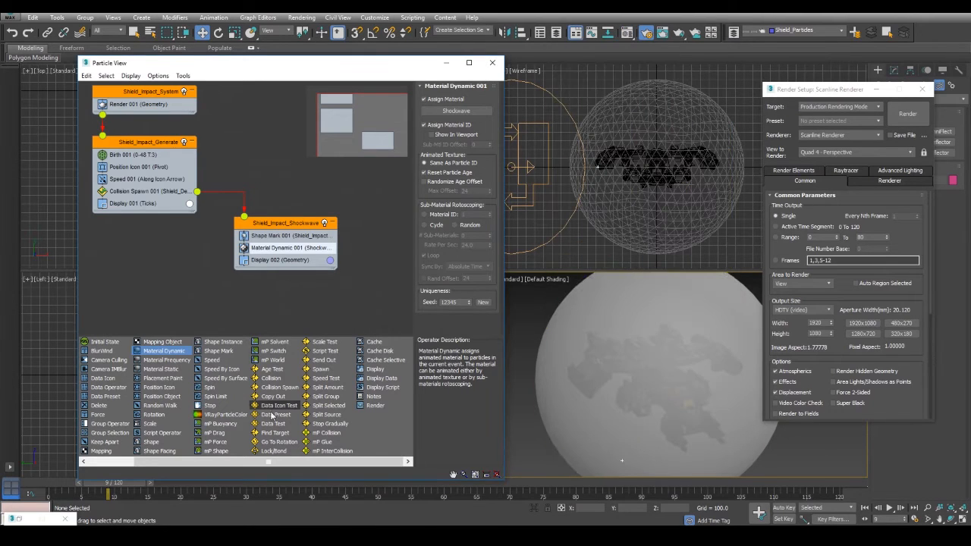
{"action": "left_click_drag", "start_coordinate": [120, 487], "coordinate": [205, 488]}
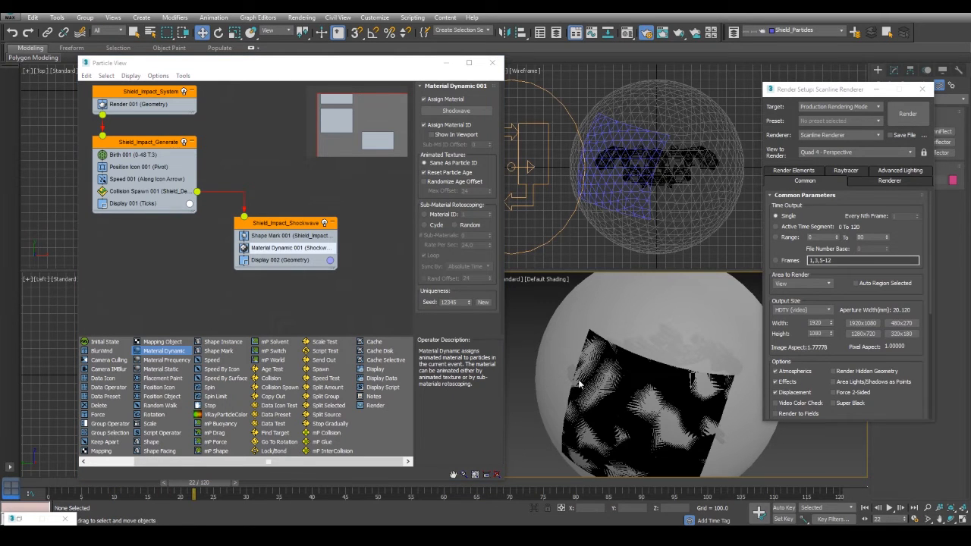
{"action": "left_click", "coordinate": [910, 113]}
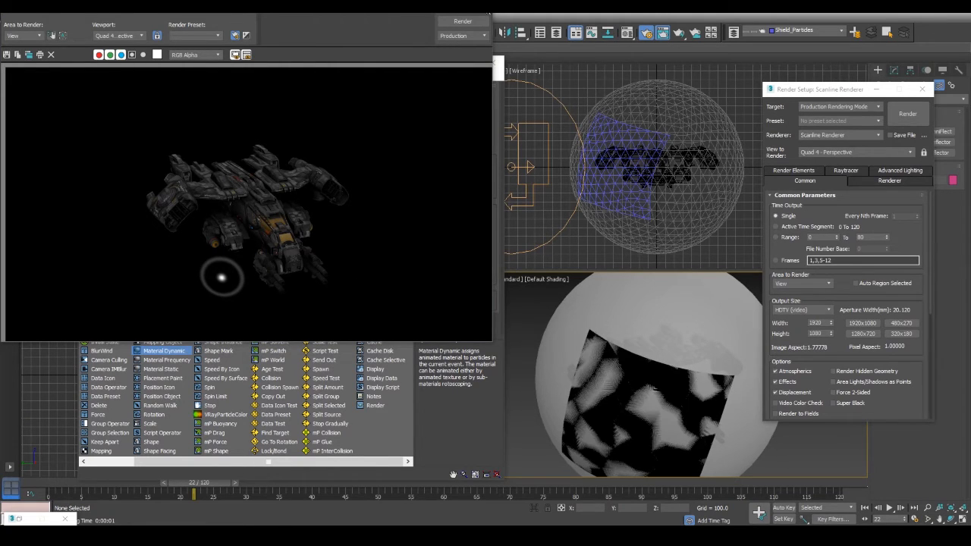
{"action": "left_click", "coordinate": [488, 11]}
Paste a copy of the Shield_Impact_Shockwave event and place it directly below the original.
{"action": "left_click", "coordinate": [280, 220]}
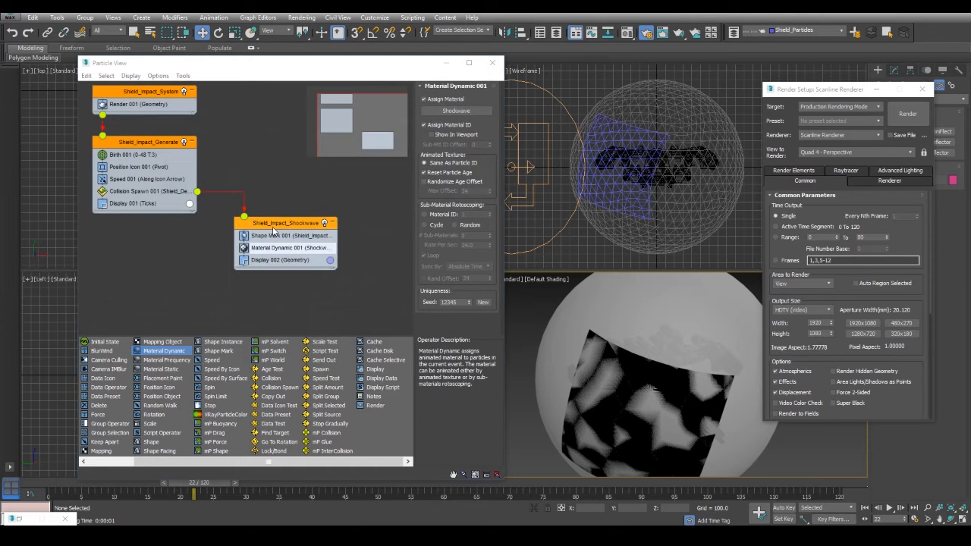
{"action": "right_click", "coordinate": [274, 228]}
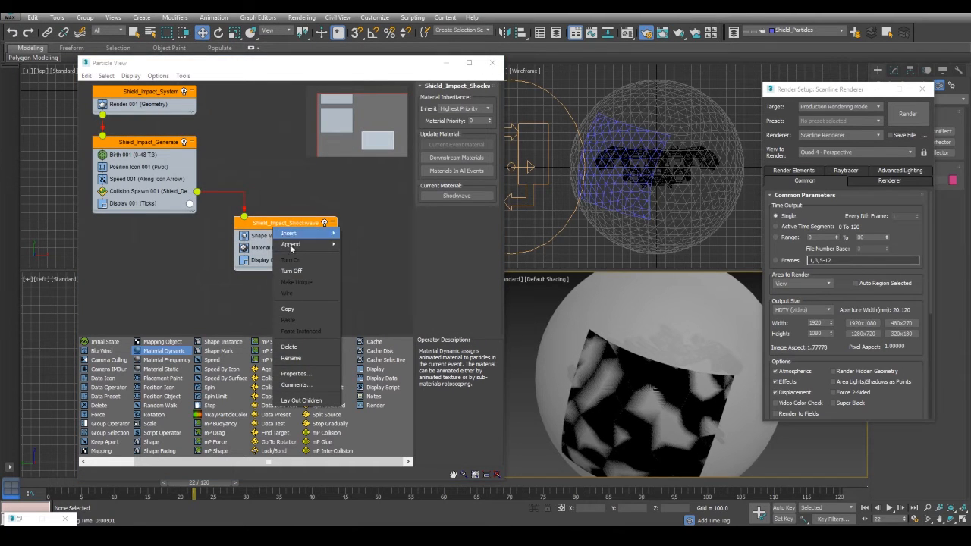
{"action": "left_click", "coordinate": [307, 308]}
{"action": "right_click", "coordinate": [369, 262]}
{"action": "left_click", "coordinate": [391, 280]}
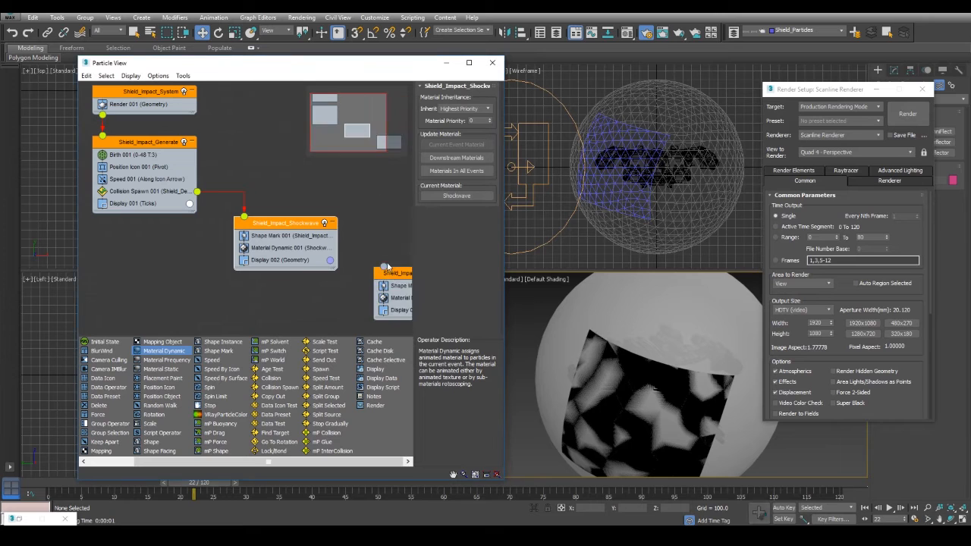
{"action": "left_click_drag", "start_coordinate": [390, 270], "coordinate": [254, 296]}
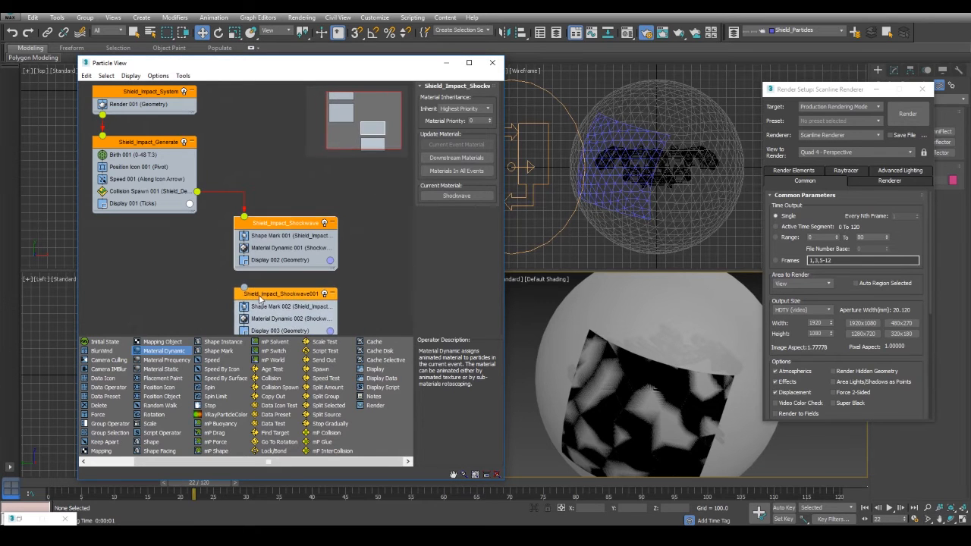
Rename the copied event to Shield_Impact_Particle_Explosion.
{"action": "right_click", "coordinate": [261, 296]}
{"action": "left_click", "coordinate": [294, 426]}
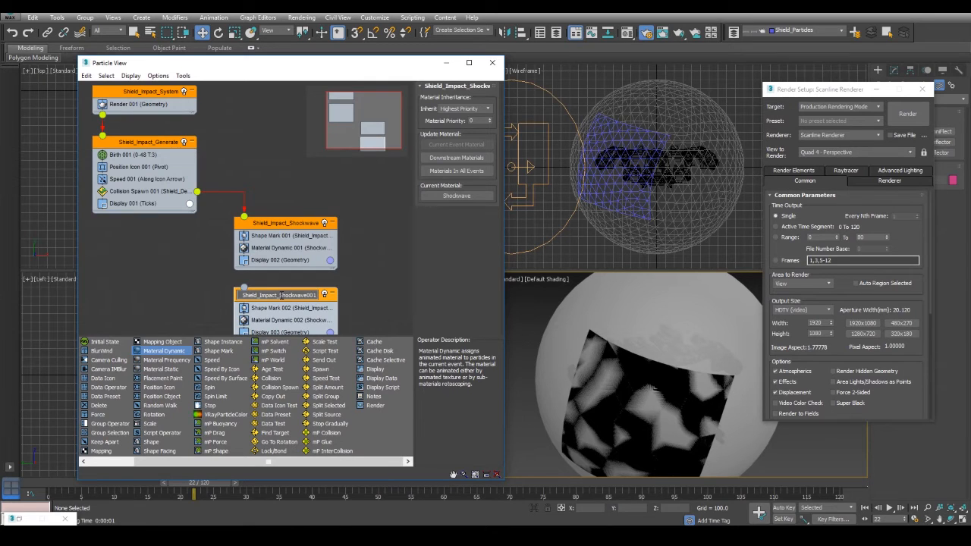
{"action": "left_click_drag", "start_coordinate": [280, 295], "coordinate": [317, 295]}
{"action": "type", "text": "Particle"}
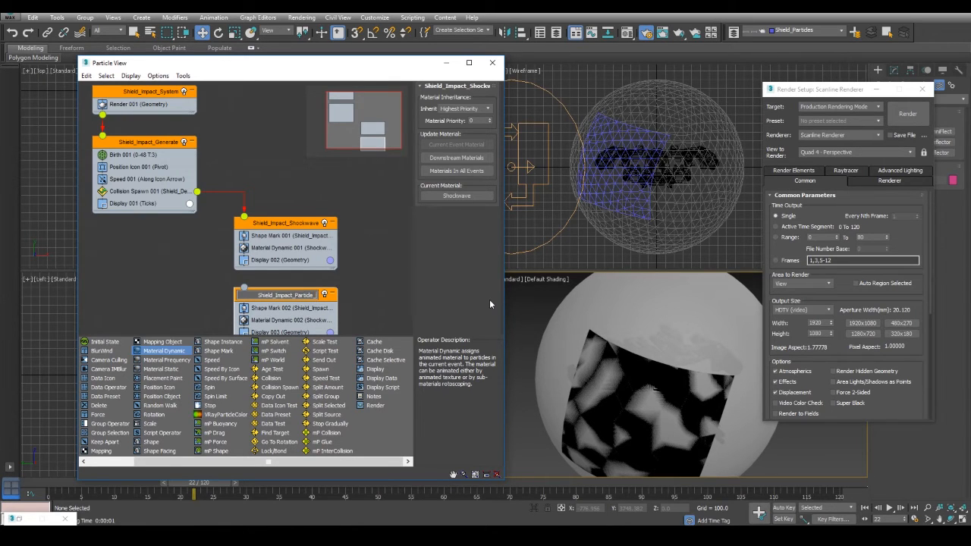
{"action": "type", "text": "_Explosion"}
{"action": "key", "text": "Return"}
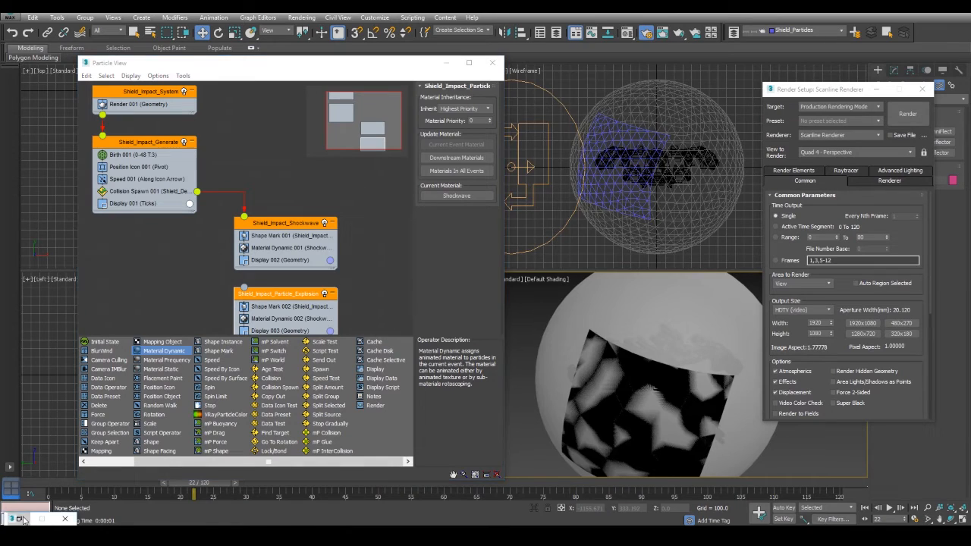
Copy the Shockwave material to the second sample slot and name the copy Particle_Explosion.
{"action": "key", "text": "m"}
{"action": "left_click", "coordinate": [630, 89]}
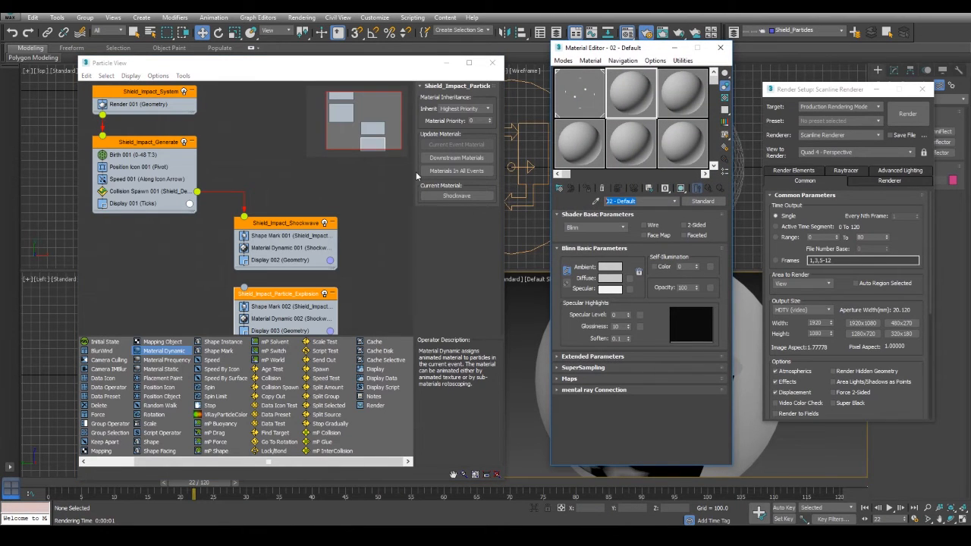
{"action": "left_click", "coordinate": [572, 97]}
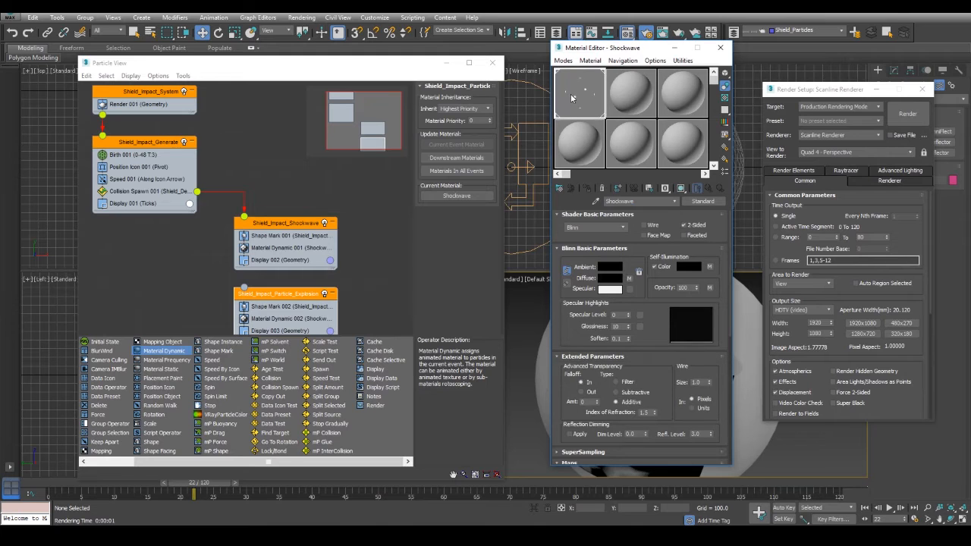
{"action": "right_click", "coordinate": [572, 97]}
{"action": "left_click", "coordinate": [575, 94]}
{"action": "left_click_drag", "start_coordinate": [627, 93], "coordinate": [627, 92]}
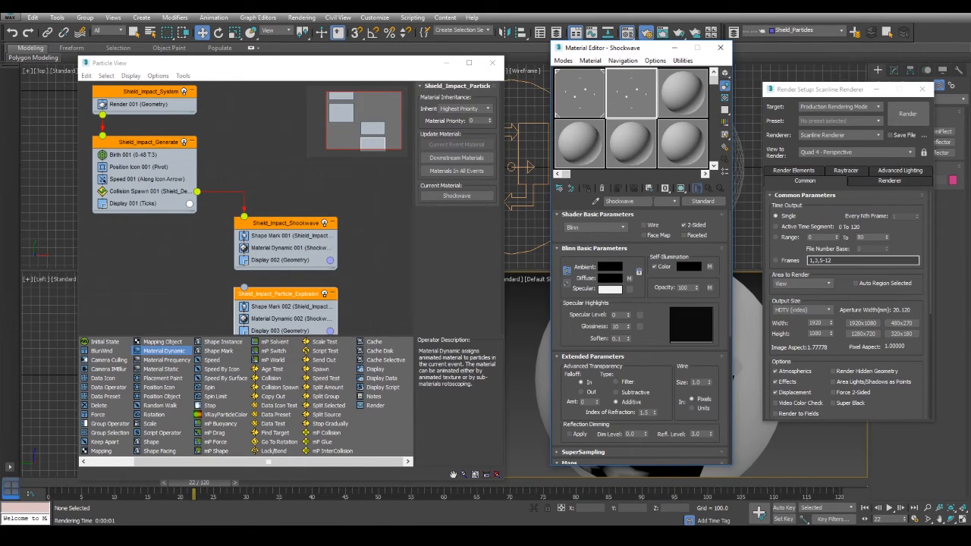
{"action": "left_click", "coordinate": [467, 173]}
{"action": "type", "text": "Pa"}
Clear the shockwave bitmap from the Diffuse Color slot of the Particle_Explosion material.
{"action": "left_click", "coordinate": [628, 278]}
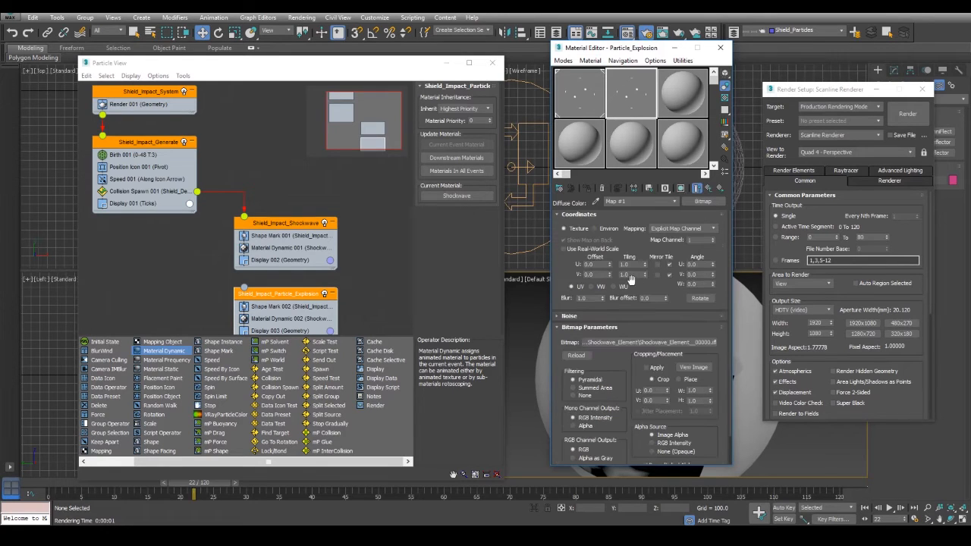
{"action": "left_click", "coordinate": [708, 188]}
{"action": "scroll", "coordinate": [647, 322], "scroll_direction": "down", "scroll_amount": 3}
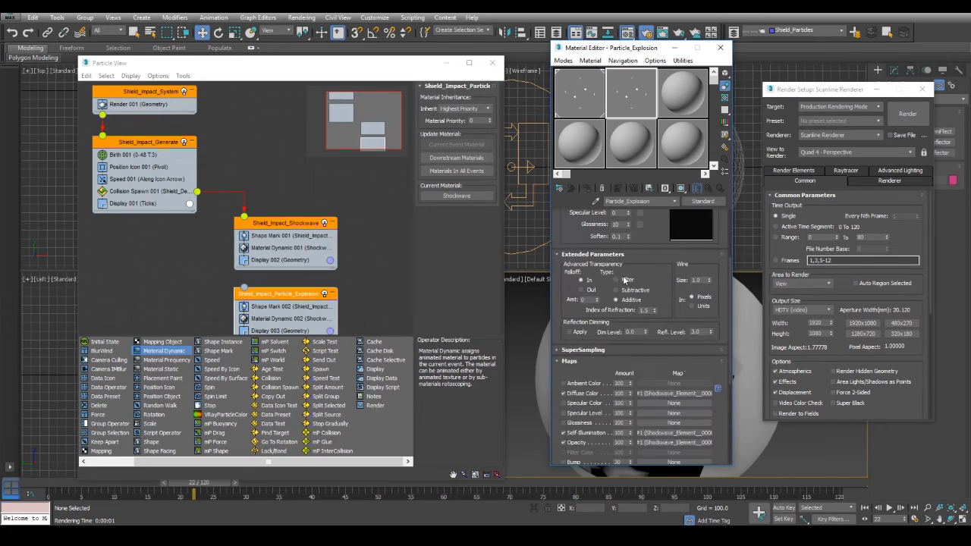
{"action": "right_click", "coordinate": [652, 396]}
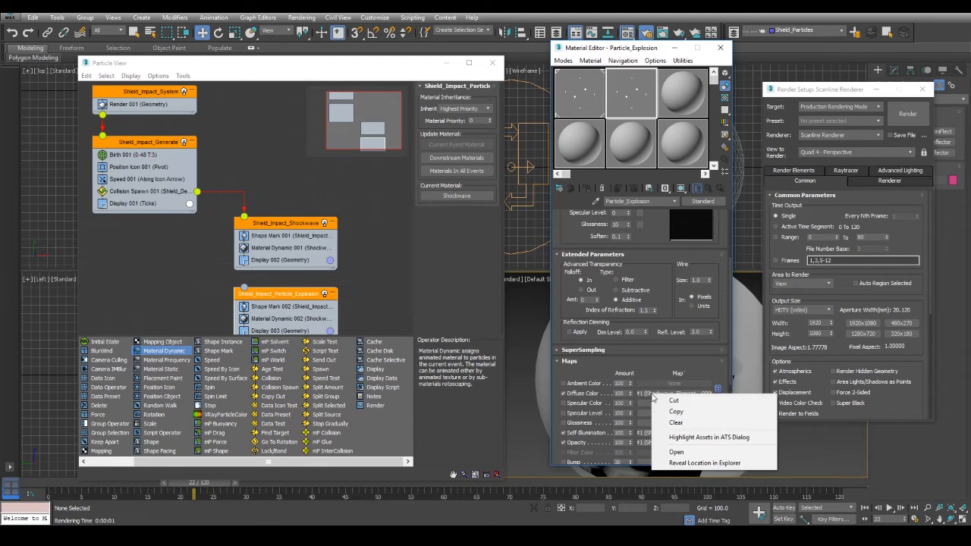
{"action": "left_click", "coordinate": [669, 423]}
Load the Particle_Element image sequence starting at Particle_Element_0000.tga as a Bitmap in the Diffuse Color slot of Particle_Explosion.
{"action": "left_click", "coordinate": [654, 394]}
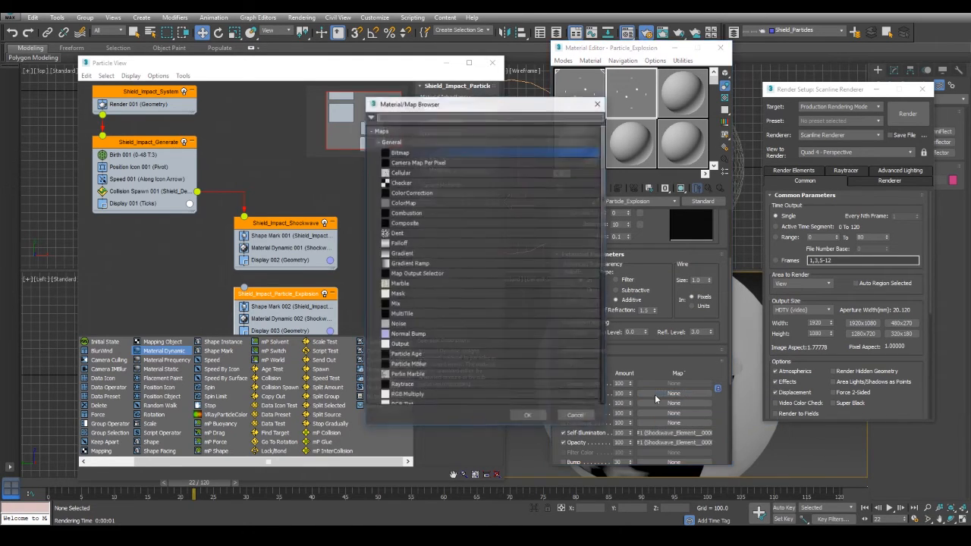
{"action": "double_click", "coordinate": [422, 155]}
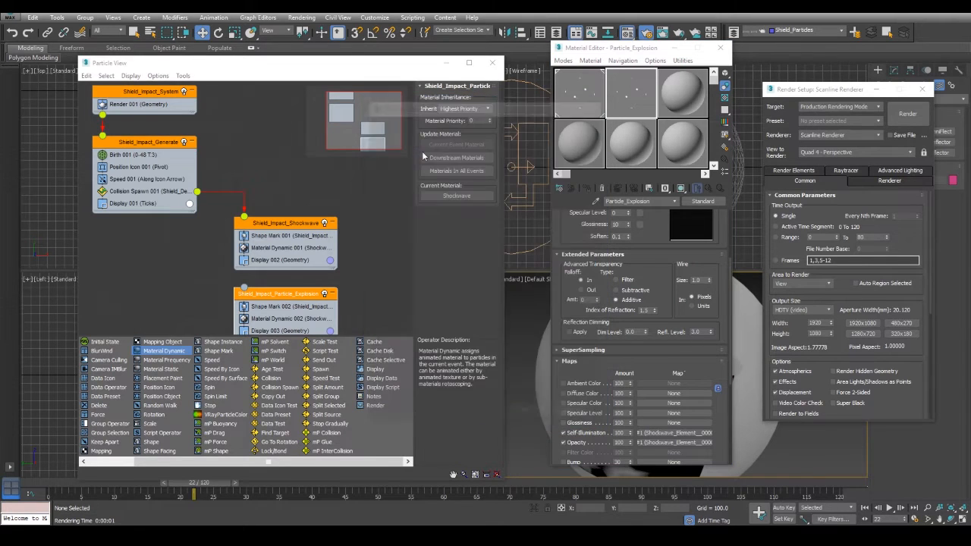
{"action": "left_click", "coordinate": [215, 42]}
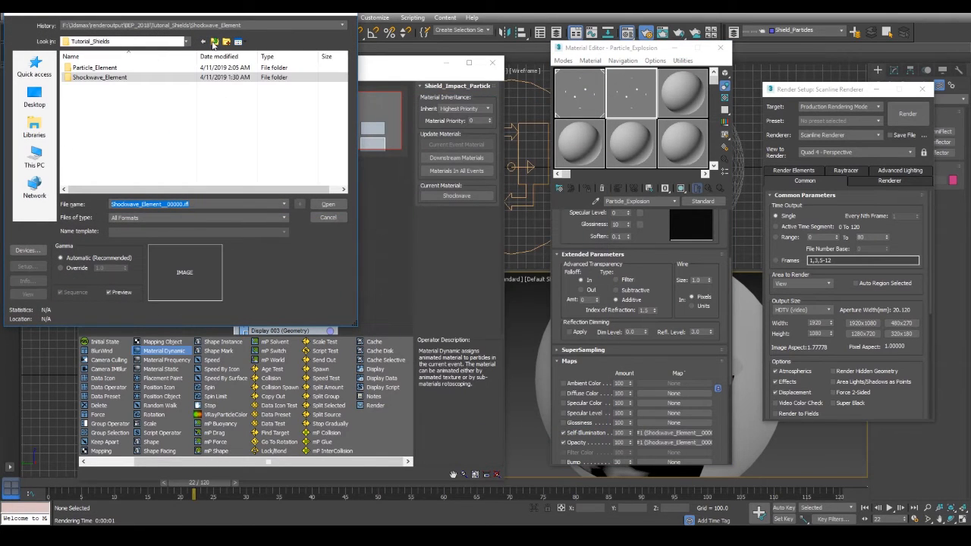
{"action": "double_click", "coordinate": [95, 67]}
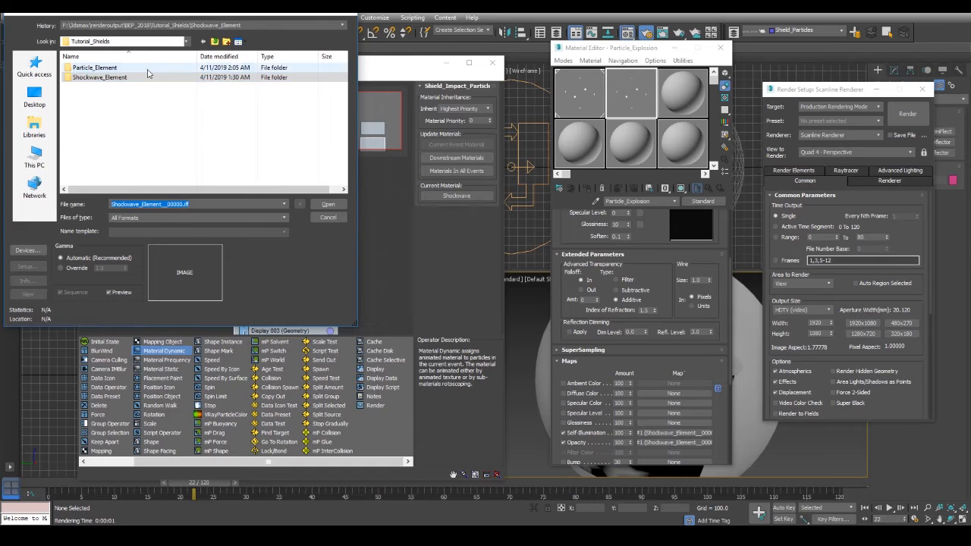
{"action": "left_click", "coordinate": [68, 82]}
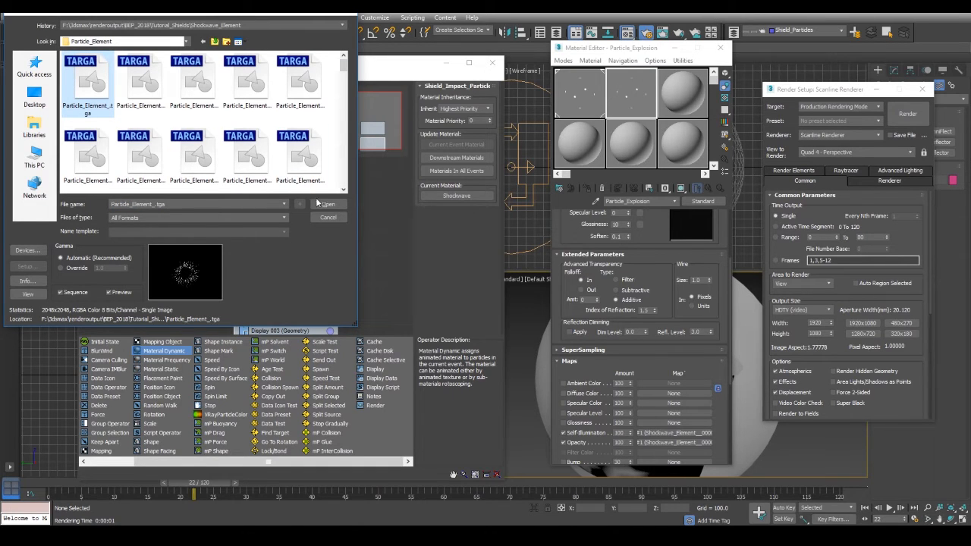
{"action": "left_click", "coordinate": [135, 81]}
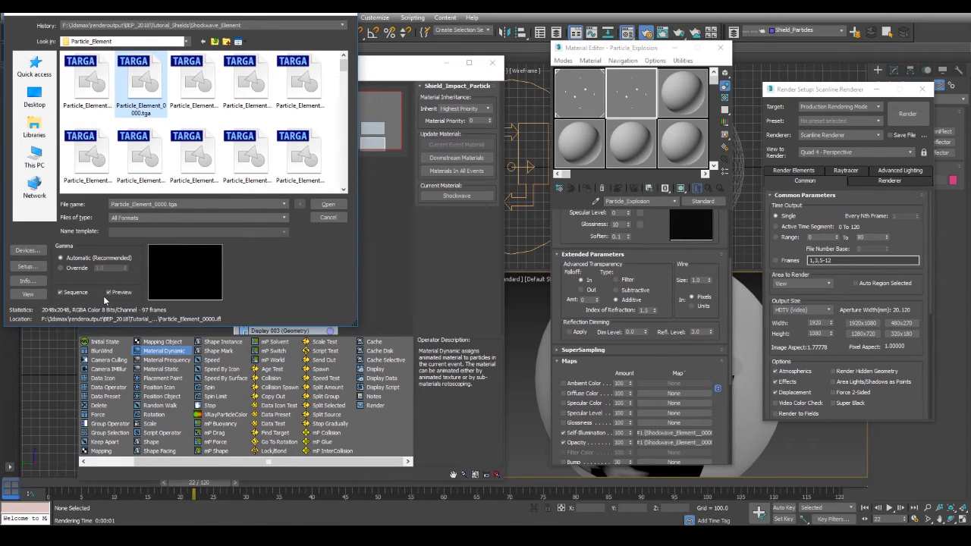
{"action": "left_click", "coordinate": [326, 204]}
{"action": "left_click", "coordinate": [211, 207]}
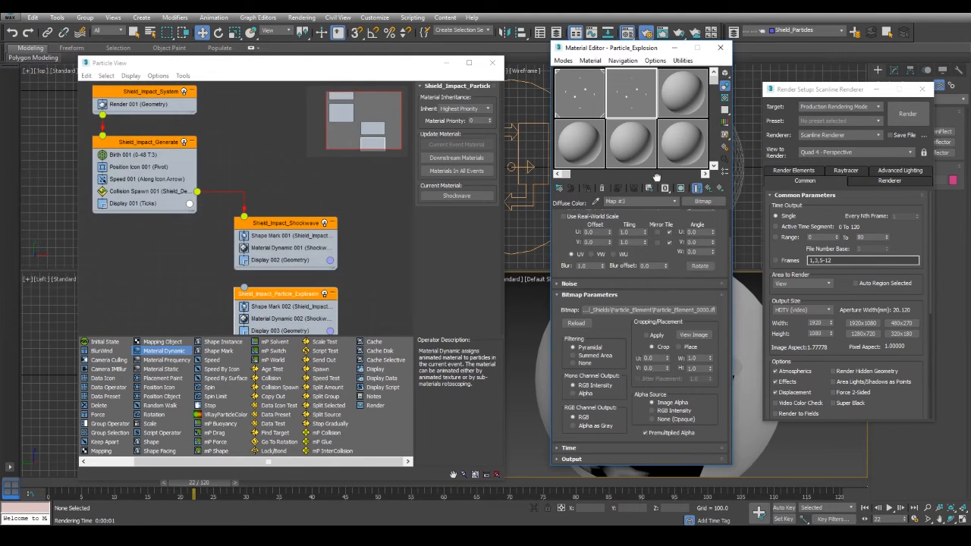
Set the particle bitmap's end condition to Hold, sync its frames to particle age, and return to the Particle_Explosion material.
{"action": "left_click", "coordinate": [592, 447]}
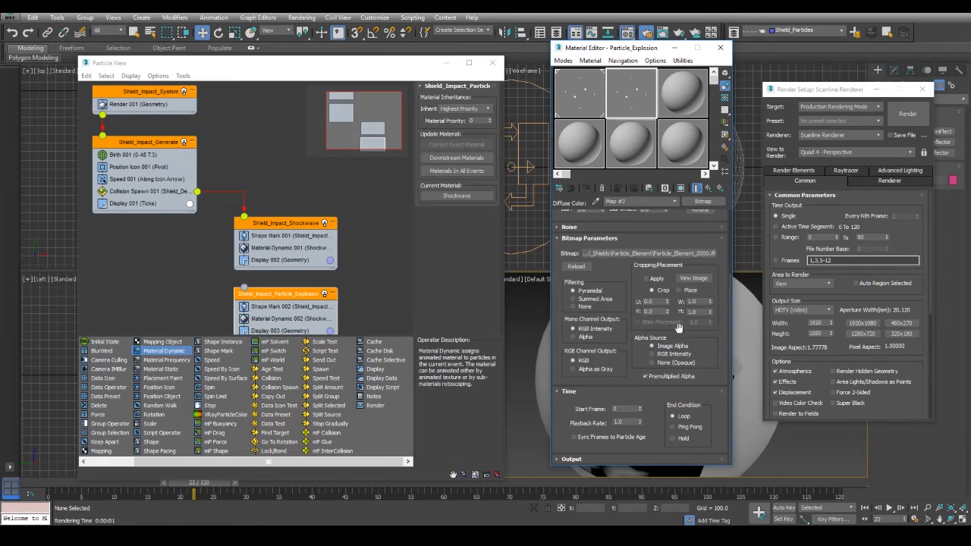
{"action": "left_click", "coordinate": [604, 438]}
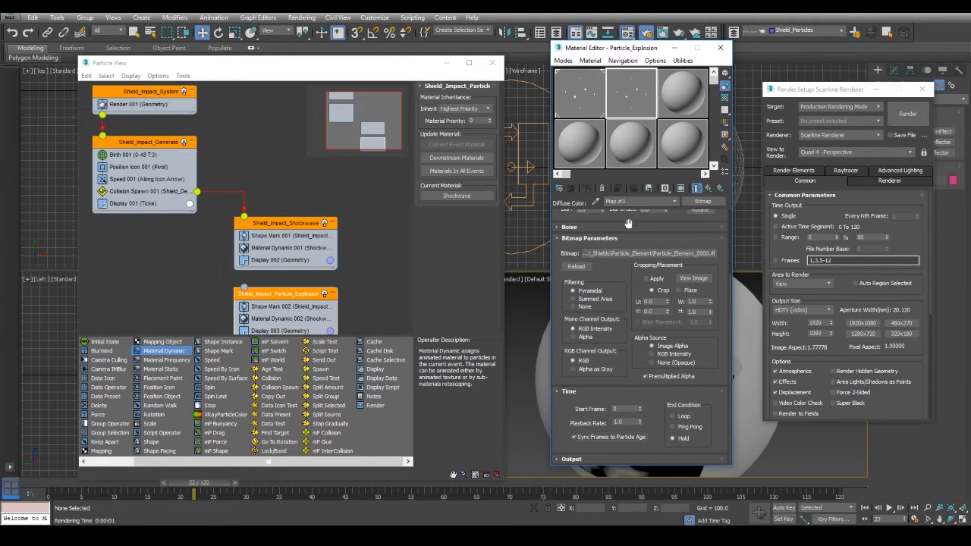
{"action": "left_click", "coordinate": [707, 188]}
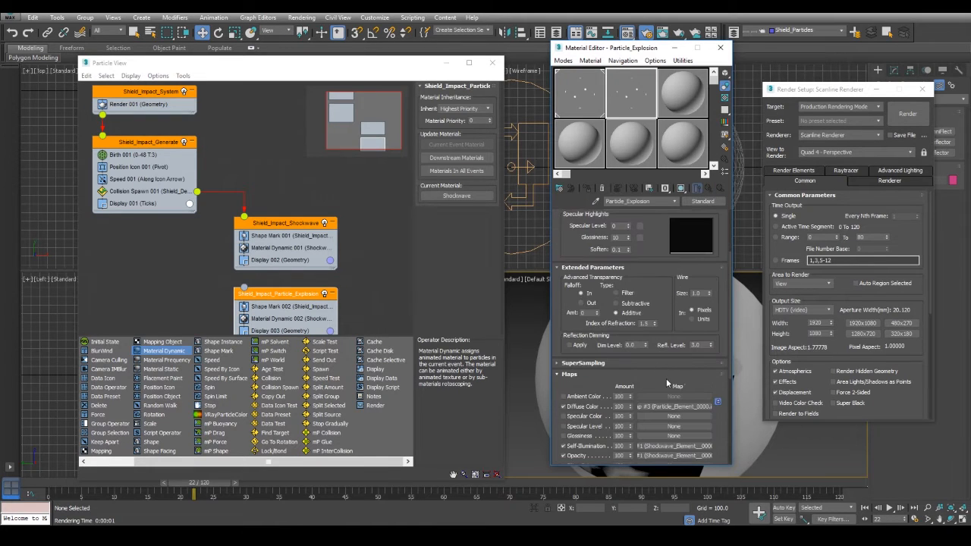
Instance the particle bitmap from Diffuse Color into the Self-Illumination and Opacity slots of Particle_Explosion, and preview the material enlarged.
{"action": "left_click", "coordinate": [666, 377]}
{"action": "left_click", "coordinate": [599, 448]}
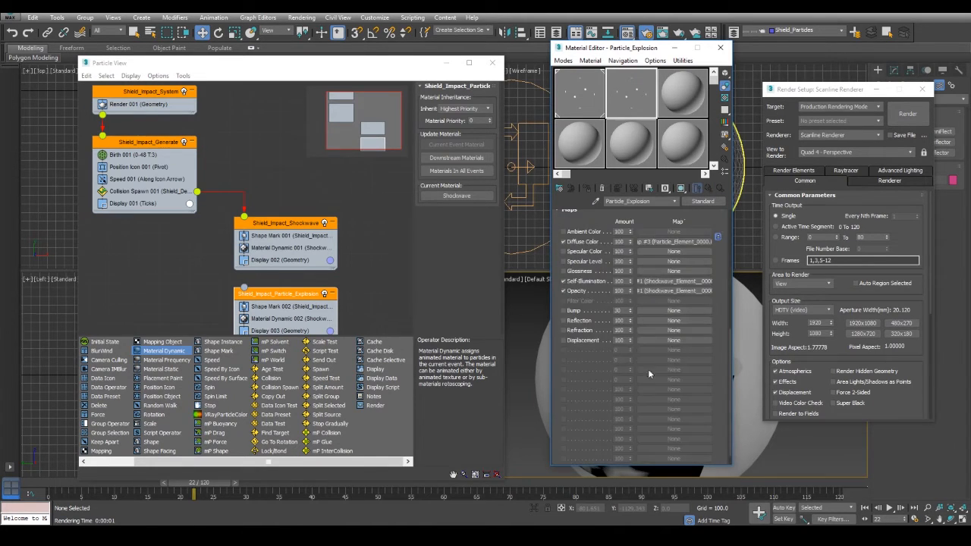
{"action": "left_click_drag", "start_coordinate": [673, 241], "coordinate": [649, 284]}
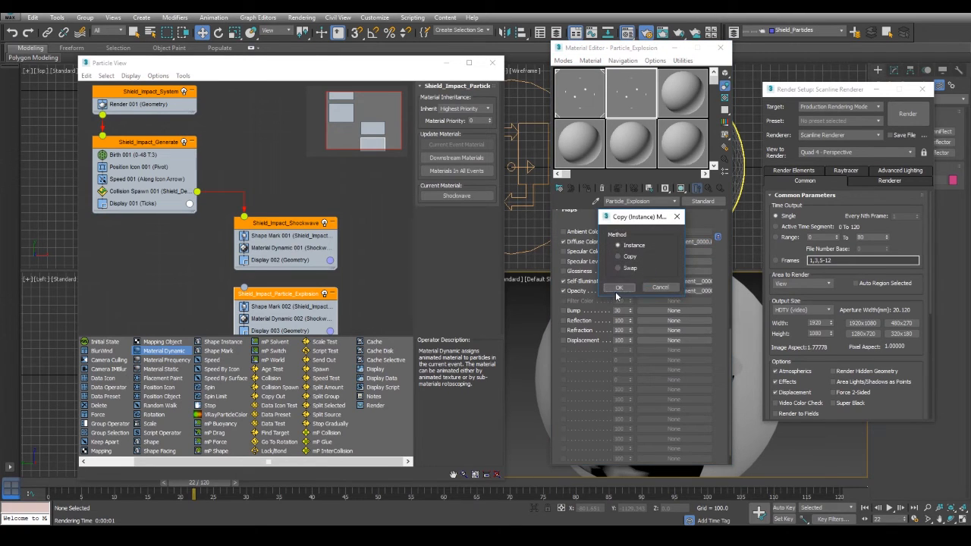
{"action": "left_click", "coordinate": [615, 291]}
{"action": "left_click_drag", "start_coordinate": [646, 282], "coordinate": [647, 290]}
{"action": "left_click", "coordinate": [613, 286]}
{"action": "left_click", "coordinate": [618, 288]}
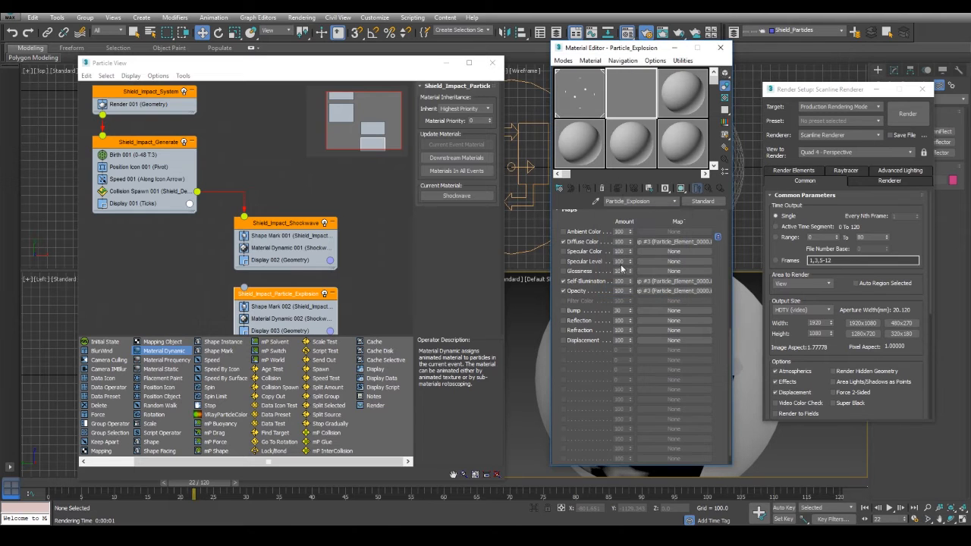
{"action": "double_click", "coordinate": [630, 110]}
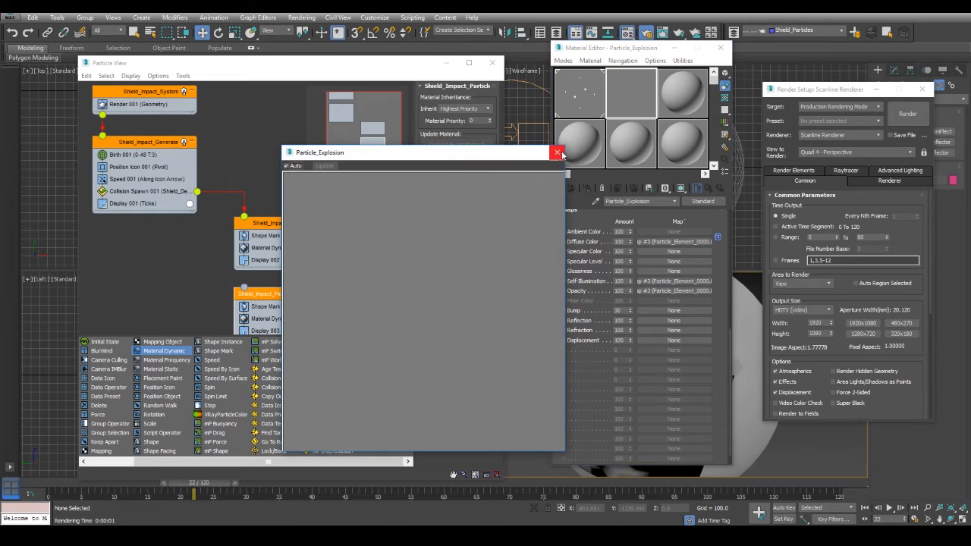
Arrange the two impact events apart and wire the Collision Spawn output to the Shield_Impact_Particle_Explosion event instead of the shockwave event.
{"action": "left_click_drag", "start_coordinate": [286, 294], "coordinate": [307, 162]}
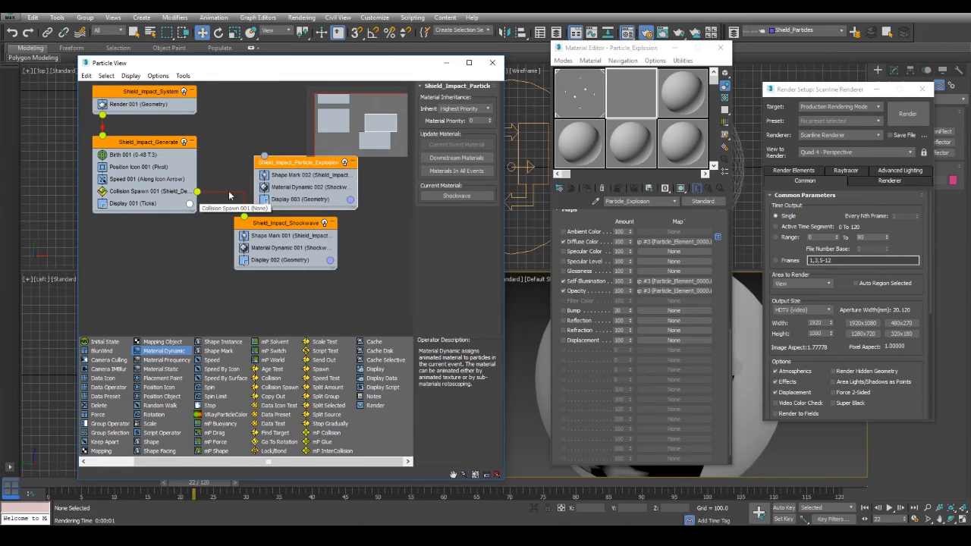
{"action": "left_click_drag", "start_coordinate": [198, 194], "coordinate": [242, 310]}
{"action": "left_click_drag", "start_coordinate": [264, 224], "coordinate": [294, 256]}
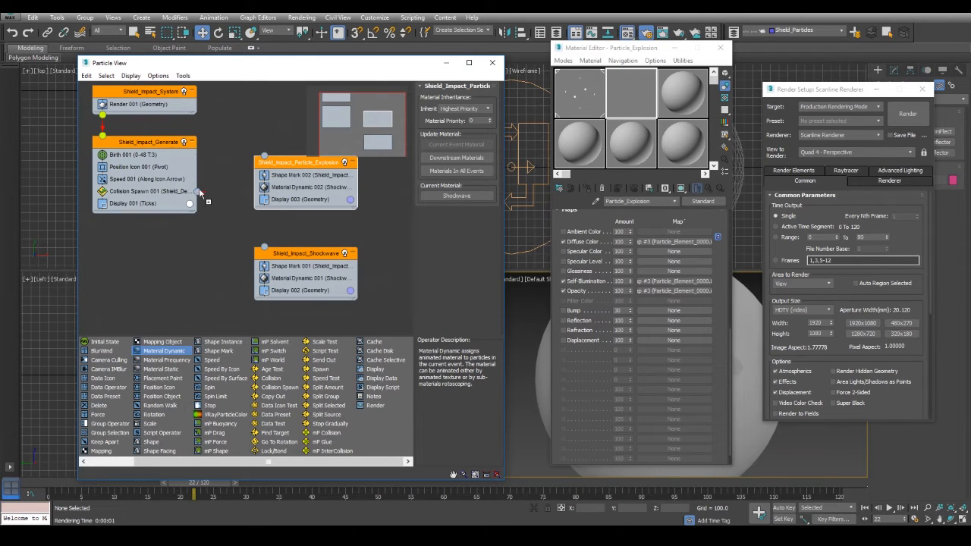
{"action": "left_click_drag", "start_coordinate": [263, 157], "coordinate": [263, 158]}
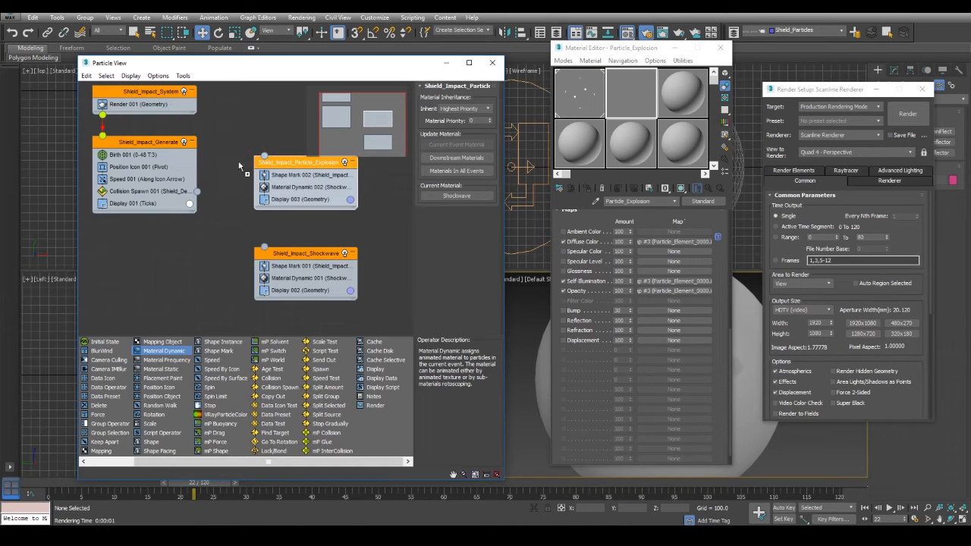
{"action": "left_click_drag", "start_coordinate": [197, 192], "coordinate": [264, 157]}
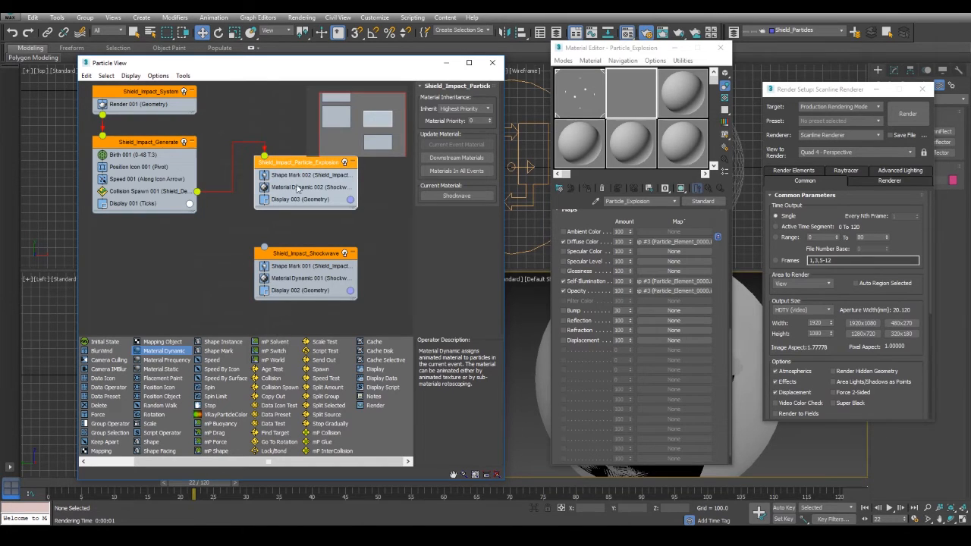
Assign the Particle_Explosion material as an instance to Material Dynamic 002 in the particle explosion event.
{"action": "left_click", "coordinate": [297, 188]}
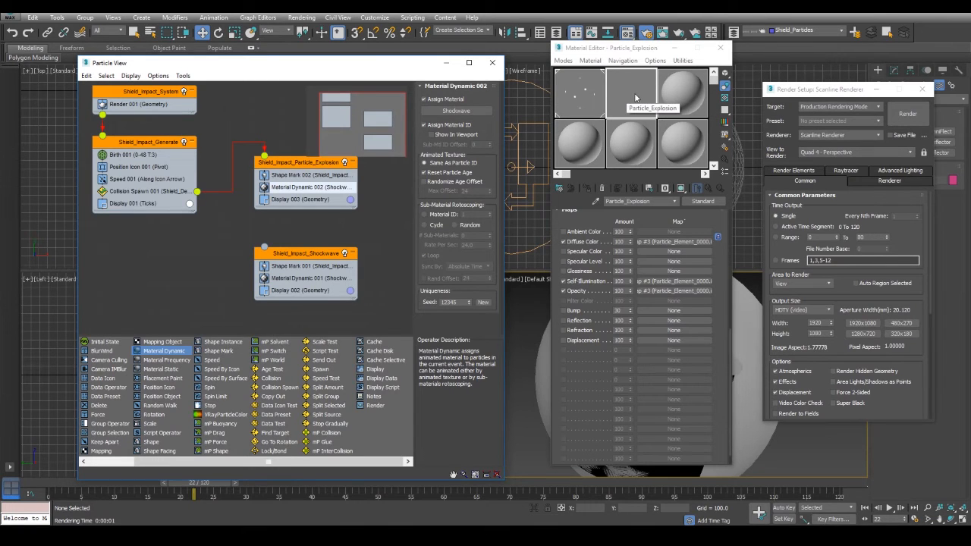
{"action": "left_click_drag", "start_coordinate": [636, 97], "coordinate": [464, 113]}
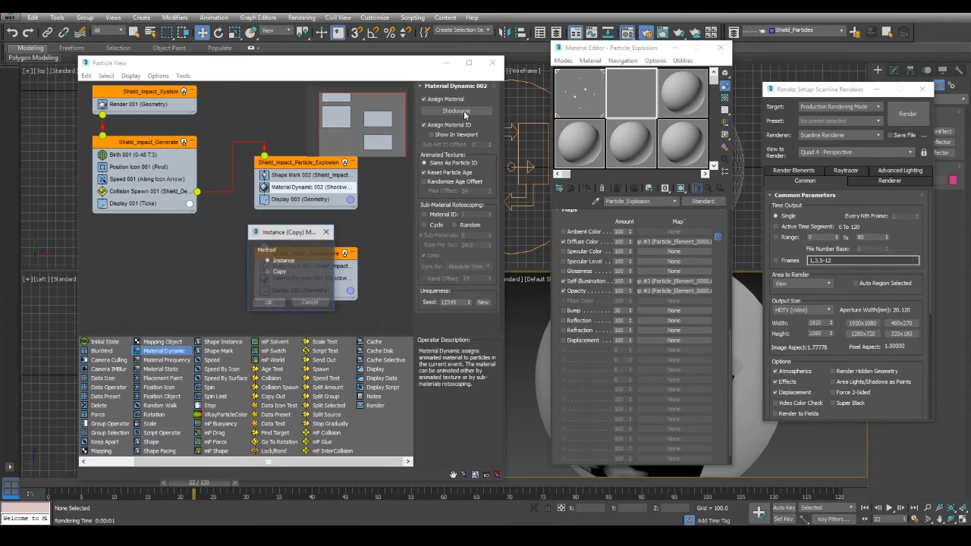
{"action": "left_click", "coordinate": [270, 304]}
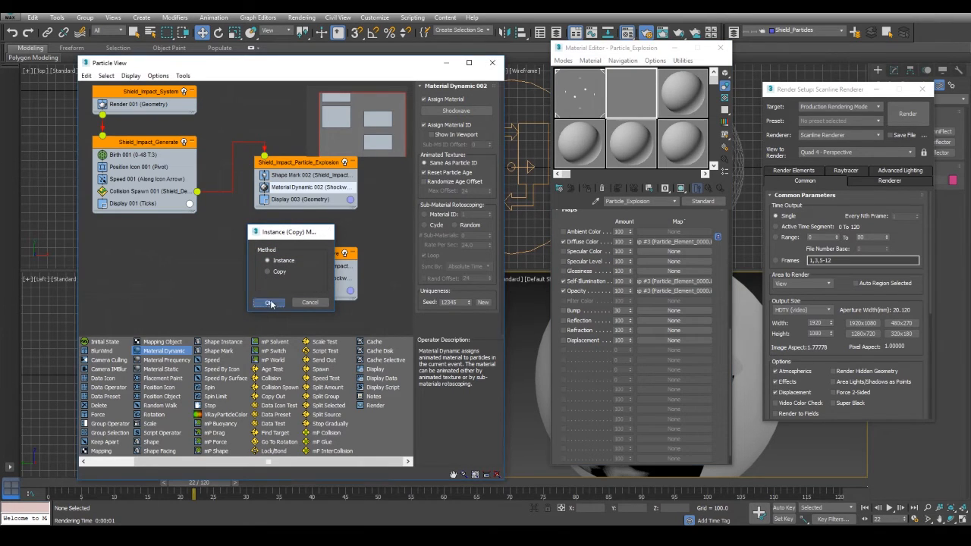
Set the Shape Mark 002 shape to Rectangle and test render the perspective view.
{"action": "left_click", "coordinate": [311, 174]}
{"action": "left_click", "coordinate": [674, 48]}
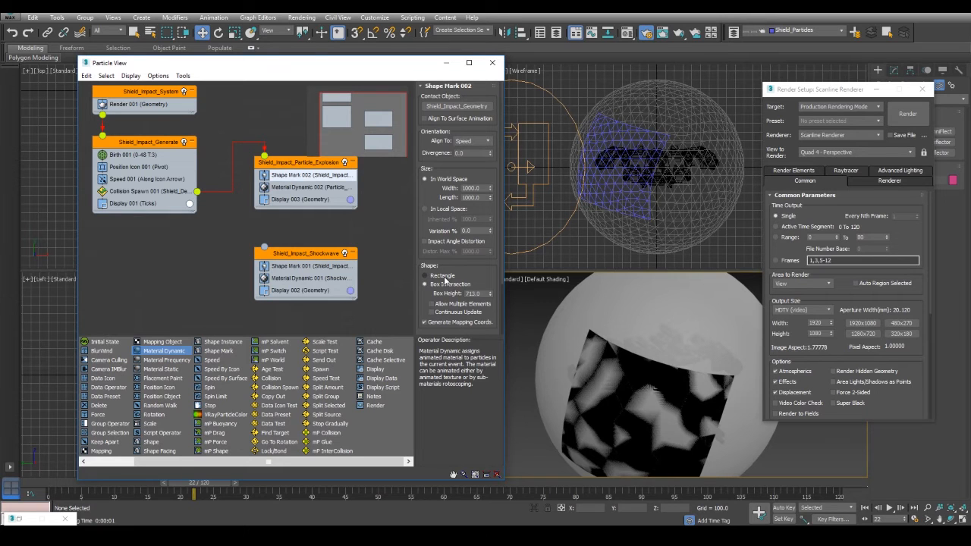
{"action": "left_click", "coordinate": [442, 275]}
{"action": "left_click", "coordinate": [901, 119]}
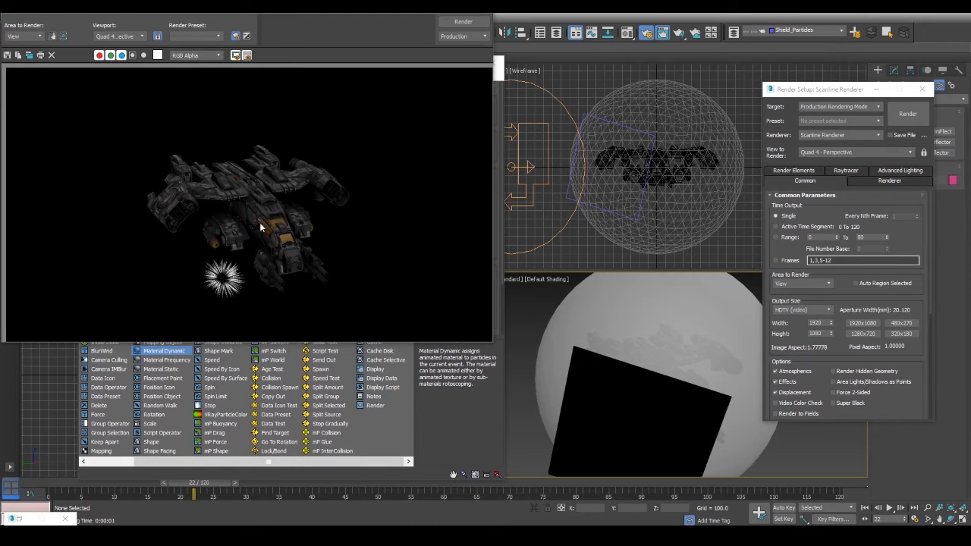
{"action": "left_click", "coordinate": [483, 7]}
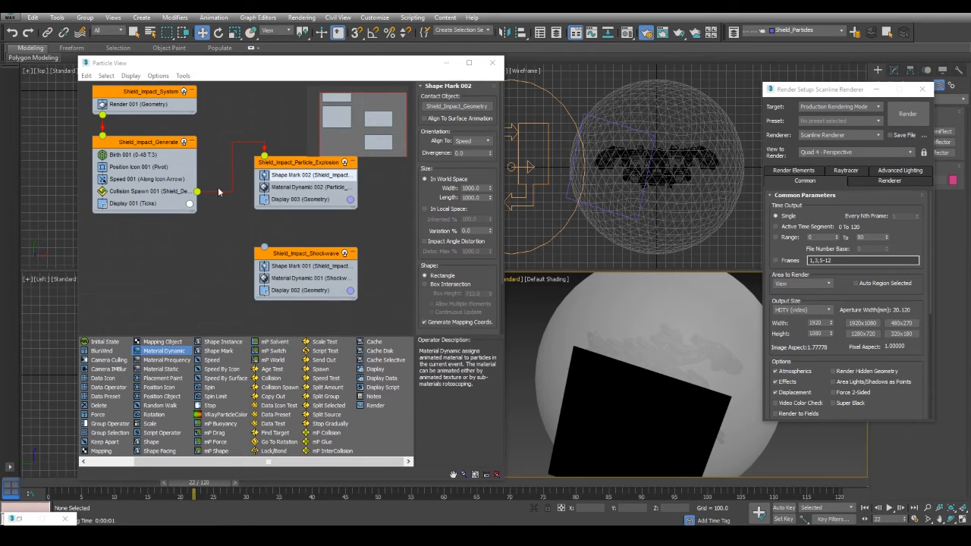
Rewire the Collision Spawn output to the Shield_Impact_Shockwave event and clear the open windows off the viewports.
{"action": "left_click_drag", "start_coordinate": [197, 191], "coordinate": [231, 259]}
{"action": "left_click_drag", "start_coordinate": [197, 191], "coordinate": [264, 248]}
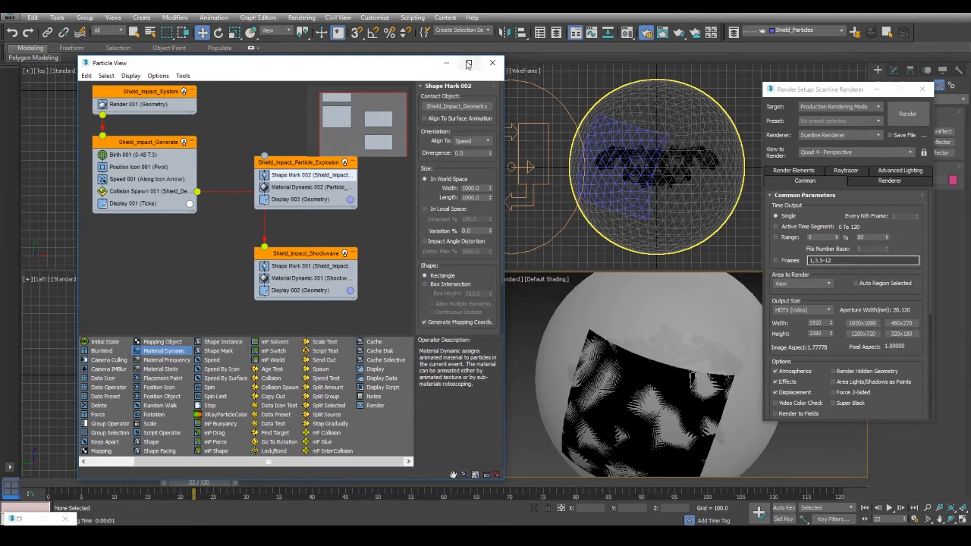
{"action": "left_click", "coordinate": [447, 63]}
{"action": "left_click", "coordinate": [876, 88]}
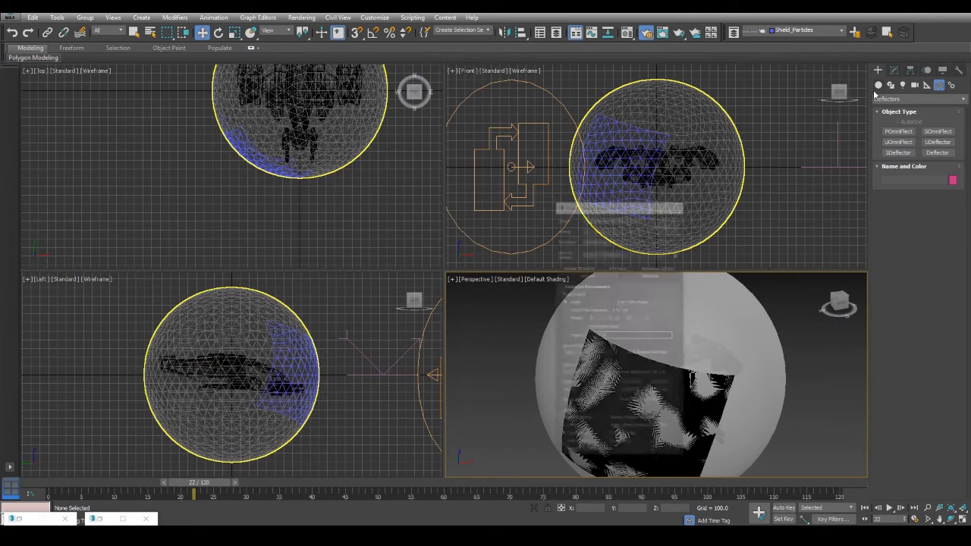
Animate the Shield_Impact_System emitter with Auto Key, moving it along X past the shield in the Top view at frame 120.
{"action": "scroll", "coordinate": [266, 186], "scroll_direction": "down", "scroll_amount": 5}
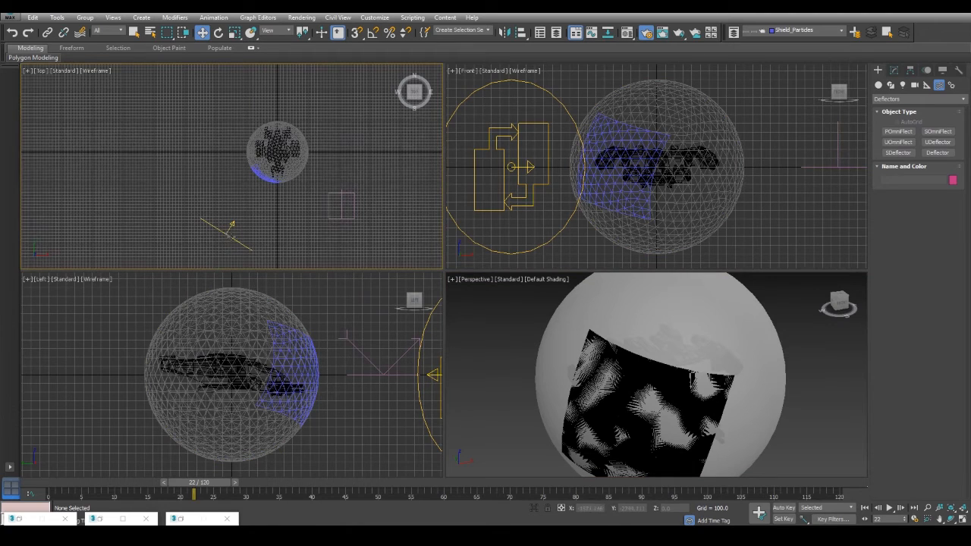
{"action": "left_click", "coordinate": [227, 236]}
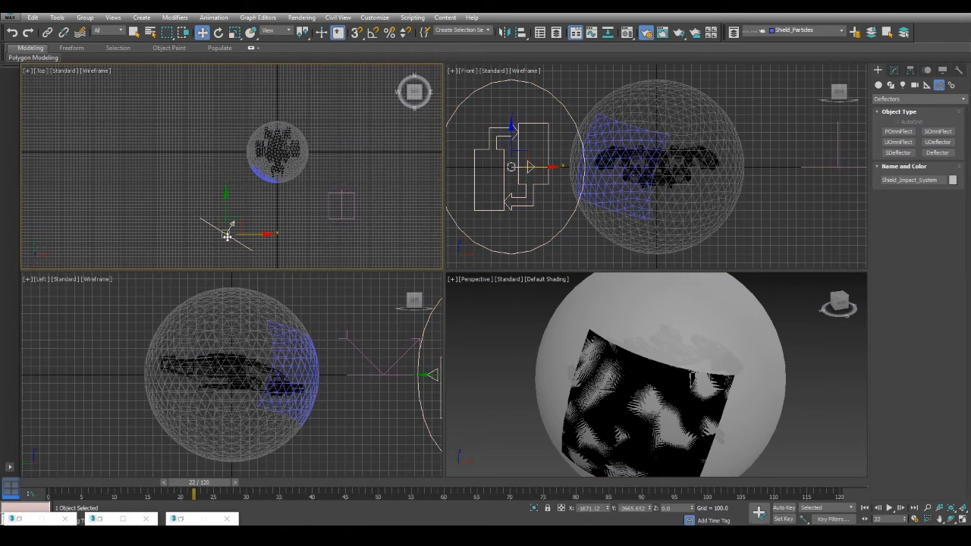
{"action": "left_click", "coordinate": [839, 484]}
{"action": "left_click", "coordinate": [785, 507]}
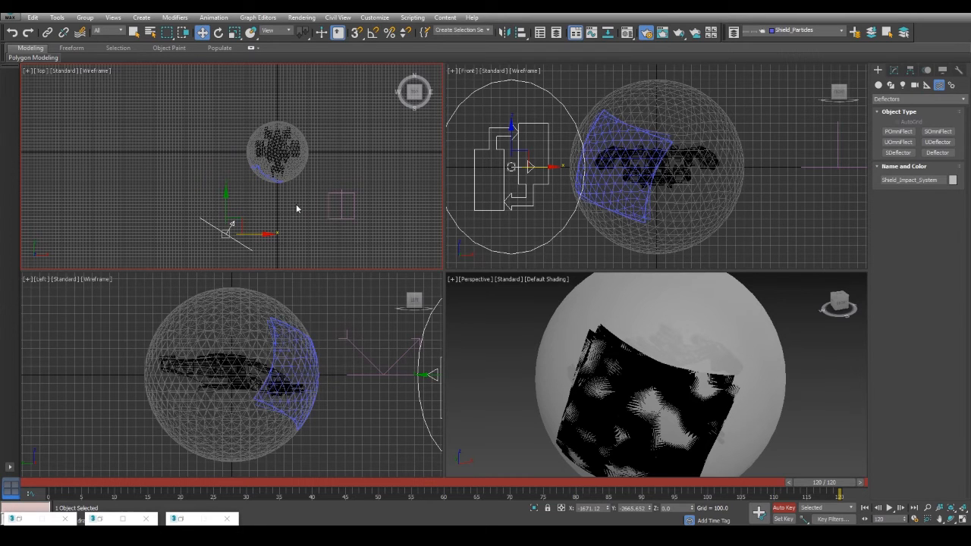
{"action": "left_click_drag", "start_coordinate": [266, 234], "coordinate": [446, 192]}
{"action": "left_click", "coordinate": [786, 508]}
Play the animation from frame 0 and check the moving emitter's shield impacts in the perspective view.
{"action": "left_click_drag", "start_coordinate": [820, 488], "coordinate": [2, 455]}
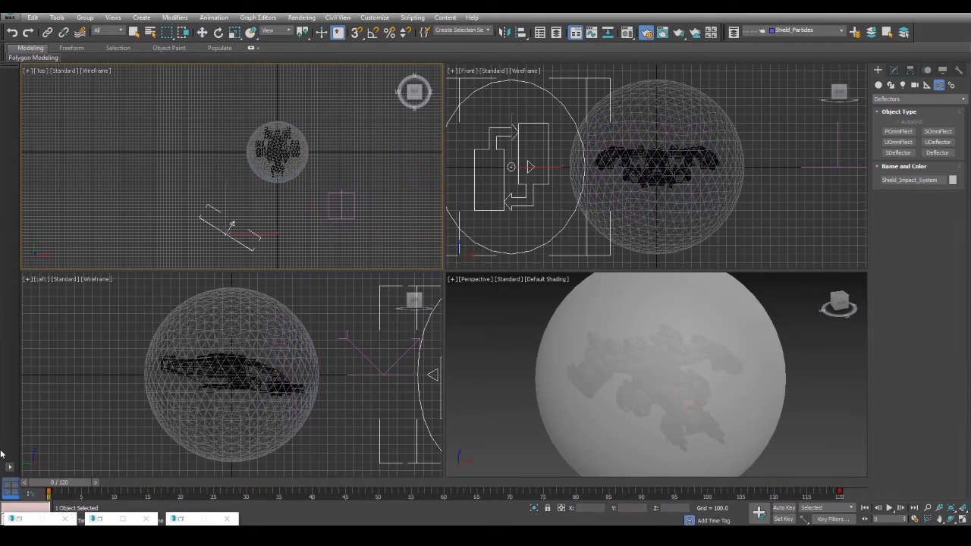
{"action": "left_click", "coordinate": [888, 507]}
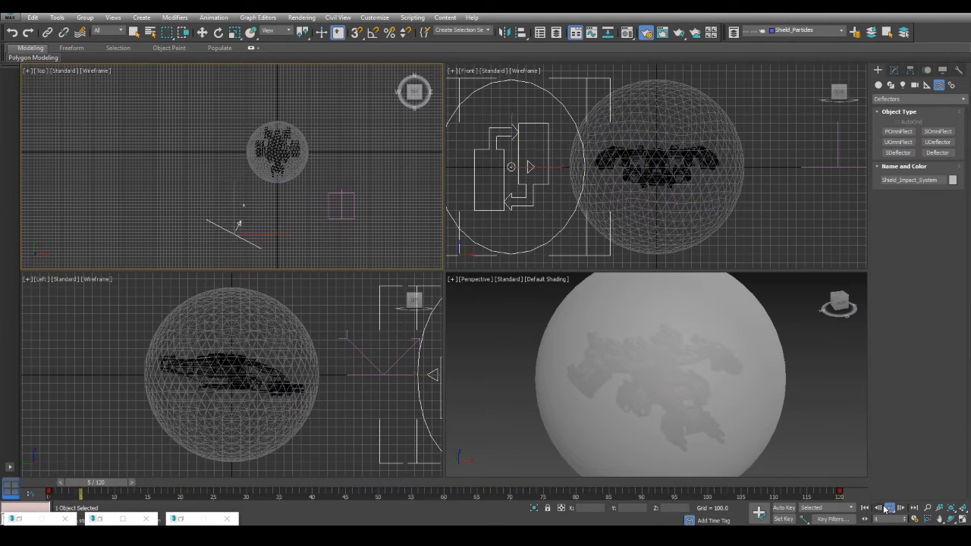
{"action": "right_click", "coordinate": [784, 393]}
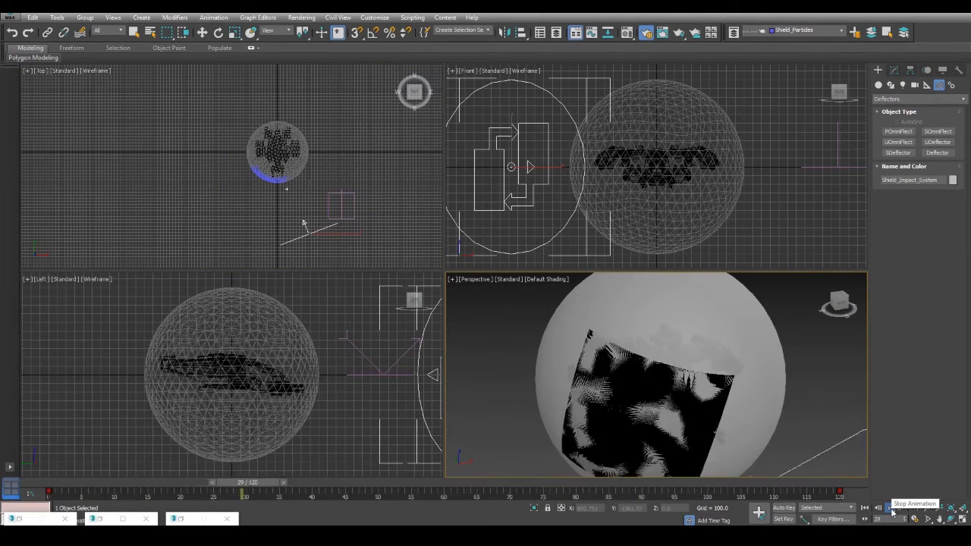
{"action": "scroll", "coordinate": [760, 384], "scroll_direction": "down", "scroll_amount": 3}
{"action": "middle_click_drag", "start_coordinate": [760, 385], "coordinate": [700, 361]}
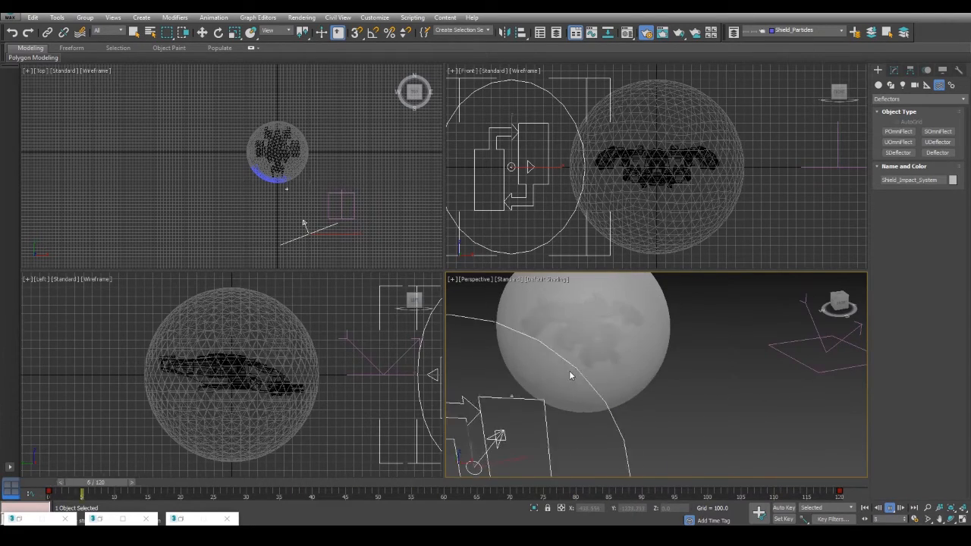
{"action": "left_click", "coordinate": [889, 508]}
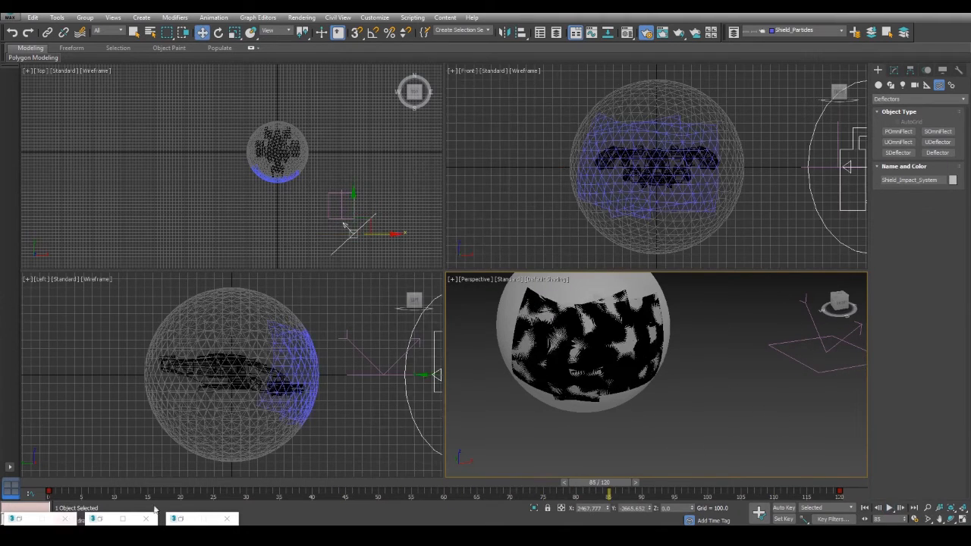
Add a Delete operator to the end of the Shield_Impact_Shockwave event and reposition the event below the generator's output.
{"action": "left_click", "coordinate": [183, 519]}
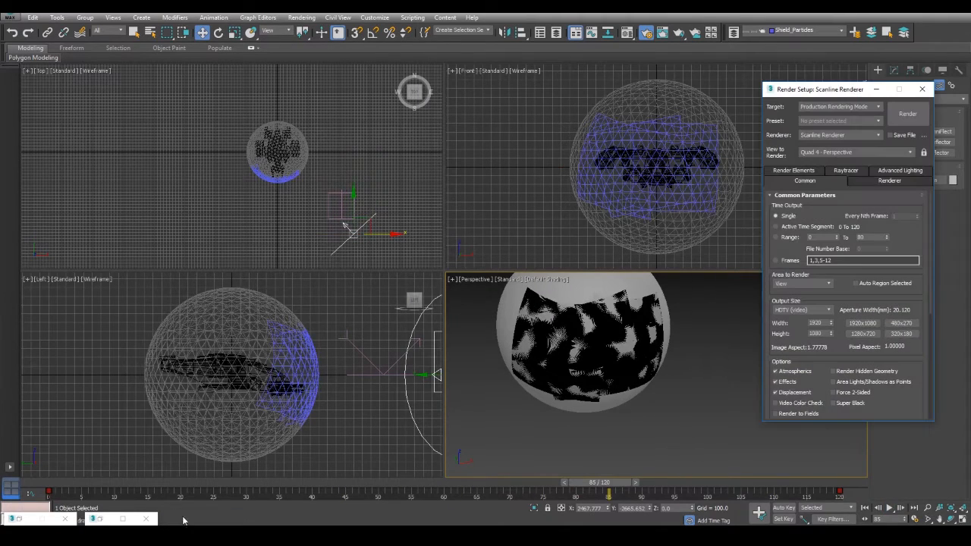
{"action": "left_click", "coordinate": [122, 519]}
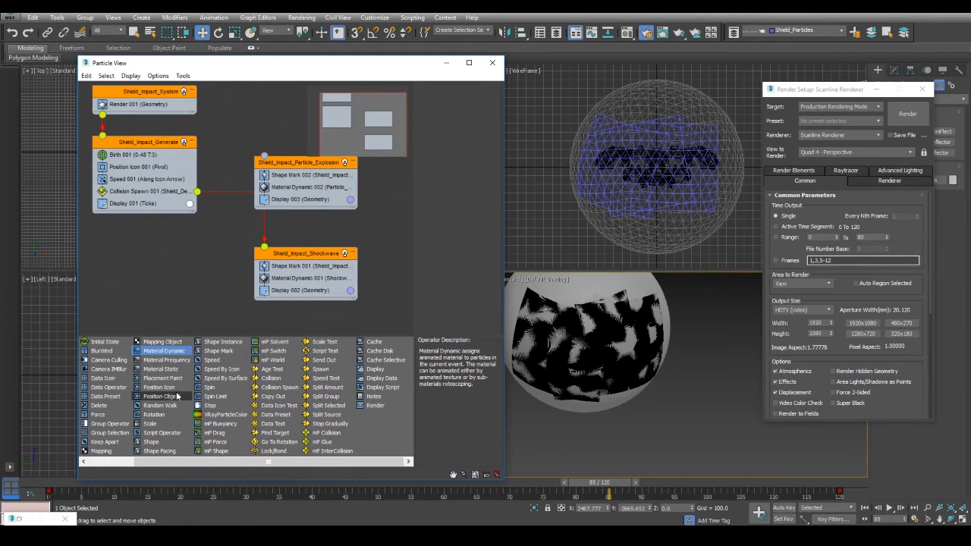
{"action": "left_click_drag", "start_coordinate": [97, 406], "coordinate": [288, 302]}
{"action": "left_click", "coordinate": [286, 304]}
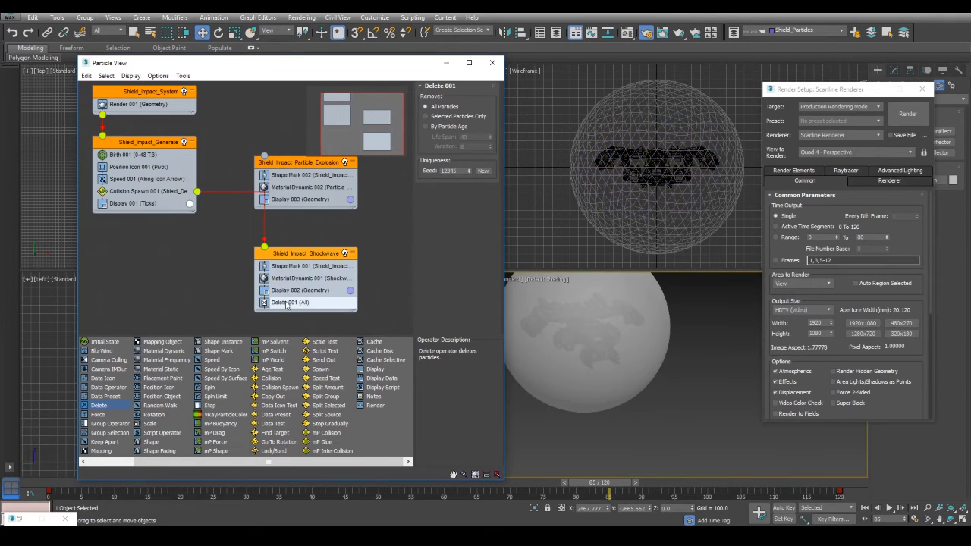
{"action": "left_click_drag", "start_coordinate": [287, 253], "coordinate": [252, 259]}
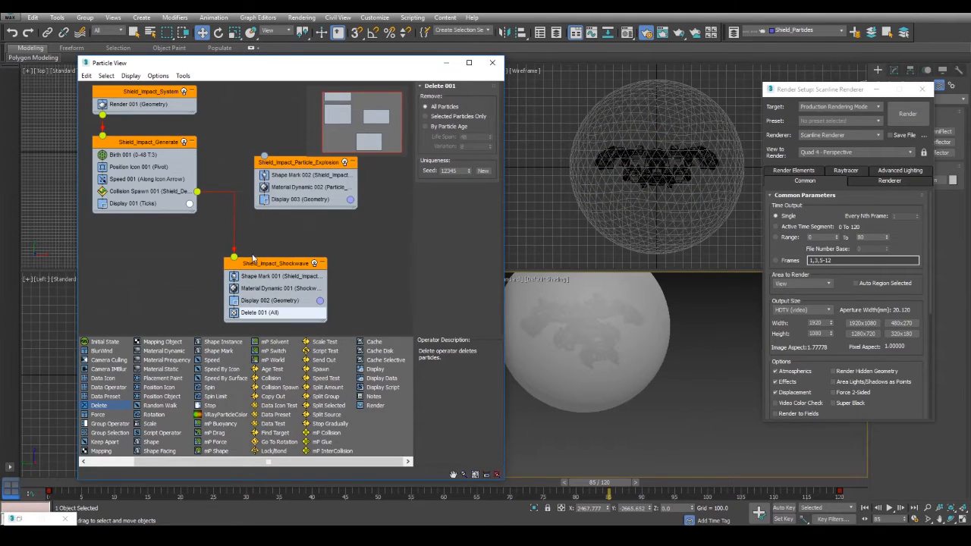
Set the Delete operator to remove particles By Particle Age with a variation of 0.
{"action": "left_click", "coordinate": [445, 126]}
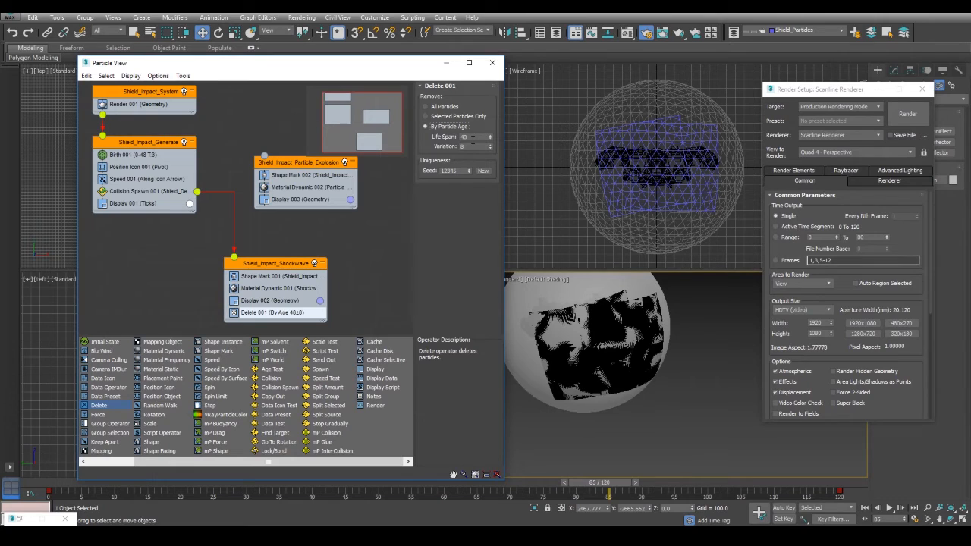
{"action": "double_click", "coordinate": [472, 146]}
{"action": "type", "text": "0"}
{"action": "key", "text": "Return"}
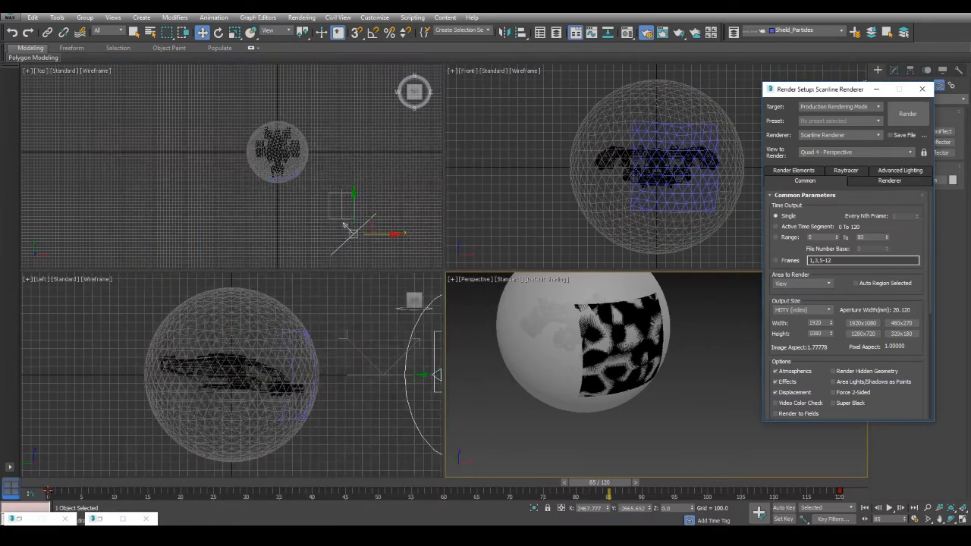
Test render the perspective view at frame 51 and examine the shockwave impacts on the ship up close.
{"action": "left_click_drag", "start_coordinate": [82, 484], "coordinate": [384, 486]}
{"action": "left_click", "coordinate": [586, 462]}
{"action": "left_click", "coordinate": [907, 113]}
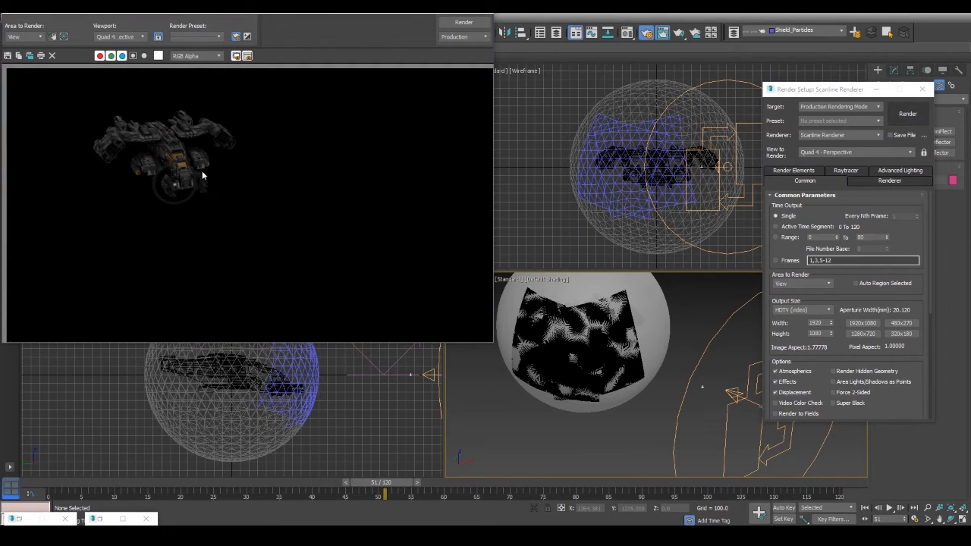
{"action": "scroll", "coordinate": [179, 190], "scroll_direction": "up", "scroll_amount": 3}
{"action": "middle_click_drag", "start_coordinate": [202, 180], "coordinate": [321, 240]}
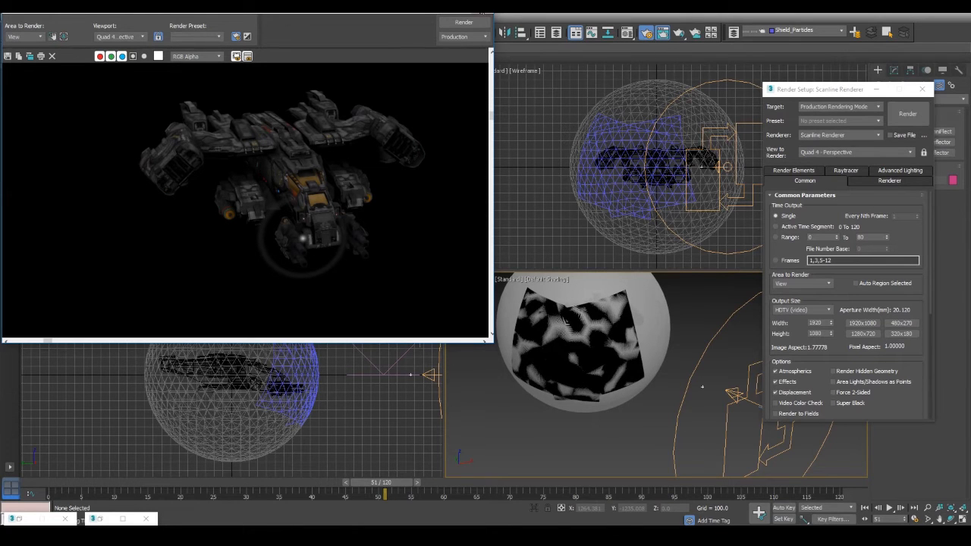
{"action": "left_click", "coordinate": [482, 6]}
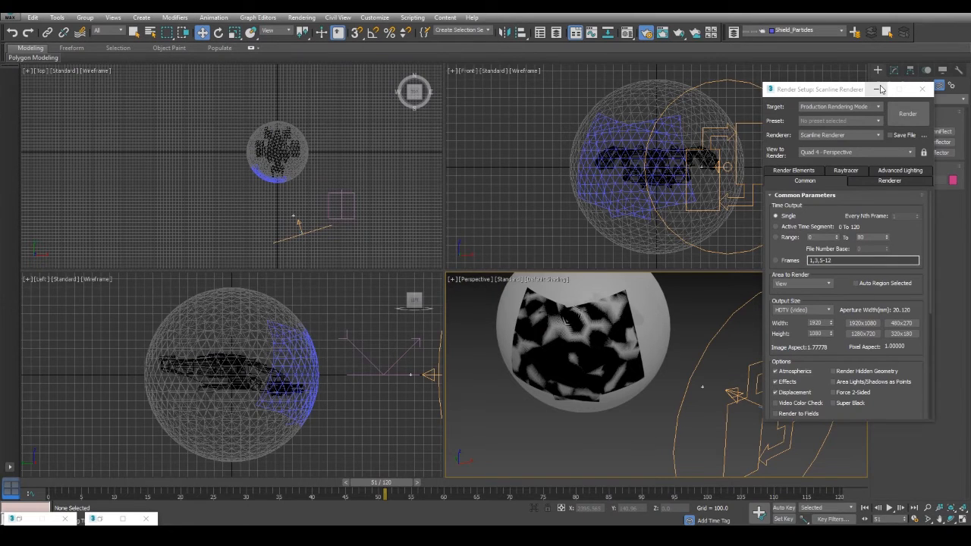
Copy the Shockwave event's Delete operator to the end of the Shield_Impact_Particle_Explosion event and set the copy's life span to 72.
{"action": "left_click", "coordinate": [102, 518]}
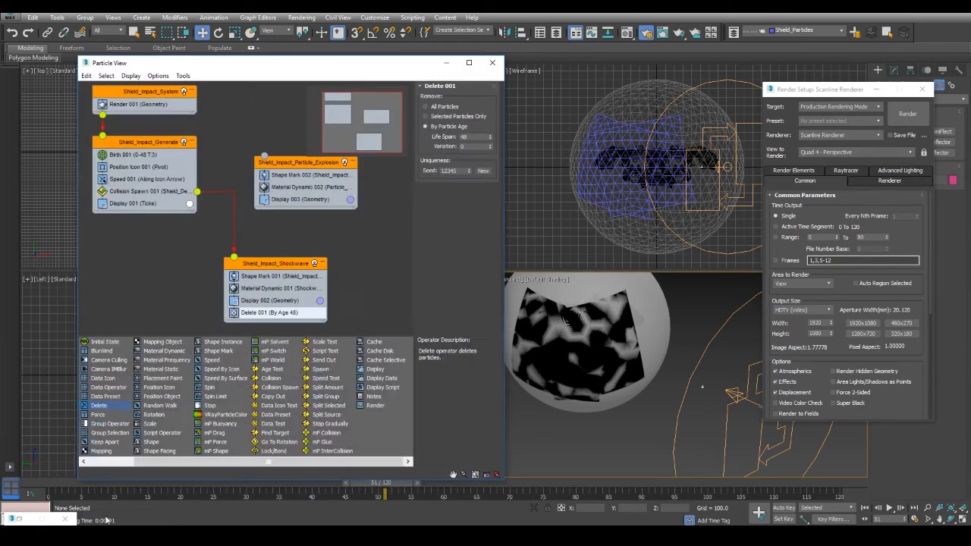
{"action": "right_click", "coordinate": [258, 313]}
{"action": "left_click", "coordinate": [296, 396]}
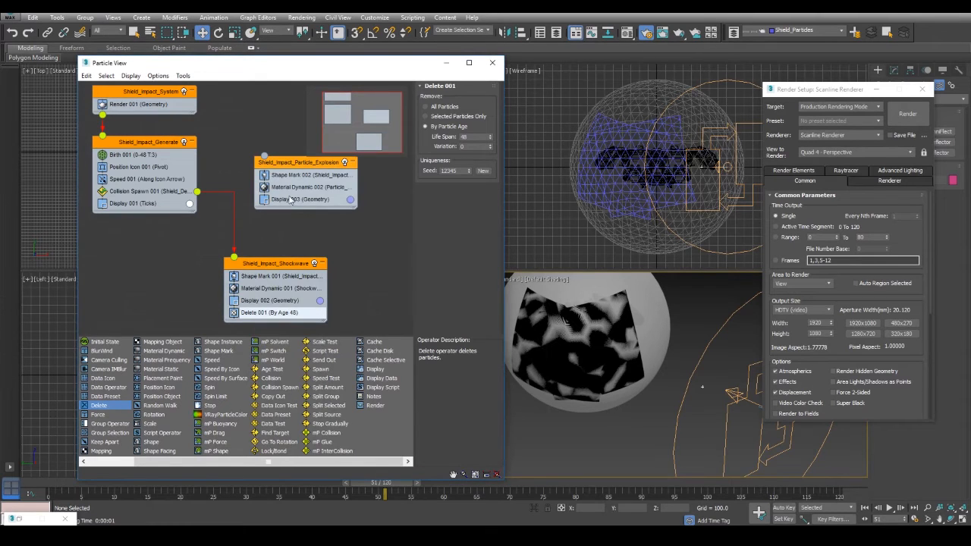
{"action": "right_click", "coordinate": [292, 207]}
{"action": "left_click", "coordinate": [307, 295]}
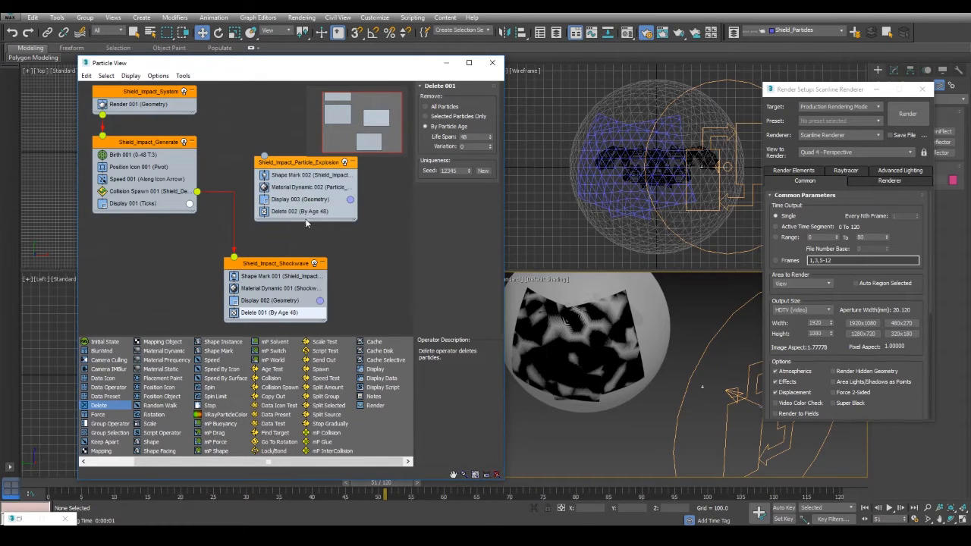
{"action": "left_click", "coordinate": [306, 212]}
{"action": "left_click", "coordinate": [478, 138]}
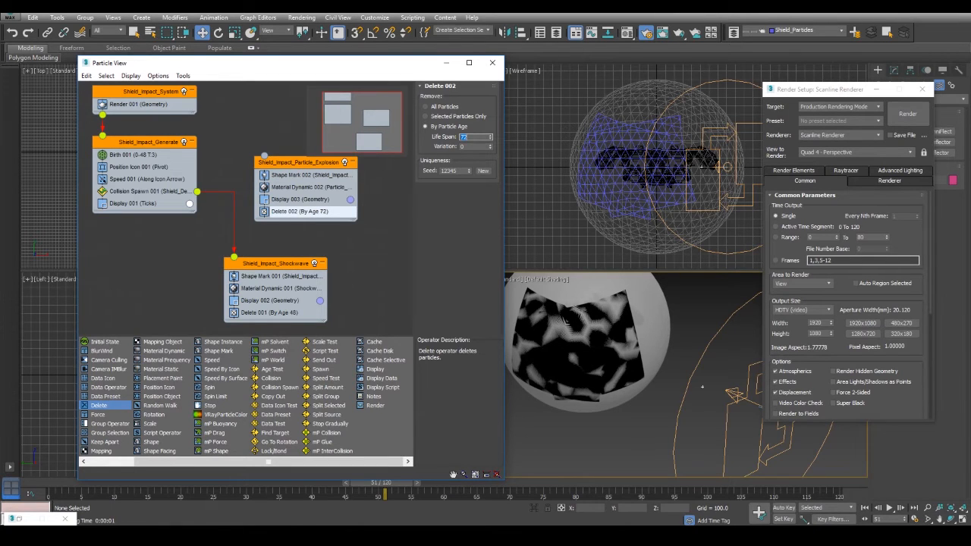
Put away the Particle View and Render Setup windows and return the timeline to frame 0.
{"action": "left_click", "coordinate": [493, 62]}
{"action": "left_click_drag", "start_coordinate": [852, 93], "coordinate": [336, 70]}
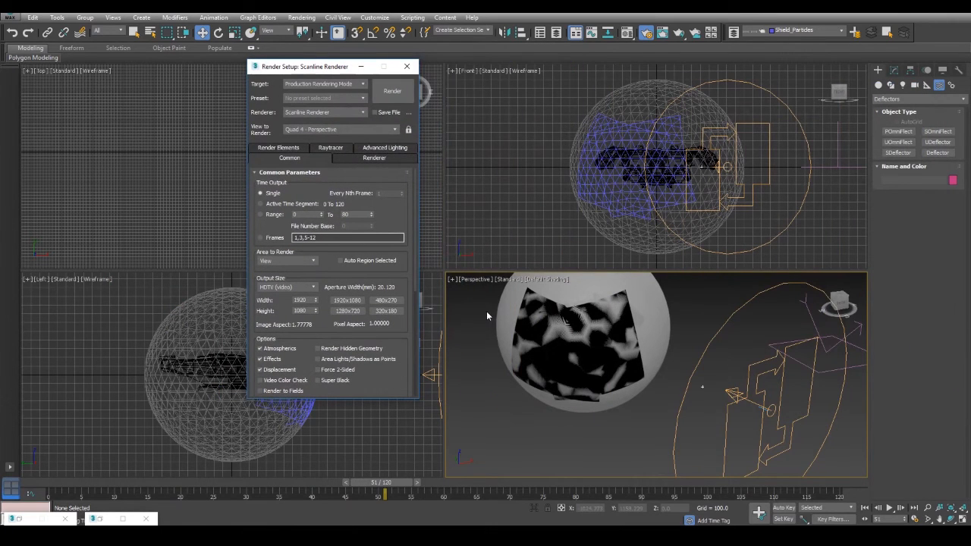
{"action": "left_click", "coordinate": [406, 66]}
{"action": "middle_click_drag", "start_coordinate": [360, 201], "coordinate": [318, 177]}
{"action": "scroll", "coordinate": [318, 177], "scroll_direction": "up", "scroll_amount": 2}
{"action": "left_click_drag", "start_coordinate": [46, 483], "coordinate": [56, 463]}
{"action": "key", "text": "w"}
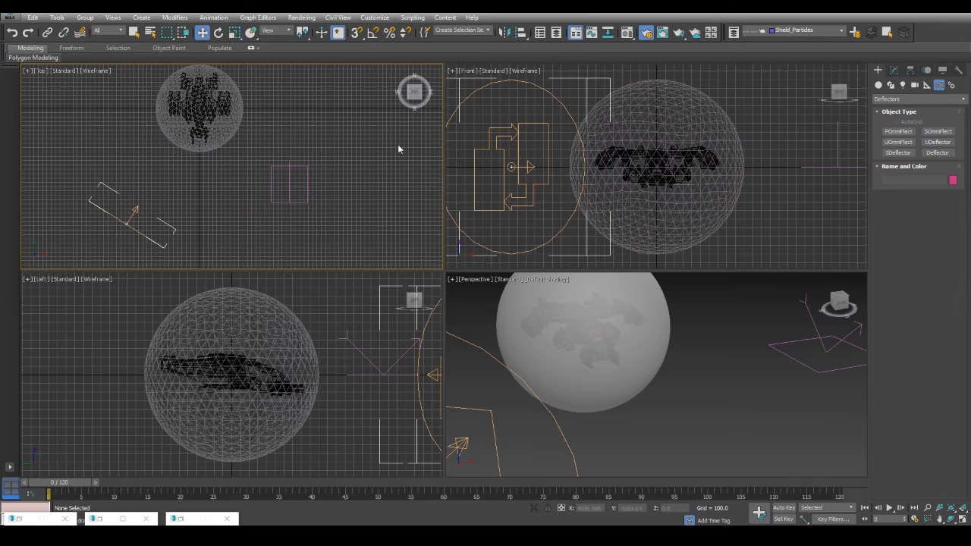
Create a standard Omni light in the top view, to the right of the shield sphere and slightly below its centre.
{"action": "left_click", "coordinate": [878, 85]}
{"action": "left_click", "coordinate": [902, 86]}
{"action": "left_click", "coordinate": [903, 99]}
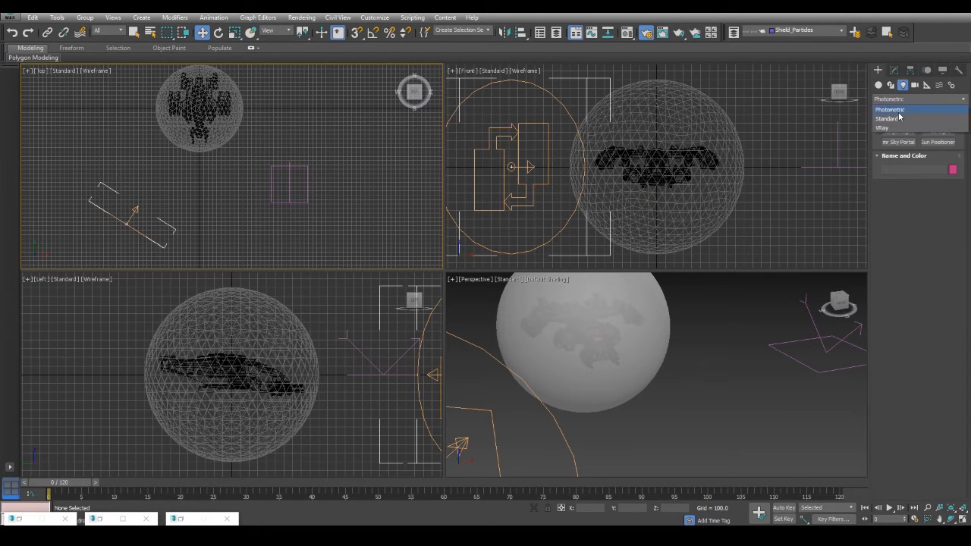
{"action": "left_click", "coordinate": [887, 119]}
{"action": "left_click", "coordinate": [898, 154]}
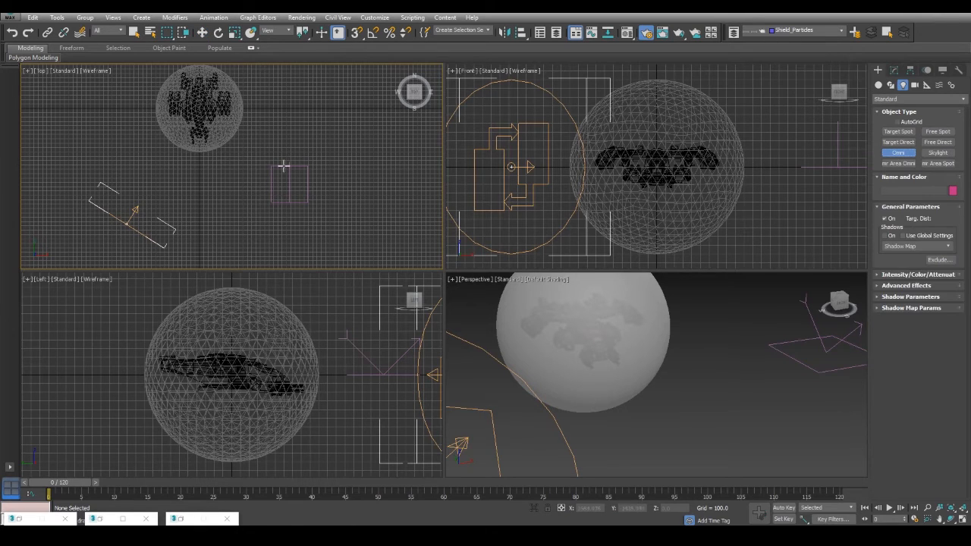
{"action": "left_click", "coordinate": [340, 138]}
{"action": "left_click", "coordinate": [201, 32]}
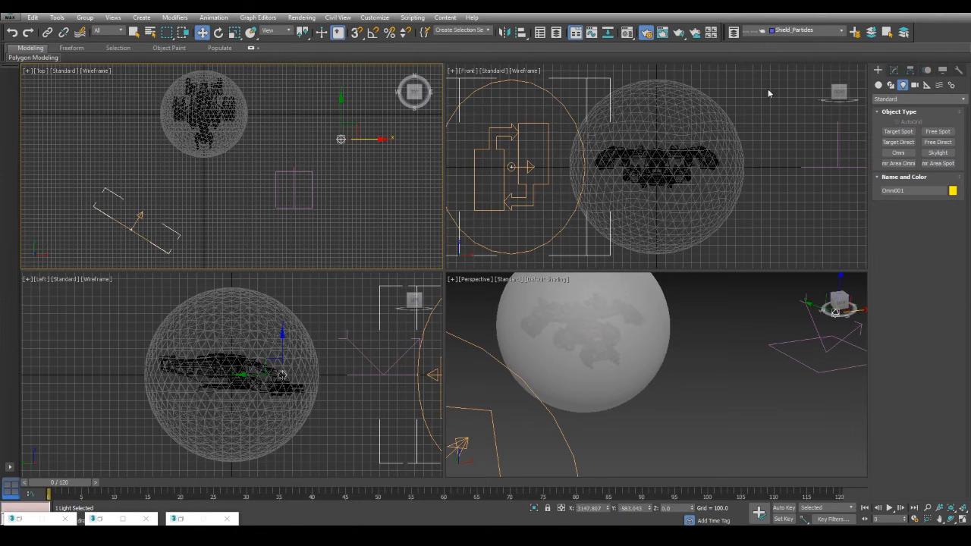
Rename the omni light Amb and set its intensity multiplier to 0.2.
{"action": "left_click", "coordinate": [894, 70]}
{"action": "left_click", "coordinate": [898, 85]}
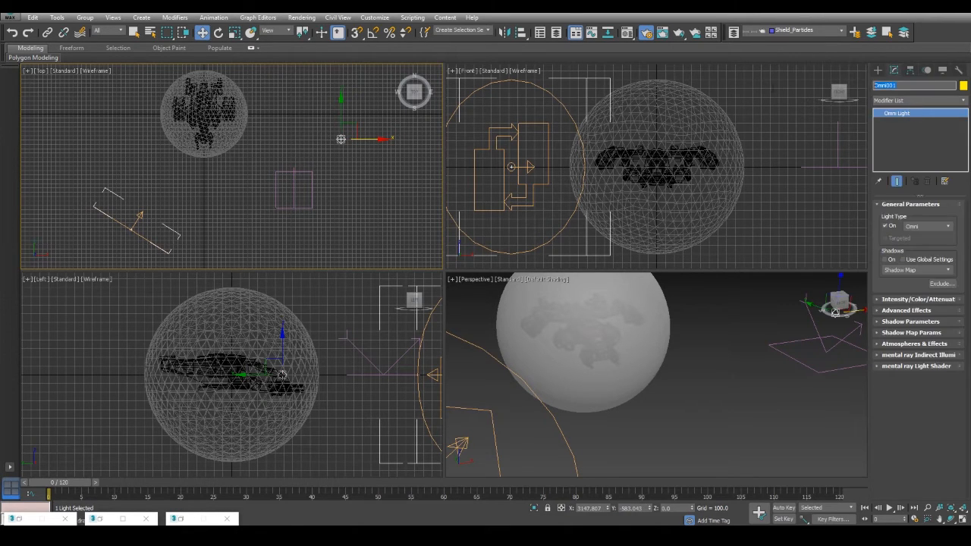
{"action": "type", "text": "Amb"}
{"action": "left_click", "coordinate": [910, 298]}
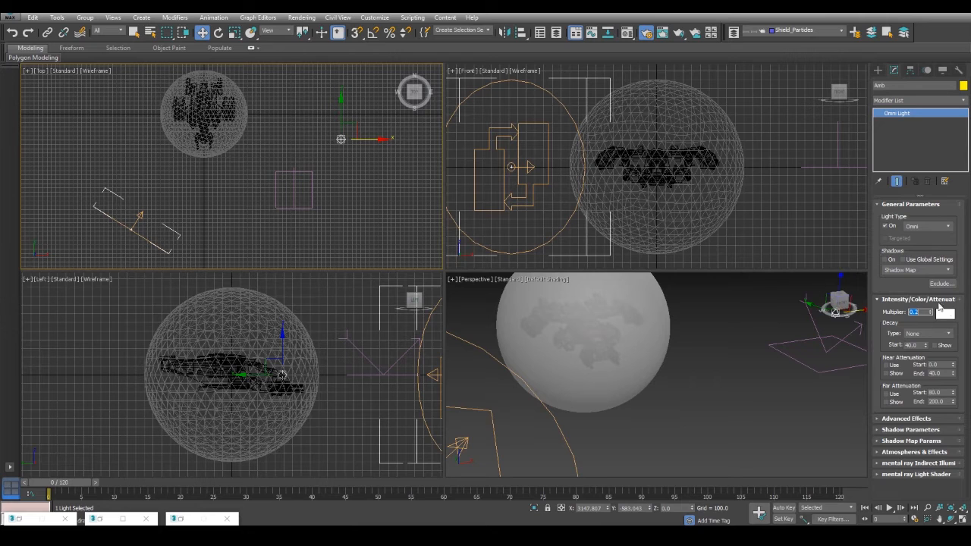
Set the Amb light's colour to a muted blue with hue 154, saturation 194 and value 89, and deselect the light.
{"action": "left_click", "coordinate": [944, 314]}
{"action": "left_click", "coordinate": [367, 99]}
{"action": "left_click", "coordinate": [374, 107]}
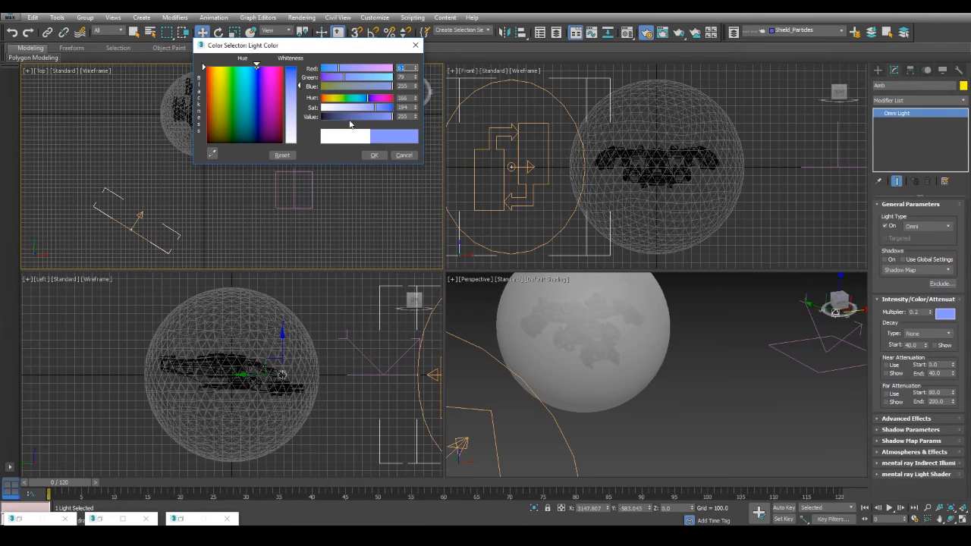
{"action": "left_click", "coordinate": [347, 117]}
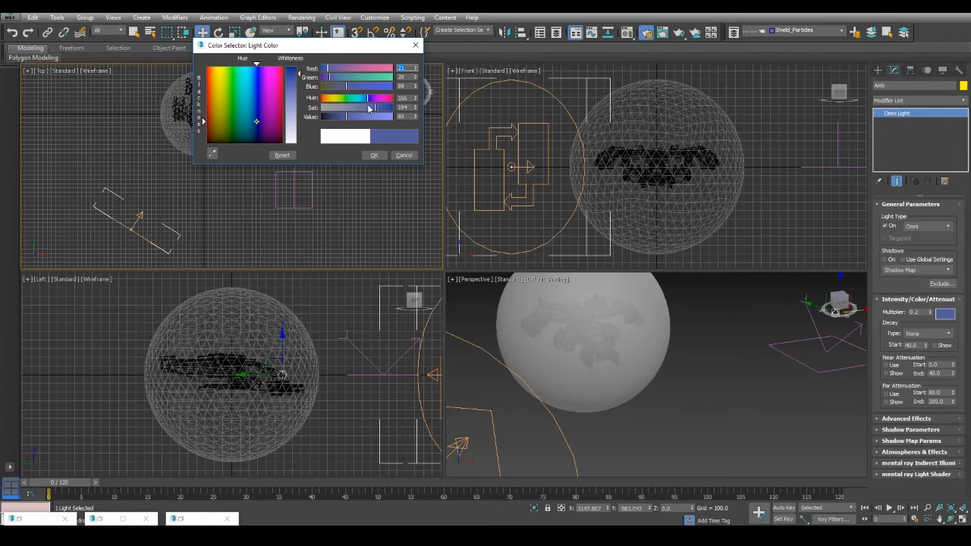
{"action": "left_click_drag", "start_coordinate": [367, 102], "coordinate": [365, 102]}
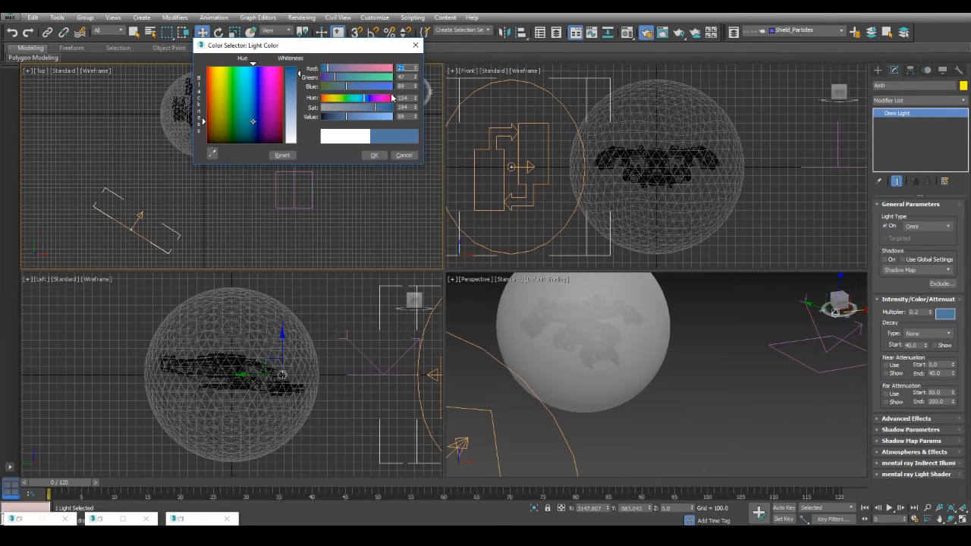
{"action": "left_click", "coordinate": [374, 155]}
{"action": "left_click", "coordinate": [720, 341]}
{"action": "middle_click_drag", "start_coordinate": [703, 349], "coordinate": [711, 358]}
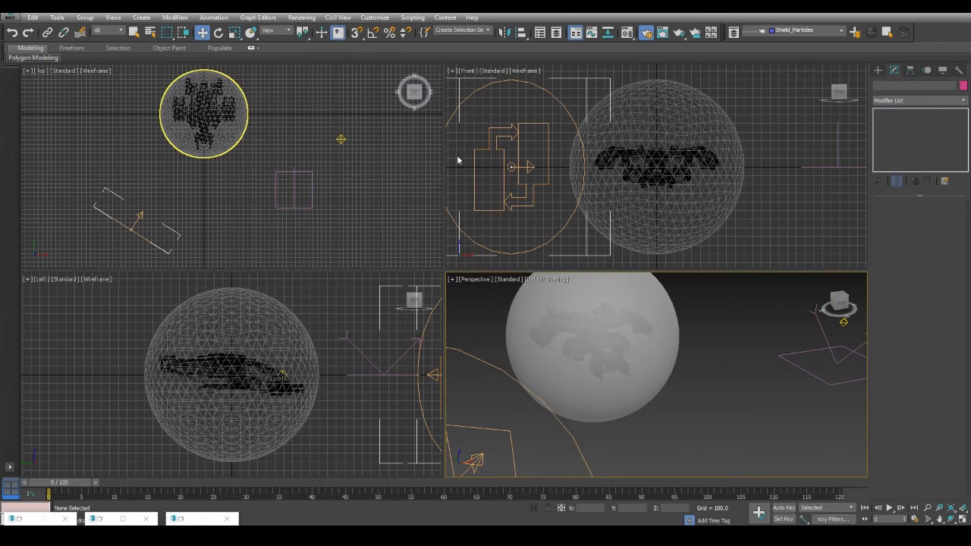
Create a Target Direct light in the top view, far to the upper right of the shield sphere.
{"action": "left_click", "coordinate": [877, 70]}
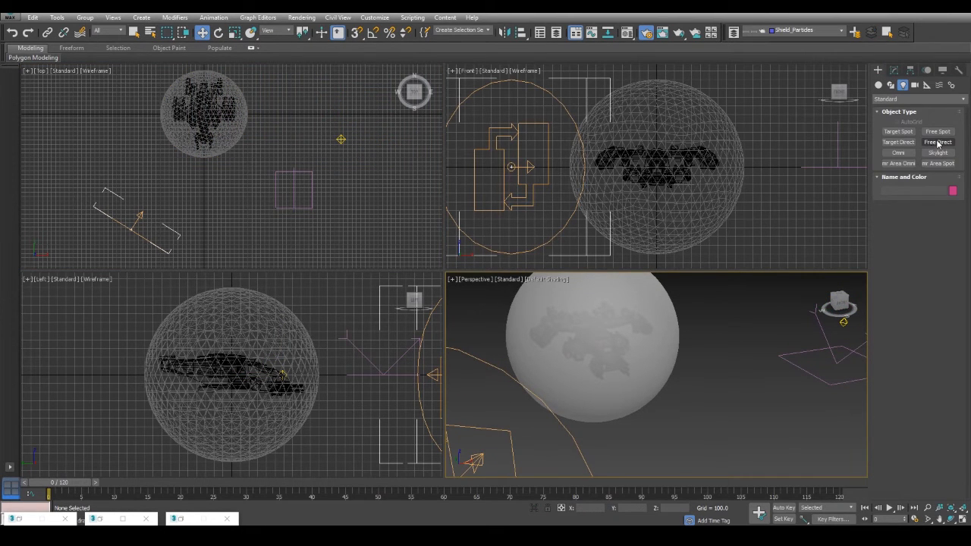
{"action": "left_click", "coordinate": [898, 142]}
{"action": "scroll", "coordinate": [227, 152], "scroll_direction": "down", "scroll_amount": 6}
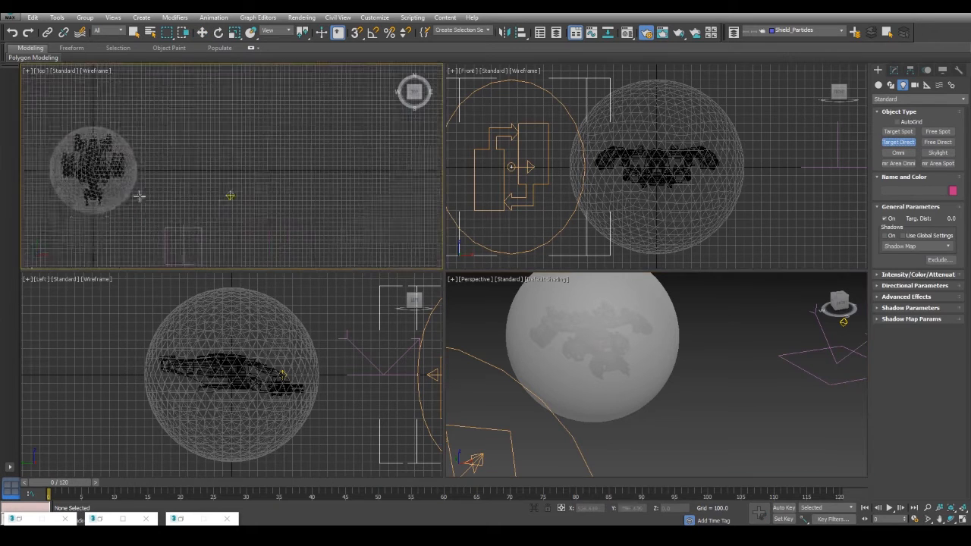
{"action": "left_click_drag", "start_coordinate": [332, 96], "coordinate": [260, 101]}
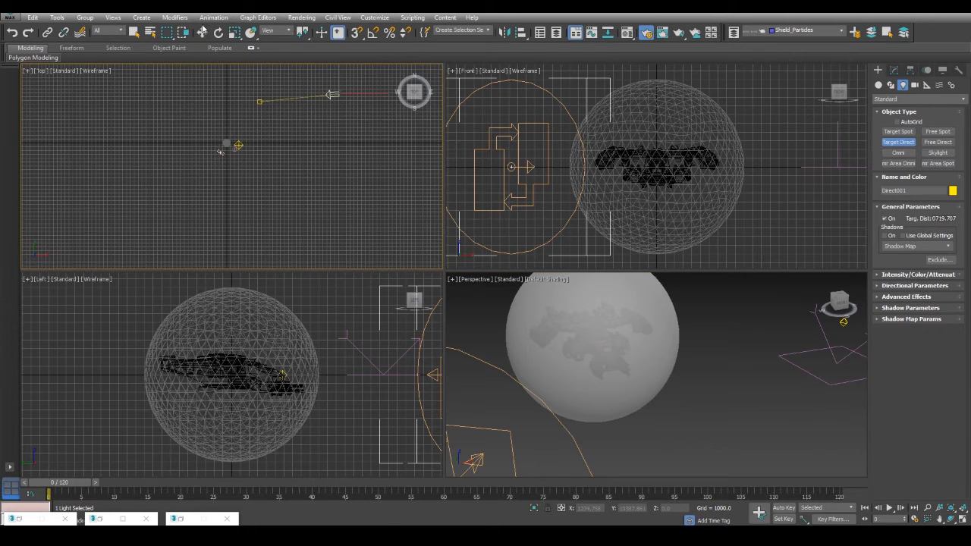
Move the directional light's target to the scene origin by resetting its X and Y positions to 0.
{"action": "left_click", "coordinate": [202, 32]}
{"action": "left_click", "coordinate": [261, 102]}
{"action": "right_click", "coordinate": [608, 507]}
{"action": "right_click", "coordinate": [656, 508]}
Rename the directional light Key and set its intensity multiplier to 1.5.
{"action": "left_click", "coordinate": [329, 97]}
{"action": "left_click", "coordinate": [893, 70]}
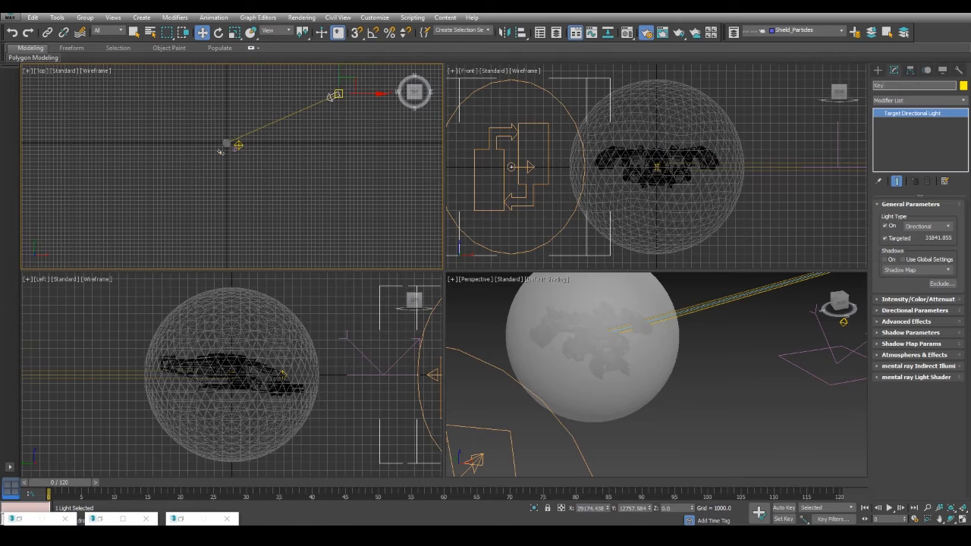
{"action": "left_click", "coordinate": [910, 299]}
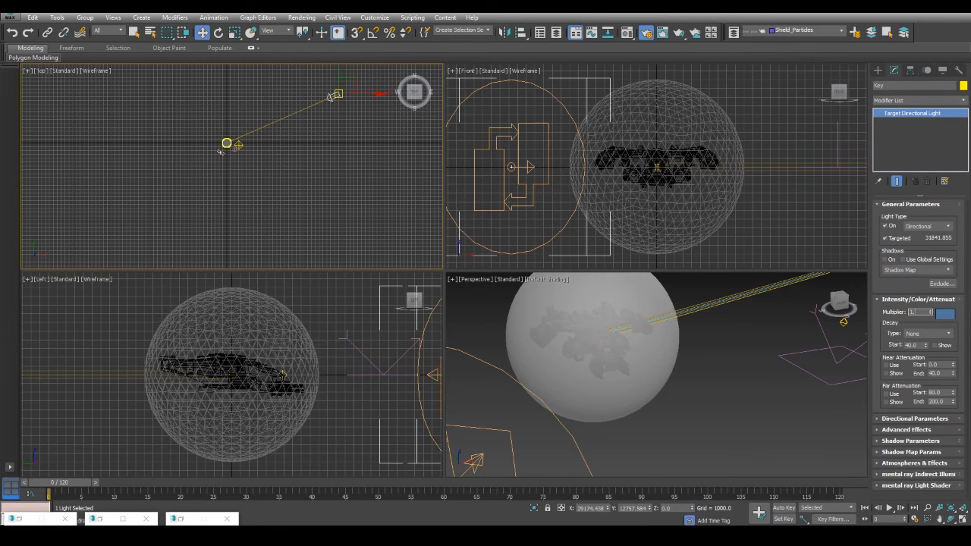
Change the Key light's colour to a bright warm yellow-orange.
{"action": "left_click", "coordinate": [945, 314]}
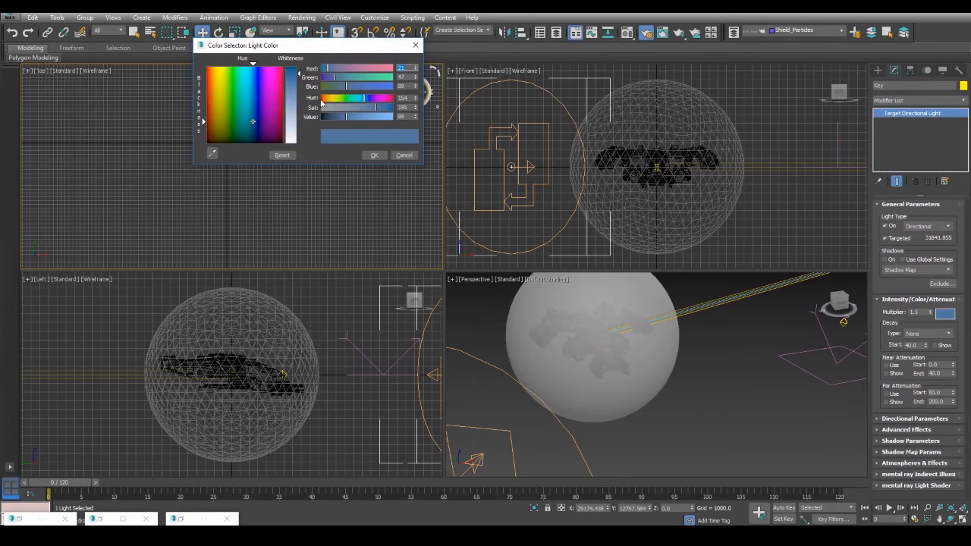
{"action": "left_click", "coordinate": [337, 99]}
{"action": "left_click_drag", "start_coordinate": [335, 101], "coordinate": [370, 79]}
{"action": "left_click", "coordinate": [391, 69]}
{"action": "left_click", "coordinate": [374, 155]}
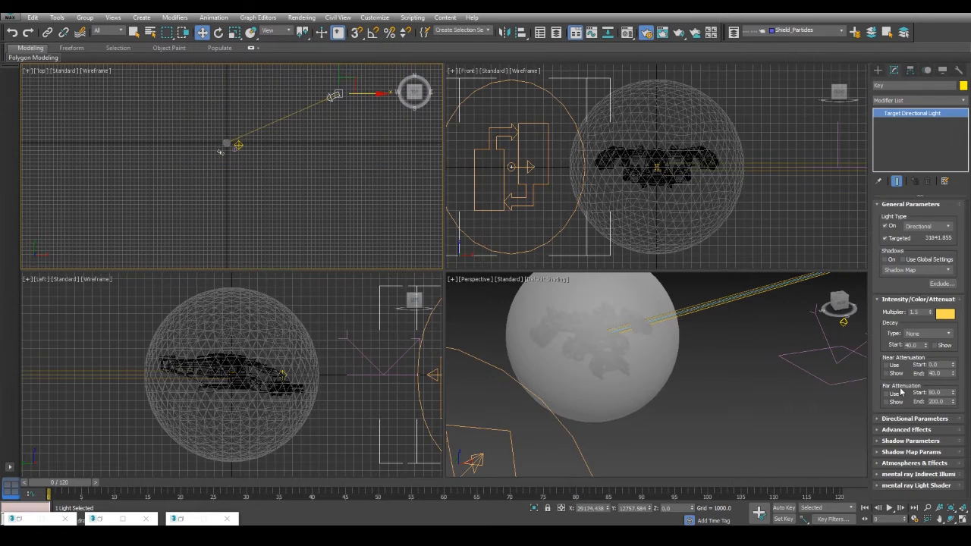
Set the Key light's hotspot/beam size to 50000 in its directional parameters and deselect the light.
{"action": "left_click", "coordinate": [910, 422]}
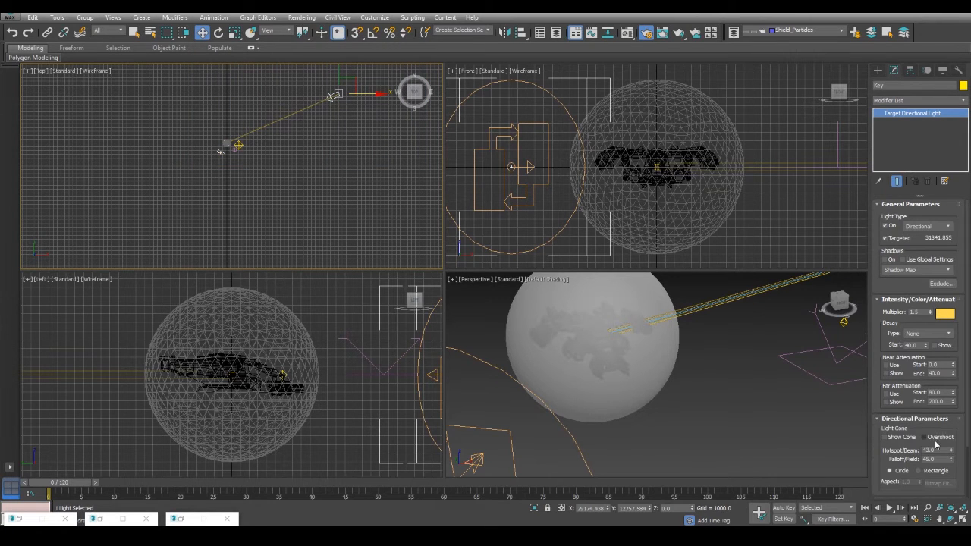
{"action": "type", "text": "50000"}
{"action": "key", "text": "Return"}
{"action": "left_click", "coordinate": [696, 357]}
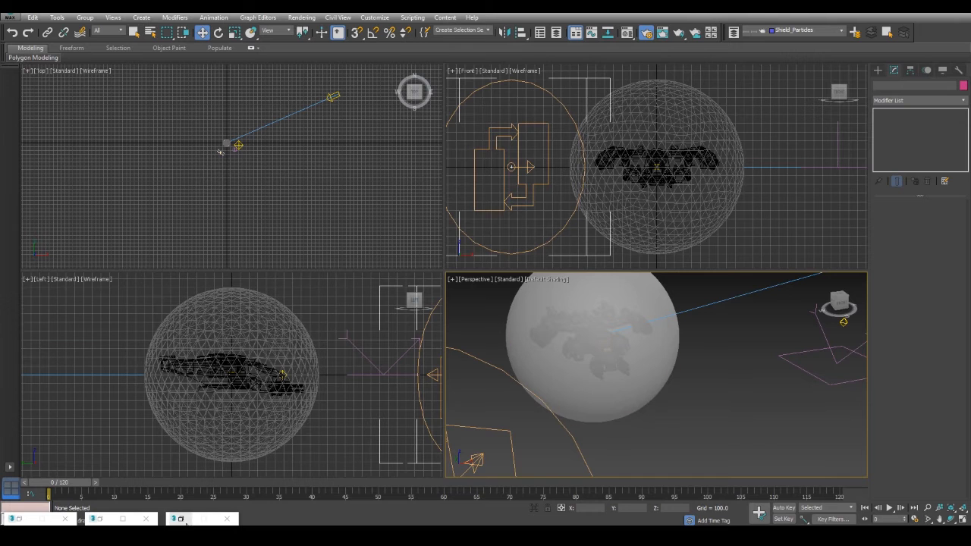
Disable receiving and casting shadows in the object properties of the Shield_Impact_Generate event.
{"action": "left_click", "coordinate": [102, 519]}
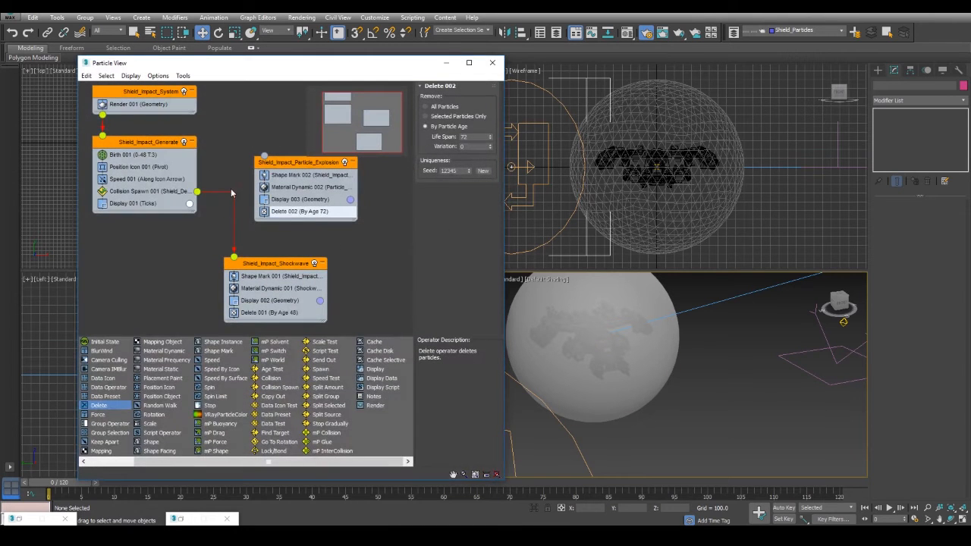
{"action": "left_click", "coordinate": [133, 147]}
{"action": "right_click", "coordinate": [138, 145]}
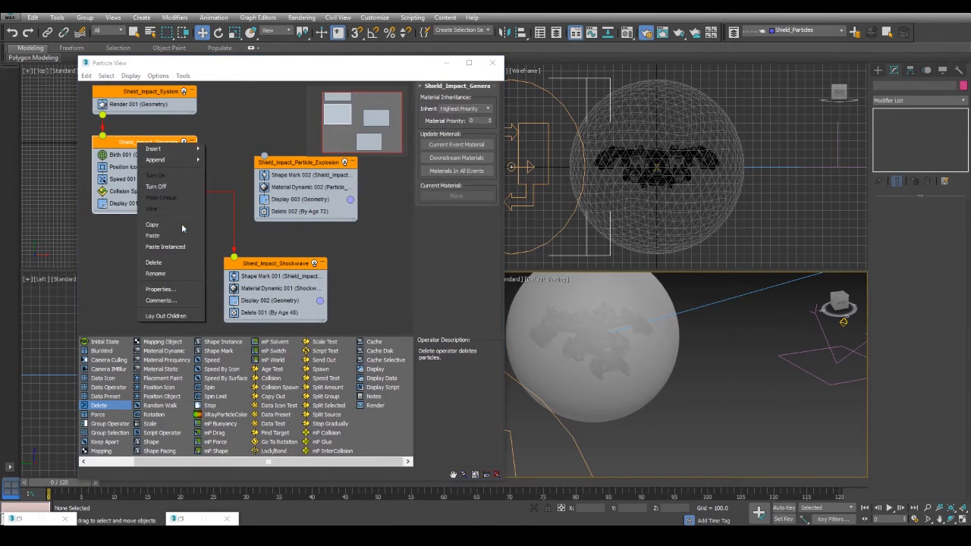
{"action": "left_click", "coordinate": [159, 289]}
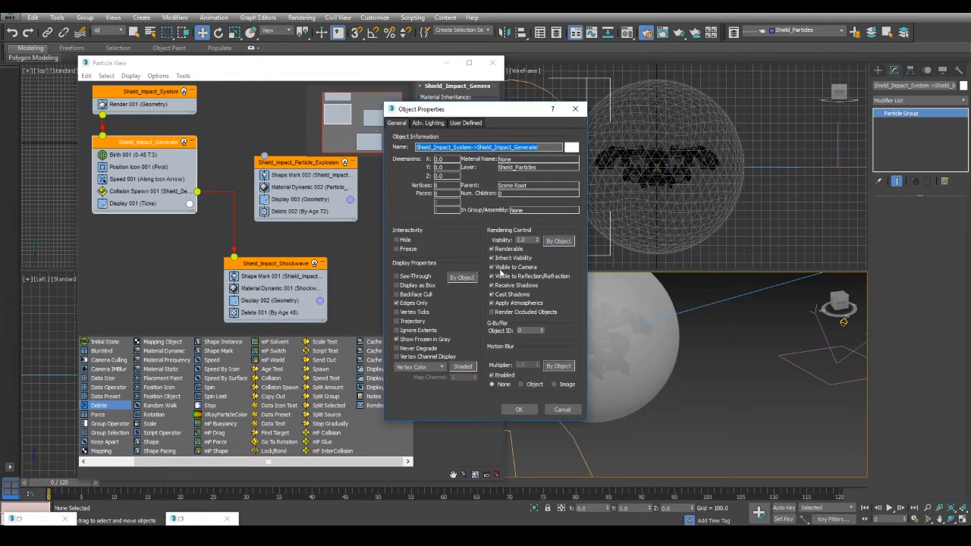
{"action": "left_click", "coordinate": [501, 288]}
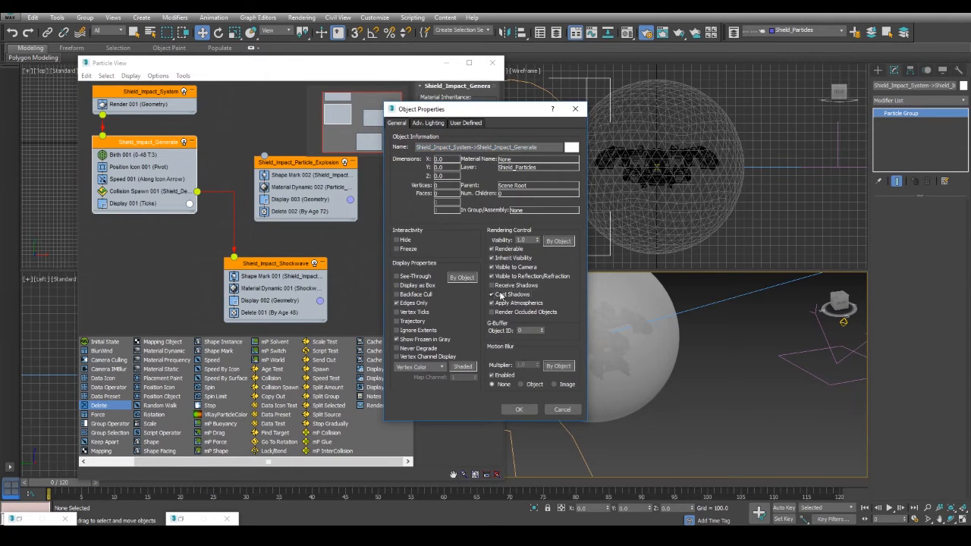
{"action": "left_click", "coordinate": [515, 410]}
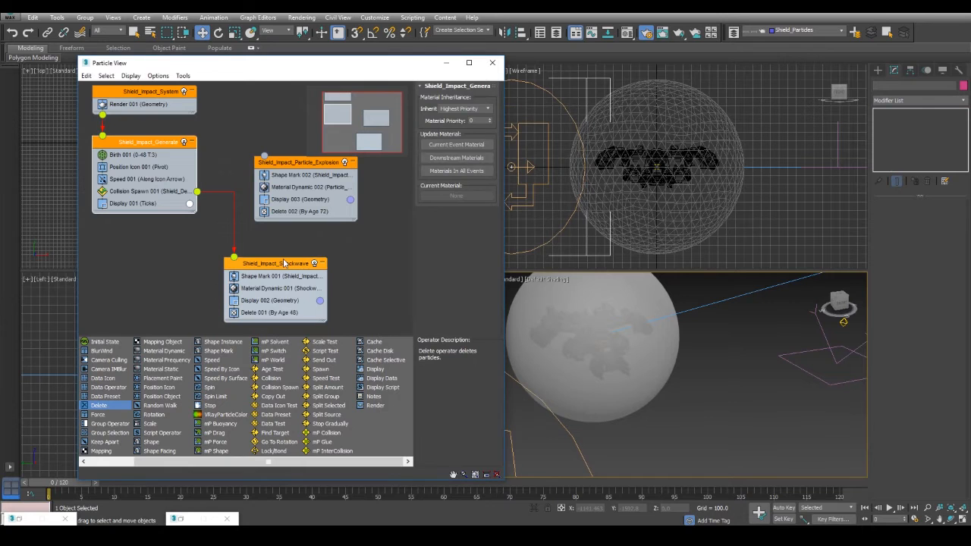
Disable casting and receiving shadows in the object properties of the Shield_Impact_Shockwave event.
{"action": "right_click", "coordinate": [284, 261]}
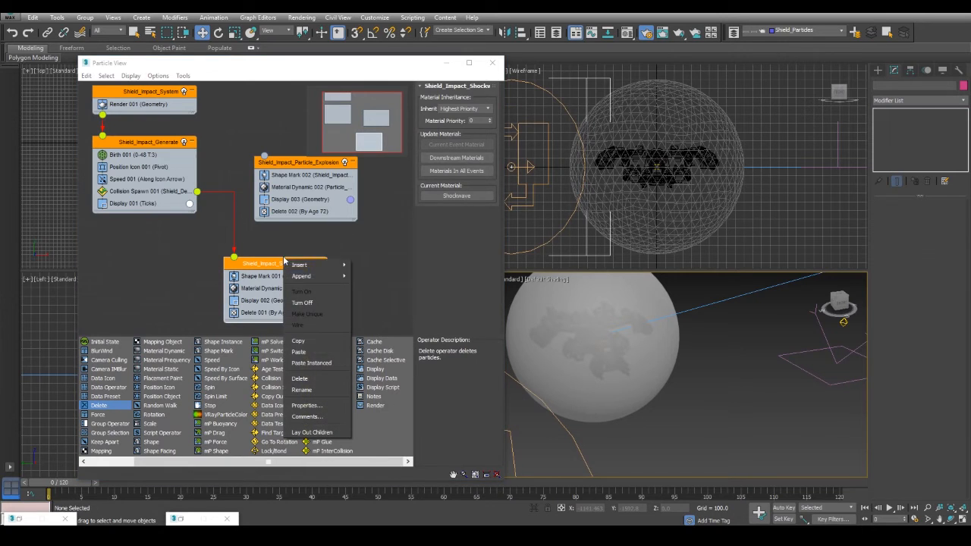
{"action": "left_click", "coordinate": [311, 404]}
{"action": "left_click", "coordinate": [508, 294]}
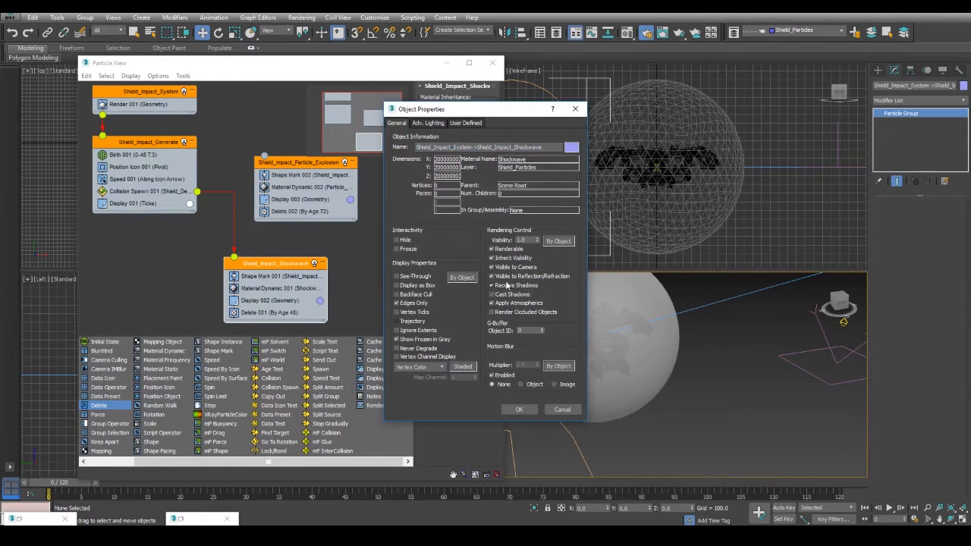
{"action": "left_click", "coordinate": [518, 410]}
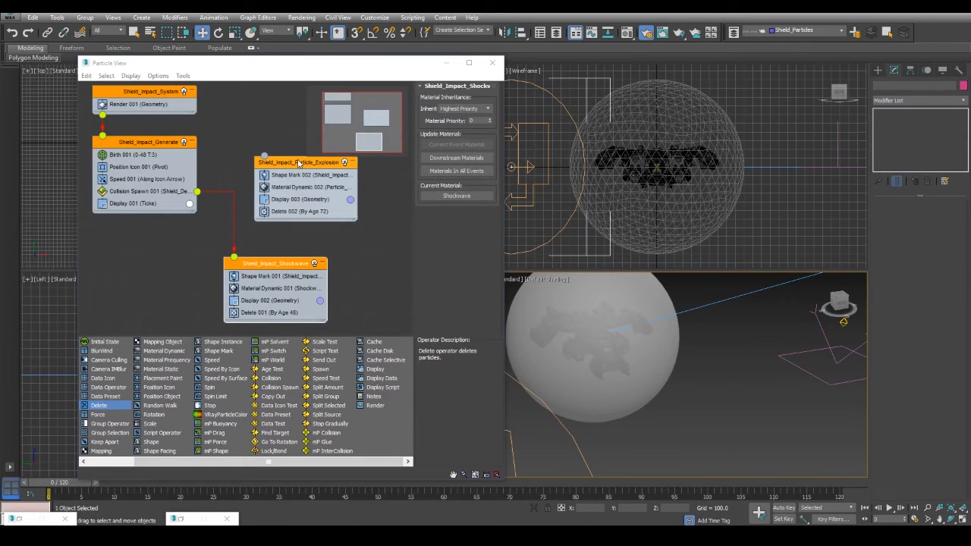
Try to open the object properties of the unwired Shield_Impact_Particle_Explosion event.
{"action": "right_click", "coordinate": [299, 163]}
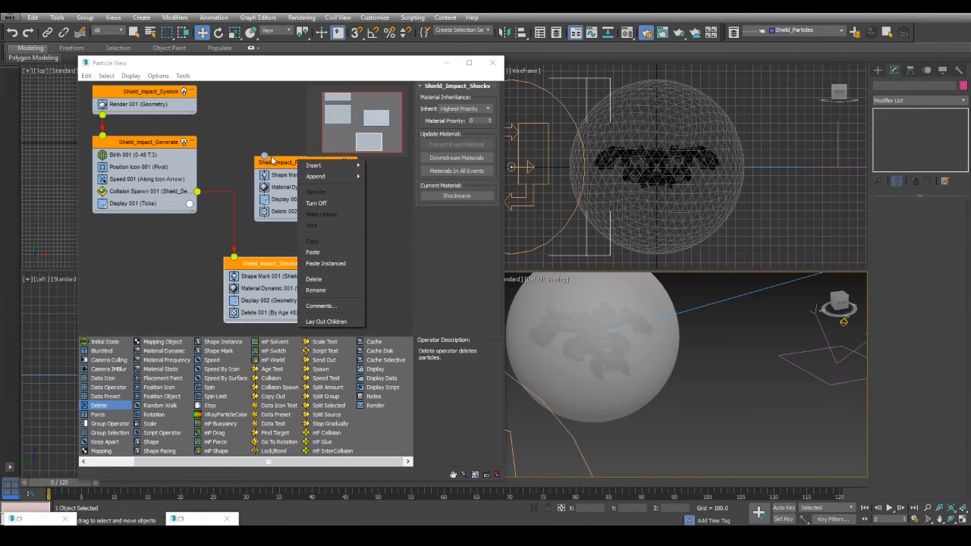
{"action": "left_click", "coordinate": [272, 164]}
{"action": "right_click", "coordinate": [272, 164]}
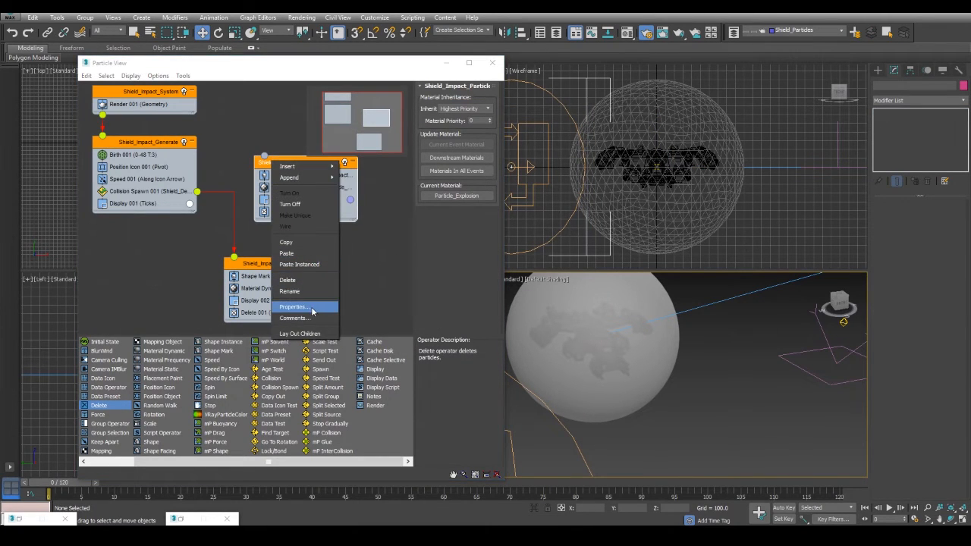
{"action": "left_click", "coordinate": [312, 308]}
{"action": "left_click", "coordinate": [295, 164]}
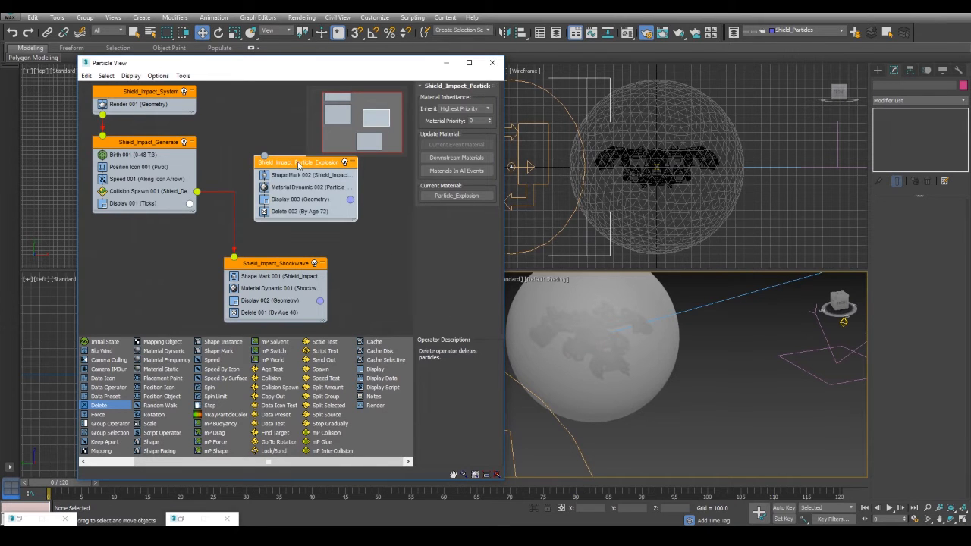
{"action": "right_click", "coordinate": [296, 164]}
{"action": "left_click", "coordinate": [327, 306]}
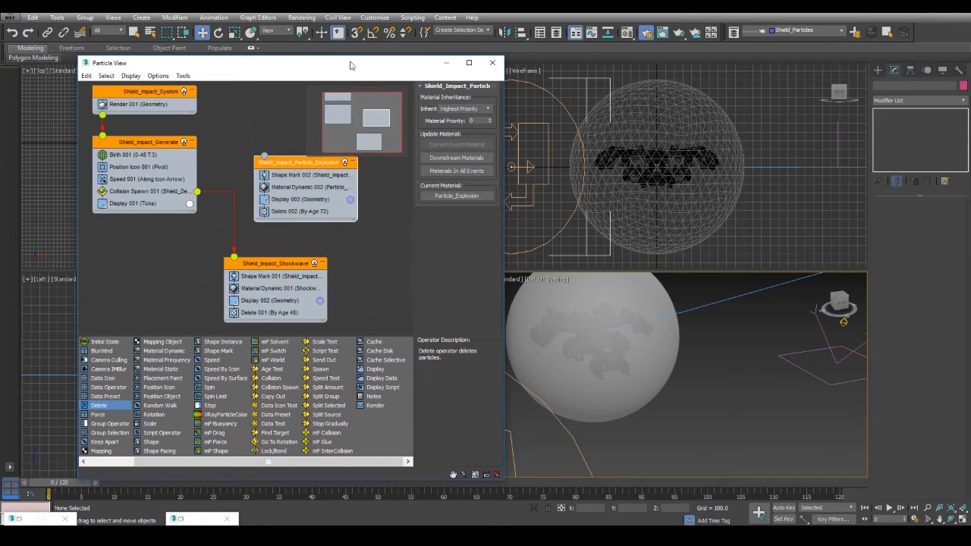
Check the shadow settings in the object properties of the Shield_Impact_System event.
{"action": "left_click_drag", "start_coordinate": [320, 64], "coordinate": [343, 69]}
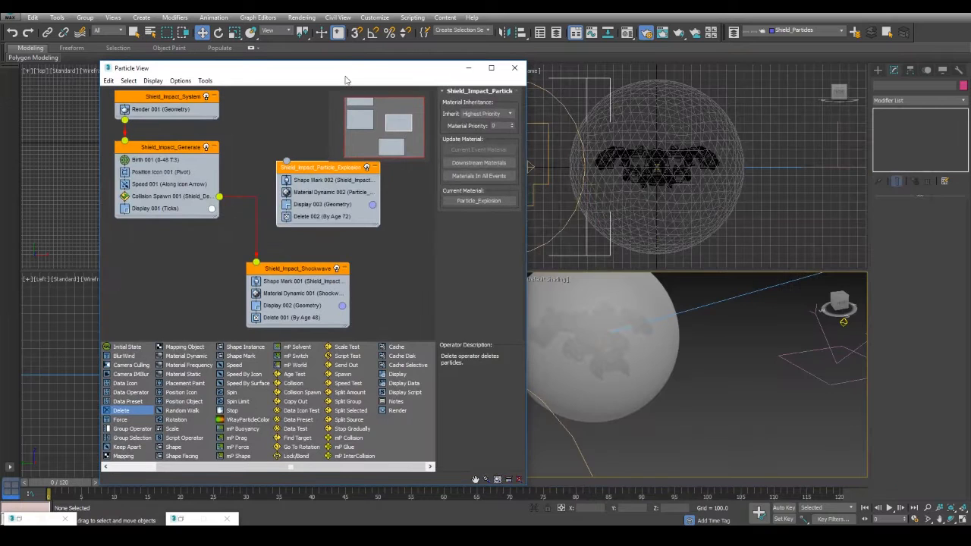
{"action": "middle_click_drag", "start_coordinate": [229, 120], "coordinate": [305, 173]}
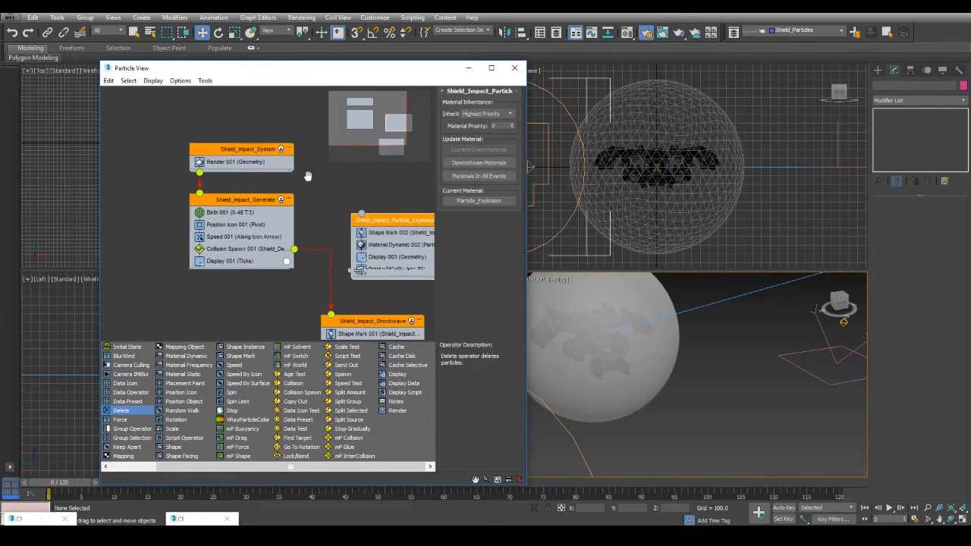
{"action": "left_click", "coordinate": [241, 149]}
{"action": "right_click", "coordinate": [243, 149]}
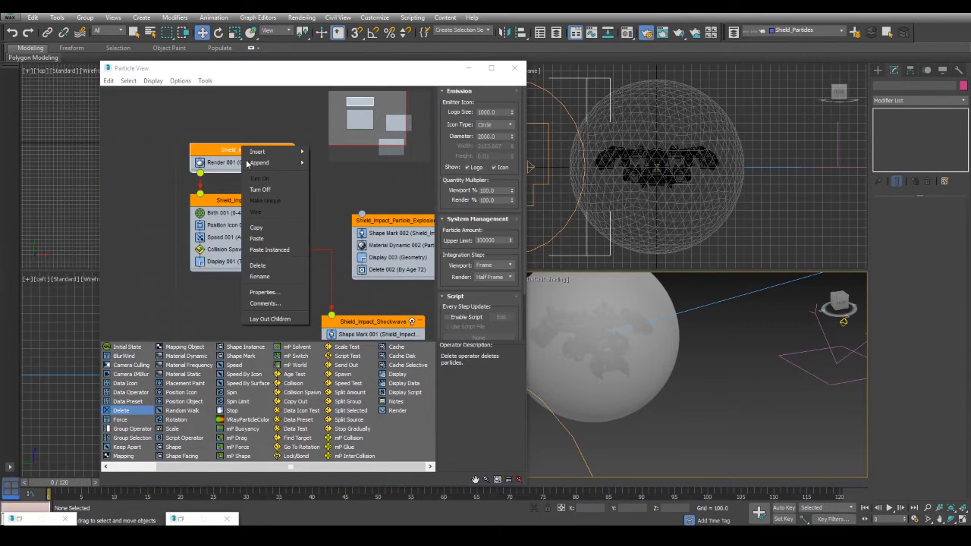
{"action": "left_click", "coordinate": [281, 293]}
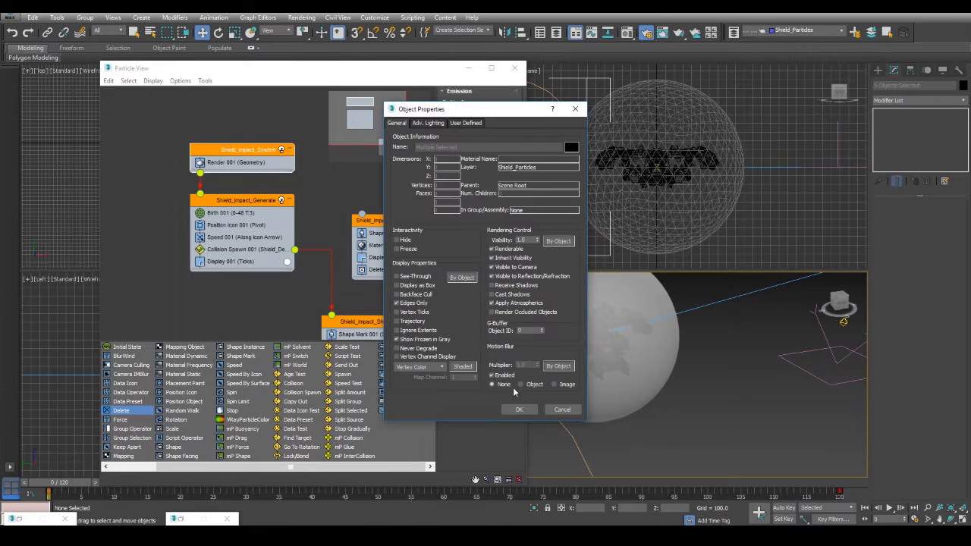
{"action": "left_click", "coordinate": [519, 410]}
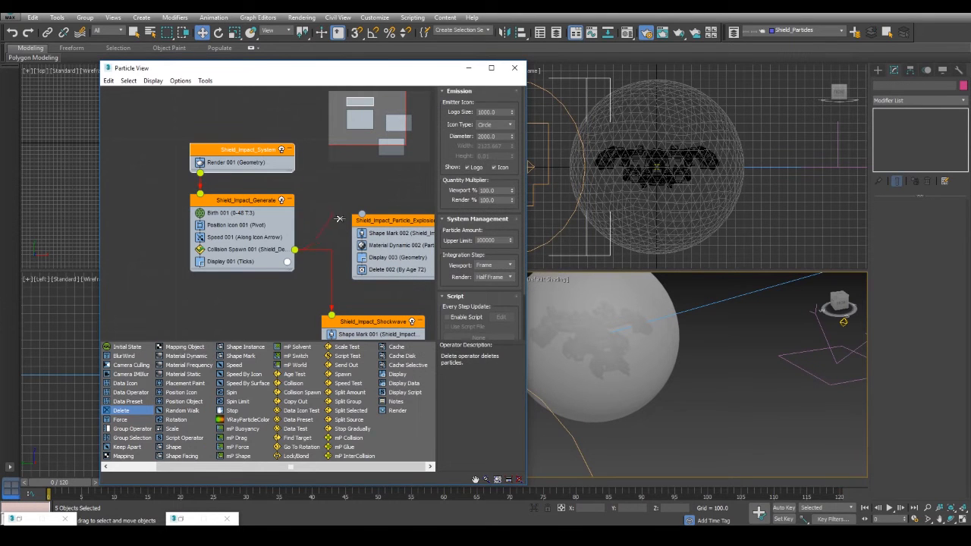
Wire the Collision Spawn test to the Shield_Impact_Particle_Explosion event and turn off shadows in that event's object properties.
{"action": "left_click_drag", "start_coordinate": [295, 250], "coordinate": [362, 216]}
{"action": "right_click", "coordinate": [370, 217]}
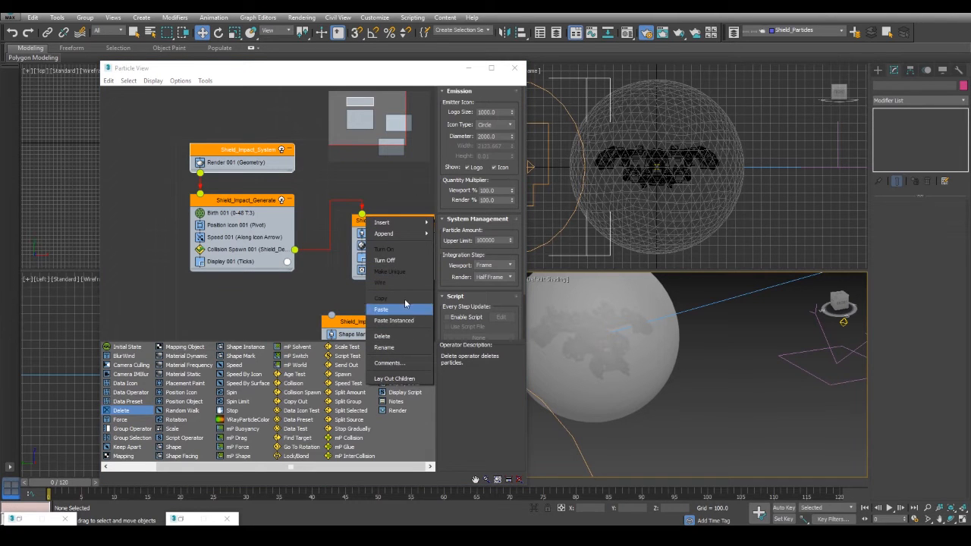
{"action": "left_click", "coordinate": [405, 165]}
{"action": "left_click", "coordinate": [401, 222]}
{"action": "right_click", "coordinate": [400, 222]}
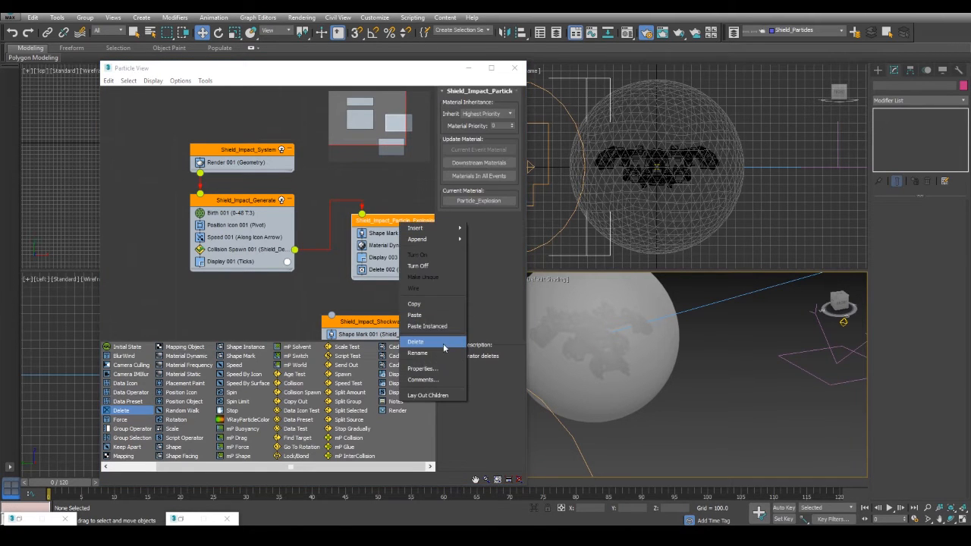
{"action": "left_click", "coordinate": [433, 369]}
{"action": "left_click", "coordinate": [492, 286]}
{"action": "left_click", "coordinate": [518, 410]}
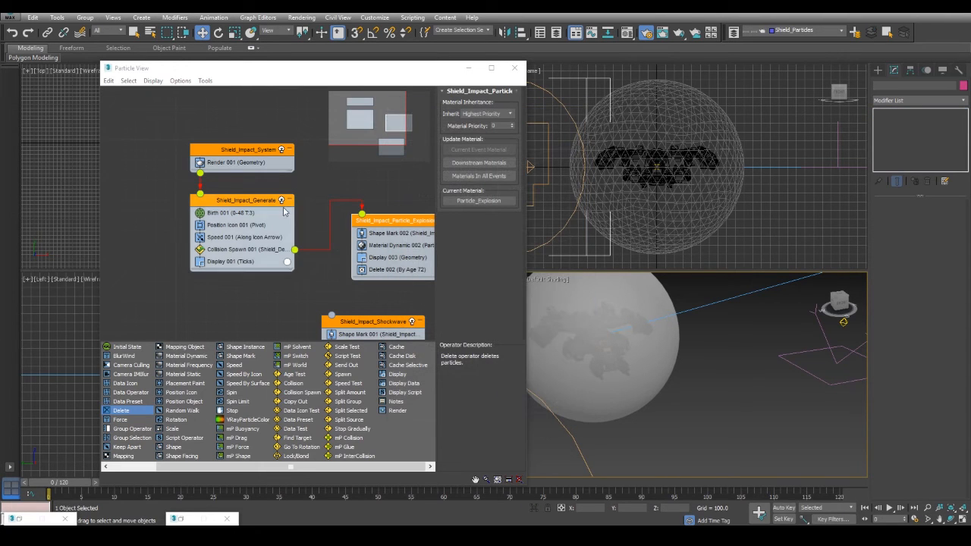
Rewire the Collision Spawn output to the Shield_Impact_Shockwave event and minimize Particle View.
{"action": "left_click_drag", "start_coordinate": [318, 297], "coordinate": [331, 313]}
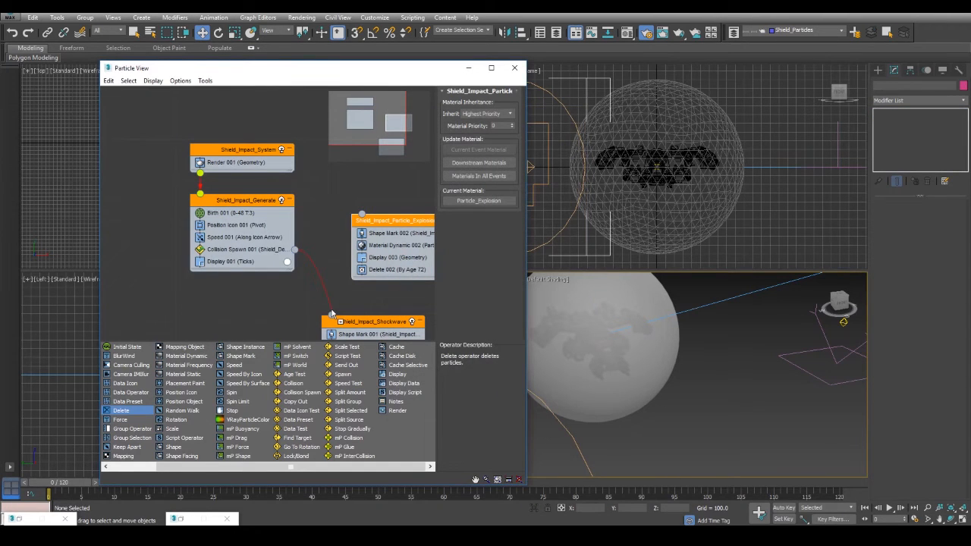
{"action": "left_click", "coordinate": [467, 67]}
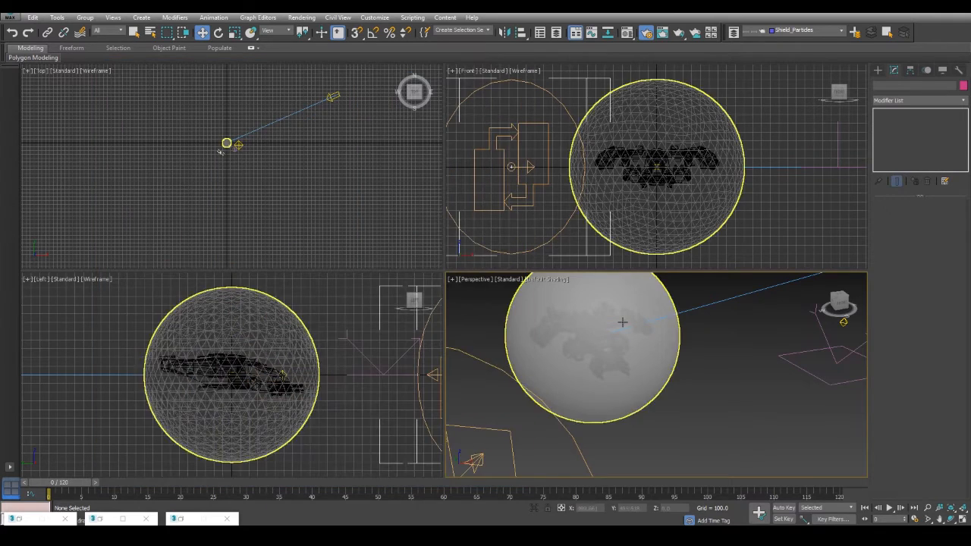
Go to frame 5 and render a test of the perspective view with the Scanline Renderer.
{"action": "left_click_drag", "start_coordinate": [75, 486], "coordinate": [107, 451]}
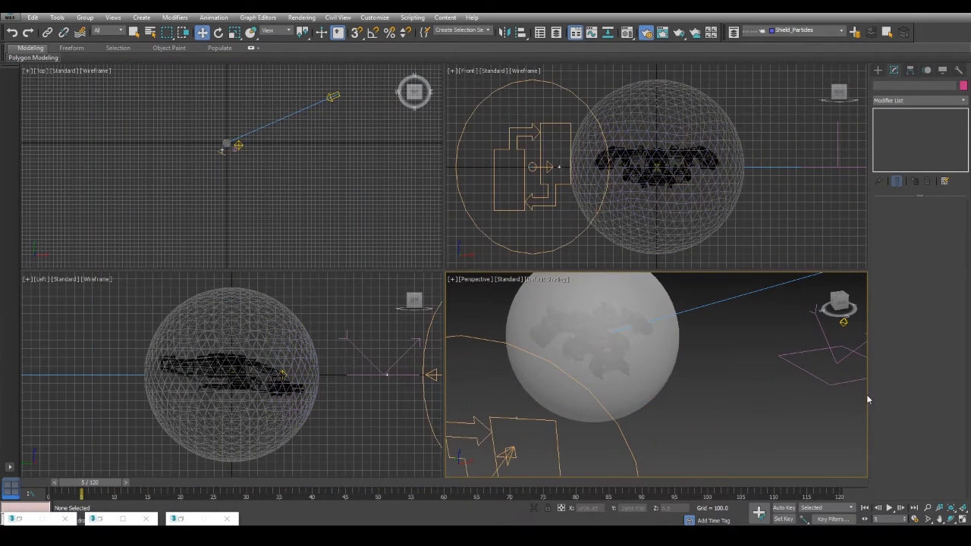
{"action": "left_click", "coordinate": [310, 19]}
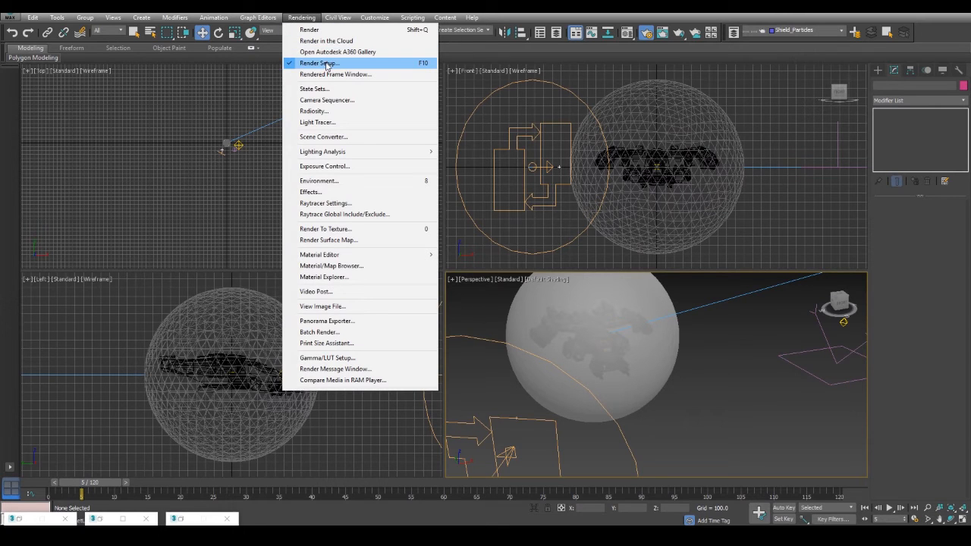
{"action": "double_click", "coordinate": [192, 518]}
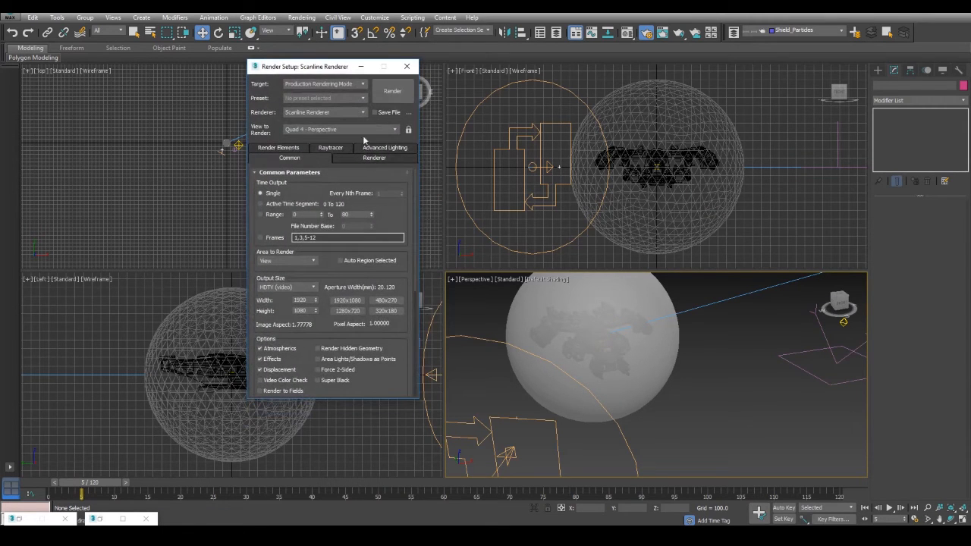
{"action": "left_click", "coordinate": [395, 90]}
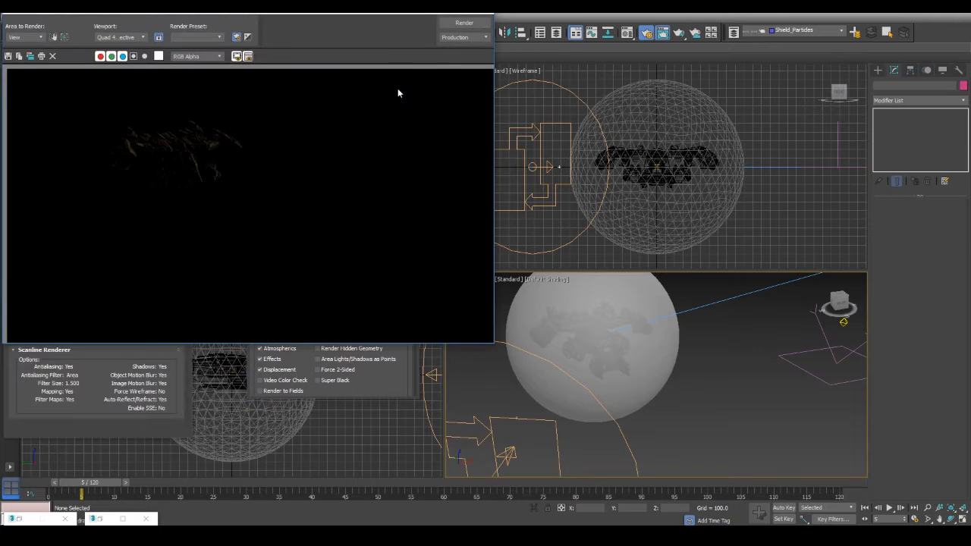
{"action": "left_click", "coordinate": [482, 9]}
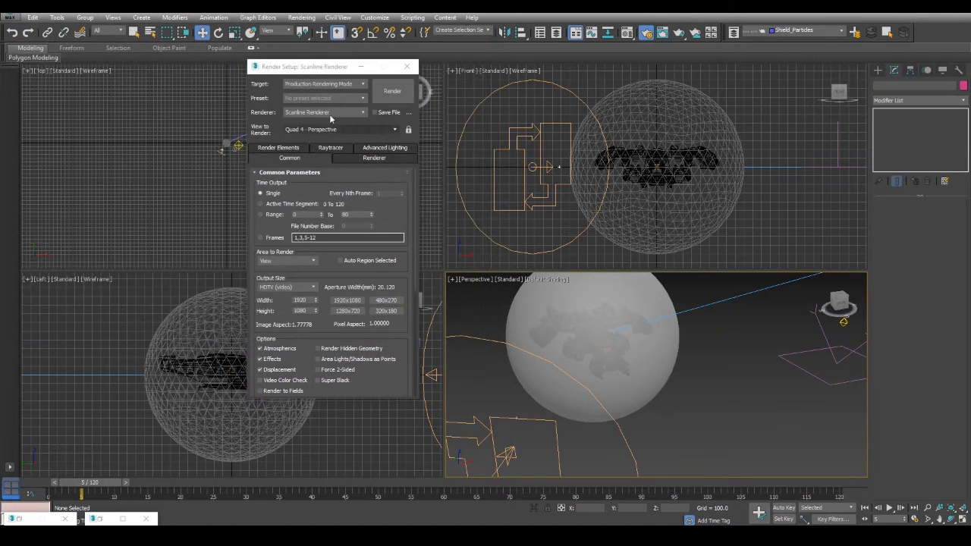
{"action": "left_click", "coordinate": [362, 68]}
Set the Amb omni light's multiplier to 0.5 and change its colour to a brighter blue.
{"action": "left_click", "coordinate": [238, 144]}
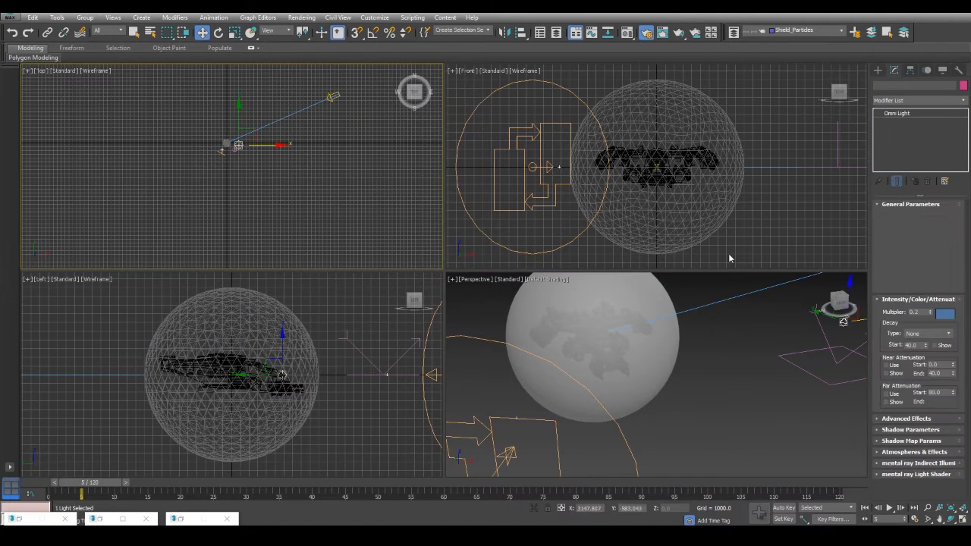
{"action": "left_click_drag", "start_coordinate": [921, 312], "coordinate": [682, 312]}
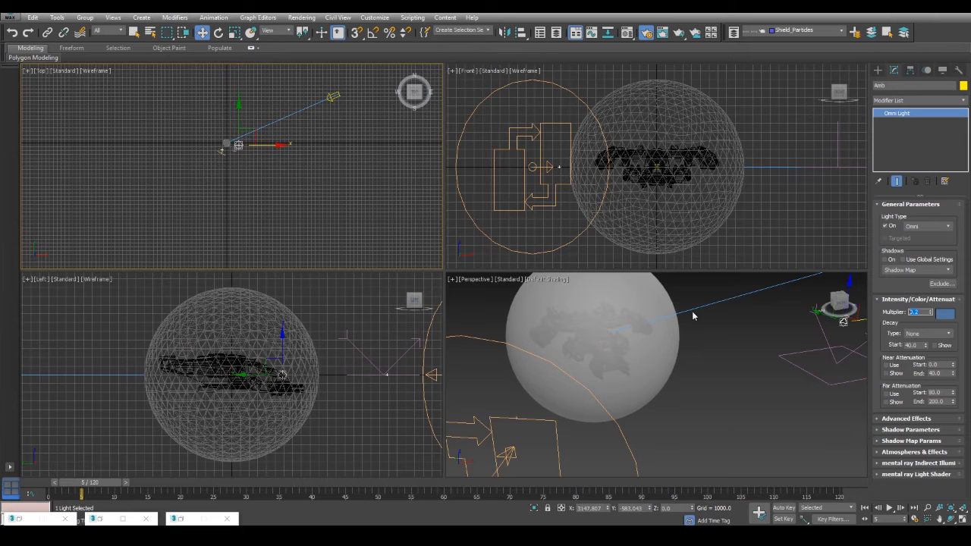
{"action": "left_click", "coordinate": [946, 313]}
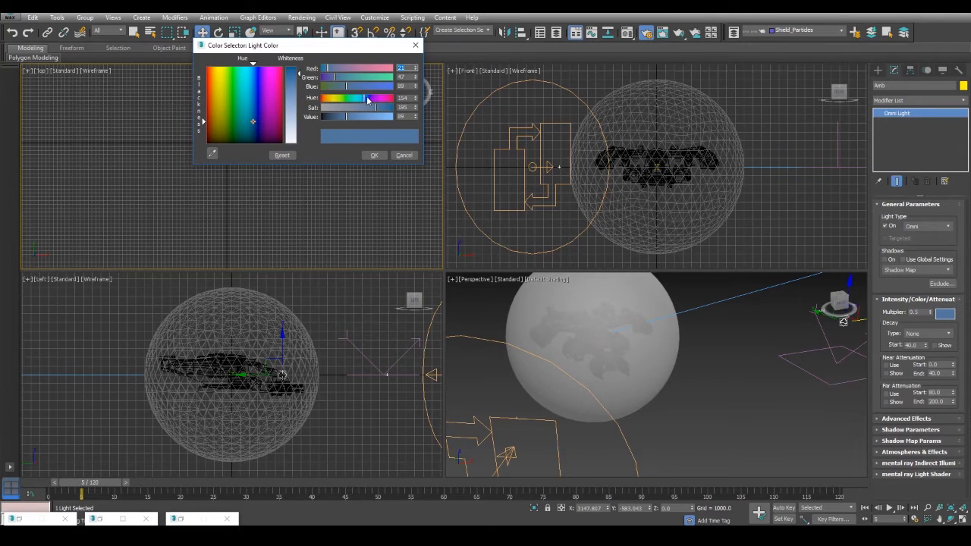
{"action": "mouse_move", "coordinate": [351, 85]}
{"action": "left_mouse_down"}
{"action": "mouse_move", "coordinate": [381, 85]}
{"action": "mouse_move", "coordinate": [349, 77]}
{"action": "left_mouse_up"}
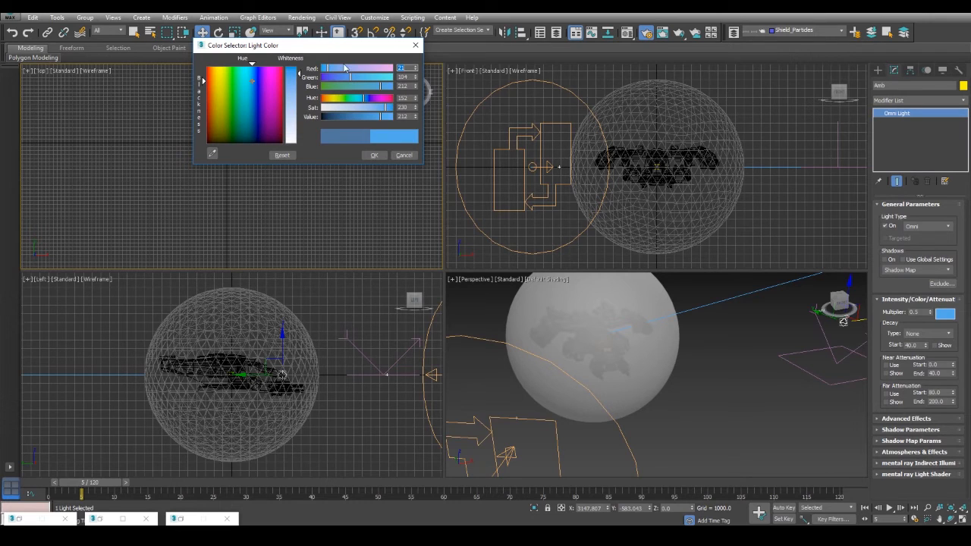
{"action": "left_click", "coordinate": [373, 155]}
Raise the Key directional light to a height of about 17600 units and test-render a closer perspective view of the ship.
{"action": "middle_click_drag", "start_coordinate": [665, 402], "coordinate": [642, 449], "text": "alt"}
{"action": "scroll", "coordinate": [641, 400], "scroll_direction": "up", "scroll_amount": 5}
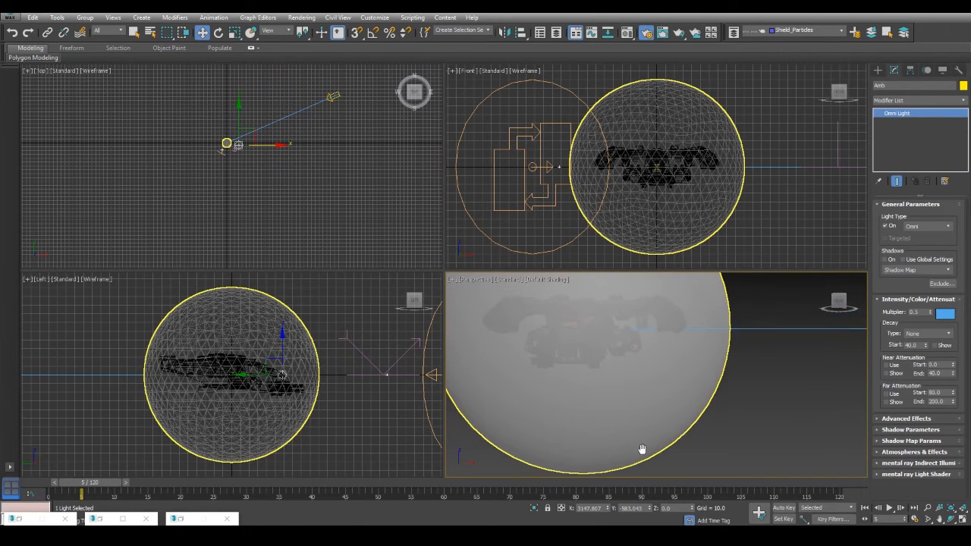
{"action": "left_click", "coordinate": [238, 145]}
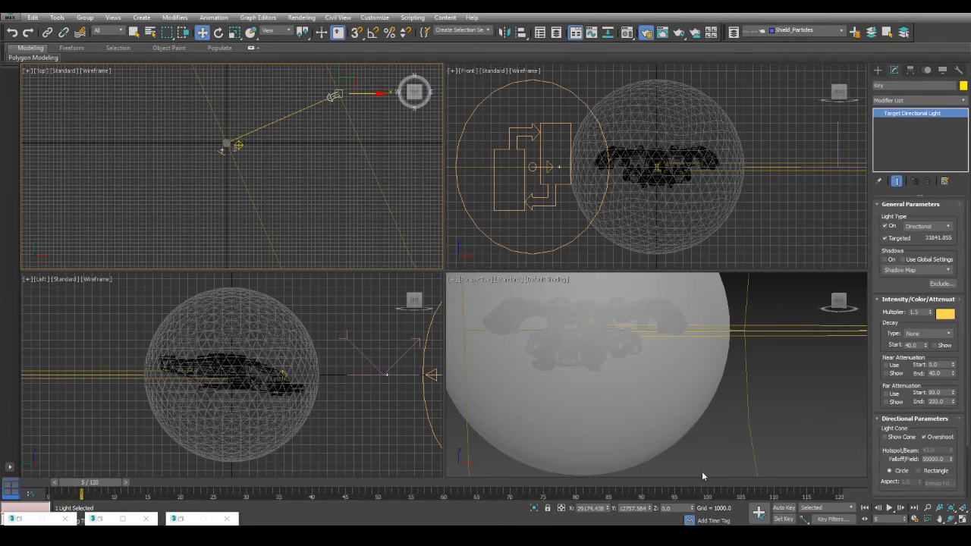
{"action": "left_click_drag", "start_coordinate": [692, 508], "coordinate": [705, 440]}
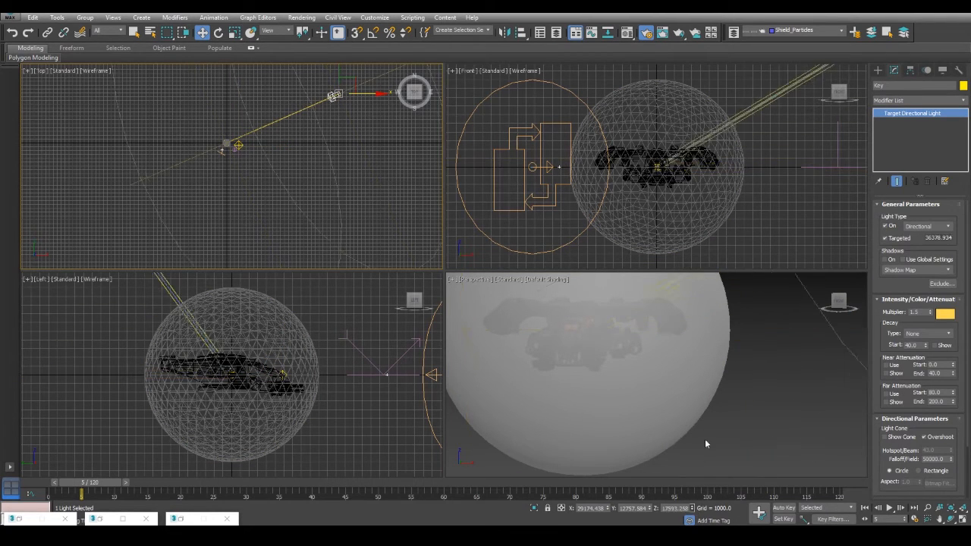
{"action": "left_click", "coordinate": [750, 396]}
{"action": "middle_click_drag", "start_coordinate": [751, 395], "coordinate": [787, 420]}
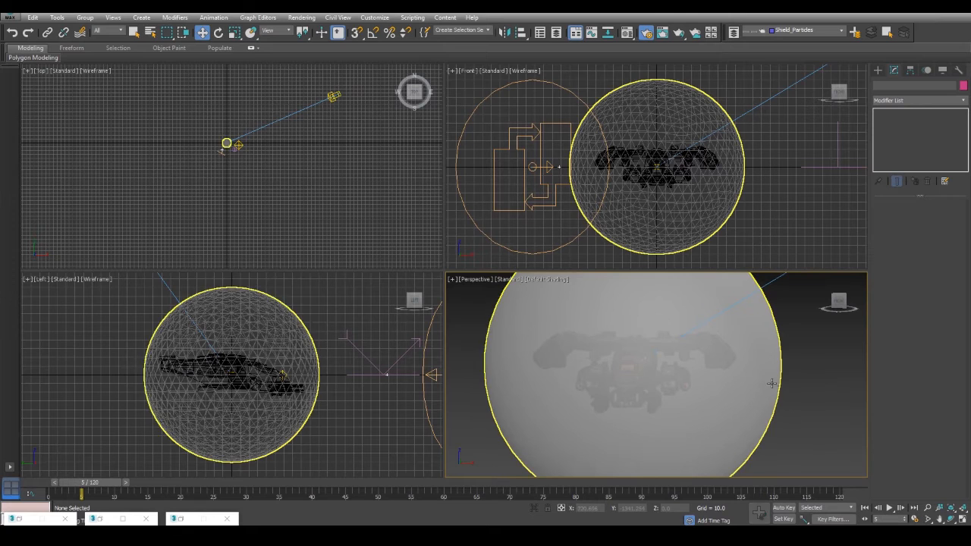
{"action": "key", "text": "shift+q"}
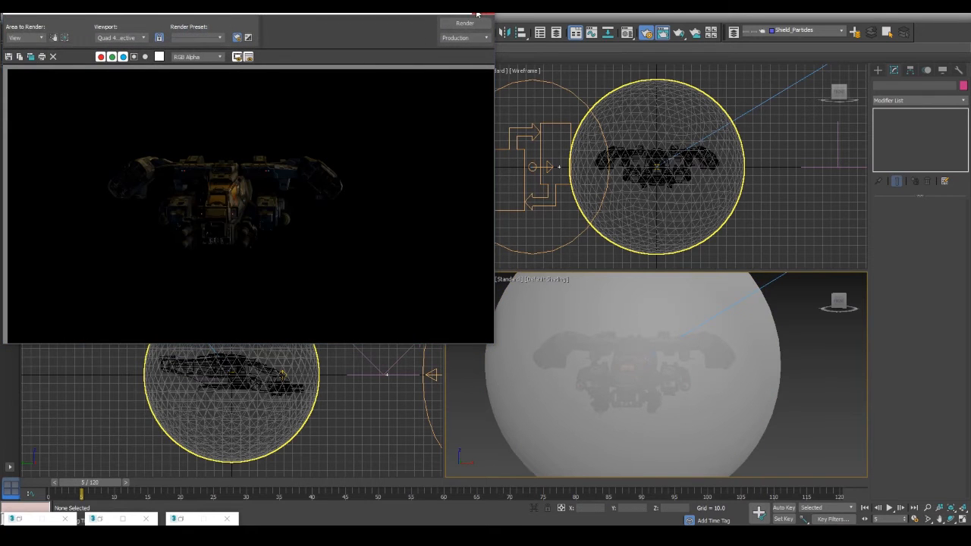
{"action": "left_click", "coordinate": [477, 14]}
Increase the Amb light's multiplier to 1.0 and render the perspective view again.
{"action": "left_click", "coordinate": [238, 145]}
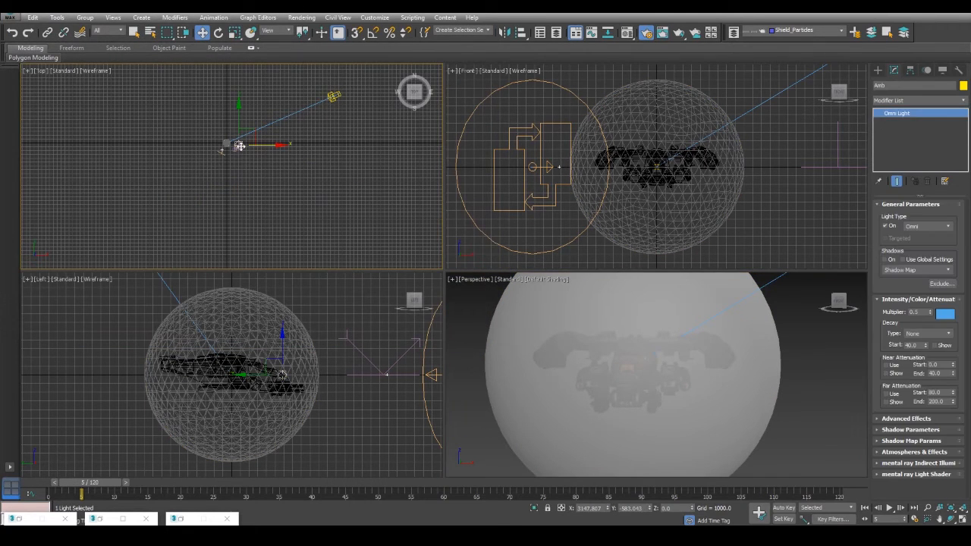
{"action": "left_click", "coordinate": [817, 420]}
{"action": "key", "text": "shift+q"}
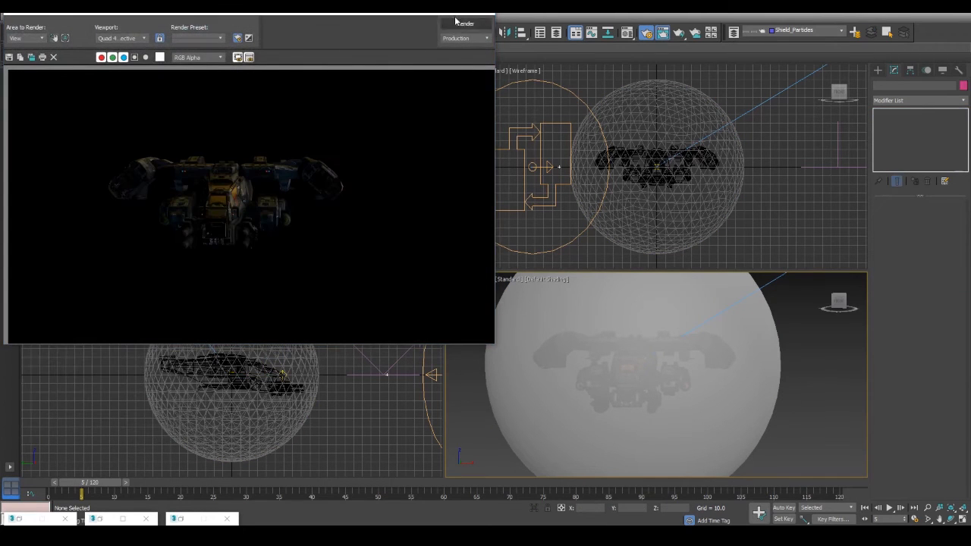
{"action": "left_click", "coordinate": [485, 14]}
Make the Amb light affect ambient only in its advanced effects and render the ship again to check the lighting.
{"action": "left_click", "coordinate": [241, 147]}
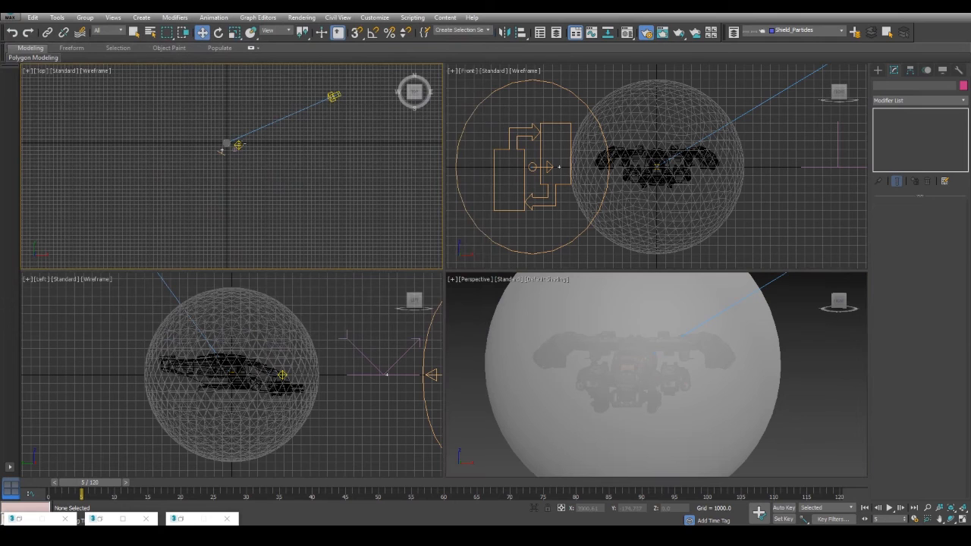
{"action": "left_click", "coordinate": [903, 420]}
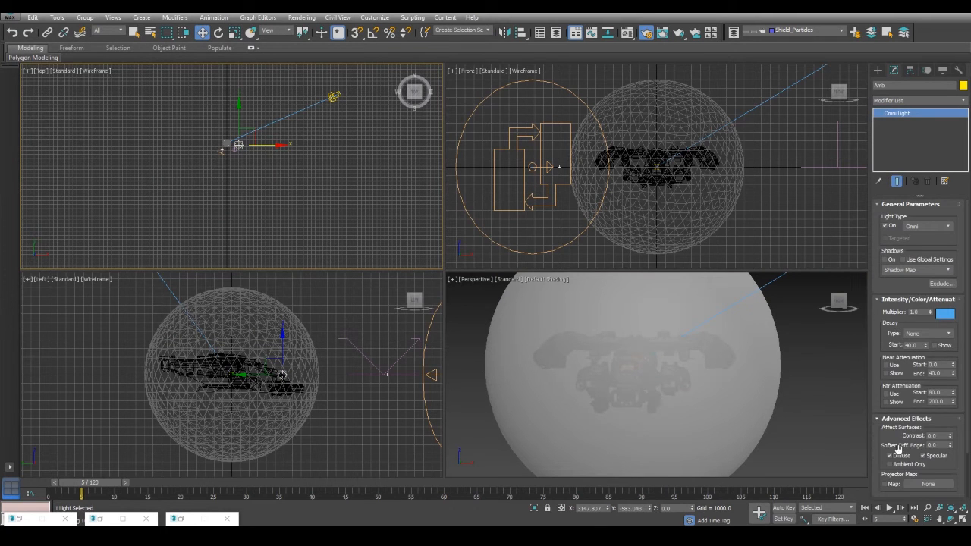
{"action": "left_click", "coordinate": [846, 435]}
{"action": "key", "text": "shift+q"}
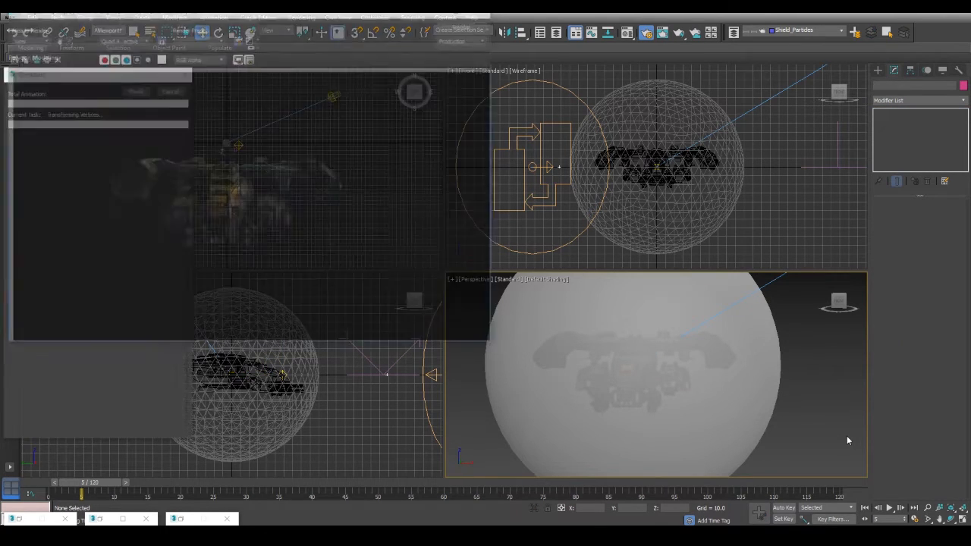
{"action": "left_click", "coordinate": [471, 22]}
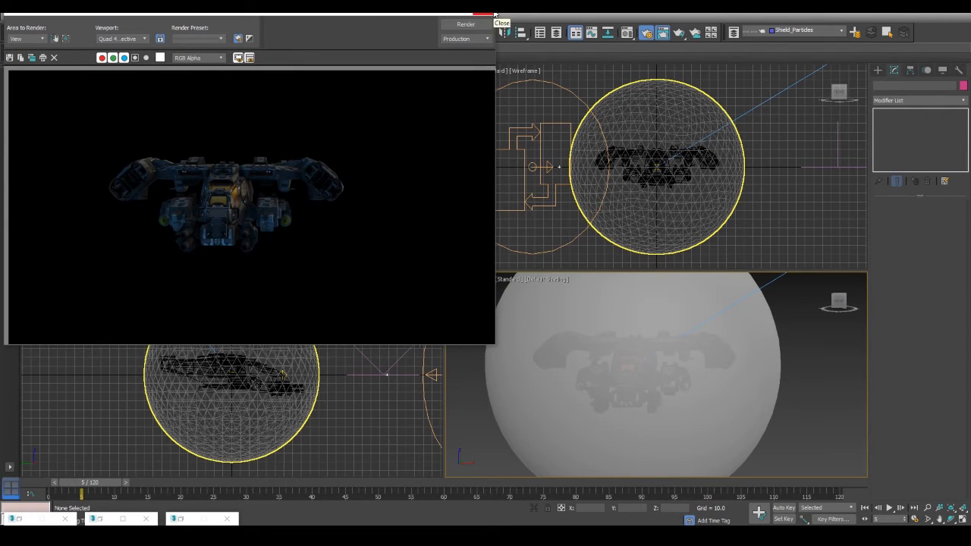
{"action": "left_click", "coordinate": [489, 13]}
{"action": "middle_click_drag", "start_coordinate": [689, 335], "coordinate": [769, 316]}
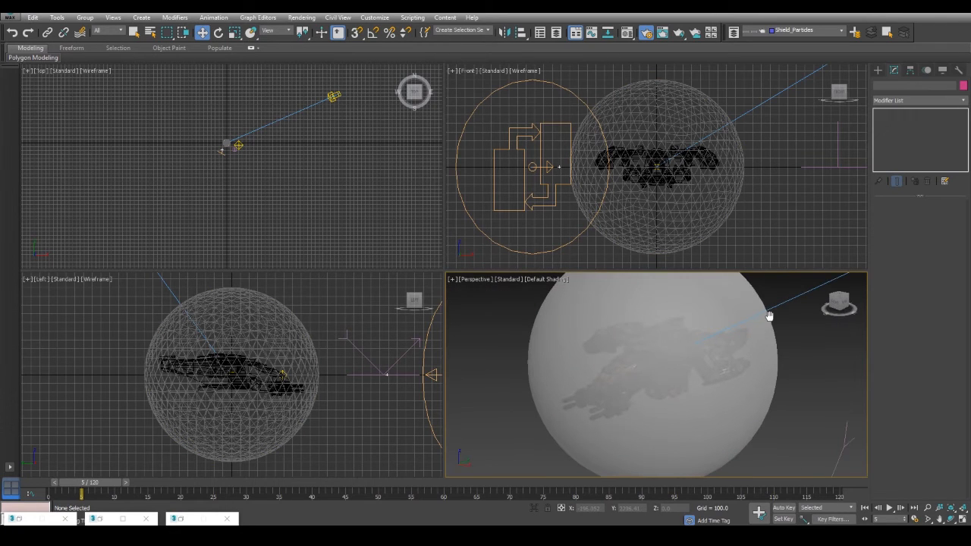
Orbit the perspective view to a lower angle on the shield sphere and create a standard camera from that view.
{"action": "middle_click_drag", "start_coordinate": [720, 366], "coordinate": [650, 393], "text": "alt"}
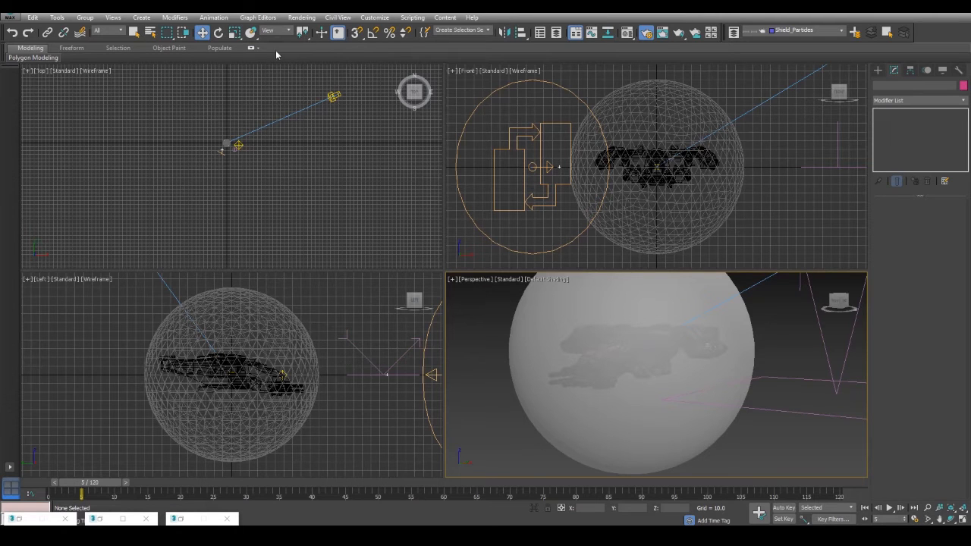
{"action": "left_click", "coordinate": [141, 17]}
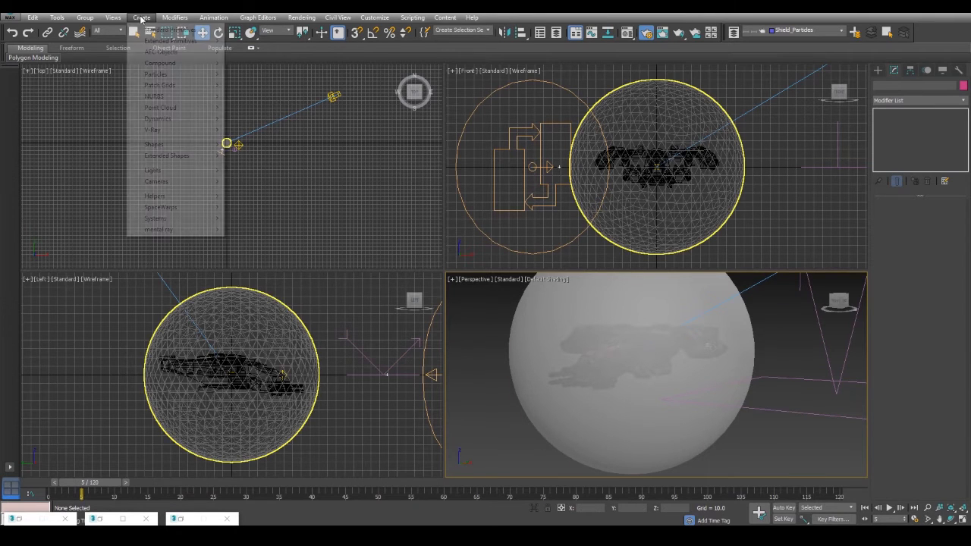
{"action": "mouse_move", "coordinate": [179, 181]}
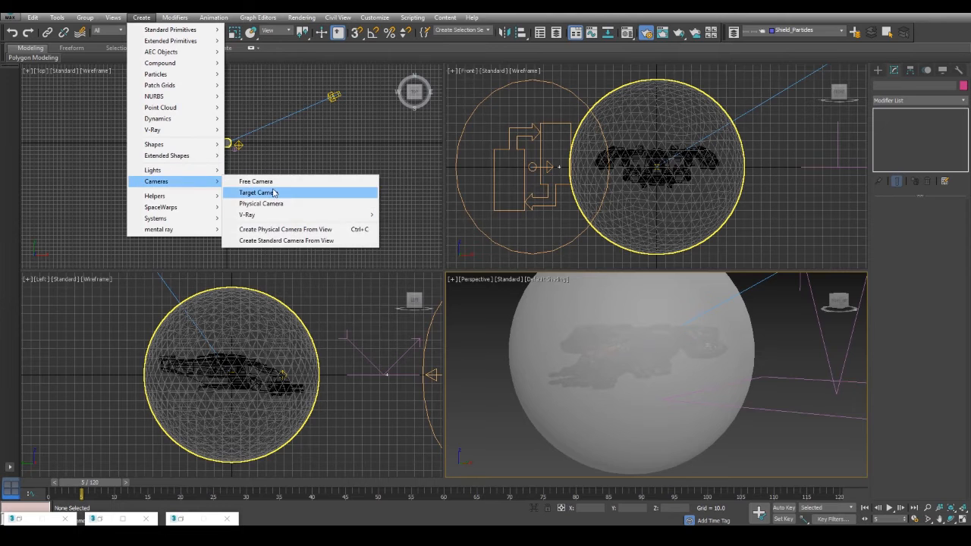
{"action": "left_click", "coordinate": [293, 241]}
Select the new camera's target and zero its X, Y and Z position to place it at the world origin.
{"action": "scroll", "coordinate": [320, 158], "scroll_direction": "up", "scroll_amount": 4}
{"action": "middle_click_drag", "start_coordinate": [315, 168], "coordinate": [390, 218]}
{"action": "middle_click_drag", "start_coordinate": [116, 153], "coordinate": [275, 169]}
{"action": "scroll", "coordinate": [256, 166], "scroll_direction": "up", "scroll_amount": 5}
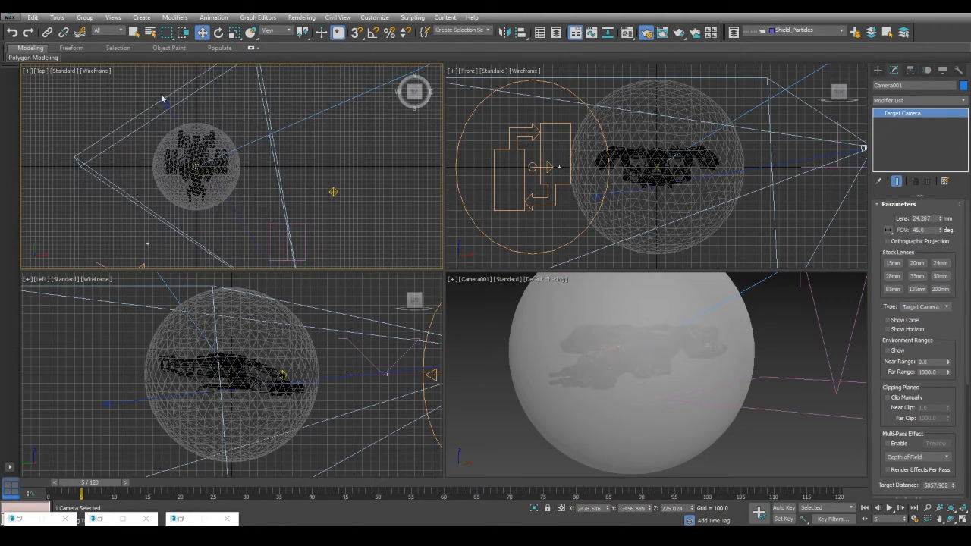
{"action": "left_click", "coordinate": [177, 112]}
{"action": "right_click", "coordinate": [610, 508]}
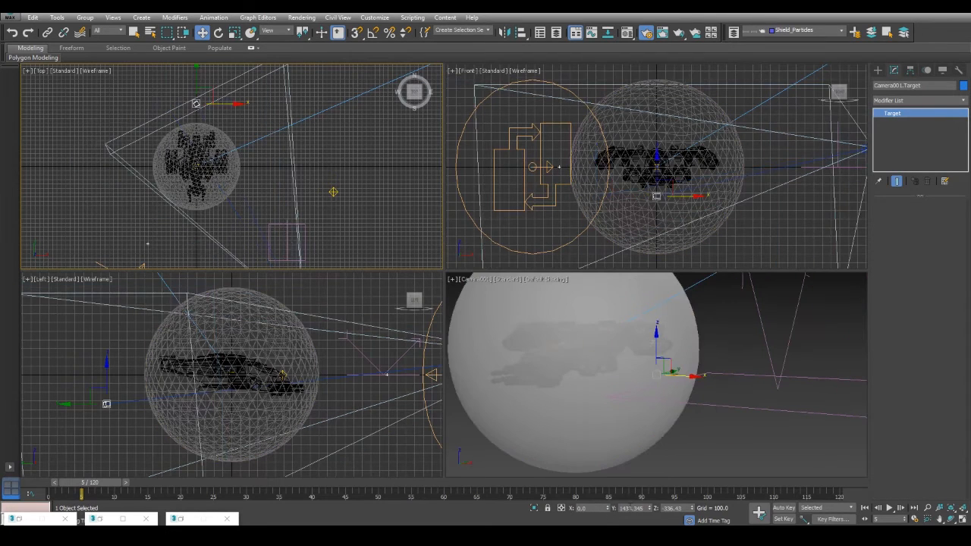
{"action": "right_click", "coordinate": [650, 509]}
{"action": "right_click", "coordinate": [691, 509]}
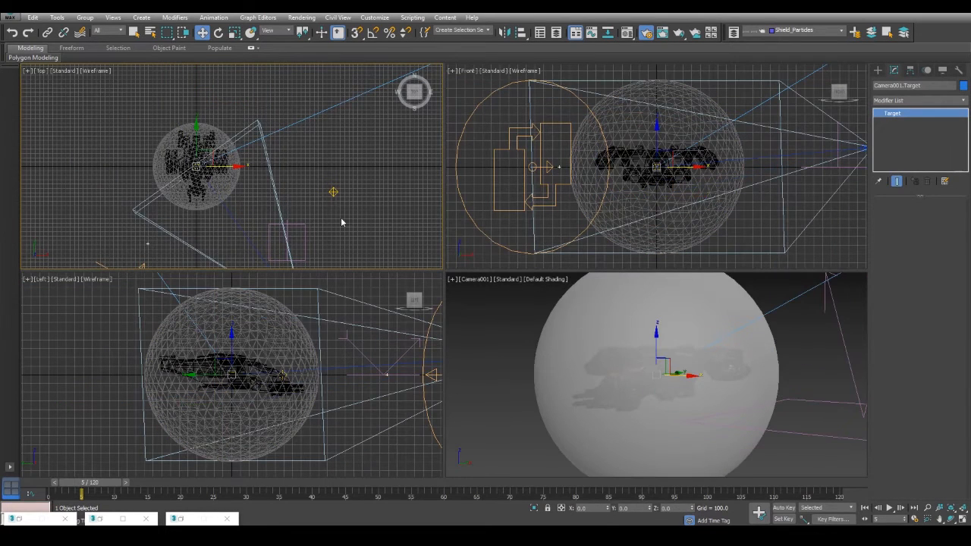
Select the camera and lower it to a Z position of about -959 units.
{"action": "middle_click_drag", "start_coordinate": [324, 225], "coordinate": [278, 179]}
{"action": "left_click", "coordinate": [256, 184]}
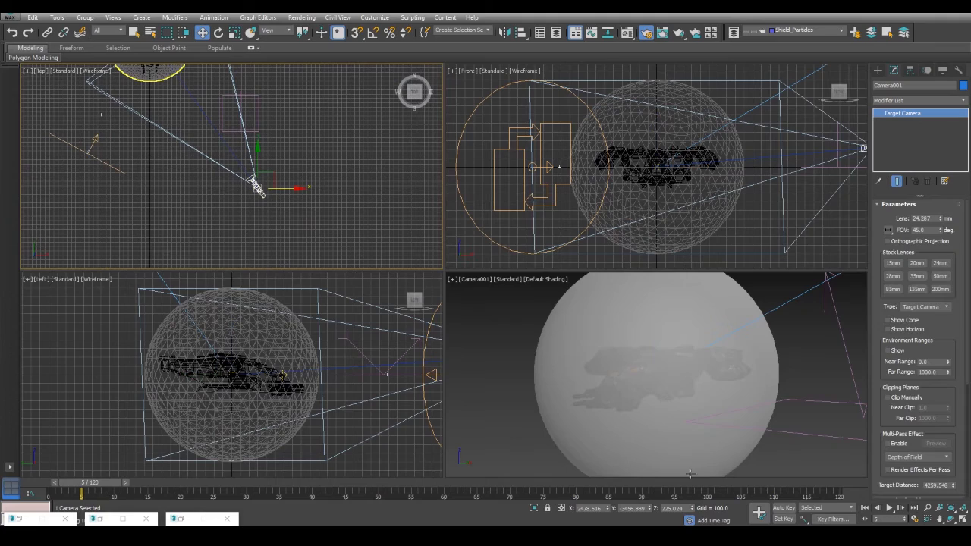
{"action": "left_click_drag", "start_coordinate": [691, 510], "coordinate": [697, 51]}
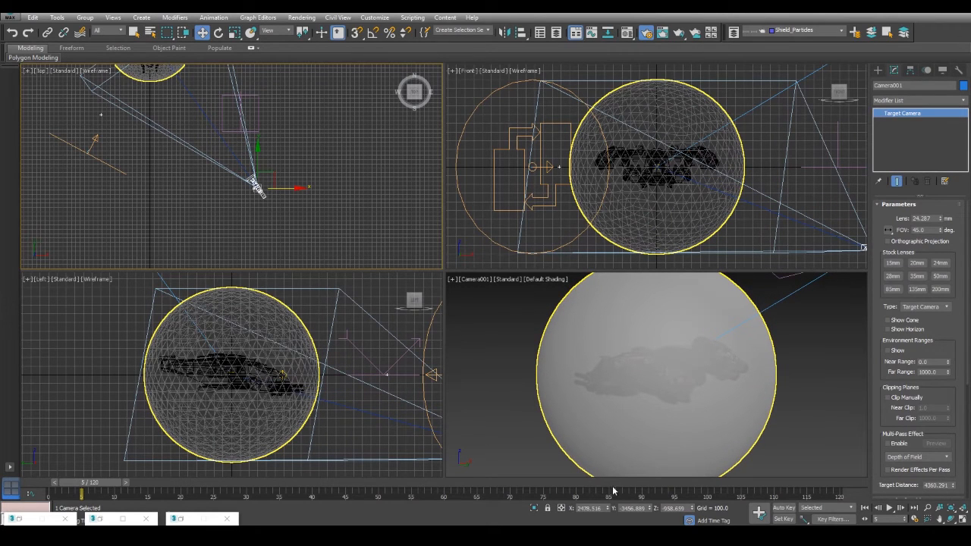
Auto-key the camera's movement from frame 0 to frame 120, bringing it closer to the ship at a Y position of about -1271.
{"action": "left_click_drag", "start_coordinate": [90, 483], "coordinate": [645, 467]}
{"action": "right_click", "coordinate": [644, 467]}
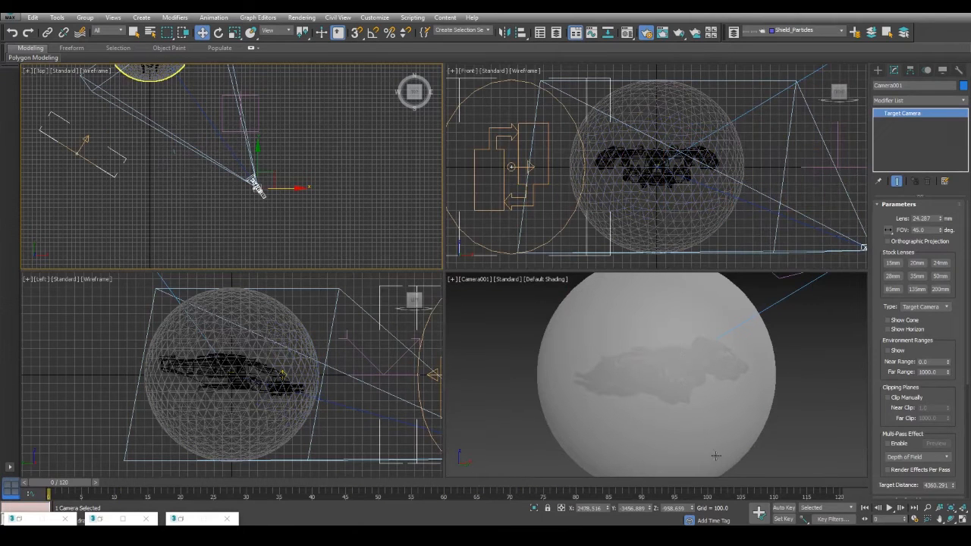
{"action": "left_click", "coordinate": [783, 508]}
{"action": "left_click_drag", "start_coordinate": [818, 485], "coordinate": [849, 491]}
{"action": "middle_click_drag", "start_coordinate": [287, 131], "coordinate": [291, 186]}
{"action": "left_click", "coordinate": [266, 178]}
{"action": "left_click", "coordinate": [260, 221]}
{"action": "left_click_drag", "start_coordinate": [275, 189], "coordinate": [275, 105]}
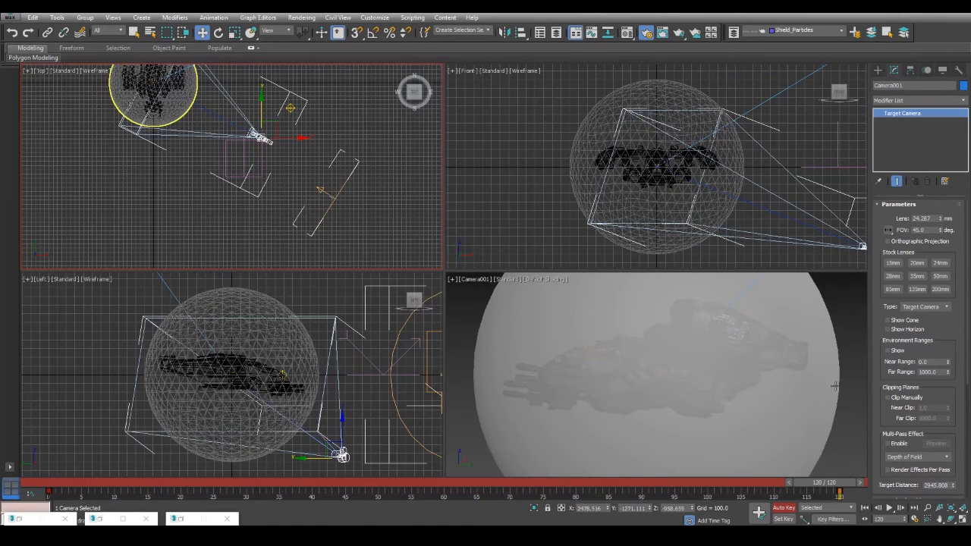
{"action": "left_click", "coordinate": [785, 508]}
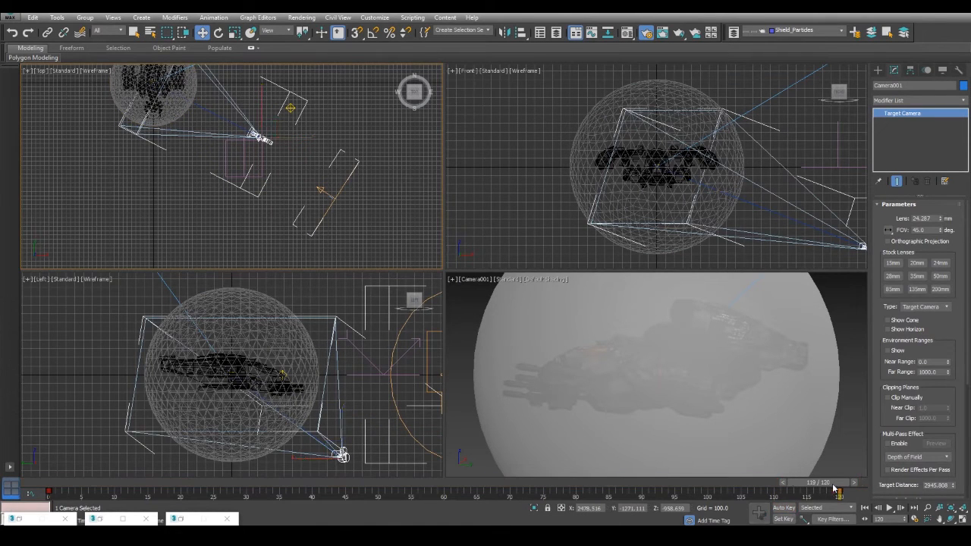
Play back the camera animation from frame 0 in the camera view and return to the first frame.
{"action": "left_click_drag", "start_coordinate": [835, 485], "coordinate": [1, 381]}
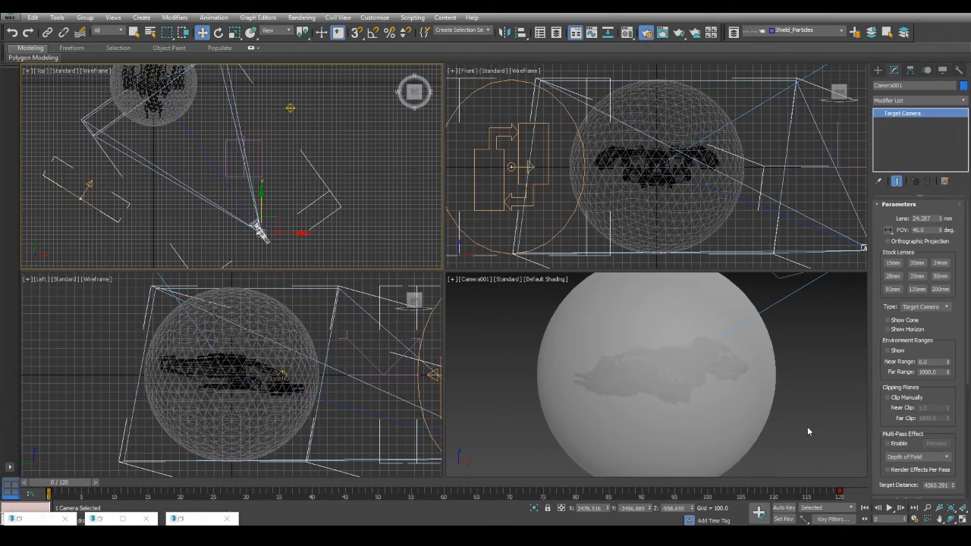
{"action": "left_click", "coordinate": [831, 414]}
{"action": "left_click", "coordinate": [891, 507]}
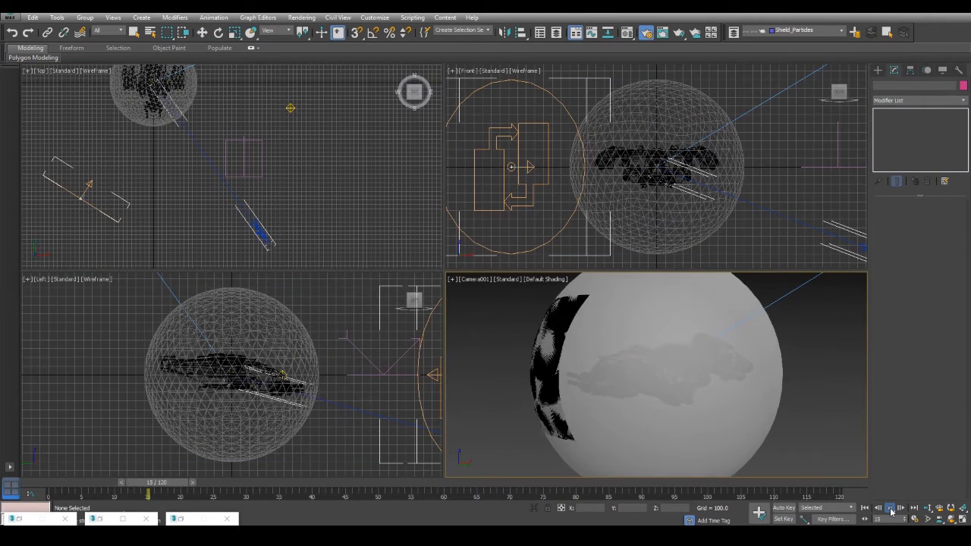
{"action": "left_click", "coordinate": [891, 510]}
{"action": "left_click_drag", "start_coordinate": [525, 484], "coordinate": [1, 444]}
Show safe frames in the Camera001 view.
{"action": "left_click", "coordinate": [506, 279]}
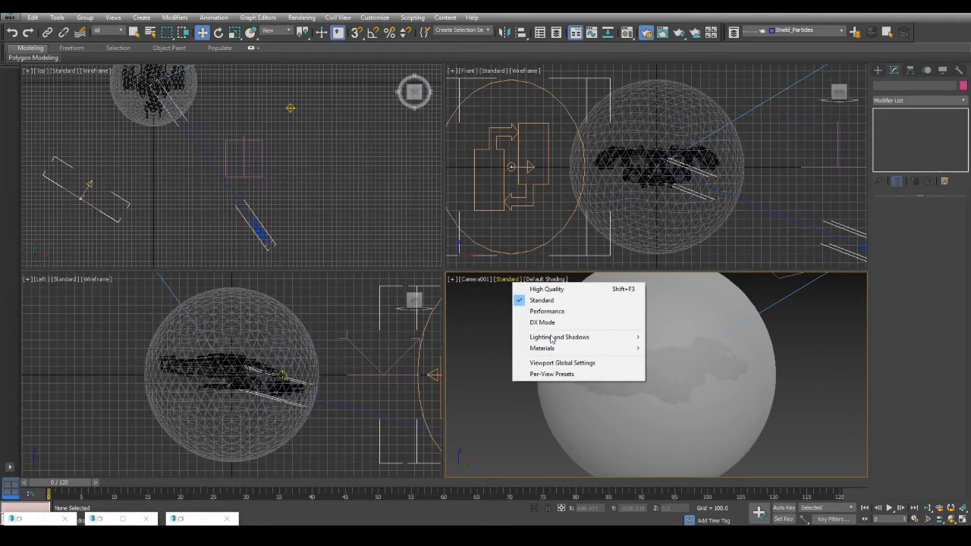
{"action": "left_click", "coordinate": [479, 279]}
{"action": "left_click", "coordinate": [479, 279]}
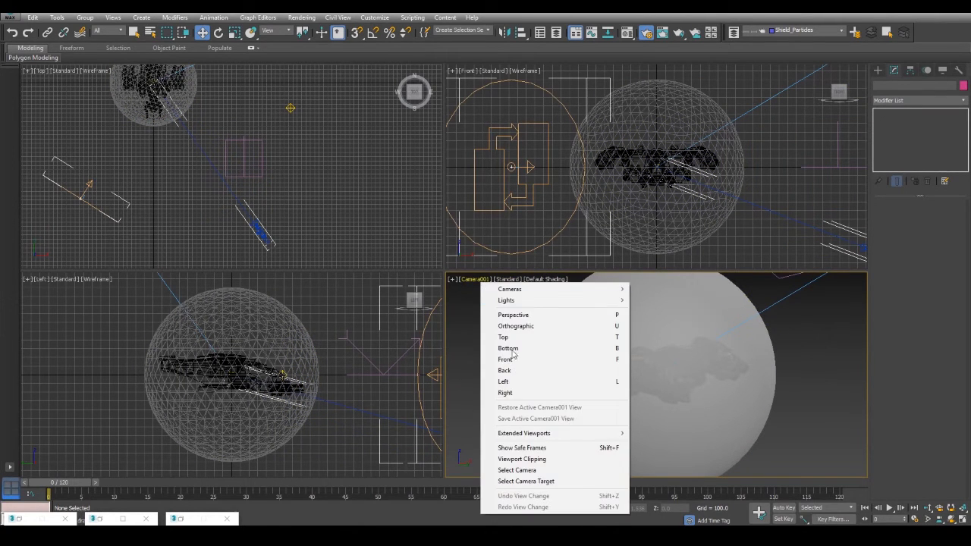
{"action": "left_click", "coordinate": [523, 448]}
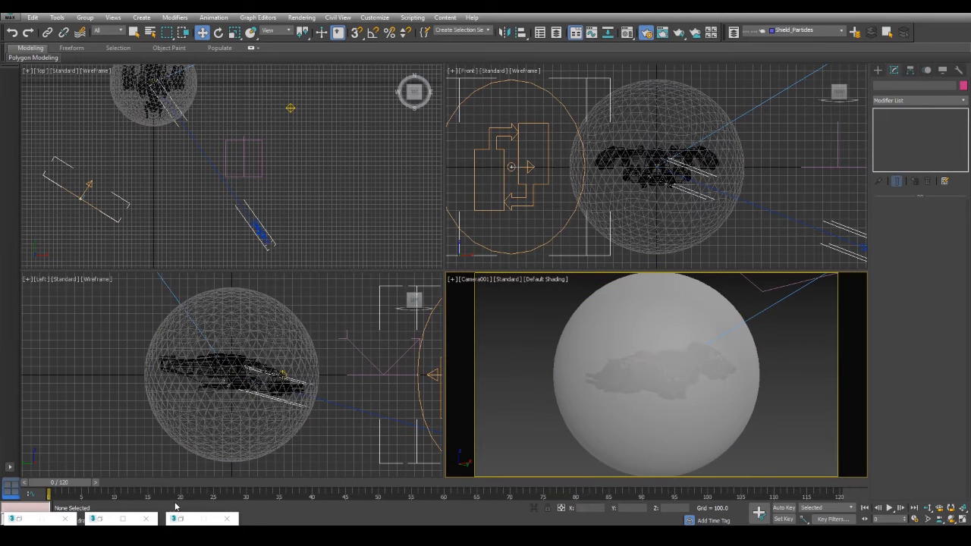
Bring up the render setup and hide the Shield_Geometry and Ship layers, leaving the shield particles visible.
{"action": "left_click", "coordinate": [202, 519]}
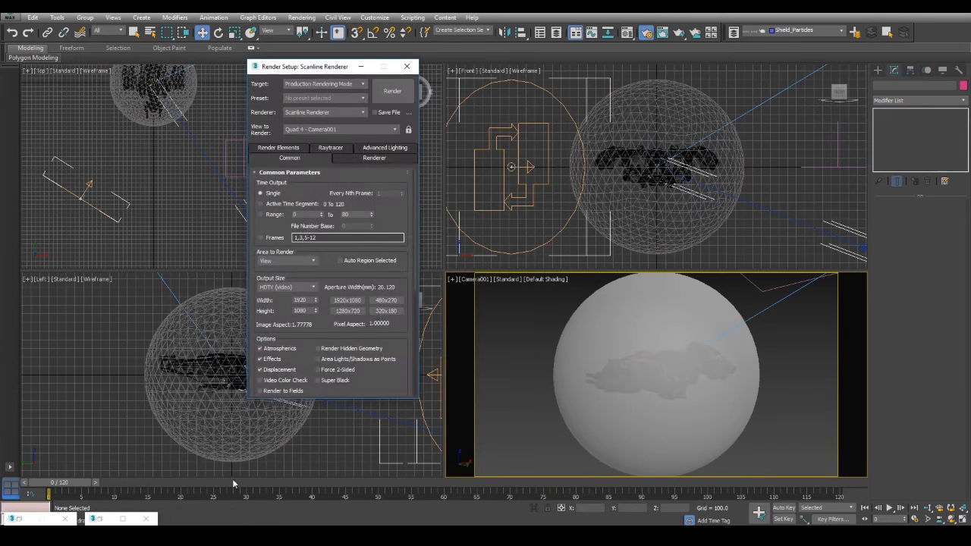
{"action": "left_click", "coordinate": [798, 32]}
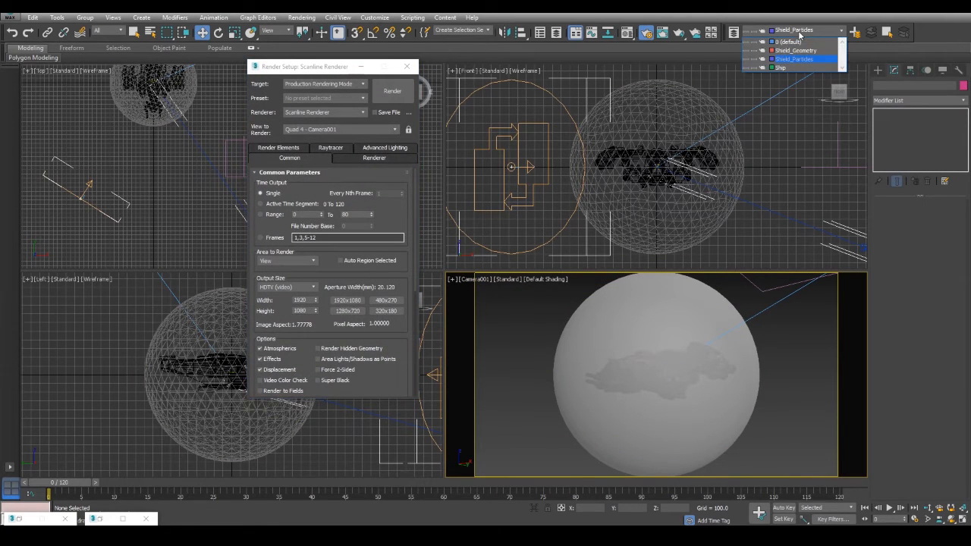
{"action": "left_click", "coordinate": [753, 50]}
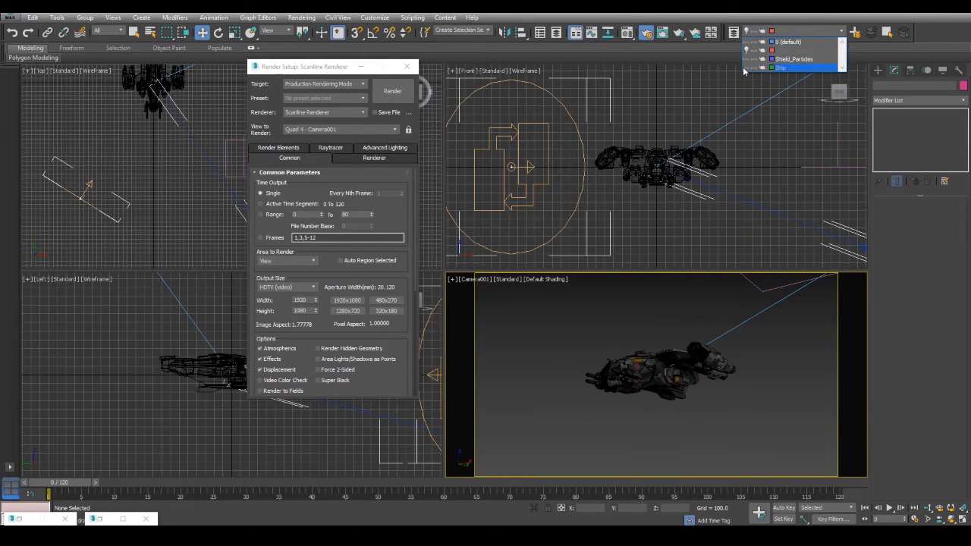
{"action": "left_click", "coordinate": [745, 69]}
{"action": "left_click", "coordinate": [722, 416]}
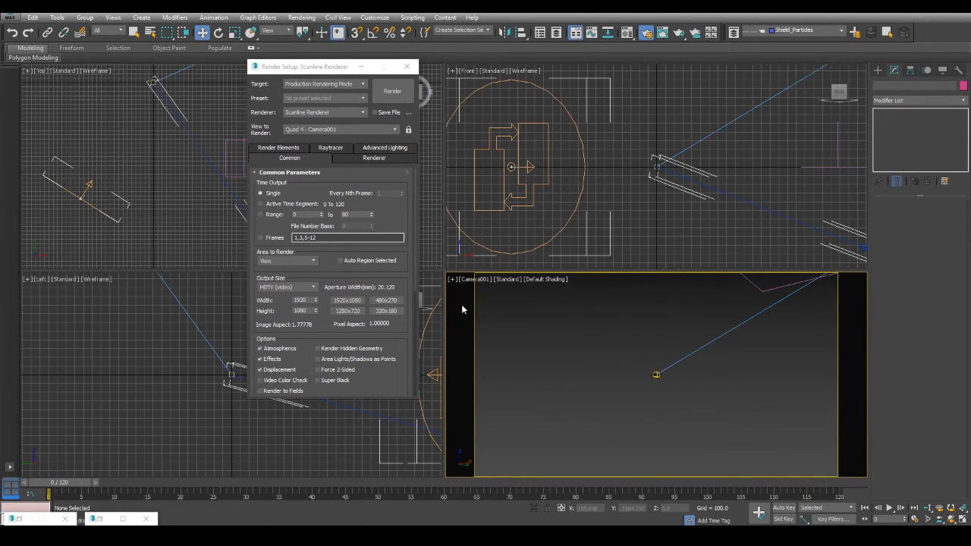
Go to frame 57, test-render the shockwave particles and close the rendered image.
{"action": "scroll", "coordinate": [378, 381], "scroll_direction": "down", "scroll_amount": 5}
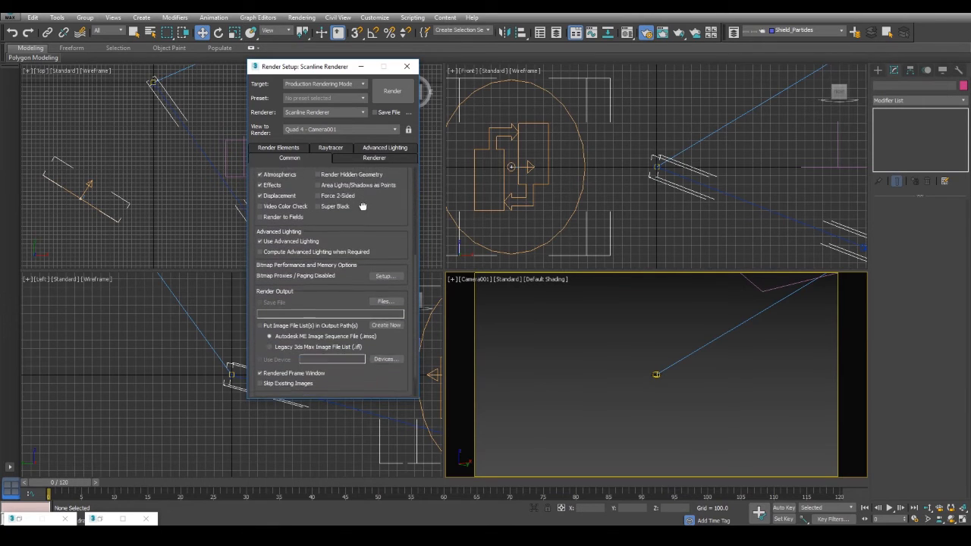
{"action": "left_click_drag", "start_coordinate": [85, 486], "coordinate": [423, 484]}
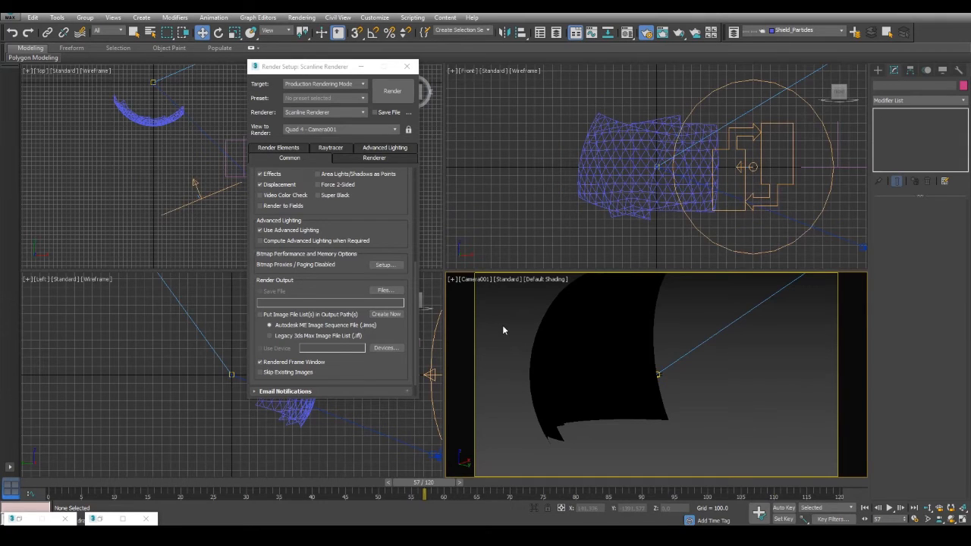
{"action": "left_click", "coordinate": [399, 99]}
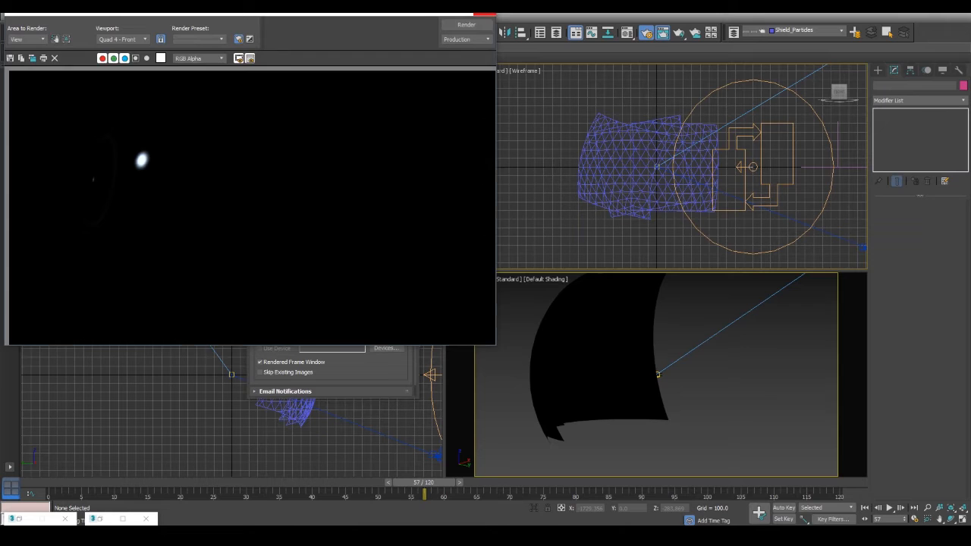
{"action": "left_click", "coordinate": [486, 14]}
Choose the render output location by creating and opening a Shockwave_Render folder inside Tutorial_Shields.
{"action": "left_click_drag", "start_coordinate": [384, 237], "coordinate": [379, 273]}
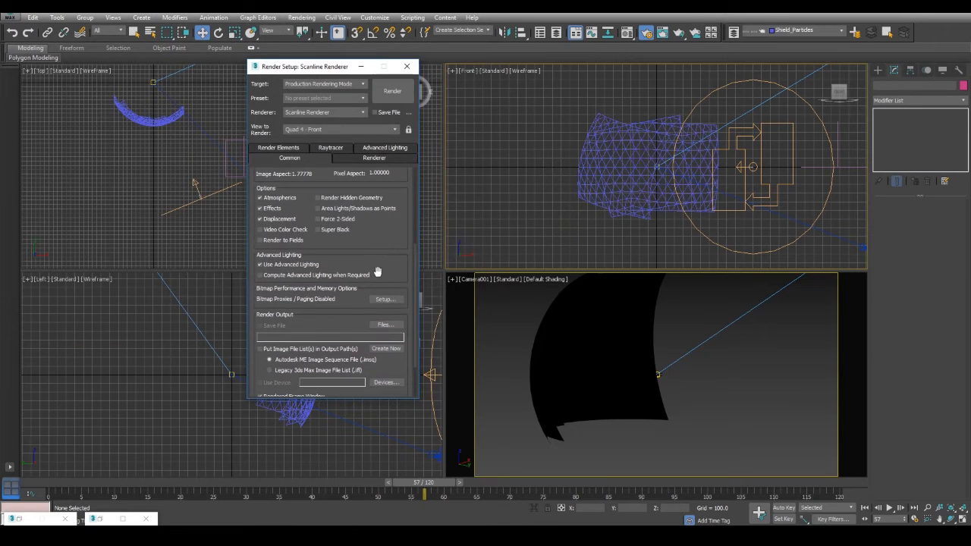
{"action": "left_click", "coordinate": [385, 326]}
{"action": "left_click", "coordinate": [423, 101]}
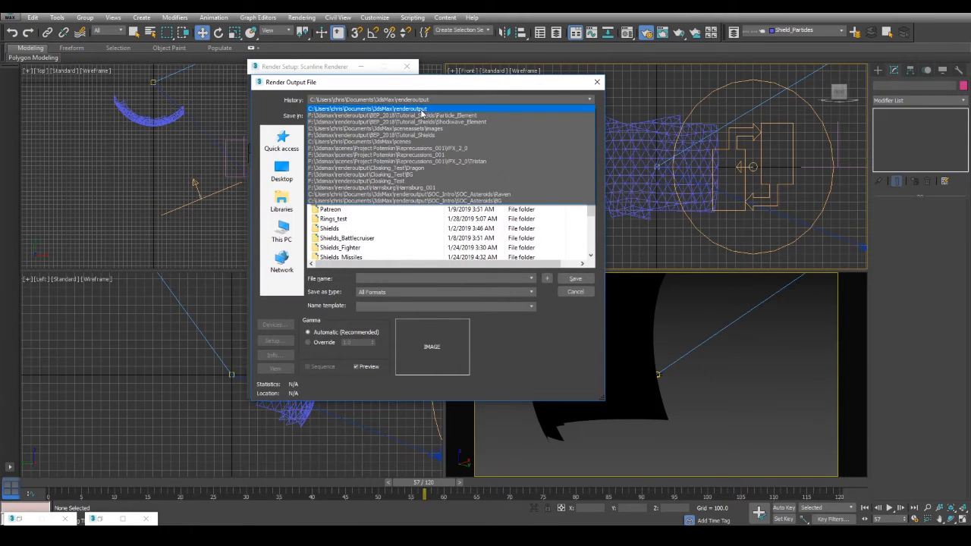
{"action": "left_click", "coordinate": [423, 113]}
{"action": "left_click", "coordinate": [463, 115]}
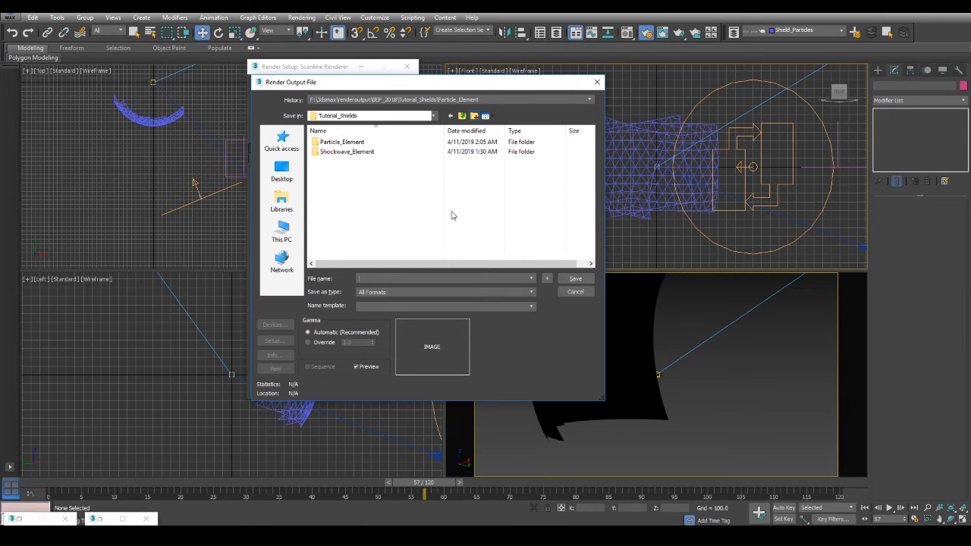
{"action": "key", "text": "ctrl+shift+n"}
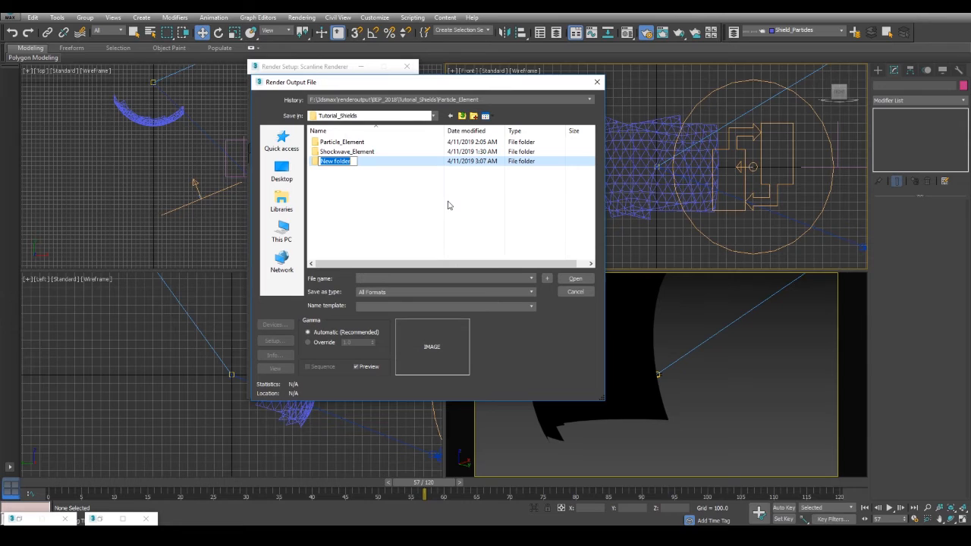
{"action": "type", "text": "Shockwave_Rende"}
{"action": "key", "text": "Return"}
{"action": "key", "text": "Return"}
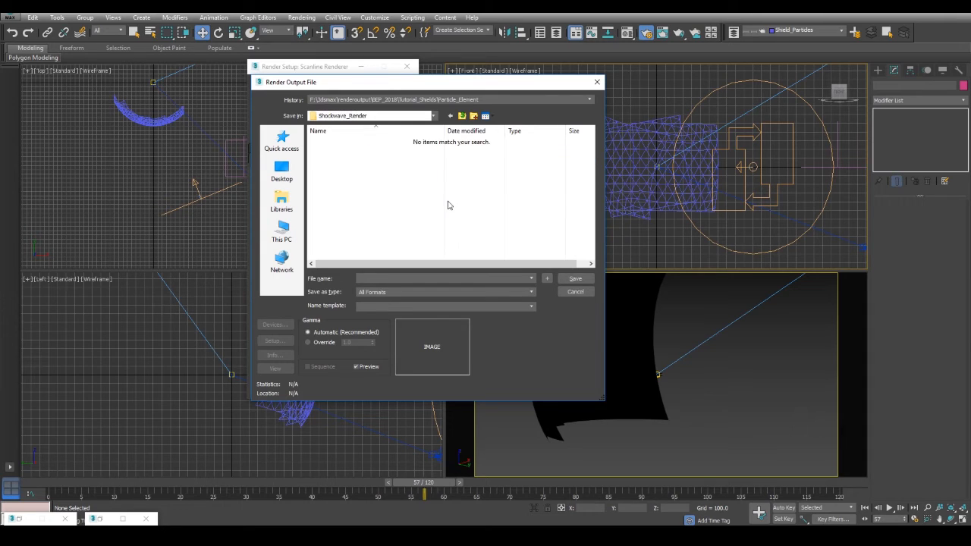
Save the render output as a Targa image named Shockwave_Element_ and accept the Targa image settings.
{"action": "left_click", "coordinate": [394, 292]}
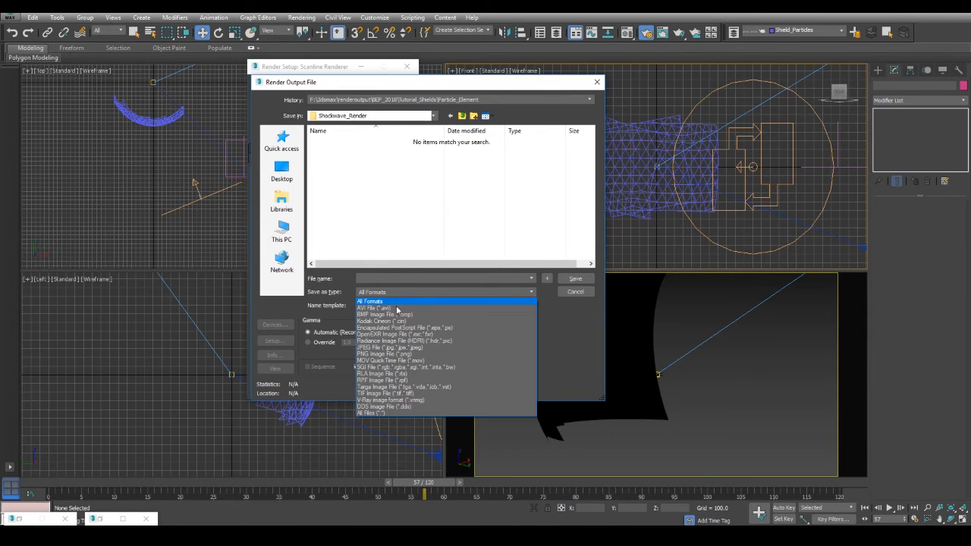
{"action": "left_click", "coordinate": [406, 386]}
{"action": "left_click", "coordinate": [401, 279]}
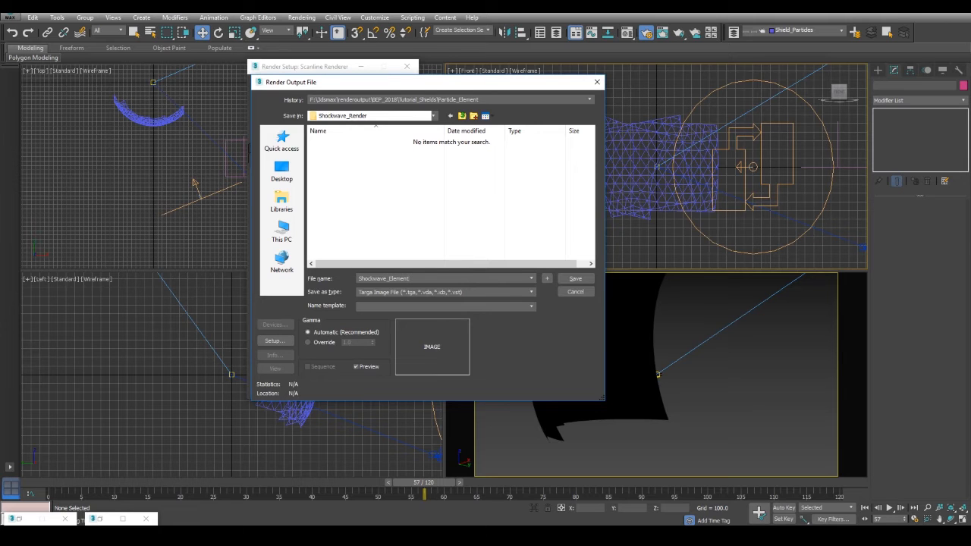
{"action": "key", "text": "Return"}
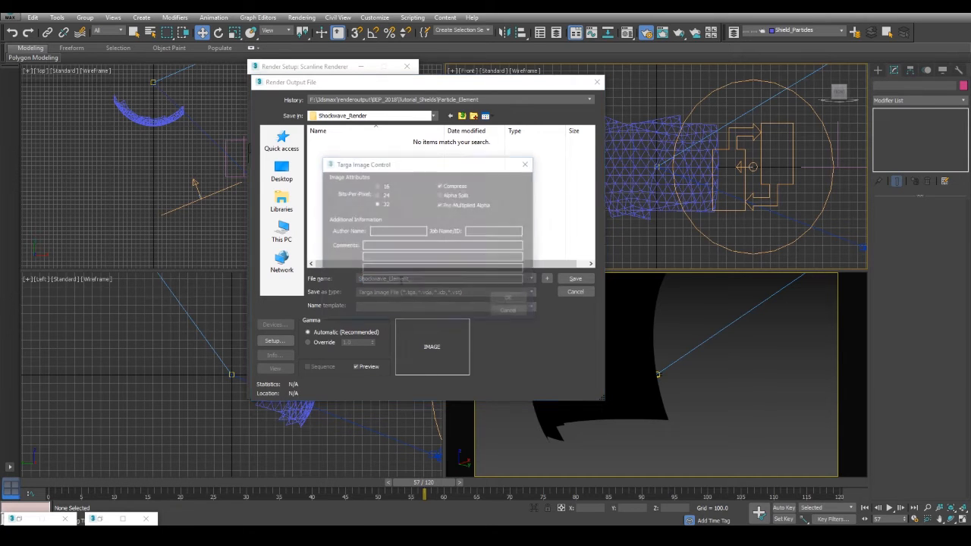
{"action": "left_click", "coordinate": [515, 299]}
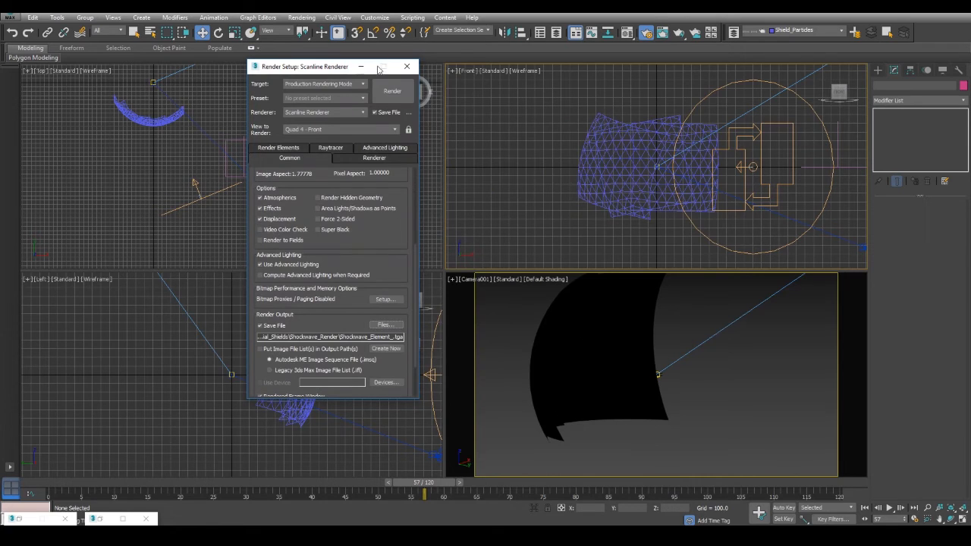
Move to frame 48, unhide the Ship layer and make it the current layer.
{"action": "left_click_drag", "start_coordinate": [55, 483], "coordinate": [364, 485]}
{"action": "key", "text": "w"}
{"action": "left_click", "coordinate": [776, 29]}
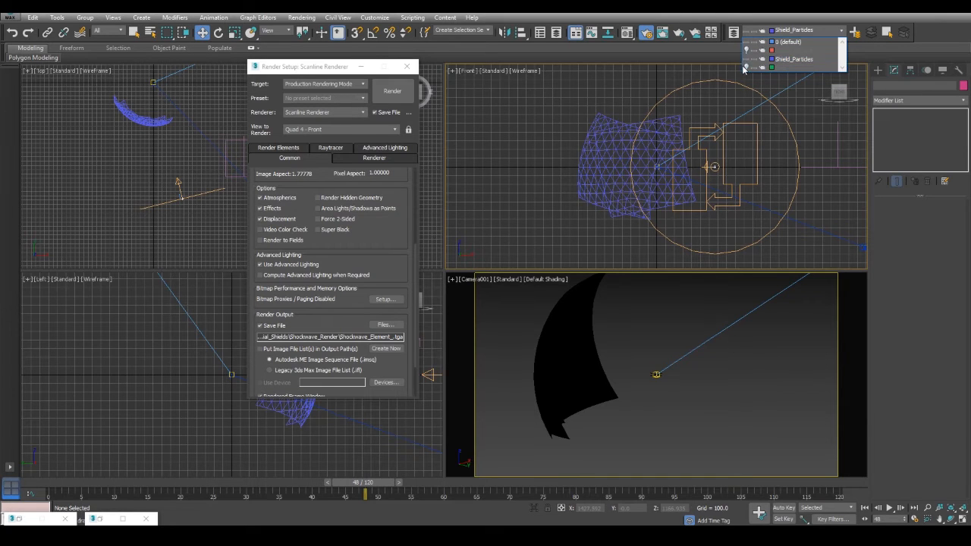
{"action": "left_click", "coordinate": [745, 66]}
{"action": "left_click", "coordinate": [796, 67]}
Clone the dropship group as a copy named Dropship_MS.
{"action": "left_click", "coordinate": [672, 378]}
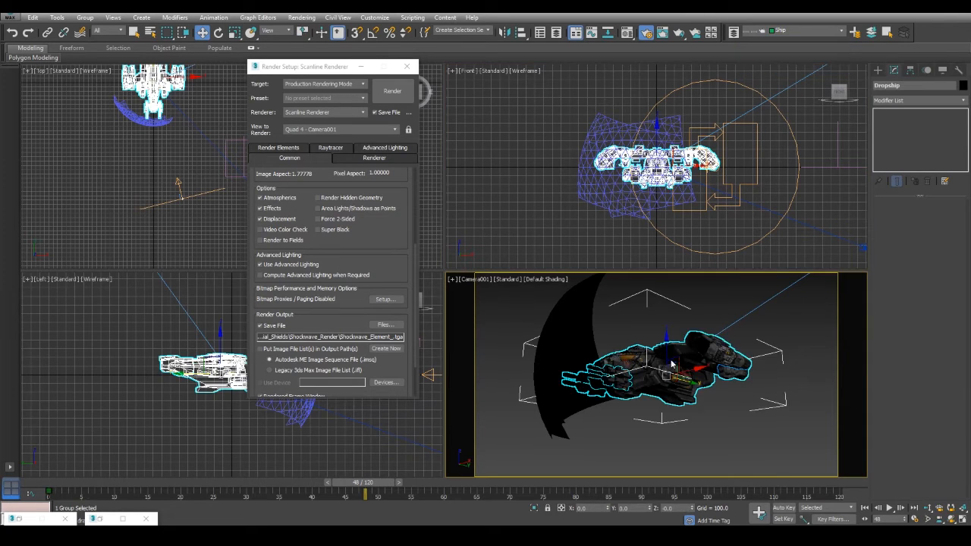
{"action": "right_click", "coordinate": [670, 356]}
{"action": "left_click", "coordinate": [682, 429]}
{"action": "right_click", "coordinate": [694, 320]}
{"action": "mouse_move", "coordinate": [712, 426]}
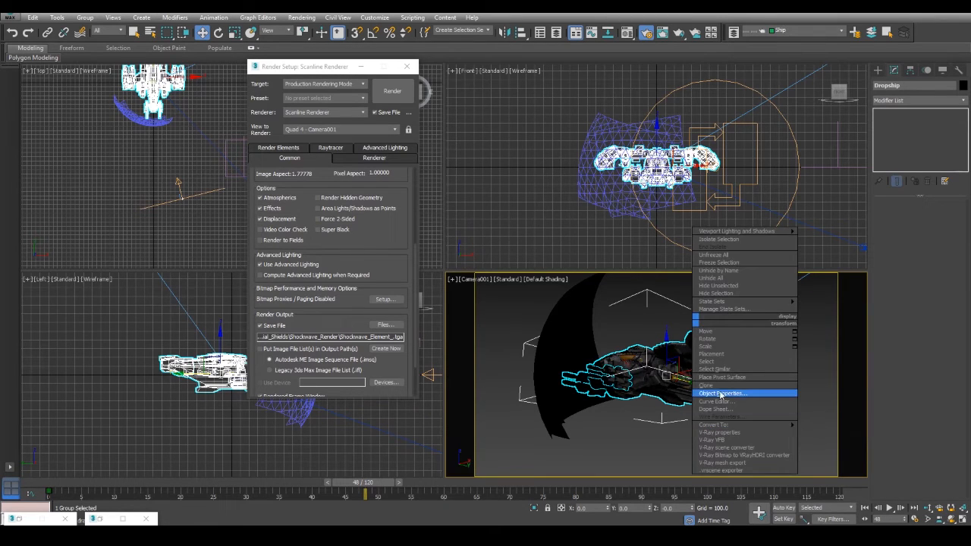
{"action": "left_click", "coordinate": [707, 385]}
{"action": "left_click_drag", "start_coordinate": [470, 288], "coordinate": [460, 288]}
{"action": "key", "text": "BackSpace"}
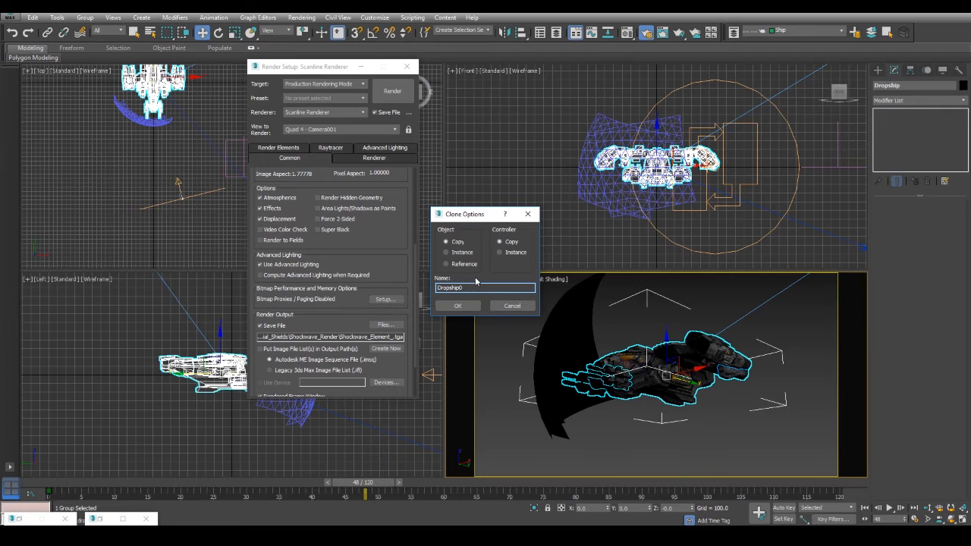
{"action": "key", "text": "Return"}
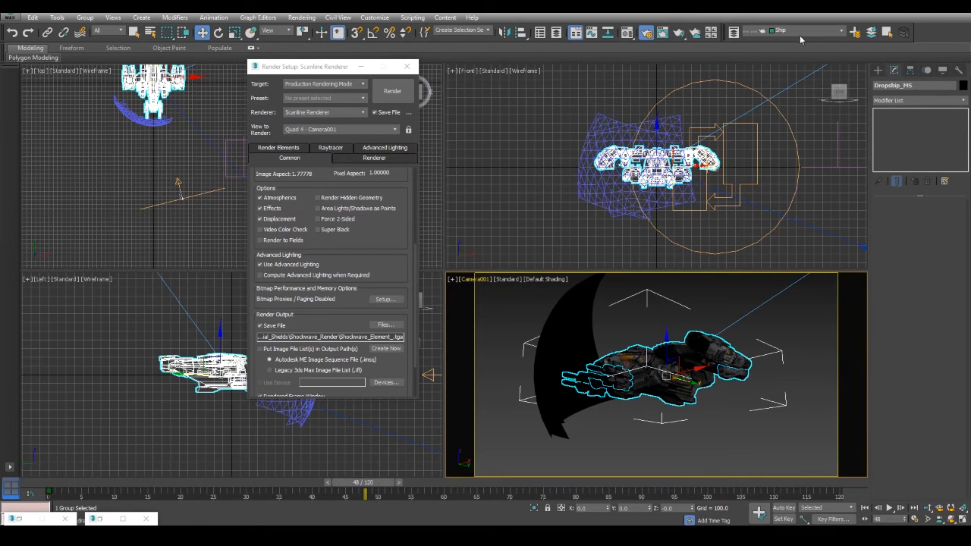
Create a layer named Dropship_Matte_Shadow and move the cloned dropship onto it.
{"action": "left_click", "coordinate": [855, 32]}
{"action": "double_click", "coordinate": [495, 255]}
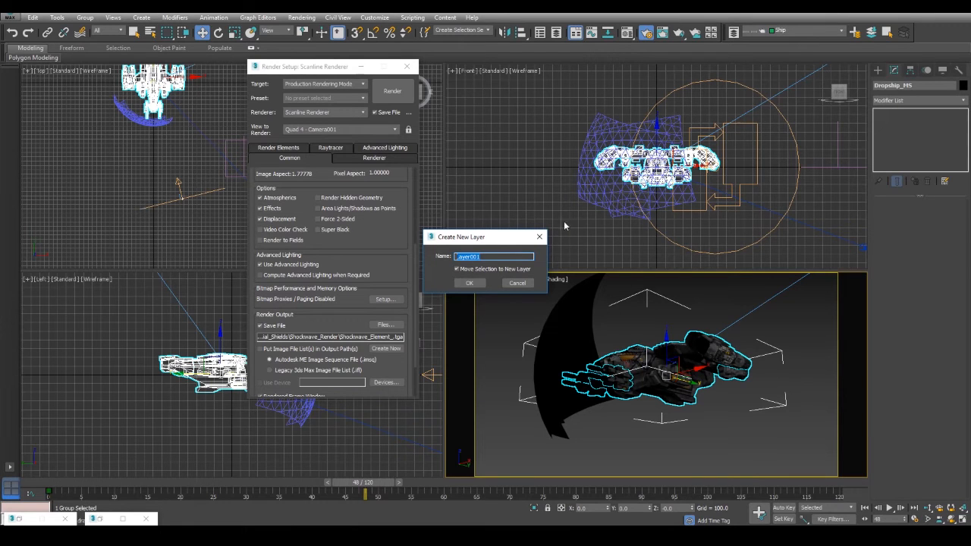
{"action": "type", "text": "Dropship_Matte_Shadow"}
{"action": "left_click", "coordinate": [468, 282]}
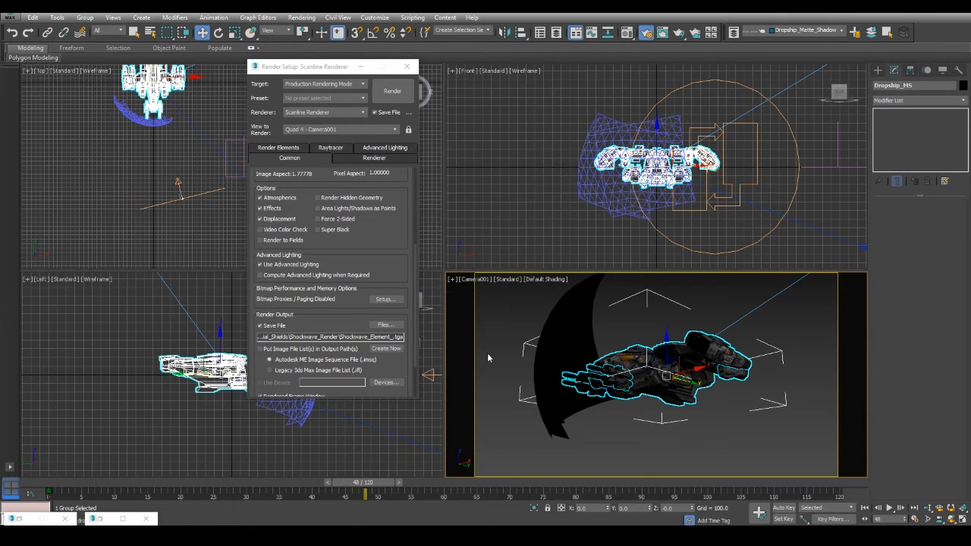
Hide the original Ship layer, make it the current layer and clear the selection.
{"action": "left_click", "coordinate": [832, 36]}
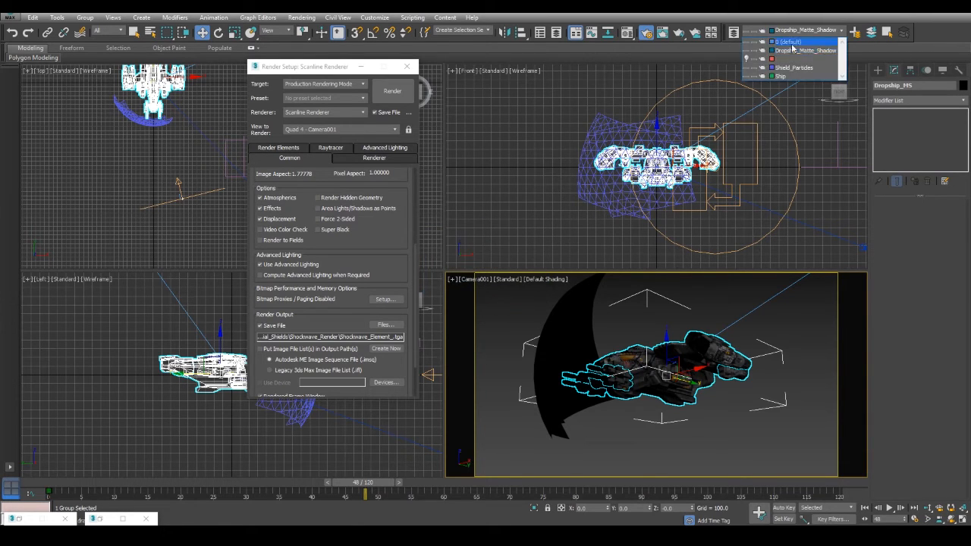
{"action": "left_click", "coordinate": [747, 68]}
{"action": "left_click", "coordinate": [747, 75]}
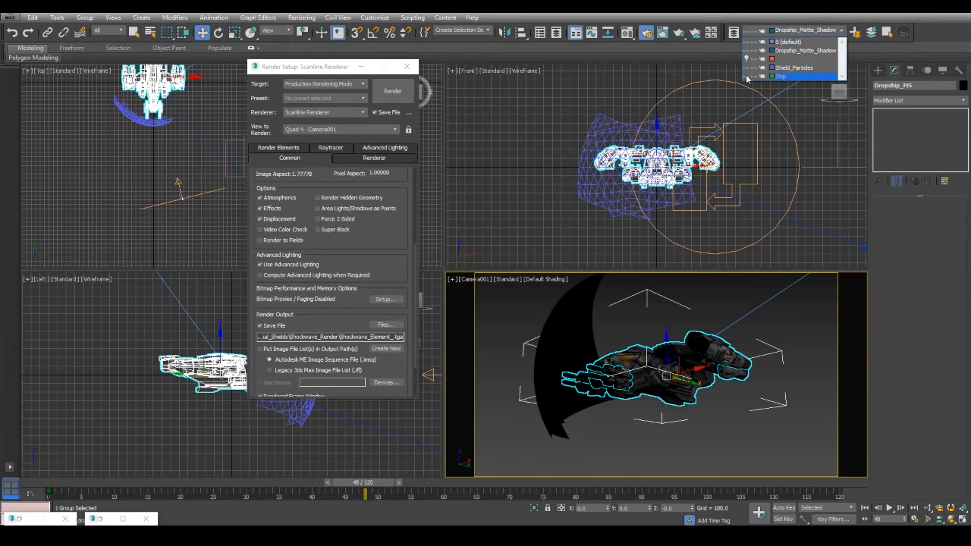
{"action": "left_click", "coordinate": [792, 78]}
{"action": "left_click", "coordinate": [508, 324]}
Change the third sample material to a Matte/Shadow material and name it Matte_Shadow_Dropship.
{"action": "key", "text": "m"}
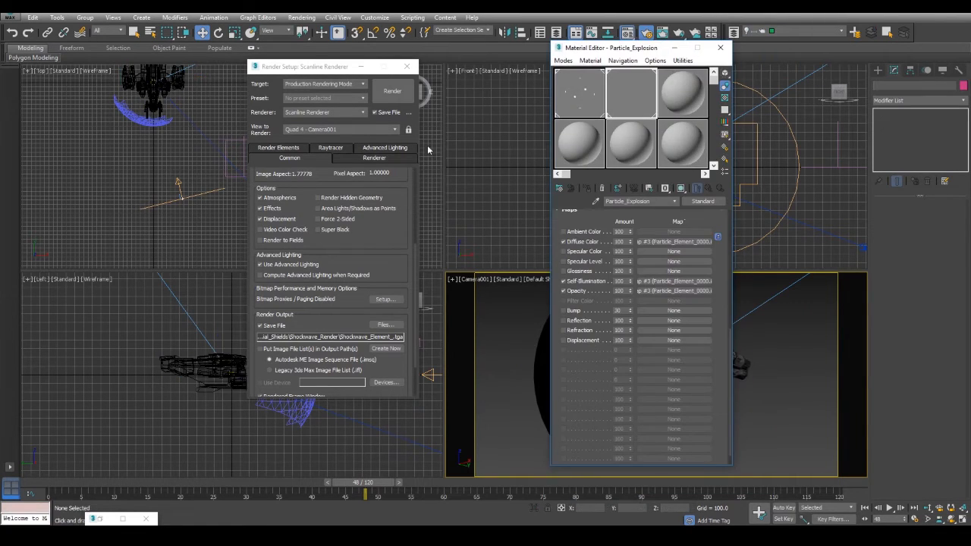
{"action": "left_click", "coordinate": [686, 92]}
{"action": "left_click", "coordinate": [703, 202]}
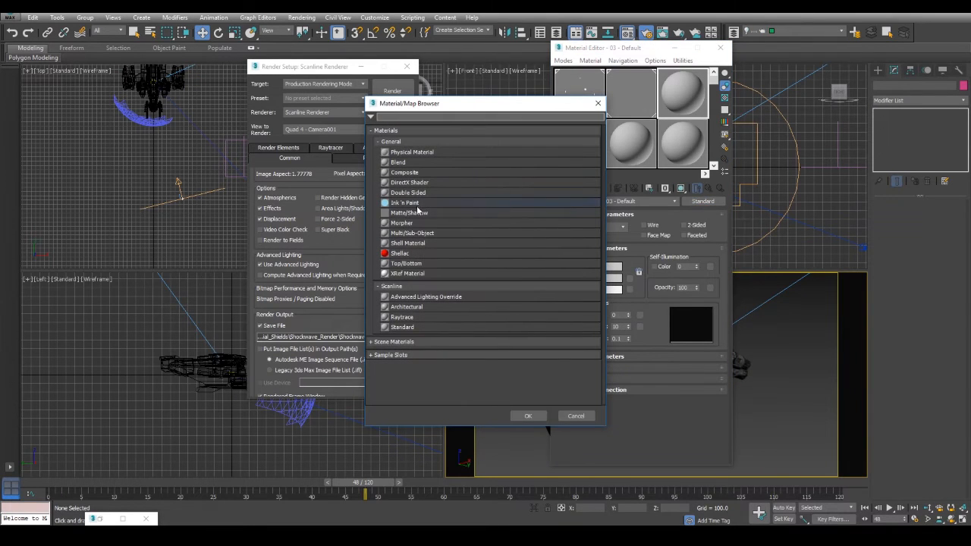
{"action": "double_click", "coordinate": [409, 212]}
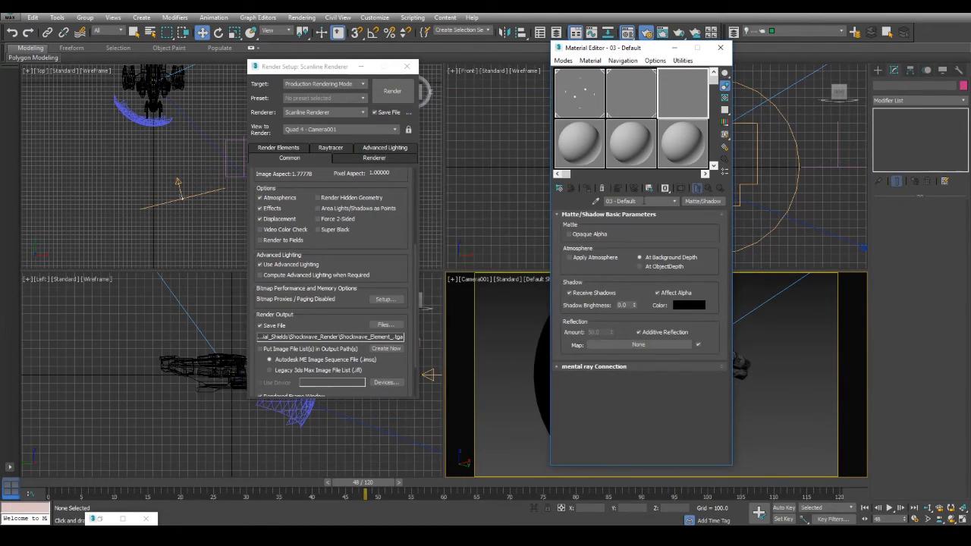
{"action": "type", "text": "Matte_Shadow_Dropshp"}
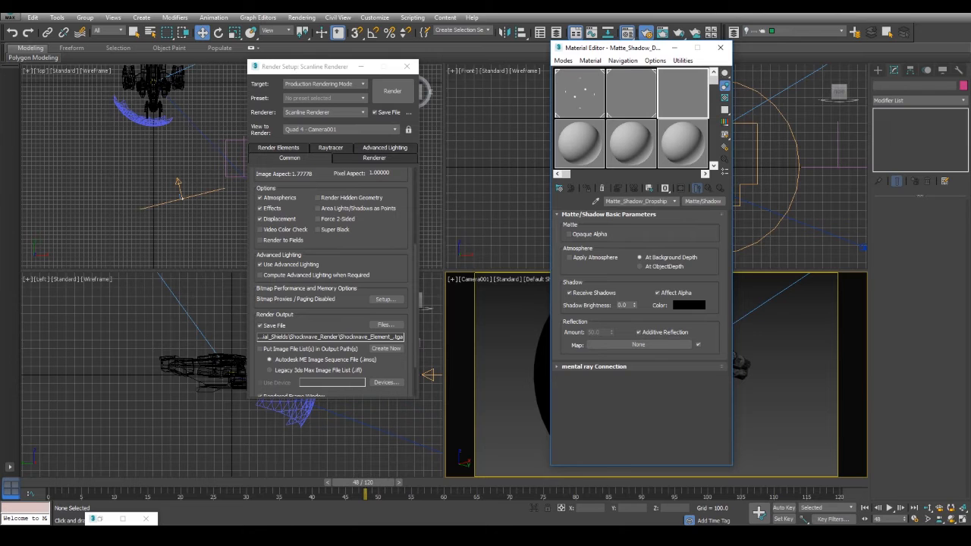
Assign the Matte_Shadow_Dropship material to the cloned dropship in the camera view, then deselect it.
{"action": "left_click_drag", "start_coordinate": [604, 49], "coordinate": [393, 42]}
{"action": "left_click", "coordinate": [684, 375]}
{"action": "left_click", "coordinate": [684, 375]}
{"action": "left_click", "coordinate": [375, 182]}
{"action": "left_click", "coordinate": [765, 414]}
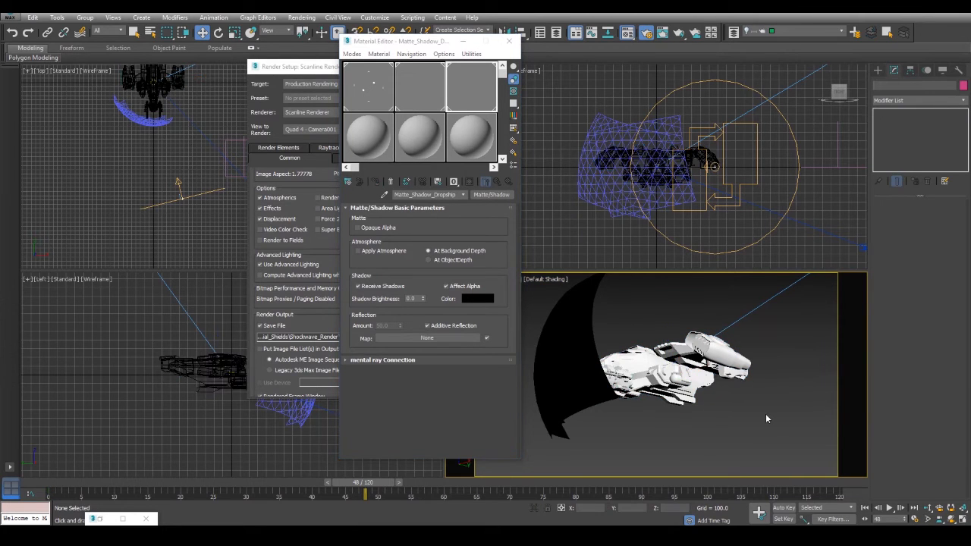
Go to frame 33, test-render the camera view and inspect the image's alpha channel.
{"action": "left_click_drag", "start_coordinate": [375, 485], "coordinate": [282, 427]}
{"action": "key", "text": "w"}
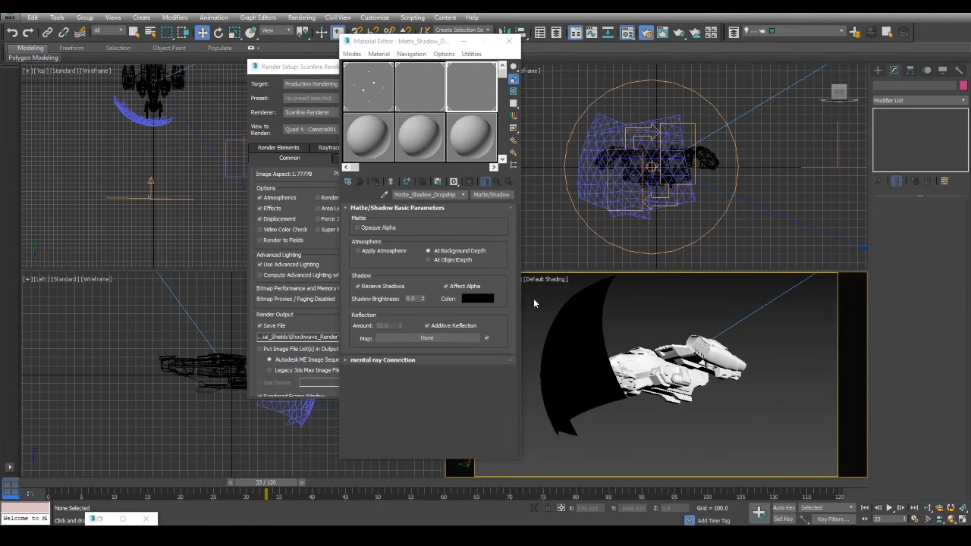
{"action": "key", "text": "shift+q"}
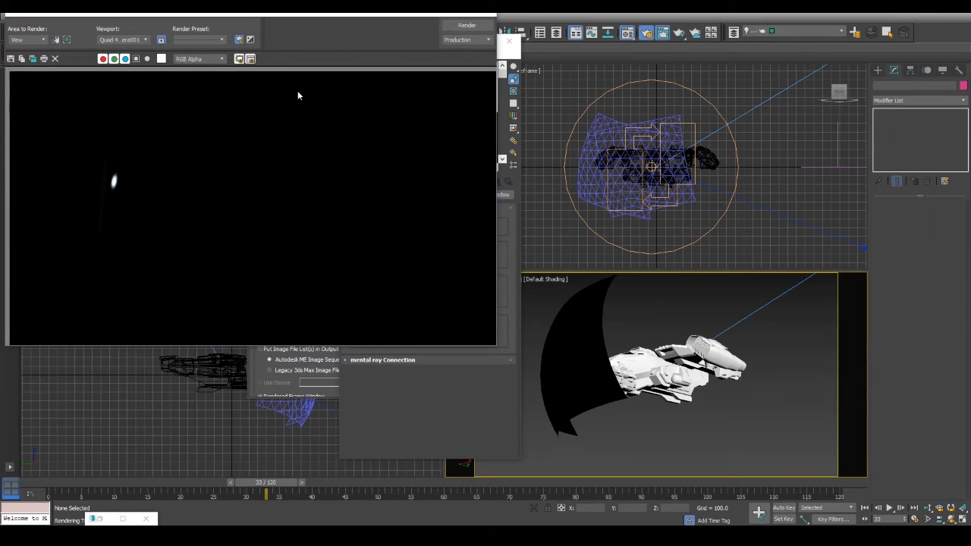
{"action": "left_click", "coordinate": [135, 59]}
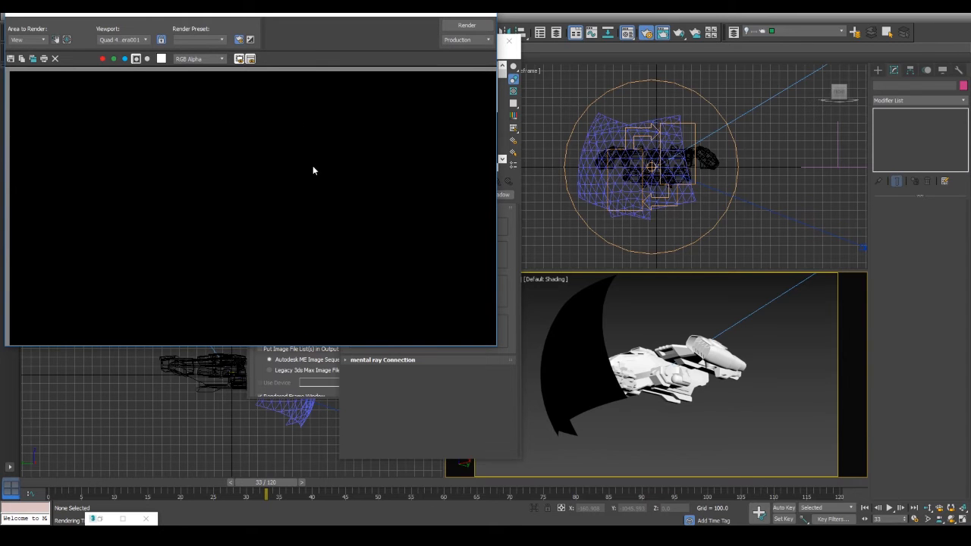
Go to frame 41, test-render the shockwave, check its alpha channel and close the rendered image.
{"action": "left_click_drag", "start_coordinate": [279, 482], "coordinate": [335, 483]}
{"action": "key", "text": "shift+q"}
{"action": "left_click", "coordinate": [137, 60]}
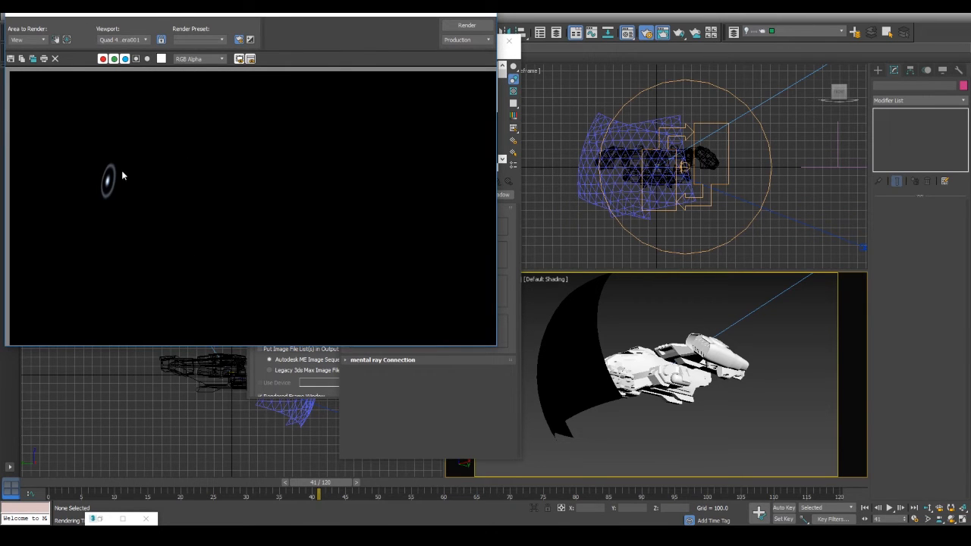
{"action": "left_click", "coordinate": [489, 14]}
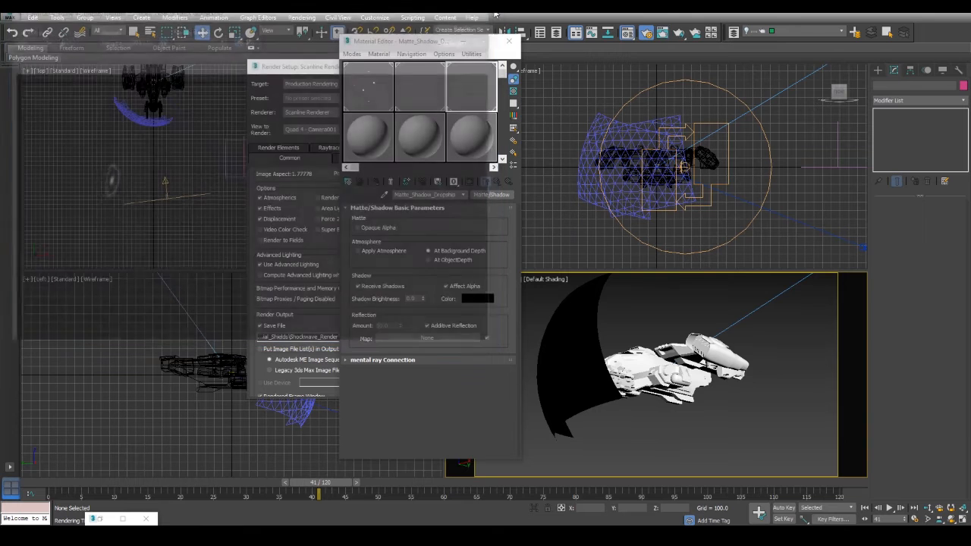
Confirm Shockwave_Element_.tga in the Shockwave_Render folder as the output, render the shockwave pass and close the rendered image.
{"action": "left_click", "coordinate": [464, 42]}
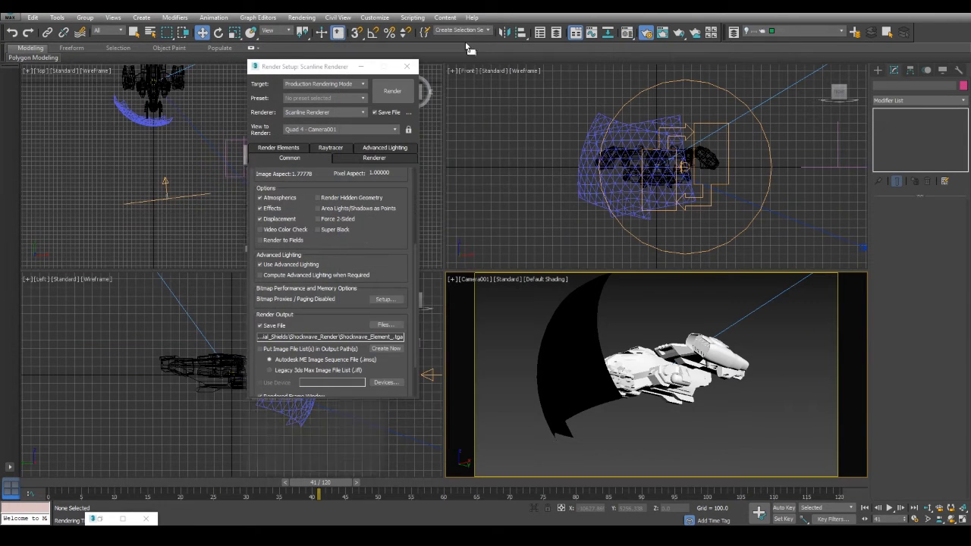
{"action": "left_click", "coordinate": [395, 255]}
{"action": "scroll", "coordinate": [394, 253], "scroll_direction": "down", "scroll_amount": 2}
{"action": "left_click", "coordinate": [385, 269]}
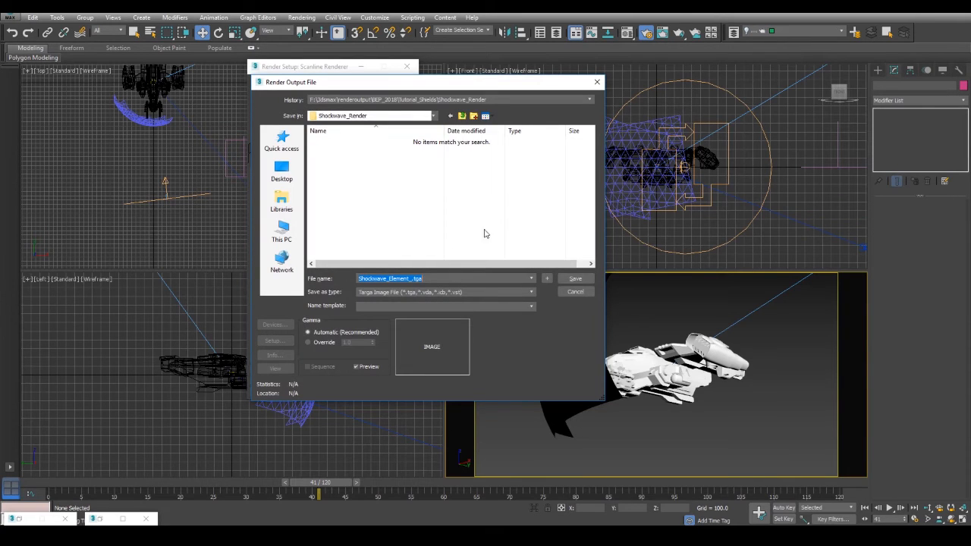
{"action": "left_click", "coordinate": [574, 278]}
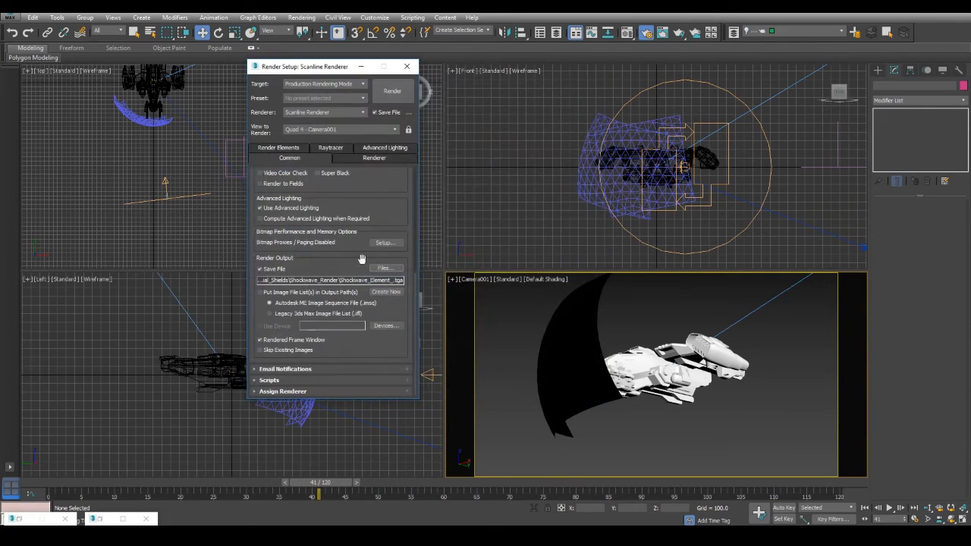
{"action": "left_click", "coordinate": [392, 91]}
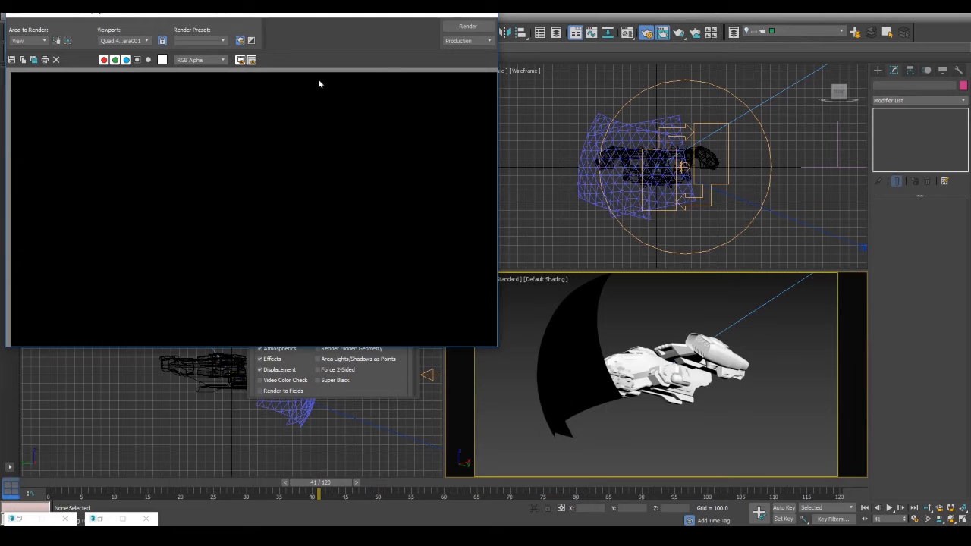
{"action": "left_click", "coordinate": [486, 15]}
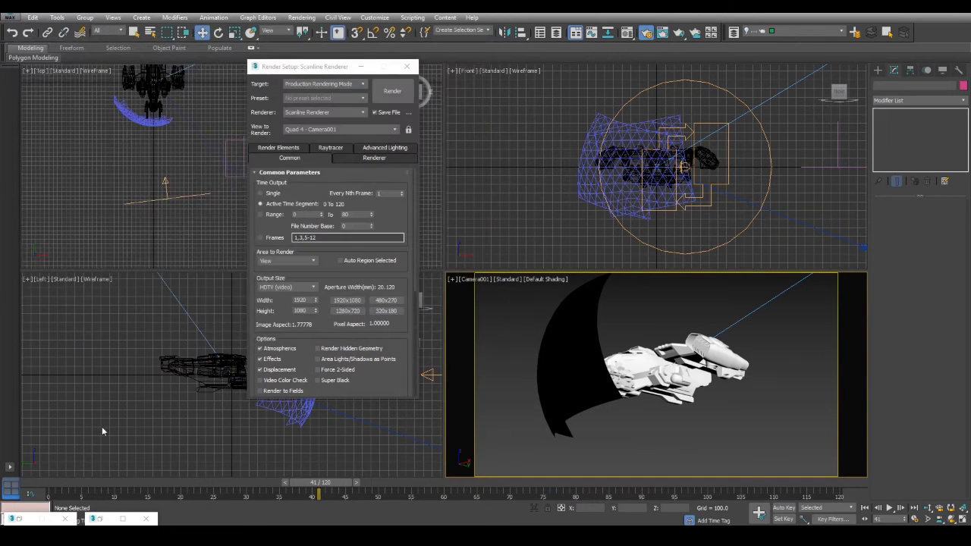
Disconnect the Collision Spawn test from the shockwave event and wire it to the particle explosion event instead.
{"action": "left_click", "coordinate": [99, 519]}
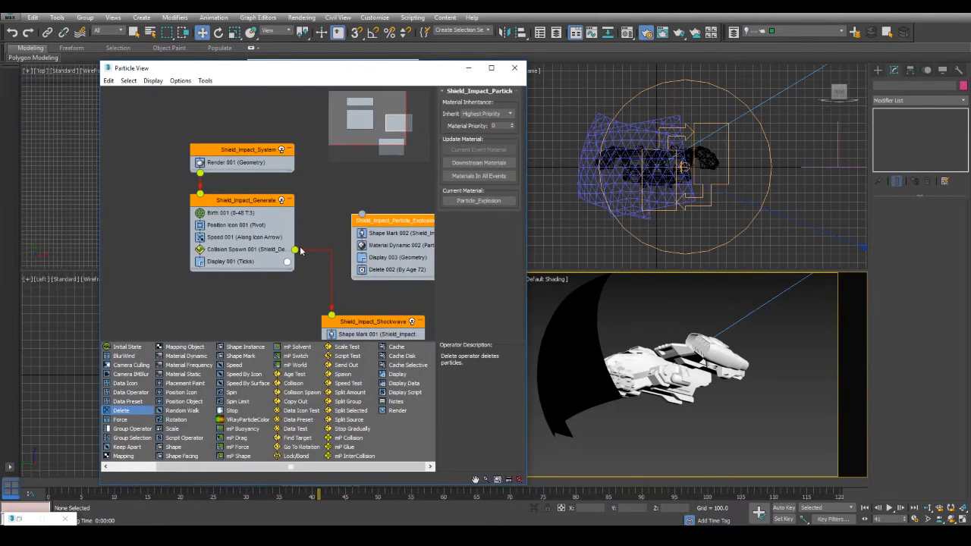
{"action": "left_click_drag", "start_coordinate": [295, 250], "coordinate": [322, 203]}
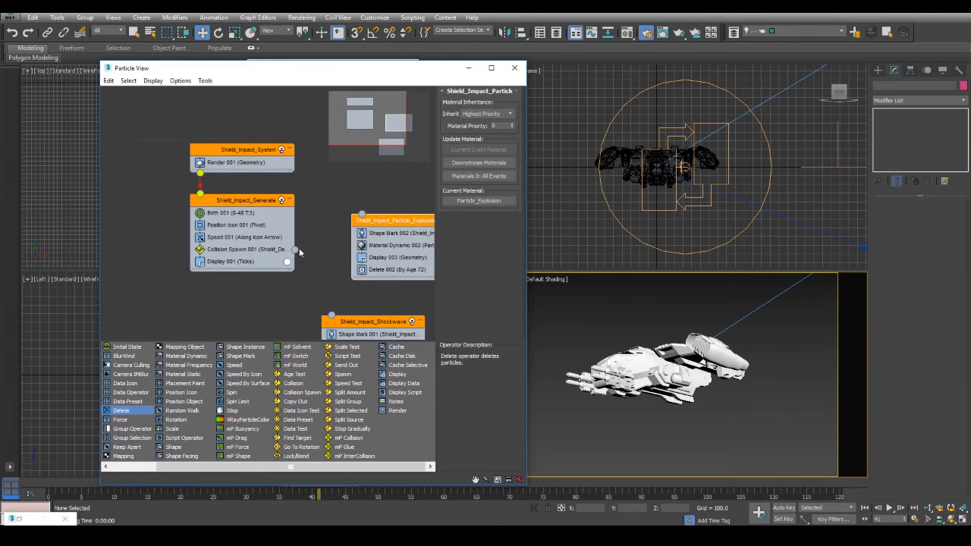
{"action": "left_click_drag", "start_coordinate": [295, 249], "coordinate": [363, 214]}
{"action": "left_click", "coordinate": [467, 70]}
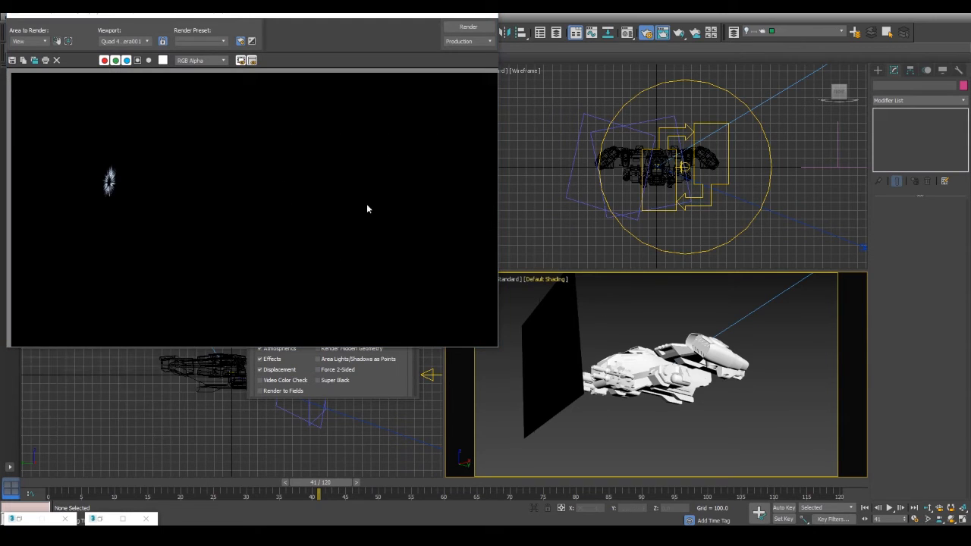
Go to frame 64, test-render the particle explosions and close the rendered image.
{"action": "left_click_drag", "start_coordinate": [326, 489], "coordinate": [477, 489]}
{"action": "key", "text": "shift+q"}
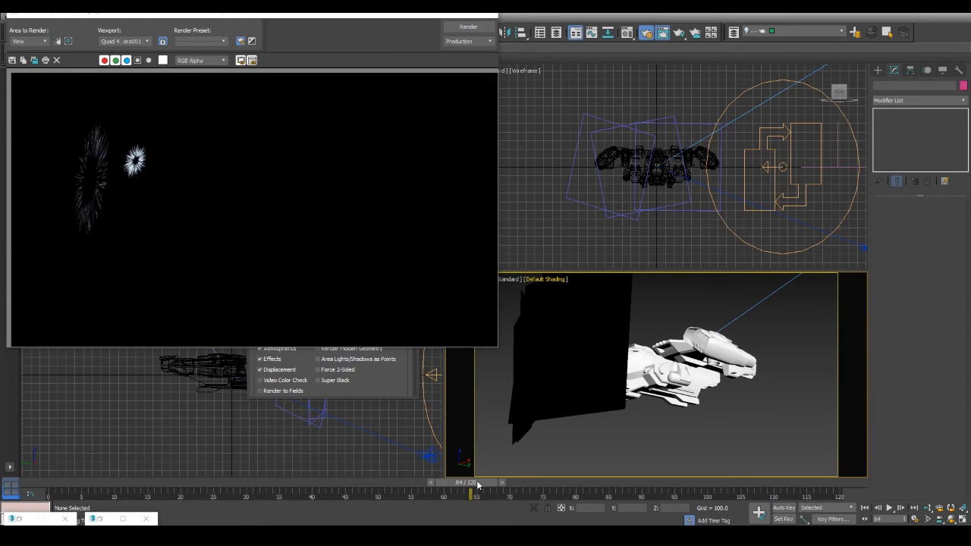
{"action": "left_click", "coordinate": [490, 14]}
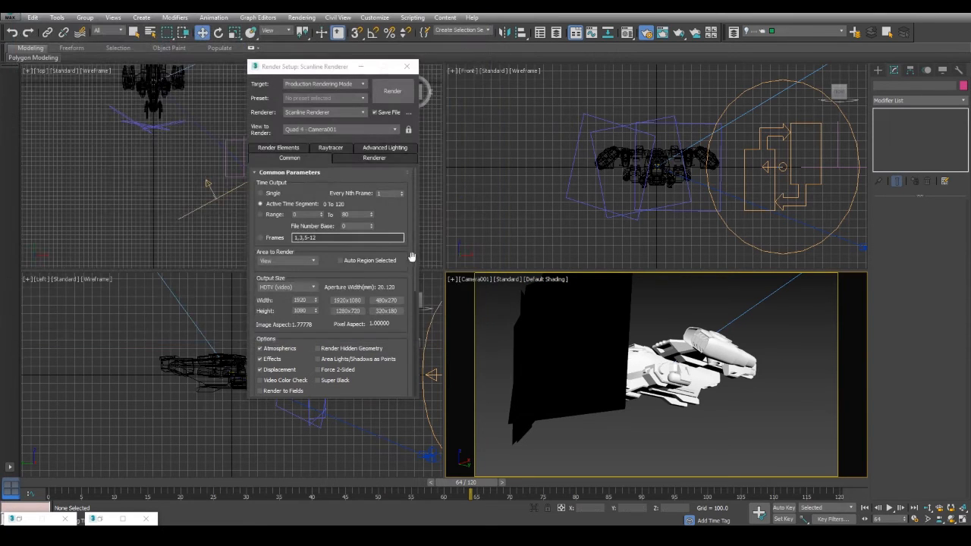
Choose a new render output location by creating and opening a Particle_Render folder inside Tutorial_Shields.
{"action": "scroll", "coordinate": [398, 372], "scroll_direction": "down", "scroll_amount": 5}
{"action": "left_click", "coordinate": [386, 310]}
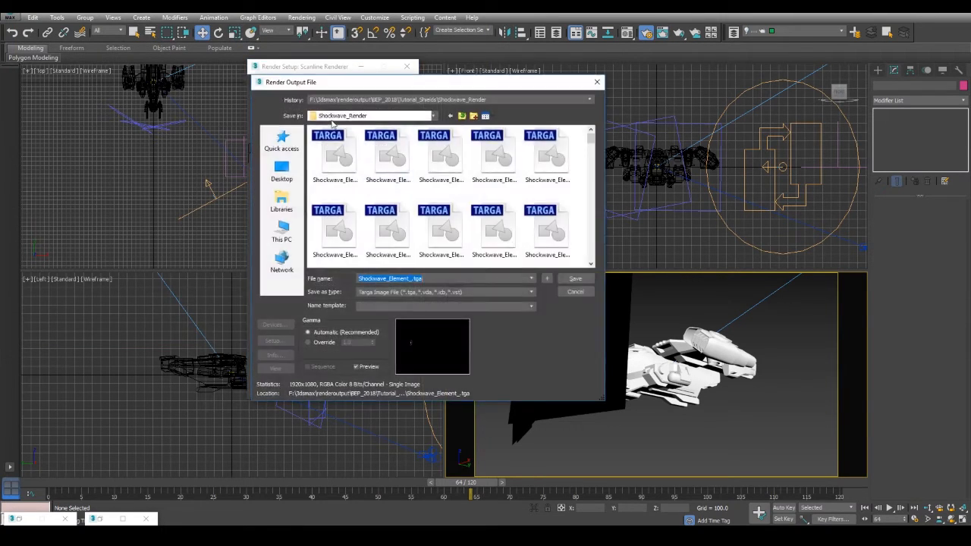
{"action": "left_click", "coordinate": [461, 115]}
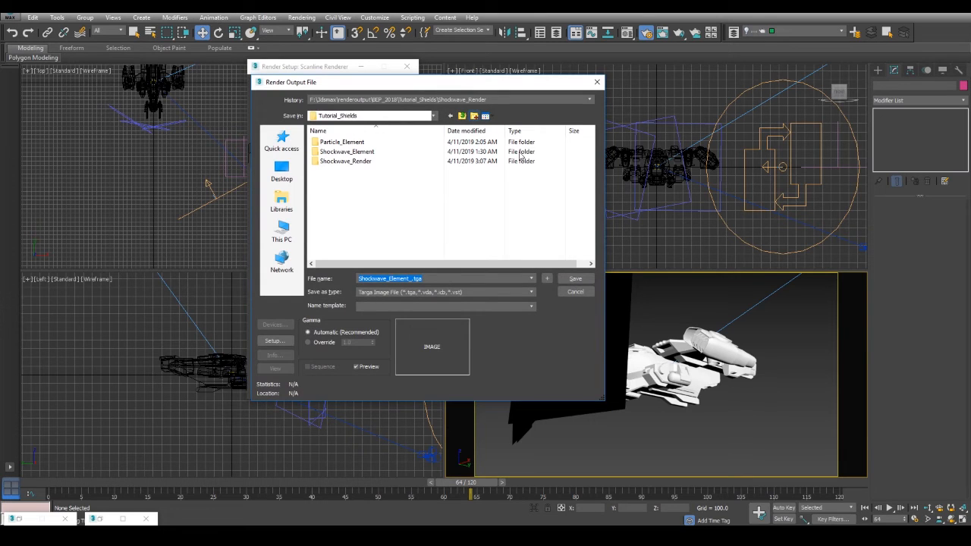
{"action": "key", "text": "ctrl+shift+n"}
{"action": "type", "text": "Parti"}
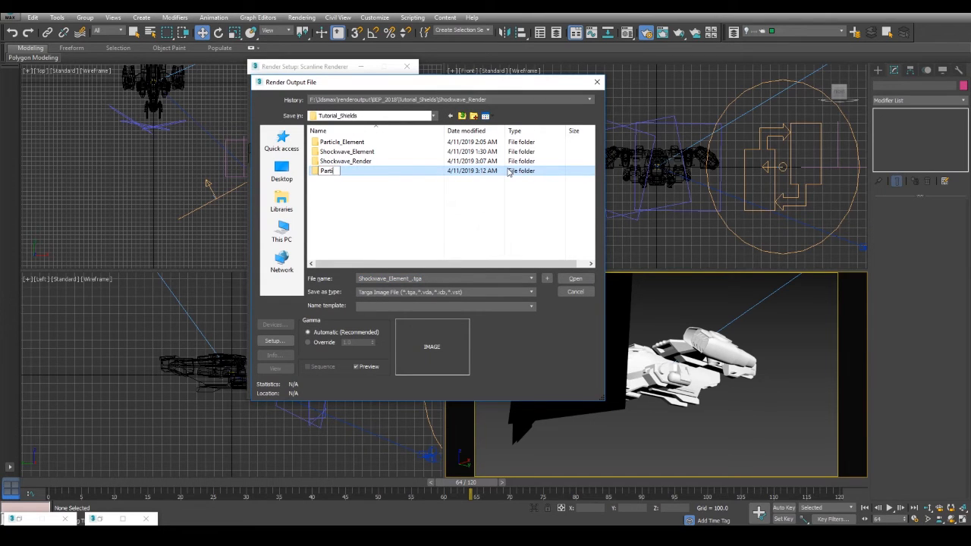
{"action": "type", "text": "cle_Render"}
{"action": "key", "text": "Return"}
{"action": "key", "text": "Return"}
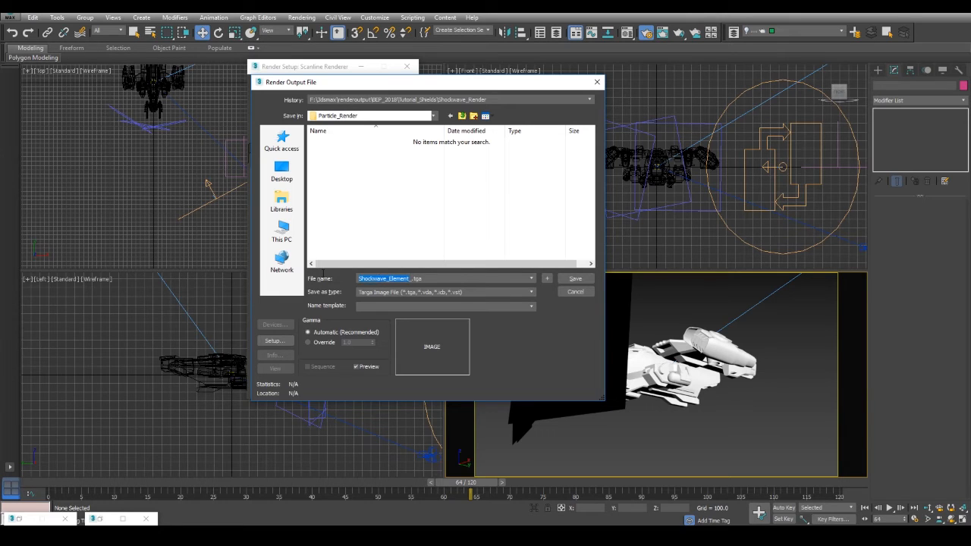
Save the output as a Targa image named Particle_Render_ and render the particle pass from the camera view.
{"action": "type", "text": "Particle_Render"}
{"action": "key", "text": "Return"}
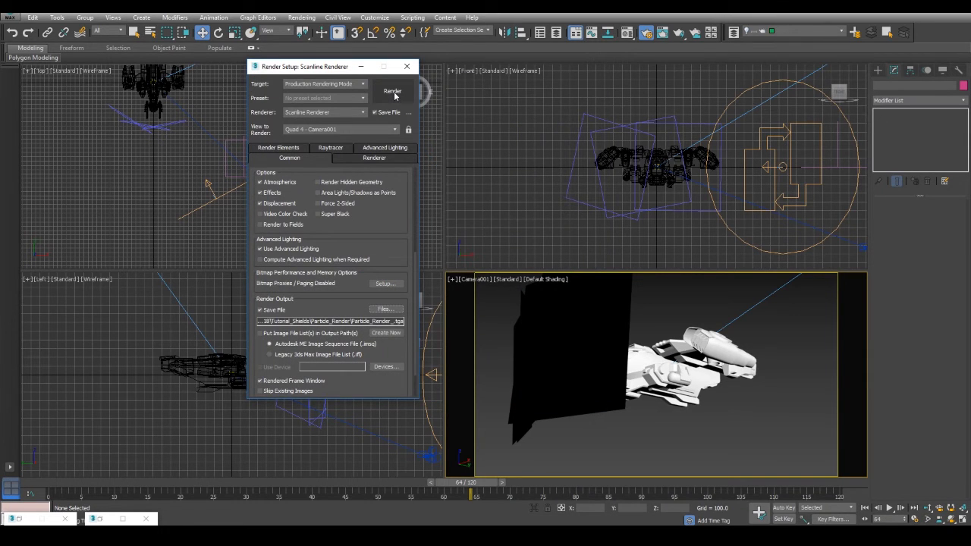
{"action": "left_click", "coordinate": [698, 371]}
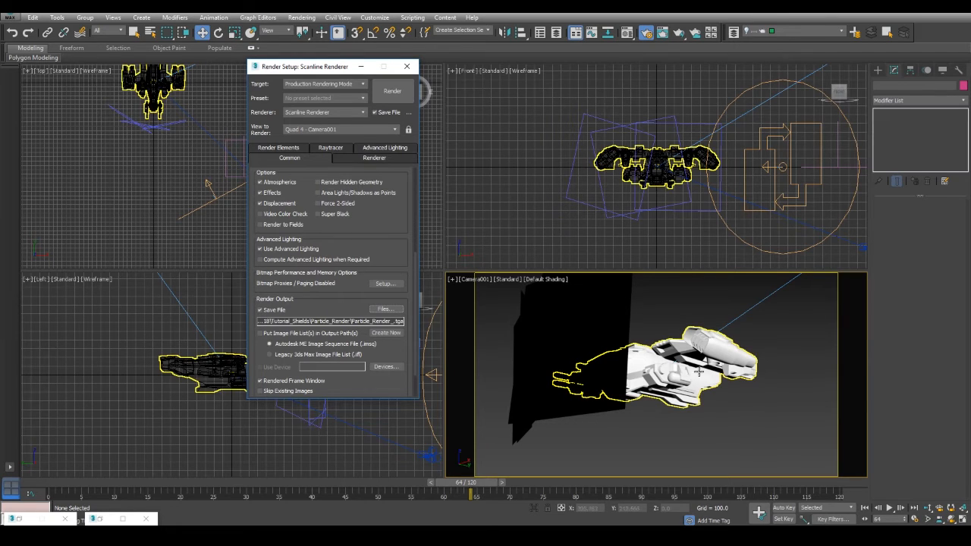
{"action": "left_click", "coordinate": [381, 98]}
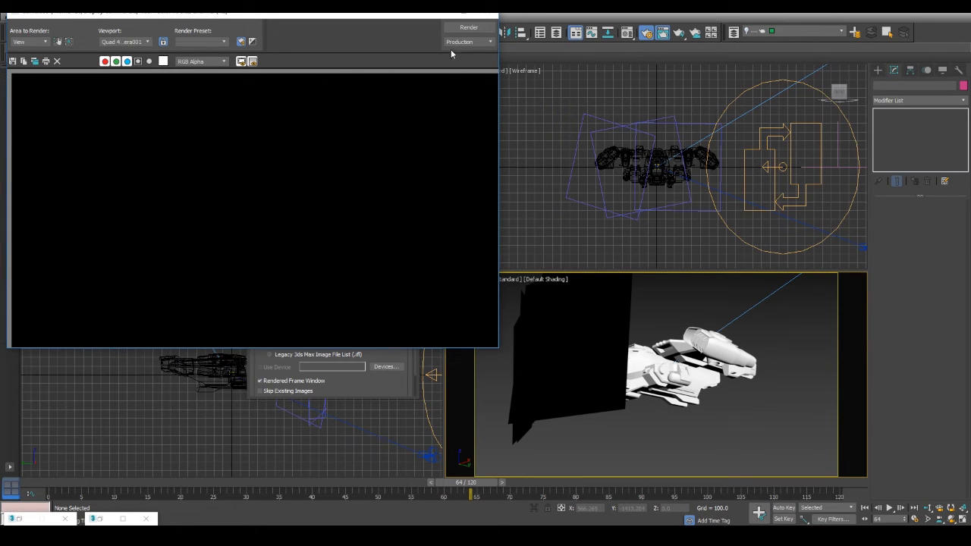
Close the rendered image, show the Shield_Geometry and Ship layers, and hide the Shield_Particles and Dropship_Matte_Shadow layers.
{"action": "left_click", "coordinate": [487, 20]}
{"action": "left_click", "coordinate": [787, 38]}
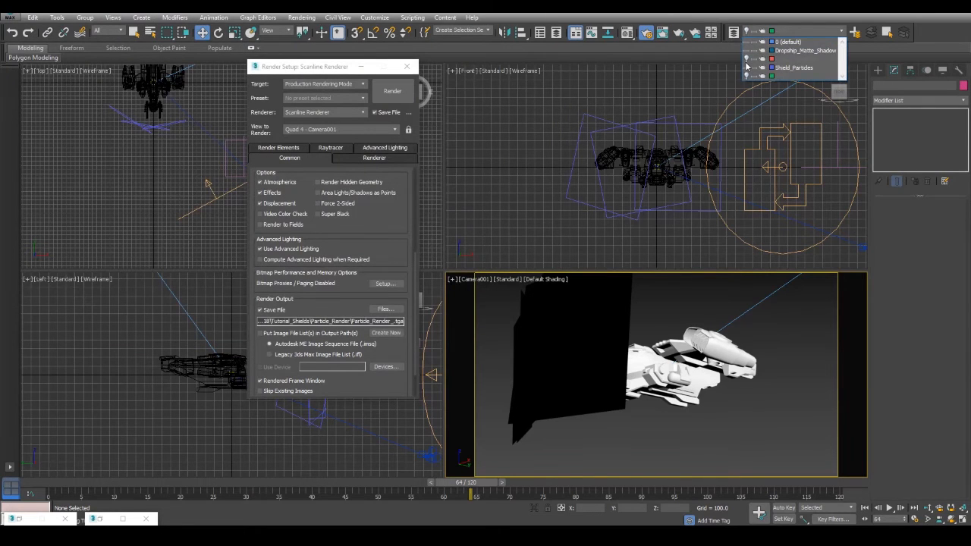
{"action": "left_click", "coordinate": [746, 59]}
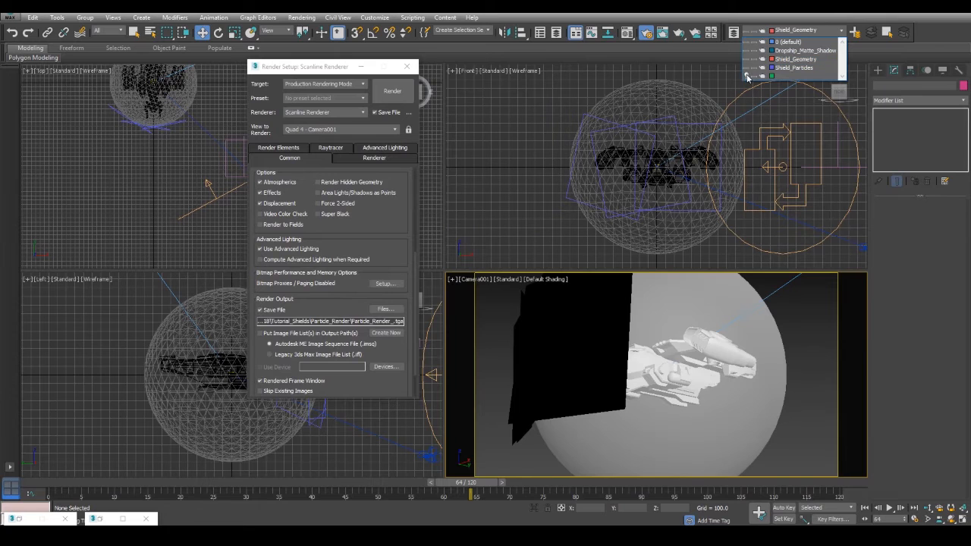
{"action": "left_click", "coordinate": [746, 68]}
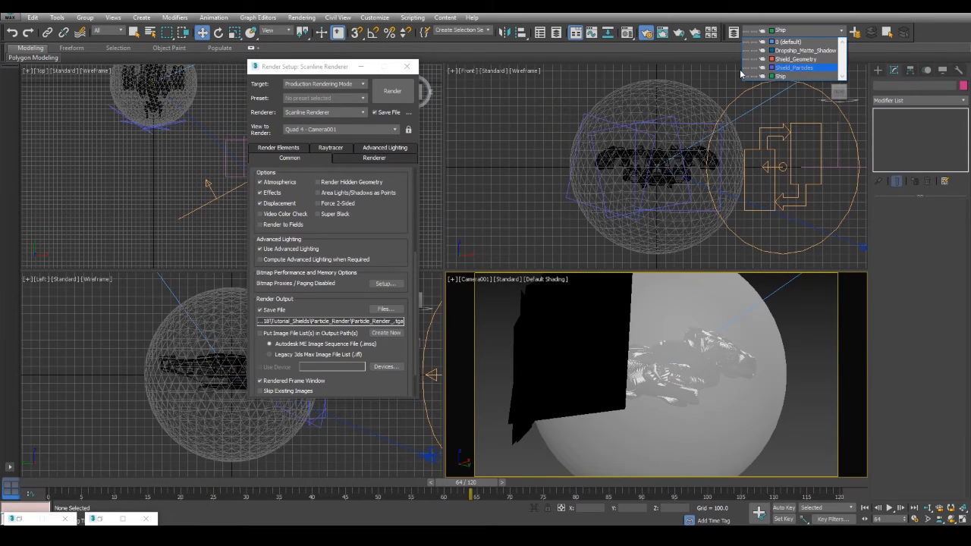
{"action": "left_click", "coordinate": [745, 68]}
{"action": "left_click", "coordinate": [788, 306]}
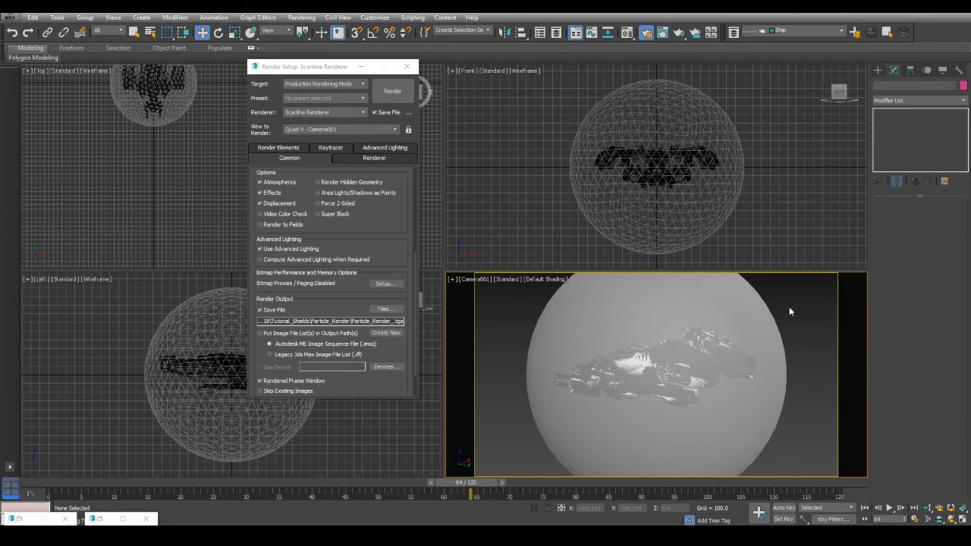
{"action": "left_click", "coordinate": [807, 30]}
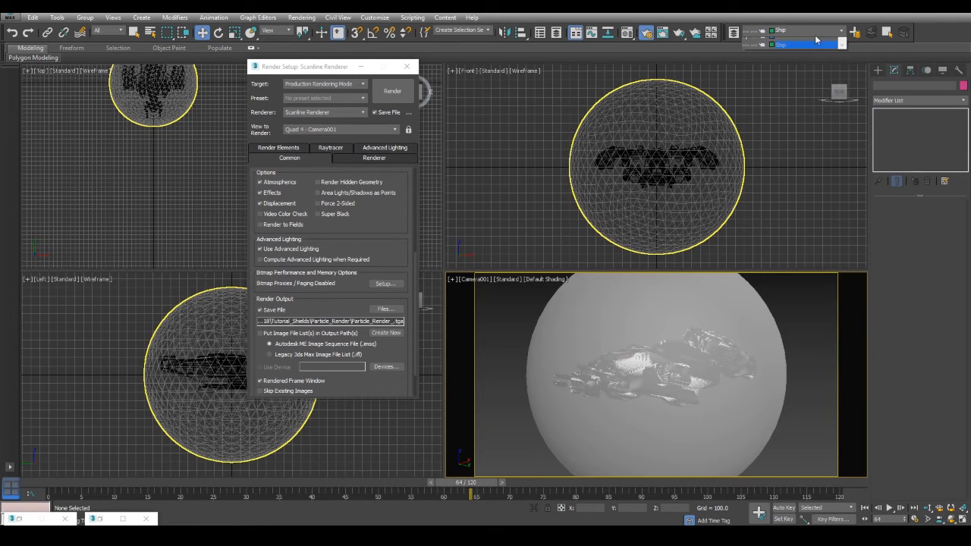
{"action": "left_click", "coordinate": [746, 51]}
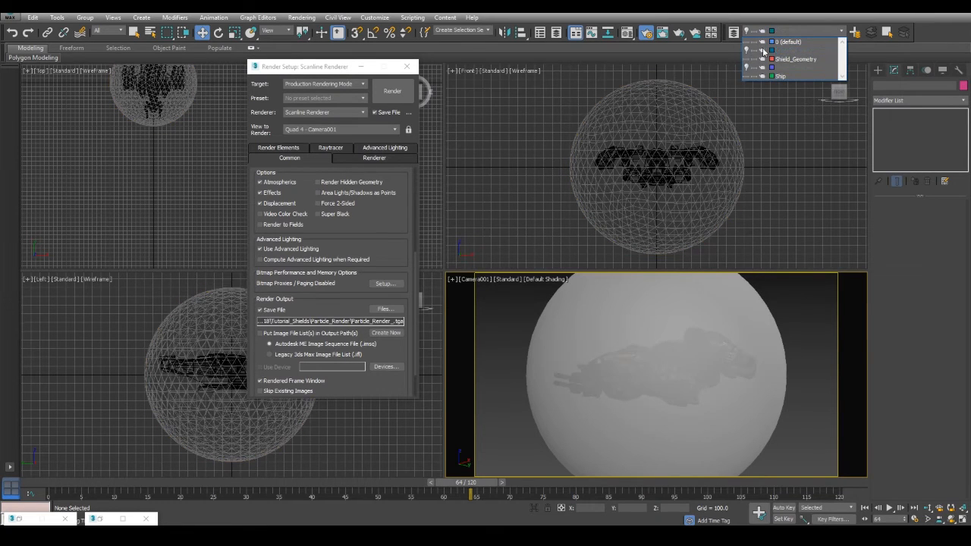
{"action": "left_click", "coordinate": [790, 49]}
{"action": "left_click", "coordinate": [787, 34]}
{"action": "left_click", "coordinate": [787, 33]}
Go to frame 47, set the output to a single unsaved frame and test-render the ship from the Left view.
{"action": "left_click", "coordinate": [98, 476]}
{"action": "left_click_drag", "start_coordinate": [142, 481], "coordinate": [362, 479]}
{"action": "left_click_drag", "start_coordinate": [387, 219], "coordinate": [404, 417]}
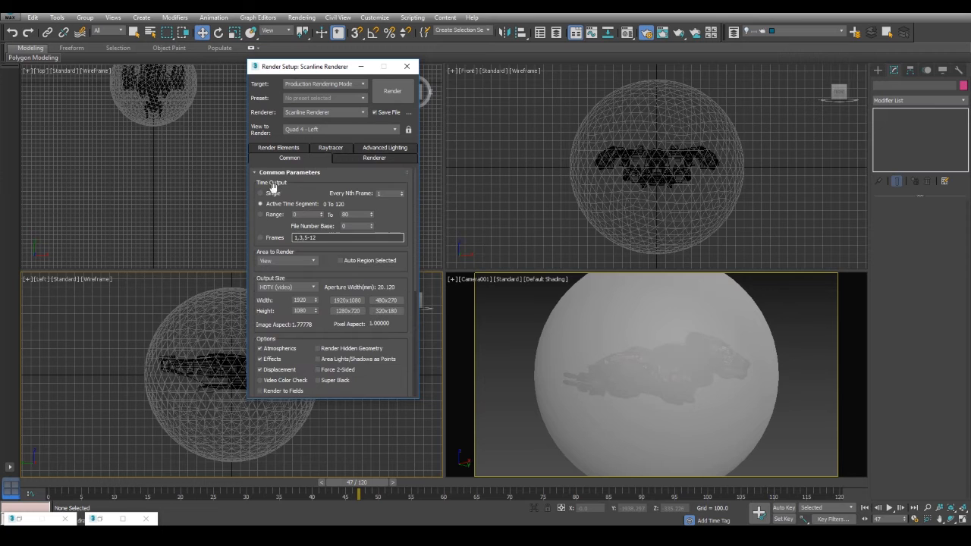
{"action": "scroll", "coordinate": [388, 365], "scroll_direction": "down", "scroll_amount": 4}
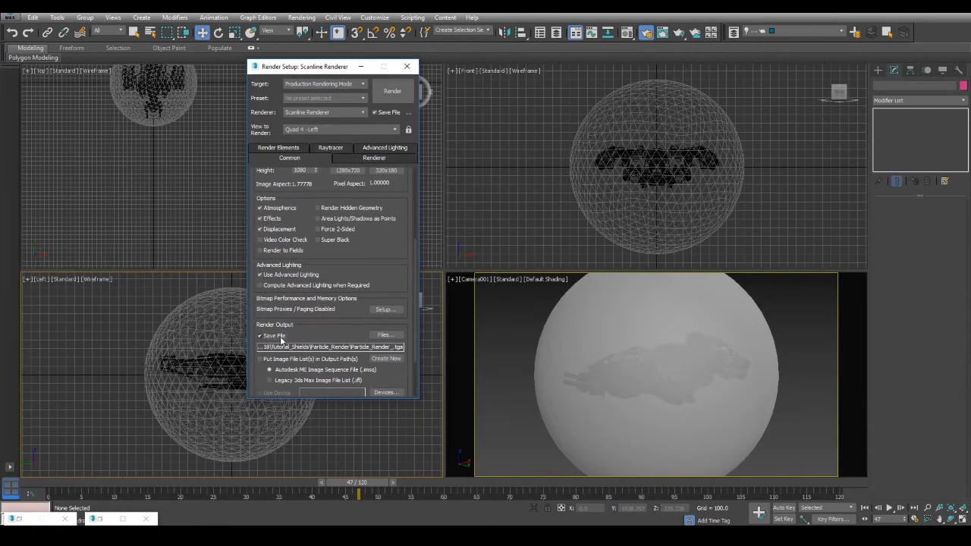
{"action": "left_click", "coordinate": [393, 91]}
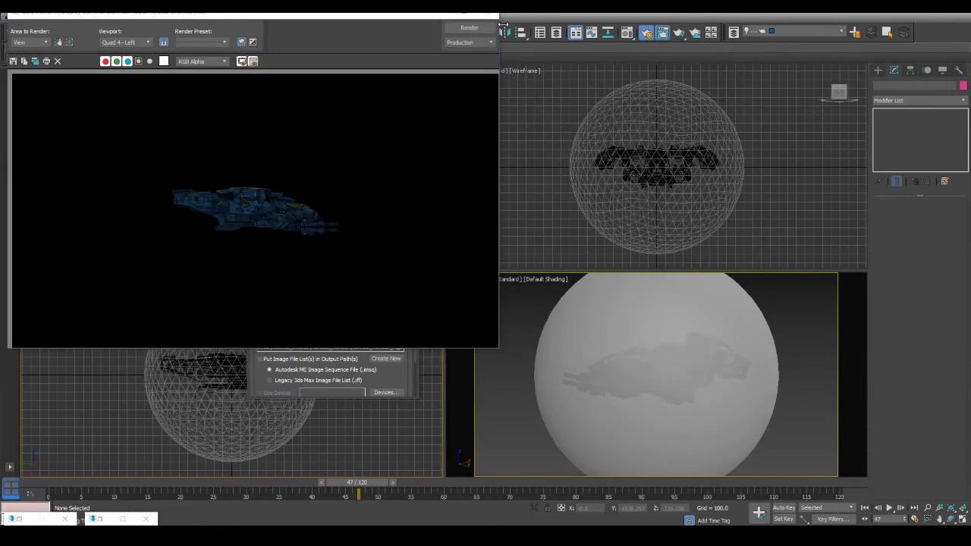
Lock the render view to Camera001, test-render the ship, close the image and return to frame 0.
{"action": "left_click", "coordinate": [345, 129]}
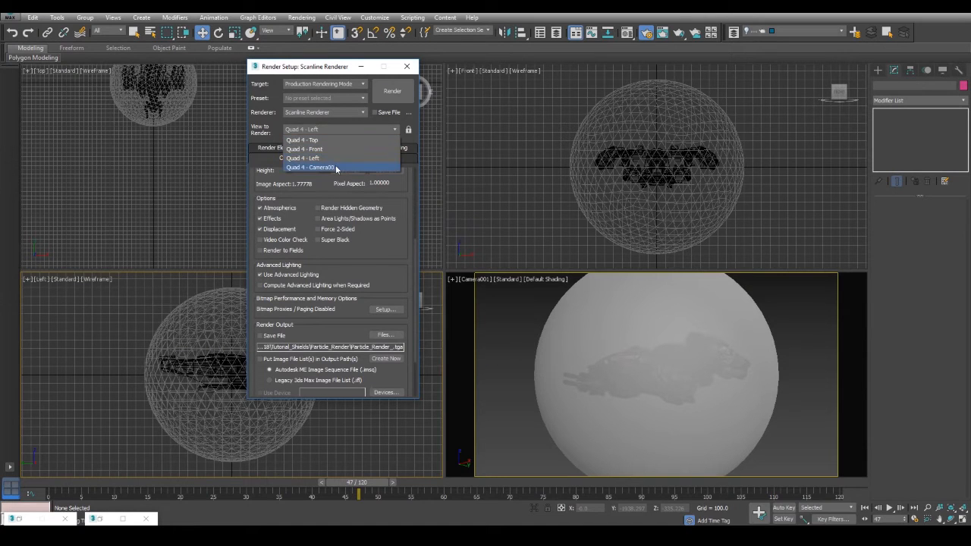
{"action": "left_click", "coordinate": [337, 167]}
{"action": "left_click", "coordinate": [395, 90]}
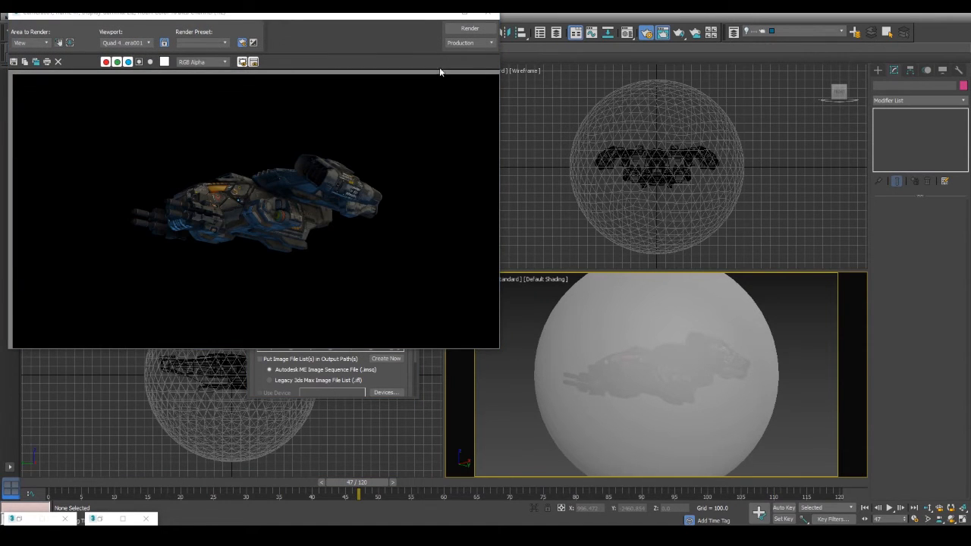
{"action": "left_click", "coordinate": [489, 14]}
{"action": "left_click_drag", "start_coordinate": [44, 482], "coordinate": [914, 497]}
{"action": "key", "text": "Home"}
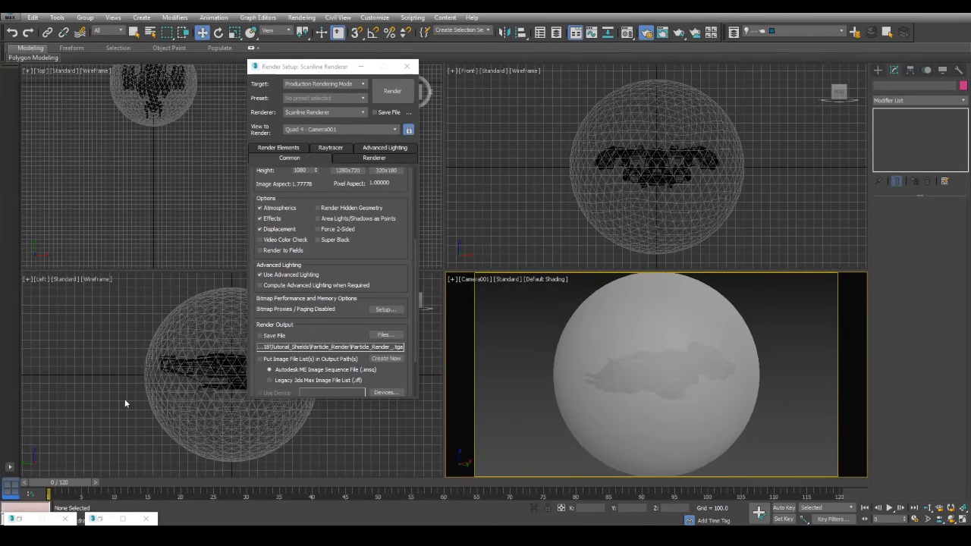
Create a Dropship folder inside Tutorial_Shields and save the render output there as a Targa sequence named Dropship_.
{"action": "left_click", "coordinate": [385, 334]}
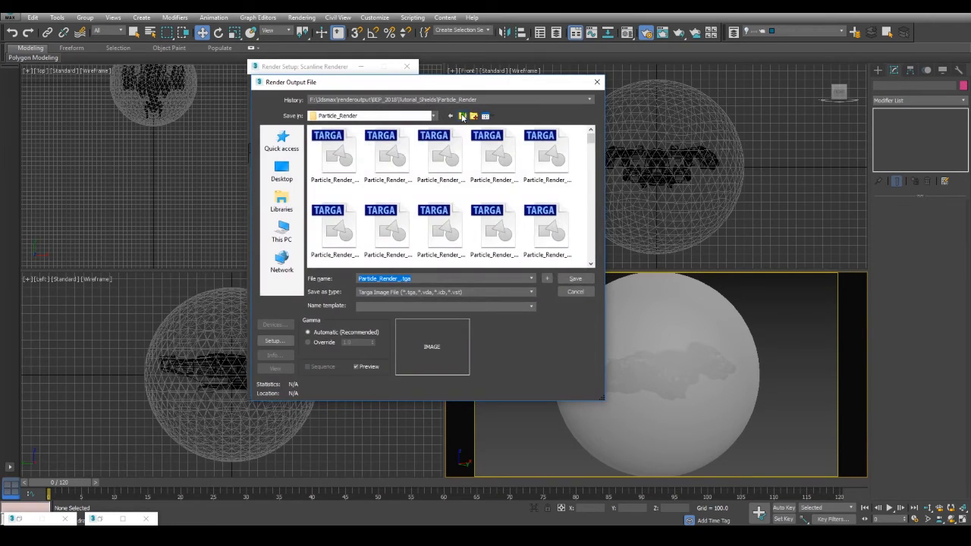
{"action": "left_click", "coordinate": [462, 116]}
{"action": "left_click", "coordinate": [473, 116]}
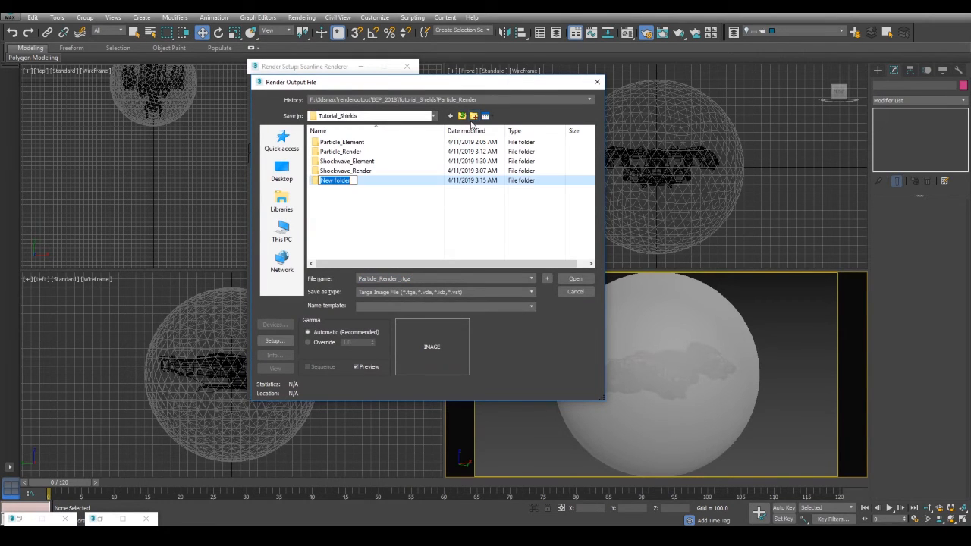
{"action": "type", "text": "Dropshi"}
{"action": "key", "text": "Return"}
{"action": "key", "text": "Return"}
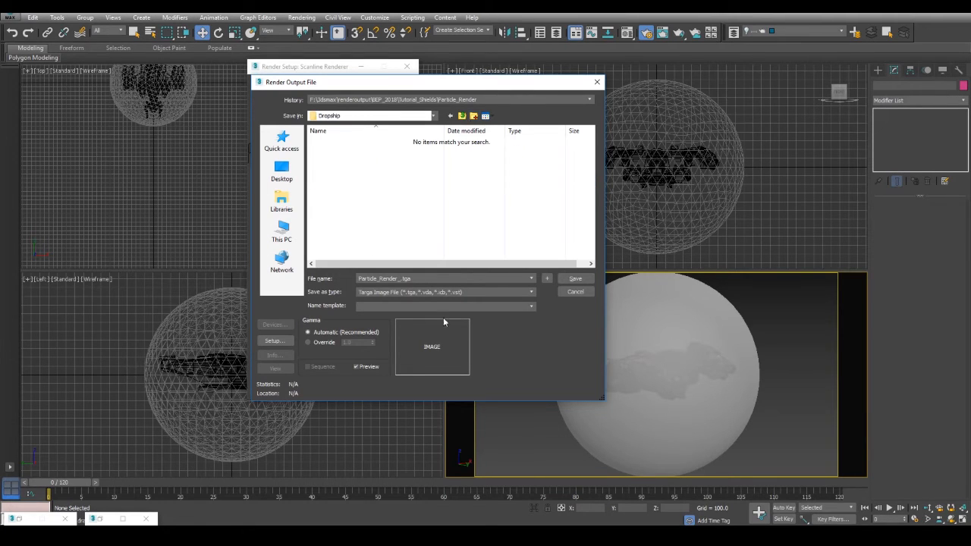
{"action": "type", "text": "Dropship"}
{"action": "key", "text": "Return"}
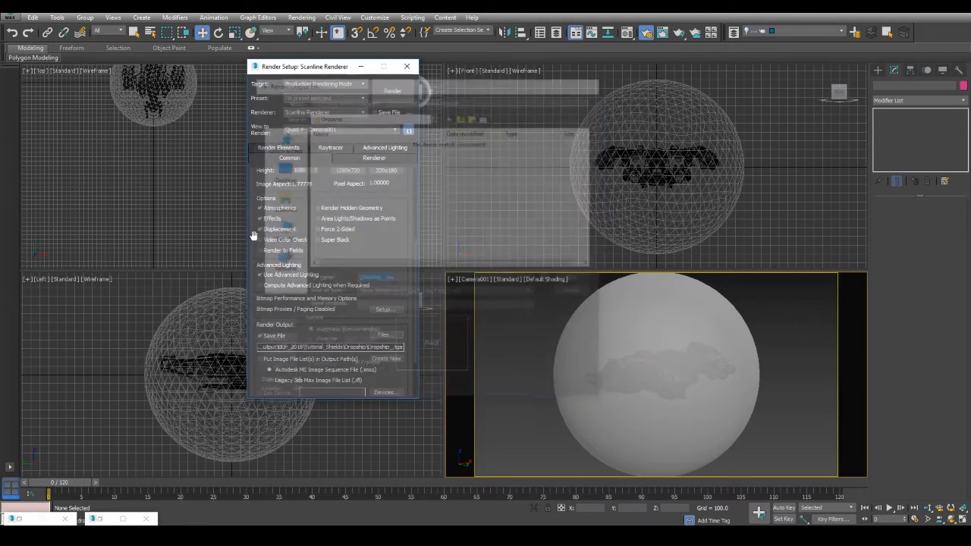
Add Alpha, Self-Illumination and Specular render elements to the dropship render.
{"action": "left_click", "coordinate": [273, 148]}
{"action": "left_click", "coordinate": [270, 196]}
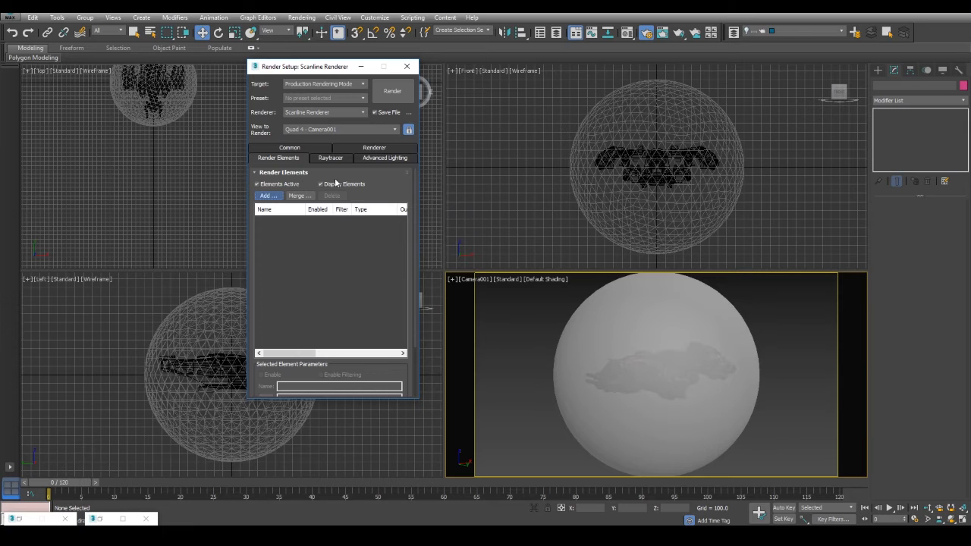
{"action": "left_click_drag", "start_coordinate": [326, 137], "coordinate": [588, 137]}
{"action": "left_click", "coordinate": [548, 154]}
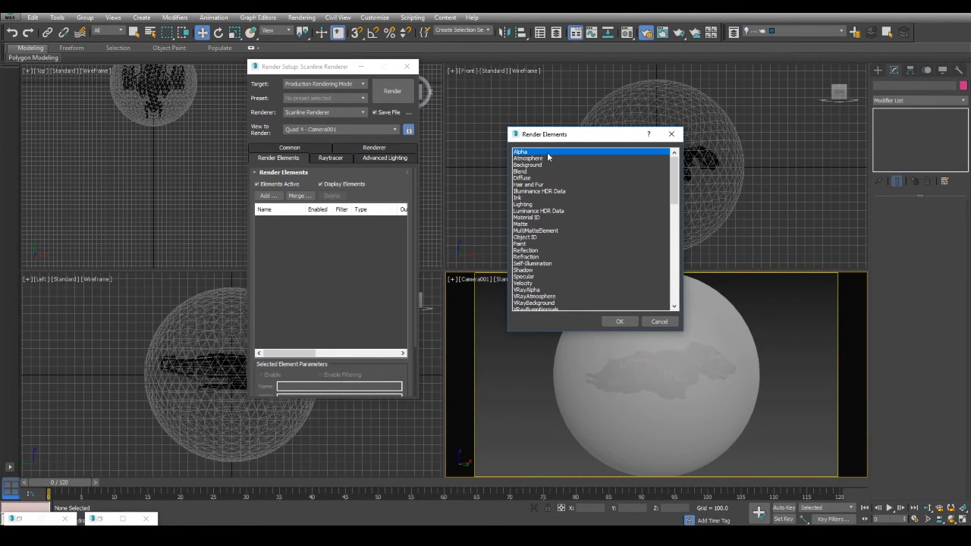
{"action": "scroll", "coordinate": [547, 169], "scroll_direction": "down", "scroll_amount": 3}
{"action": "left_click", "coordinate": [533, 217]}
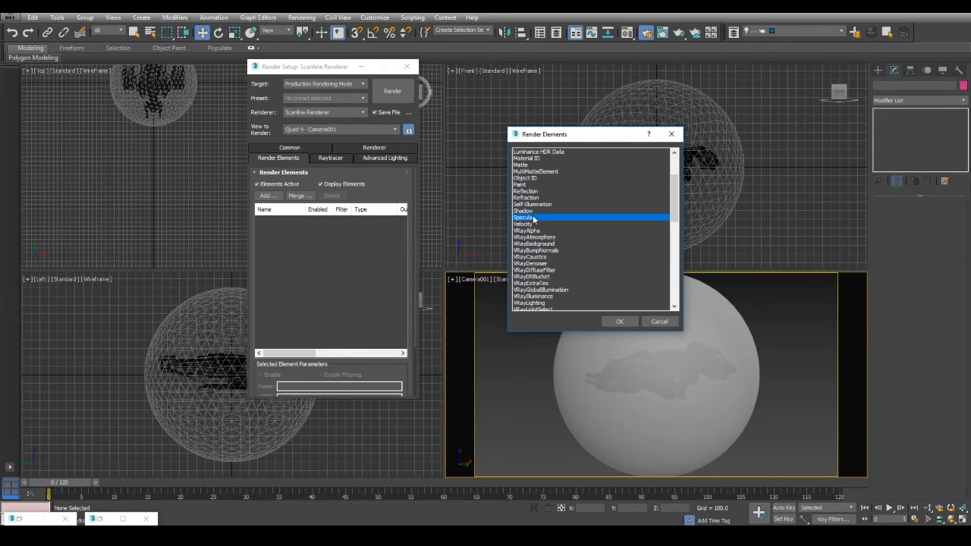
{"action": "left_click", "coordinate": [538, 205], "text": "ctrl"}
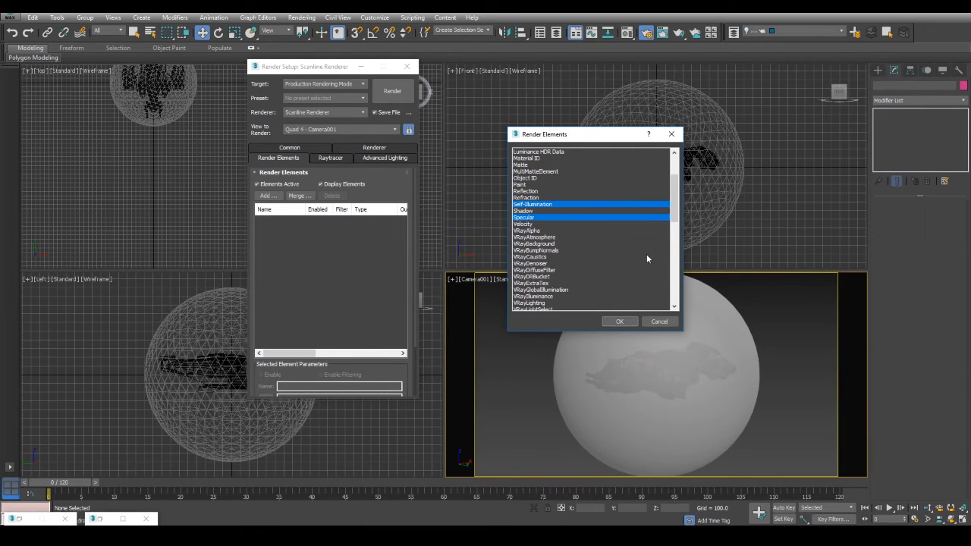
{"action": "left_click_drag", "start_coordinate": [673, 214], "coordinate": [681, 195]}
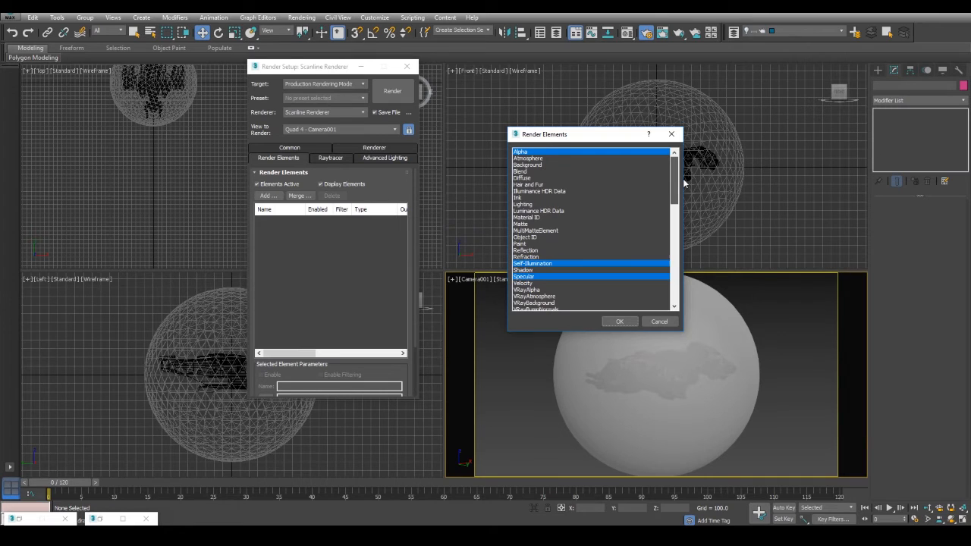
{"action": "left_click", "coordinate": [620, 321]}
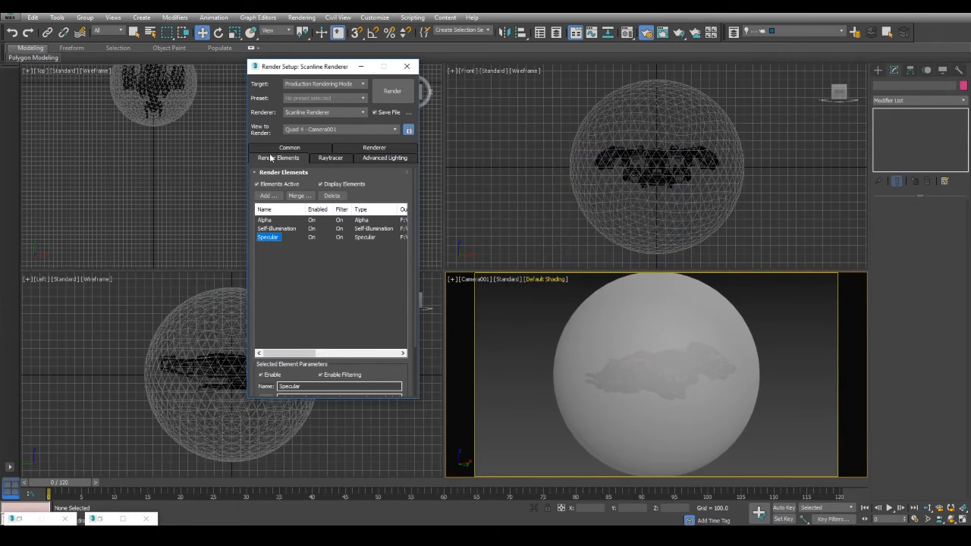
Set the render's time output to the active time segment, 0 to 120.
{"action": "left_click", "coordinate": [289, 148]}
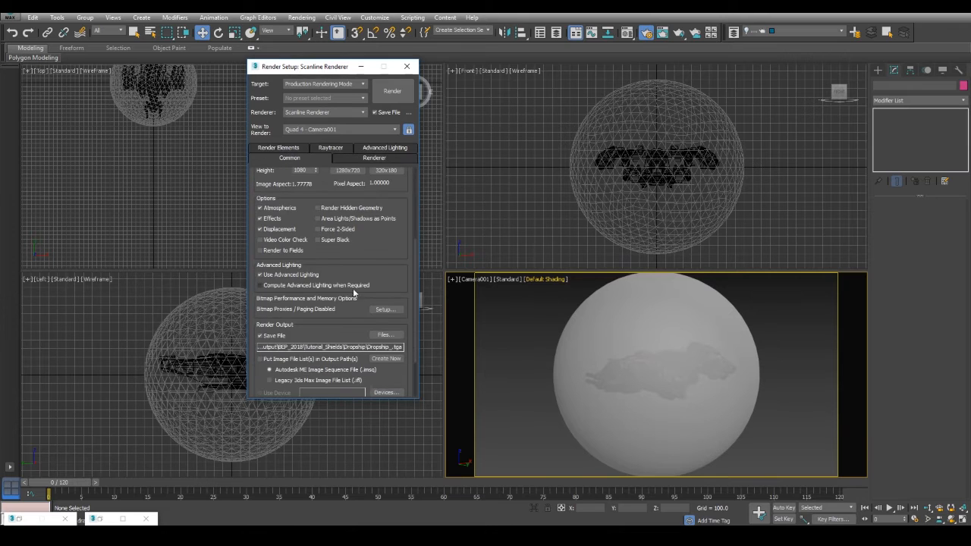
{"action": "scroll", "coordinate": [384, 321], "scroll_direction": "up", "scroll_amount": 2}
{"action": "scroll", "coordinate": [384, 321], "scroll_direction": "up", "scroll_amount": 2}
{"action": "scroll", "coordinate": [395, 188], "scroll_direction": "up", "scroll_amount": 1}
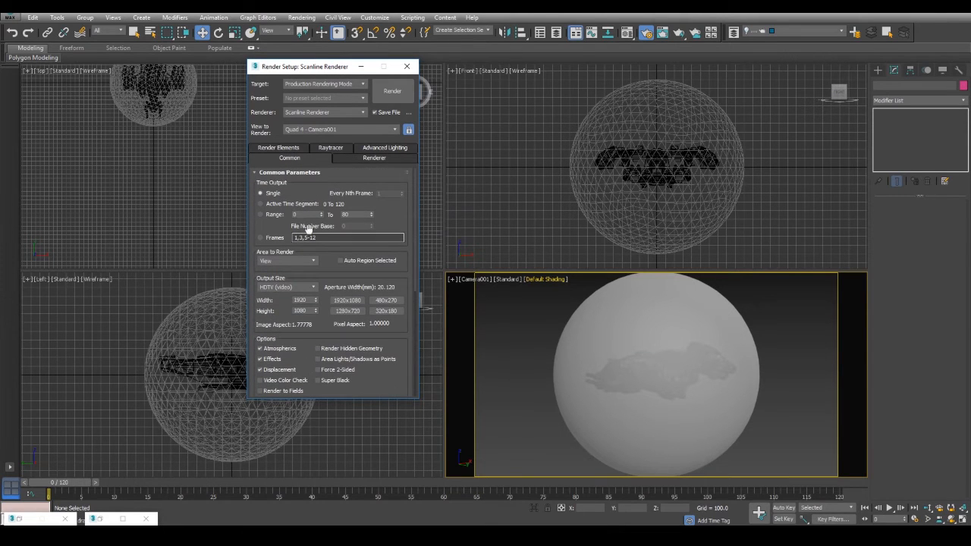
{"action": "left_click", "coordinate": [287, 204]}
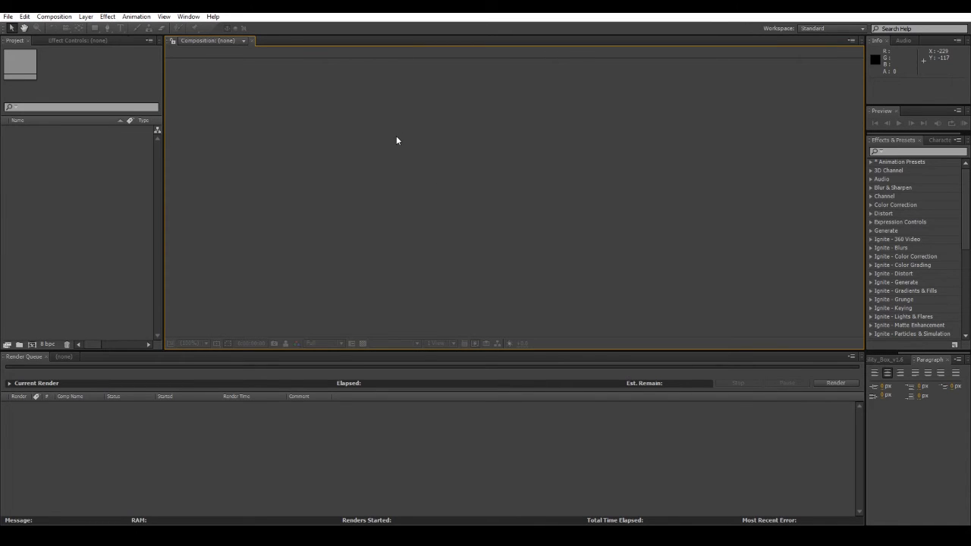
Switch to After Effects, start importing multiple files and browse to Tutorial_Shields using the folder path copied from File Explorer.
{"action": "right_click", "coordinate": [92, 159]}
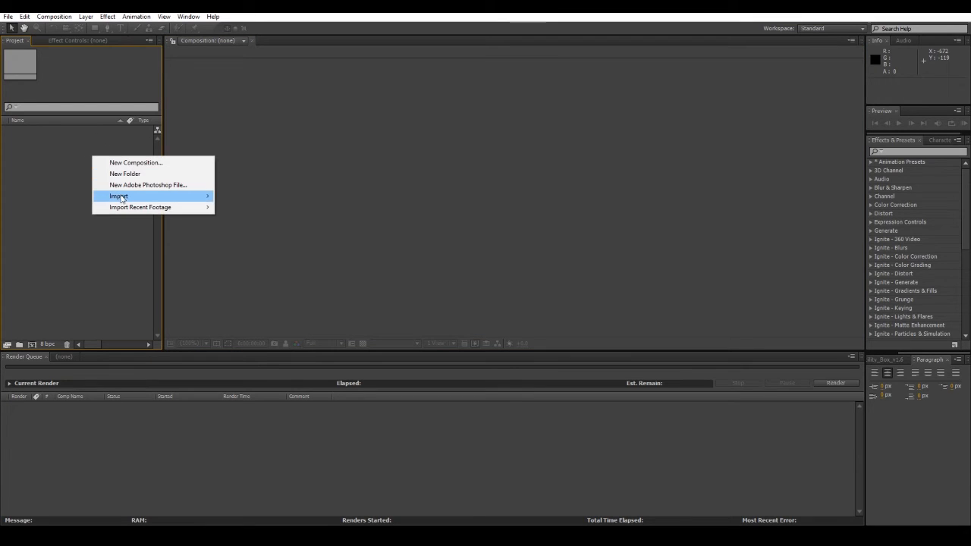
{"action": "mouse_move", "coordinate": [186, 196]}
{"action": "left_click", "coordinate": [302, 209]}
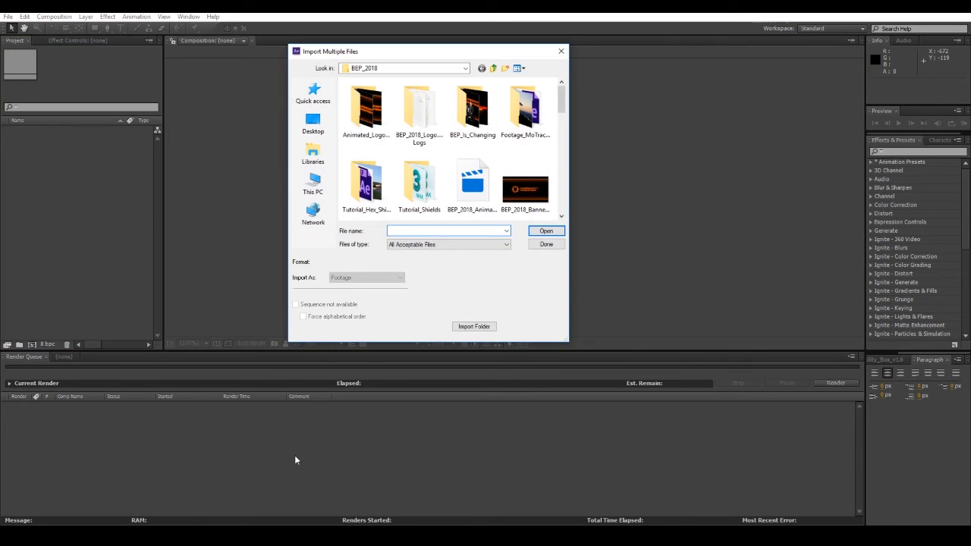
{"action": "key", "text": "alt+Tab"}
{"action": "left_click", "coordinate": [701, 87]}
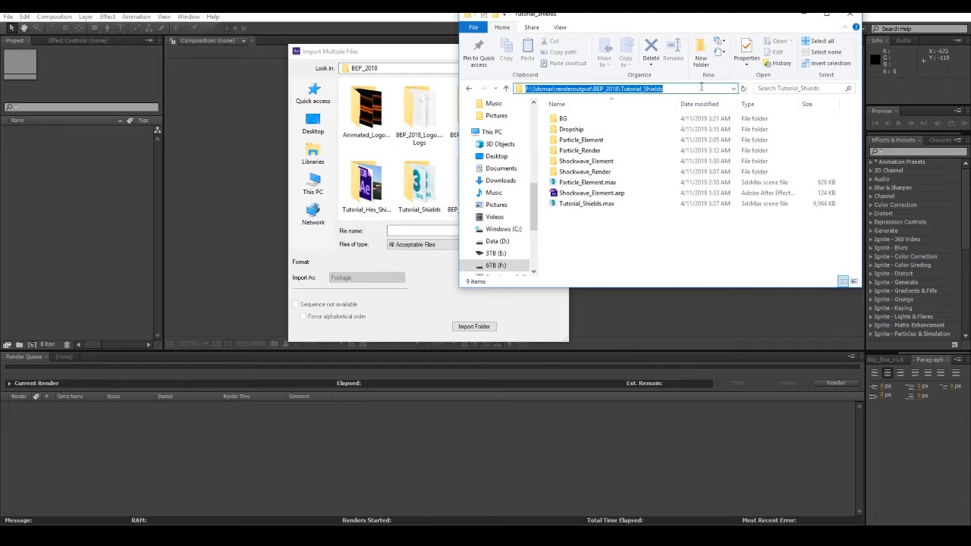
{"action": "right_click", "coordinate": [701, 87]}
{"action": "left_click", "coordinate": [726, 119]}
{"action": "left_click", "coordinate": [415, 230]}
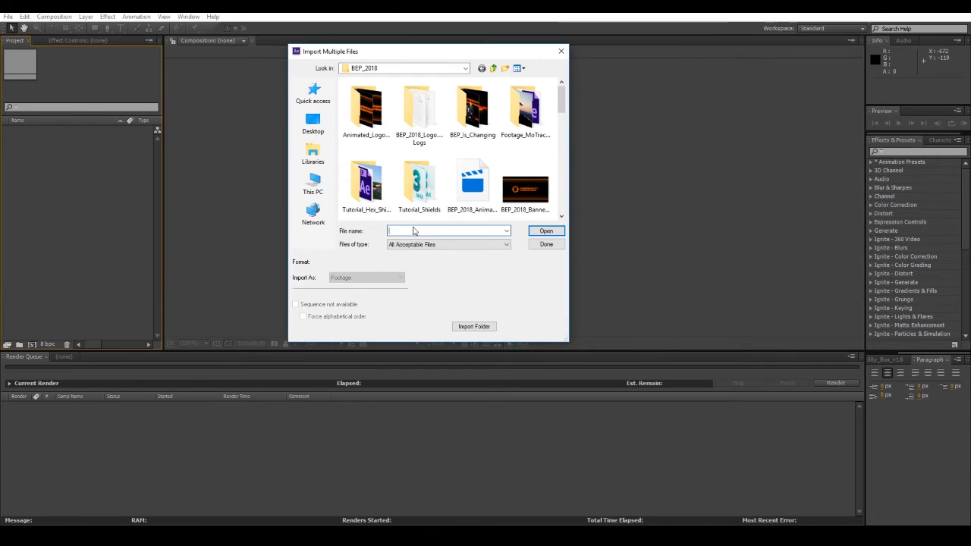
{"action": "right_click", "coordinate": [416, 231]}
{"action": "left_click", "coordinate": [451, 273]}
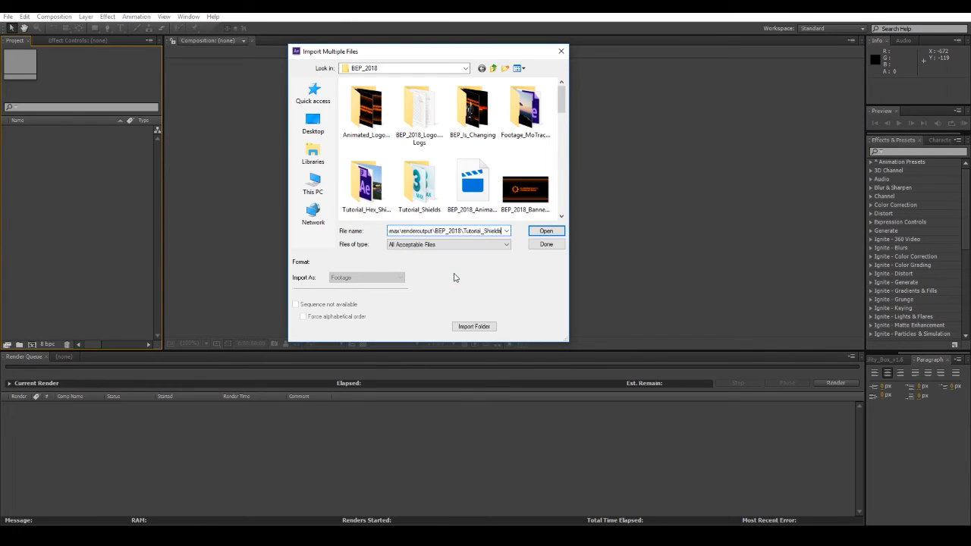
{"action": "key", "text": "Return"}
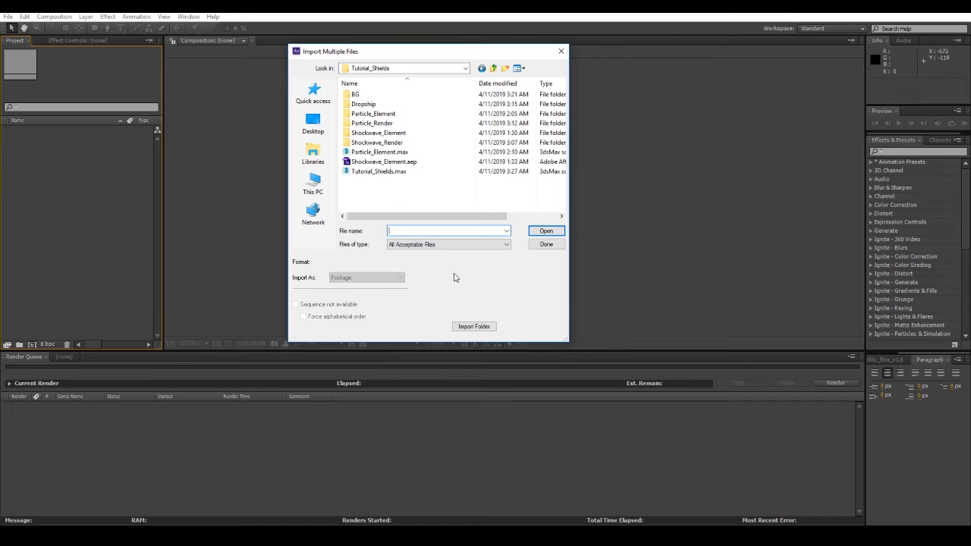
Import the background Targa sequence starting at BG_0000.tga from the BG folder.
{"action": "double_click", "coordinate": [370, 96]}
{"action": "double_click", "coordinate": [371, 104]}
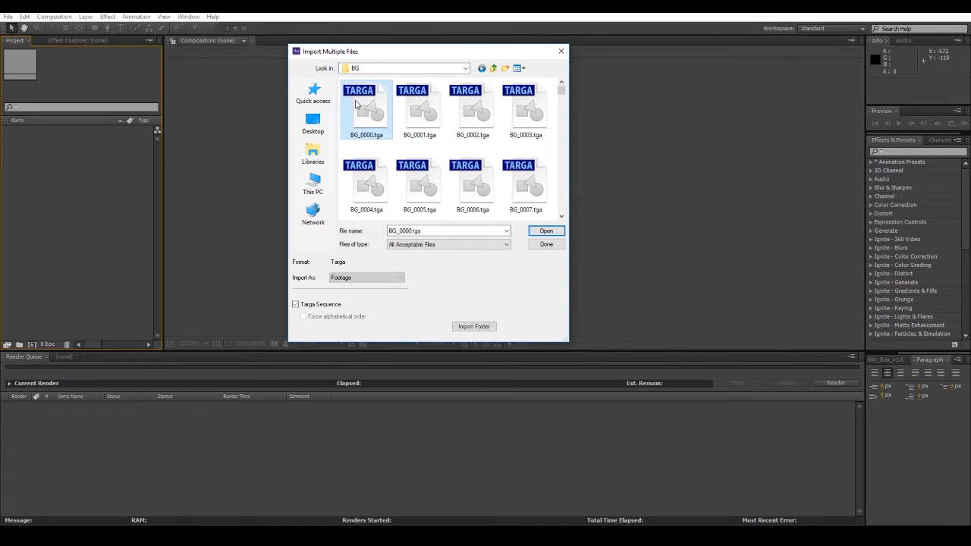
{"action": "left_click", "coordinate": [132, 137]}
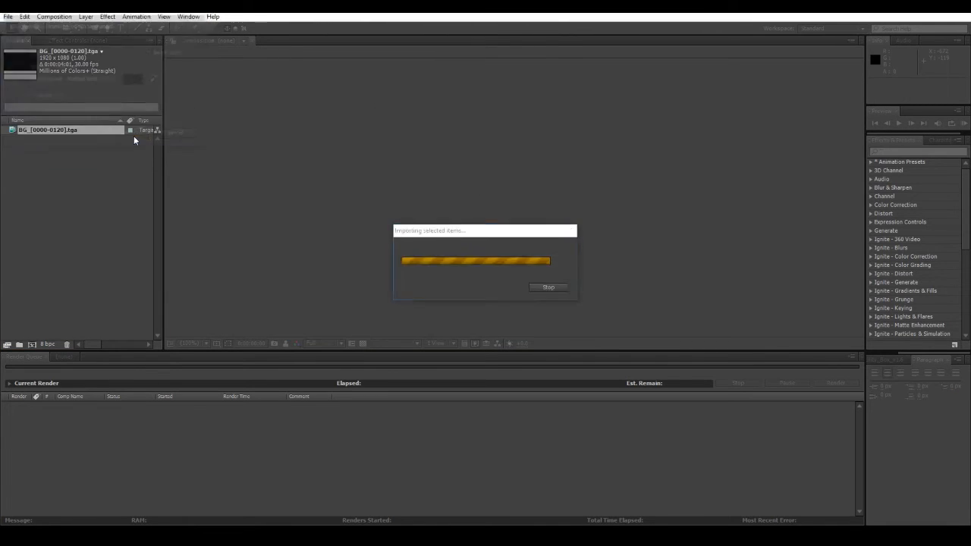
Browse to the Dropship folder in Tutorial_Shields and list its files in Details view with a wider Name column.
{"action": "left_click", "coordinate": [493, 68]}
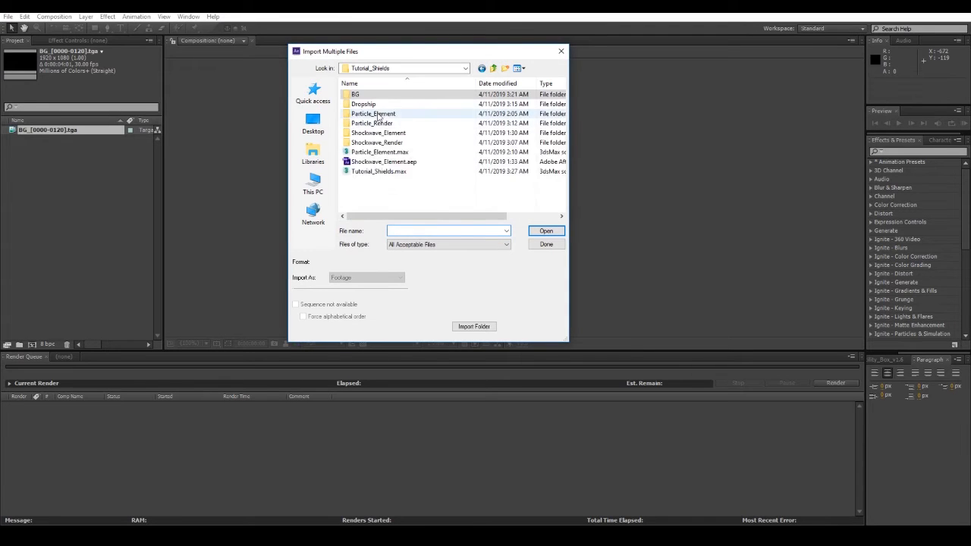
{"action": "double_click", "coordinate": [376, 106]}
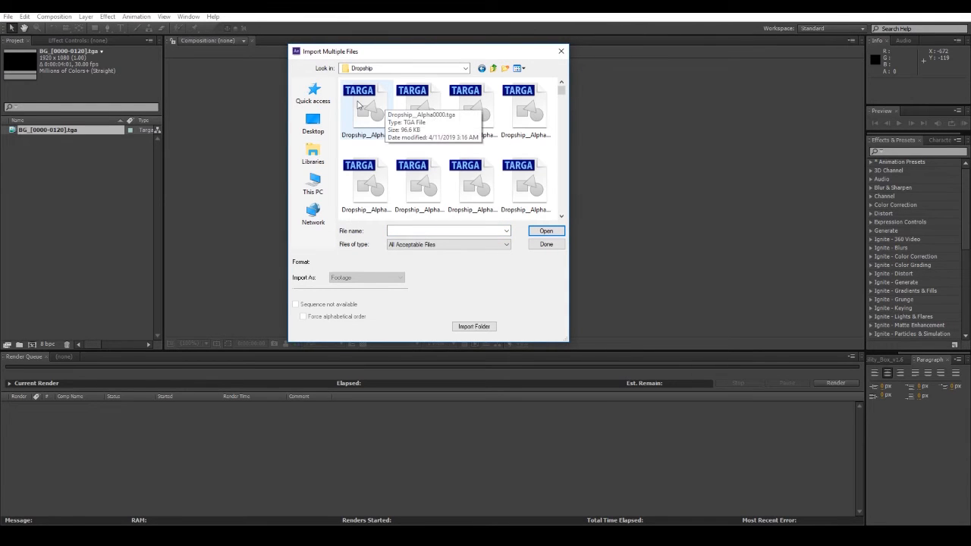
{"action": "right_click", "coordinate": [403, 148]}
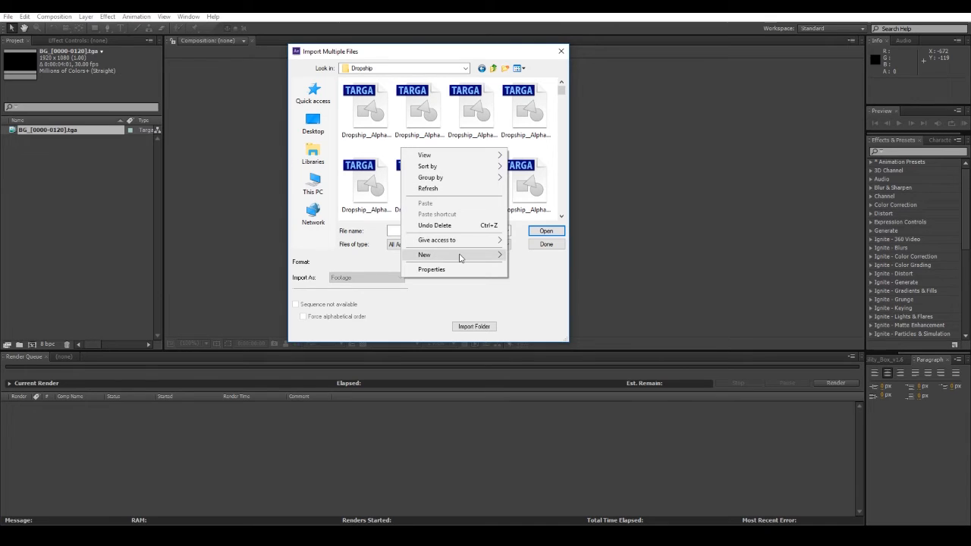
{"action": "mouse_move", "coordinate": [460, 258]}
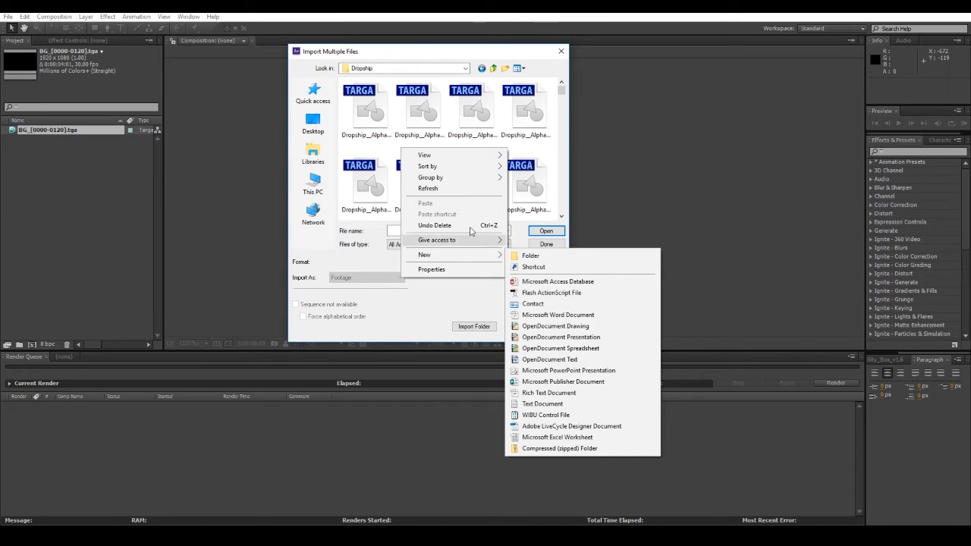
{"action": "mouse_move", "coordinate": [485, 166]}
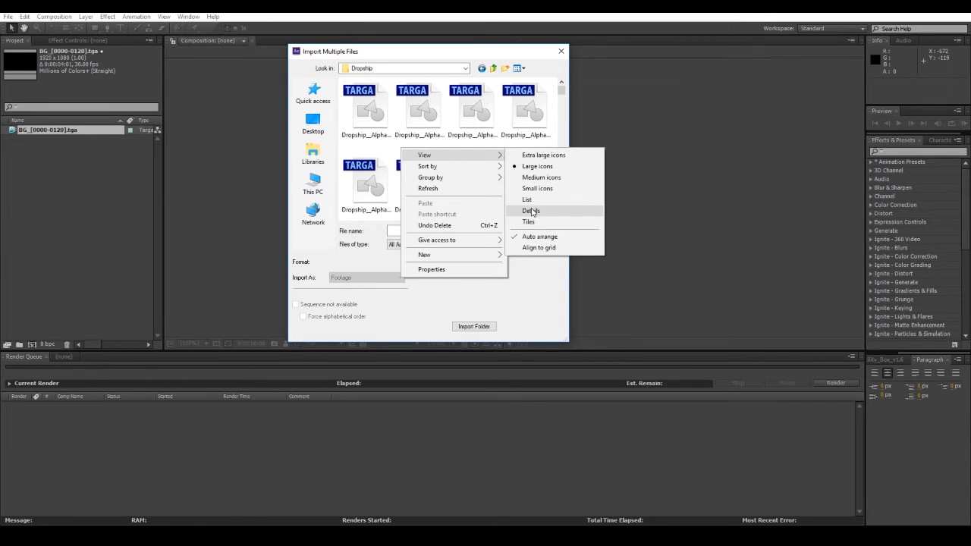
{"action": "left_click", "coordinate": [531, 212]}
{"action": "left_click_drag", "start_coordinate": [391, 84], "coordinate": [437, 86]}
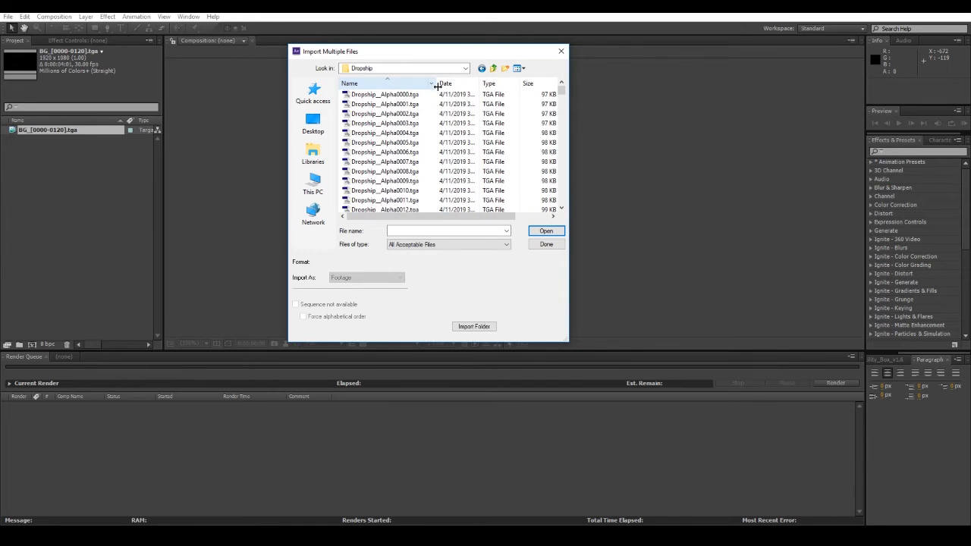
Import the Dropship__Alpha Targa sequence from the Dropship folder, accepting the default alpha interpretation.
{"action": "scroll", "coordinate": [405, 164], "scroll_direction": "down", "scroll_amount": 20}
{"action": "scroll", "coordinate": [403, 163], "scroll_direction": "down", "scroll_amount": 20}
{"action": "scroll", "coordinate": [398, 176], "scroll_direction": "down", "scroll_amount": 20}
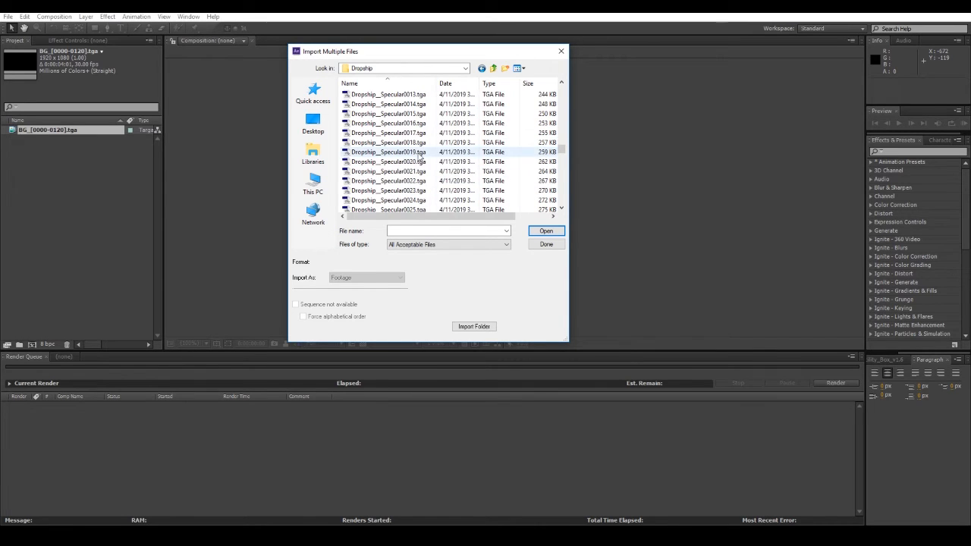
{"action": "left_click_drag", "start_coordinate": [562, 161], "coordinate": [562, 88]}
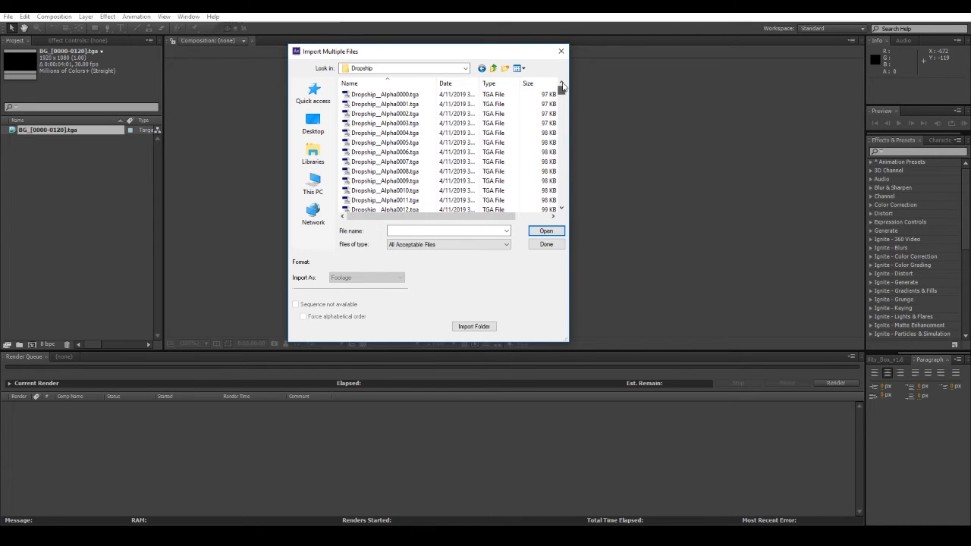
{"action": "double_click", "coordinate": [401, 104]}
{"action": "left_click", "coordinate": [118, 136]}
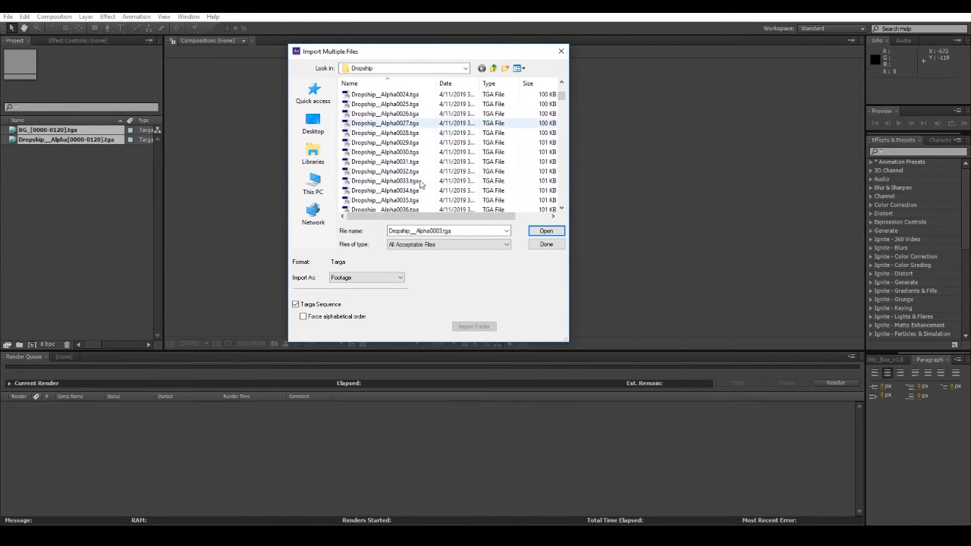
Import the Dropship Self-Illumination and Specular Targa sequences, using Straight - Unmatted alpha for the Specular pass.
{"action": "scroll", "coordinate": [402, 193], "scroll_direction": "down", "scroll_amount": 20}
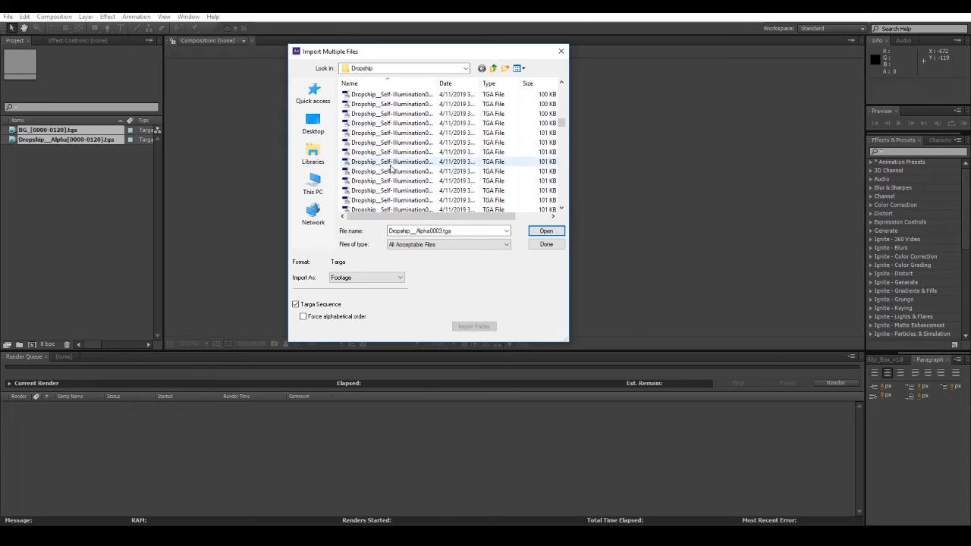
{"action": "double_click", "coordinate": [401, 190]}
{"action": "left_click", "coordinate": [125, 136]}
{"action": "left_click_drag", "start_coordinate": [561, 89], "coordinate": [562, 151]}
{"action": "double_click", "coordinate": [475, 125]}
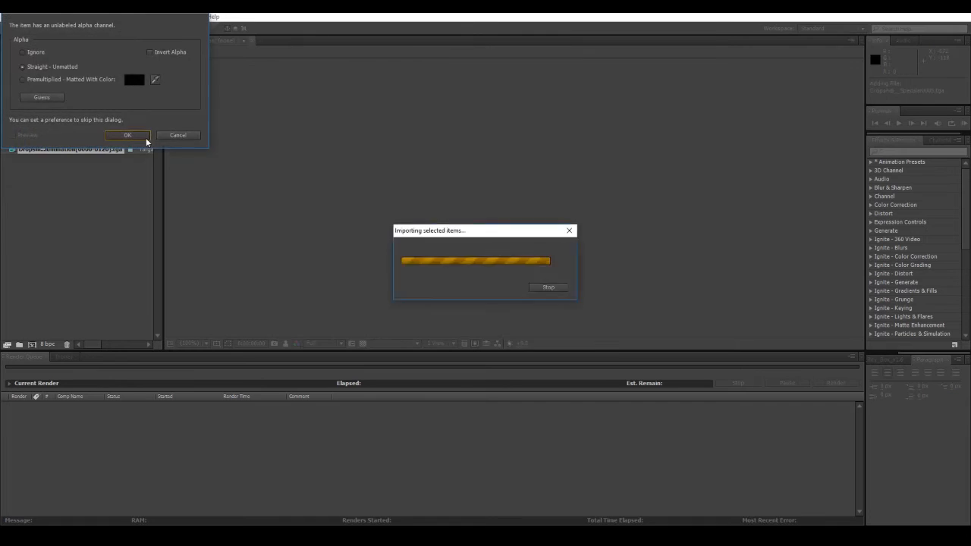
{"action": "left_click", "coordinate": [130, 134]}
Import the main Dropship_ Targa sequence with Straight - Unmatted alpha.
{"action": "left_click_drag", "start_coordinate": [560, 159], "coordinate": [560, 180]}
{"action": "double_click", "coordinate": [427, 106]}
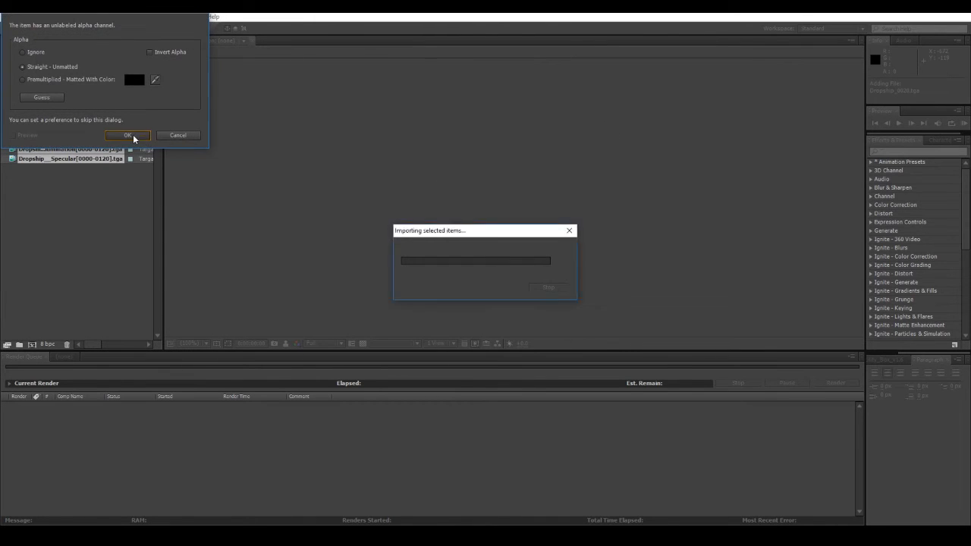
{"action": "left_click", "coordinate": [127, 135]}
Import the Particle_Render Targa sequence starting at Particle_Render_0000.tga with Straight - Unmatted alpha.
{"action": "left_click", "coordinate": [493, 68]}
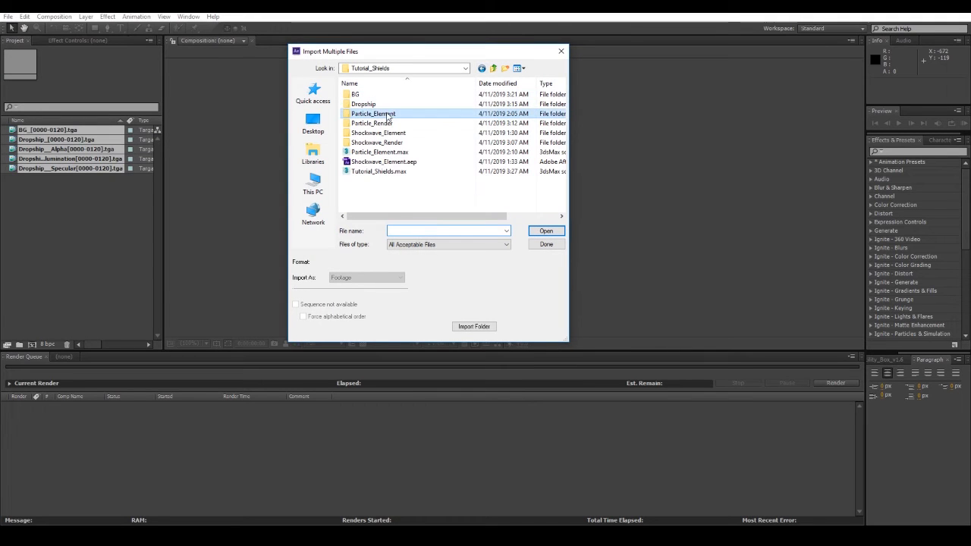
{"action": "double_click", "coordinate": [385, 123]}
{"action": "left_click", "coordinate": [363, 106]}
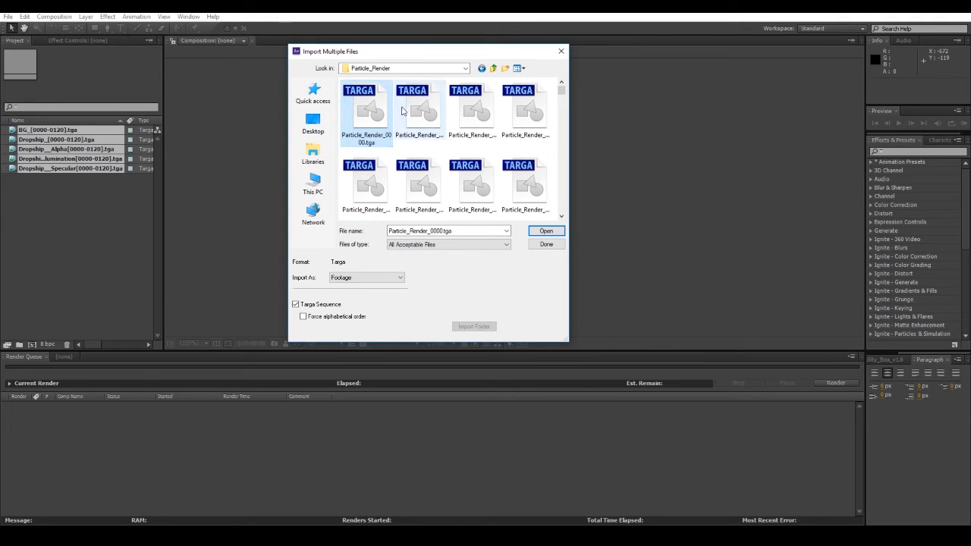
{"action": "double_click", "coordinate": [364, 106]}
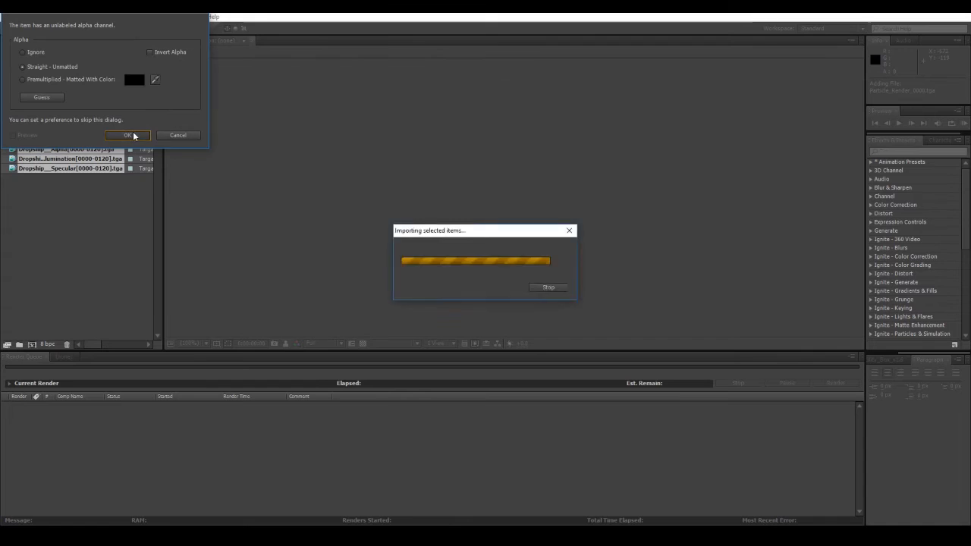
{"action": "left_click", "coordinate": [127, 135]}
Import the shockwave Targa sequence starting at Shockwave_Element_0000.tga from the Shockwave_Render folder and finish the multiple-file import.
{"action": "left_click", "coordinate": [492, 68]}
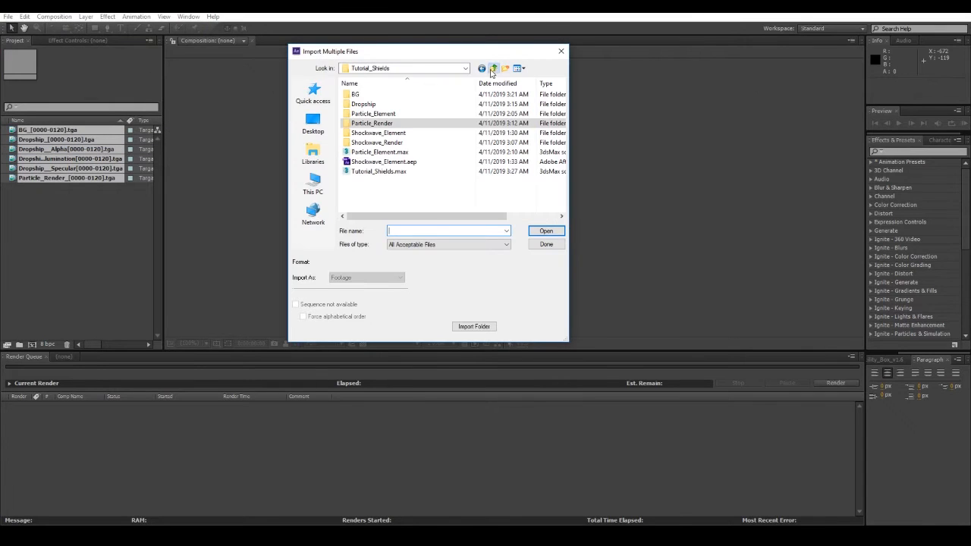
{"action": "double_click", "coordinate": [377, 143]}
{"action": "left_click", "coordinate": [343, 111]}
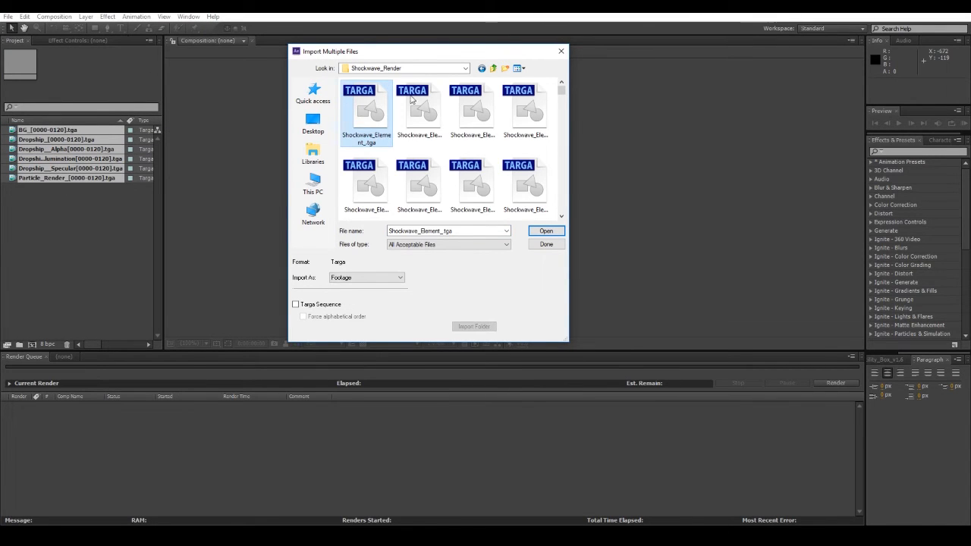
{"action": "left_click", "coordinate": [426, 108]}
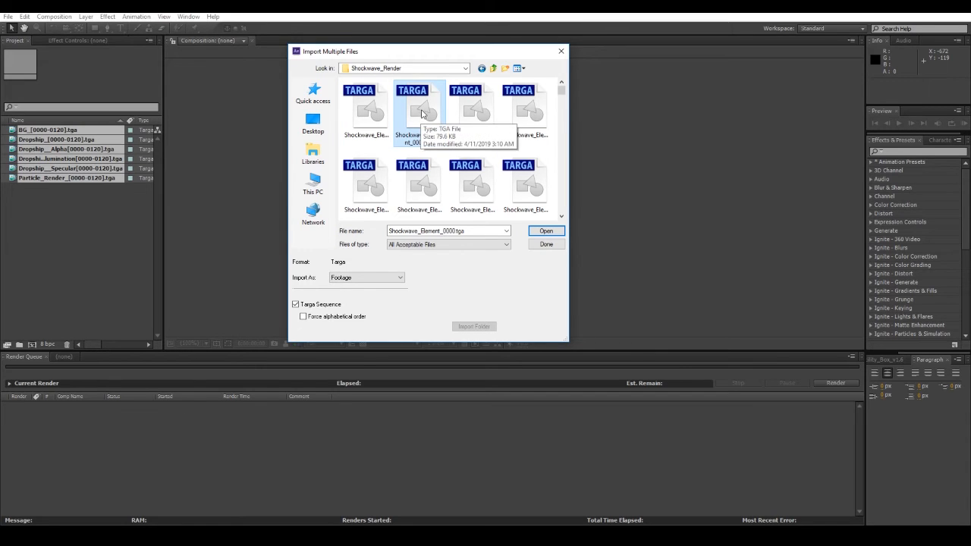
{"action": "double_click", "coordinate": [432, 115]}
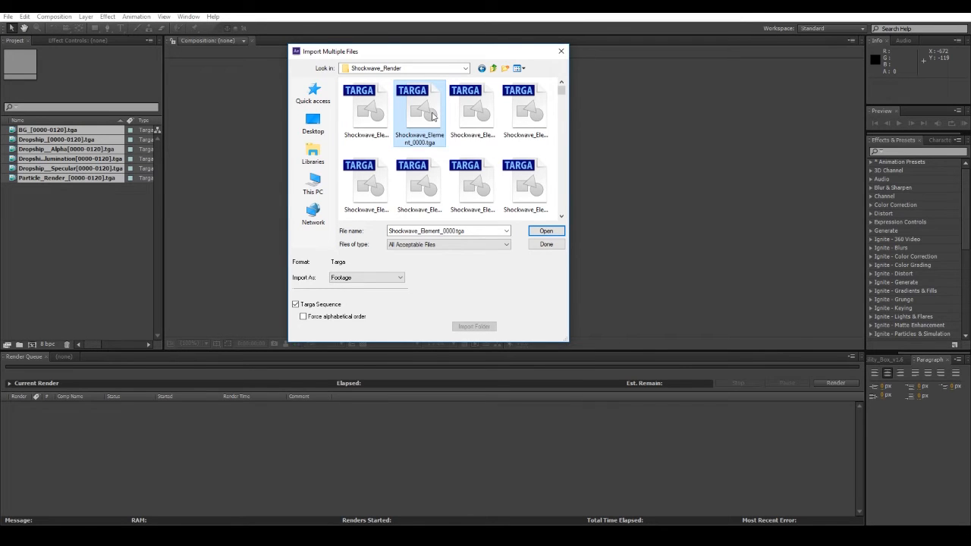
{"action": "left_click", "coordinate": [124, 138]}
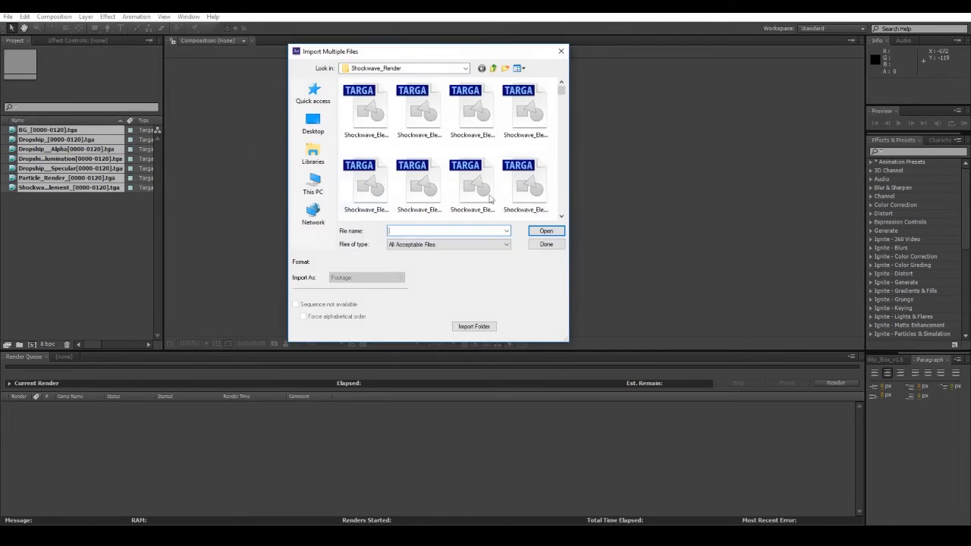
{"action": "left_click", "coordinate": [493, 68]}
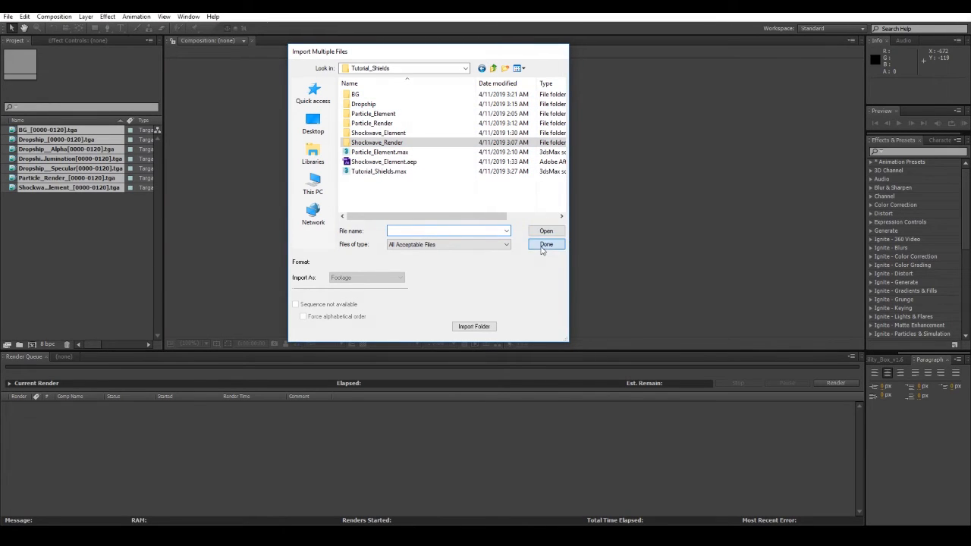
{"action": "left_click", "coordinate": [543, 246]}
Create a project folder named Bg and move the BG sequence into it.
{"action": "left_click", "coordinate": [19, 344]}
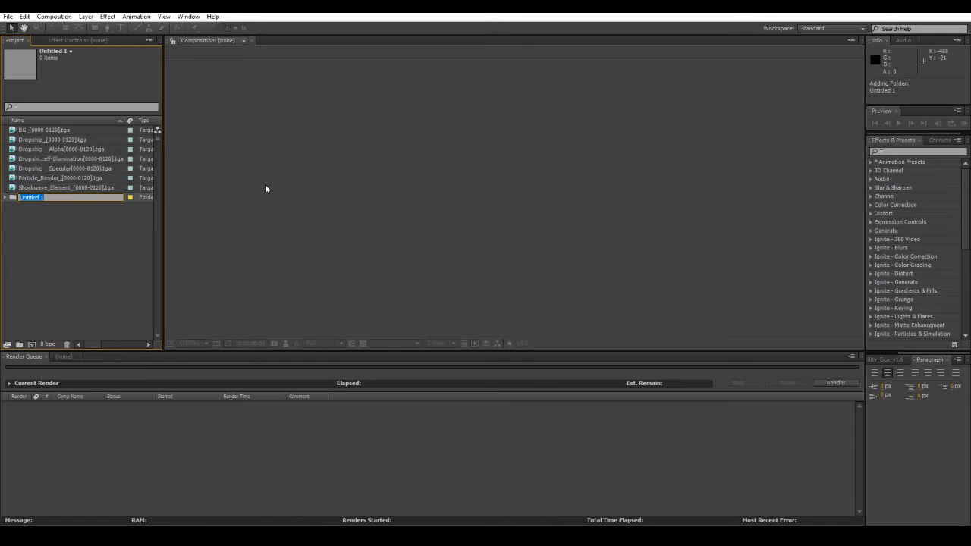
{"action": "type", "text": "Bg"}
{"action": "key", "text": "Return"}
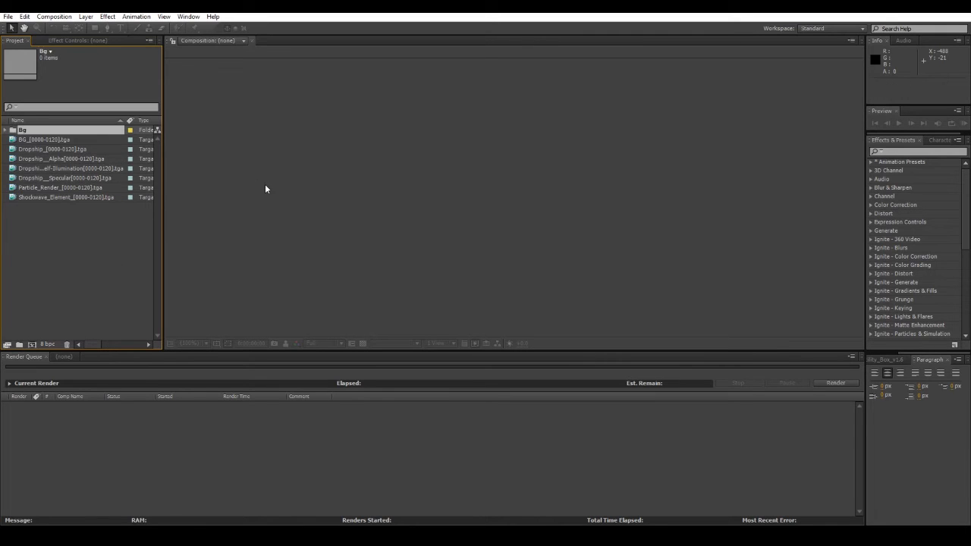
{"action": "left_click_drag", "start_coordinate": [34, 140], "coordinate": [23, 131]}
Create a project folder named Dropship and move the four dropship sequences into it.
{"action": "left_click", "coordinate": [19, 344]}
{"action": "type", "text": "Dropship"}
{"action": "key", "text": "Return"}
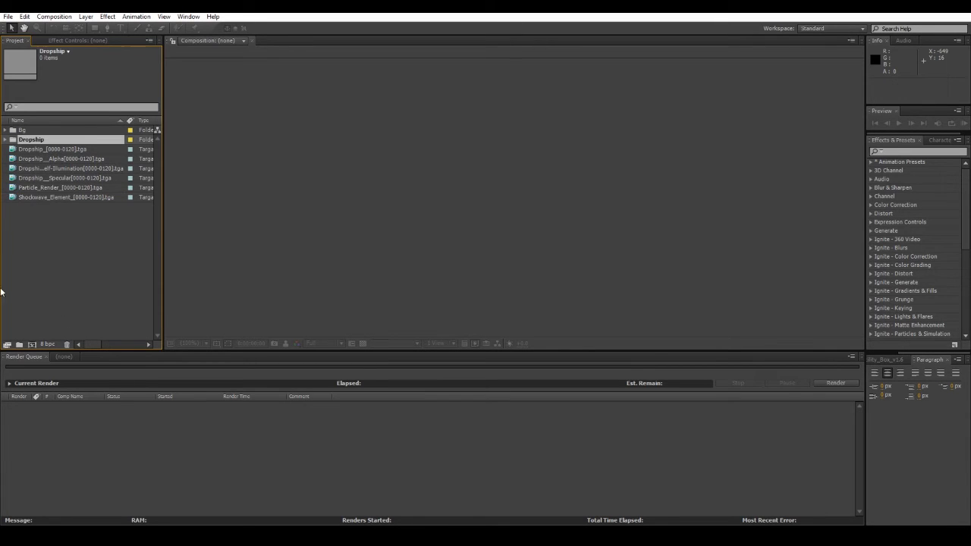
{"action": "left_click", "coordinate": [20, 150]}
{"action": "left_click", "coordinate": [29, 179], "text": "shift"}
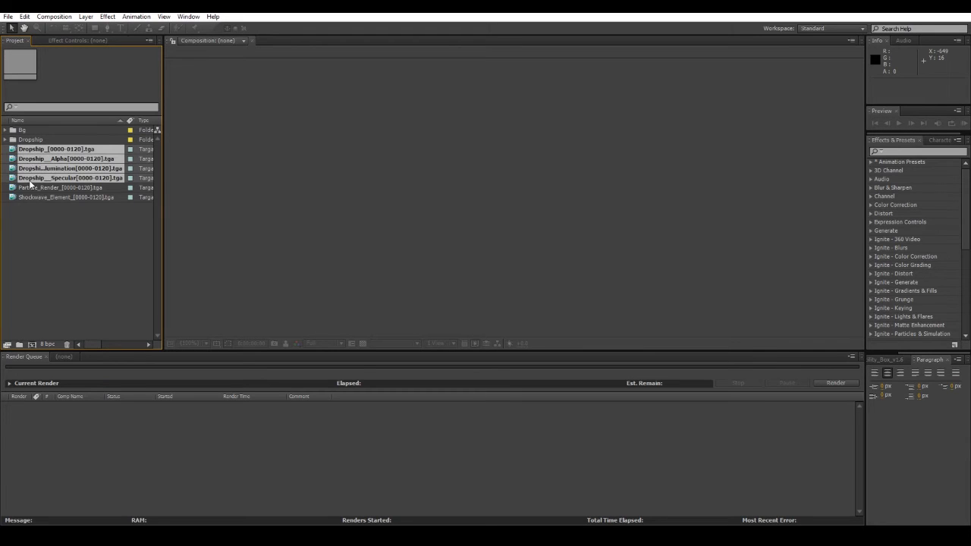
{"action": "left_click_drag", "start_coordinate": [29, 160], "coordinate": [34, 141]}
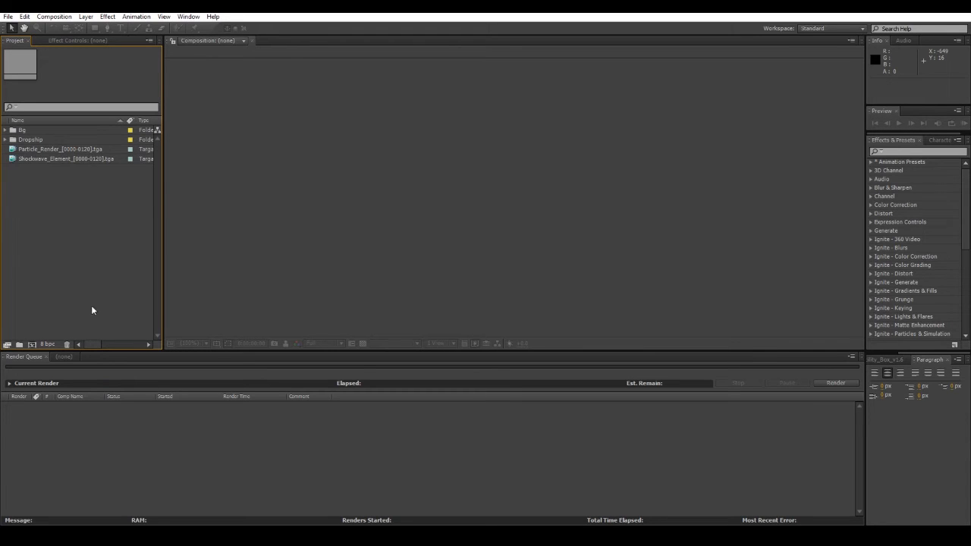
Create a project folder named Particle_Element and move the Particle_Render sequence into it.
{"action": "left_click", "coordinate": [24, 346]}
{"action": "type", "text": "Particle_Element"}
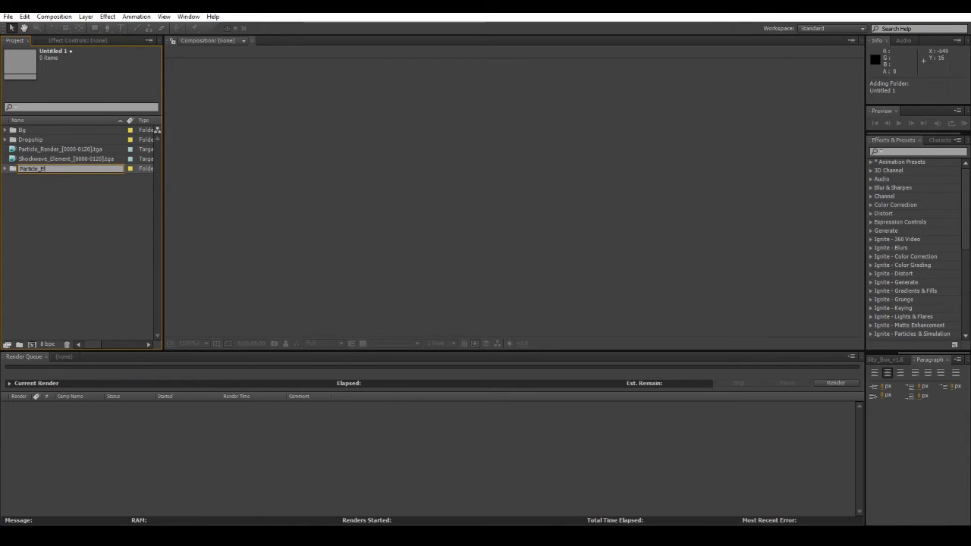
{"action": "key", "text": "Return"}
{"action": "left_click_drag", "start_coordinate": [34, 160], "coordinate": [33, 152]}
Create a project folder named Shockwave_Element and move the shockwave sequence into it.
{"action": "right_click", "coordinate": [48, 228]}
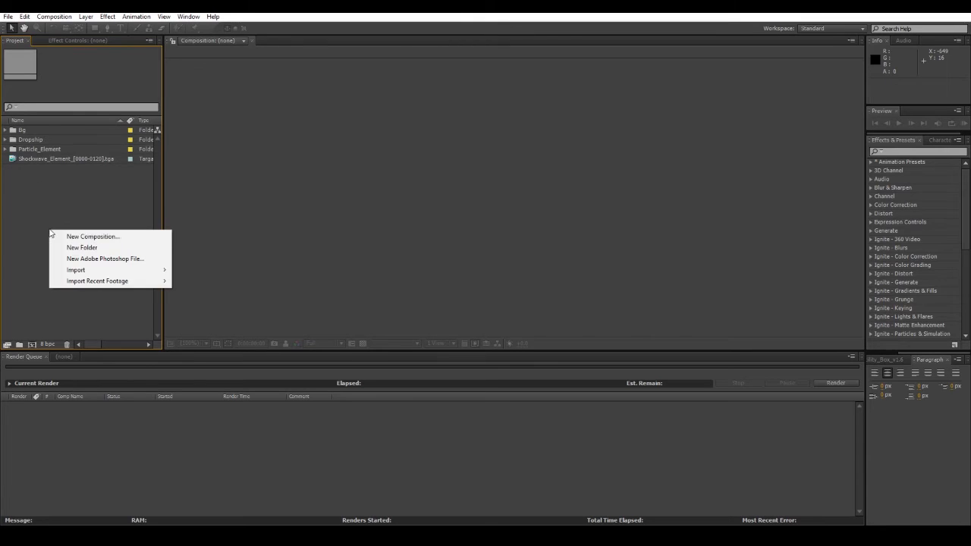
{"action": "left_click", "coordinate": [85, 247]}
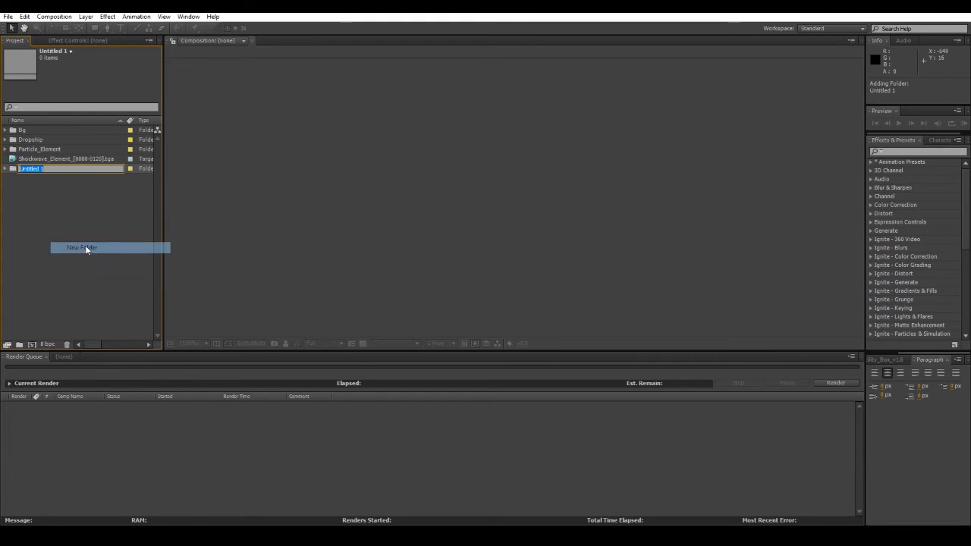
{"action": "type", "text": "Shockwav"}
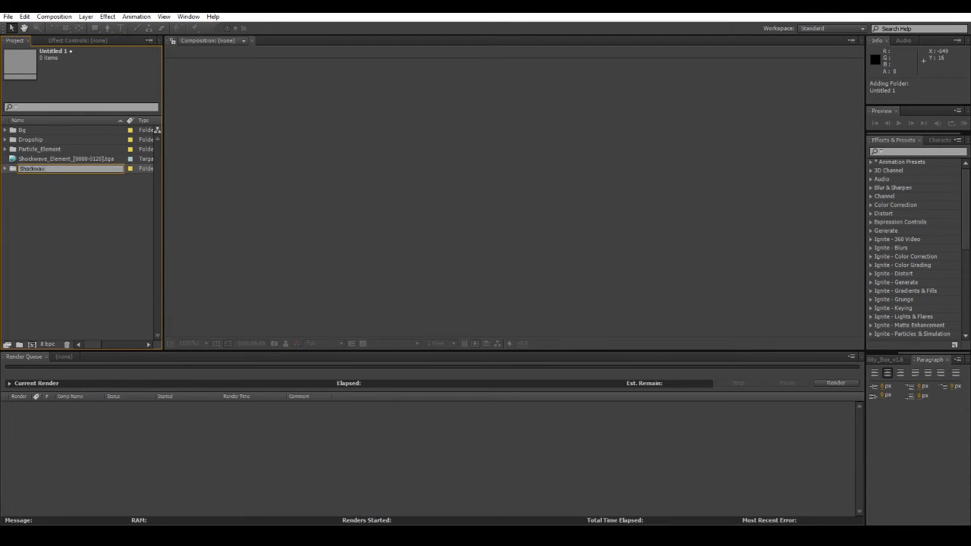
{"action": "type", "text": "e_Element"}
{"action": "key", "text": "Return"}
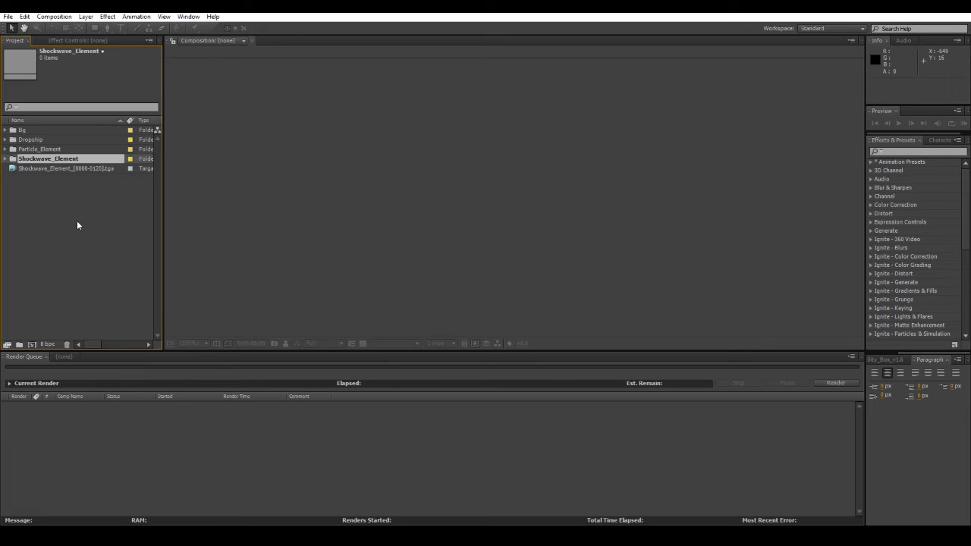
{"action": "left_click_drag", "start_coordinate": [82, 170], "coordinate": [78, 158]}
Expand all four project folders to show their sequences and select the main Dropship_ sequence.
{"action": "left_click_drag", "start_coordinate": [76, 204], "coordinate": [6, 132]}
{"action": "left_click", "coordinate": [6, 131]}
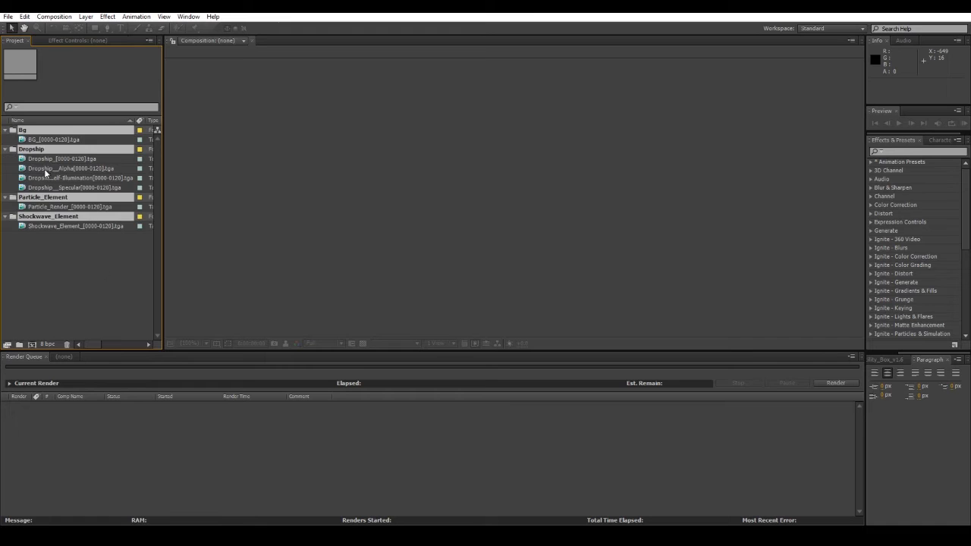
{"action": "left_click", "coordinate": [88, 297]}
{"action": "left_click", "coordinate": [86, 225]}
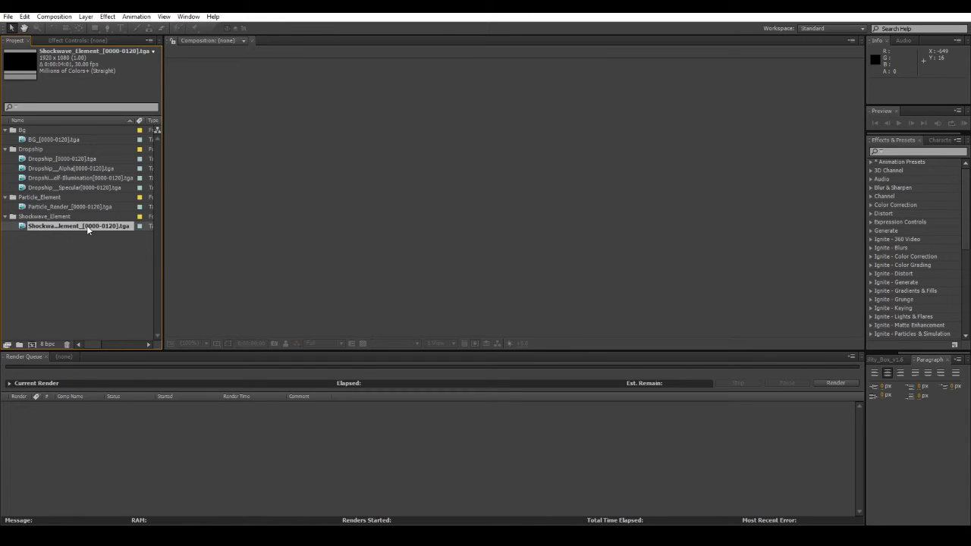
{"action": "left_click", "coordinate": [50, 157]}
{"action": "right_click", "coordinate": [50, 157]}
{"action": "left_click", "coordinate": [25, 163]}
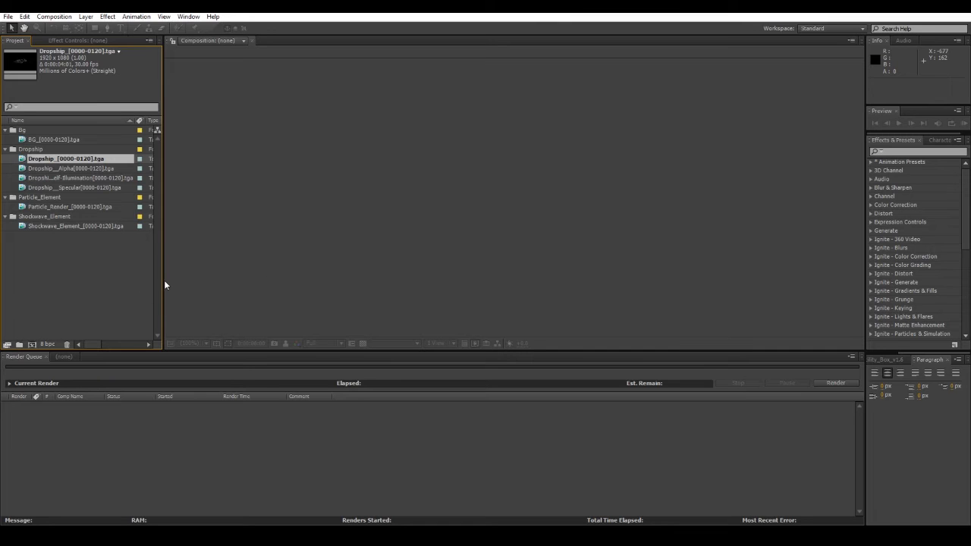
Set the project's color depth to 32 bits per channel (float) with a linearized sRGB IEC61966-2.1 working space.
{"action": "left_click", "coordinate": [50, 343]}
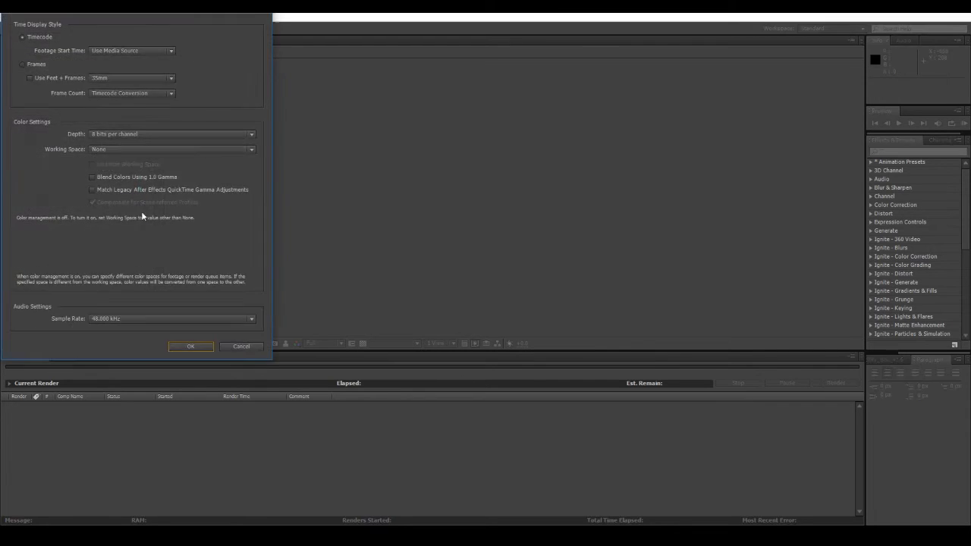
{"action": "left_click", "coordinate": [111, 133]}
{"action": "left_click", "coordinate": [118, 169]}
{"action": "left_click", "coordinate": [115, 149]}
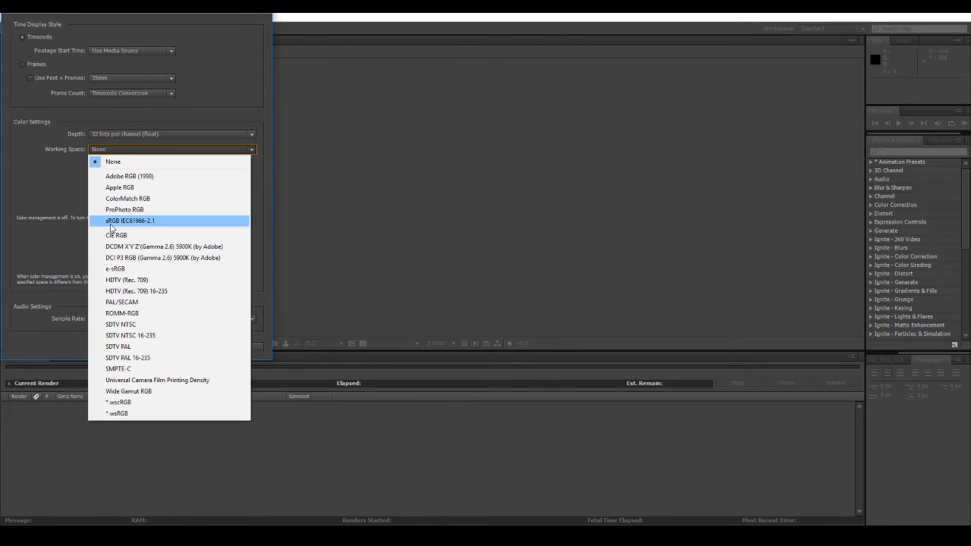
{"action": "left_click", "coordinate": [160, 223]}
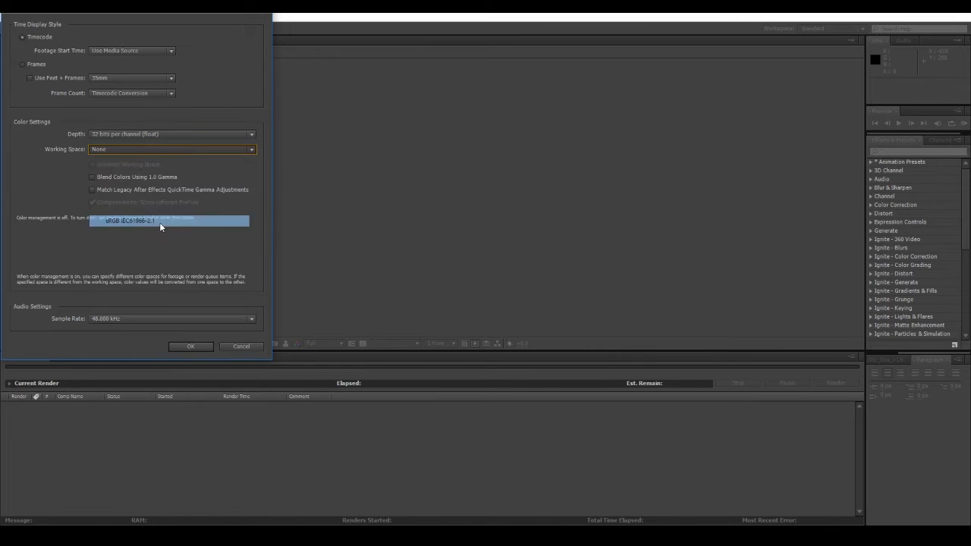
{"action": "left_click", "coordinate": [92, 164]}
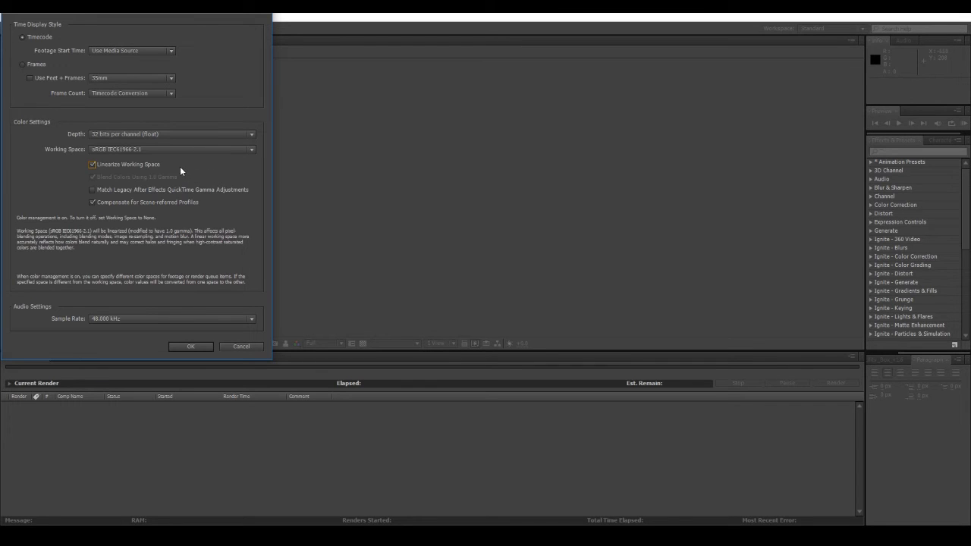
{"action": "left_click", "coordinate": [206, 346]}
{"action": "left_click", "coordinate": [71, 279]}
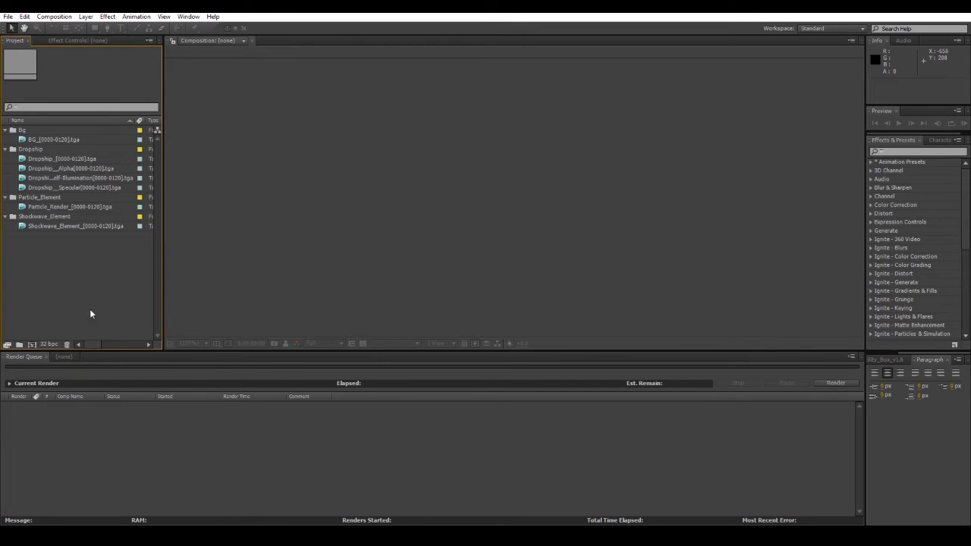
Create a composition named Main_Comp, 1920 × 1080 px, with a duration of 0:00:05:00.
{"action": "left_click", "coordinate": [33, 345]}
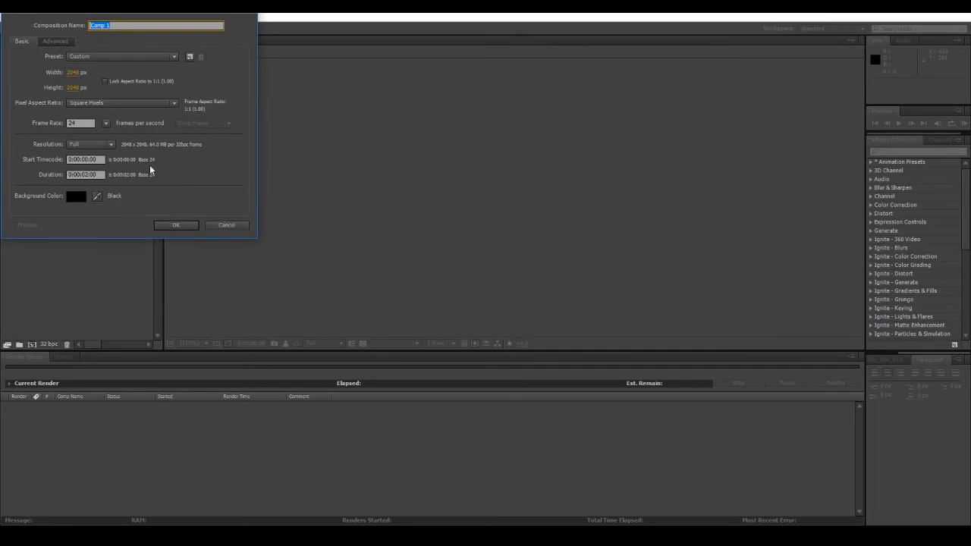
{"action": "left_click", "coordinate": [86, 174]}
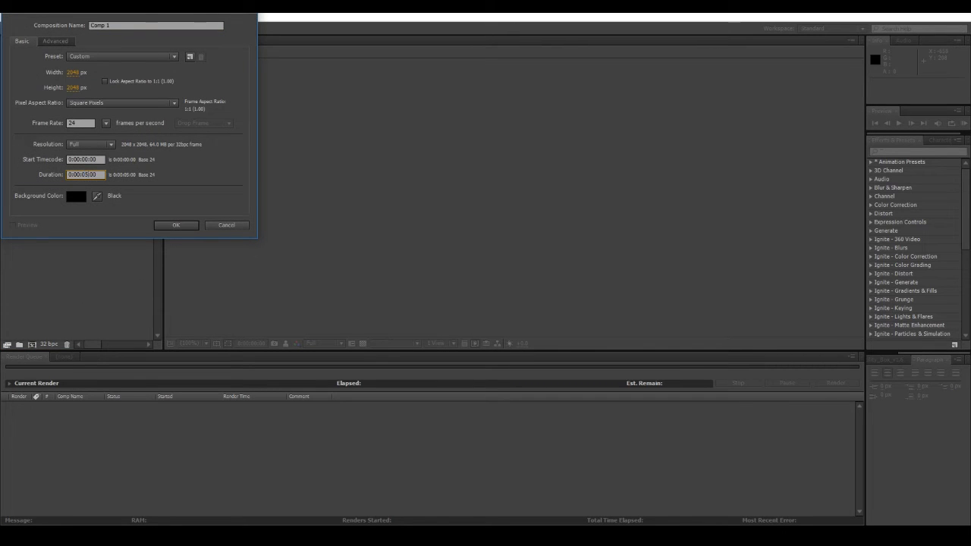
{"action": "key", "text": "Tab"}
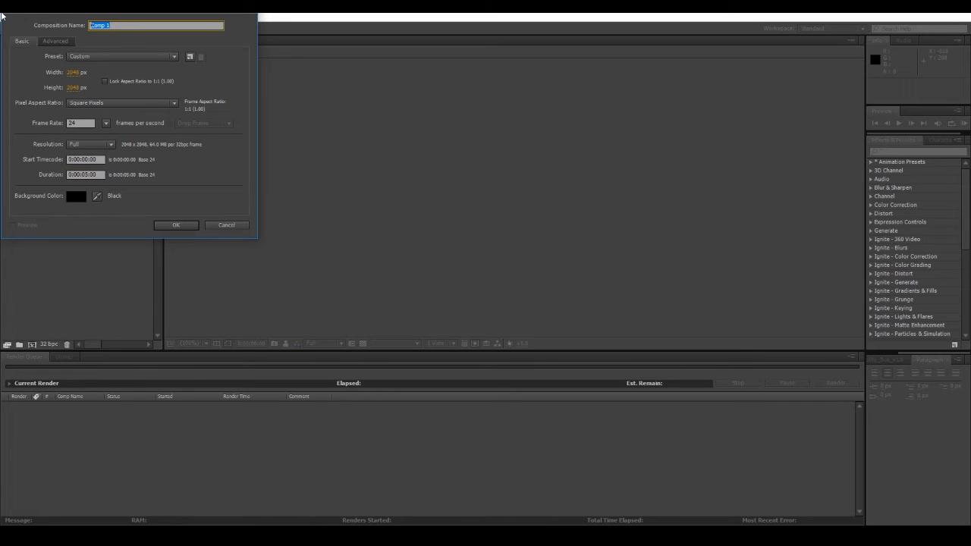
{"action": "type", "text": "Main_Co"}
{"action": "left_click", "coordinate": [73, 72]}
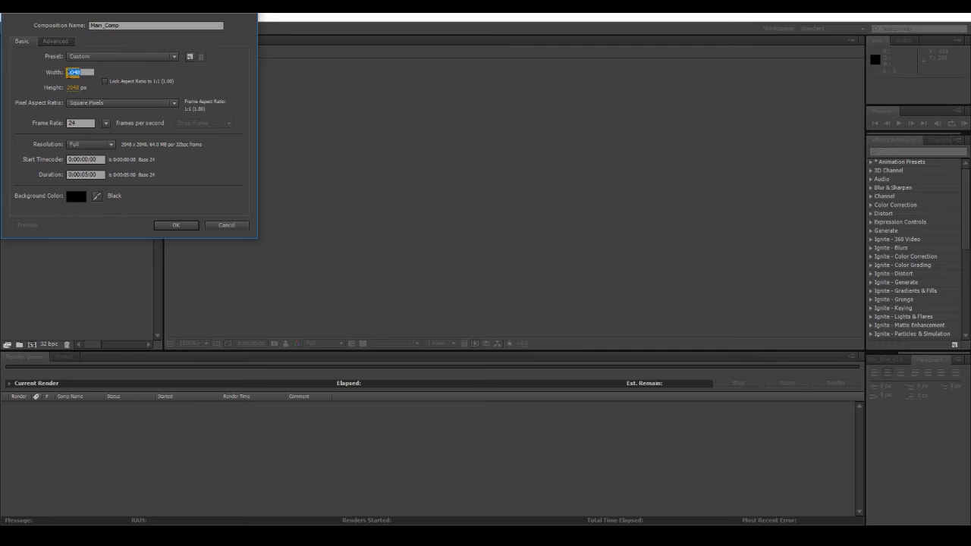
{"action": "type", "text": "1920"}
{"action": "key", "text": "Tab"}
{"action": "type", "text": "1080"}
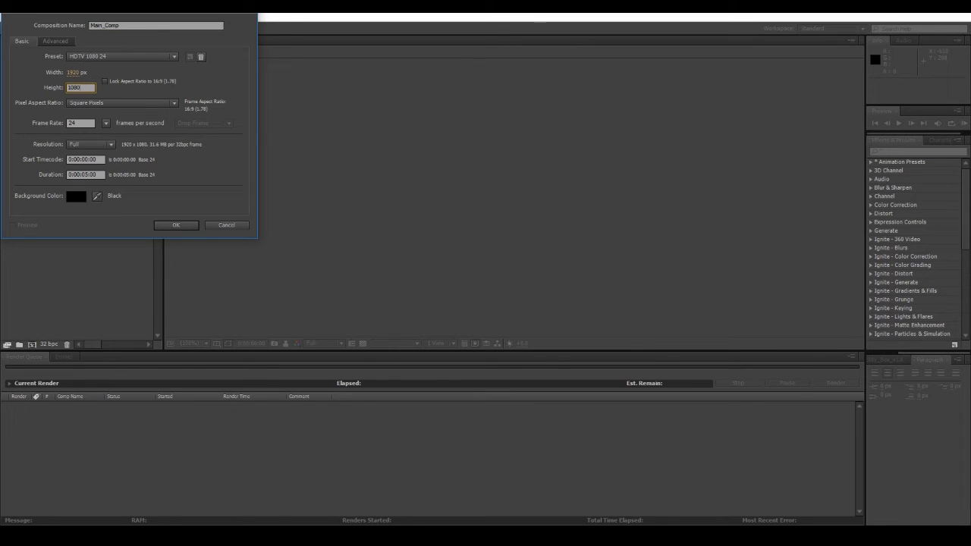
{"action": "key", "text": "Return"}
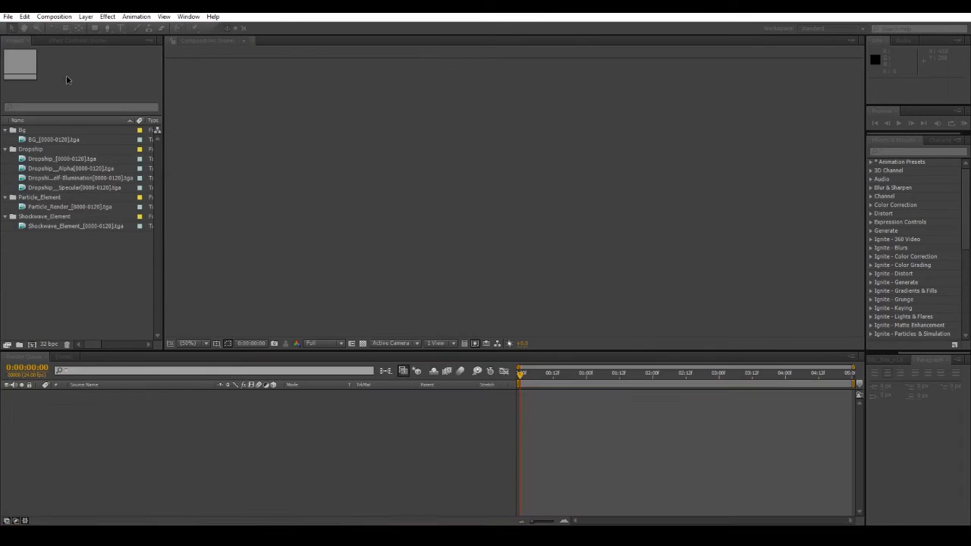
{"action": "left_click", "coordinate": [48, 270]}
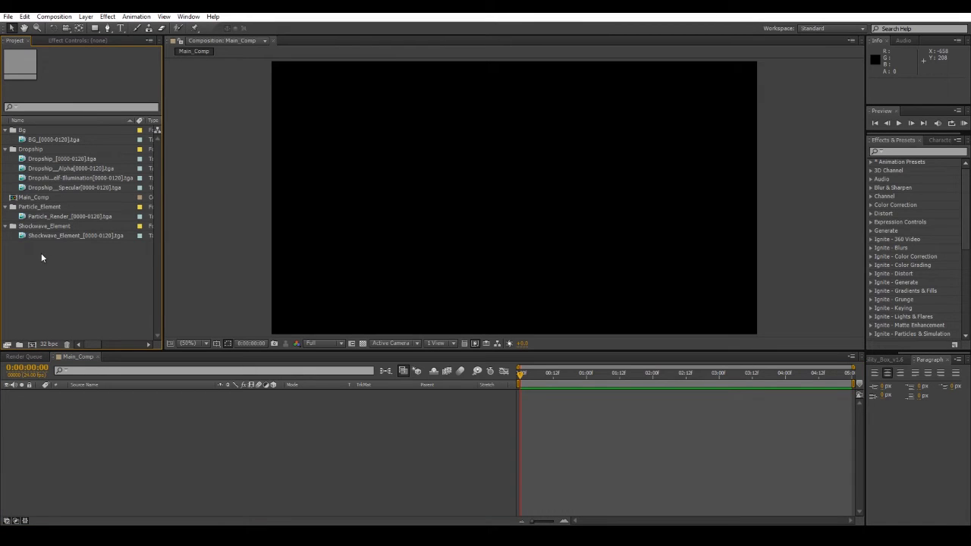
Add the main Dropship_ sequence to Main_Comp and set its assumed footage frame rate to 24 frames per second.
{"action": "left_click_drag", "start_coordinate": [53, 161], "coordinate": [182, 418]}
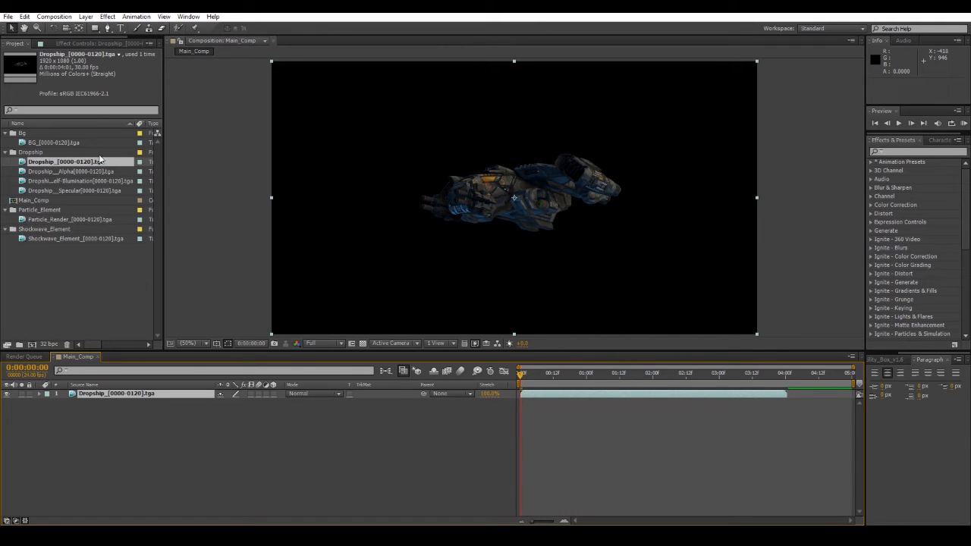
{"action": "right_click", "coordinate": [61, 163]}
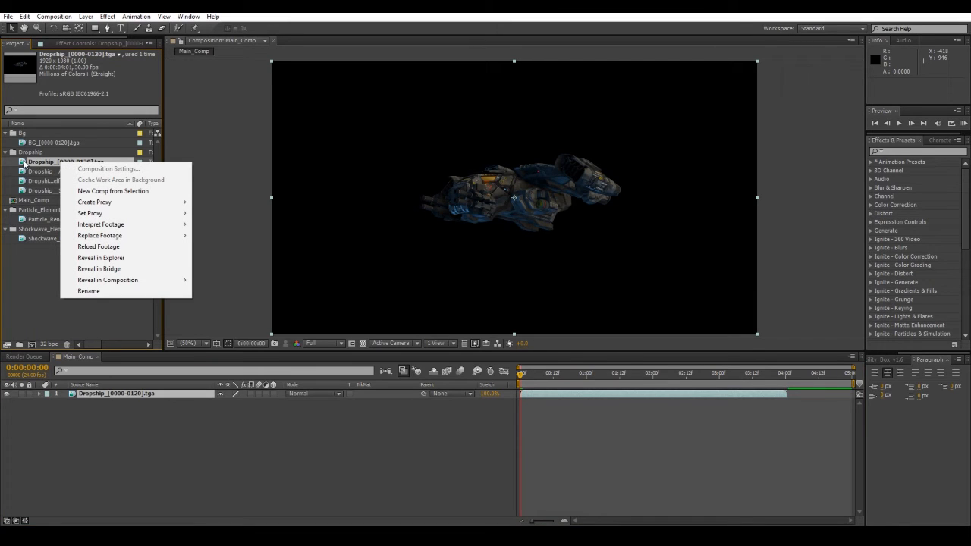
{"action": "mouse_move", "coordinate": [181, 224]}
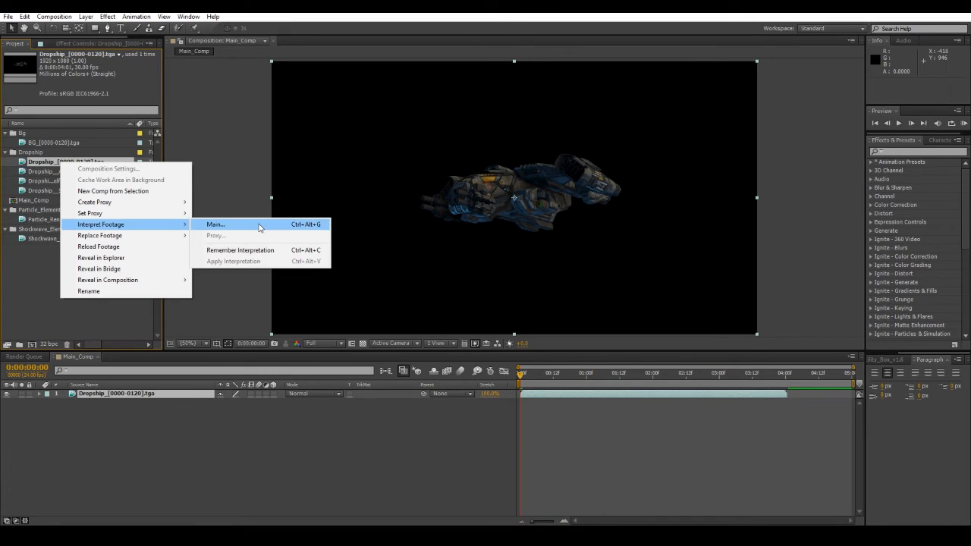
{"action": "left_click", "coordinate": [258, 226]}
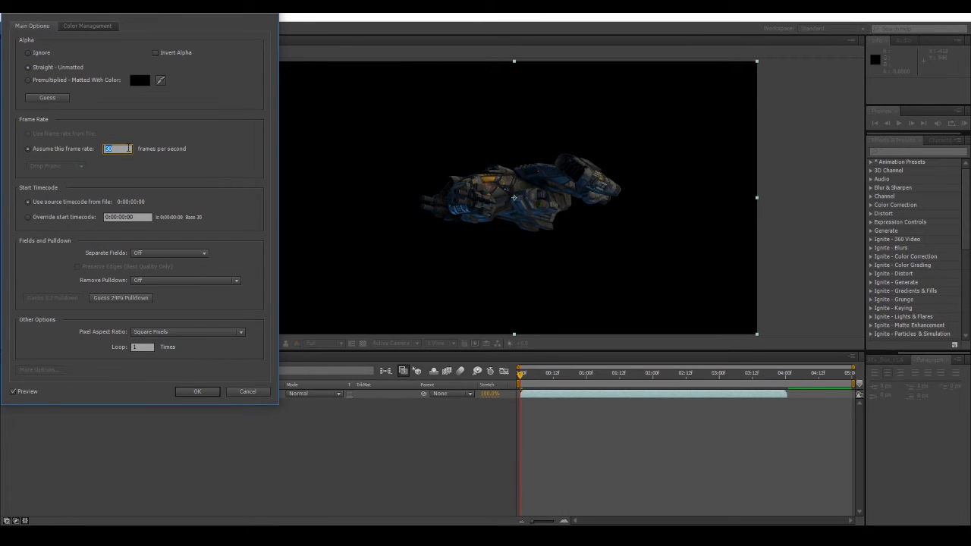
{"action": "type", "text": "24"}
{"action": "key", "text": "Return"}
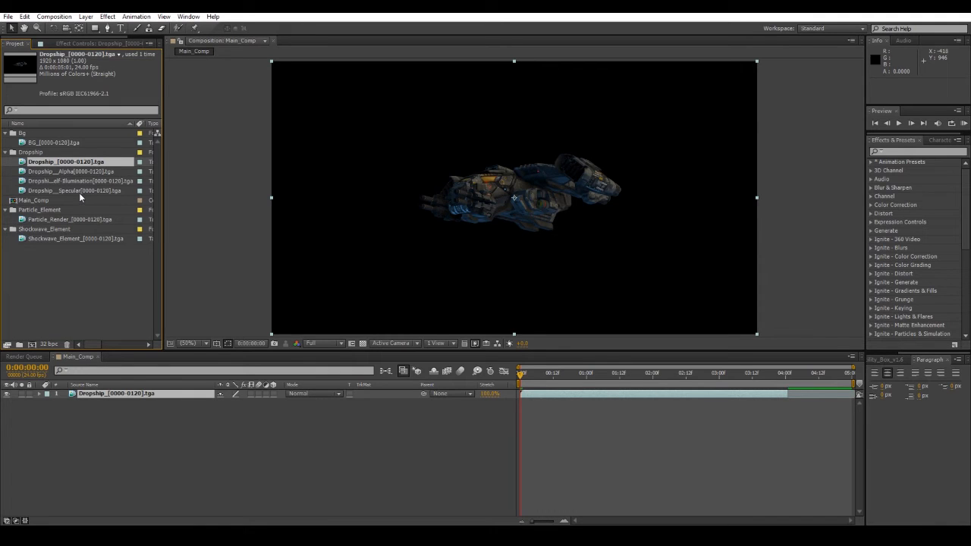
Copy the main Dropship_ sequence's footage interpretation, apply it to all other imported sequences, and check the Alpha and Self-Illumination frame rates.
{"action": "right_click", "coordinate": [54, 162]}
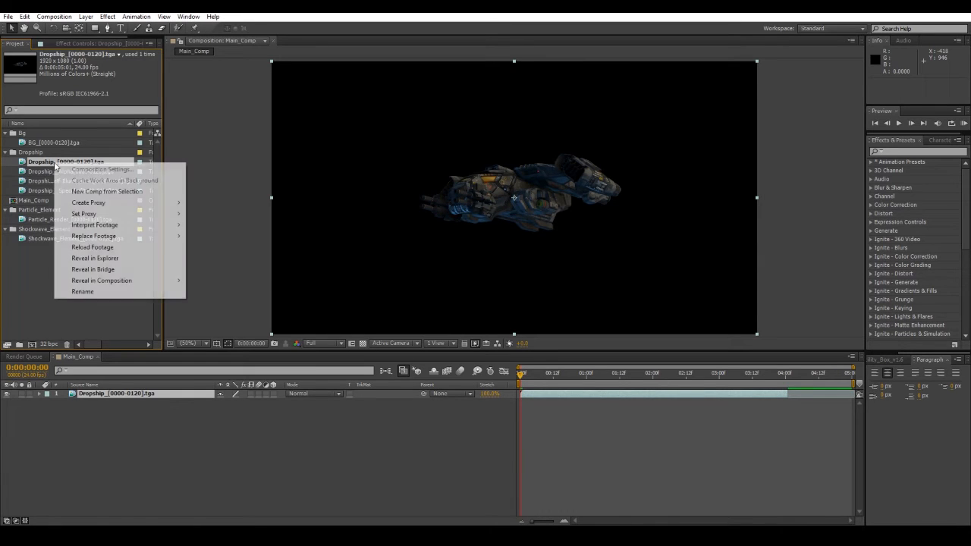
{"action": "mouse_move", "coordinate": [106, 226]}
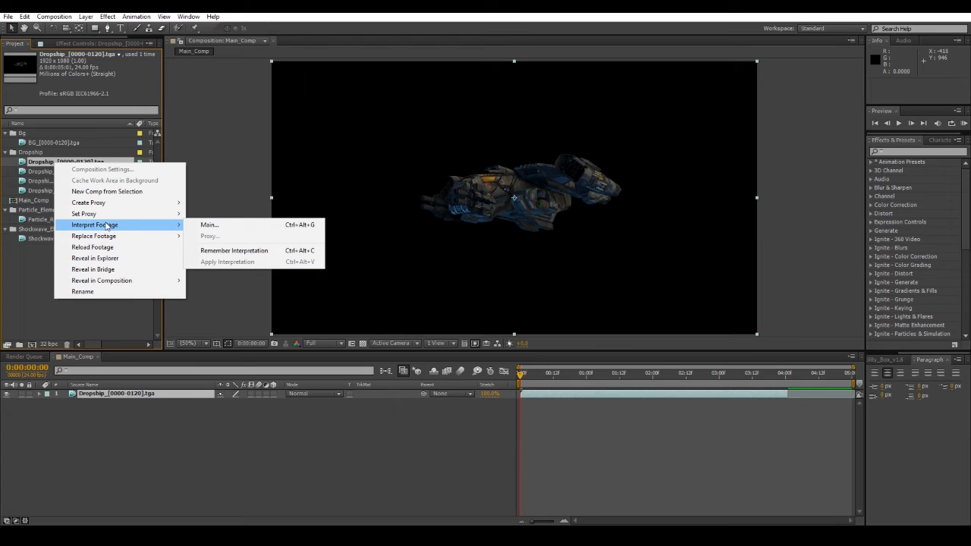
{"action": "left_click", "coordinate": [242, 251]}
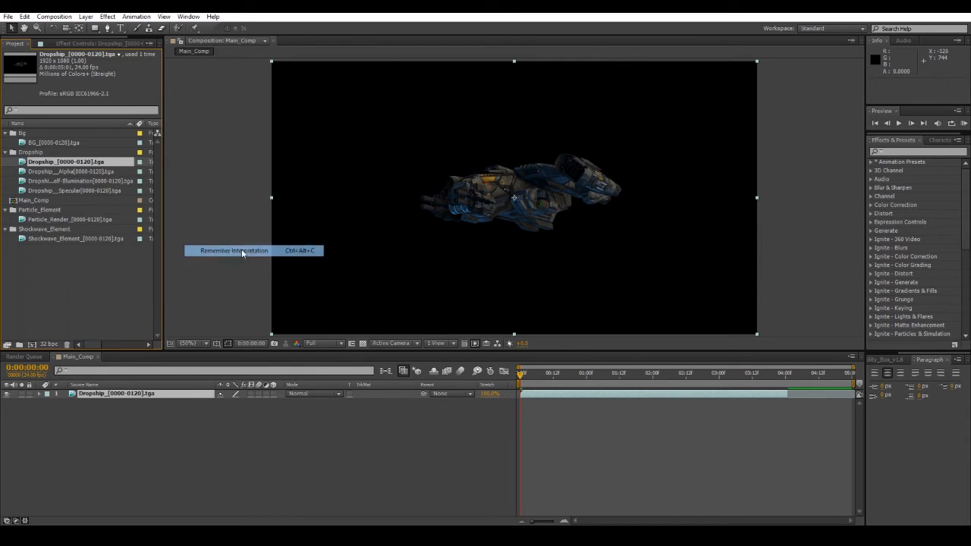
{"action": "left_click", "coordinate": [97, 171]}
{"action": "left_click", "coordinate": [96, 191], "text": "shift"}
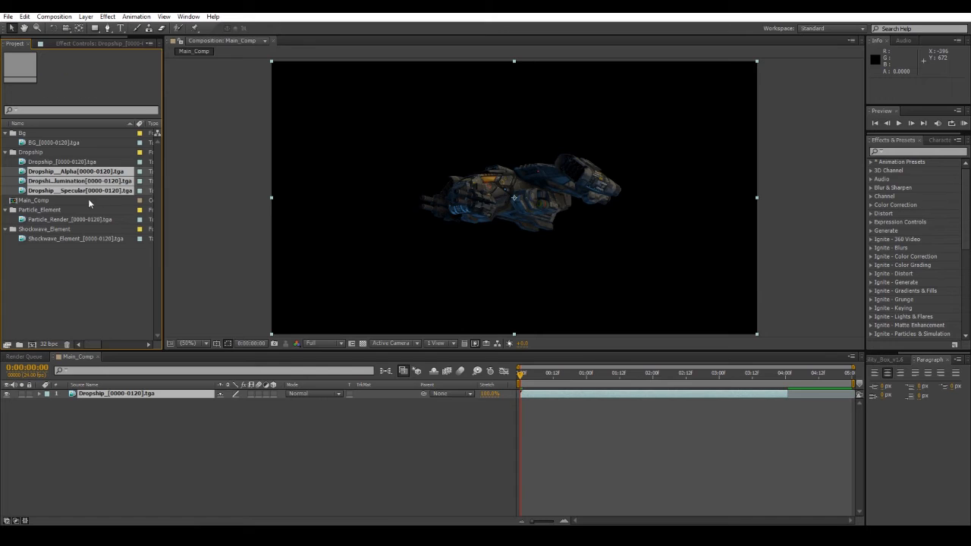
{"action": "left_click", "coordinate": [73, 220], "text": "ctrl"}
{"action": "left_click", "coordinate": [68, 239], "text": "ctrl"}
{"action": "left_click", "coordinate": [70, 143], "text": "ctrl"}
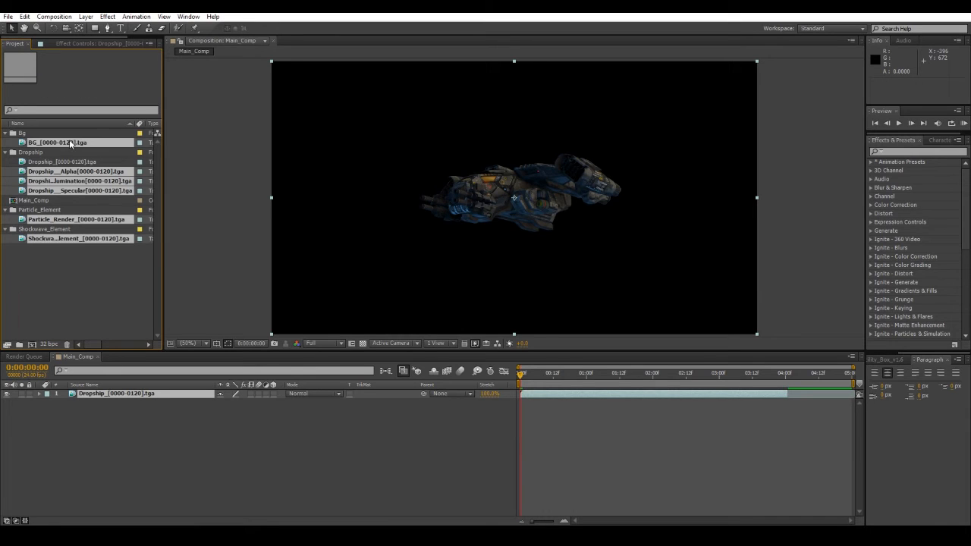
{"action": "left_click", "coordinate": [89, 279]}
{"action": "left_click", "coordinate": [80, 173]}
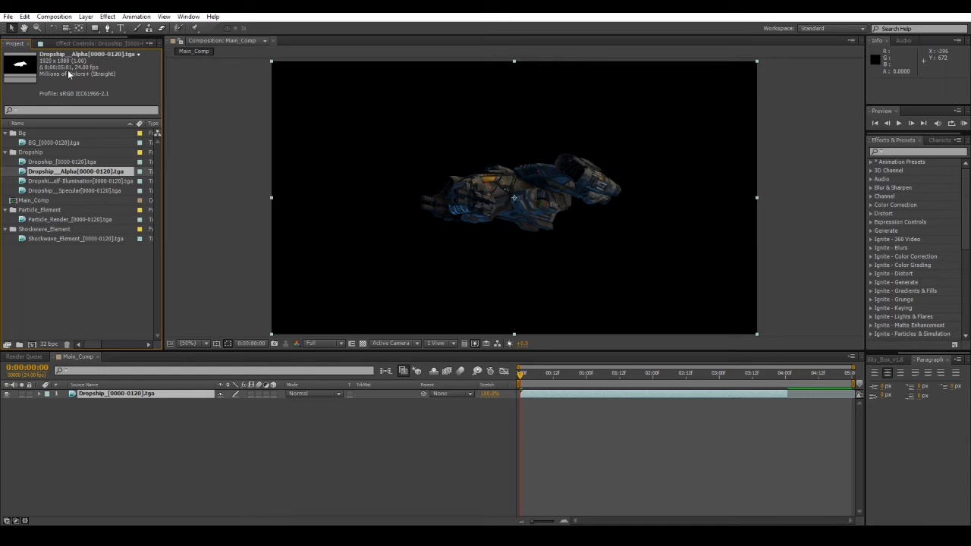
{"action": "left_click", "coordinate": [76, 181]}
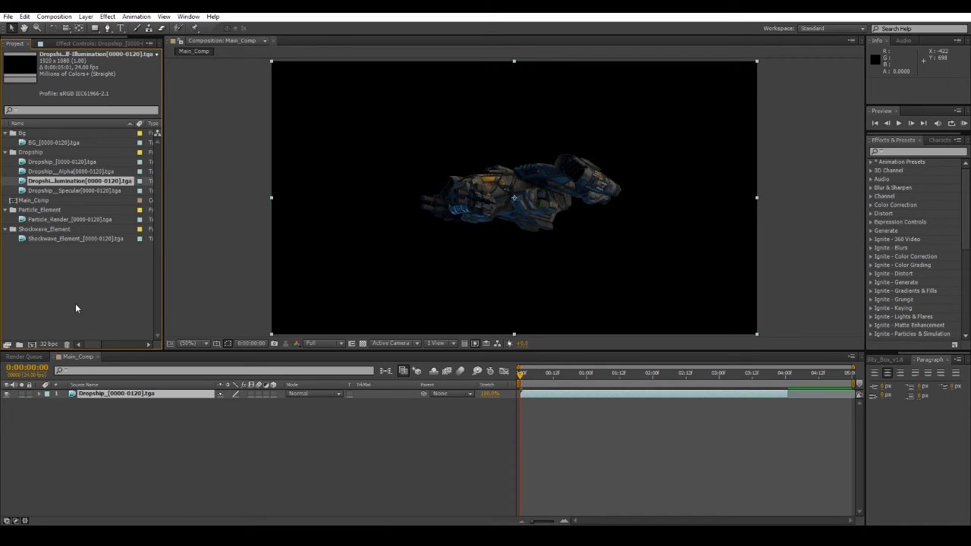
Extend the Dropship_ layer's out point to the end of Main_Comp.
{"action": "left_click_drag", "start_coordinate": [789, 392], "coordinate": [853, 393]}
{"action": "left_click_drag", "start_coordinate": [544, 373], "coordinate": [478, 388]}
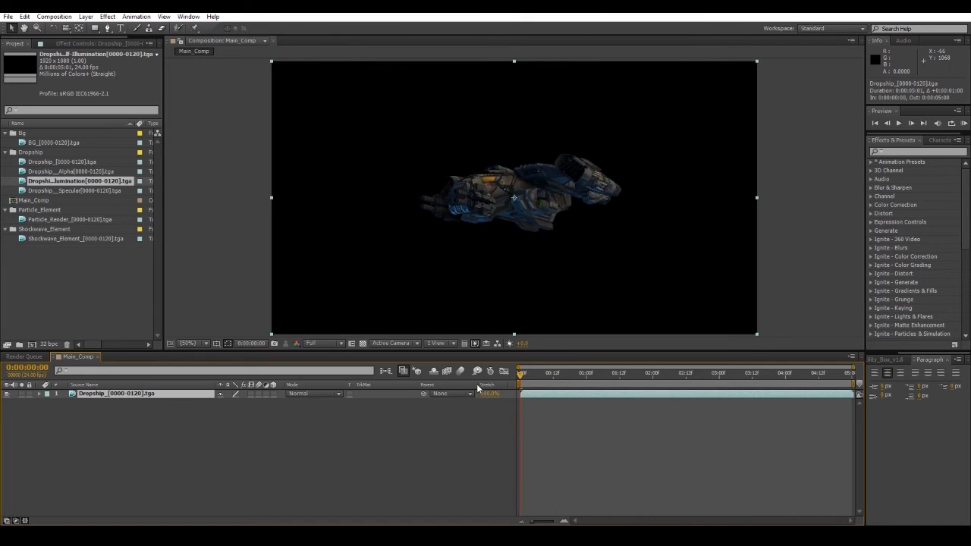
{"action": "left_click", "coordinate": [353, 446]}
{"action": "left_click", "coordinate": [89, 309]}
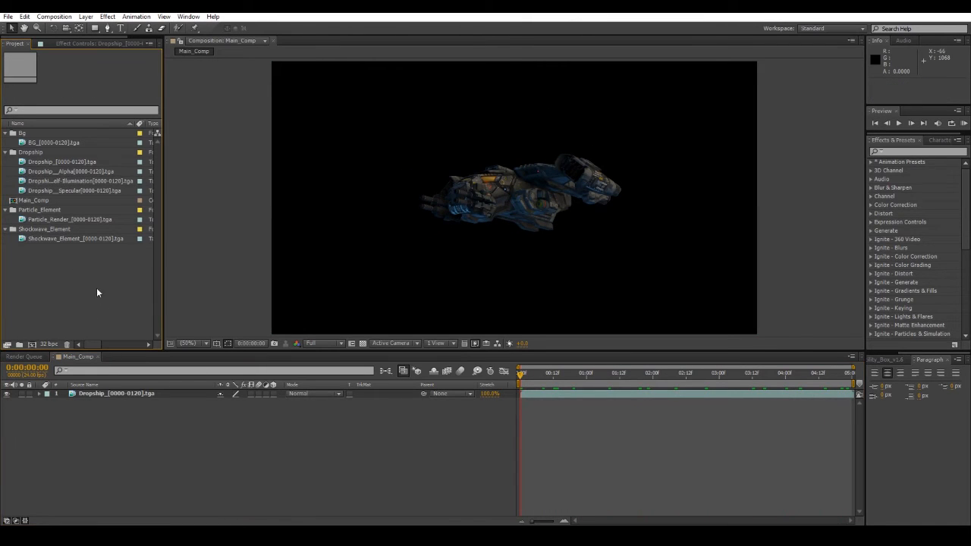
Place the Dropship__Alpha sequence above the Dropship_ layer and use it as that layer's alpha matte.
{"action": "left_click_drag", "start_coordinate": [75, 172], "coordinate": [105, 393]}
{"action": "left_click", "coordinate": [365, 401]}
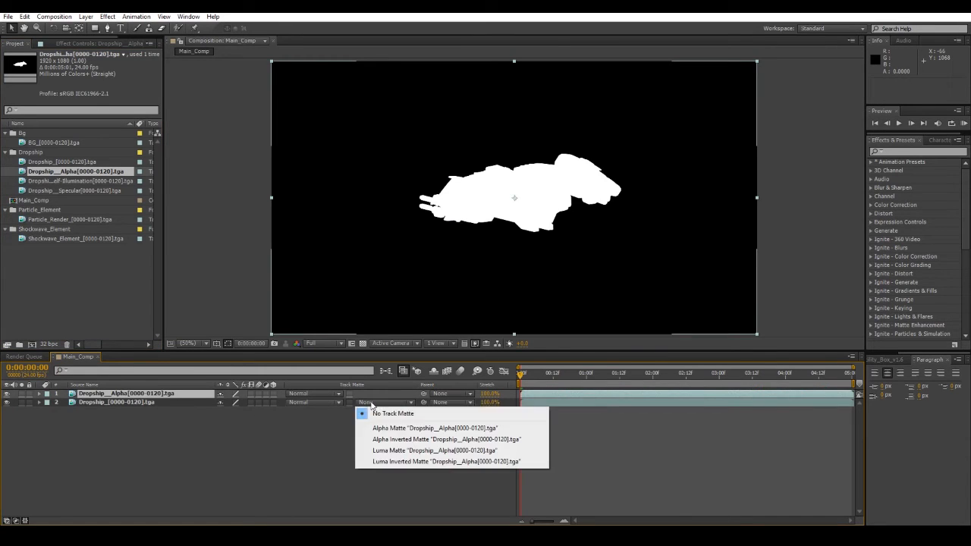
{"action": "left_click", "coordinate": [386, 433]}
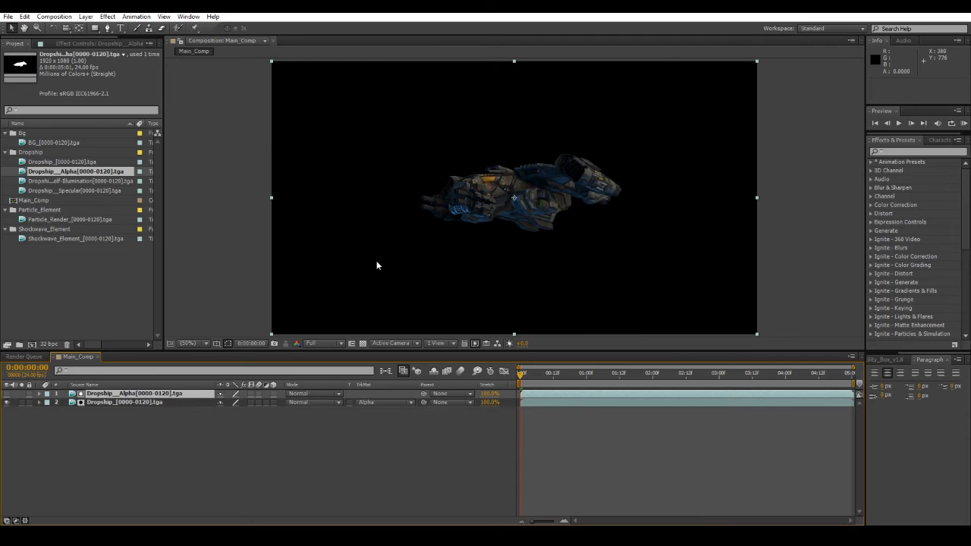
Apply Fast Blur to the Dropship__Alpha layer with a blurriness of 1 and Repeat Edge Pixels enabled.
{"action": "left_click", "coordinate": [104, 47]}
{"action": "left_click", "coordinate": [929, 152]}
{"action": "type", "text": "f"}
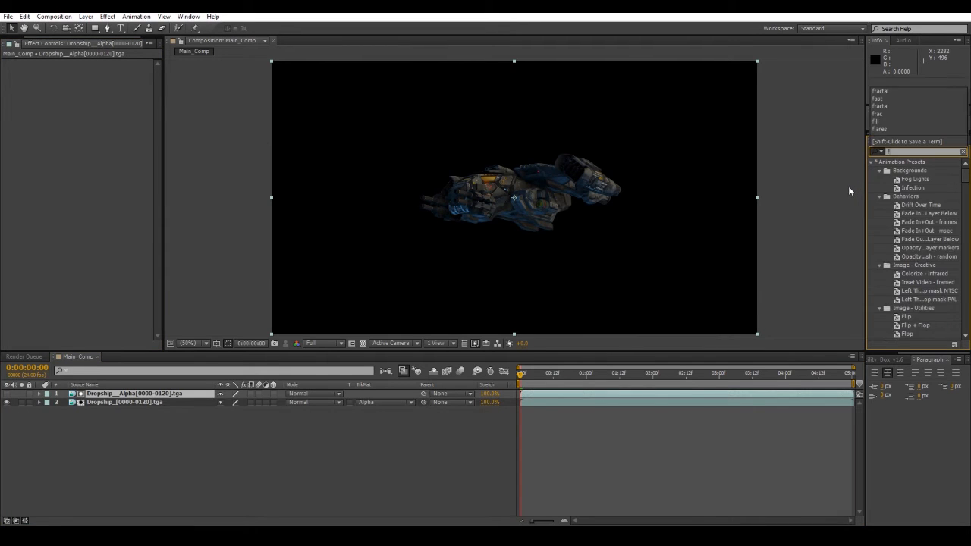
{"action": "type", "text": "ast"}
{"action": "left_click_drag", "start_coordinate": [904, 239], "coordinate": [95, 90]}
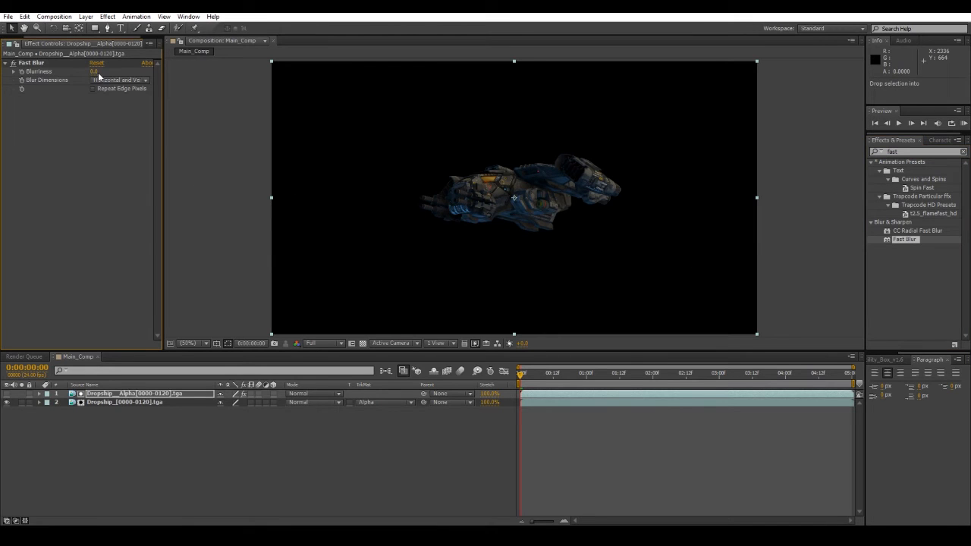
{"action": "left_click", "coordinate": [99, 72]}
{"action": "type", "text": "1"}
{"action": "key", "text": "Return"}
{"action": "left_click", "coordinate": [94, 88]}
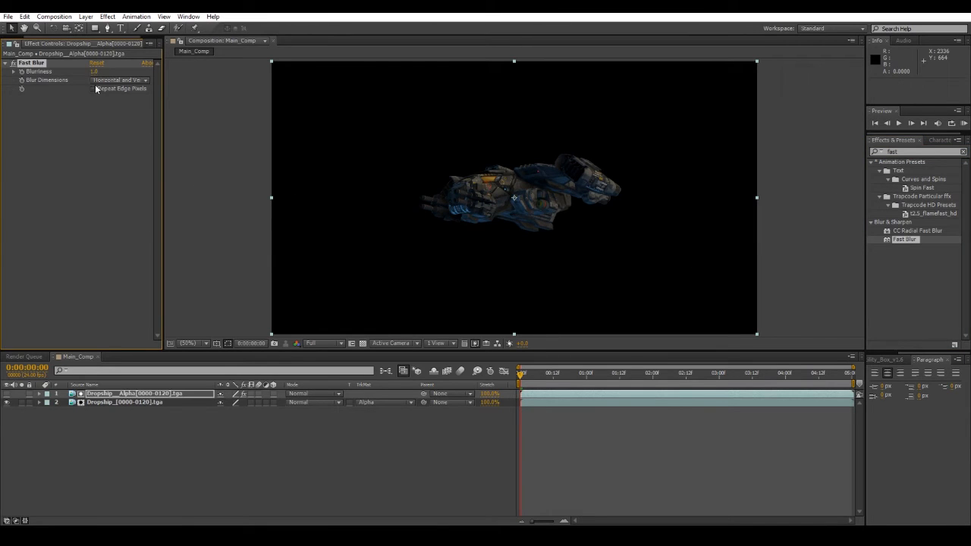
Add the Dropship__Specular sequence as the top layer of Main_Comp and set its blending mode to Add.
{"action": "left_click", "coordinate": [11, 37]}
{"action": "left_click", "coordinate": [13, 43]}
{"action": "left_click", "coordinate": [47, 250]}
{"action": "left_click", "coordinate": [67, 191]}
{"action": "left_click_drag", "start_coordinate": [161, 360], "coordinate": [153, 391]}
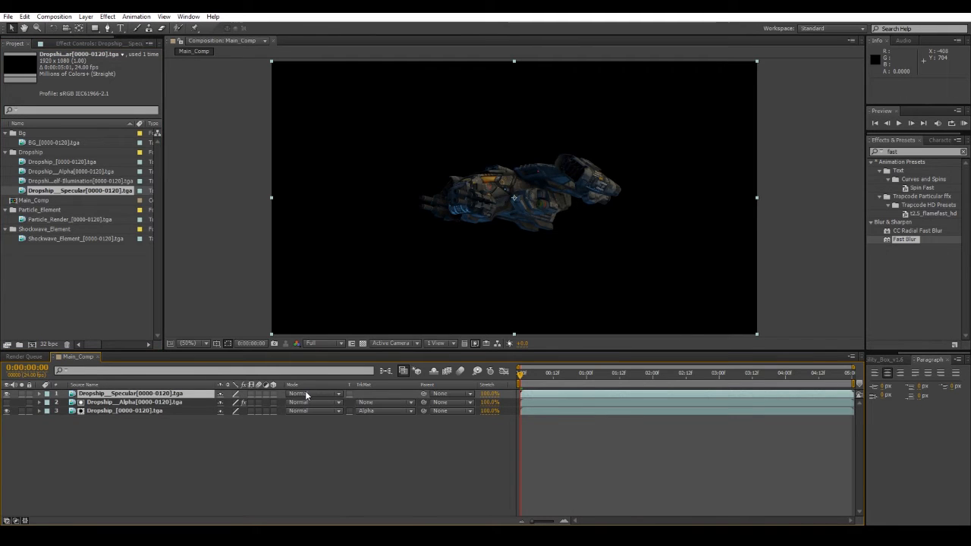
{"action": "left_click", "coordinate": [305, 394]}
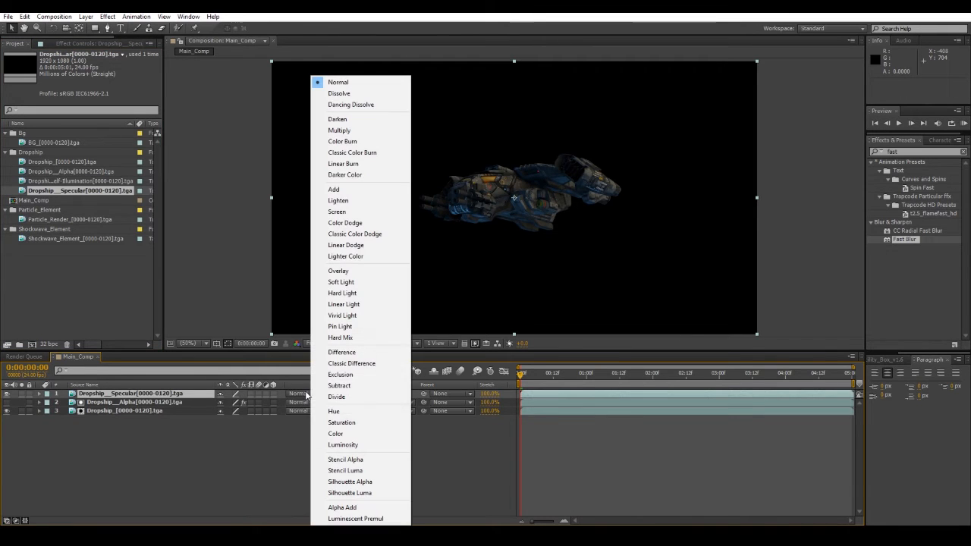
{"action": "left_click", "coordinate": [372, 189]}
Apply Fast Blur to the Dropship__Specular layer with a blurriness of 2 and Repeat Edge Pixels enabled.
{"action": "left_click", "coordinate": [925, 150]}
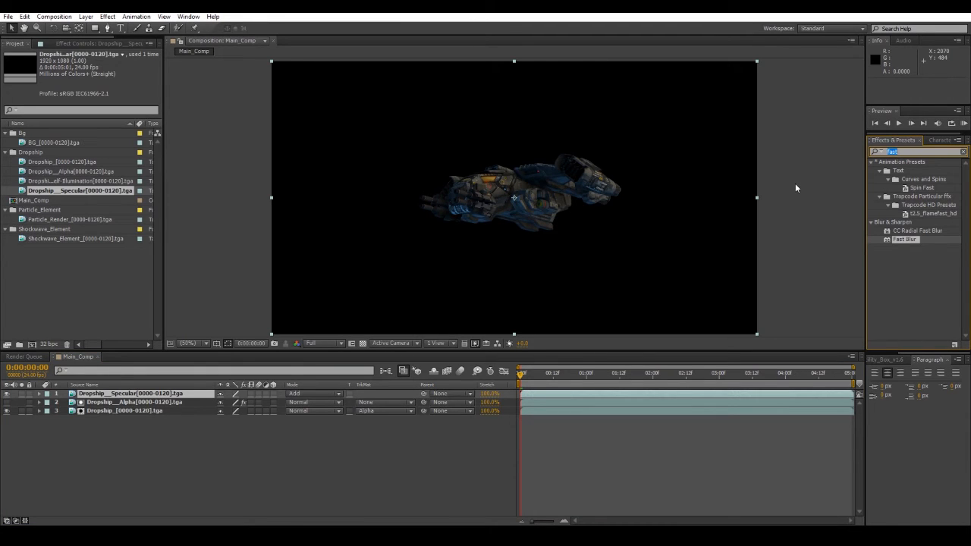
{"action": "left_click_drag", "start_coordinate": [915, 238], "coordinate": [133, 395]}
{"action": "left_click", "coordinate": [94, 88]}
{"action": "left_click", "coordinate": [96, 71]}
{"action": "type", "text": "2"}
{"action": "key", "text": "Return"}
Duplicate the Dropship__Specular layer and set the top copy's Fast Blur blurriness to 4.
{"action": "left_click", "coordinate": [153, 393]}
{"action": "key", "text": "ctrl+d"}
{"action": "left_click", "coordinate": [94, 71]}
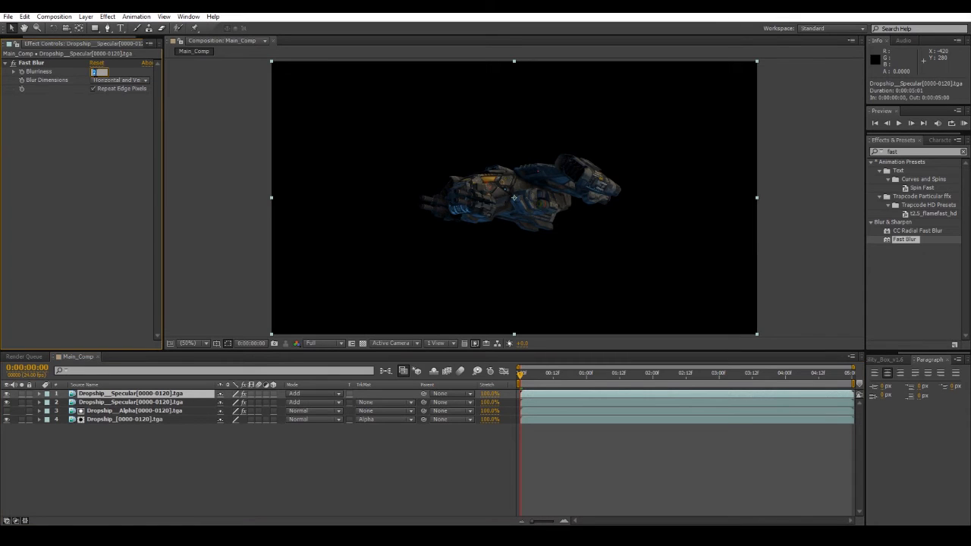
{"action": "type", "text": "4"}
{"action": "key", "text": "Return"}
Duplicate the top Dropship__Specular layer again and set the new copy's Fast Blur blurriness to 8.
{"action": "left_click", "coordinate": [166, 393]}
{"action": "key", "text": "ctrl+d"}
{"action": "left_click", "coordinate": [95, 72]}
{"action": "type", "text": "8"}
{"action": "key", "text": "Return"}
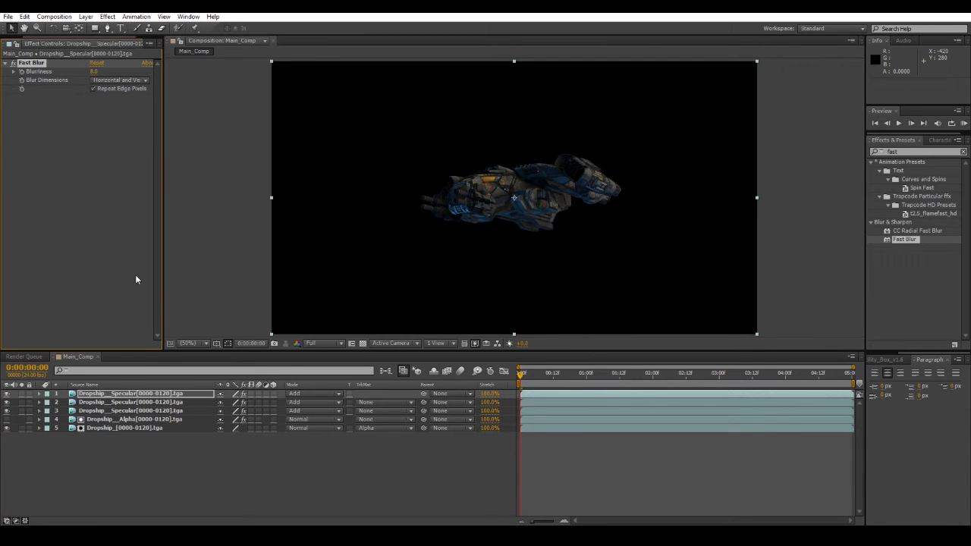
Add another duplicate of the top Dropship__Specular layer with its Fast Blur blurriness set to 16.
{"action": "left_click", "coordinate": [126, 394]}
{"action": "key", "text": "ctrl+d"}
{"action": "left_click", "coordinate": [94, 71]}
{"action": "type", "text": "15"}
{"action": "key", "text": "Return"}
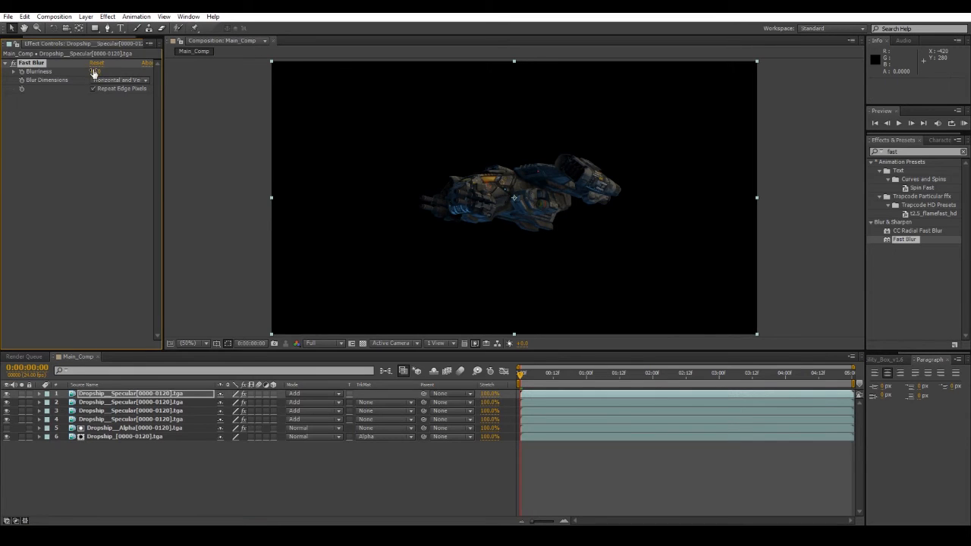
Create a fifth Dropship__Specular layer by duplicating the top one and set its Fast Blur blurriness to 32.
{"action": "left_click", "coordinate": [151, 396]}
{"action": "key", "text": "ctrl+d"}
{"action": "left_click", "coordinate": [97, 71]}
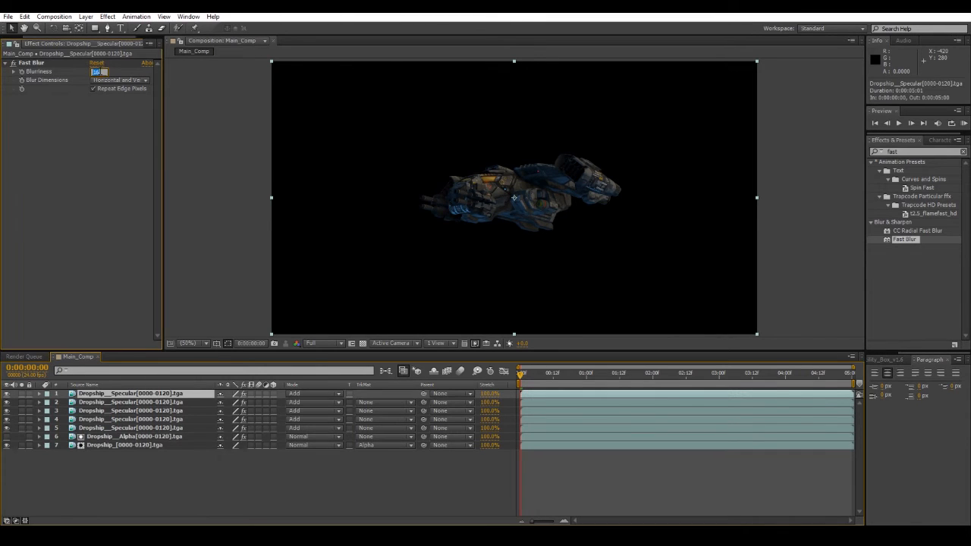
{"action": "type", "text": "32"}
{"action": "key", "text": "Return"}
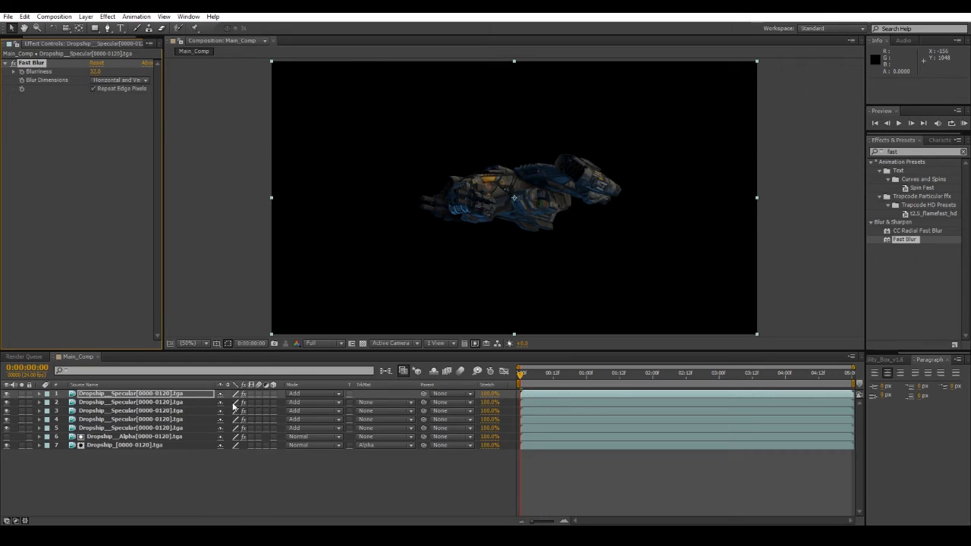
Pre-compose all five Dropship__Specular layers of Main_Comp into a new composition.
{"action": "left_click", "coordinate": [128, 428], "text": "shift"}
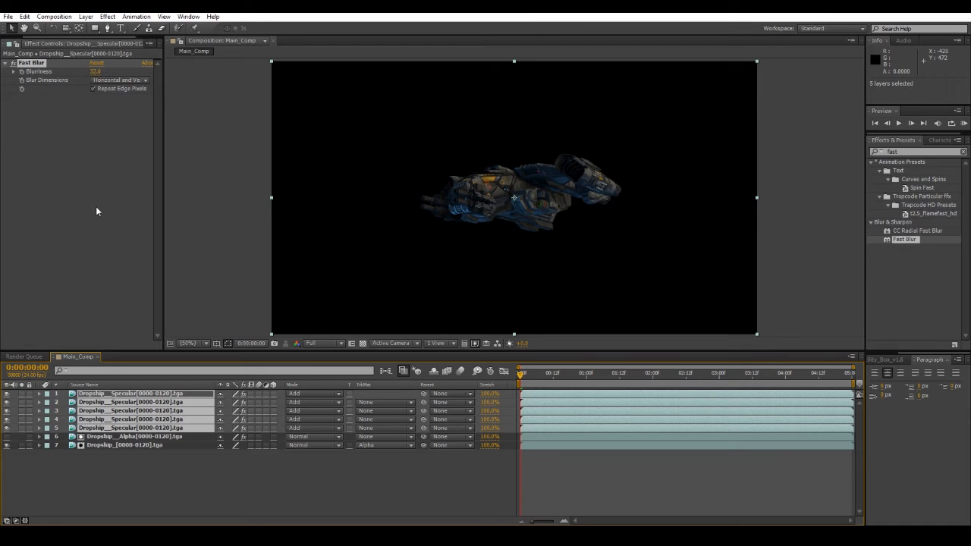
{"action": "key", "text": "ctrl+shift+c"}
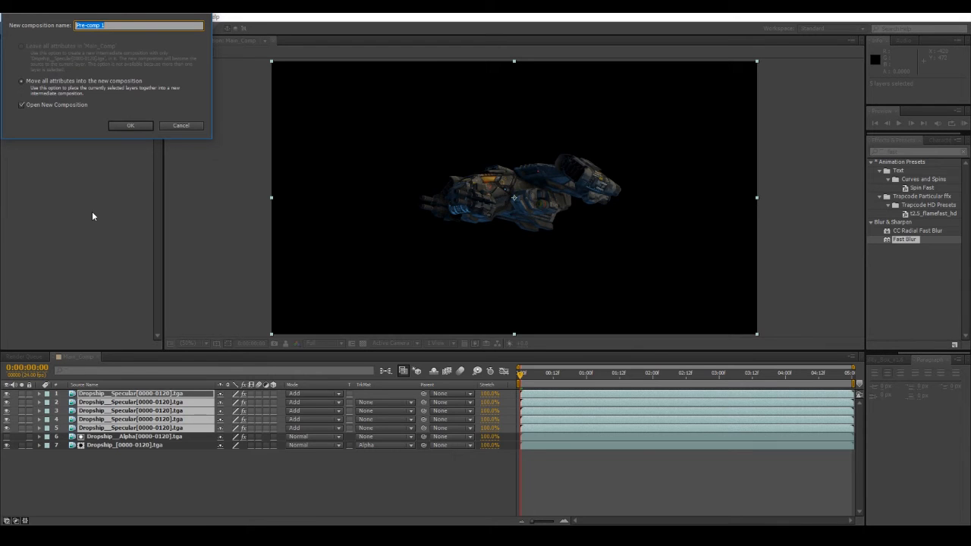
Move the selected specular layers into a new composition named Dropship_Spec and return to Main_Comp.
{"action": "type", "text": "Dropship_Sepc"}
{"action": "key", "text": "Return"}
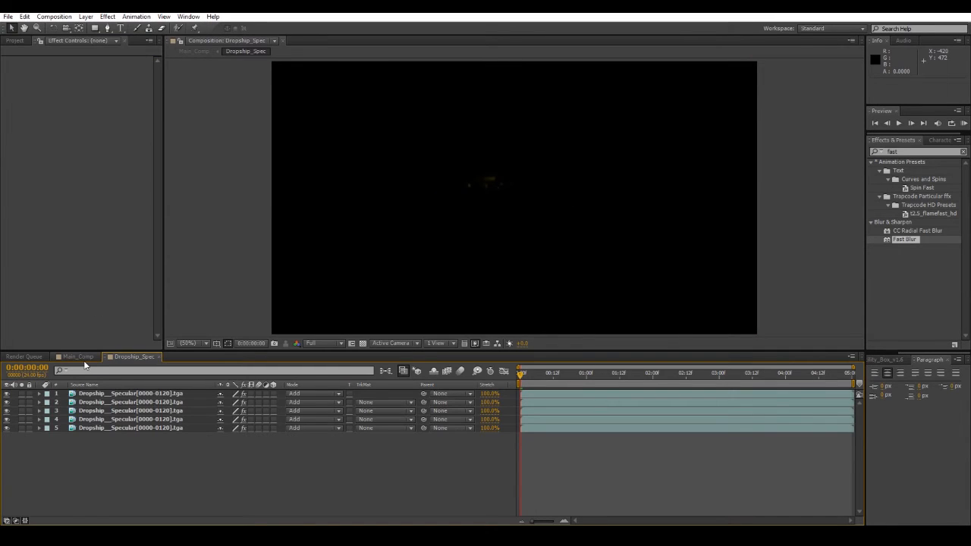
{"action": "left_click", "coordinate": [79, 356]}
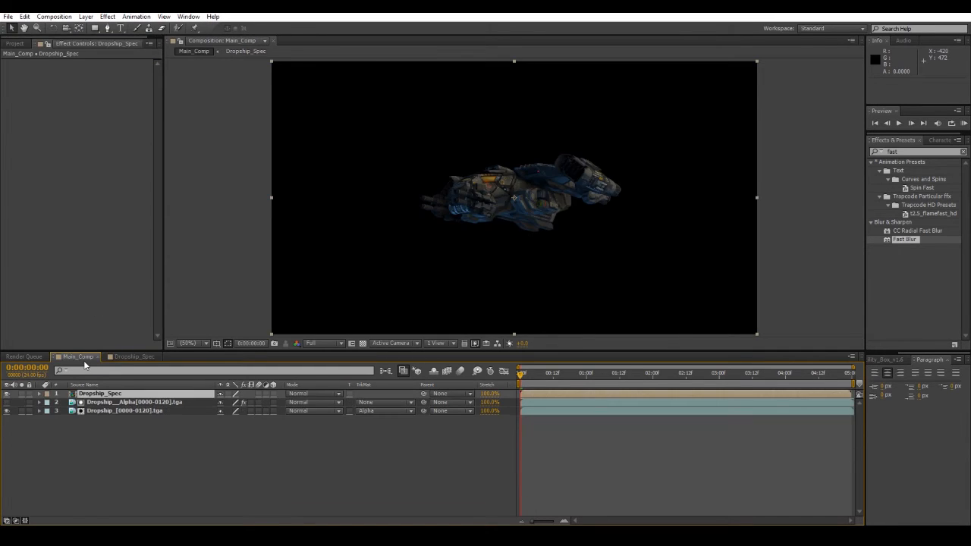
Collapse transformations on the Dropship_Spec layer and check its effect on the ship by toggling its visibility, including at 0:00:04:20.
{"action": "left_click", "coordinate": [229, 393]}
{"action": "left_click", "coordinate": [7, 394]}
{"action": "scroll", "coordinate": [379, 248], "scroll_direction": "up", "scroll_amount": 3}
{"action": "scroll", "coordinate": [379, 248], "scroll_direction": "down", "scroll_amount": 1}
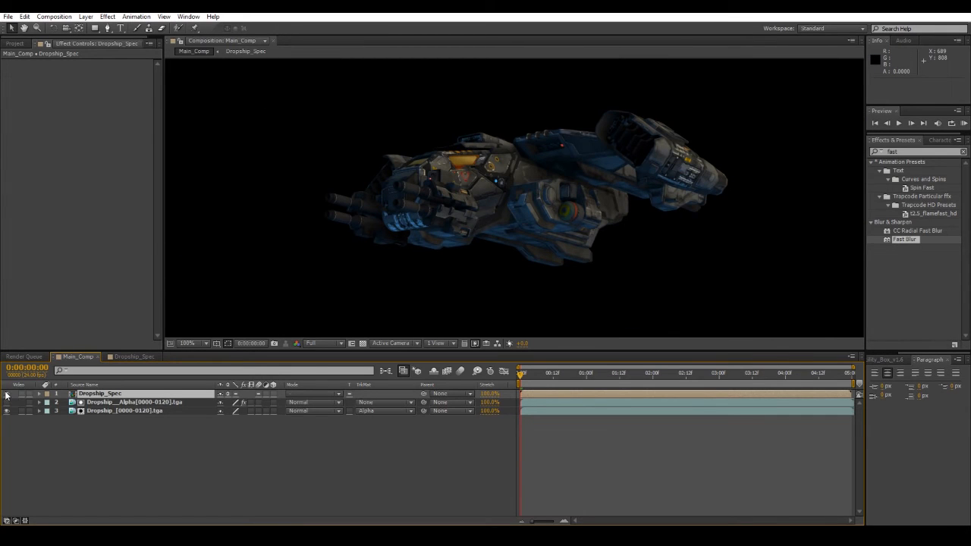
{"action": "left_click_drag", "start_coordinate": [623, 374], "coordinate": [840, 375]}
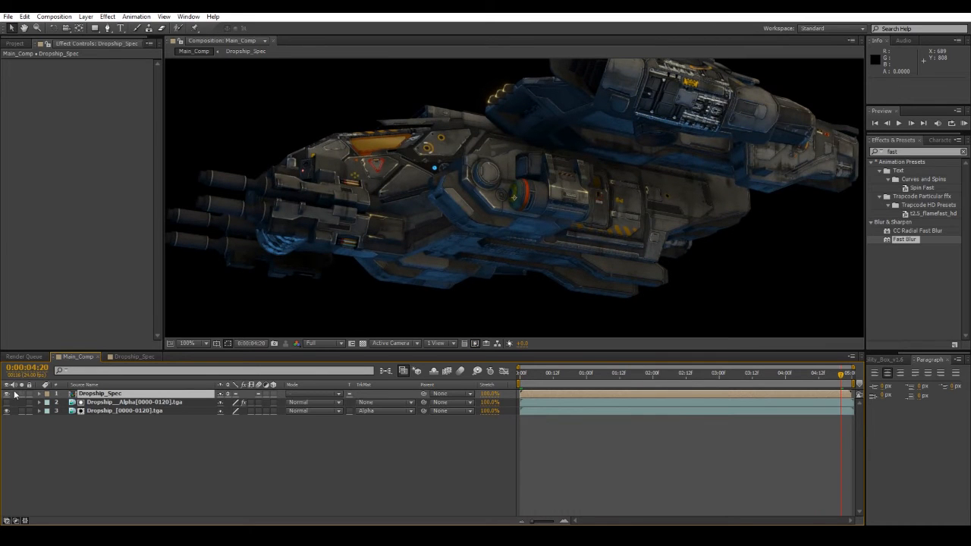
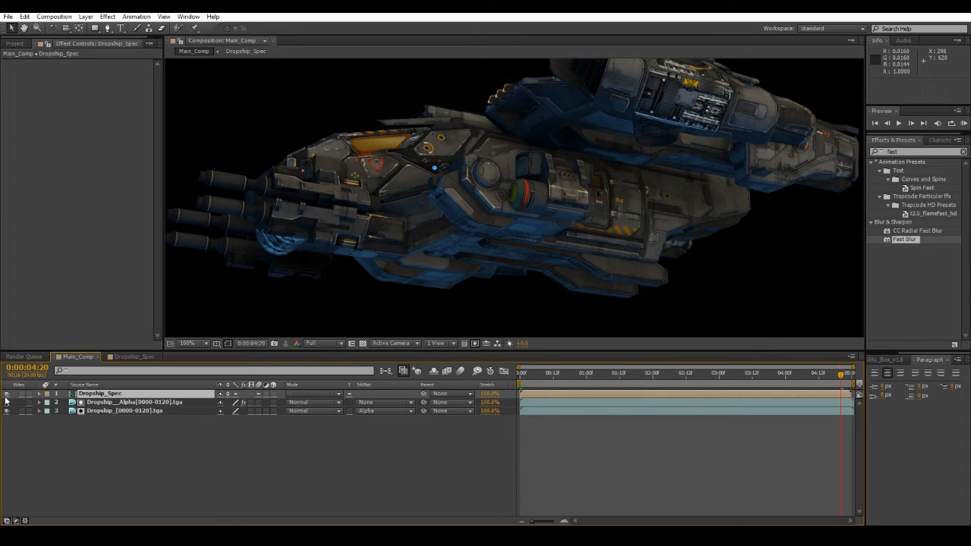
{"action": "scroll", "coordinate": [629, 178], "scroll_direction": "down", "scroll_amount": 2}
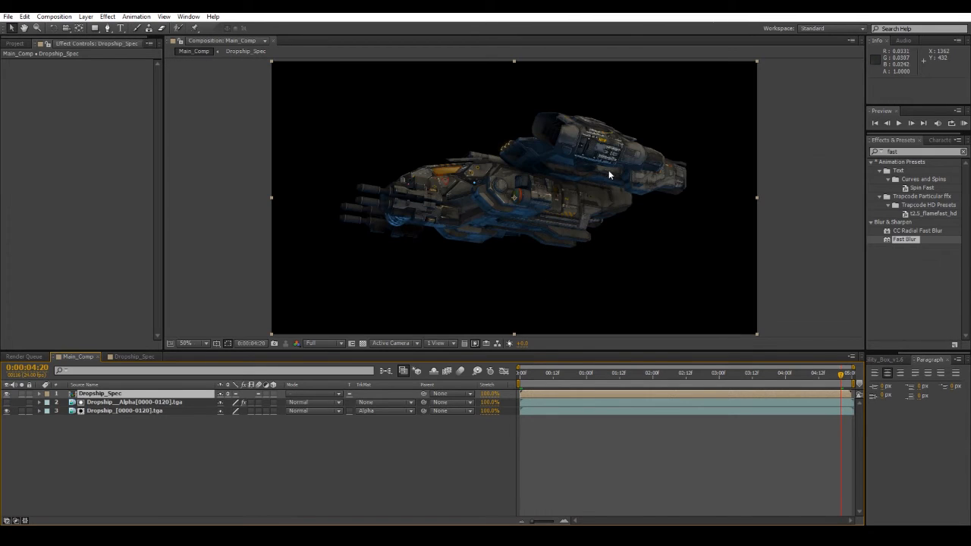
Duplicate the Dropship_Spec composition in the project.
{"action": "left_click", "coordinate": [14, 43]}
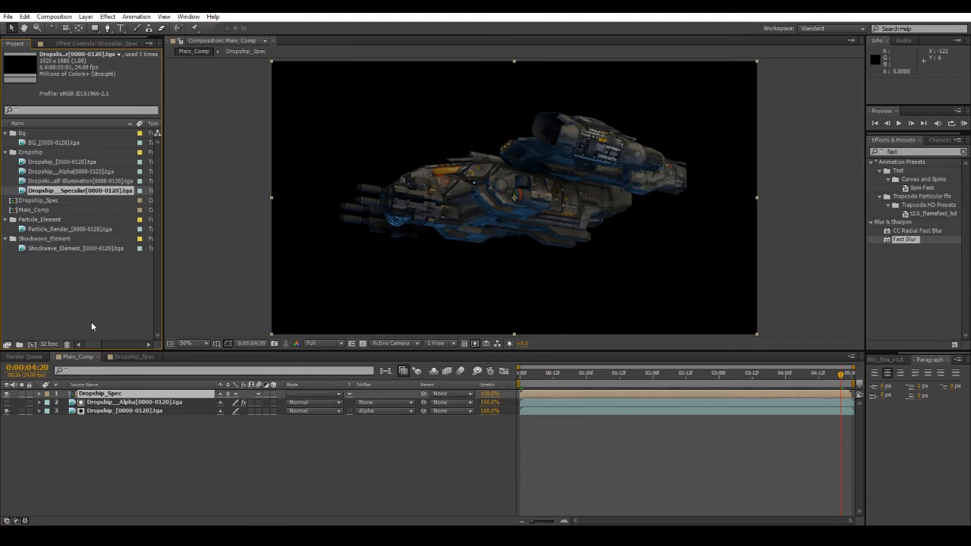
{"action": "left_click", "coordinate": [92, 322]}
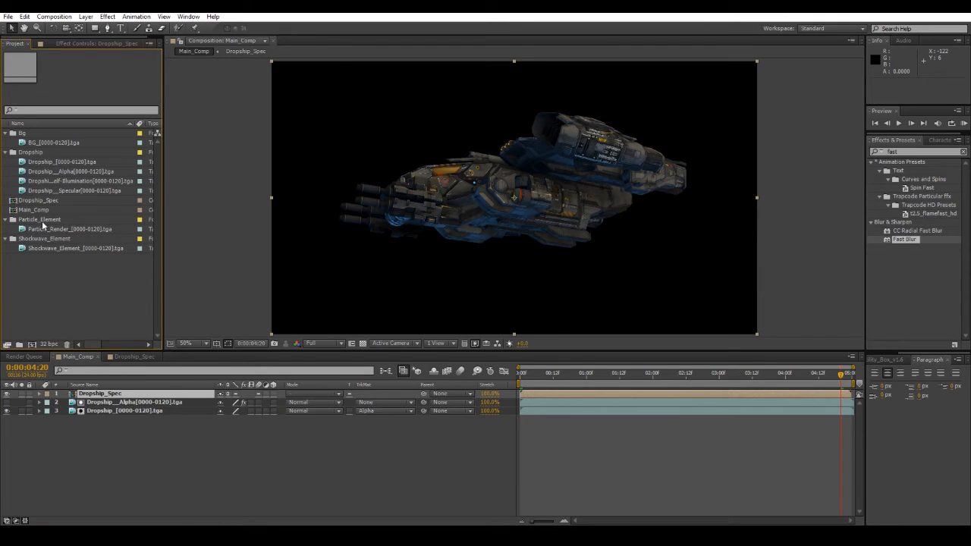
{"action": "left_click", "coordinate": [12, 200]}
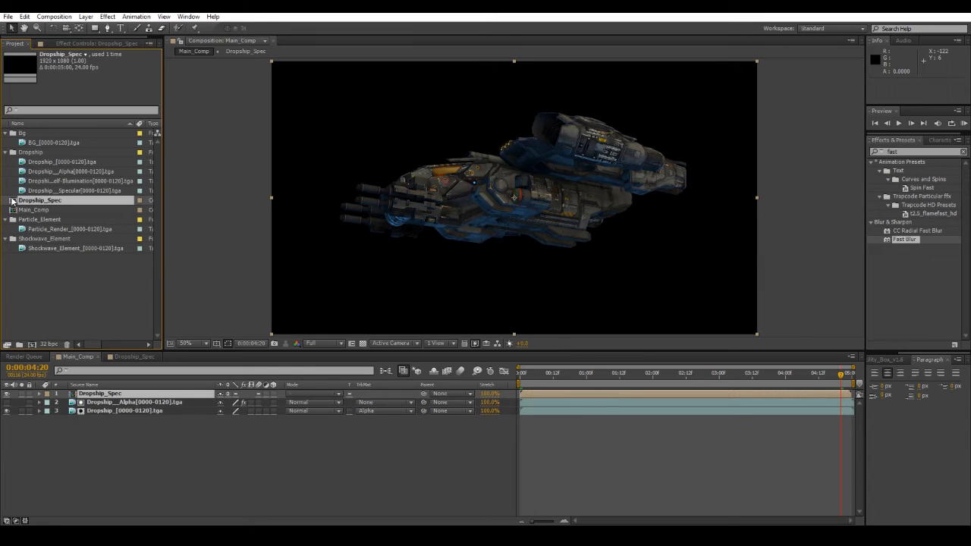
{"action": "key", "text": "ctrl+d"}
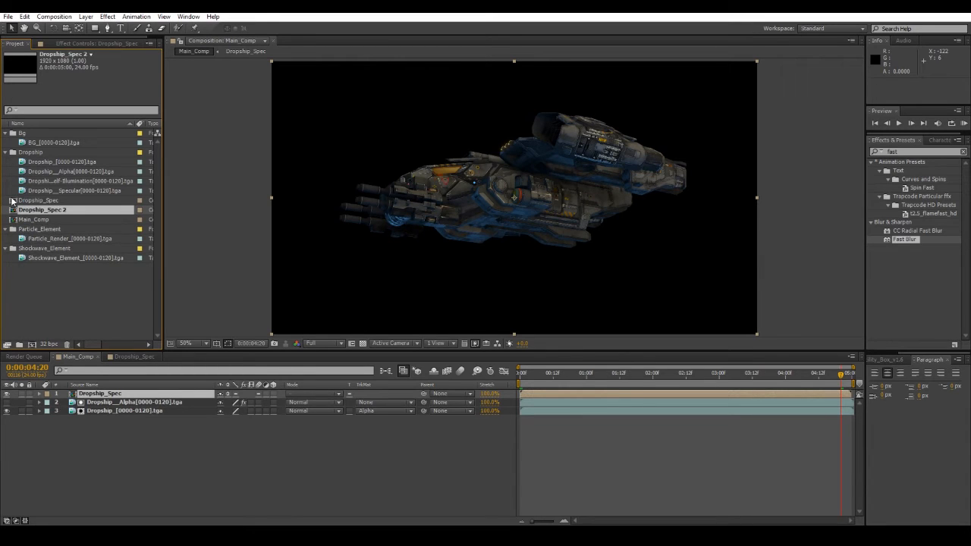
Rename the duplicated composition as Dropship_Self_Illumination in its composition settings.
{"action": "right_click", "coordinate": [13, 212]}
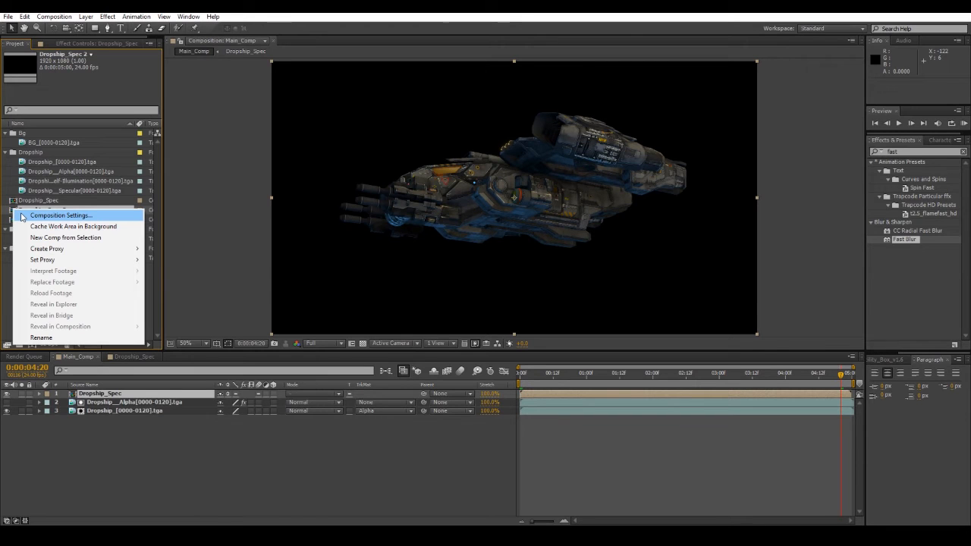
{"action": "left_click", "coordinate": [23, 217]}
{"action": "key", "text": "End"}
{"action": "key", "text": "shift+Left"}
{"action": "key", "text": "shift+Left"}
{"action": "key", "text": "shift+Left"}
{"action": "key", "text": "shift+Left"}
{"action": "key", "text": "shift+Left"}
{"action": "key", "text": "shift+Left"}
{"action": "type", "text": "Sel"}
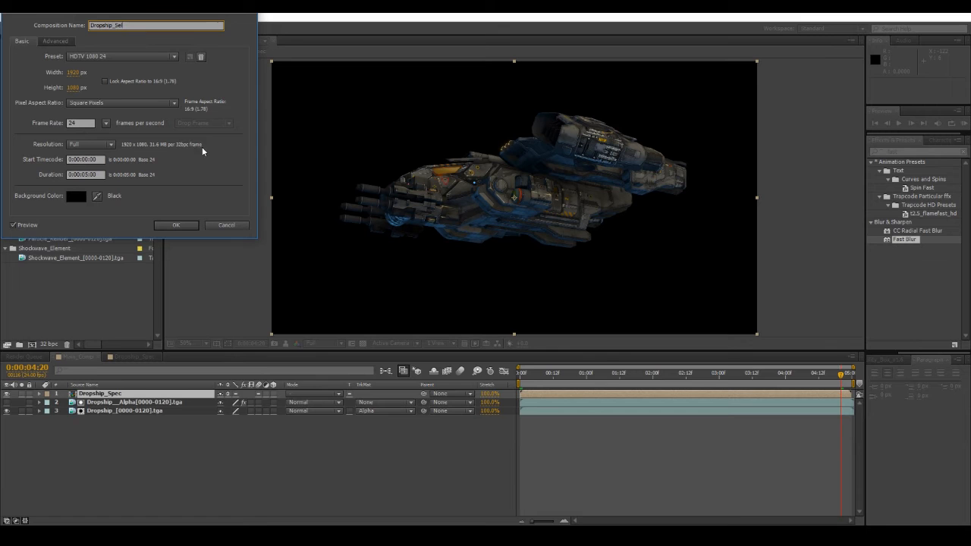
{"action": "type", "text": "f_Illumination"}
{"action": "key", "text": "Return"}
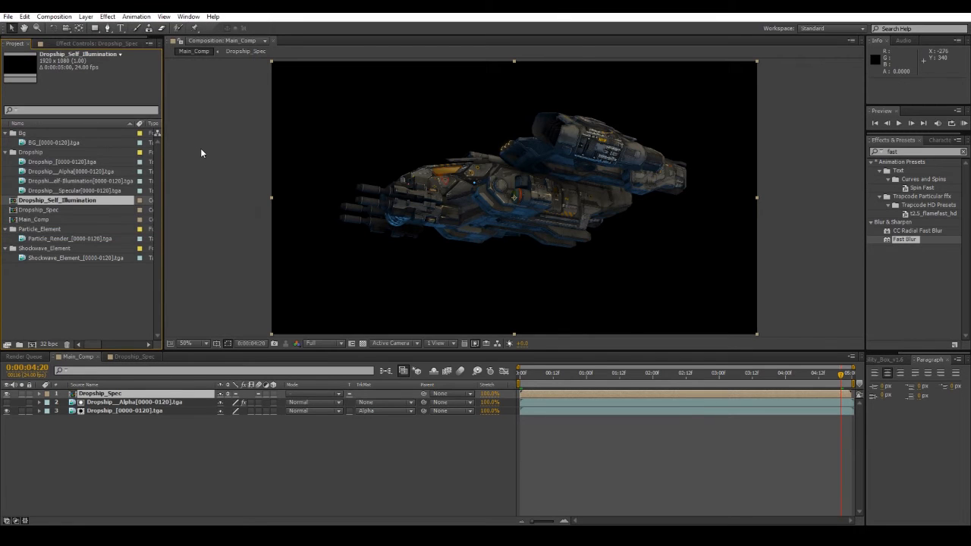
Add Dropship_Self_Illumination to Main_Comp above Dropship_Spec and collapse its transformations.
{"action": "left_click_drag", "start_coordinate": [38, 201], "coordinate": [257, 387]}
{"action": "left_click", "coordinate": [227, 393]}
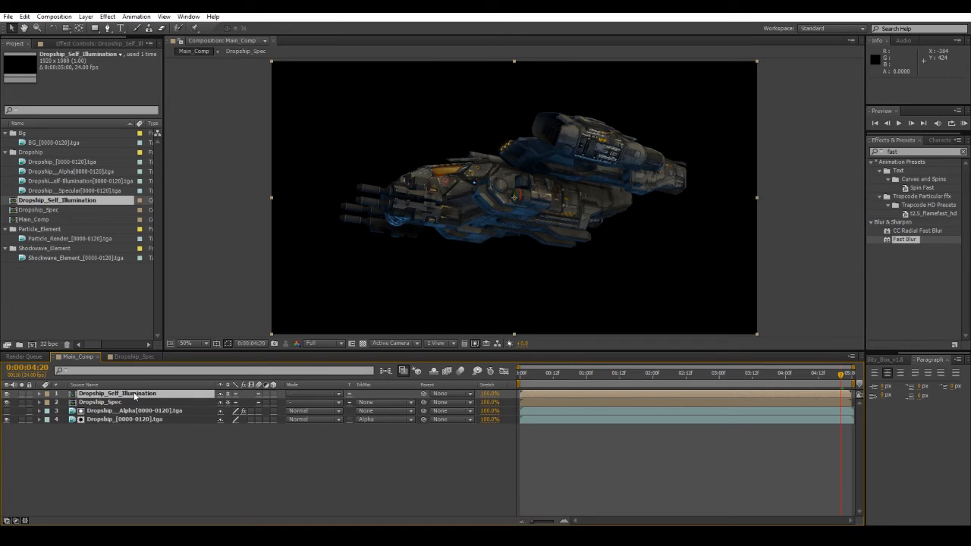
Replace the source of all five specular layers in Dropship_Self_Illumination with the Dropship__Self-Illumination[0000-0120].tga footage.
{"action": "double_click", "coordinate": [135, 396]}
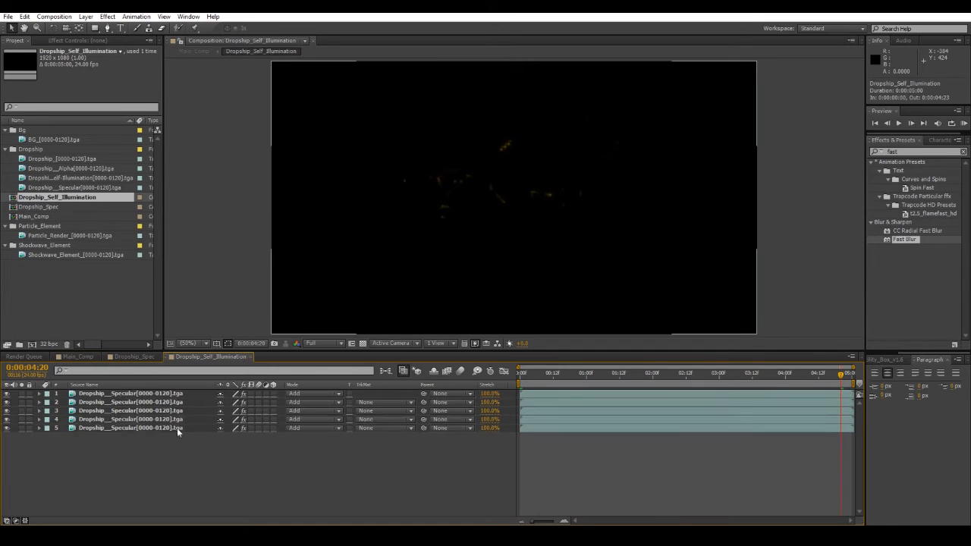
{"action": "left_click_drag", "start_coordinate": [230, 453], "coordinate": [101, 376]}
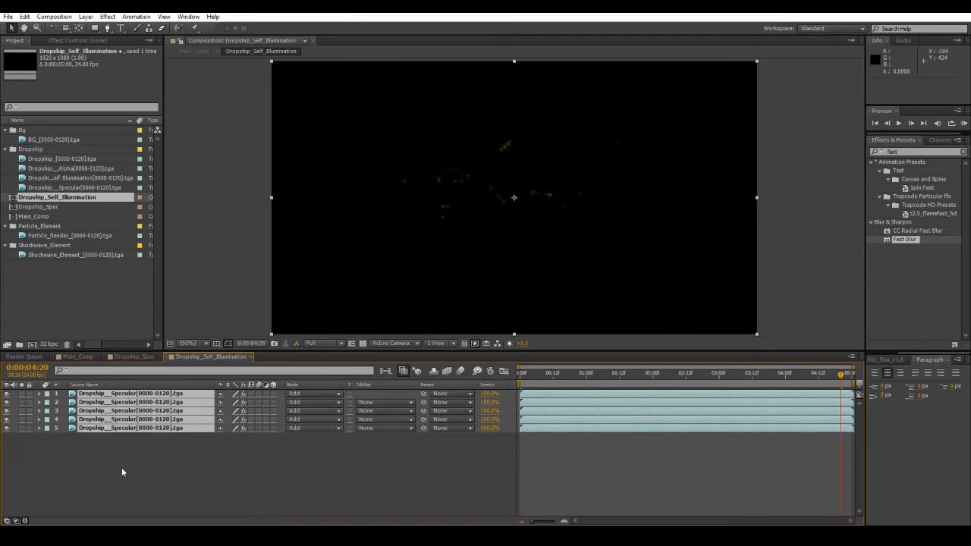
{"action": "left_click", "coordinate": [62, 177]}
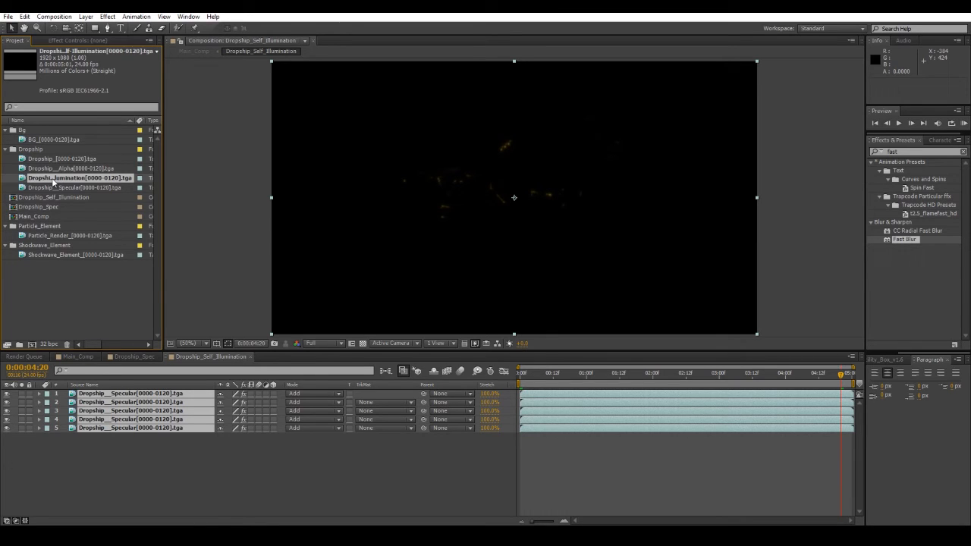
{"action": "left_click_drag", "start_coordinate": [53, 180], "coordinate": [152, 412], "text": "alt"}
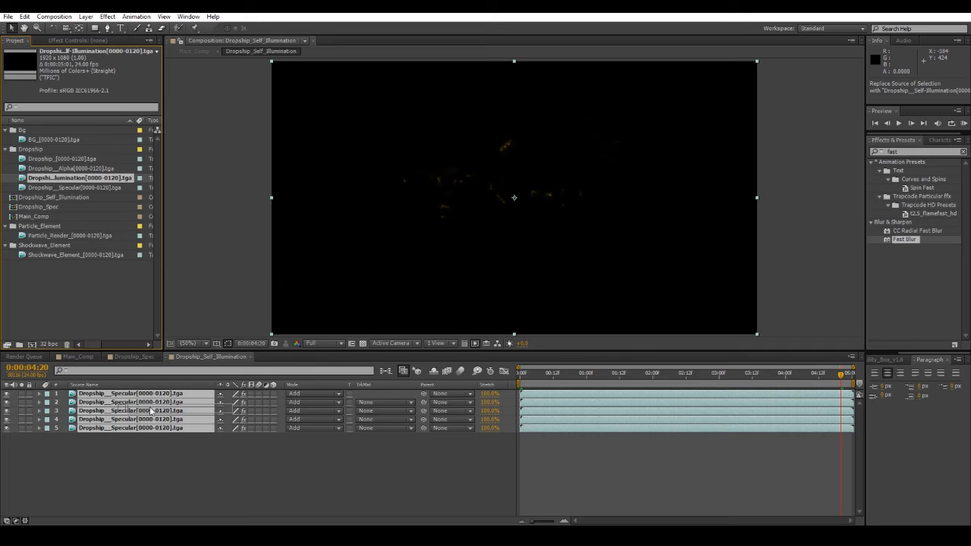
{"action": "left_click_drag", "start_coordinate": [150, 410], "coordinate": [152, 411], "text": "alt"}
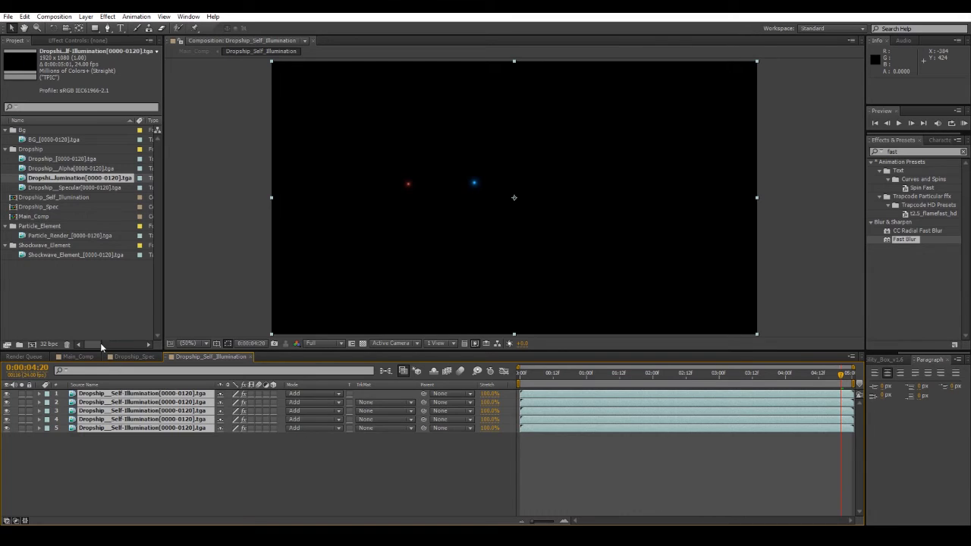
Compare the ship in Main_Comp at 0:00:04:06 with the Dropship_Self_Illumination layer hidden and shown.
{"action": "left_click", "coordinate": [66, 357]}
{"action": "left_click_drag", "start_coordinate": [529, 376], "coordinate": [800, 392]}
{"action": "scroll", "coordinate": [492, 197], "scroll_direction": "up", "scroll_amount": 2}
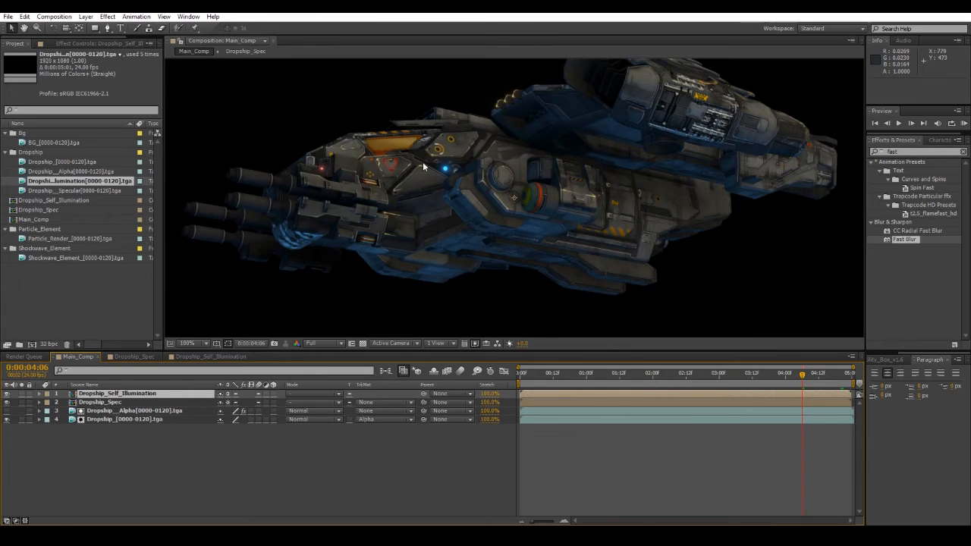
{"action": "left_click", "coordinate": [5, 394]}
{"action": "left_click", "coordinate": [5, 395]}
{"action": "left_click", "coordinate": [5, 394]}
{"action": "scroll", "coordinate": [615, 194], "scroll_direction": "down", "scroll_amount": 1}
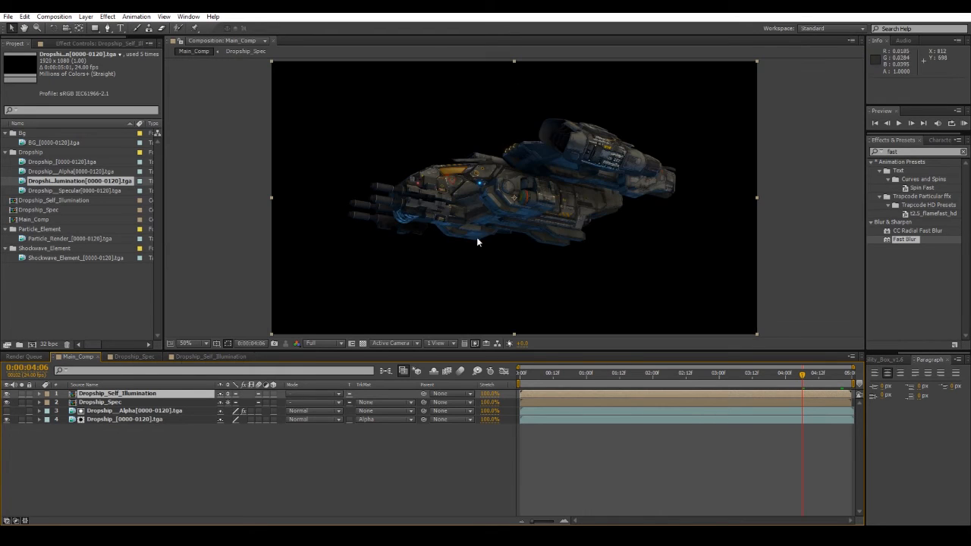
Move all four Main_Comp layers into a new composition named Dropship.
{"action": "left_click", "coordinate": [89, 294]}
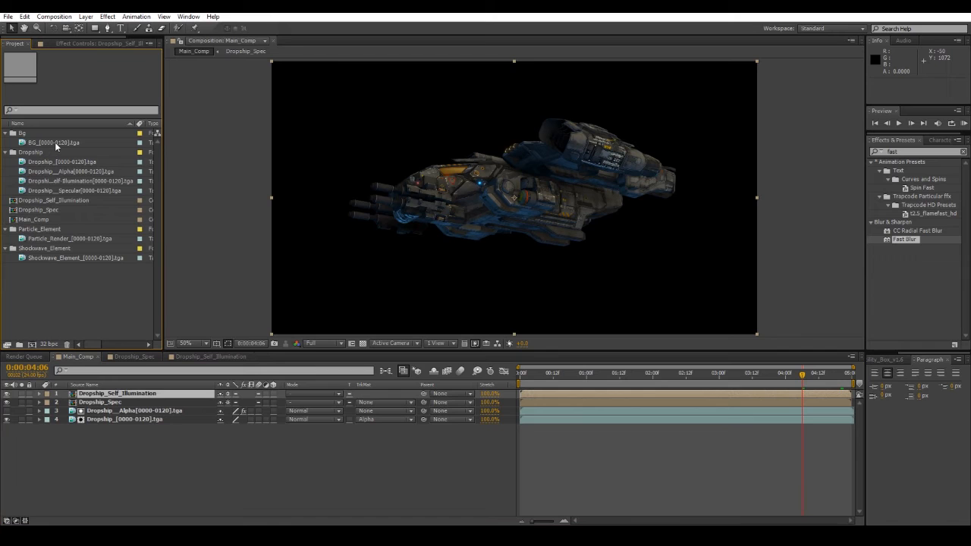
{"action": "left_click_drag", "start_coordinate": [141, 450], "coordinate": [83, 388]}
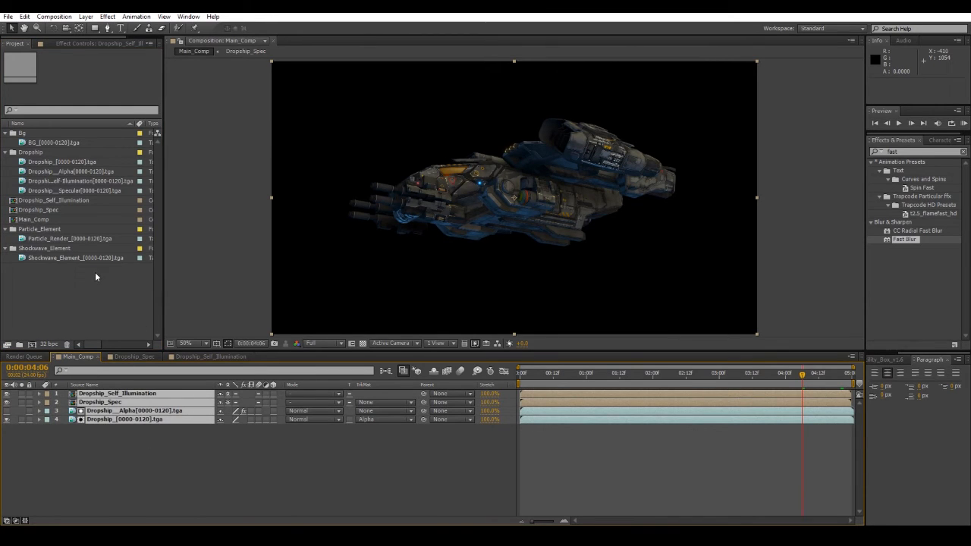
{"action": "key", "text": "ctrl+shift+c"}
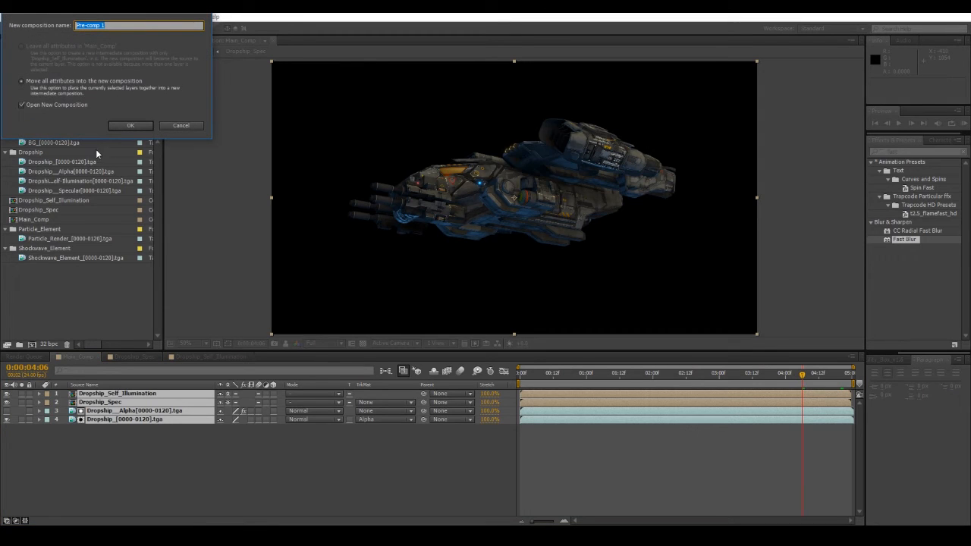
{"action": "type", "text": "Dropship"}
{"action": "key", "text": "Return"}
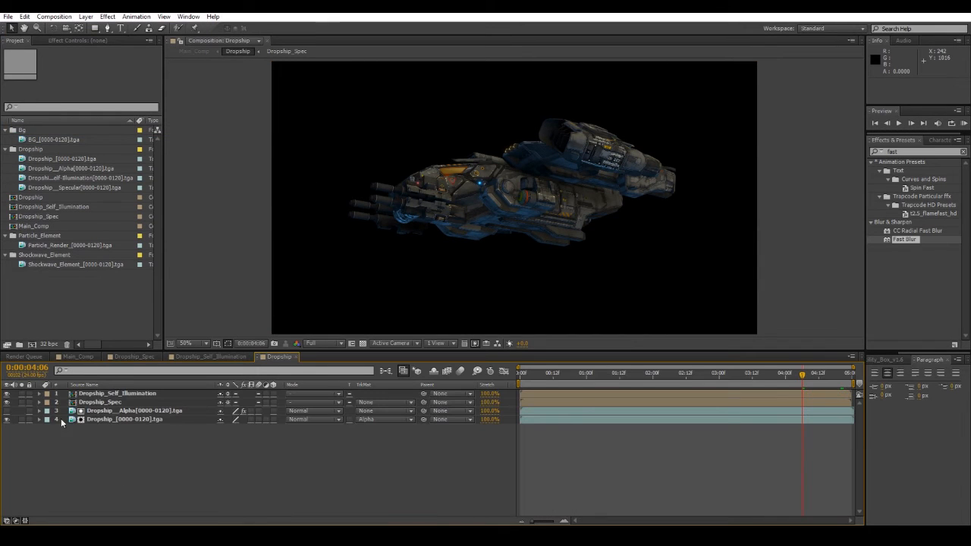
Collapse transformations on the Dropship layer in Main_Comp and add the BG_[0000-0120].tga footage beneath it.
{"action": "left_click", "coordinate": [79, 356]}
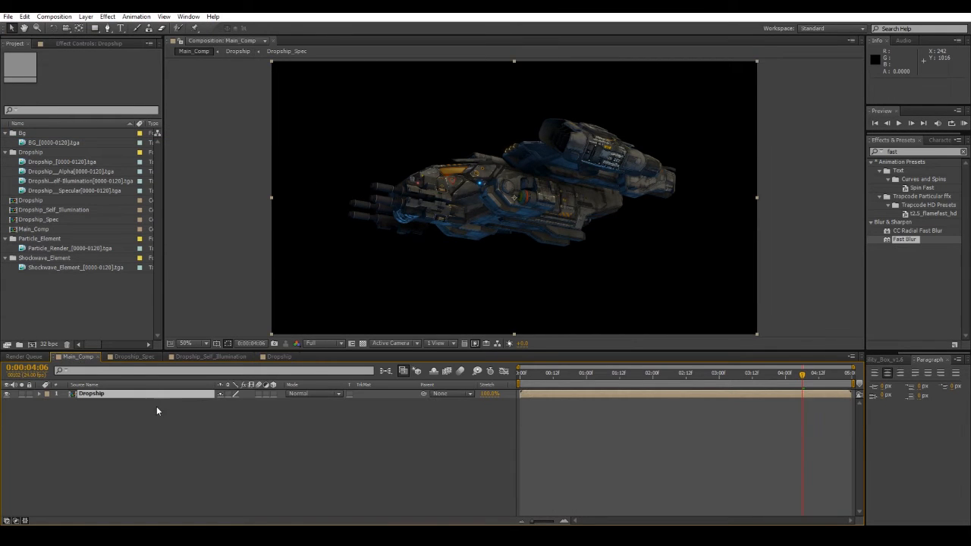
{"action": "left_click", "coordinate": [237, 394]}
{"action": "left_click", "coordinate": [59, 298]}
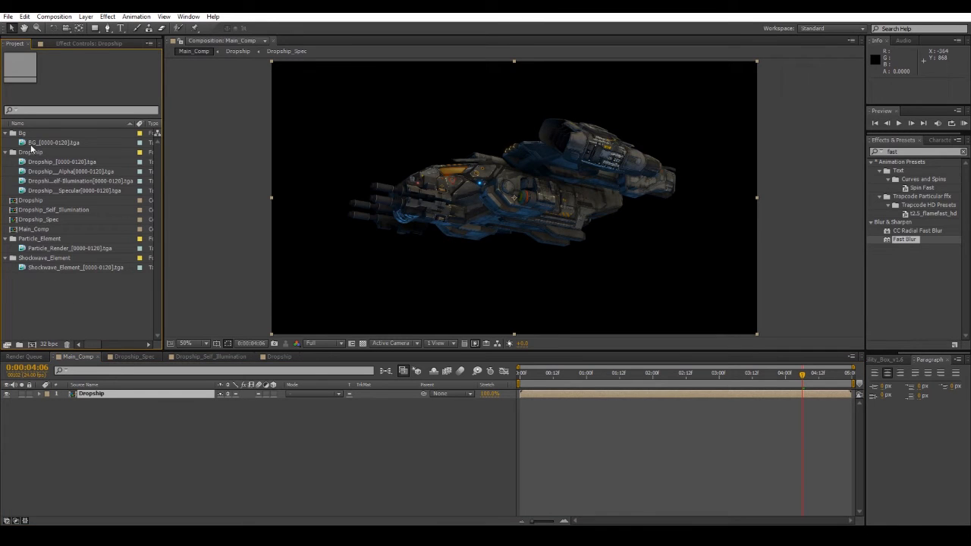
{"action": "left_click_drag", "start_coordinate": [30, 146], "coordinate": [217, 415]}
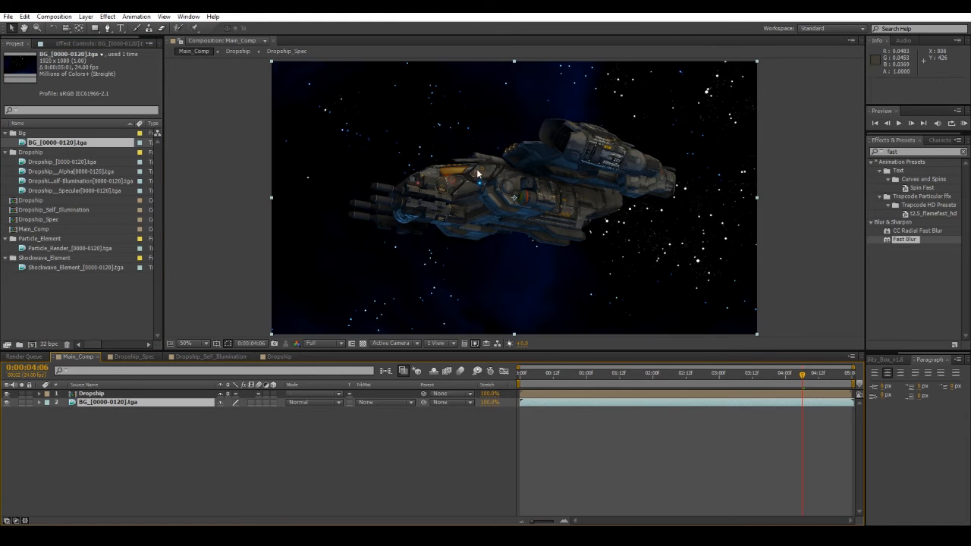
Find the color-correction Exposure effect and apply it to the BG_[0000-0120].tga layer.
{"action": "left_click", "coordinate": [910, 152]}
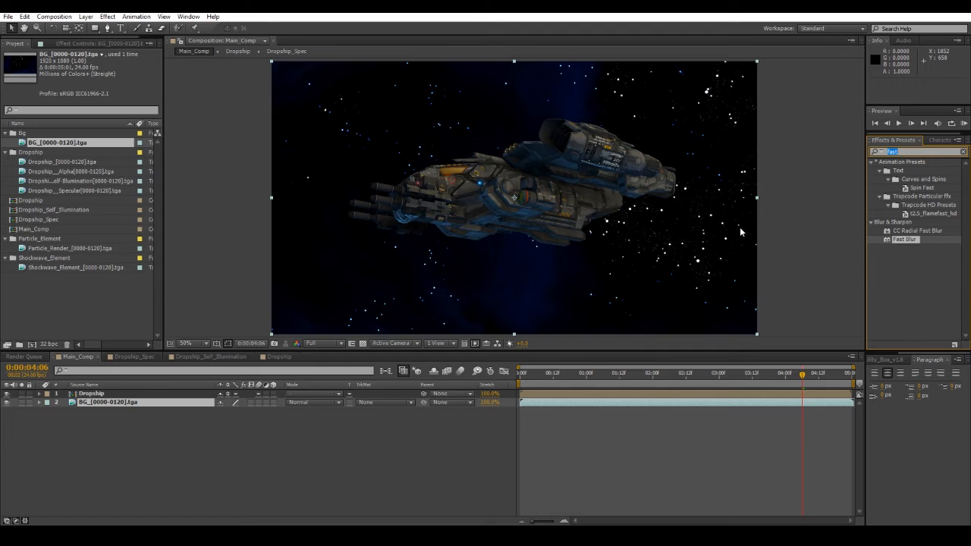
{"action": "type", "text": "levels"}
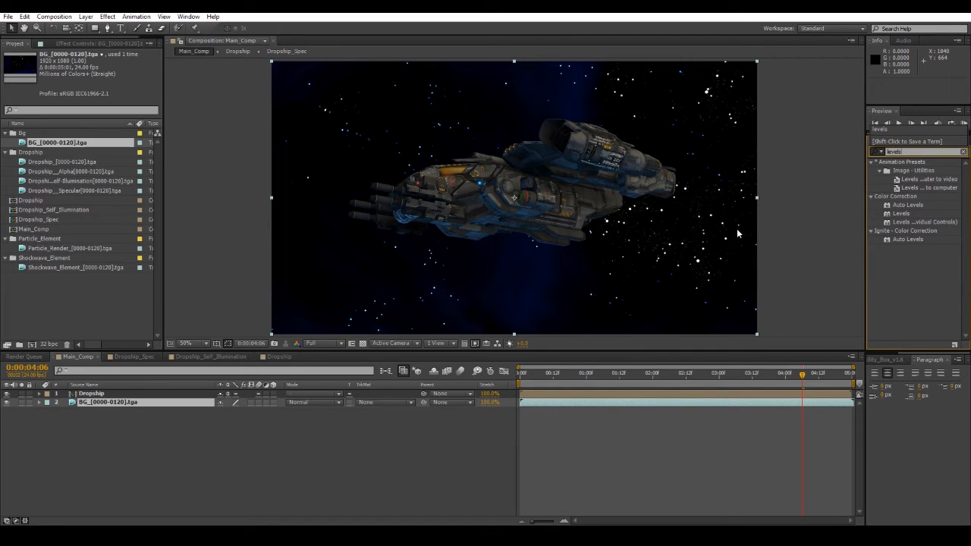
{"action": "type", "text": "ex"}
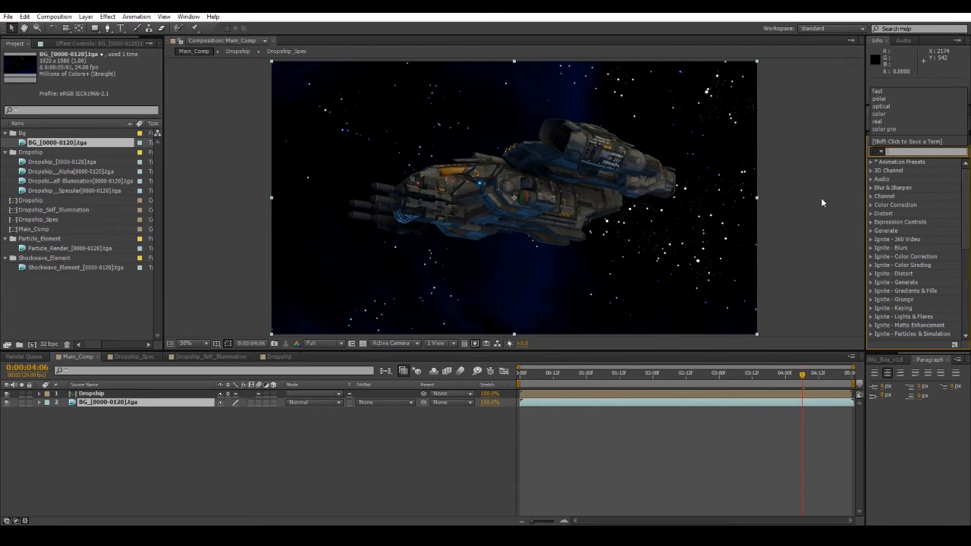
{"action": "type", "text": "posure"}
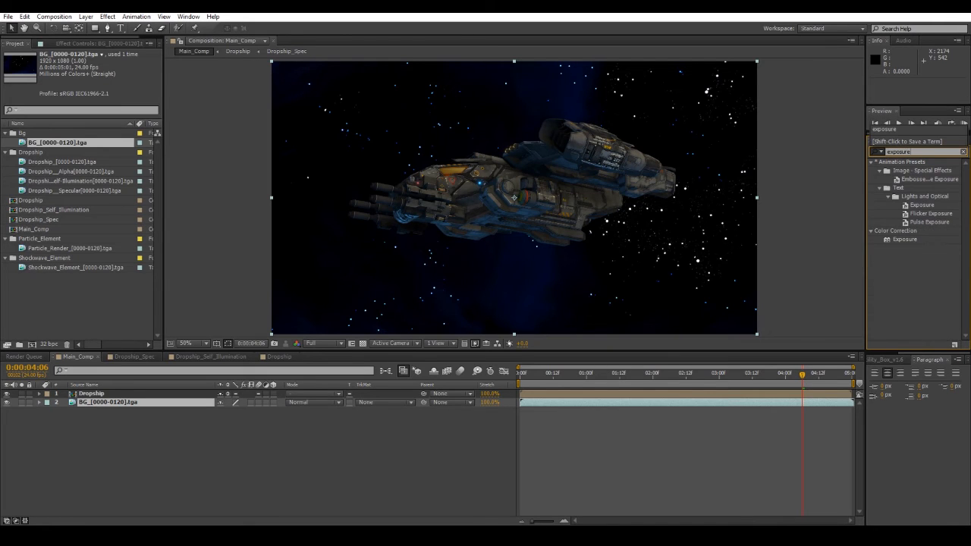
{"action": "left_click", "coordinate": [892, 241]}
{"action": "left_click_drag", "start_coordinate": [892, 243], "coordinate": [93, 404]}
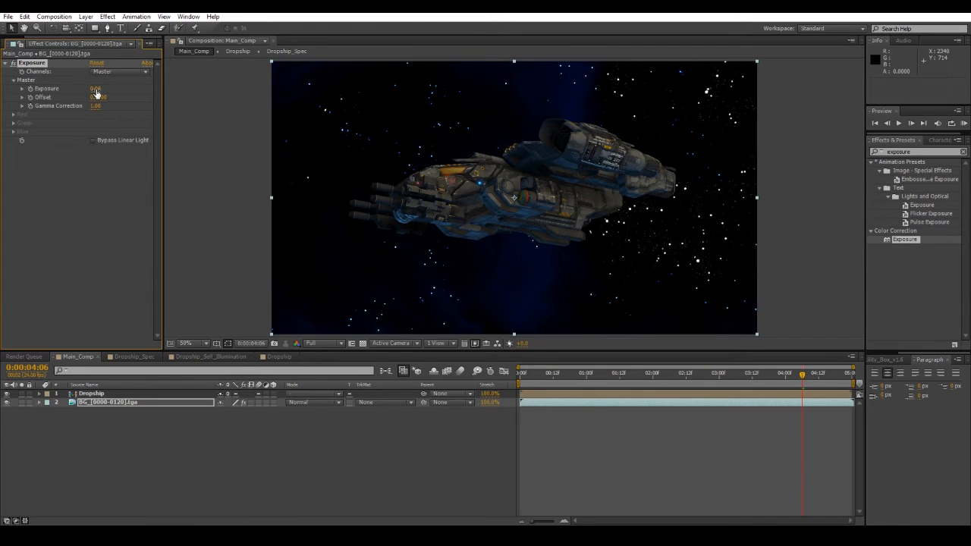
Raise the background layer's Exposure to about 1.78 and inspect the composite at 100%.
{"action": "left_click_drag", "start_coordinate": [96, 92], "coordinate": [114, 89]}
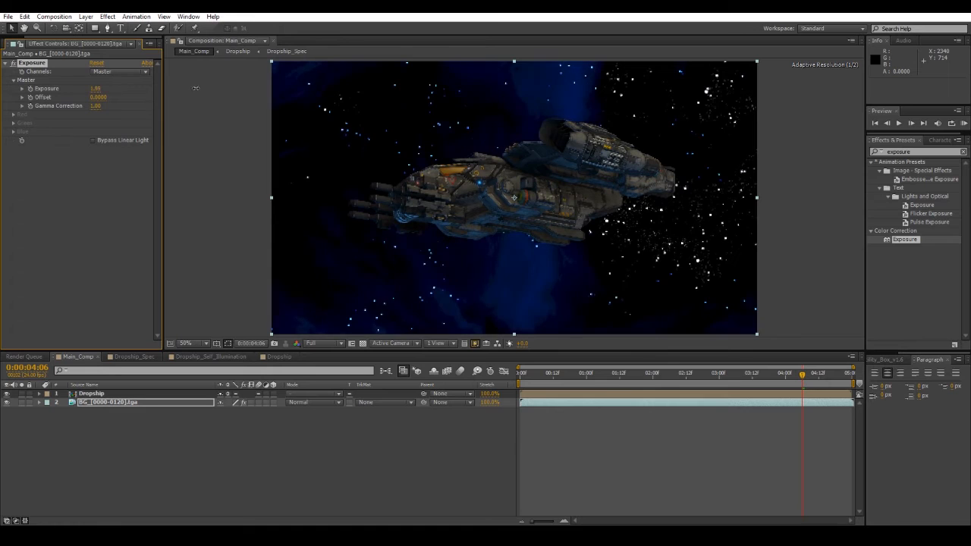
{"action": "left_click_drag", "start_coordinate": [231, 87], "coordinate": [261, 88]}
{"action": "left_click_drag", "start_coordinate": [208, 94], "coordinate": [179, 97]}
{"action": "key", "text": "slash"}
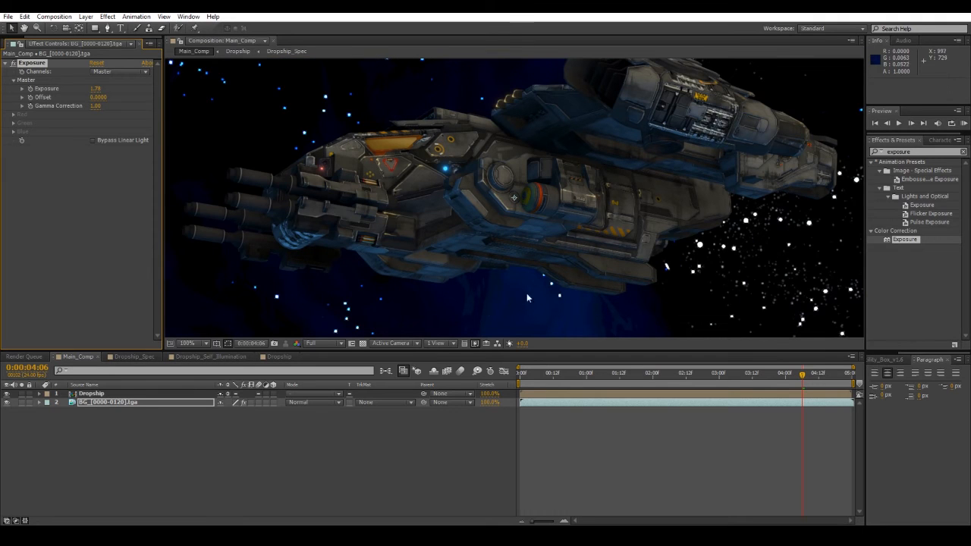
Set the Exposure of the BG_[0000-0120].tga layer to 1.75.
{"action": "left_click", "coordinate": [94, 105]}
{"action": "left_click", "coordinate": [96, 89]}
{"action": "key", "text": "Return"}
Try a Gamma Correction of 0.75 on the background's Exposure effect and restore it to 1.
{"action": "left_click", "coordinate": [98, 106]}
{"action": "type", "text": "0.75"}
{"action": "key", "text": "Return"}
{"action": "scroll", "coordinate": [480, 209], "scroll_direction": "down", "scroll_amount": 2}
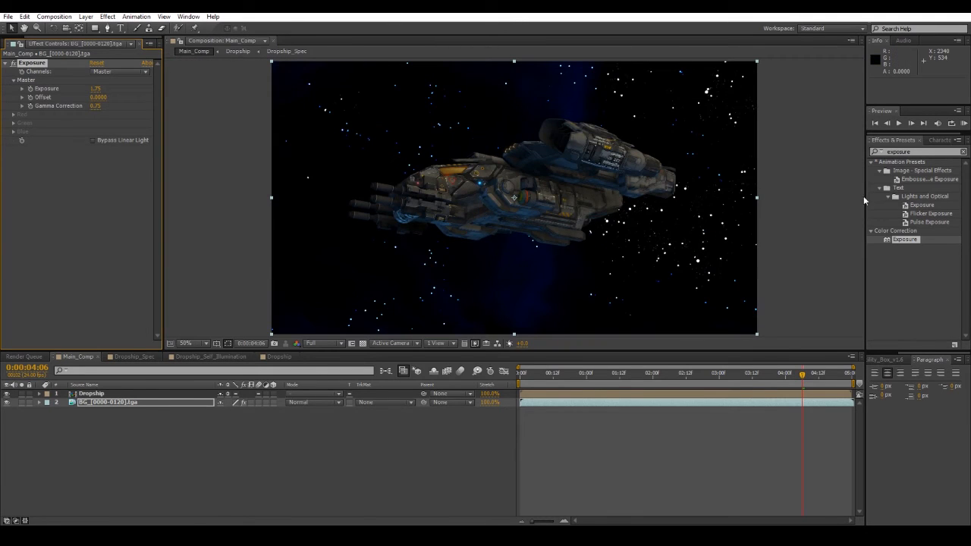
{"action": "left_click", "coordinate": [910, 162]}
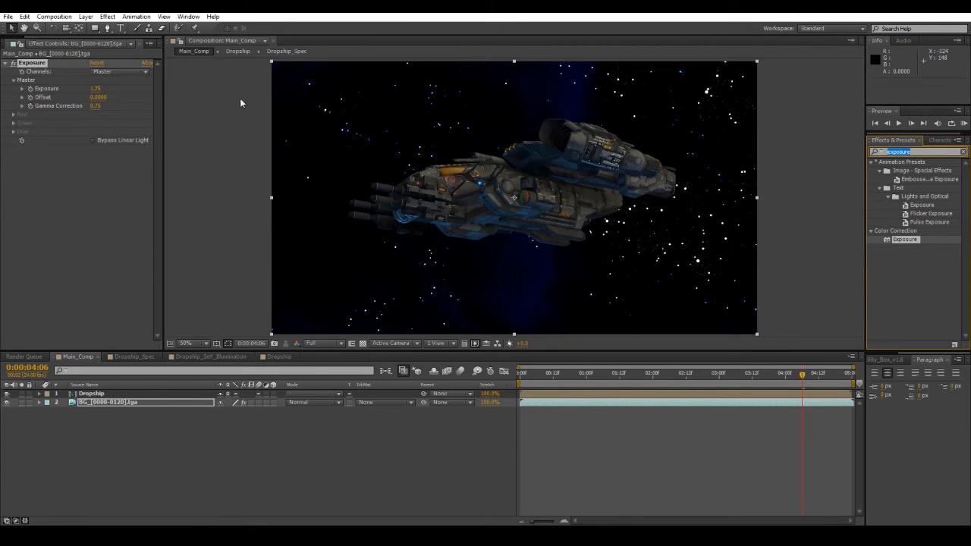
{"action": "left_click", "coordinate": [97, 106]}
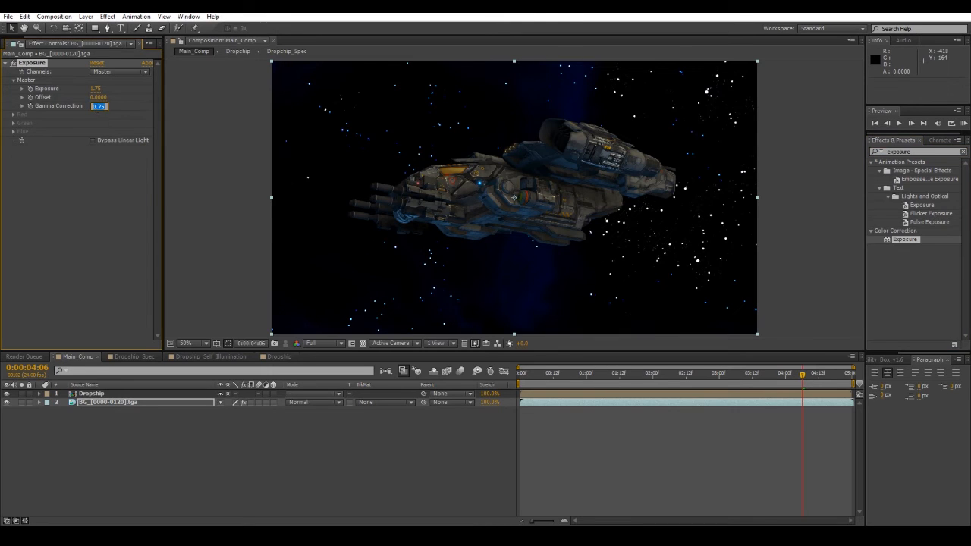
{"action": "type", "text": "1"}
{"action": "key", "text": "Return"}
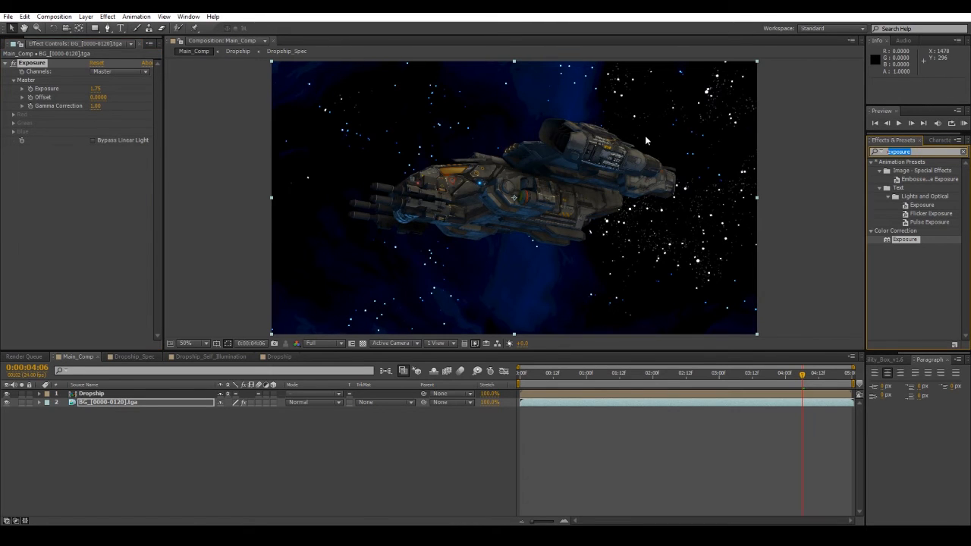
Apply Camera Lens Blur to the background layer, with Roundness at 100% and Repeat Edge Pixels enabled.
{"action": "type", "text": "camera"}
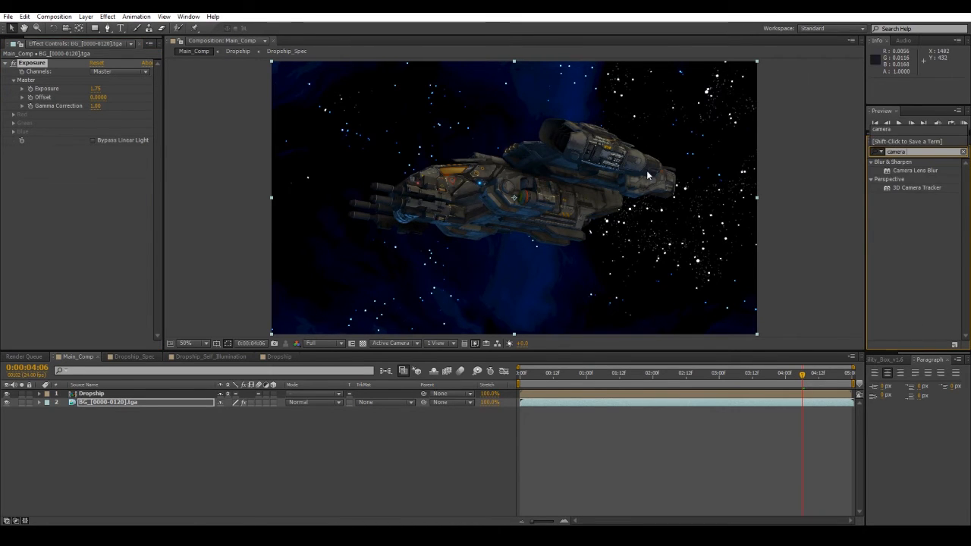
{"action": "left_click_drag", "start_coordinate": [889, 172], "coordinate": [112, 171]}
{"action": "key", "text": "period"}
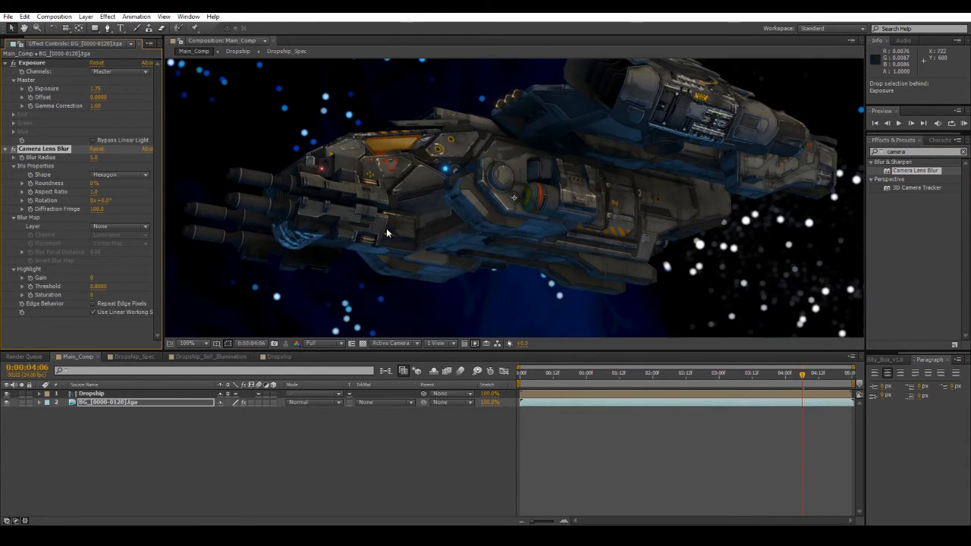
{"action": "left_click", "coordinate": [93, 303]}
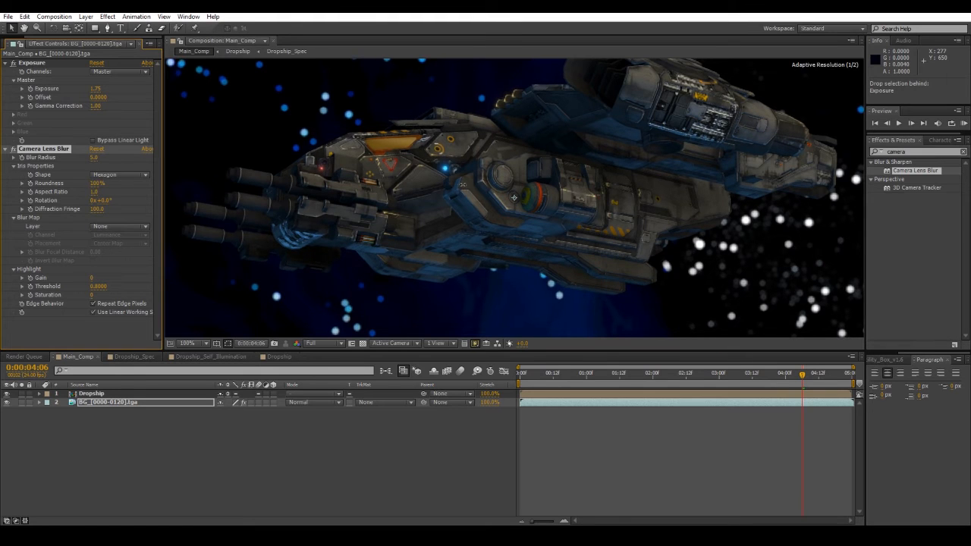
{"action": "key", "text": "comma"}
{"action": "key", "text": "period"}
{"action": "key", "text": "comma"}
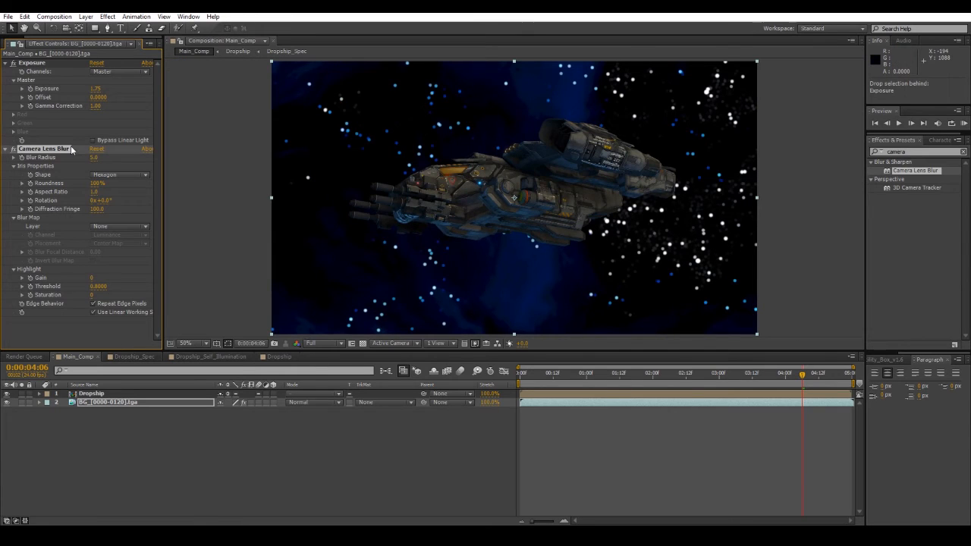
Preview the Main_Comp animation to check the blurred background behind the dropship.
{"action": "left_click", "coordinate": [13, 44]}
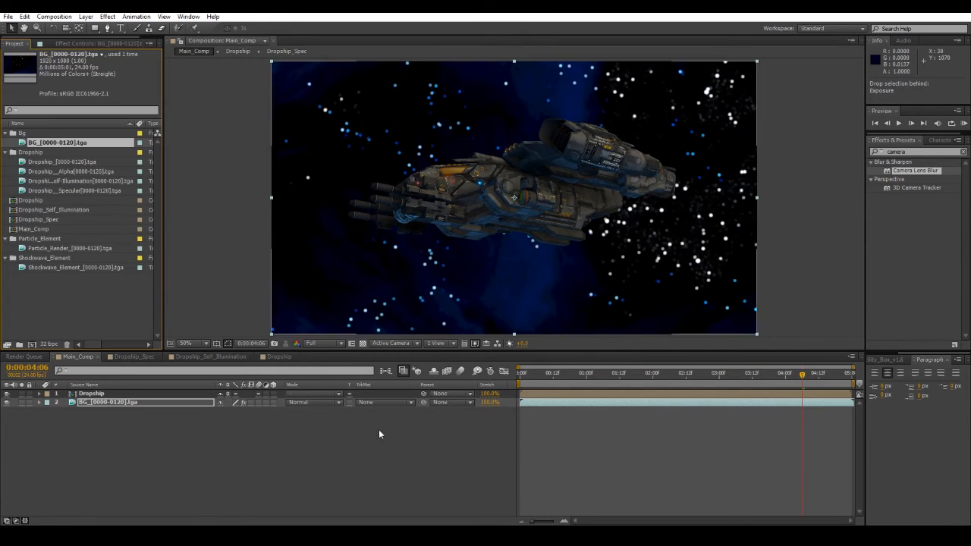
{"action": "left_click", "coordinate": [407, 464]}
{"action": "left_click_drag", "start_coordinate": [526, 375], "coordinate": [595, 379]}
{"action": "key", "text": "KP_0"}
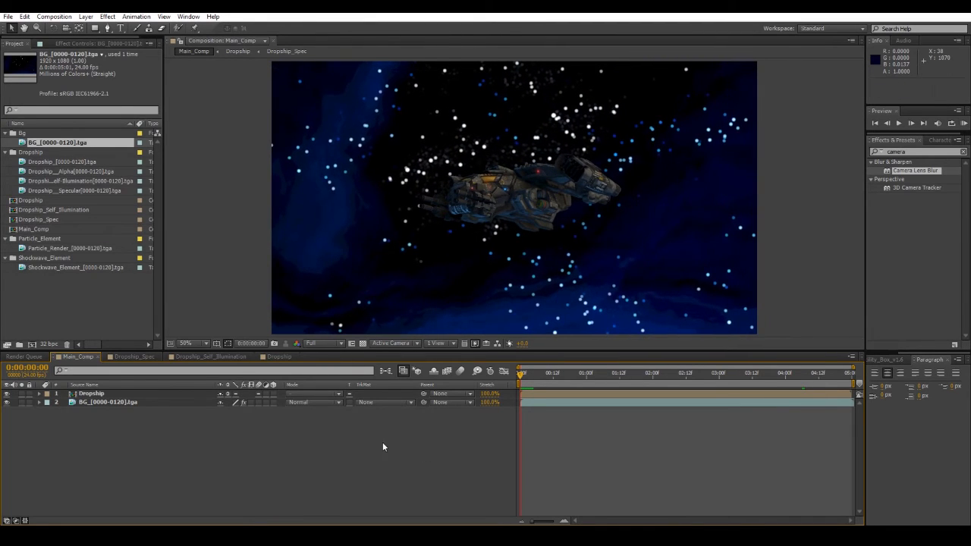
Add the Shockwave_Element_[0000-0120].tga footage above the Dropship layer in Main_Comp and inspect the frame at 0:00:01:12.
{"action": "left_click", "coordinate": [49, 316]}
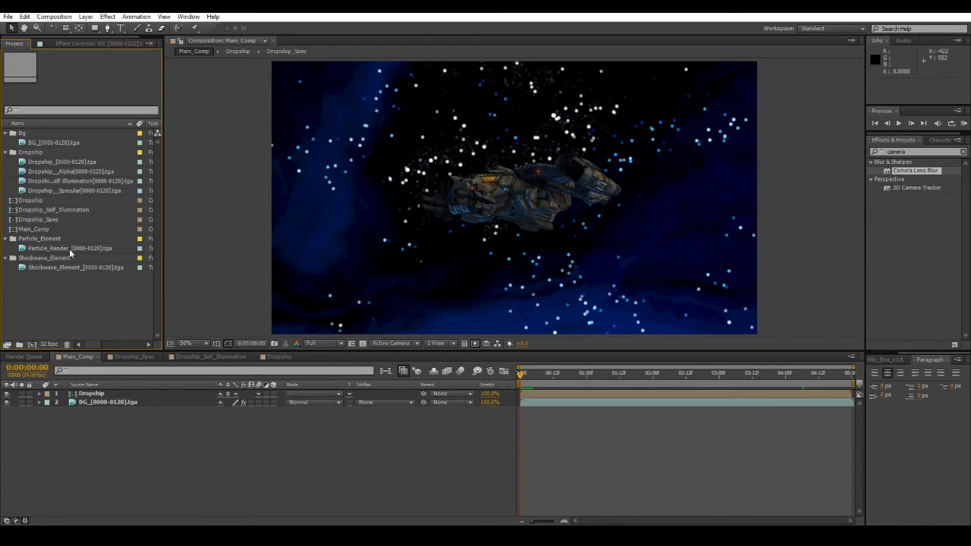
{"action": "left_click_drag", "start_coordinate": [72, 267], "coordinate": [123, 406]}
{"action": "left_click", "coordinate": [543, 375]}
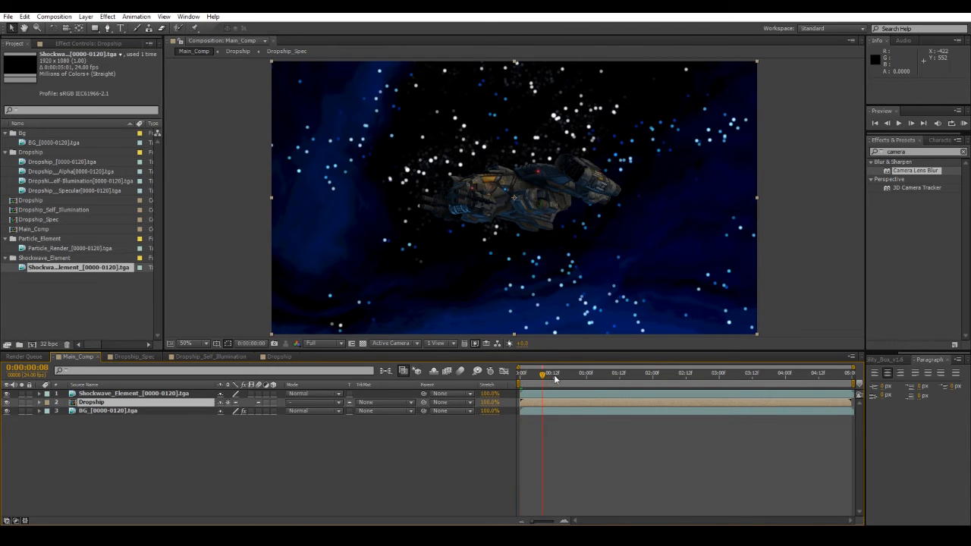
{"action": "left_click", "coordinate": [597, 374]}
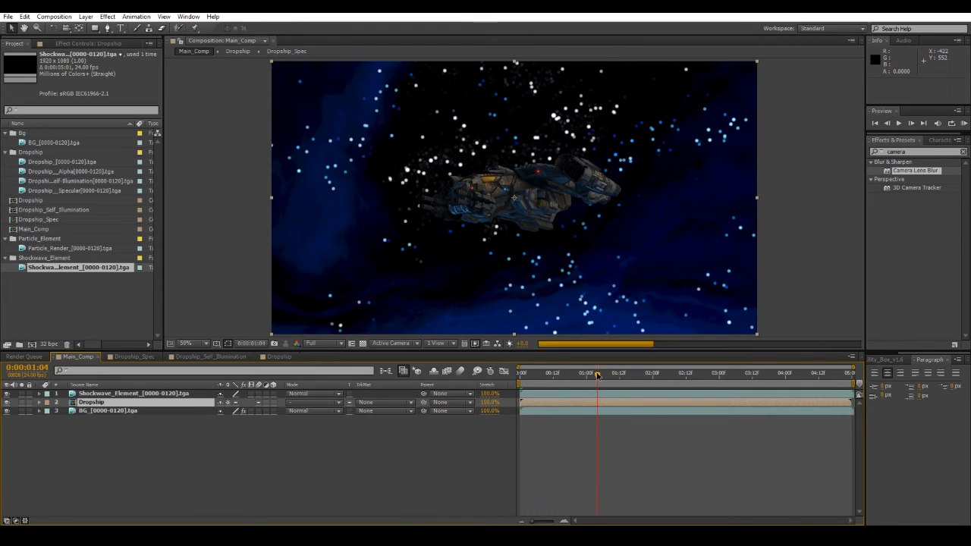
{"action": "left_click_drag", "start_coordinate": [597, 374], "coordinate": [620, 383]}
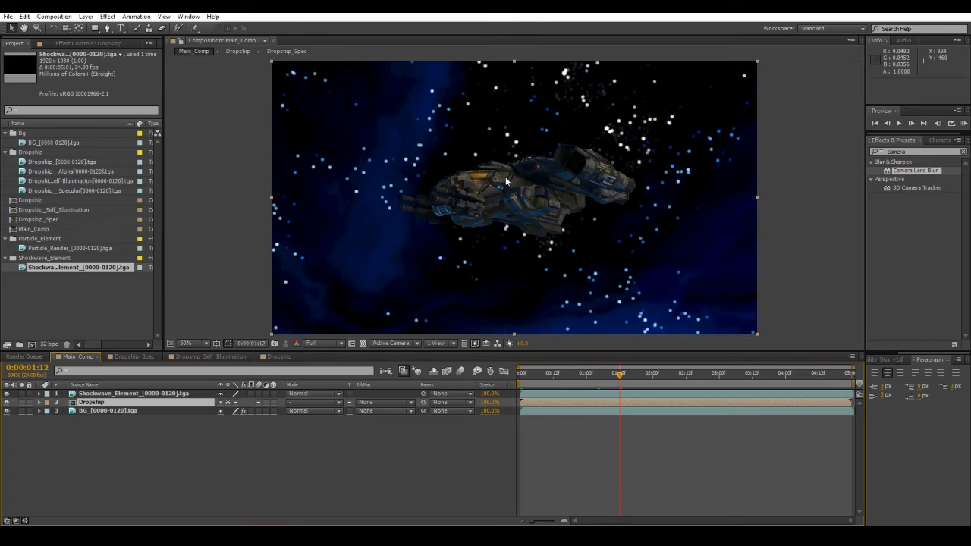
{"action": "scroll", "coordinate": [512, 224], "scroll_direction": "up", "scroll_amount": 4}
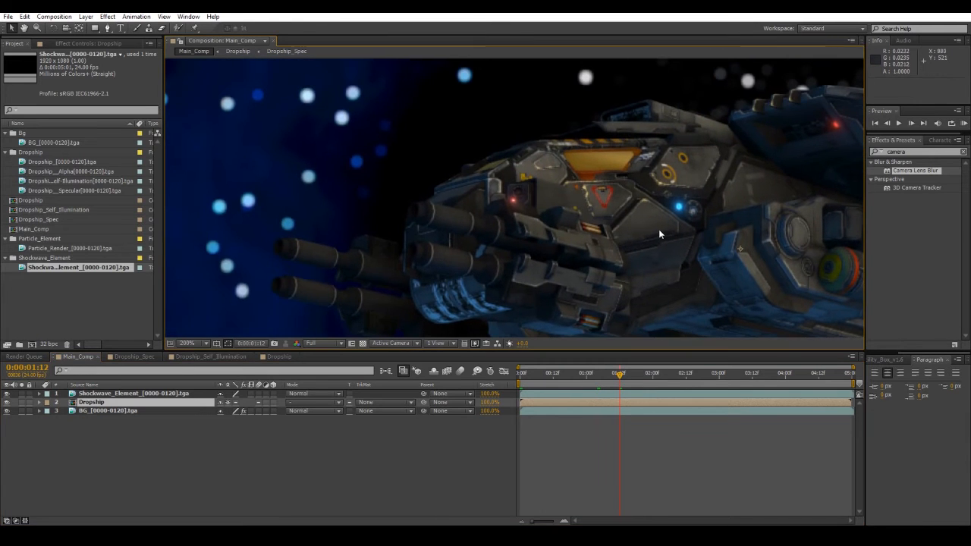
{"action": "scroll", "coordinate": [658, 229], "scroll_direction": "down", "scroll_amount": 4}
{"action": "left_click_drag", "start_coordinate": [607, 252], "coordinate": [523, 252]}
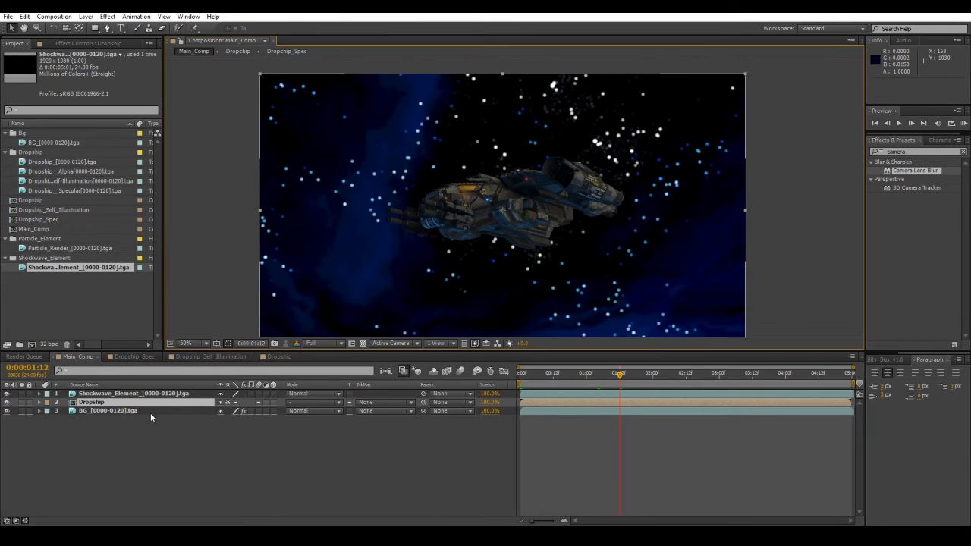
Interpret the Shockwave_Element_[0000-0120].tga footage with its alpha channel set to Ignore.
{"action": "left_click", "coordinate": [161, 394]}
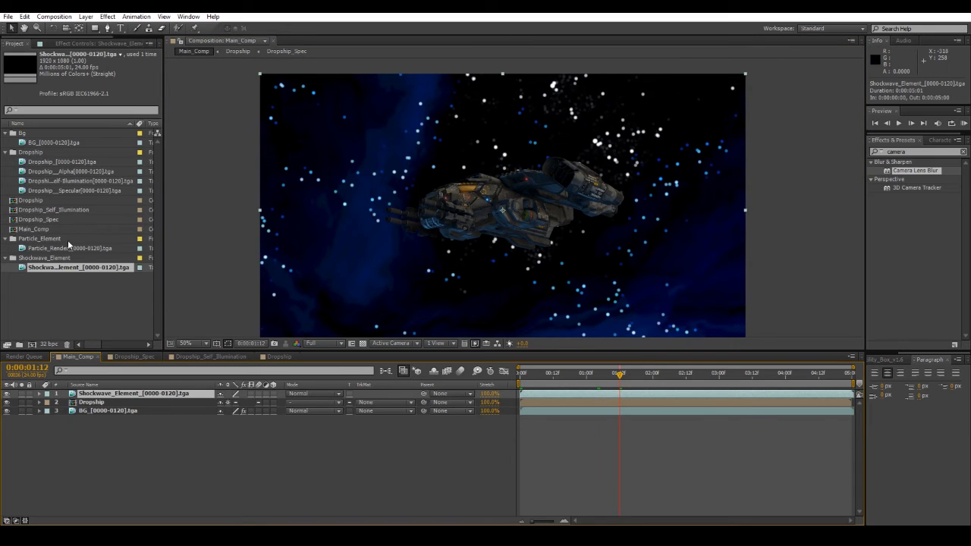
{"action": "right_click", "coordinate": [23, 270]}
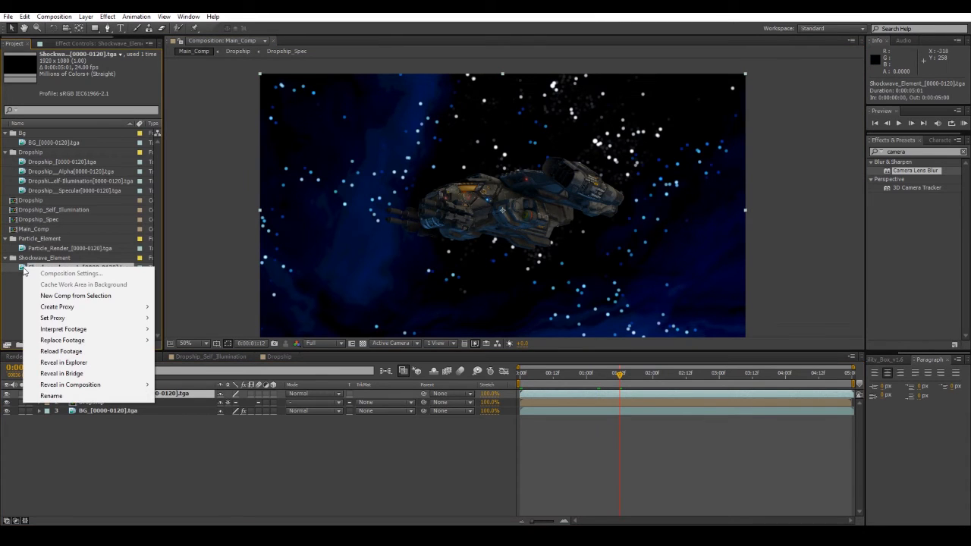
{"action": "mouse_move", "coordinate": [136, 329]}
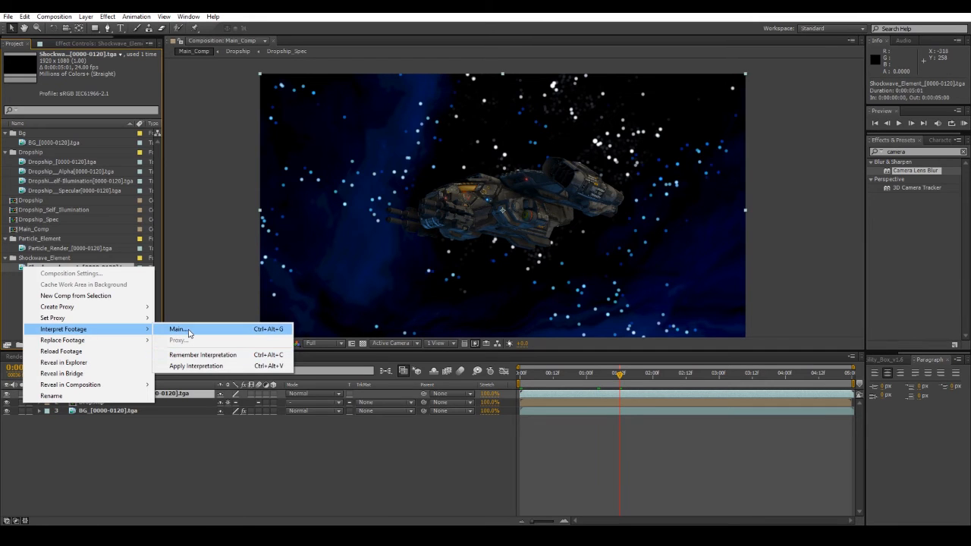
{"action": "left_click", "coordinate": [189, 332]}
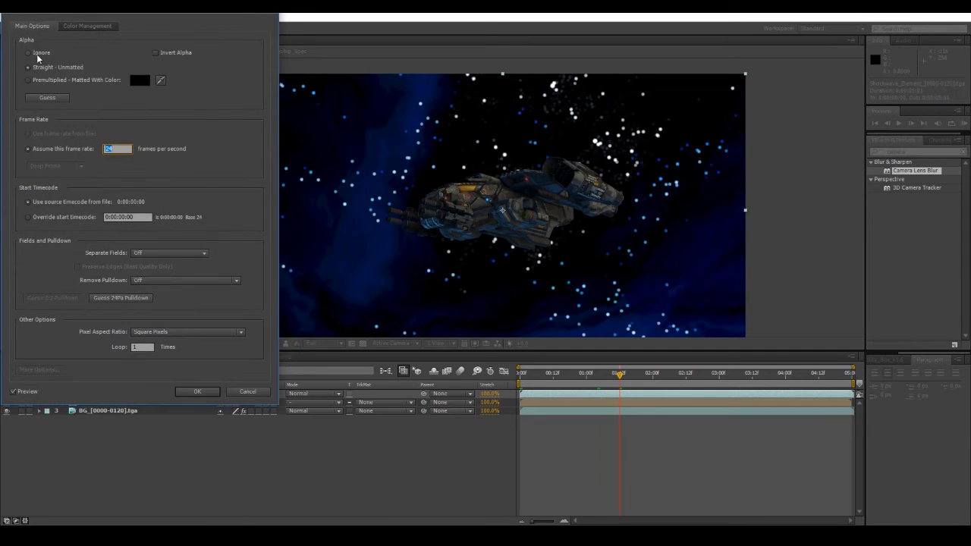
{"action": "left_click", "coordinate": [37, 55]}
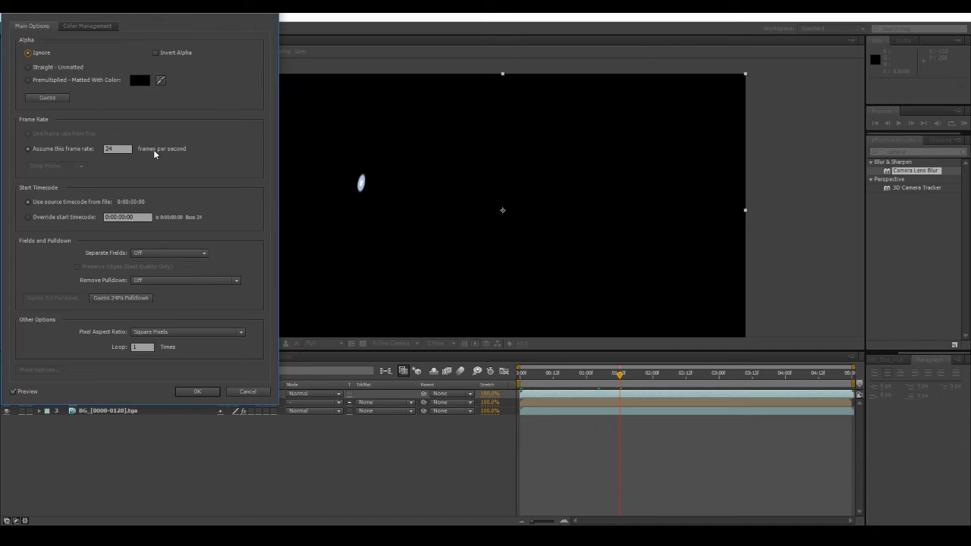
{"action": "left_click", "coordinate": [195, 392]}
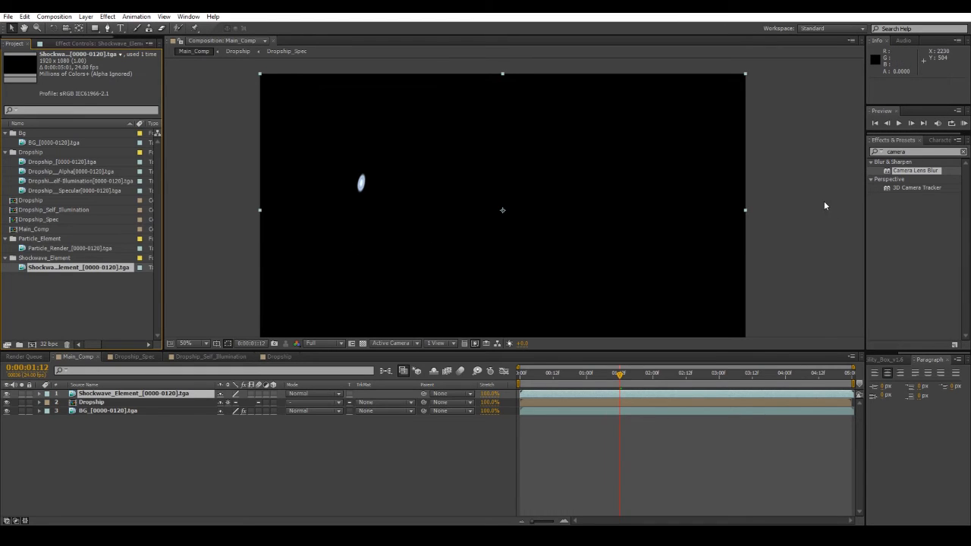
Set the Shockwave_Element layer's blending mode to Add and check the composite at 0:00:02:18 at 100% zoom.
{"action": "left_click", "coordinate": [300, 395]}
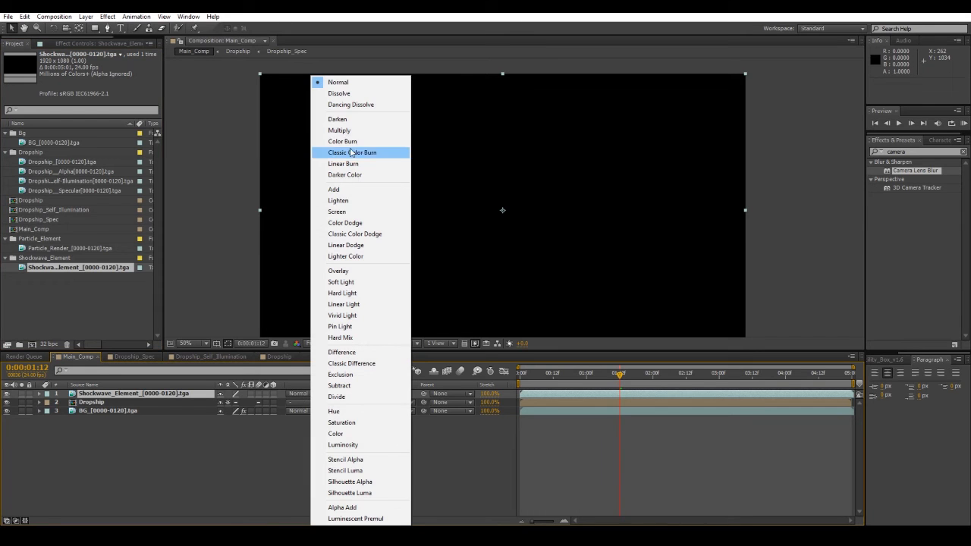
{"action": "left_click", "coordinate": [339, 191]}
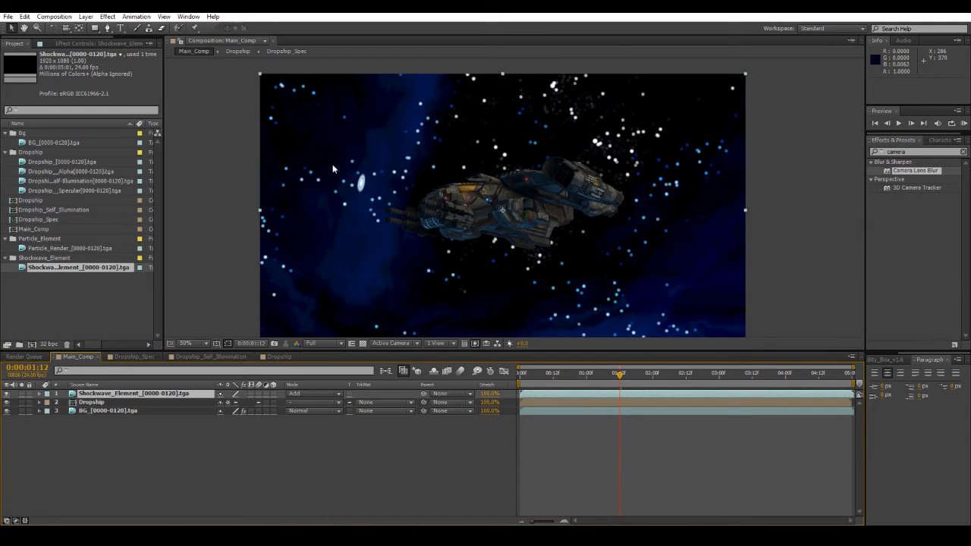
{"action": "left_click_drag", "start_coordinate": [596, 379], "coordinate": [703, 386]}
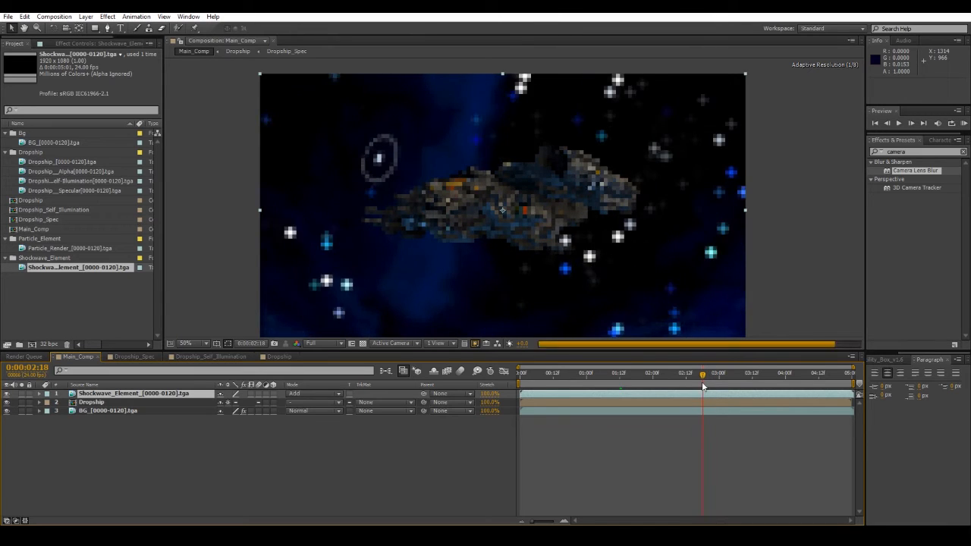
{"action": "key", "text": "period"}
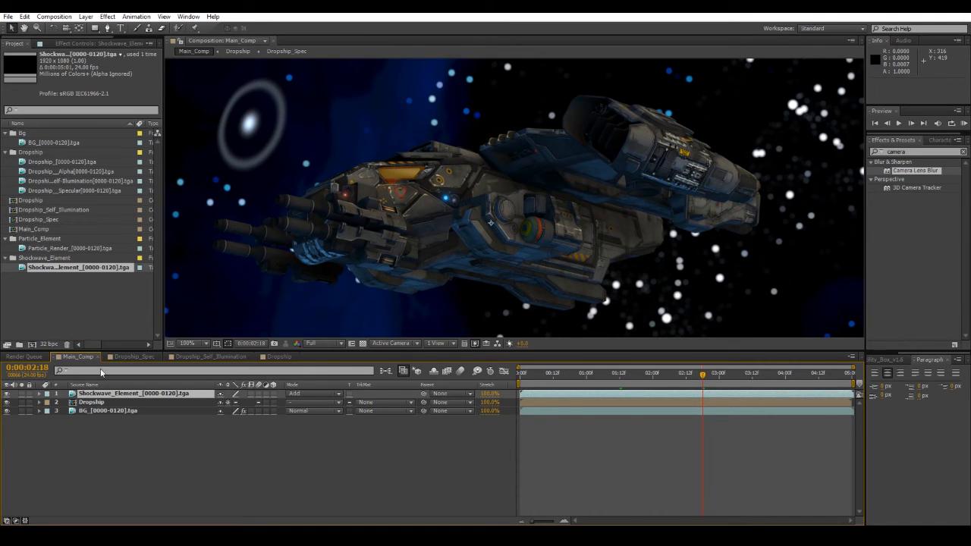
Pre-compose the Shockwave_Element layer as Shockwaves, moving all attributes into the new composition and opening it.
{"action": "key", "text": "ctrl+shift+c"}
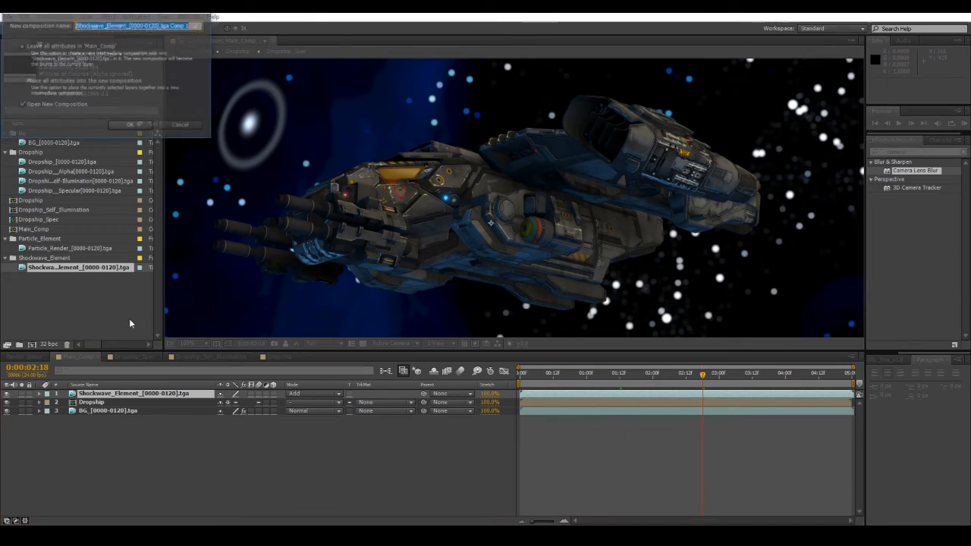
{"action": "left_click", "coordinate": [93, 79]}
{"action": "left_click_drag", "start_coordinate": [199, 26], "coordinate": [2, 32]}
{"action": "type", "text": "Shockwaves"}
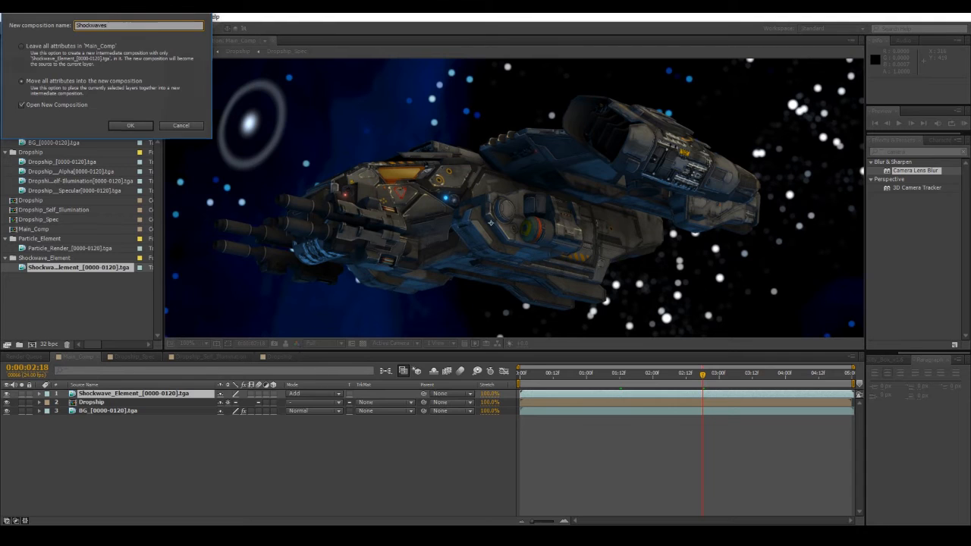
{"action": "key", "text": "Return"}
{"action": "scroll", "coordinate": [424, 219], "scroll_direction": "down", "scroll_amount": 1}
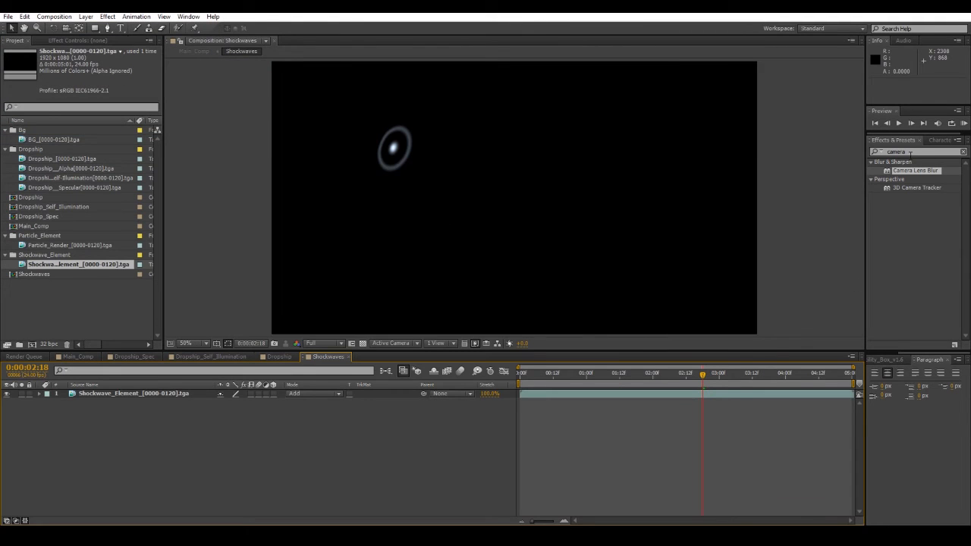
Apply Fast Blur to the Shockwave_Element layer with Blurriness 1 and Repeat Edge Pixels enabled.
{"action": "left_click", "coordinate": [962, 152]}
{"action": "left_click", "coordinate": [956, 153]}
{"action": "type", "text": "fast"}
{"action": "left_click_drag", "start_coordinate": [902, 179], "coordinate": [110, 393]}
{"action": "left_click", "coordinate": [93, 88]}
{"action": "left_click", "coordinate": [94, 71]}
{"action": "key", "text": "Return"}
{"action": "scroll", "coordinate": [271, 173], "scroll_direction": "up", "scroll_amount": 1}
{"action": "left_click_drag", "start_coordinate": [159, 425], "coordinate": [2, 307]}
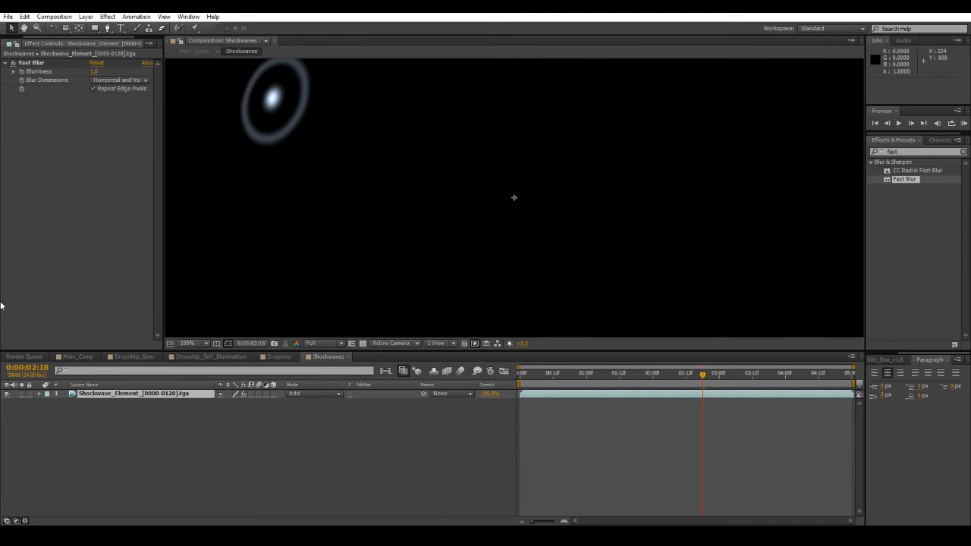
{"action": "scroll", "coordinate": [402, 198], "scroll_direction": "down", "scroll_amount": 1}
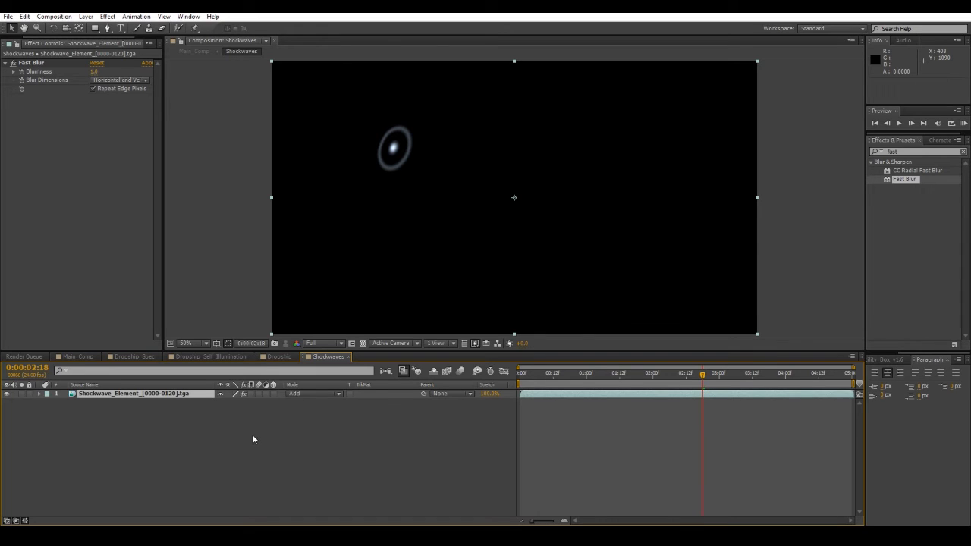
Duplicate the blurred Shockwave_Element layer and set the upper copy's Fast Blur Blurriness to 2.
{"action": "key", "text": "ctrl+d"}
{"action": "key", "text": "ctrl+Down"}
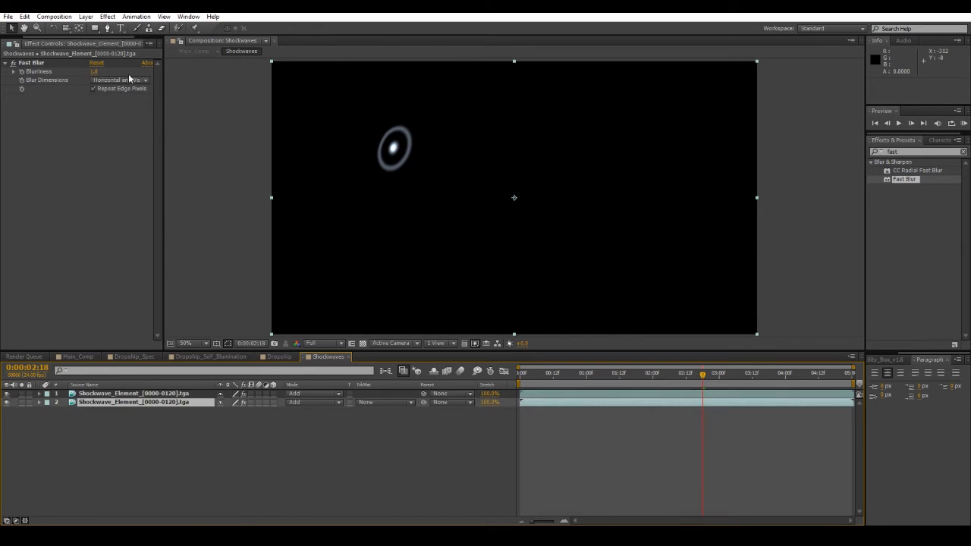
{"action": "left_click", "coordinate": [143, 394]}
{"action": "left_click", "coordinate": [93, 71]}
{"action": "type", "text": "2"}
{"action": "key", "text": "Return"}
Duplicate the top Shockwave_Element layer and set the new copy's Fast Blur Blurriness to 4.
{"action": "left_click", "coordinate": [152, 393]}
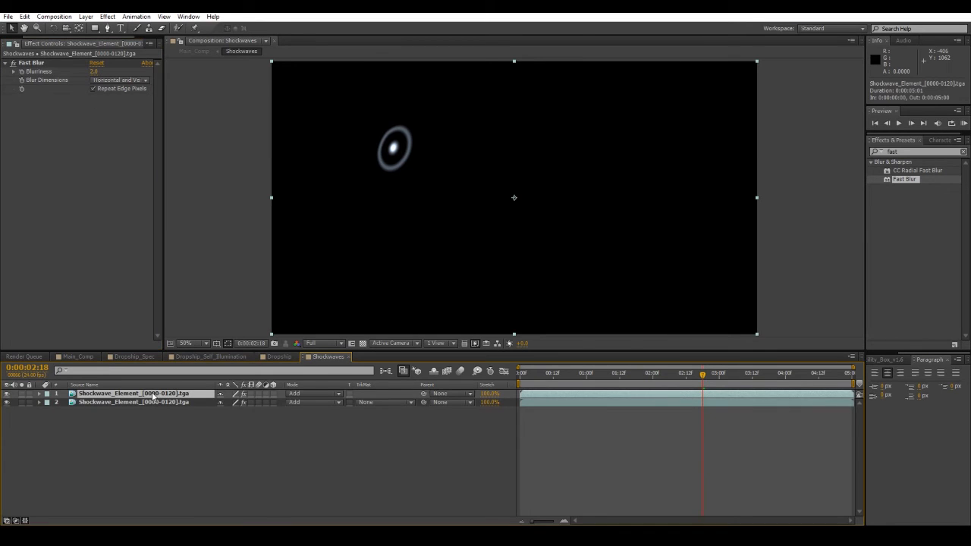
{"action": "key", "text": "ctrl+d"}
{"action": "left_click", "coordinate": [94, 71]}
{"action": "type", "text": "4"}
{"action": "key", "text": "Return"}
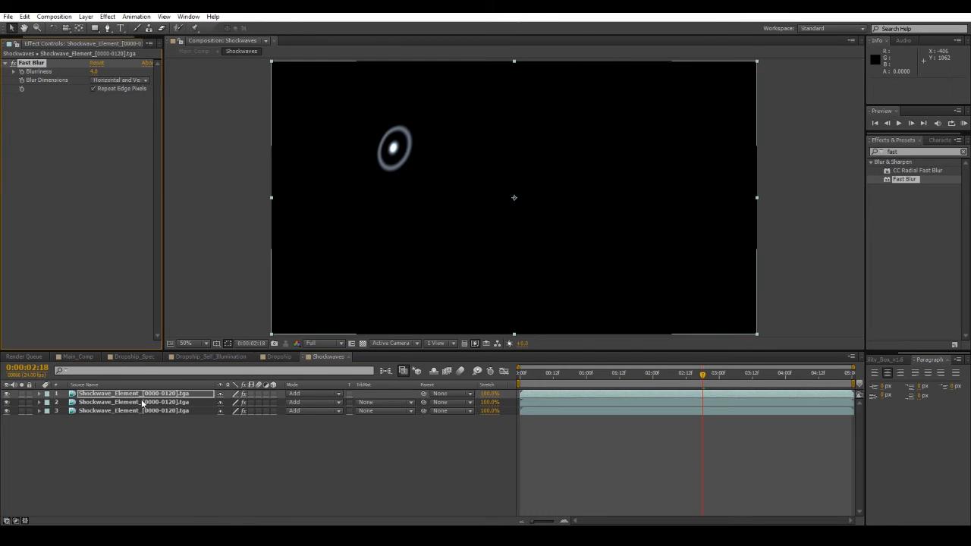
Duplicate the top Shockwave_Element layer and set the new copy's Fast Blur Blurriness to 8.
{"action": "left_click", "coordinate": [114, 133]}
{"action": "key", "text": "ctrl+d"}
{"action": "left_click", "coordinate": [95, 71]}
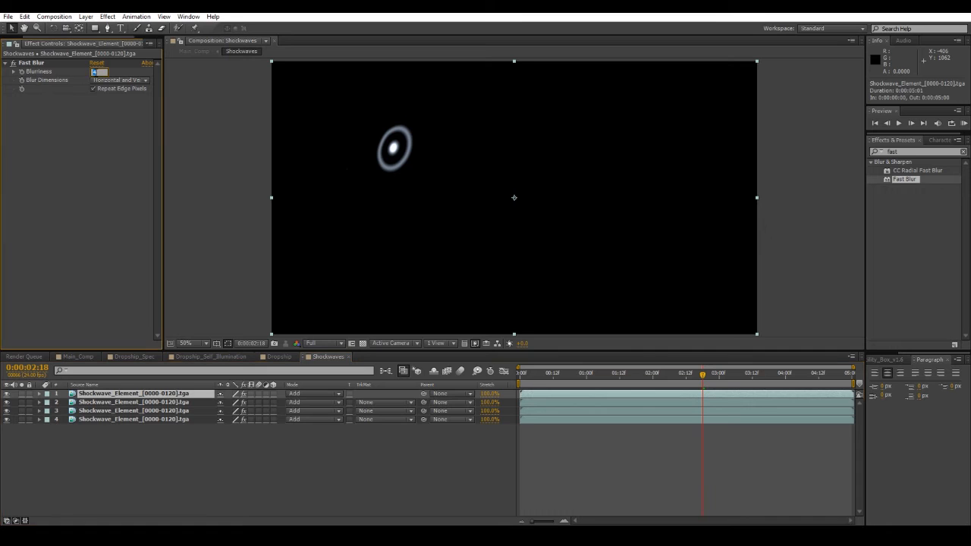
{"action": "type", "text": "8"}
{"action": "key", "text": "Return"}
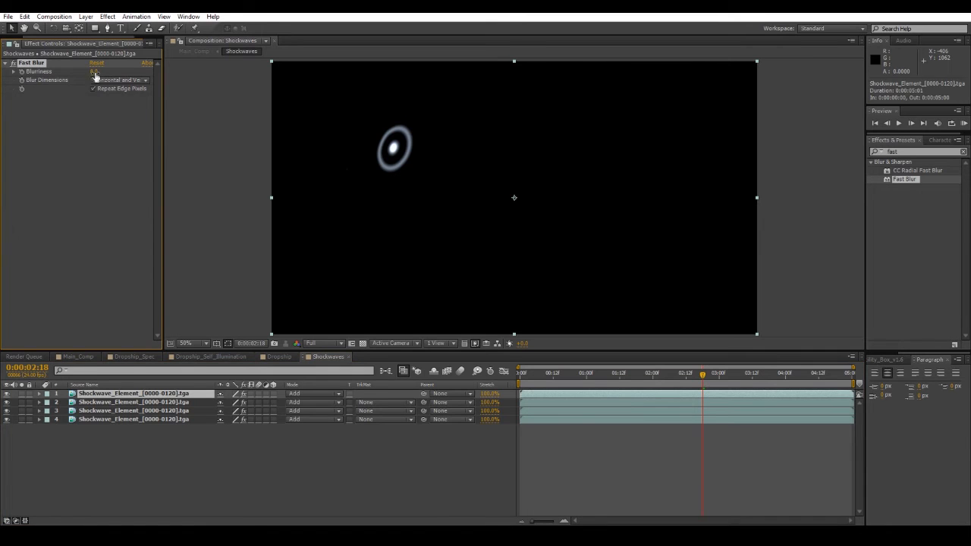
Duplicate the top Shockwave_Element layer and set the new copy's Fast Blur Blurriness to 16.
{"action": "left_click", "coordinate": [163, 396]}
{"action": "key", "text": "ctrl+d"}
{"action": "left_click", "coordinate": [94, 72]}
{"action": "type", "text": "16"}
{"action": "key", "text": "Return"}
Duplicate the top Shockwave_Element layer and set the new copy's Fast Blur Blurriness to 32.
{"action": "left_click", "coordinate": [174, 395]}
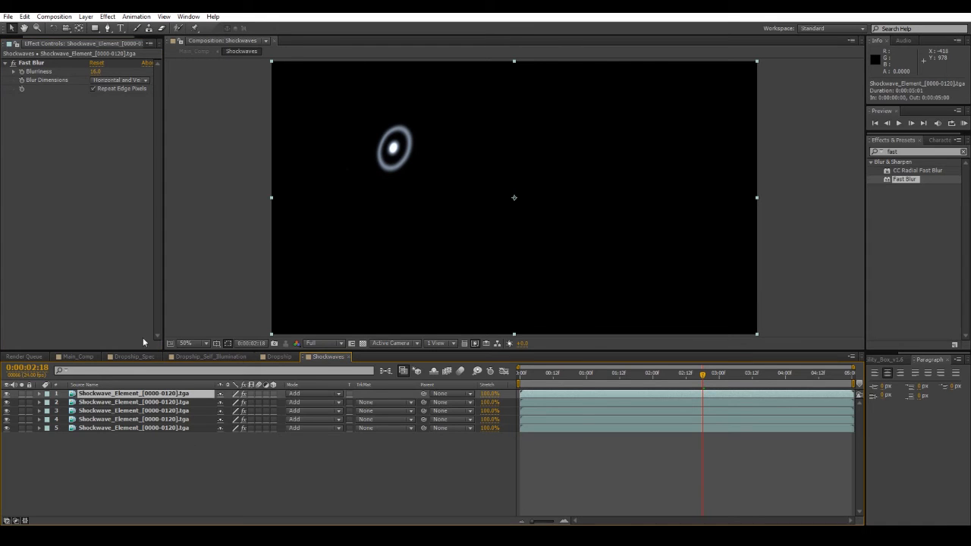
{"action": "key", "text": "ctrl+d"}
{"action": "left_click", "coordinate": [95, 72]}
{"action": "type", "text": "32"}
{"action": "key", "text": "Return"}
{"action": "scroll", "coordinate": [352, 165], "scroll_direction": "up", "scroll_amount": 1}
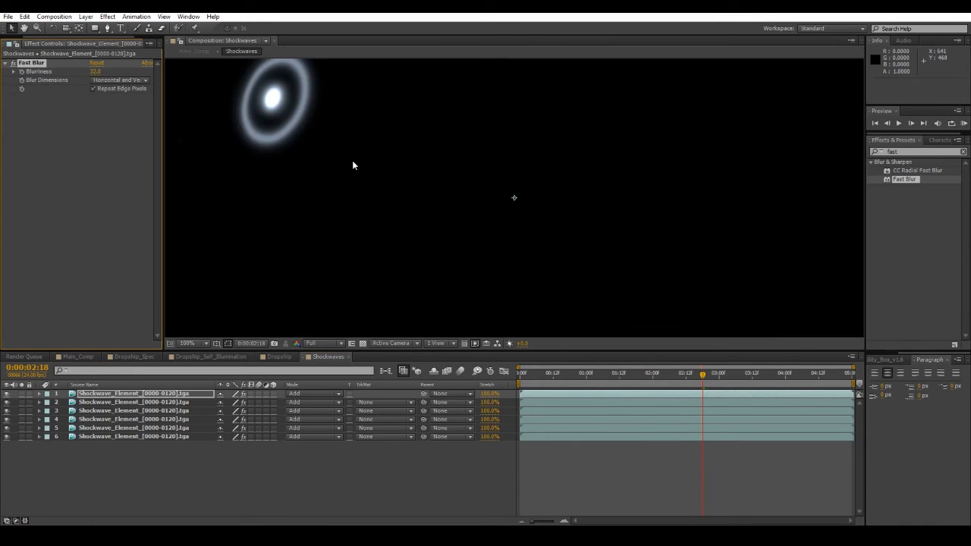
Duplicate the top Shockwave_Element layer and set the new copy's Fast Blur Blurriness to 64.
{"action": "left_click", "coordinate": [135, 395]}
{"action": "key", "text": "ctrl+d"}
{"action": "left_click", "coordinate": [96, 72]}
{"action": "type", "text": "64"}
{"action": "key", "text": "Return"}
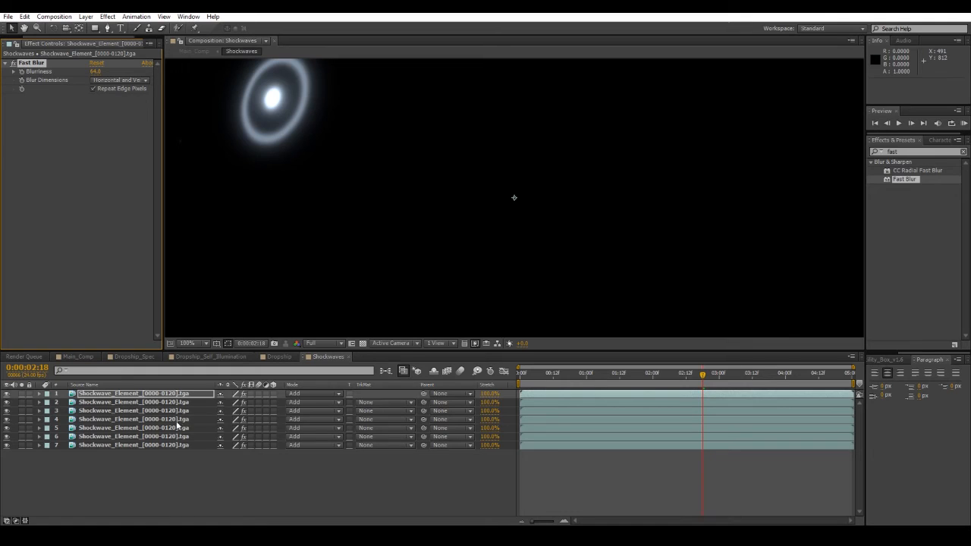
{"action": "scroll", "coordinate": [355, 216], "scroll_direction": "down", "scroll_amount": 1}
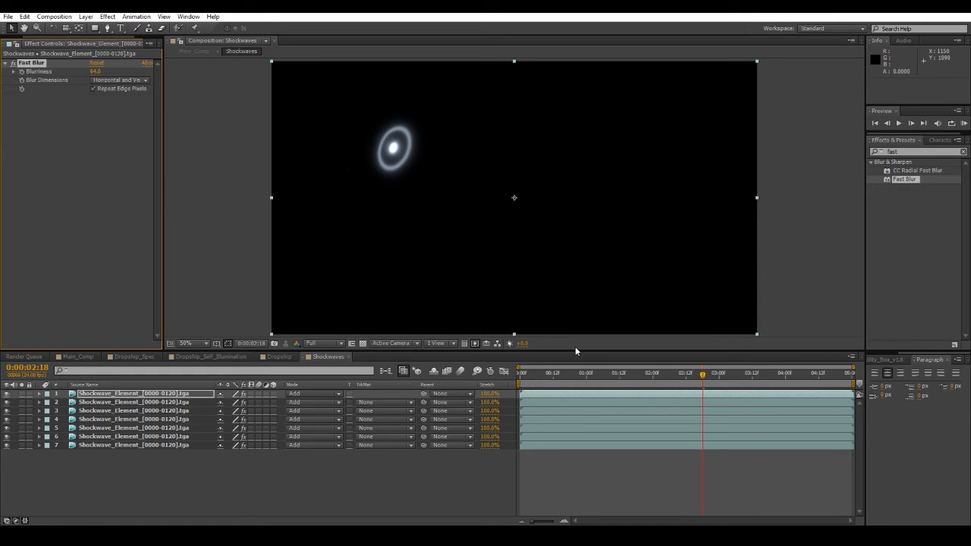
Add an adjustment layer above all Shockwave_Element layers and apply the Curves effect to it.
{"action": "left_click", "coordinate": [225, 477]}
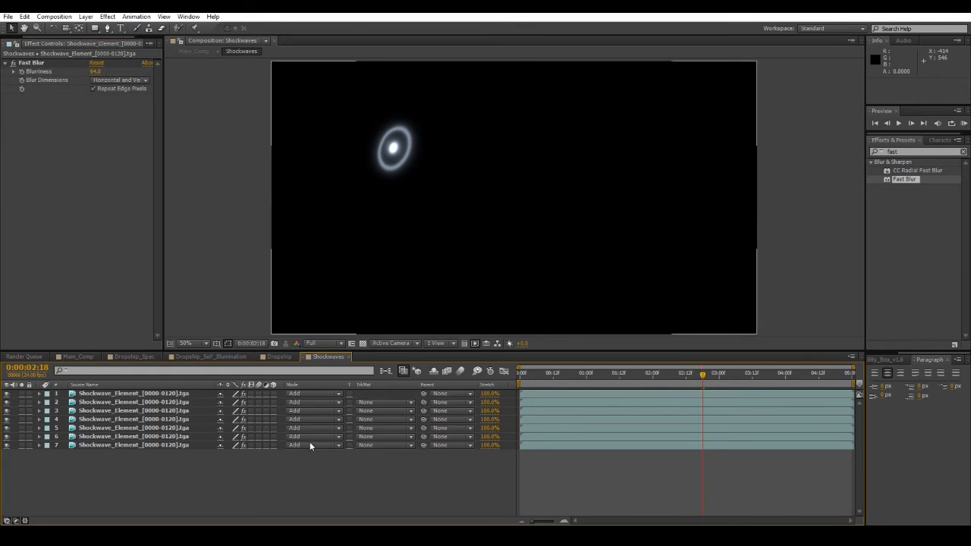
{"action": "left_click", "coordinate": [86, 16]}
{"action": "mouse_move", "coordinate": [102, 28]}
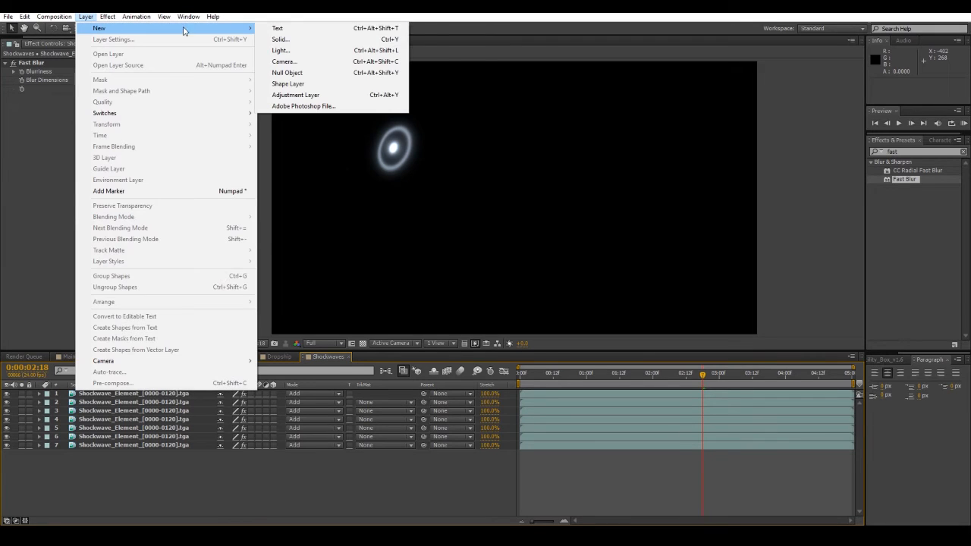
{"action": "left_click", "coordinate": [312, 94]}
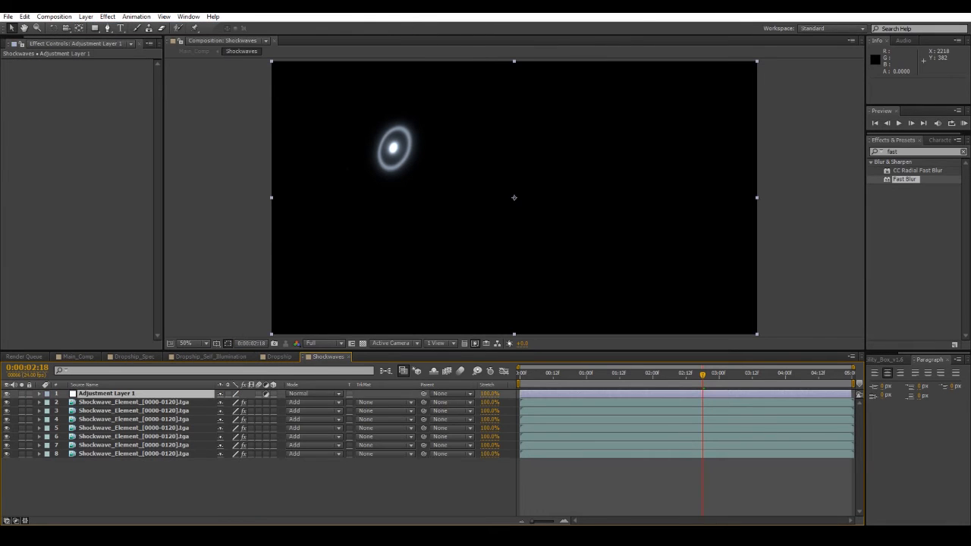
{"action": "left_click", "coordinate": [962, 151]}
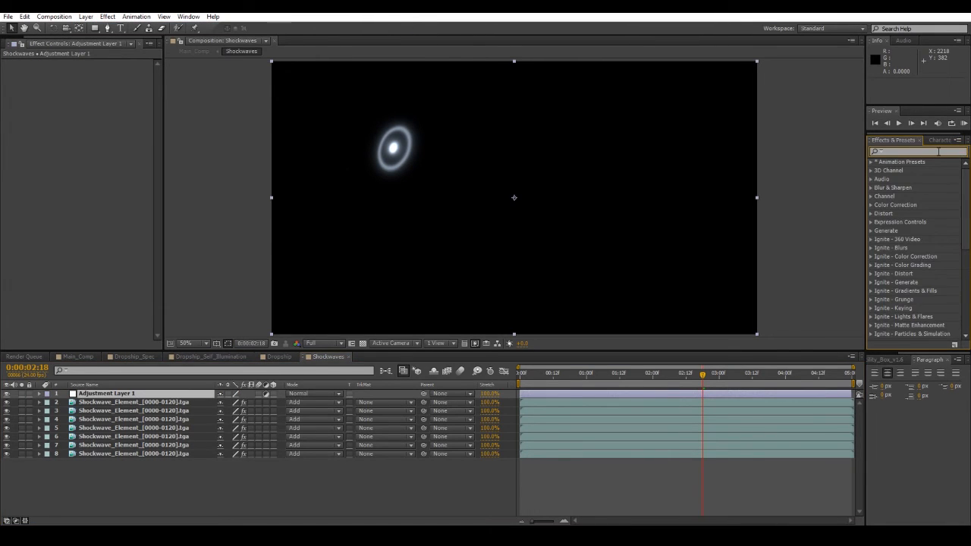
{"action": "type", "text": "curve"}
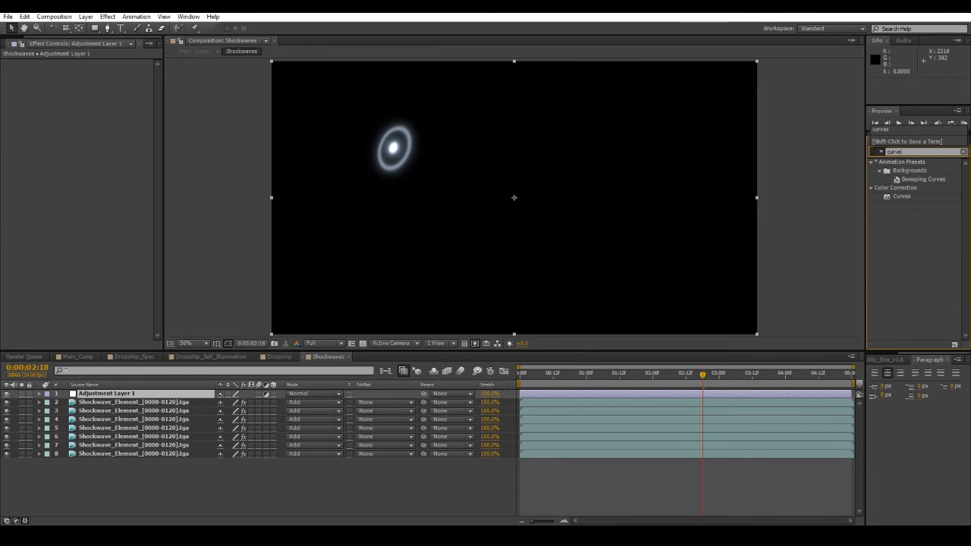
{"action": "left_click_drag", "start_coordinate": [906, 195], "coordinate": [106, 156]}
Raise the midtones of the Blue channel in the adjustment layer's Curves effect.
{"action": "left_click", "coordinate": [114, 76]}
{"action": "left_click", "coordinate": [113, 116]}
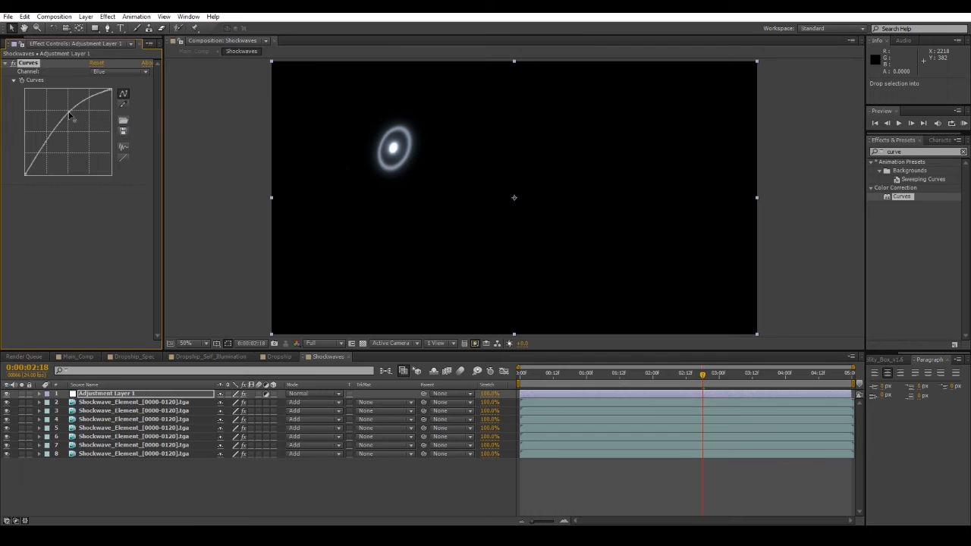
{"action": "left_click_drag", "start_coordinate": [70, 123], "coordinate": [66, 115]}
Shape the Green channel of Curves into an S-curve with raised highlights and lowered shadows.
{"action": "left_click", "coordinate": [114, 71]}
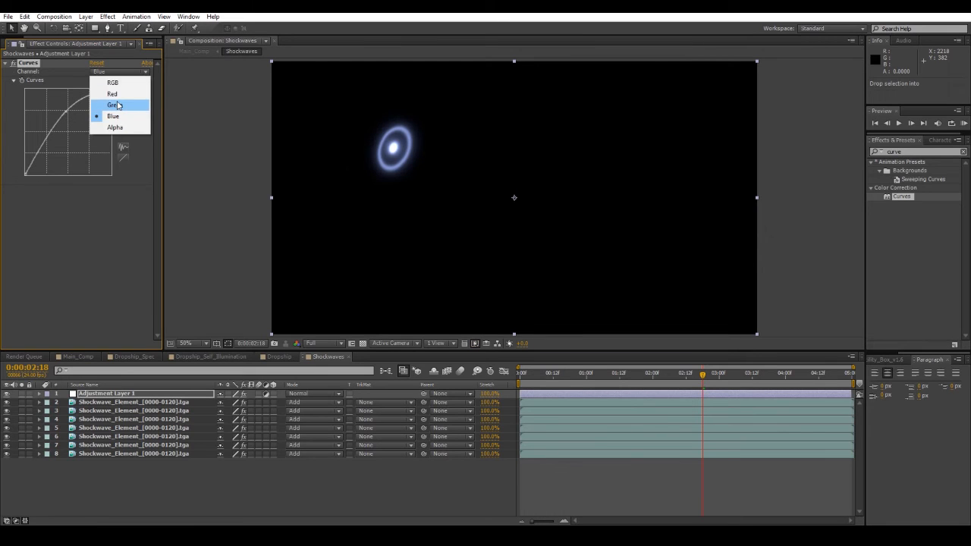
{"action": "left_click", "coordinate": [117, 103]}
{"action": "left_click_drag", "start_coordinate": [82, 113], "coordinate": [82, 101]}
{"action": "left_click_drag", "start_coordinate": [61, 144], "coordinate": [51, 160]}
Lower the midtones of the Red channel in the adjustment layer's Curves effect.
{"action": "left_click", "coordinate": [119, 72]}
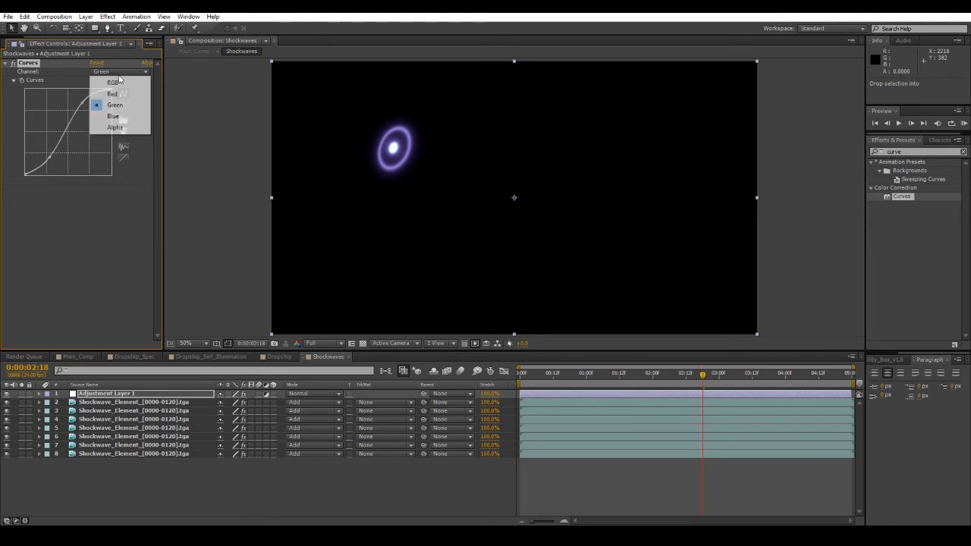
{"action": "left_click", "coordinate": [107, 92]}
{"action": "left_click_drag", "start_coordinate": [46, 154], "coordinate": [69, 152]}
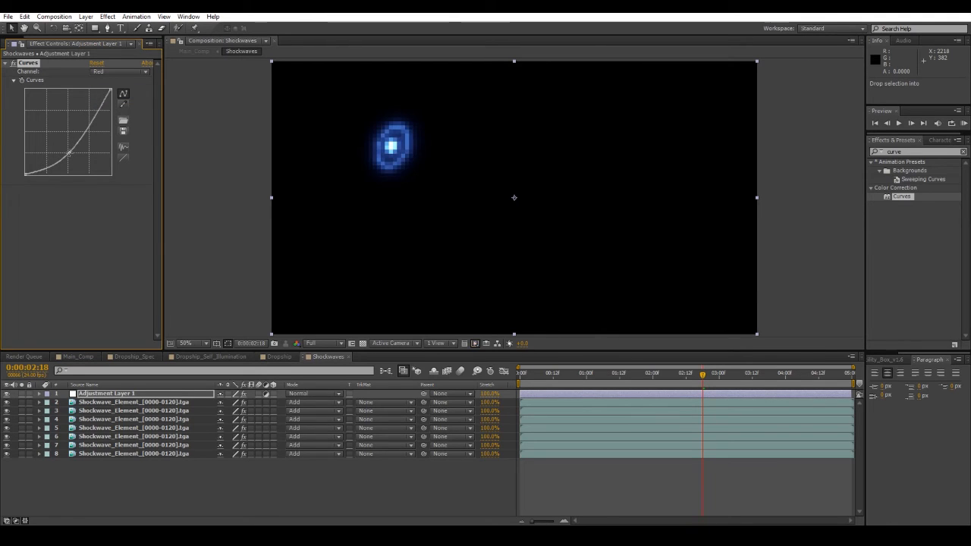
{"action": "scroll", "coordinate": [391, 152], "scroll_direction": "up", "scroll_amount": 1}
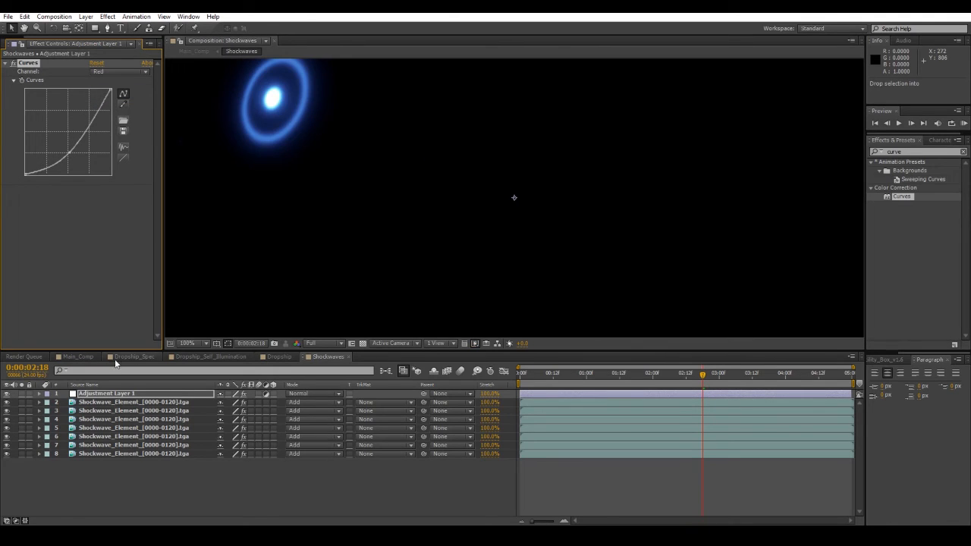
In Main_Comp, set the Shockwaves layer's blending mode to Add.
{"action": "left_click", "coordinate": [78, 356]}
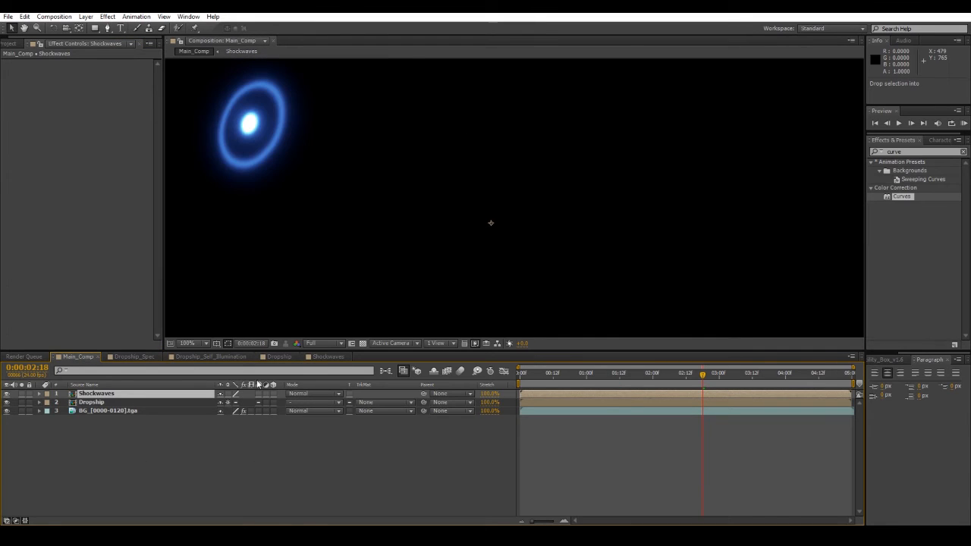
{"action": "scroll", "coordinate": [455, 256], "scroll_direction": "down", "scroll_amount": 1}
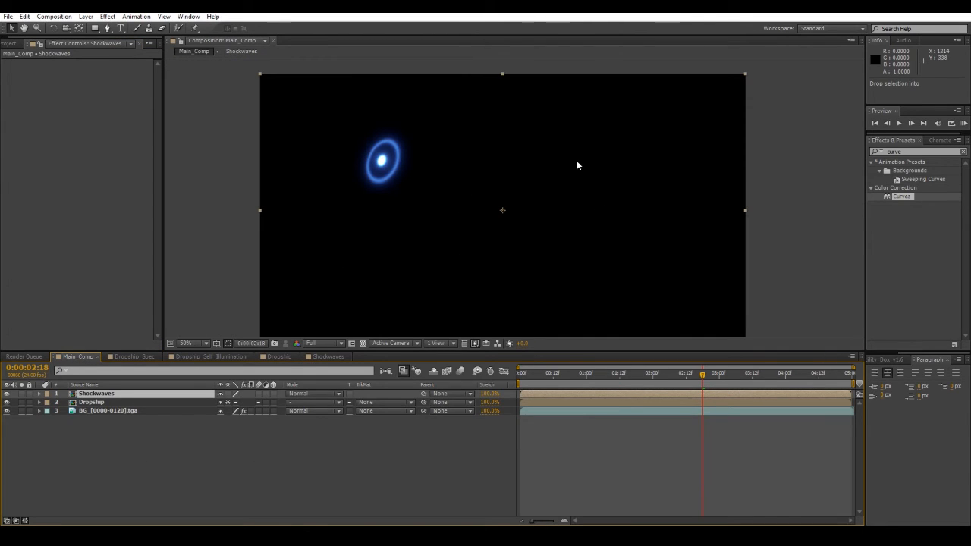
{"action": "left_click", "coordinate": [301, 396]}
{"action": "left_click", "coordinate": [345, 191]}
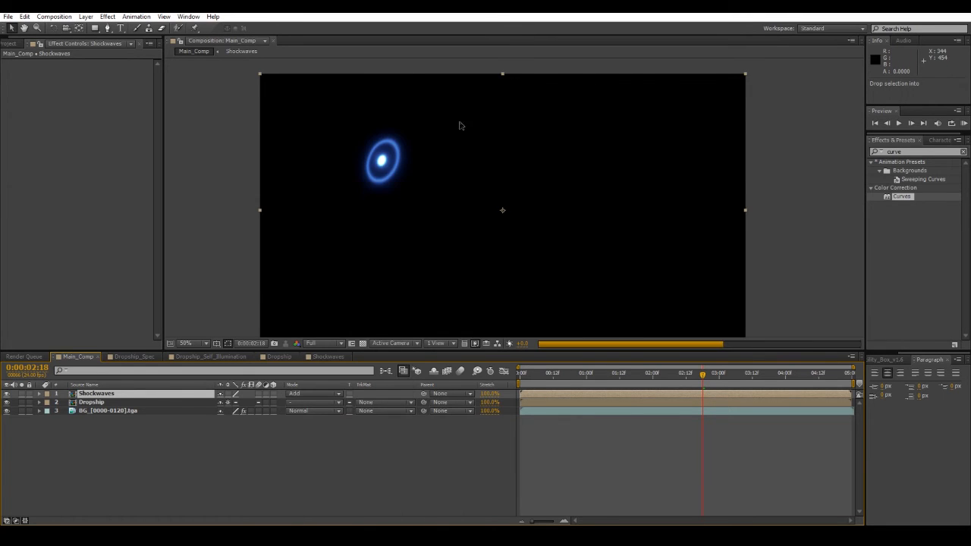
{"action": "scroll", "coordinate": [447, 153], "scroll_direction": "up", "scroll_amount": 1}
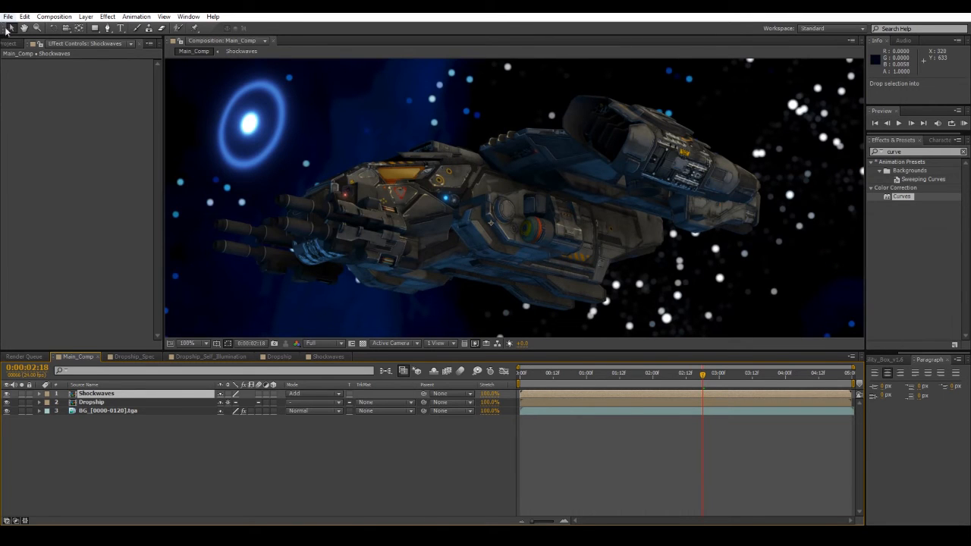
Duplicate the Shockwaves composition in the project and rename the copy Particles.
{"action": "left_click", "coordinate": [9, 43]}
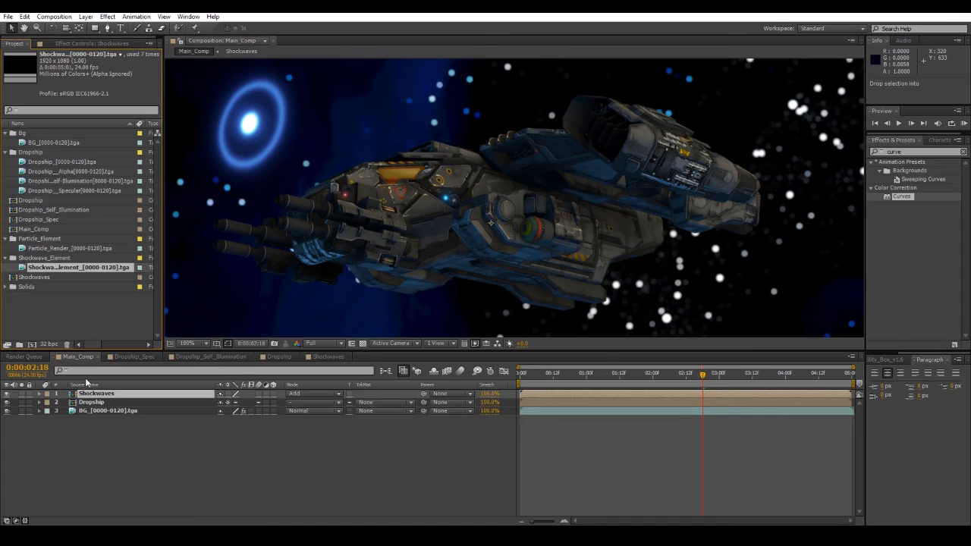
{"action": "left_click", "coordinate": [51, 313]}
{"action": "left_click", "coordinate": [13, 280]}
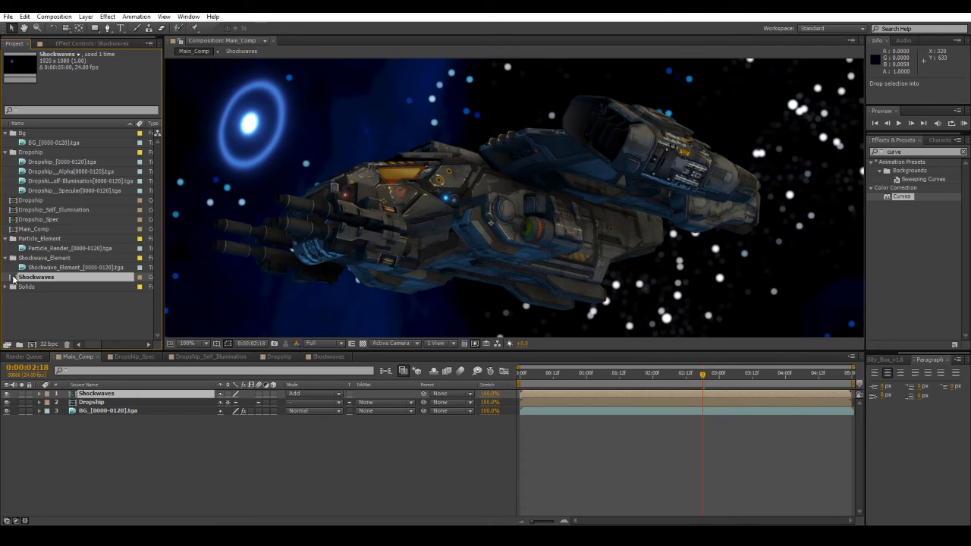
{"action": "key", "text": "ctrl+d"}
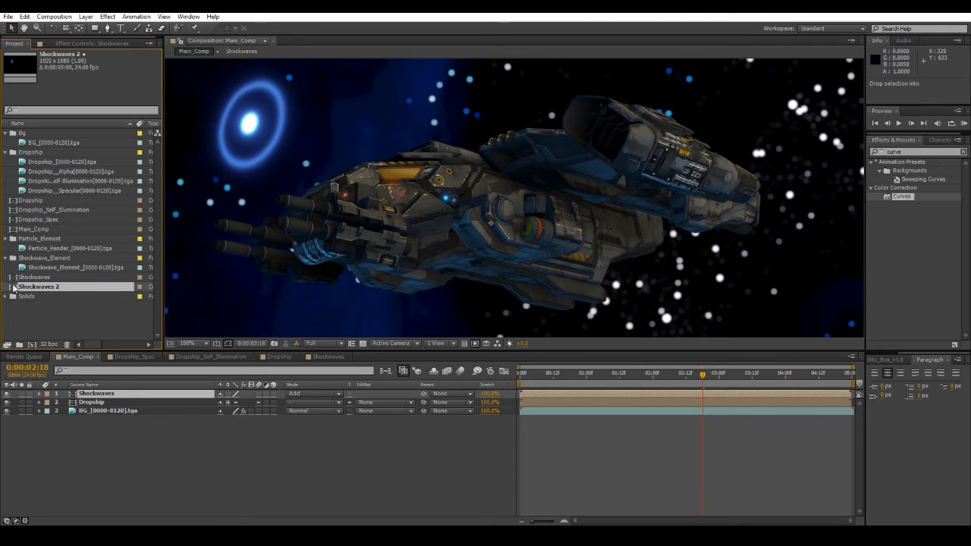
{"action": "right_click", "coordinate": [14, 290]}
{"action": "left_click", "coordinate": [45, 295]}
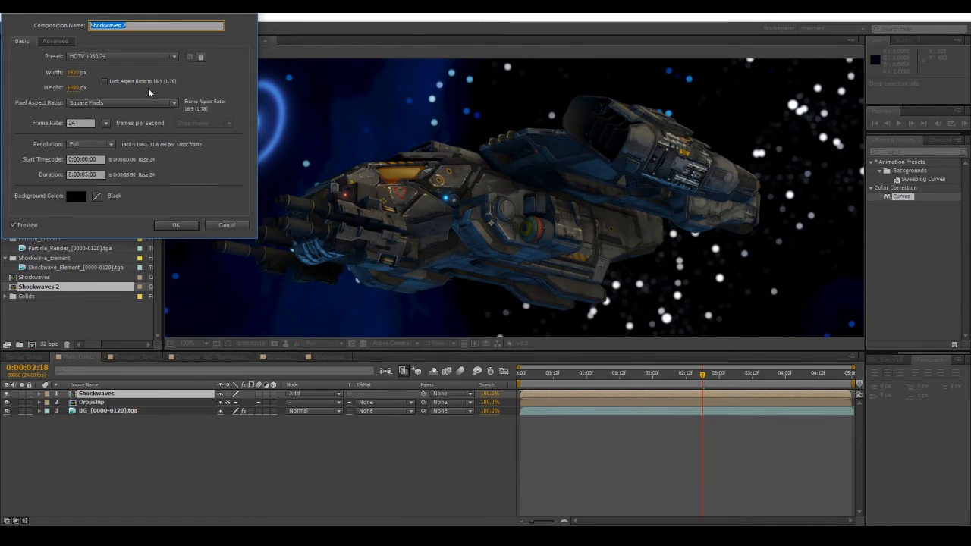
{"action": "type", "text": "Fe"}
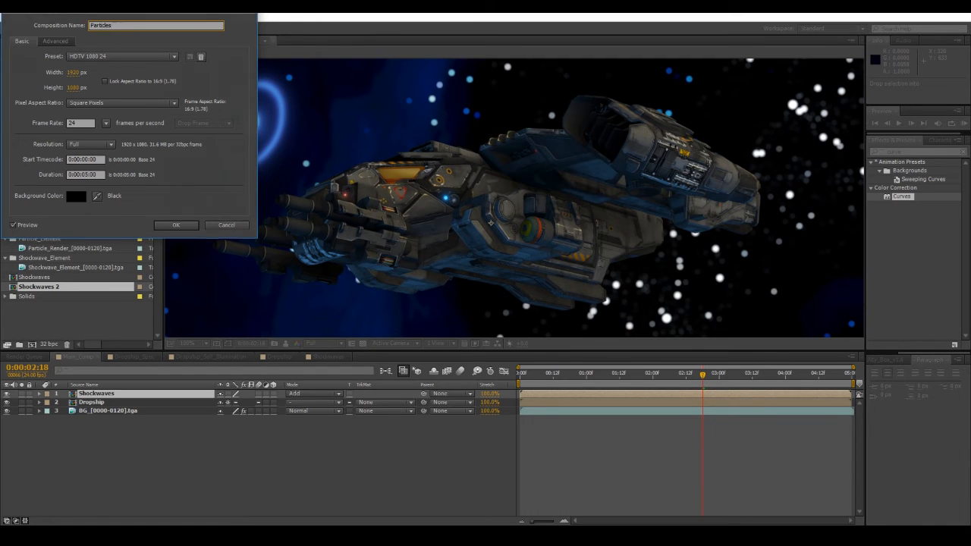
{"action": "type", "text": "rticles"}
{"action": "key", "text": "Return"}
Place the Particles composition above Shockwaves in Main_Comp and set its blending mode to Add.
{"action": "left_click_drag", "start_coordinate": [12, 260], "coordinate": [233, 387]}
{"action": "left_click", "coordinate": [317, 393]}
{"action": "left_click", "coordinate": [335, 189]}
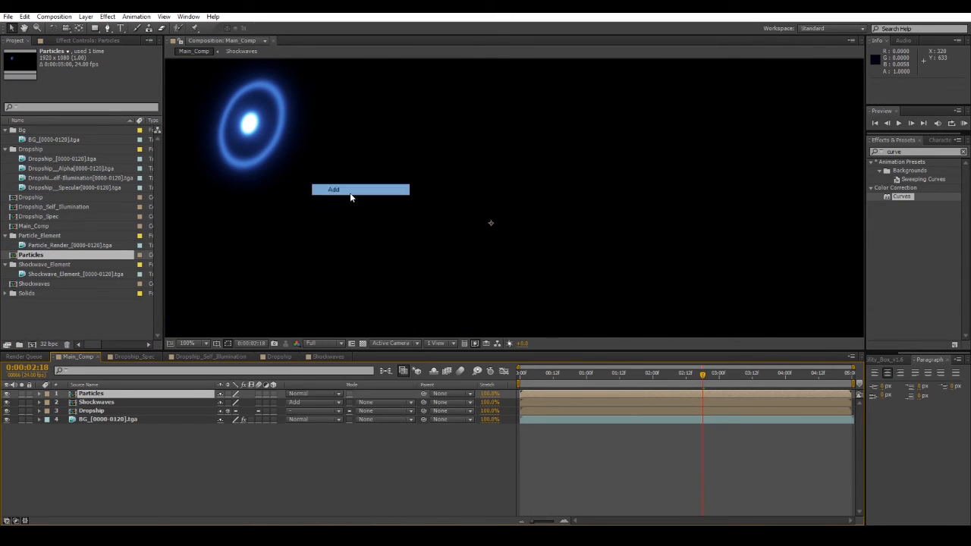
Open the Particles composition and replace the source of all its Shockwave_Element layers with Particle_Render_[0000-0120].tga.
{"action": "double_click", "coordinate": [74, 395]}
{"action": "left_click_drag", "start_coordinate": [209, 475], "coordinate": [176, 399]}
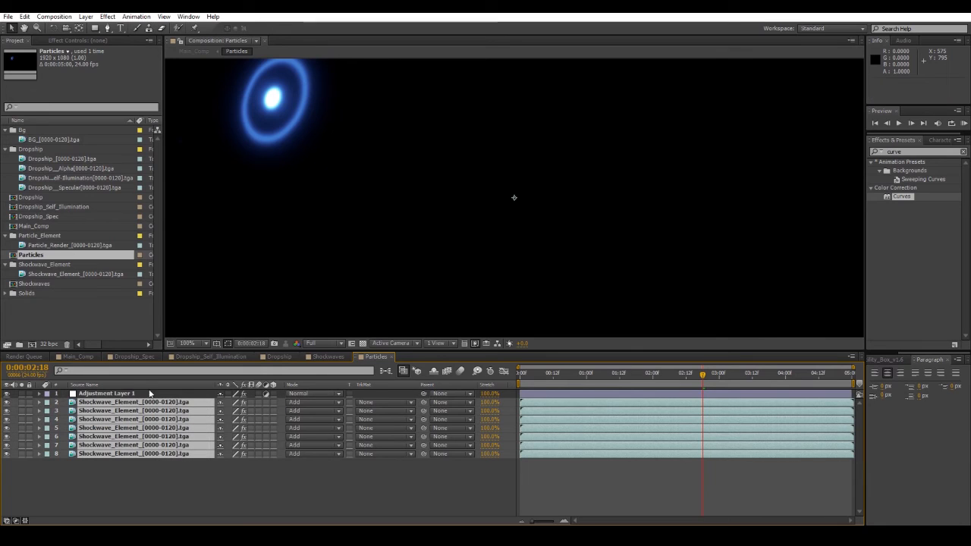
{"action": "left_click", "coordinate": [50, 245]}
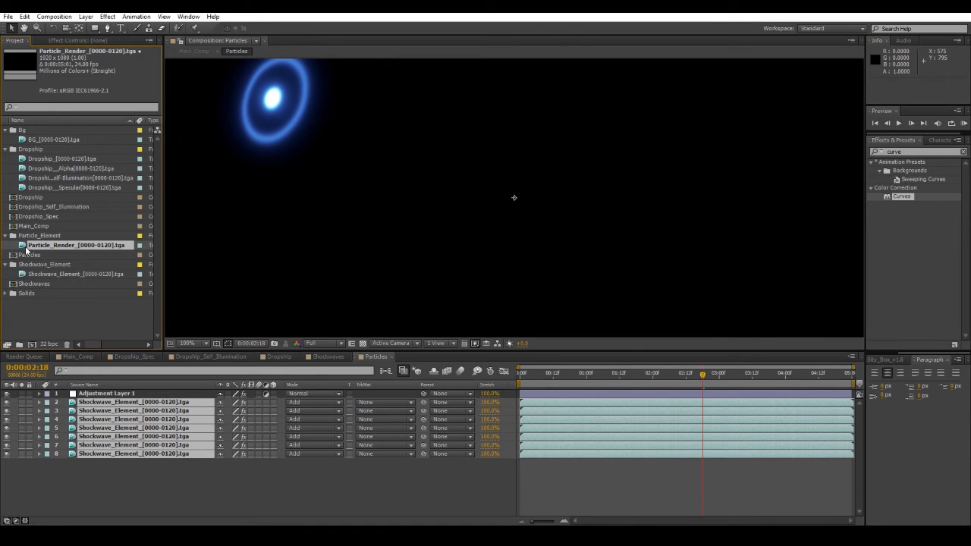
{"action": "left_click_drag", "start_coordinate": [26, 247], "coordinate": [154, 443], "text": "alt"}
Interpret the Particle_Render_[0000-0120].tga footage with its alpha set to Ignore and move the Particles composition's current time to 0:00:02:23.
{"action": "scroll", "coordinate": [364, 190], "scroll_direction": "down", "scroll_amount": 2}
{"action": "left_click_drag", "start_coordinate": [644, 379], "coordinate": [559, 381]}
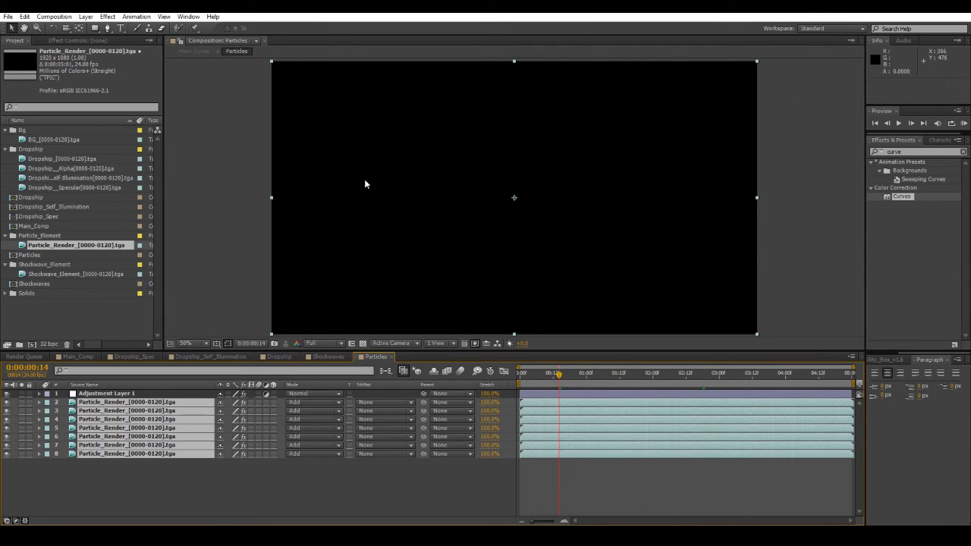
{"action": "scroll", "coordinate": [364, 182], "scroll_direction": "up", "scroll_amount": 1}
{"action": "middle_click_drag", "start_coordinate": [378, 163], "coordinate": [487, 247]}
{"action": "scroll", "coordinate": [487, 247], "scroll_direction": "down", "scroll_amount": 1}
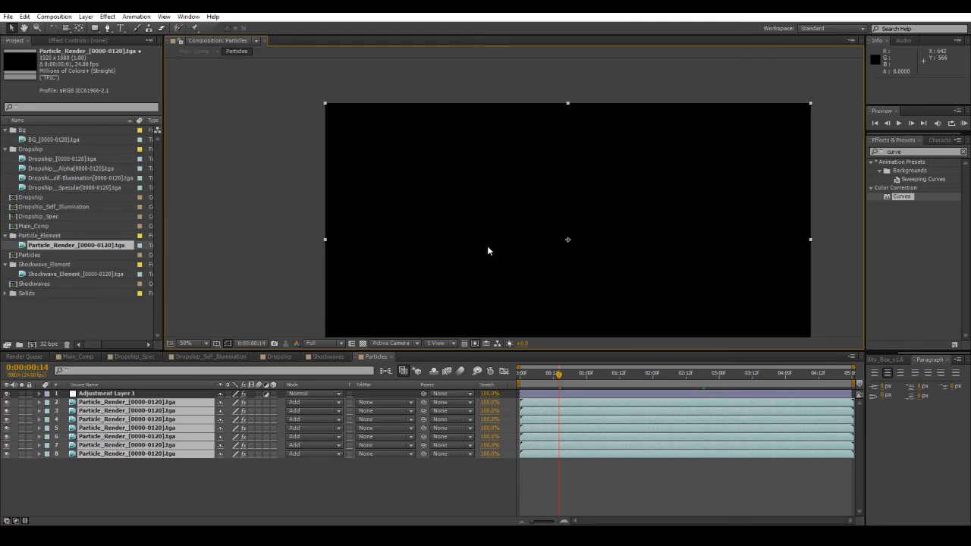
{"action": "left_click", "coordinate": [641, 381]}
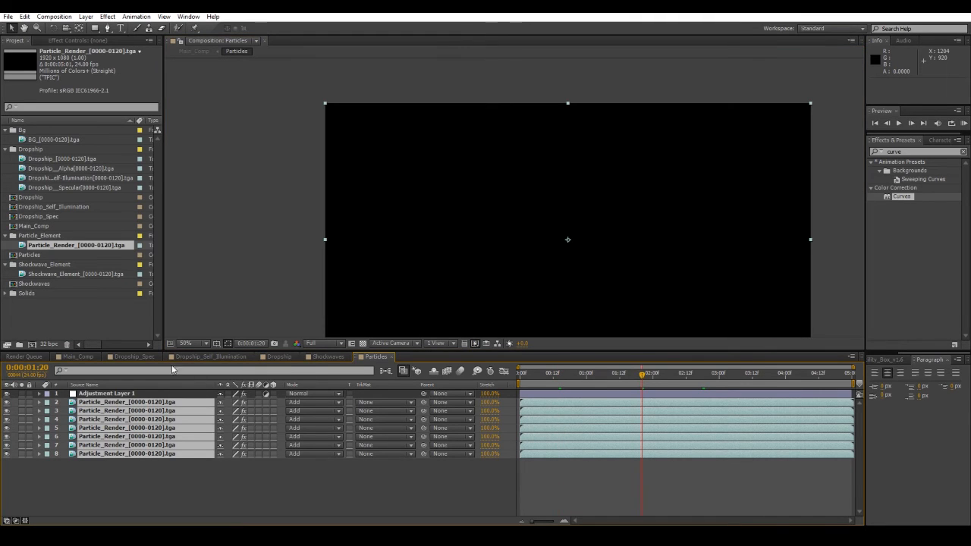
{"action": "left_click", "coordinate": [89, 303]}
{"action": "right_click", "coordinate": [86, 244]}
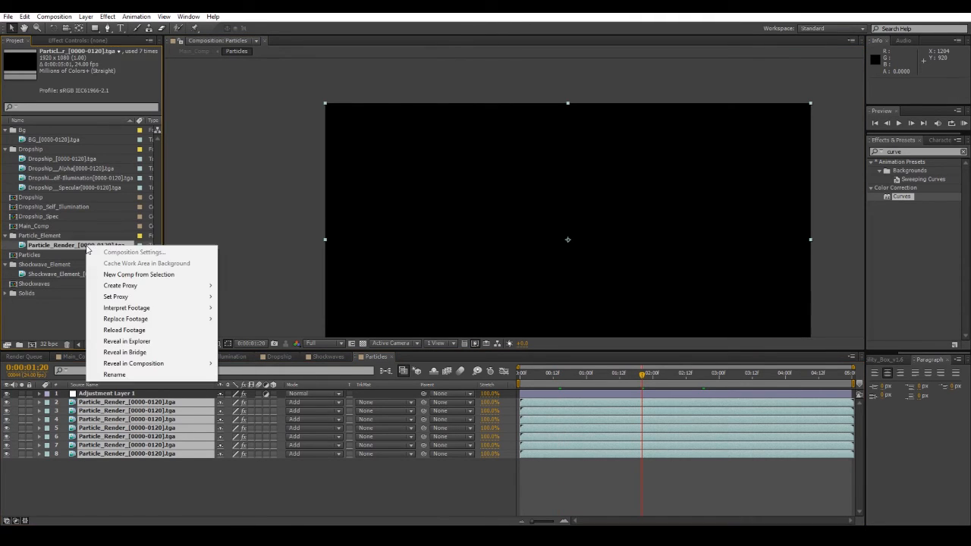
{"action": "mouse_move", "coordinate": [151, 308]}
{"action": "left_click", "coordinate": [255, 308]}
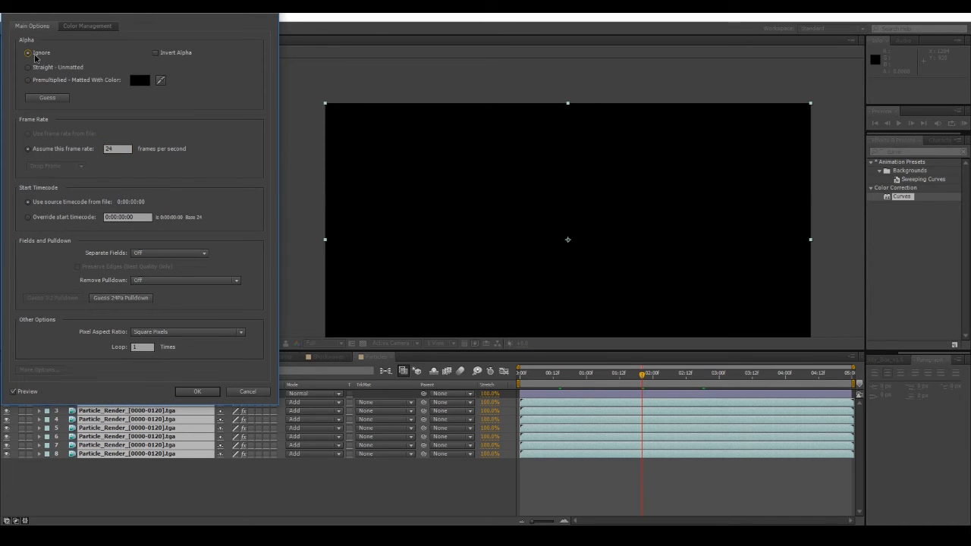
{"action": "left_click", "coordinate": [34, 55]}
{"action": "left_click", "coordinate": [196, 391]}
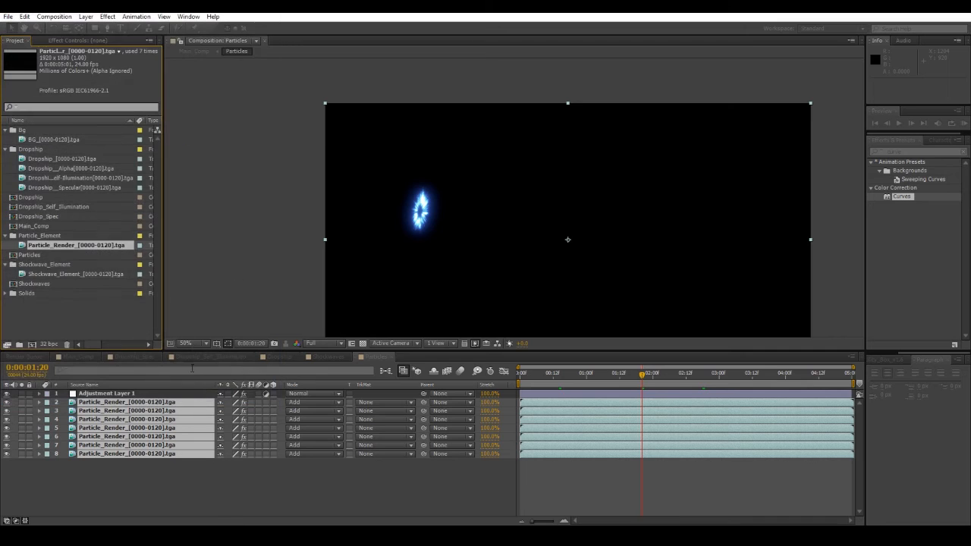
{"action": "left_click_drag", "start_coordinate": [651, 374], "coordinate": [717, 381]}
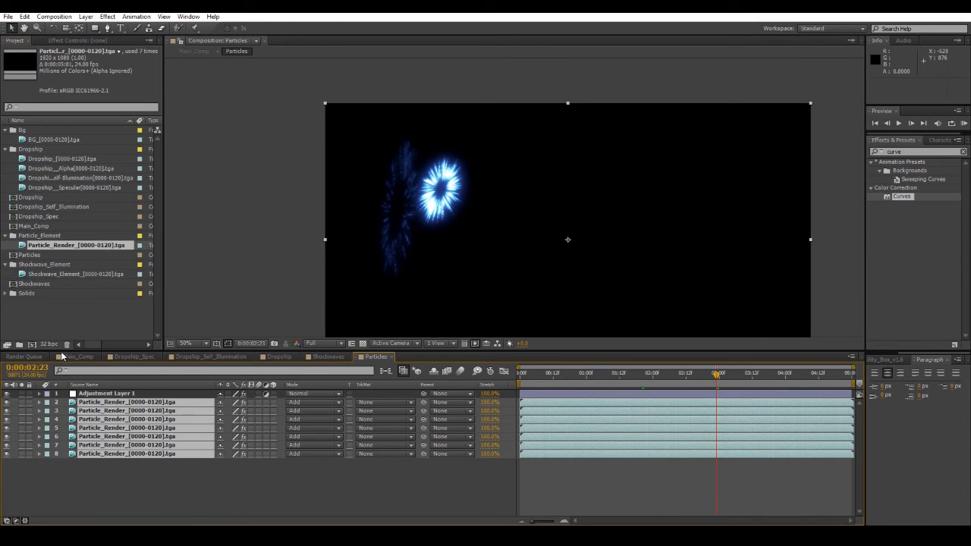
Return to Main_Comp and preview the particle and shockwave elements over the dropship.
{"action": "left_click", "coordinate": [78, 355]}
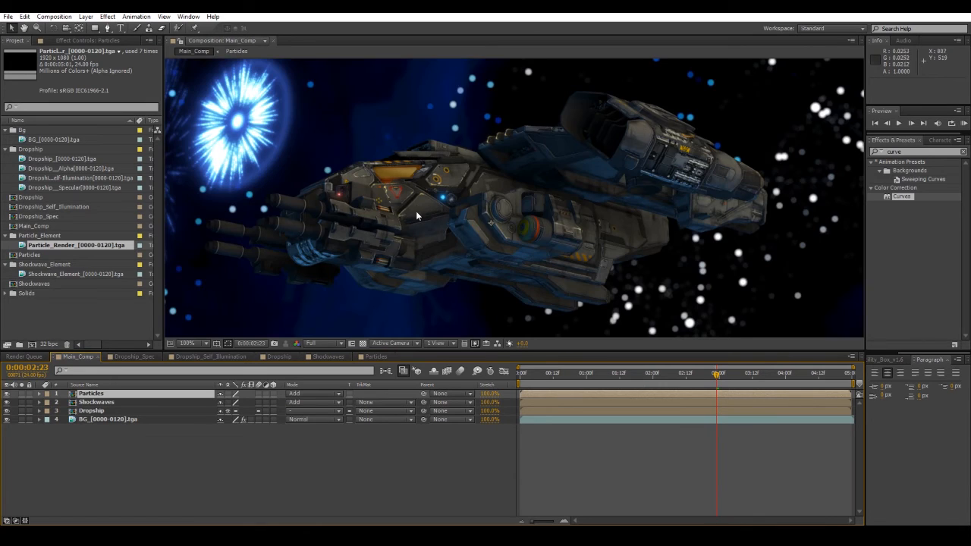
{"action": "scroll", "coordinate": [343, 195], "scroll_direction": "down", "scroll_amount": 2}
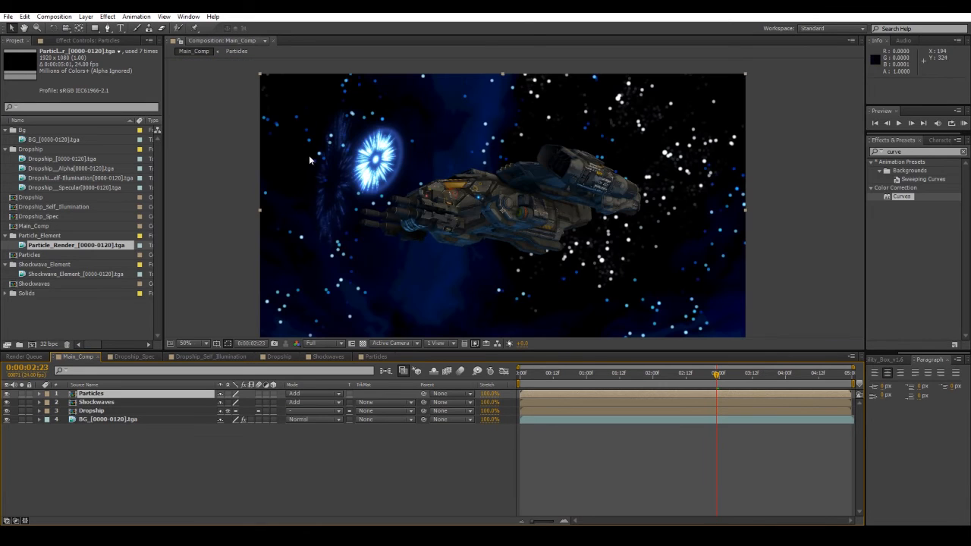
{"action": "left_click", "coordinate": [376, 470]}
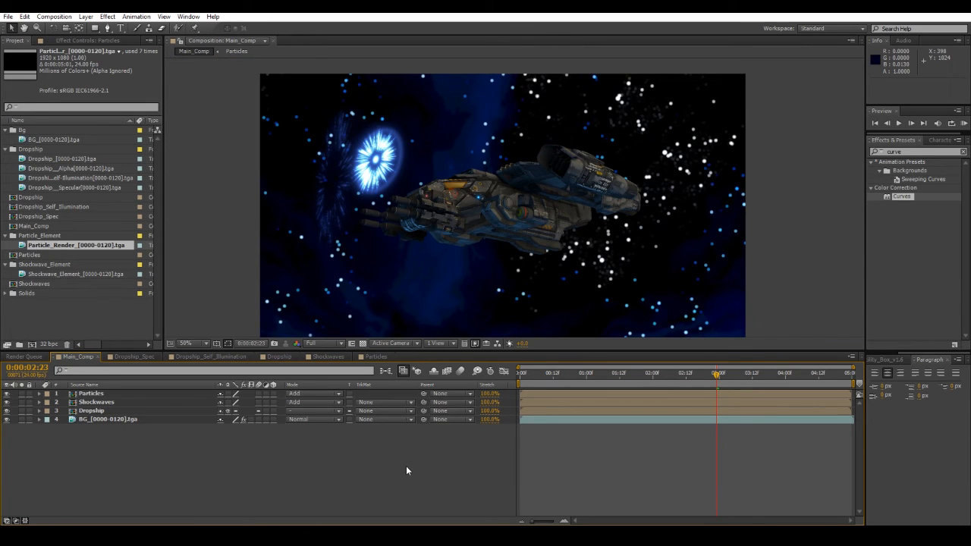
{"action": "key", "text": "KP_0"}
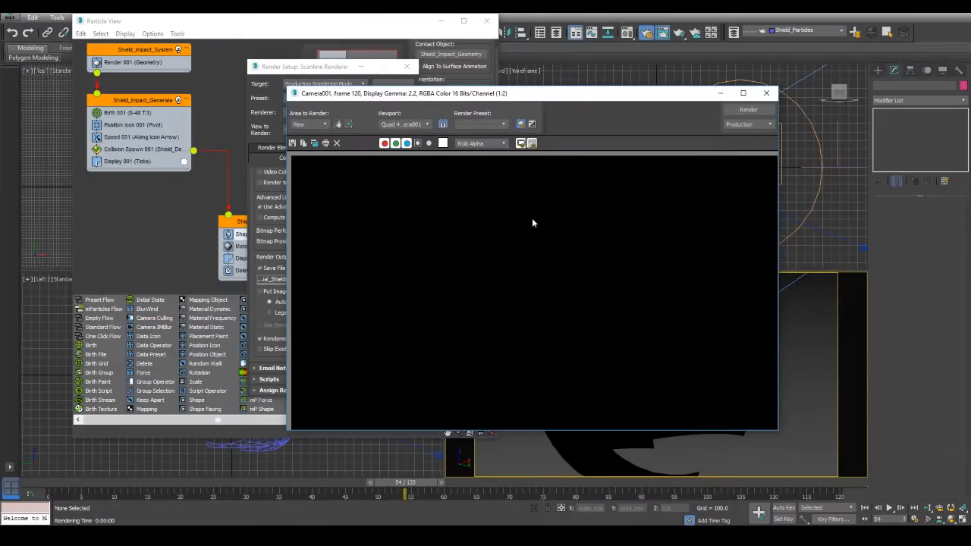
Switch to 3ds Max, review the Shield_Impact_Particle_Explosion event's Shape Mark 002 settings, and put away Particle View and the rendered frame.
{"action": "left_click_drag", "start_coordinate": [553, 99], "coordinate": [676, 100]}
{"action": "left_click_drag", "start_coordinate": [300, 28], "coordinate": [268, 32]}
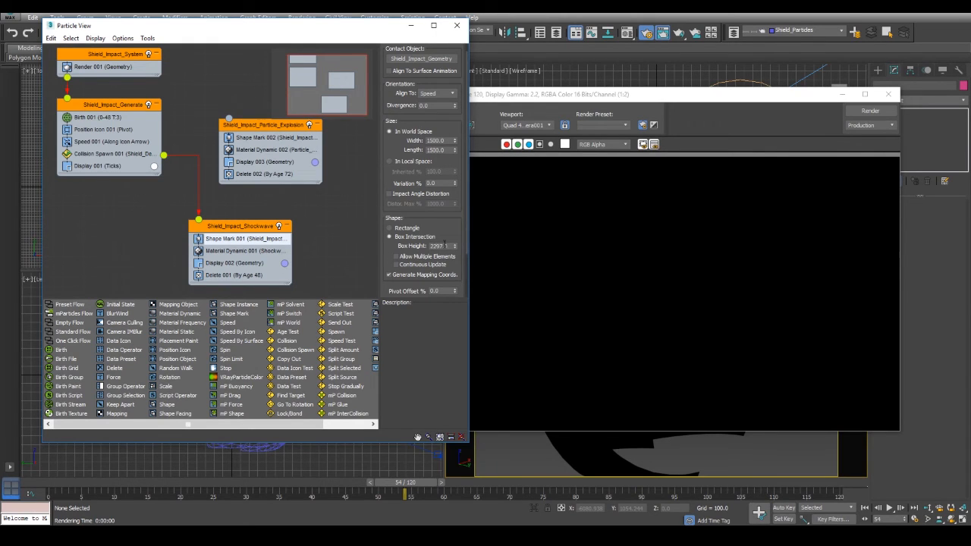
{"action": "left_click", "coordinate": [279, 126]}
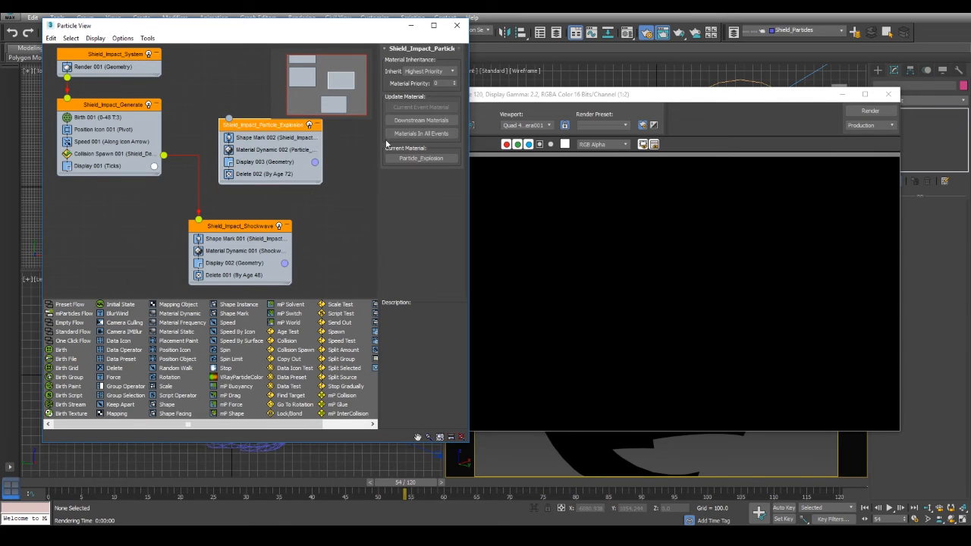
{"action": "left_click", "coordinate": [269, 139]}
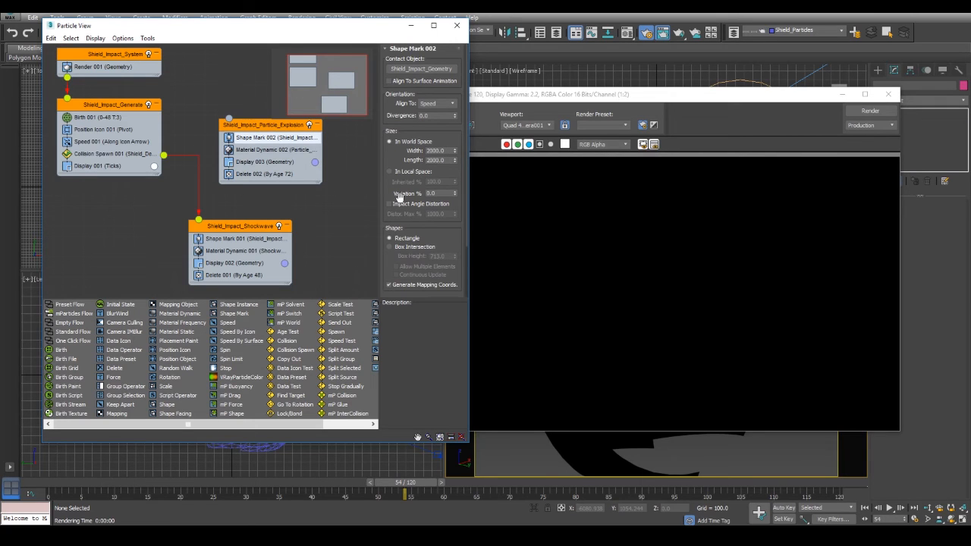
{"action": "left_click_drag", "start_coordinate": [446, 239], "coordinate": [482, 320]}
{"action": "left_click", "coordinate": [456, 25]}
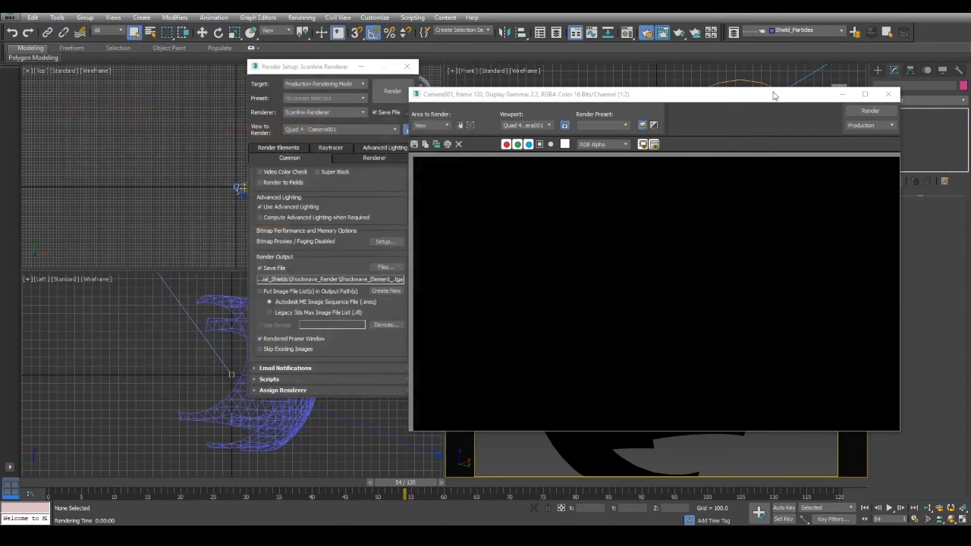
{"action": "left_click", "coordinate": [842, 94]}
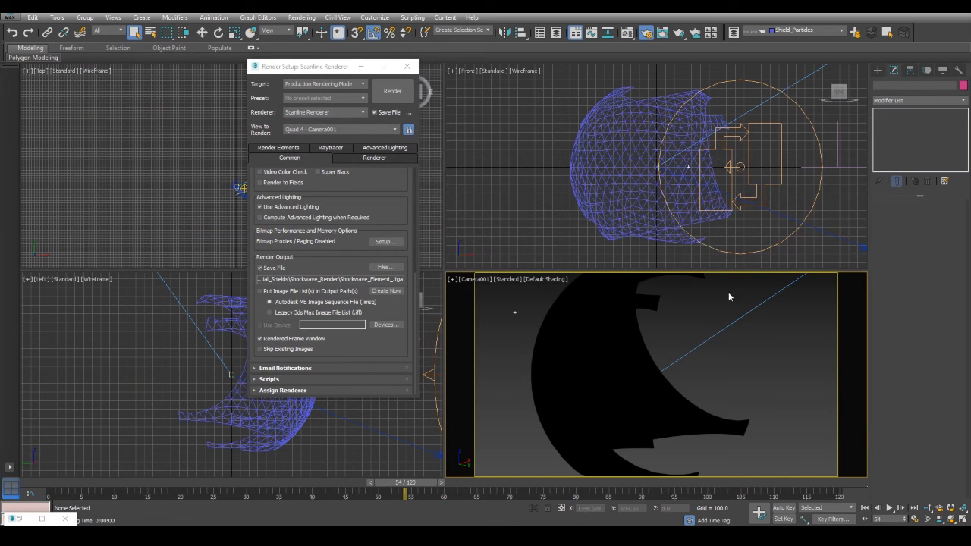
Hide the Shield_Particles layer, then show the Shield_Geometry layer and make it current.
{"action": "left_click", "coordinate": [762, 32]}
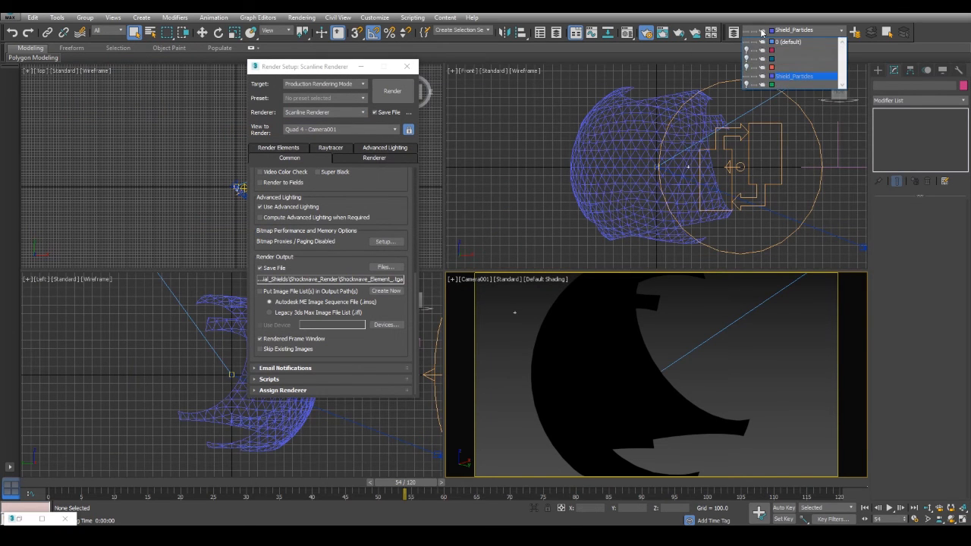
{"action": "left_click", "coordinate": [746, 77]}
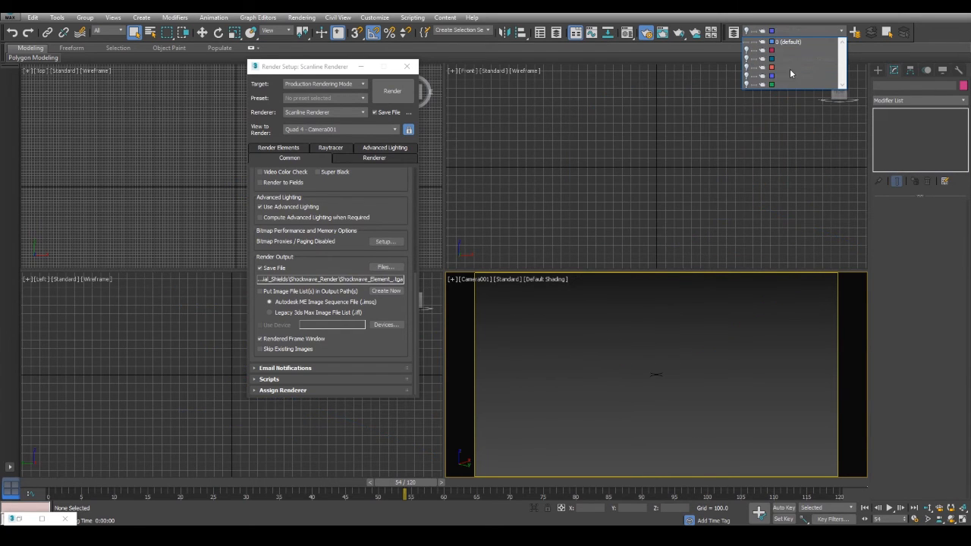
{"action": "left_click", "coordinate": [746, 67]}
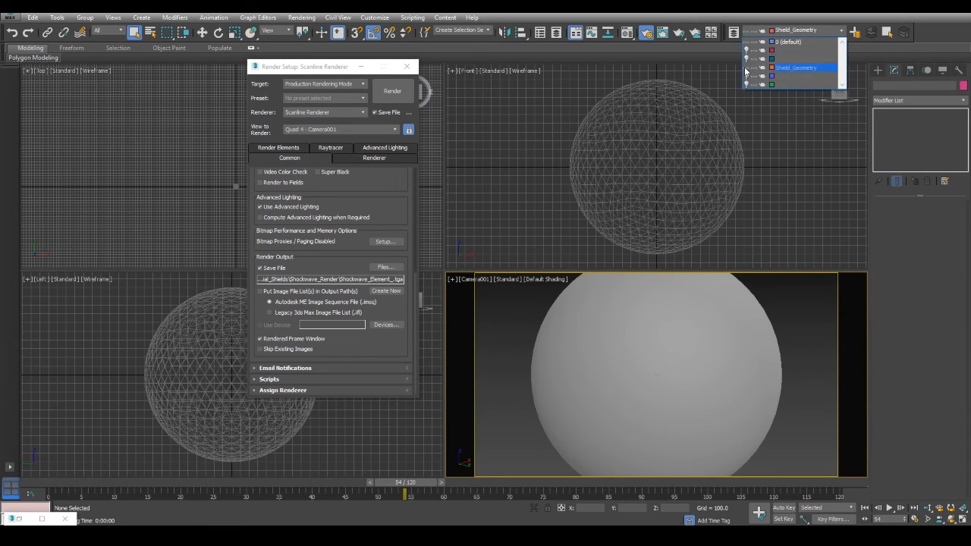
{"action": "left_click", "coordinate": [789, 68]}
Clone the Shield_Impact_Geometry sphere as an independent copy named Shield_Geometry_Hex_Pattern.
{"action": "left_click", "coordinate": [705, 332]}
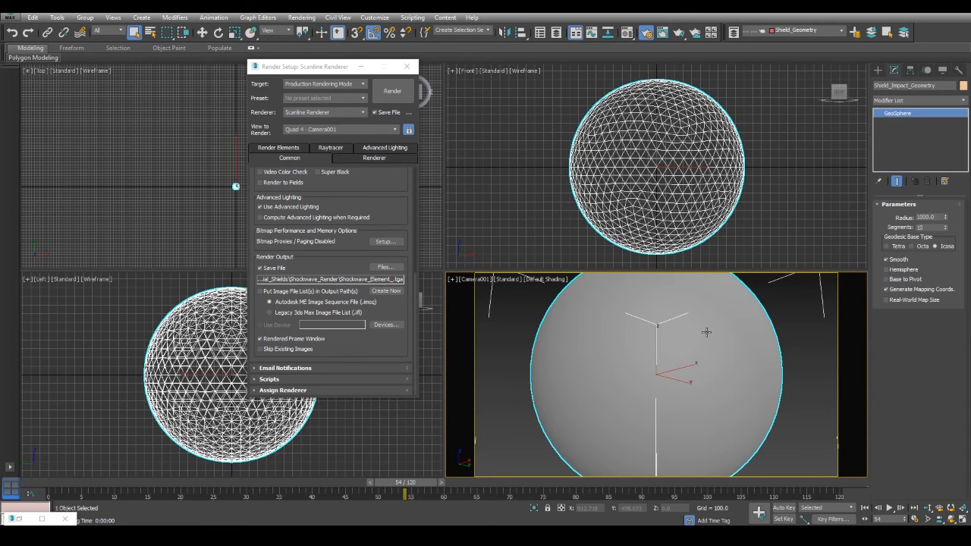
{"action": "right_click", "coordinate": [705, 331]}
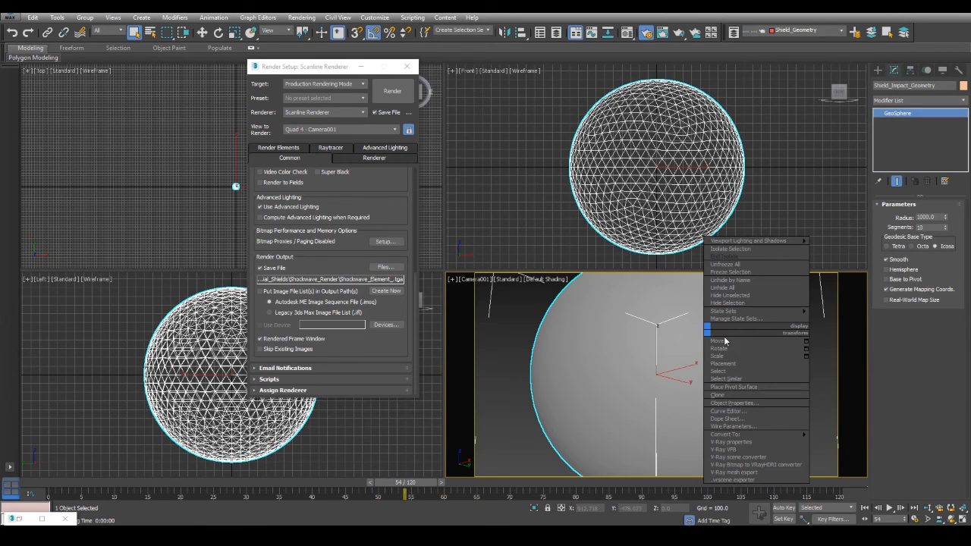
{"action": "left_click", "coordinate": [746, 394]}
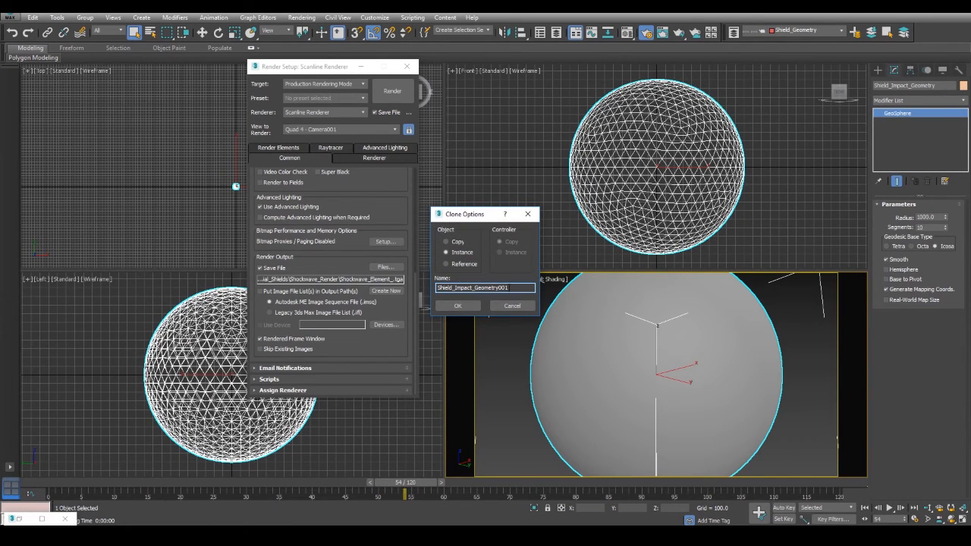
{"action": "left_click", "coordinate": [458, 242]}
{"action": "double_click", "coordinate": [524, 286]}
{"action": "type", "text": "Shield_Geometry"}
{"action": "left_click", "coordinate": [457, 305]}
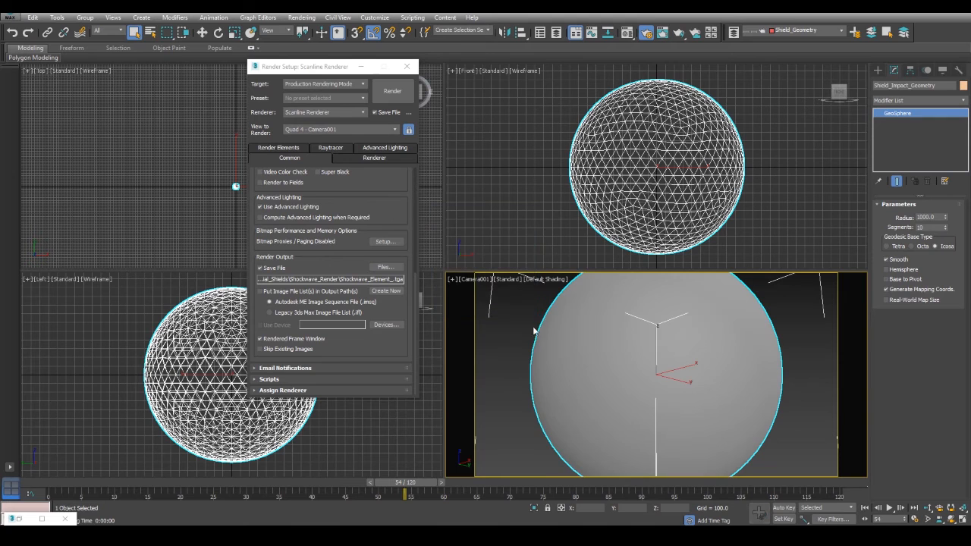
Make the Shield_Geometry_Hex_Pattern sphere renderable in its object properties, with Cast Shadows and See-Through turned off.
{"action": "right_click", "coordinate": [522, 327]}
{"action": "left_click", "coordinate": [561, 401]}
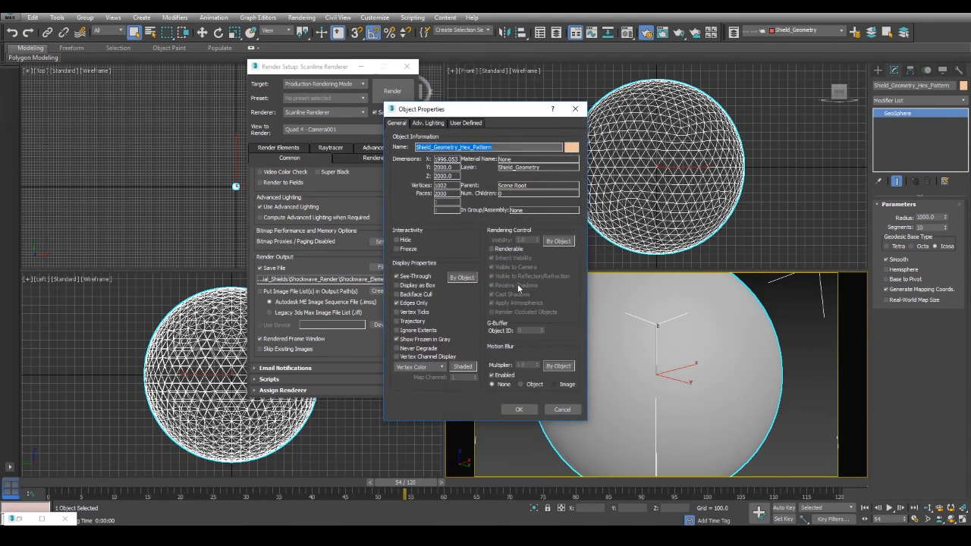
{"action": "left_click", "coordinate": [504, 251]}
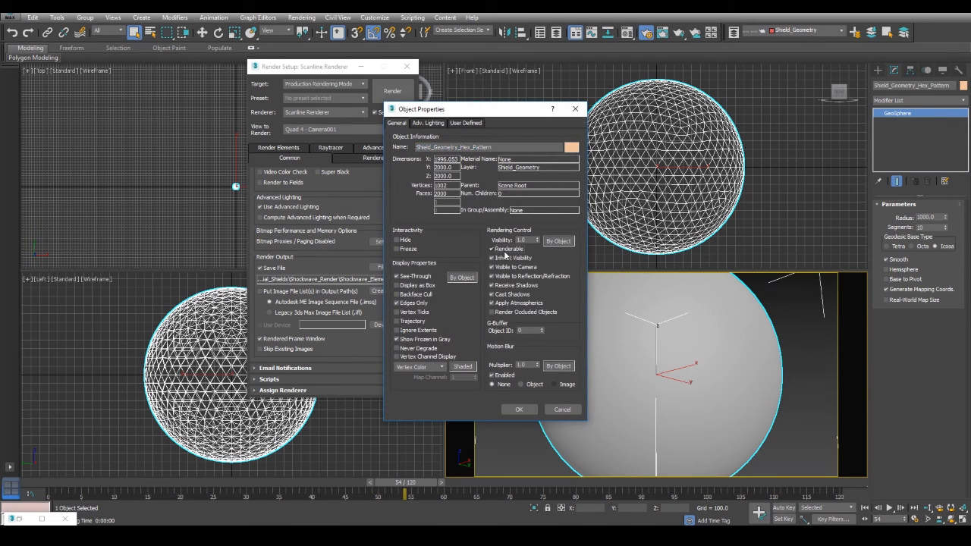
{"action": "left_click", "coordinate": [513, 294]}
{"action": "left_click", "coordinate": [413, 277]}
{"action": "left_click", "coordinate": [519, 408]}
Move the selected hex pattern sphere to a new layer named Hex_Shield, keep that layer current, and deselect the sphere.
{"action": "left_click", "coordinate": [854, 32]}
{"action": "left_click_drag", "start_coordinate": [497, 257], "coordinate": [255, 255]}
{"action": "type", "text": "Hex_Sh"}
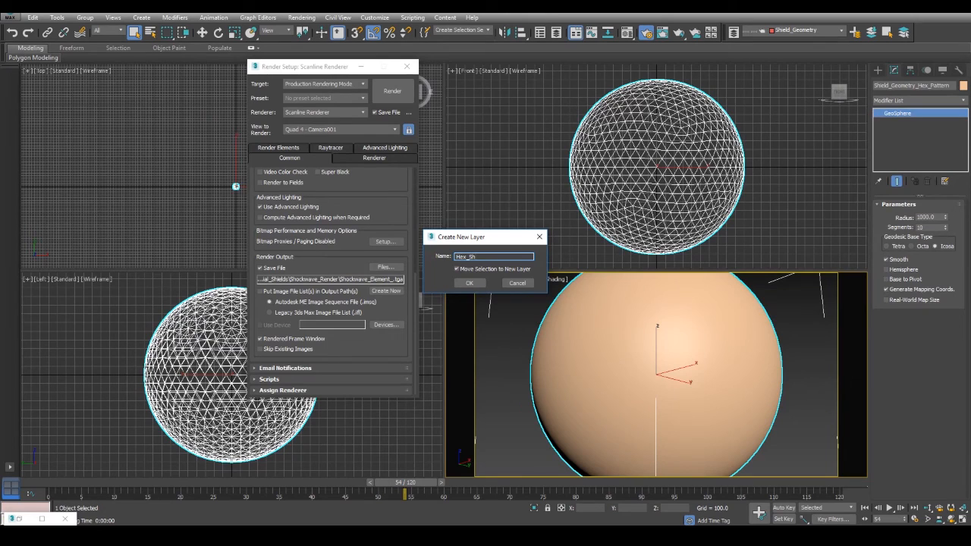
{"action": "left_click", "coordinate": [468, 282]}
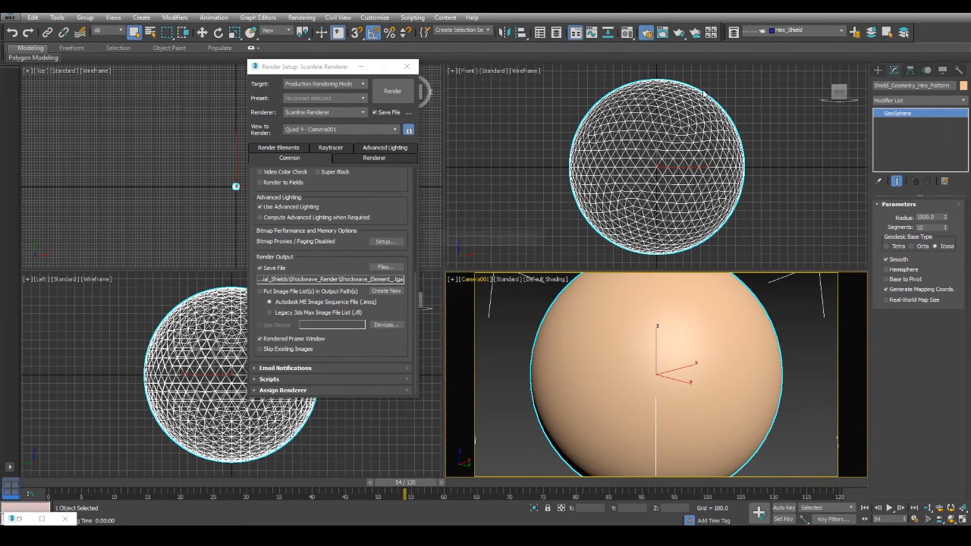
{"action": "left_click", "coordinate": [789, 30]}
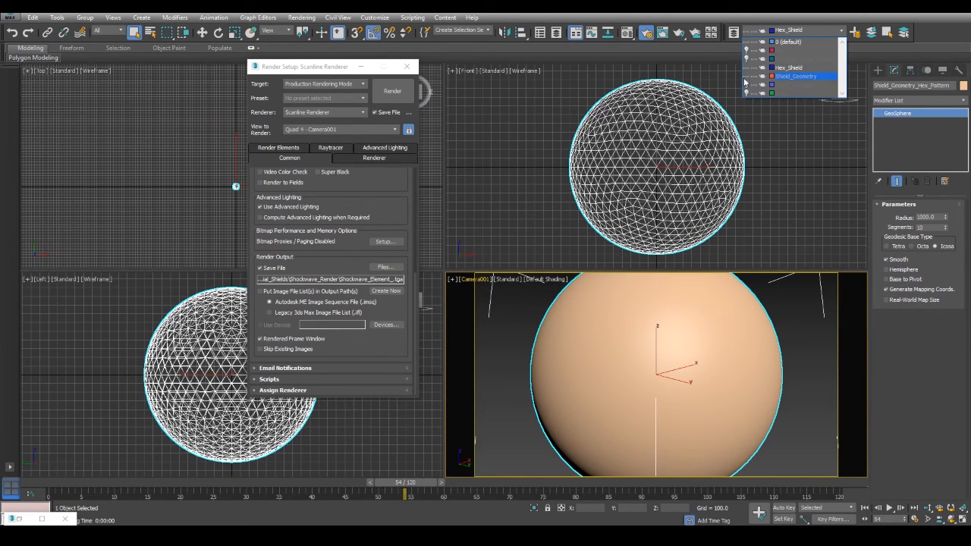
{"action": "left_click", "coordinate": [793, 68]}
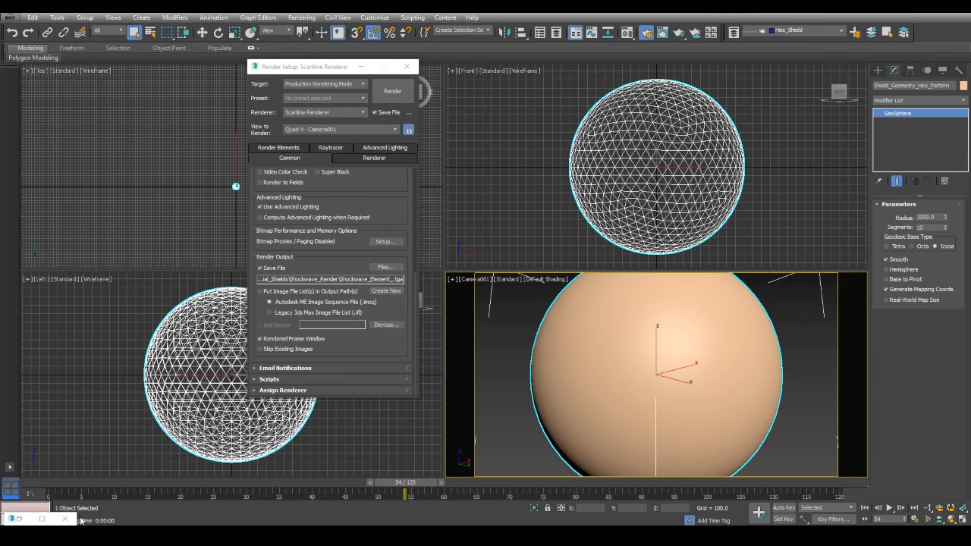
{"action": "left_click", "coordinate": [493, 323]}
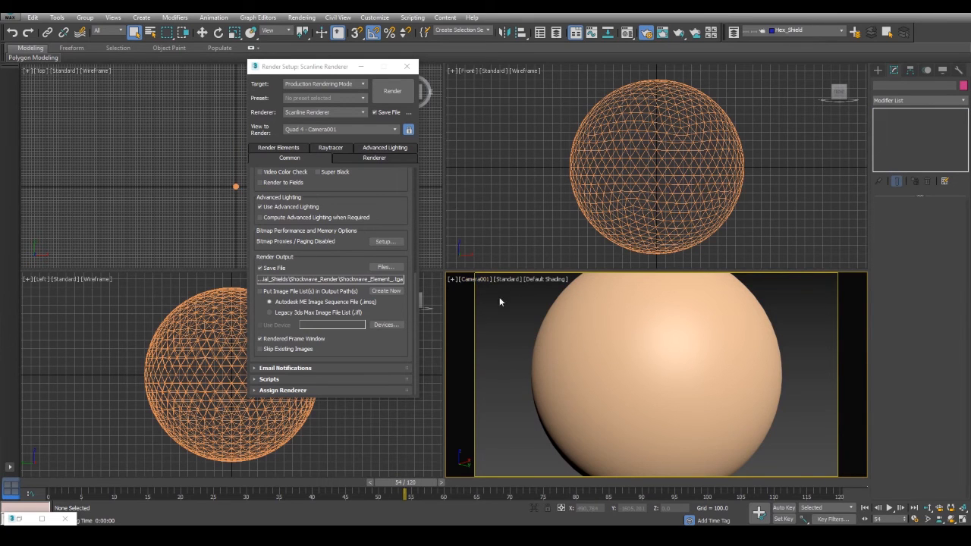
Name an unused standard material Hex_Pattern in the Material Editor and expand its Maps settings.
{"action": "key", "text": "m"}
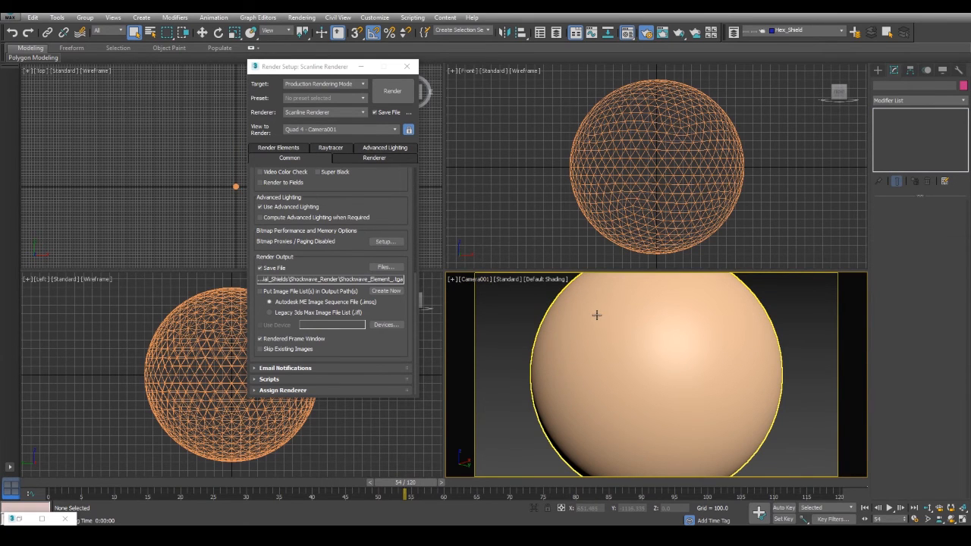
{"action": "left_click", "coordinate": [285, 173]}
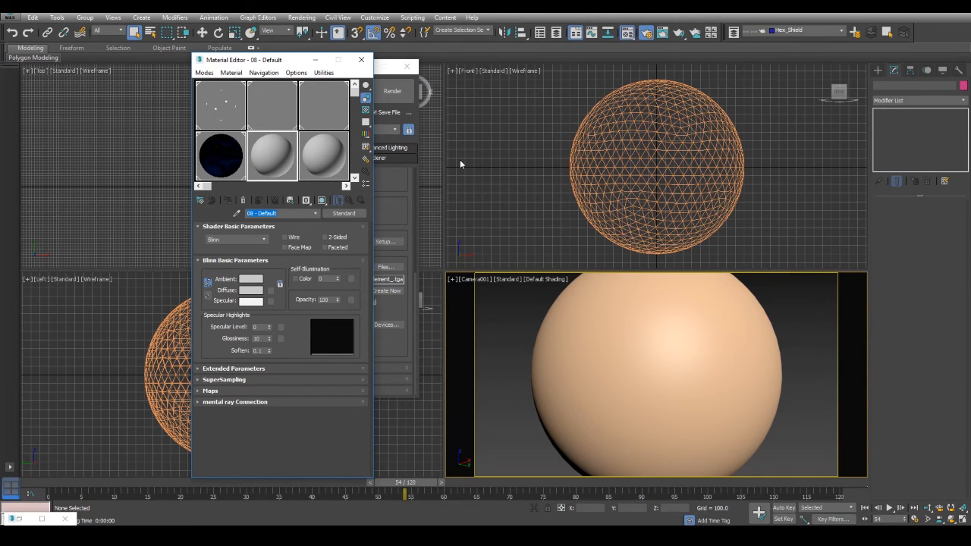
{"action": "type", "text": "Hex_Pattern"}
{"action": "left_click", "coordinate": [216, 390]}
{"action": "left_click_drag", "start_coordinate": [281, 61], "coordinate": [164, 56]}
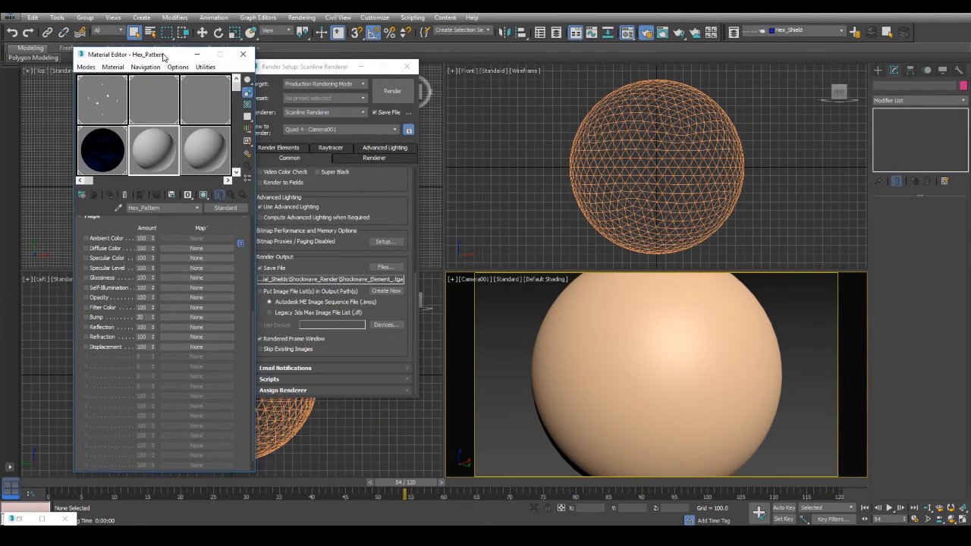
View hex_pattern.jpg from the Tutorial_Shields folder, assign it as Hex_Pattern's Diffuse Color map, and enlarge the material sample.
{"action": "left_click", "coordinate": [286, 536]}
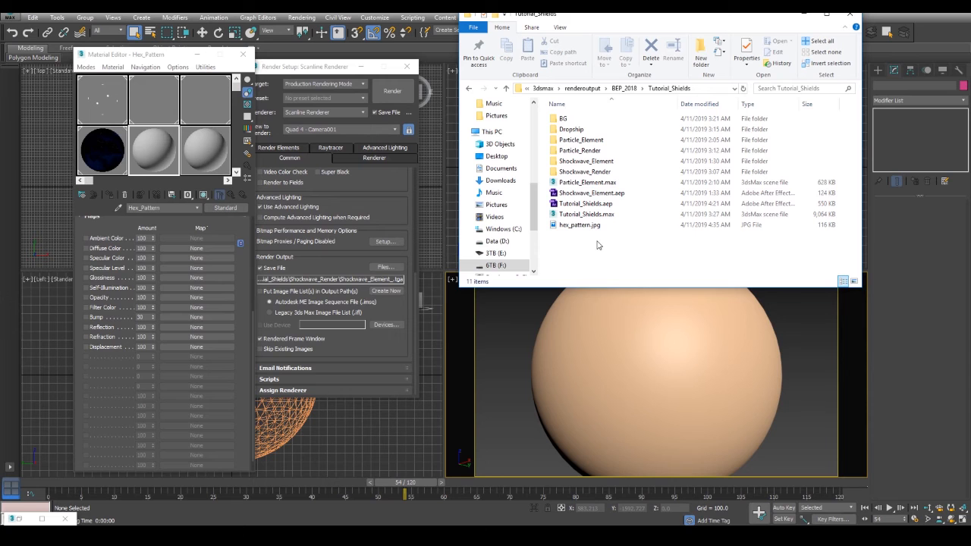
{"action": "left_click", "coordinate": [590, 226]}
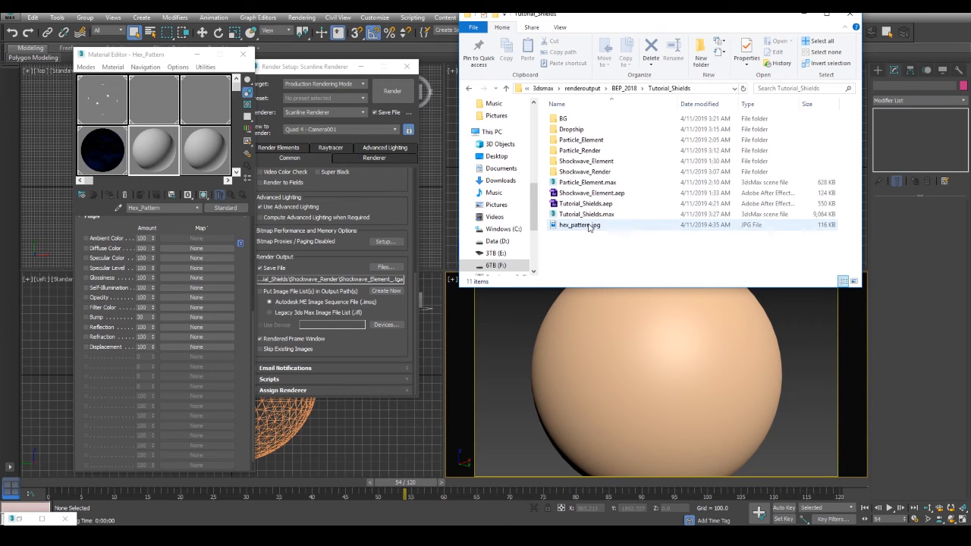
{"action": "double_click", "coordinate": [589, 226]}
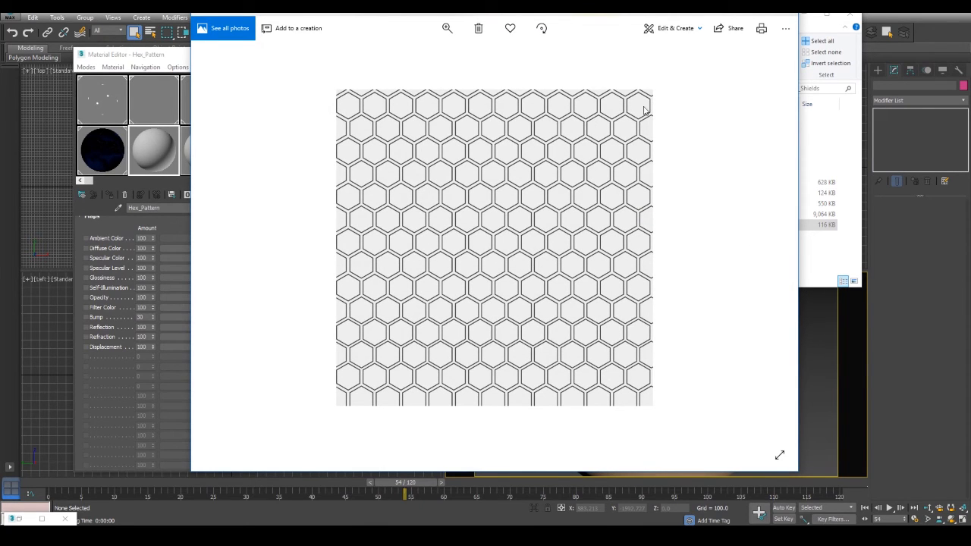
{"action": "left_click", "coordinate": [785, 14]}
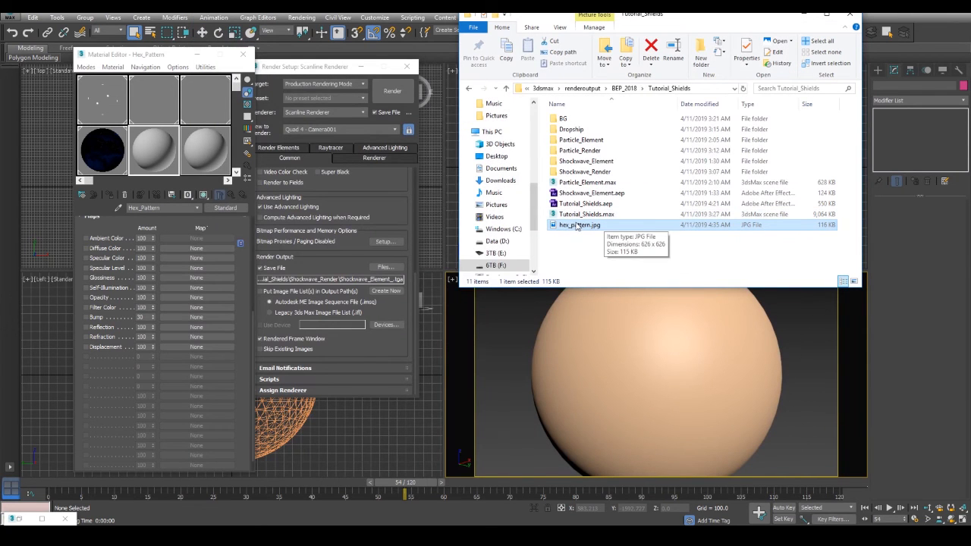
{"action": "left_click_drag", "start_coordinate": [576, 226], "coordinate": [175, 250]}
{"action": "double_click", "coordinate": [148, 172]}
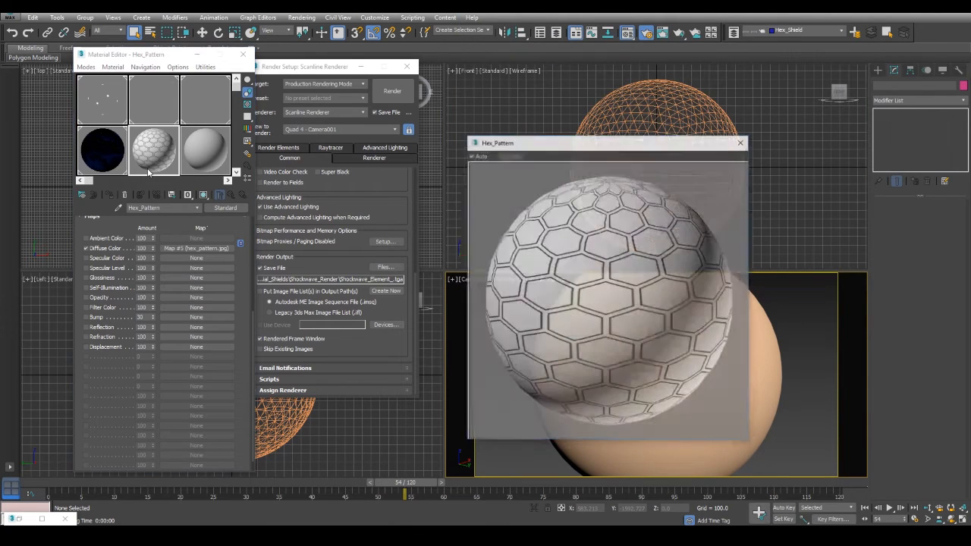
Copy the hex_pattern.jpg diffuse map to the Self-Illumination slot as an independent copy and close the enlarged material sample.
{"action": "left_click_drag", "start_coordinate": [227, 228], "coordinate": [214, 396]}
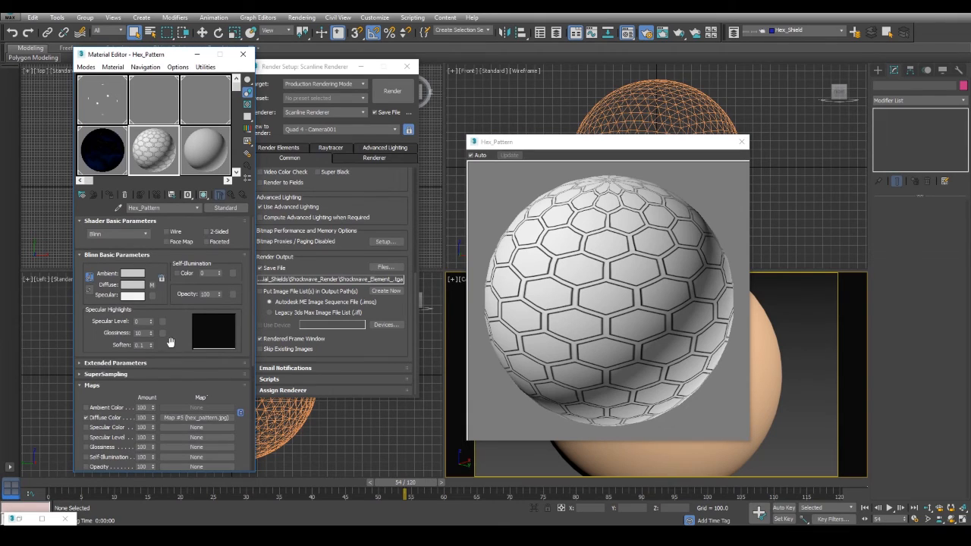
{"action": "scroll", "coordinate": [191, 261], "scroll_direction": "down", "scroll_amount": 2}
{"action": "right_click", "coordinate": [141, 273]}
{"action": "left_click", "coordinate": [162, 291]}
{"action": "left_click_drag", "start_coordinate": [178, 323], "coordinate": [184, 245]}
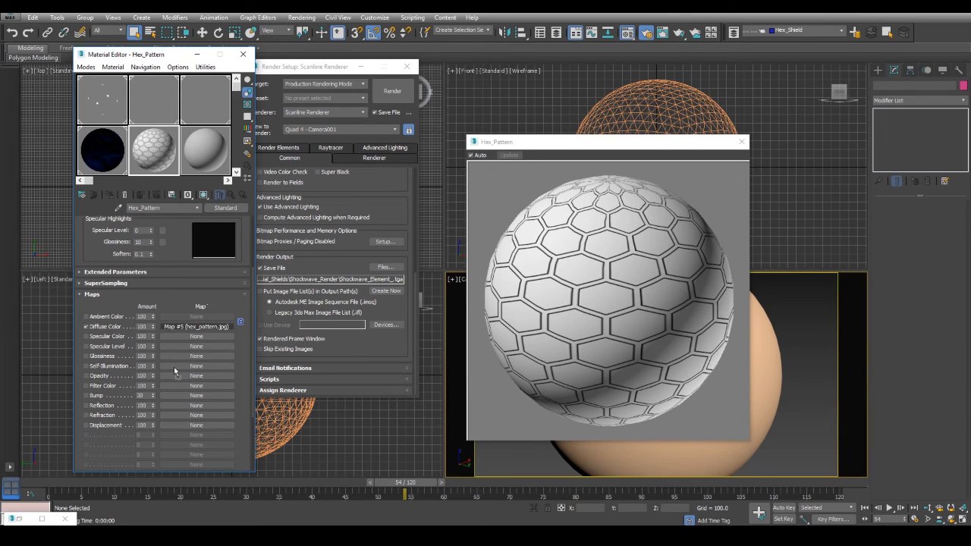
{"action": "left_click_drag", "start_coordinate": [173, 366], "coordinate": [173, 366]}
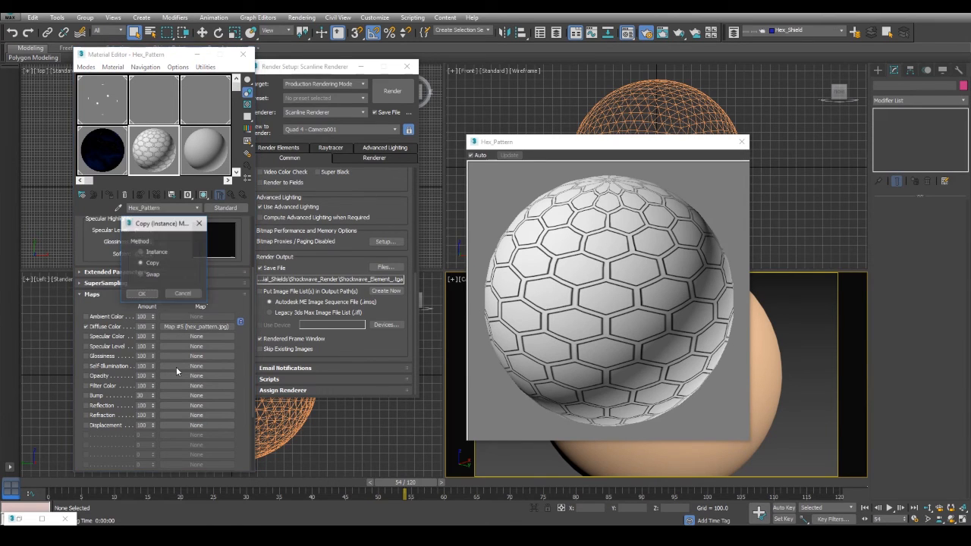
{"action": "left_click", "coordinate": [141, 294]}
{"action": "left_click", "coordinate": [741, 142]}
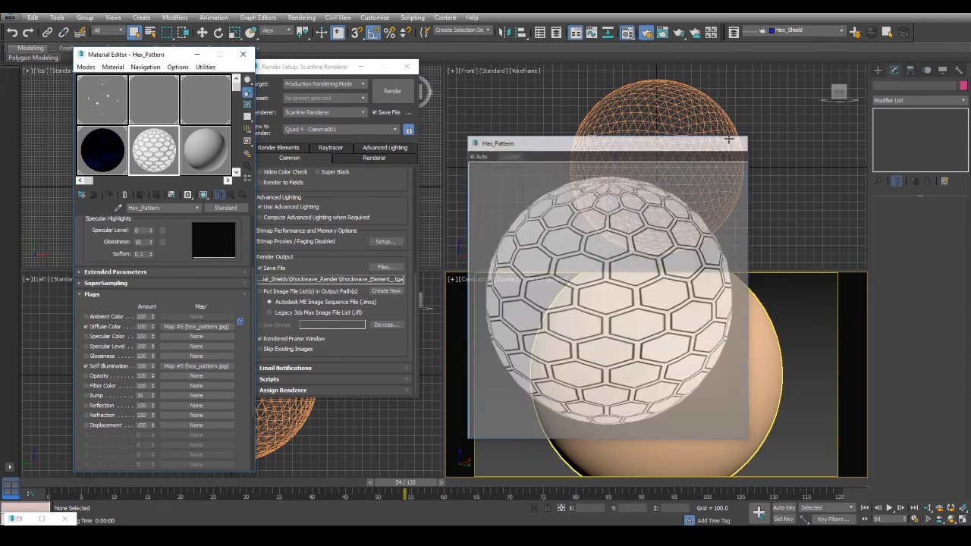
Assign the Hex_Pattern material to the Shield_Geometry_Hex_Pattern sphere and show its texture in the viewport.
{"action": "left_click", "coordinate": [638, 364]}
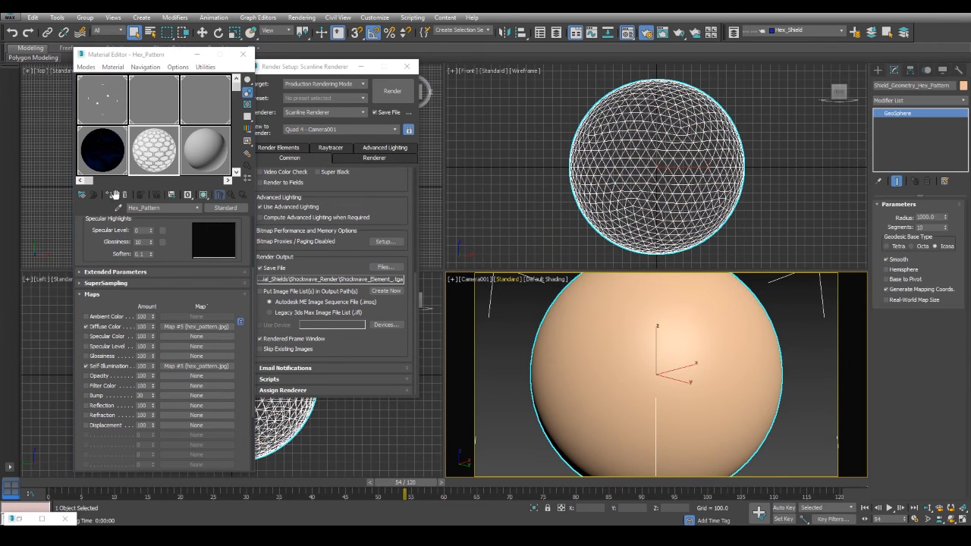
{"action": "left_click", "coordinate": [110, 195]}
{"action": "left_click", "coordinate": [203, 195]}
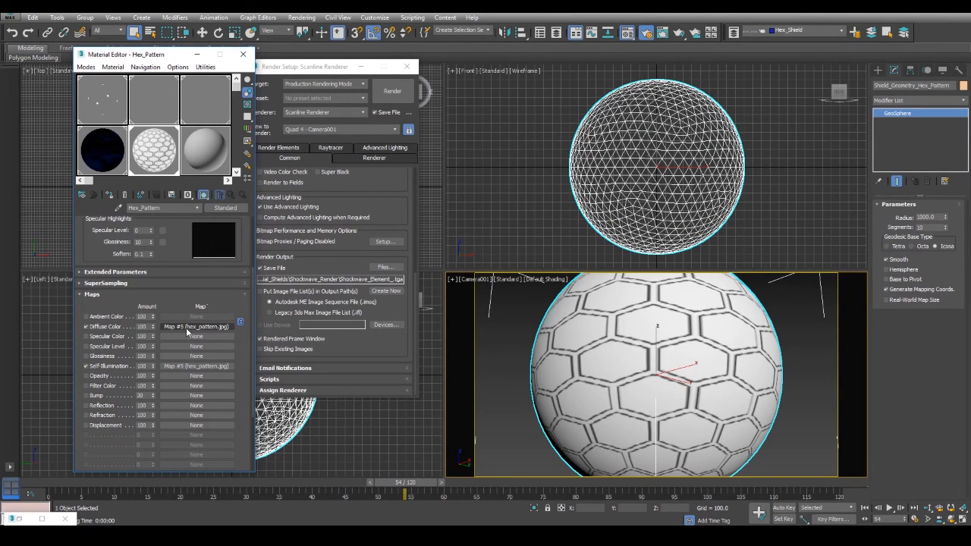
Set the tiling of Hex_Pattern's diffuse hex_pattern.jpg map to 4 in U and 3 in V.
{"action": "left_click", "coordinate": [186, 328]}
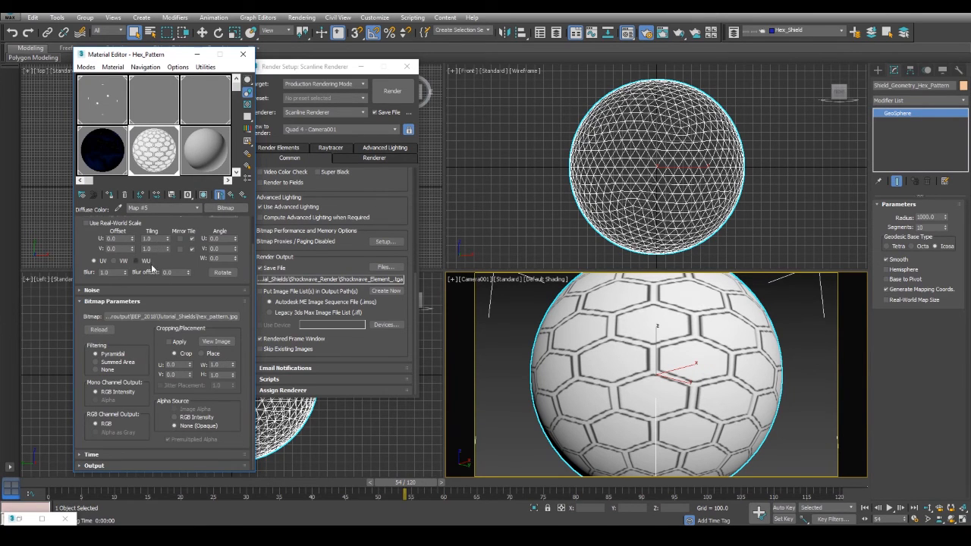
{"action": "scroll", "coordinate": [191, 267], "scroll_direction": "up", "scroll_amount": 2}
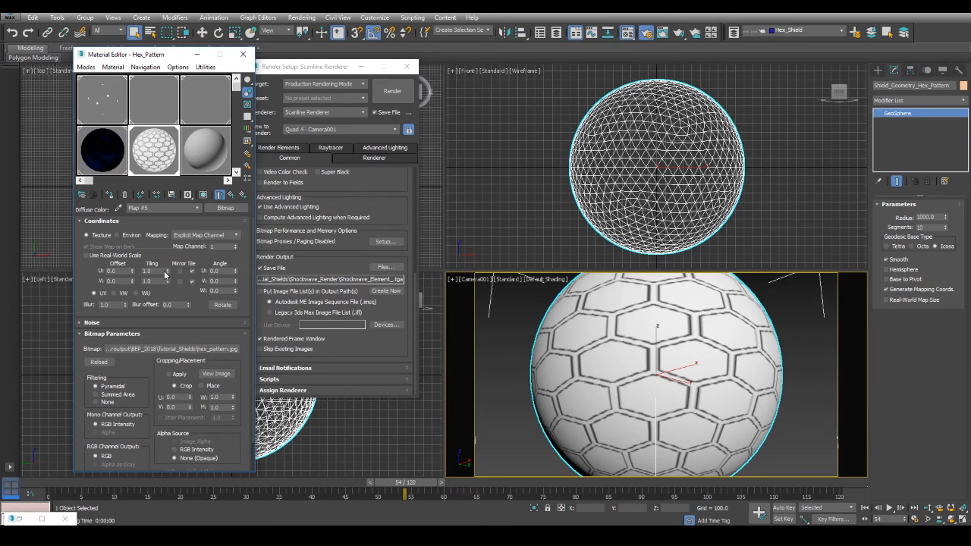
{"action": "double_click", "coordinate": [148, 271]}
{"action": "type", "text": "4"}
{"action": "key", "text": "Tab"}
{"action": "type", "text": "2"}
{"action": "key", "text": "Return"}
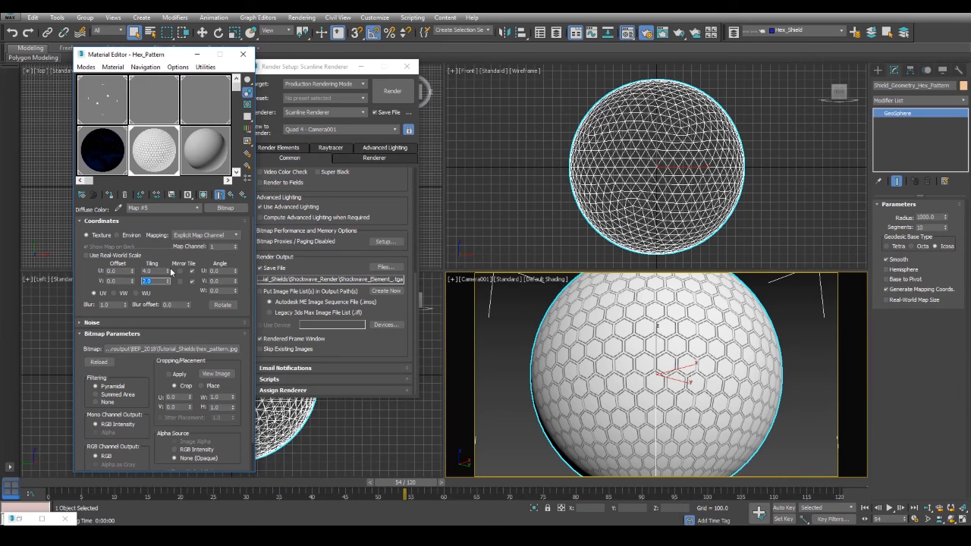
{"action": "type", "text": "3"}
{"action": "key", "text": "Return"}
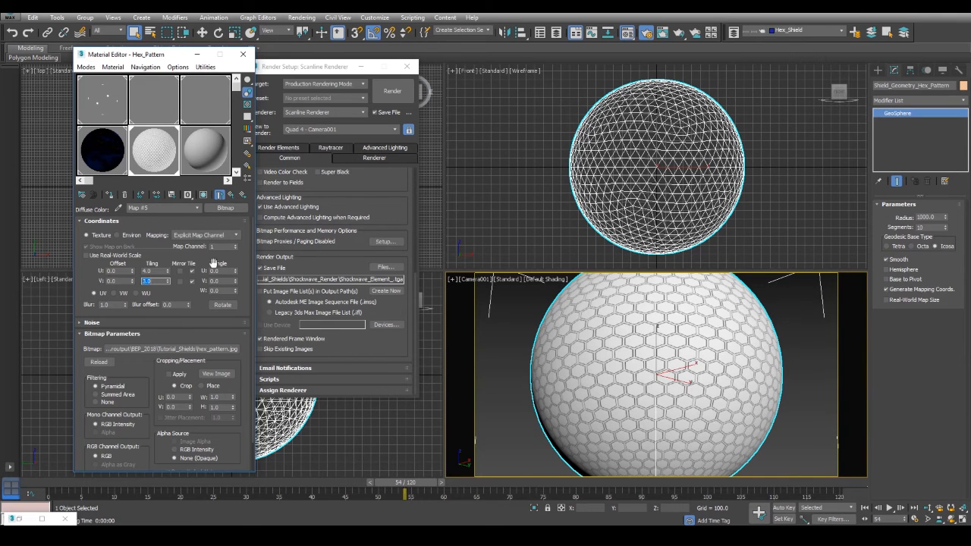
Test-render the camera view to check the tiled hex pattern, and close the rendered frame.
{"action": "left_click", "coordinate": [381, 89]}
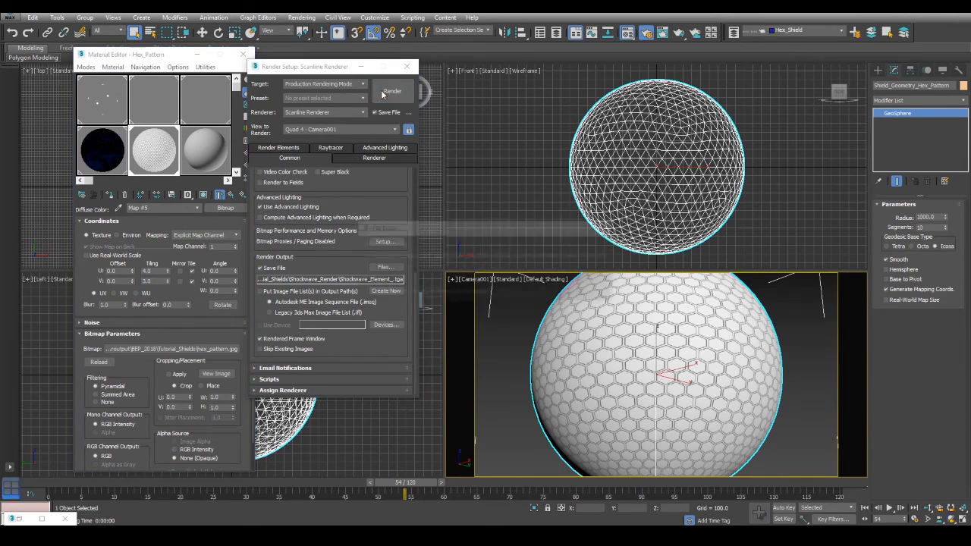
{"action": "left_click", "coordinate": [504, 282]}
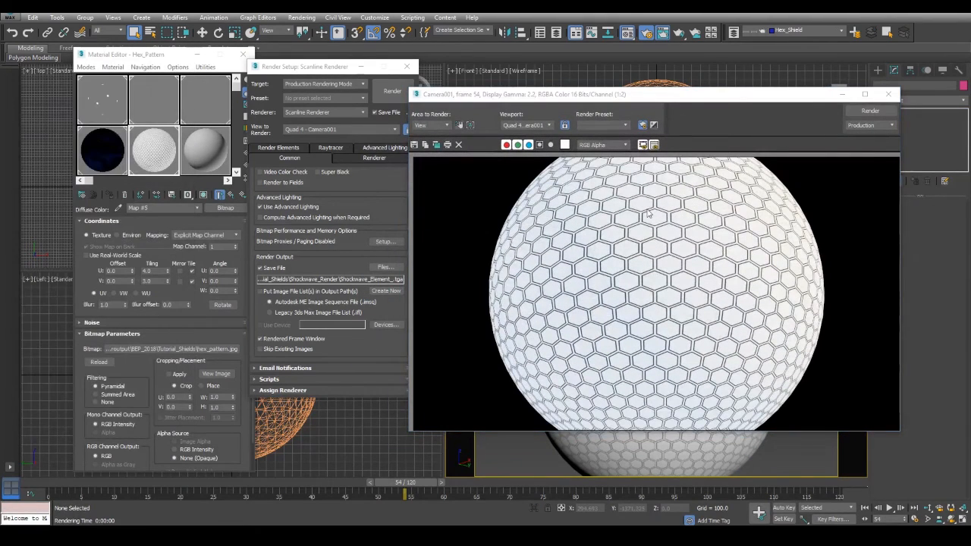
{"action": "left_click", "coordinate": [887, 94]}
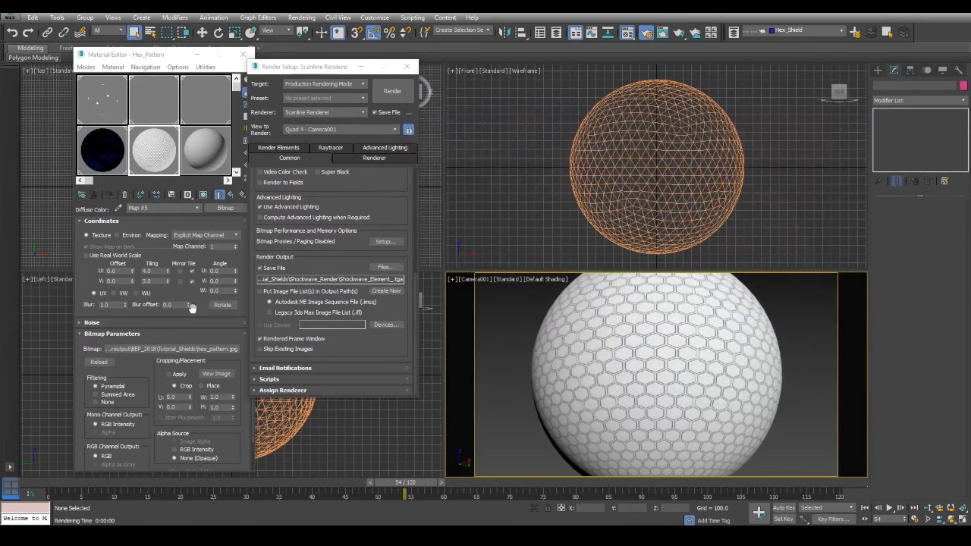
{"action": "left_click", "coordinate": [203, 298]}
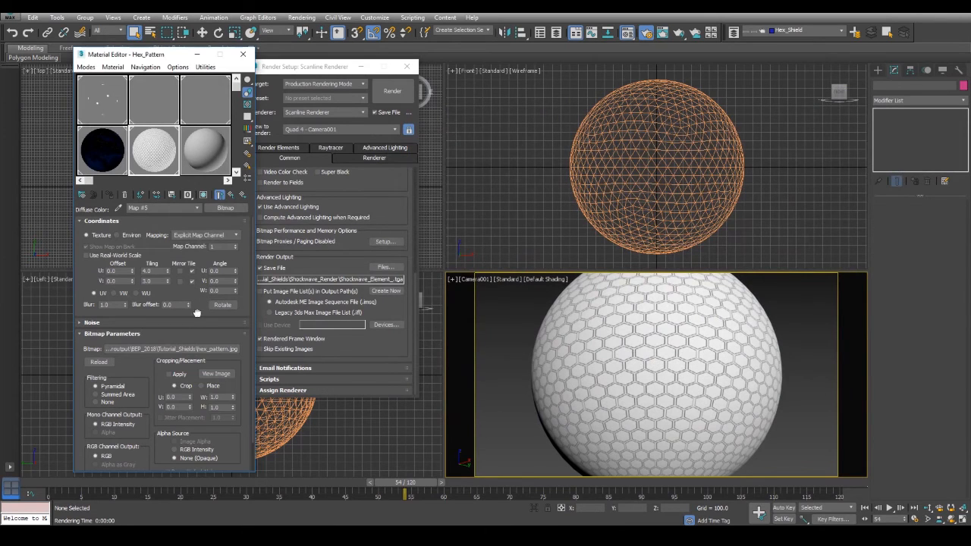
Turn the diffuse bitmap into a Composite map, keeping the old map as a sub-map, and add a second layer.
{"action": "left_click", "coordinate": [223, 208]}
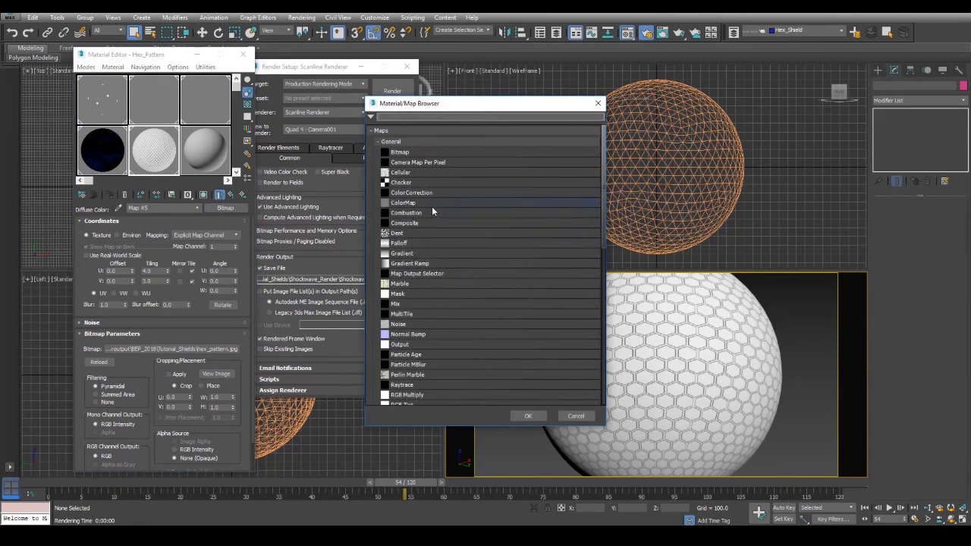
{"action": "left_click", "coordinate": [408, 224]}
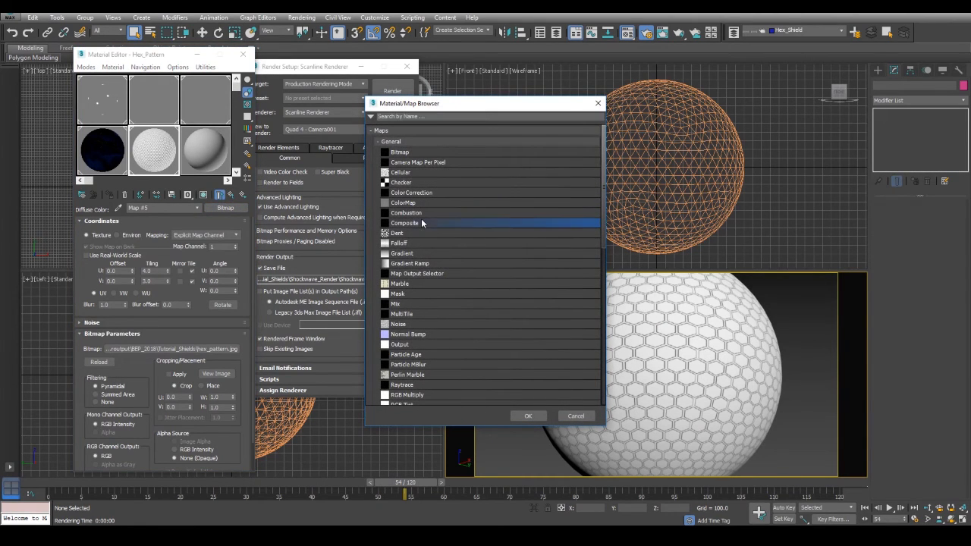
{"action": "left_click", "coordinate": [524, 415]}
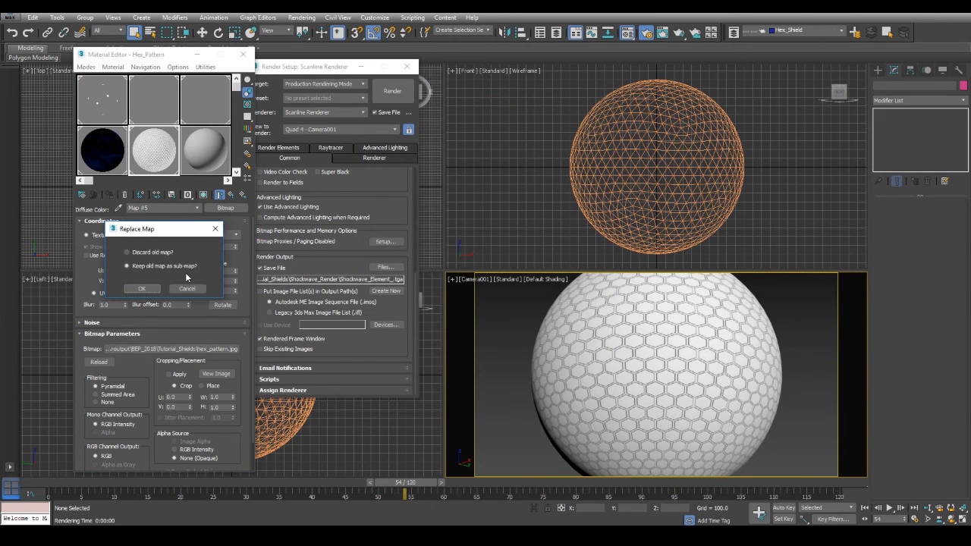
{"action": "left_click", "coordinate": [142, 290]}
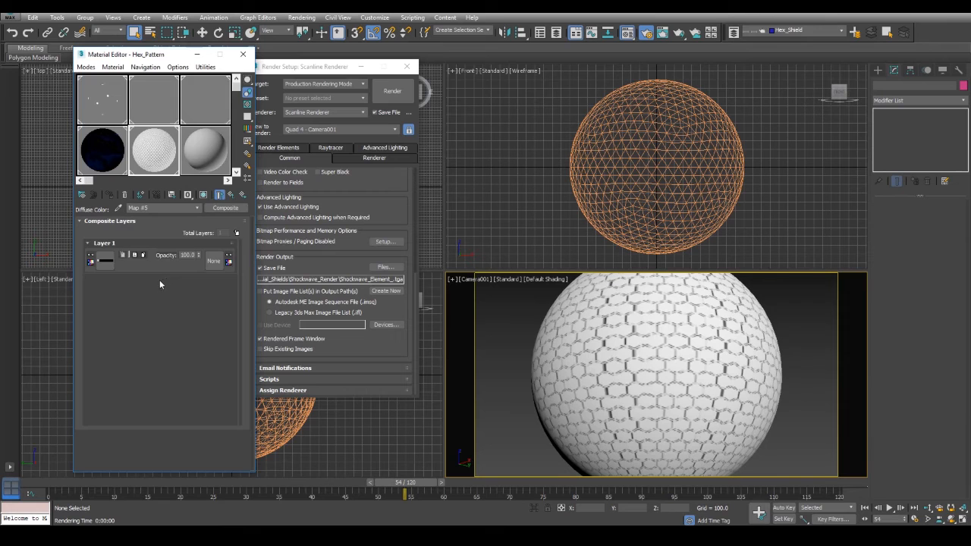
{"action": "left_click", "coordinate": [236, 233]}
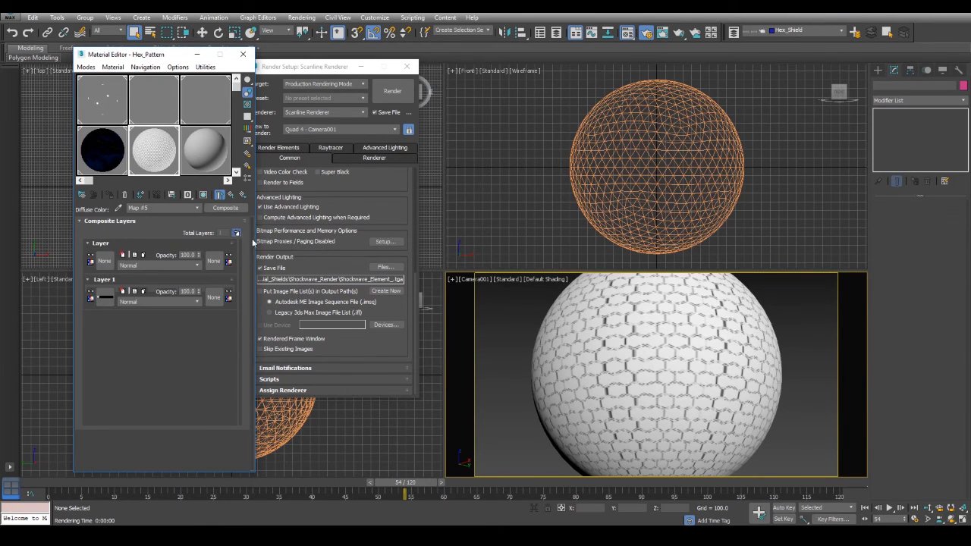
Assign a Fractal Noise map with Levels 10 to the new composite layer and enlarge the material sample.
{"action": "left_click", "coordinate": [105, 265]}
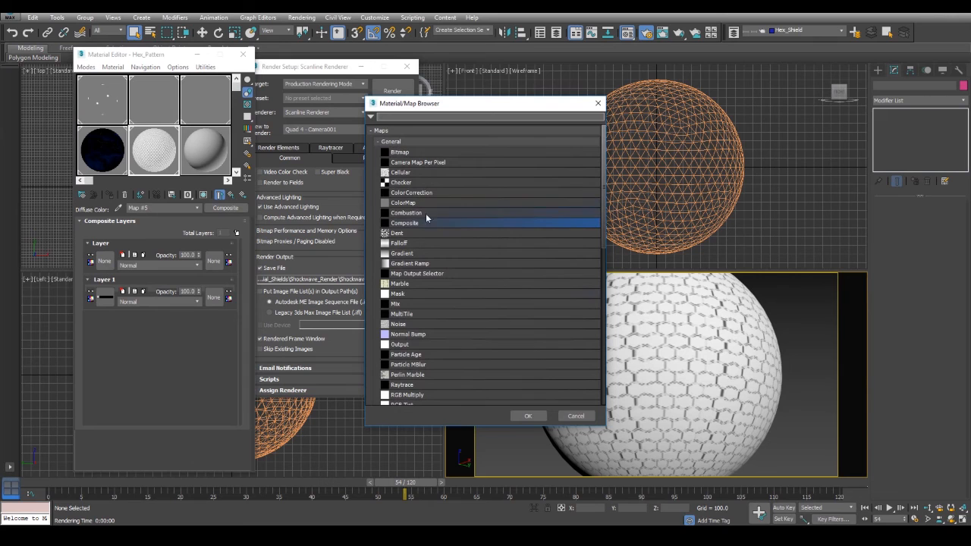
{"action": "double_click", "coordinate": [399, 324]}
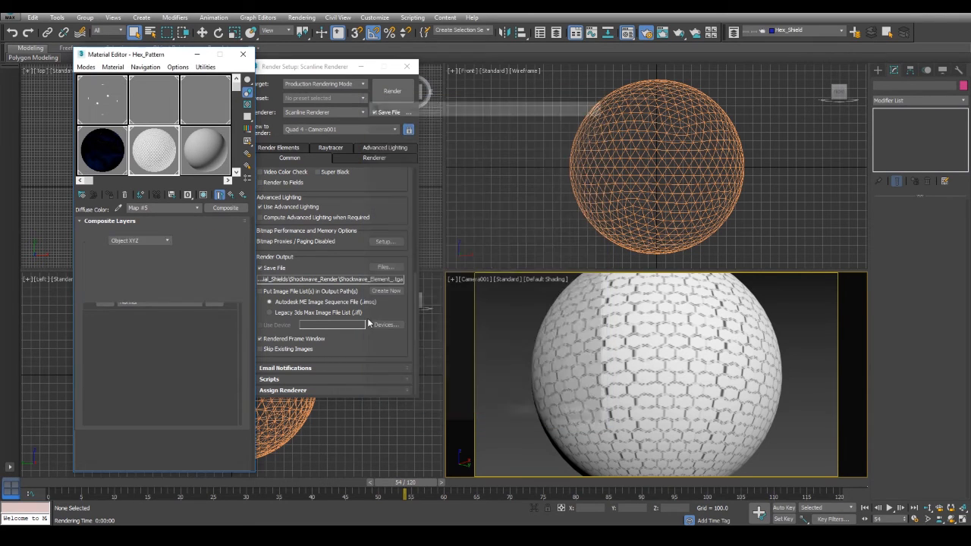
{"action": "left_click", "coordinate": [173, 323]}
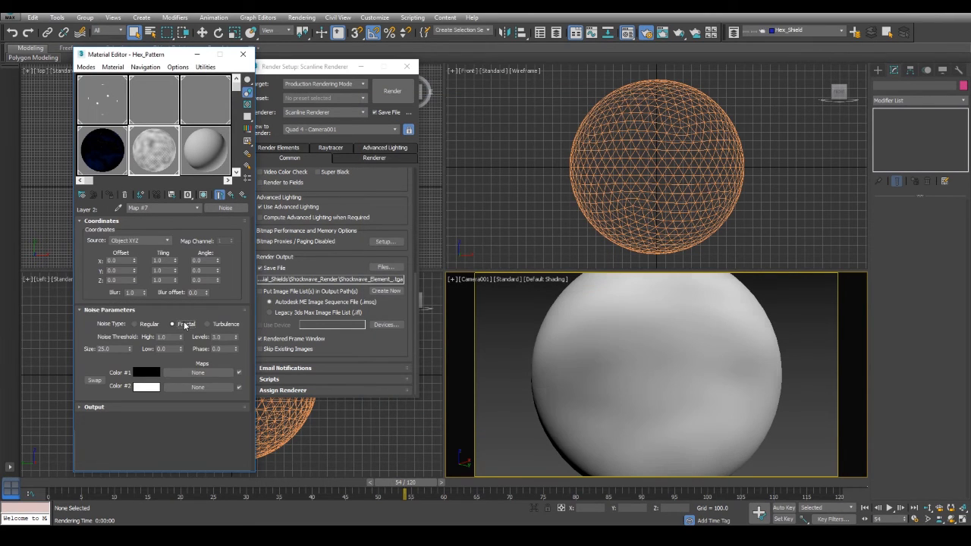
{"action": "double_click", "coordinate": [161, 154]}
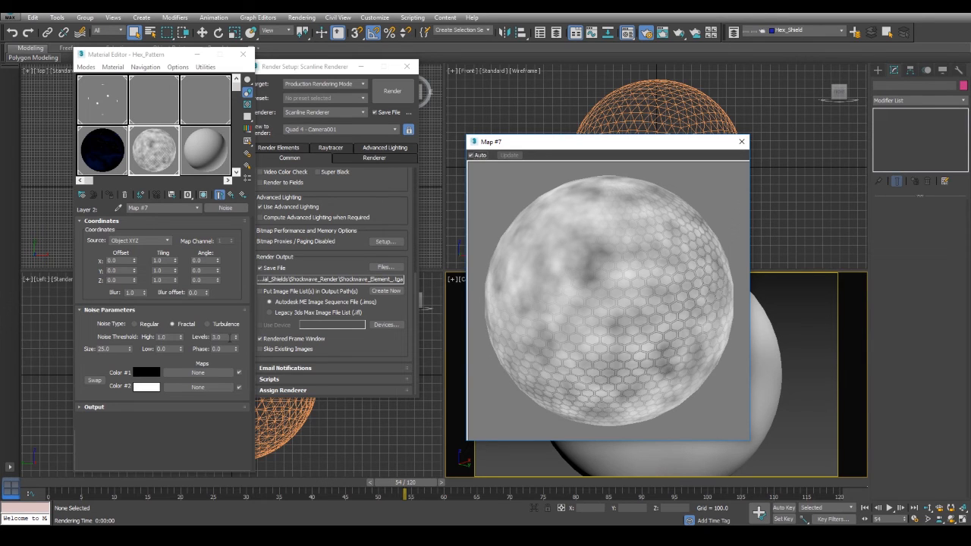
{"action": "left_click_drag", "start_coordinate": [236, 338], "coordinate": [286, 137]}
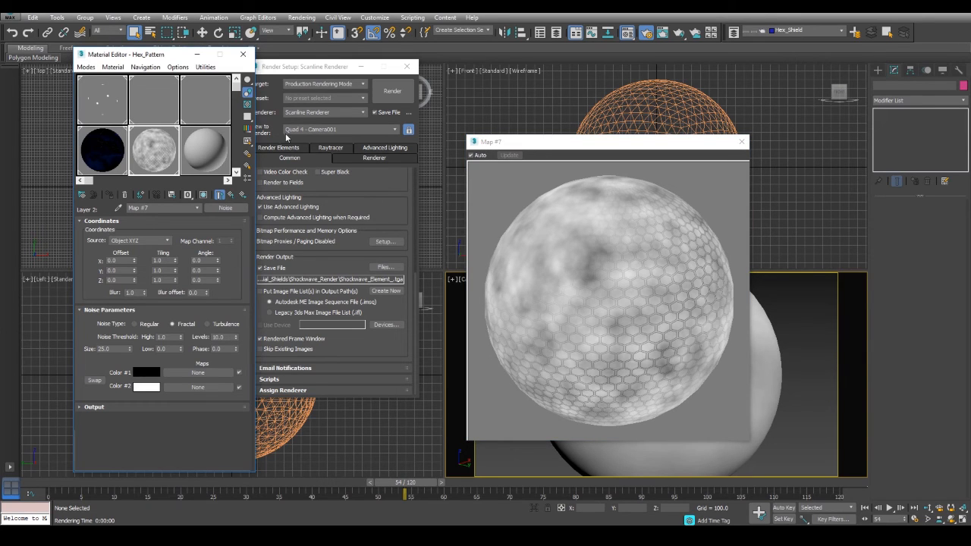
Animate the noise map's Phase with Auto Key, setting it to 5 at frame 120, and switch Auto Key off.
{"action": "left_click", "coordinate": [784, 507]}
{"action": "left_click", "coordinate": [812, 482]}
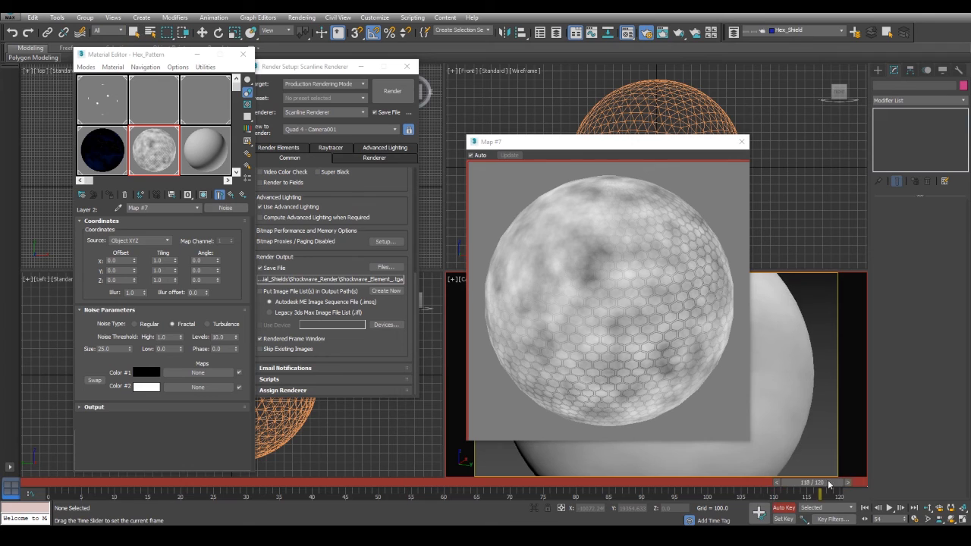
{"action": "left_click", "coordinate": [225, 348]}
{"action": "type", "text": "5"}
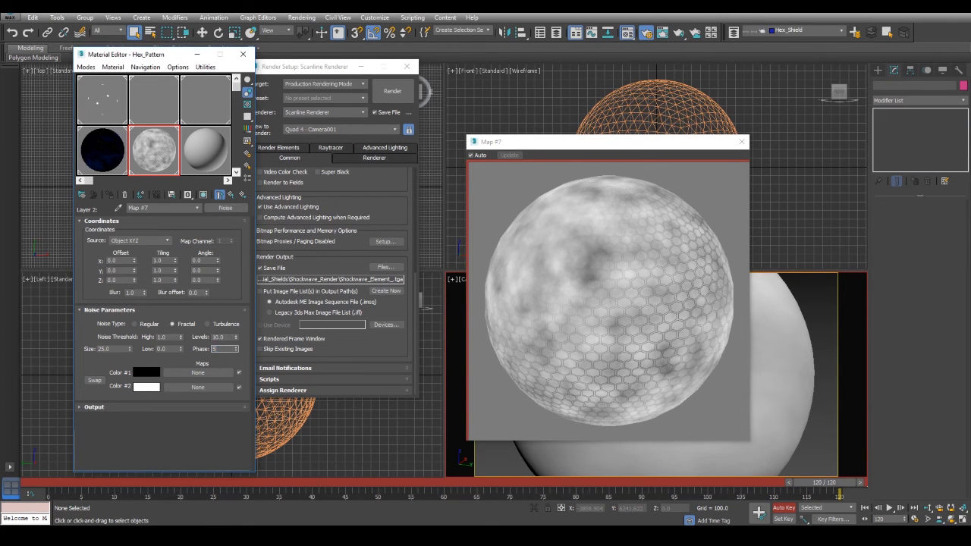
{"action": "key", "text": "Return"}
{"action": "left_click", "coordinate": [785, 507]}
{"action": "mouse_move", "coordinate": [825, 482]}
{"action": "left_mouse_down"}
{"action": "mouse_move", "coordinate": [52, 475]}
{"action": "mouse_move", "coordinate": [258, 467]}
{"action": "mouse_move", "coordinate": [839, 482]}
{"action": "left_mouse_up"}
Set the blending mode of both composite layers to Average.
{"action": "left_click", "coordinate": [231, 197]}
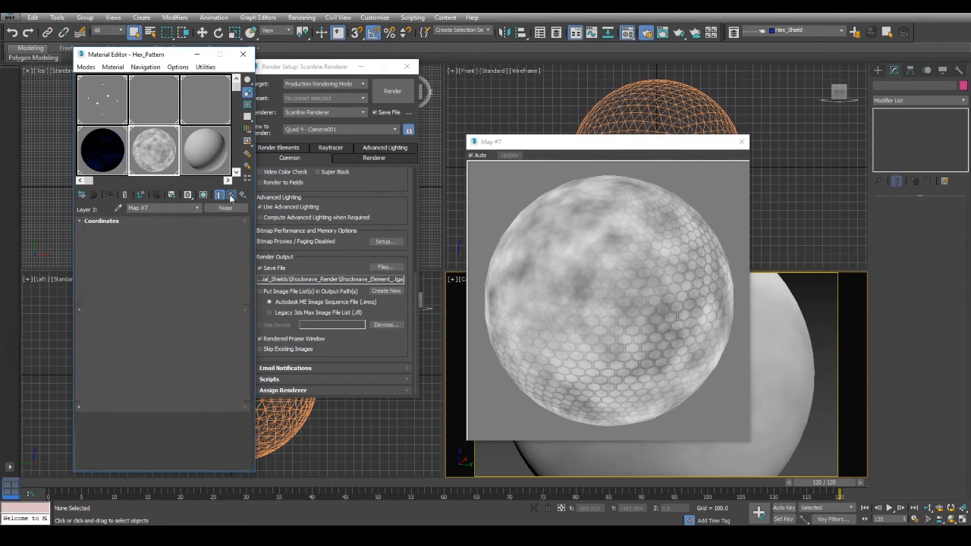
{"action": "left_click", "coordinate": [144, 264]}
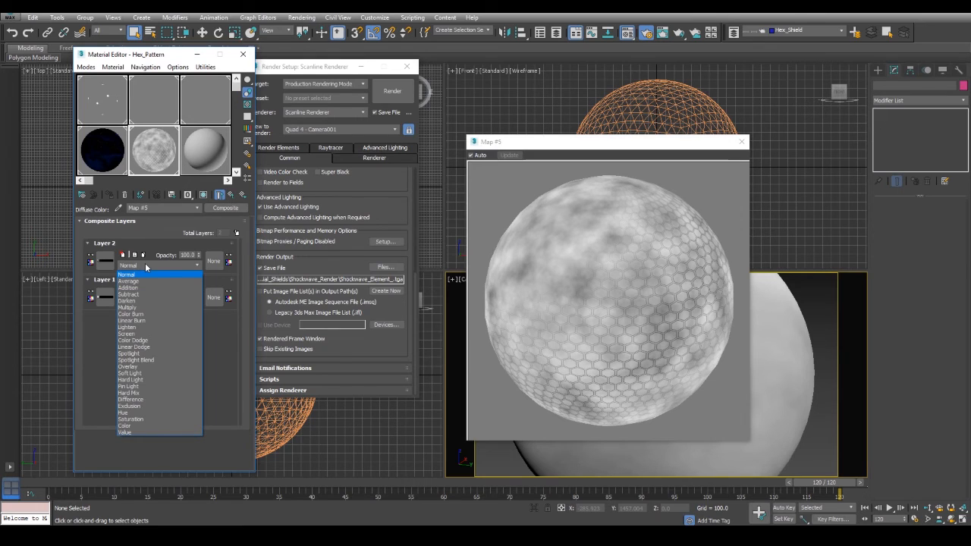
{"action": "left_click", "coordinate": [136, 282]}
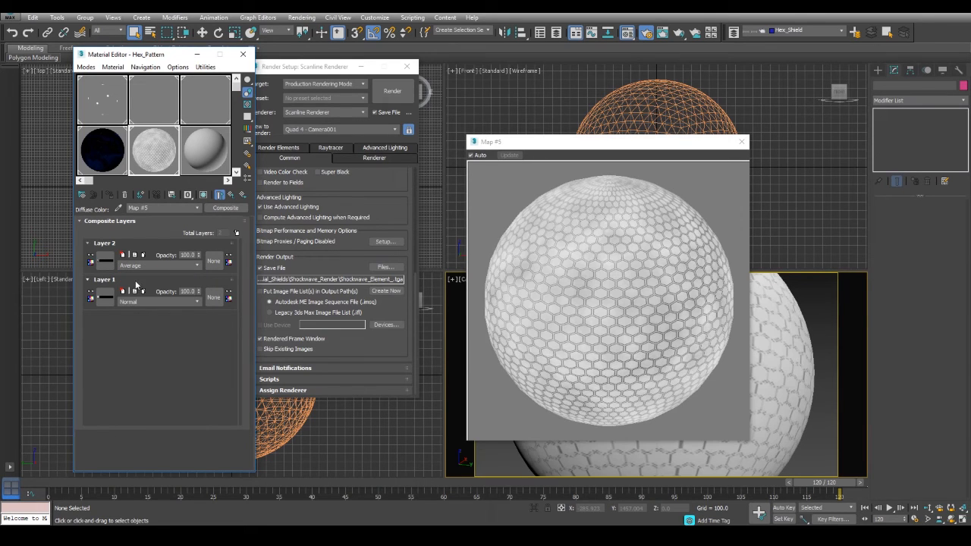
{"action": "left_click", "coordinate": [159, 302]}
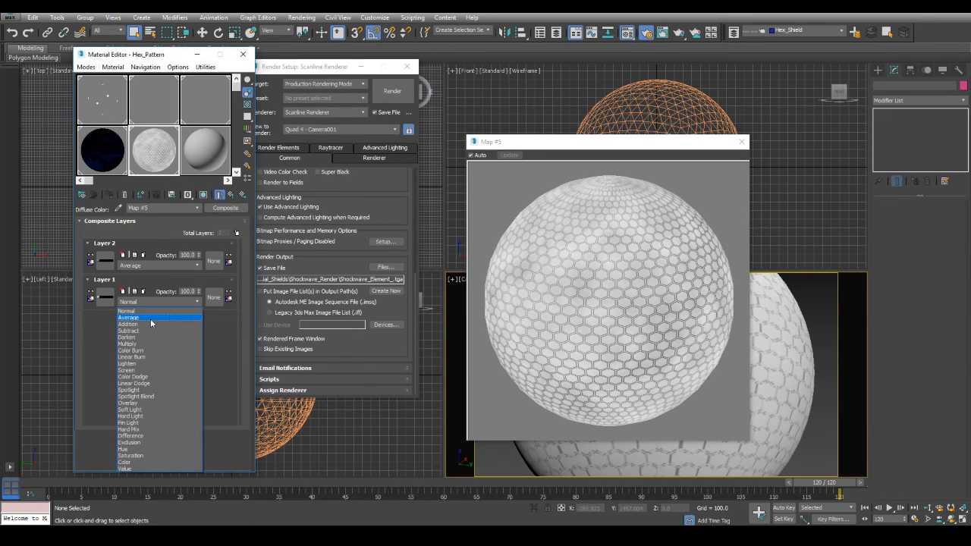
{"action": "left_click", "coordinate": [150, 318]}
{"action": "left_click", "coordinate": [641, 288]}
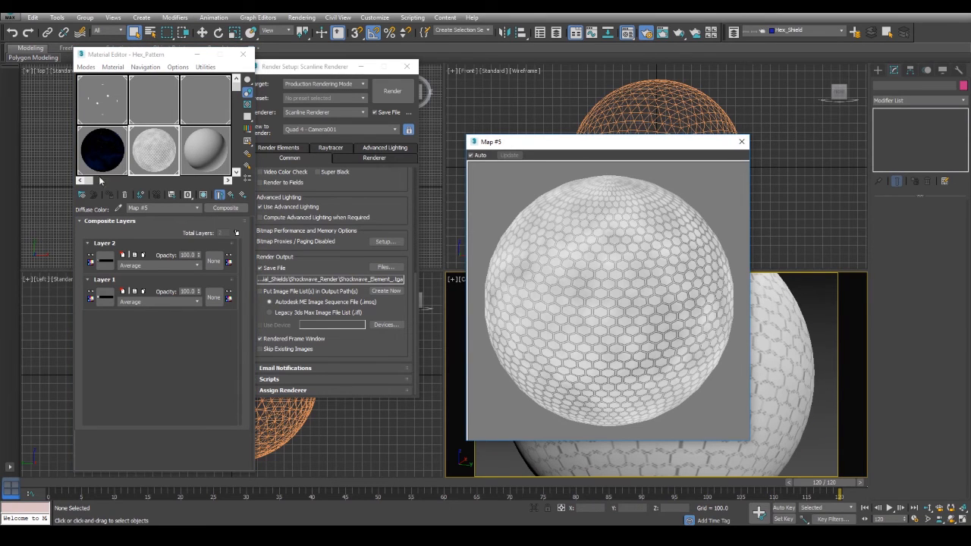
Copy the composite diffuse map to Hex_Pattern's Self-Illumination slot as an instance and test-render the camera view.
{"action": "left_click", "coordinate": [231, 194]}
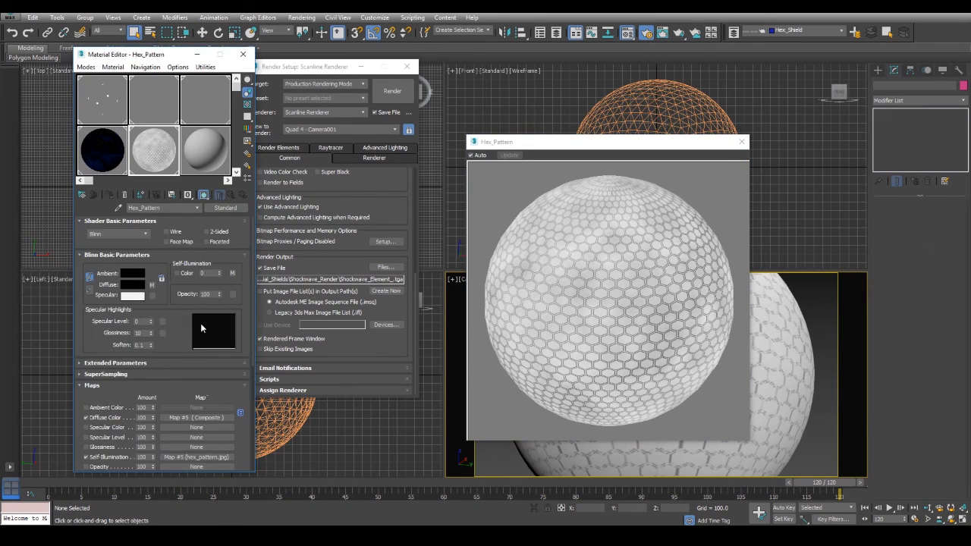
{"action": "scroll", "coordinate": [190, 338], "scroll_direction": "down", "scroll_amount": 4}
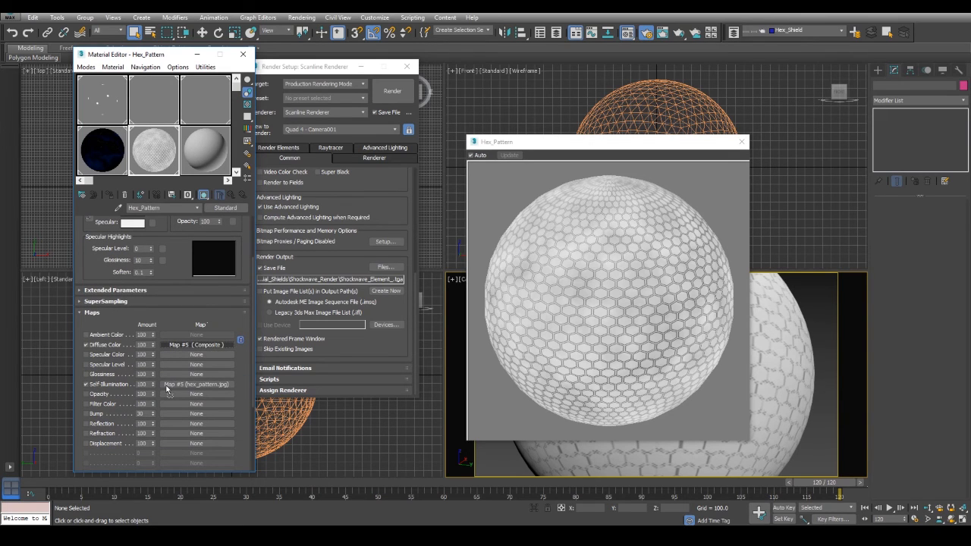
{"action": "left_click_drag", "start_coordinate": [197, 344], "coordinate": [168, 389]}
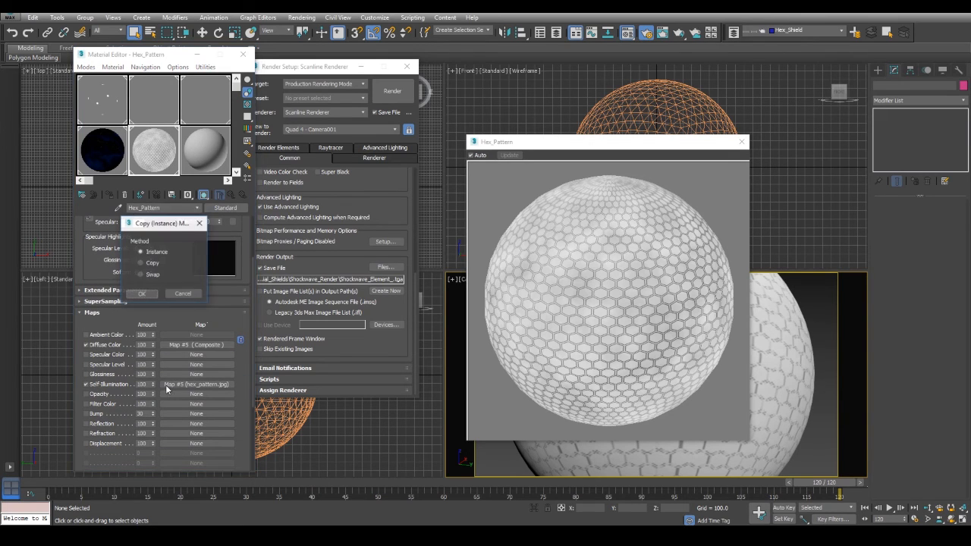
{"action": "left_click", "coordinate": [140, 294]}
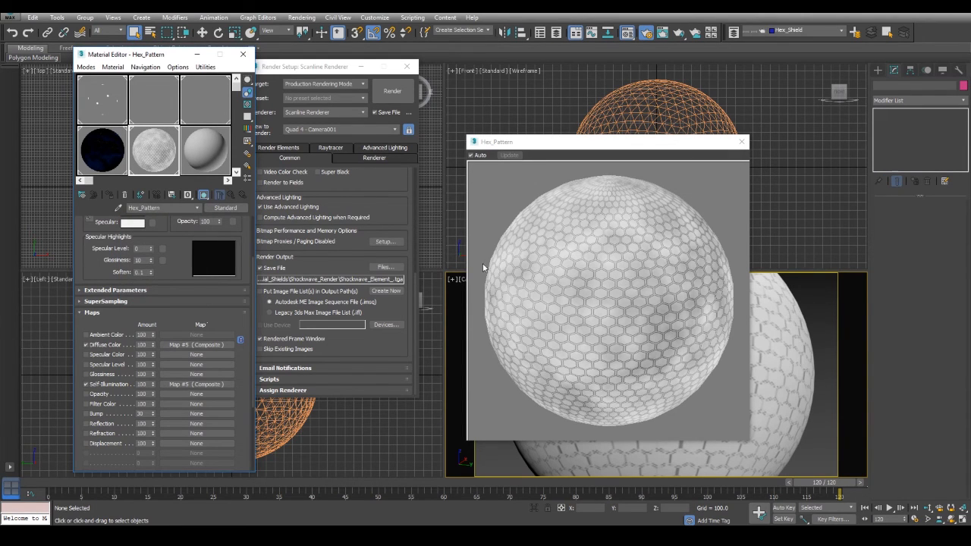
{"action": "key", "text": "shift+q"}
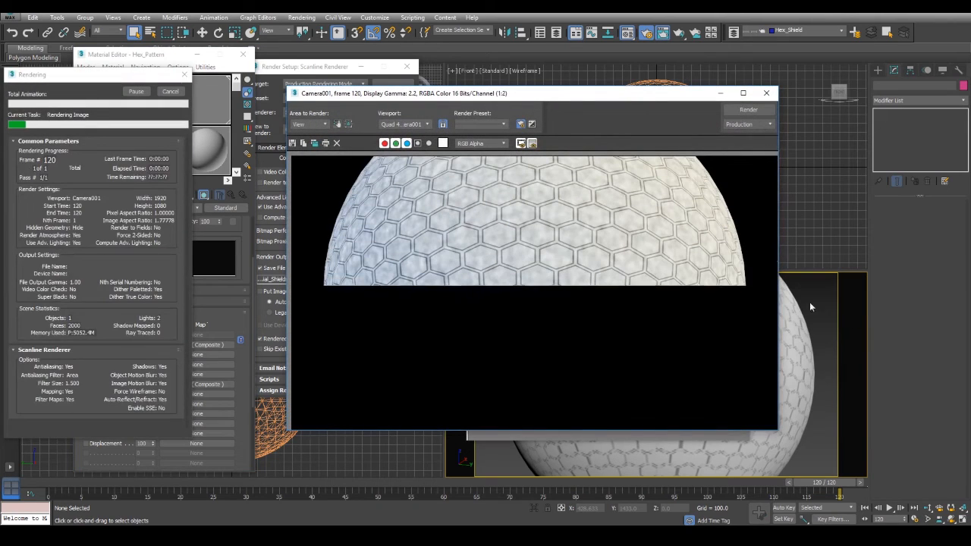
Set the size of the composite's Layer 2 noise map to 2.5 and render the camera view again.
{"action": "left_click", "coordinate": [191, 342]}
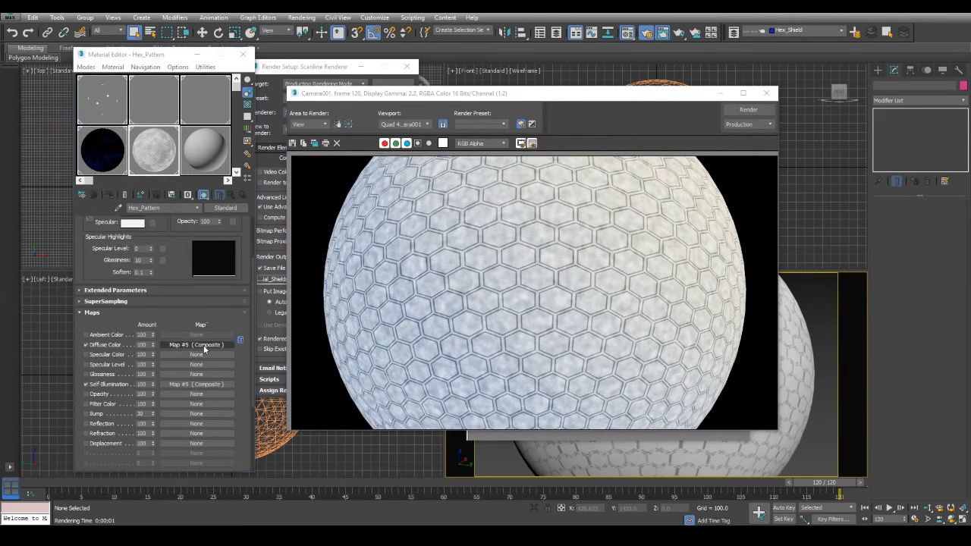
{"action": "left_click", "coordinate": [105, 260]}
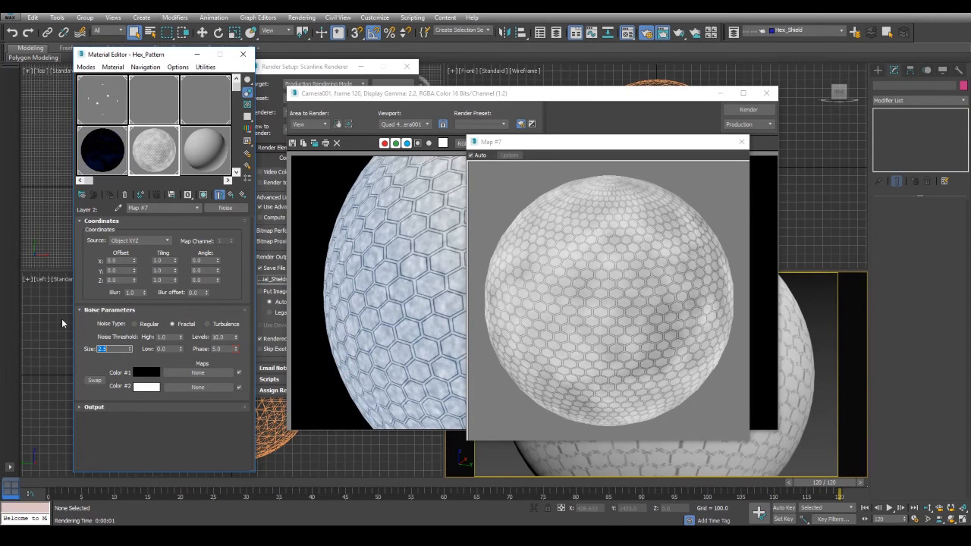
{"action": "key", "text": "shift+q"}
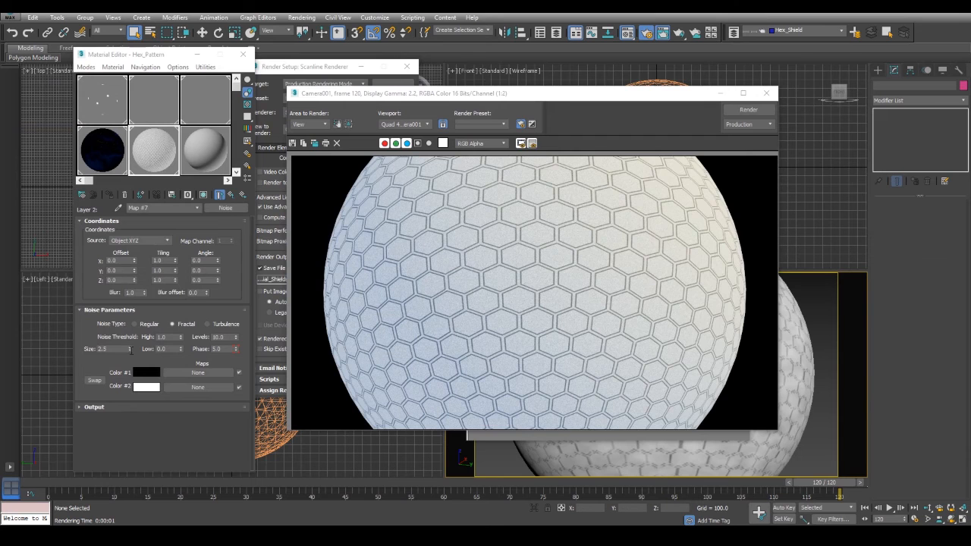
Try a size of 250 for the composite's Layer 2 noise map and test-render the camera view.
{"action": "double_click", "coordinate": [115, 349]}
{"action": "type", "text": "250"}
{"action": "key", "text": "Return"}
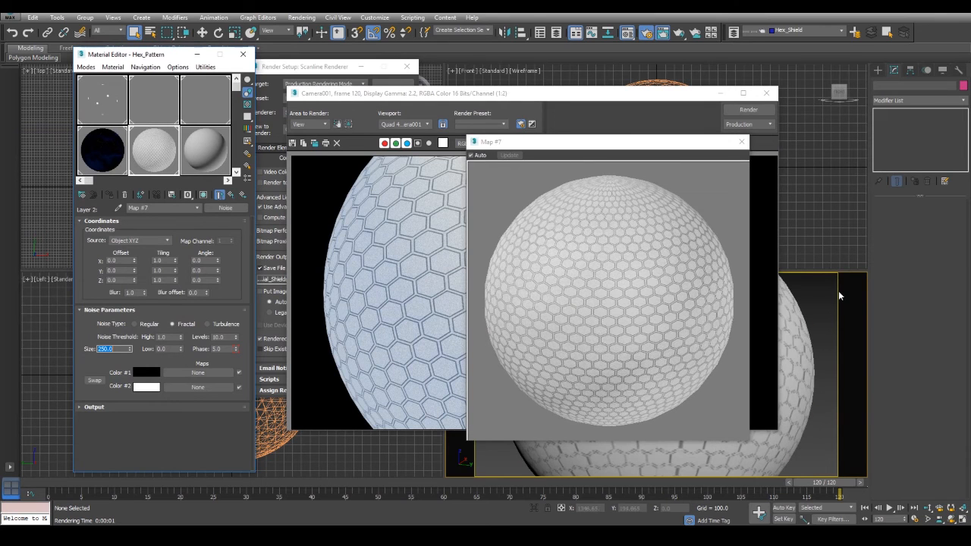
{"action": "left_click", "coordinate": [810, 291]}
{"action": "key", "text": "shift+q"}
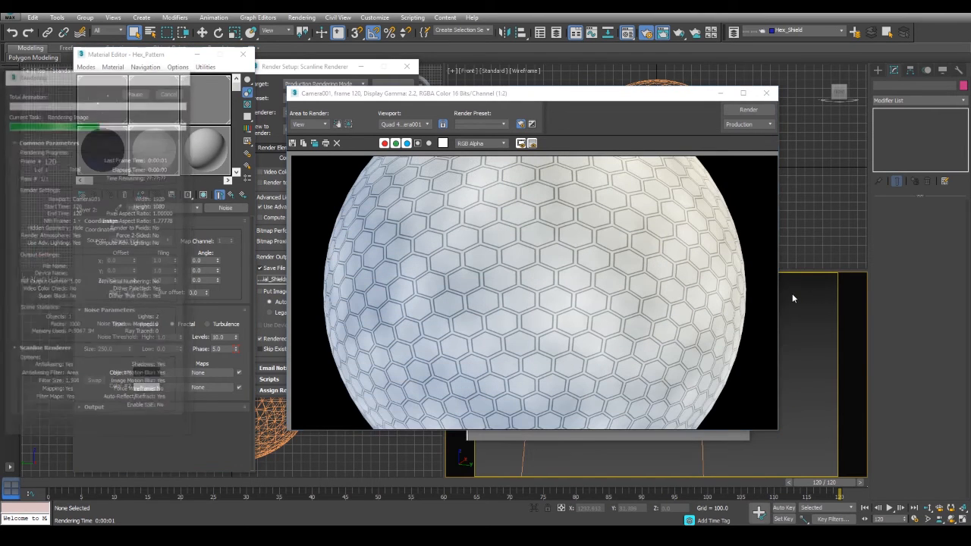
Set the Layer 2 noise map's size to 100 and test-render the camera view.
{"action": "left_click_drag", "start_coordinate": [116, 349], "coordinate": [2, 350]}
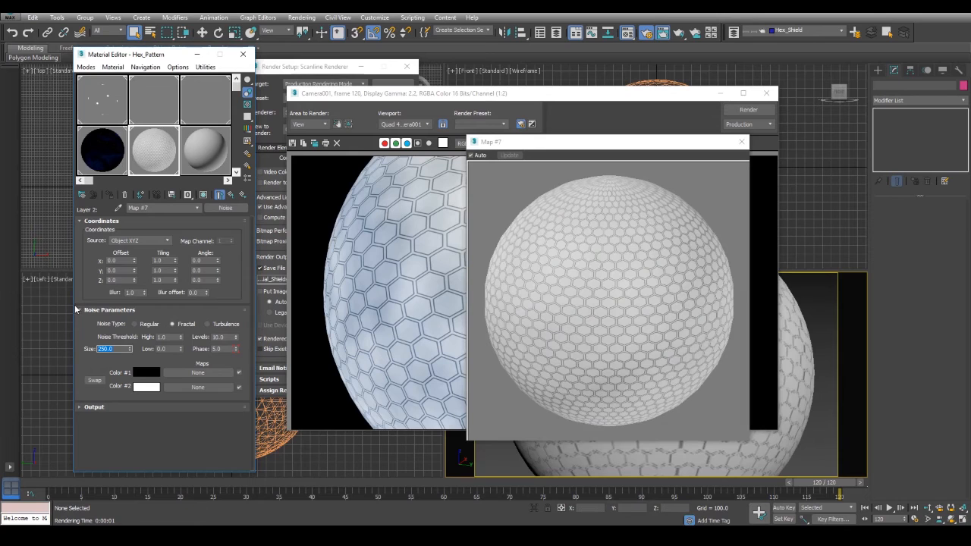
{"action": "type", "text": "100"}
{"action": "key", "text": "Return"}
{"action": "left_click", "coordinate": [796, 299]}
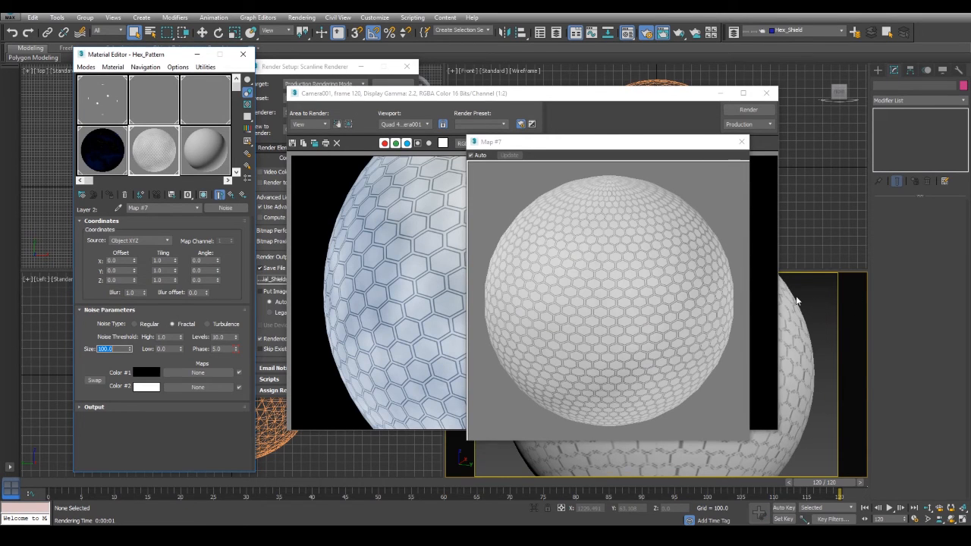
{"action": "key", "text": "shift+q"}
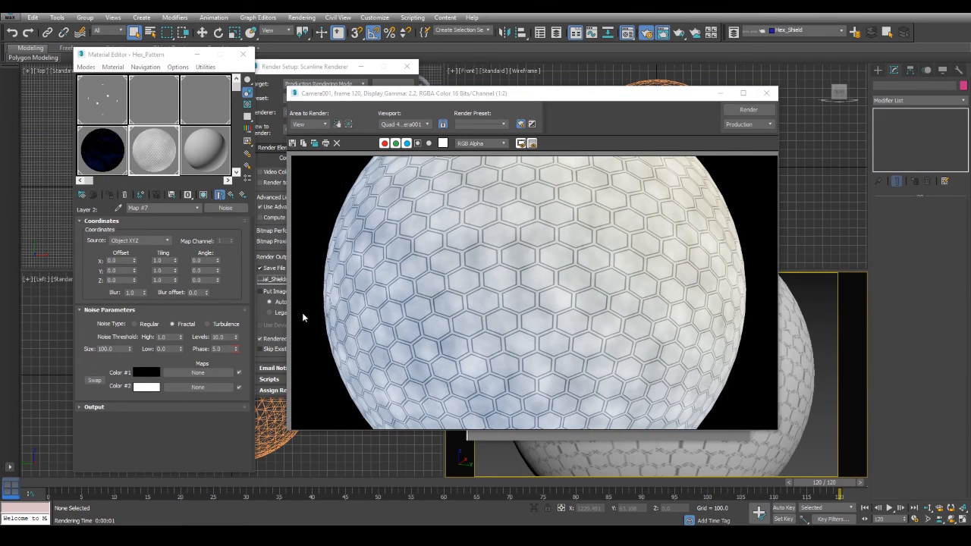
Close the Material Editor, the rendered frame window and the Render Setup window.
{"action": "left_click", "coordinate": [247, 54]}
{"action": "left_click", "coordinate": [766, 93]}
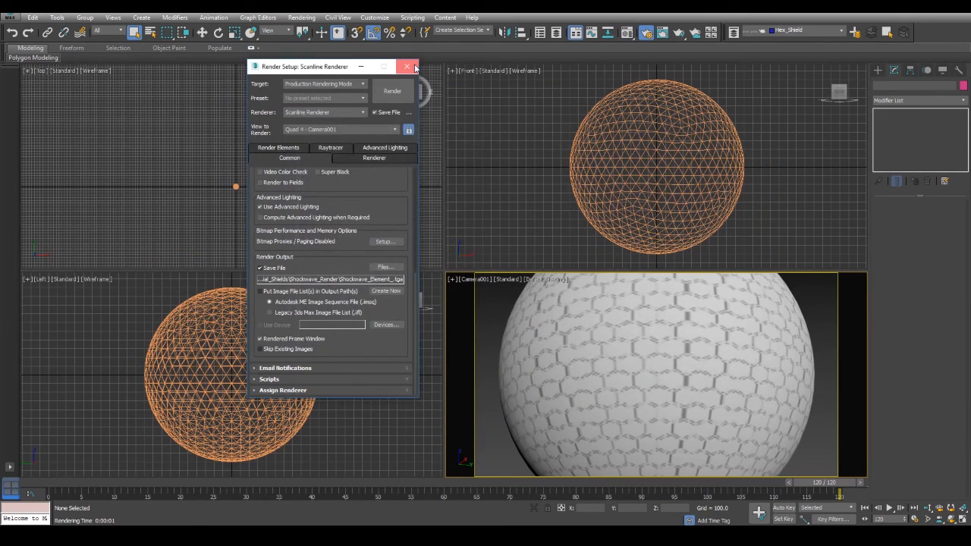
{"action": "left_click", "coordinate": [408, 67]}
{"action": "left_click", "coordinate": [304, 184]}
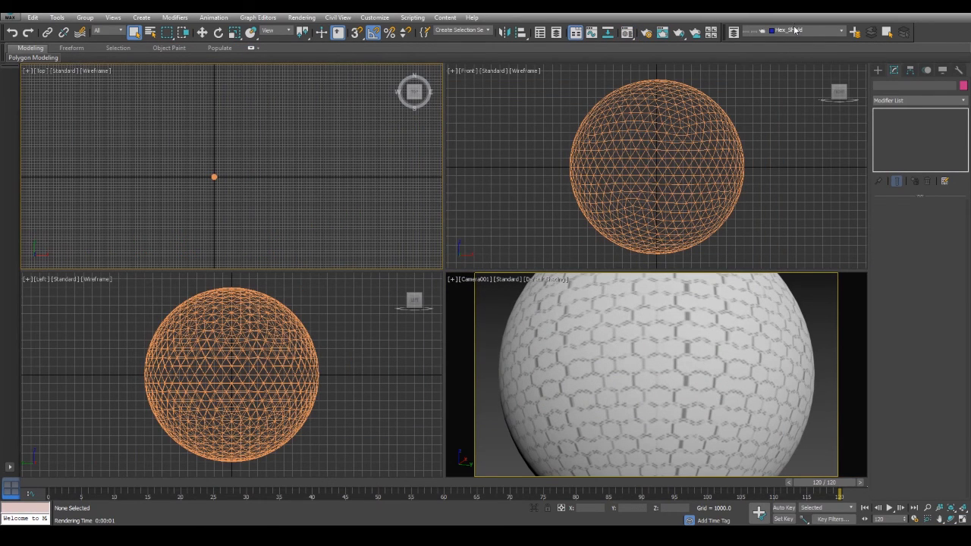
Unhide the layers that hold the scene lights, leaving Hex_Shield as the current layer.
{"action": "left_click", "coordinate": [794, 29]}
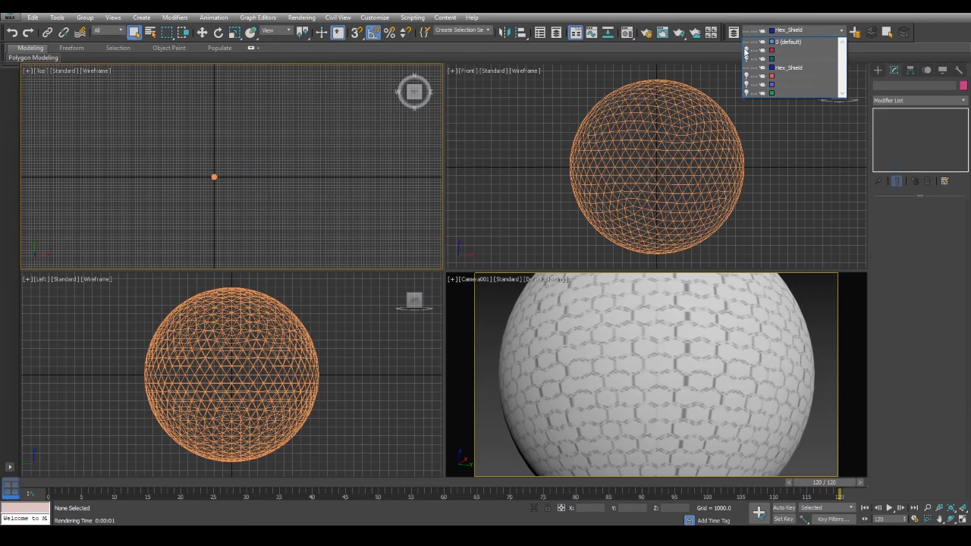
{"action": "left_click", "coordinate": [745, 76]}
{"action": "left_click", "coordinate": [746, 76]}
{"action": "left_click", "coordinate": [745, 85]}
{"action": "left_click", "coordinate": [410, 142]}
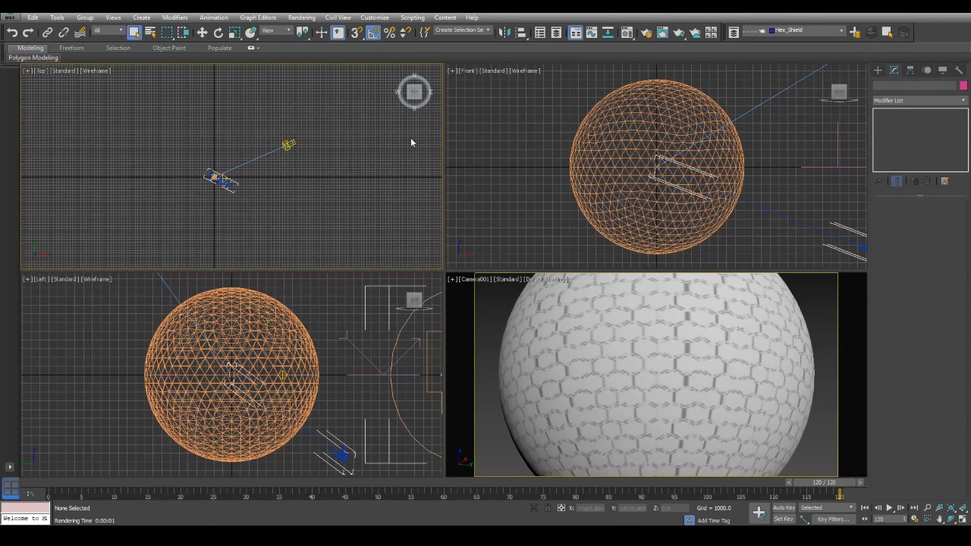
Switch off the Key and Amb lights and test-render the camera view.
{"action": "scroll", "coordinate": [266, 170], "scroll_direction": "up", "scroll_amount": 6}
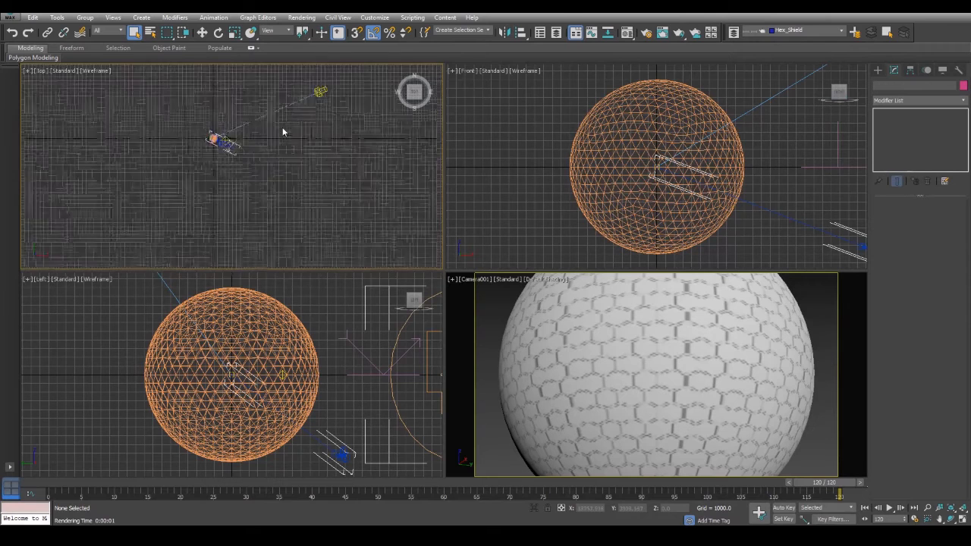
{"action": "left_click", "coordinate": [331, 96]}
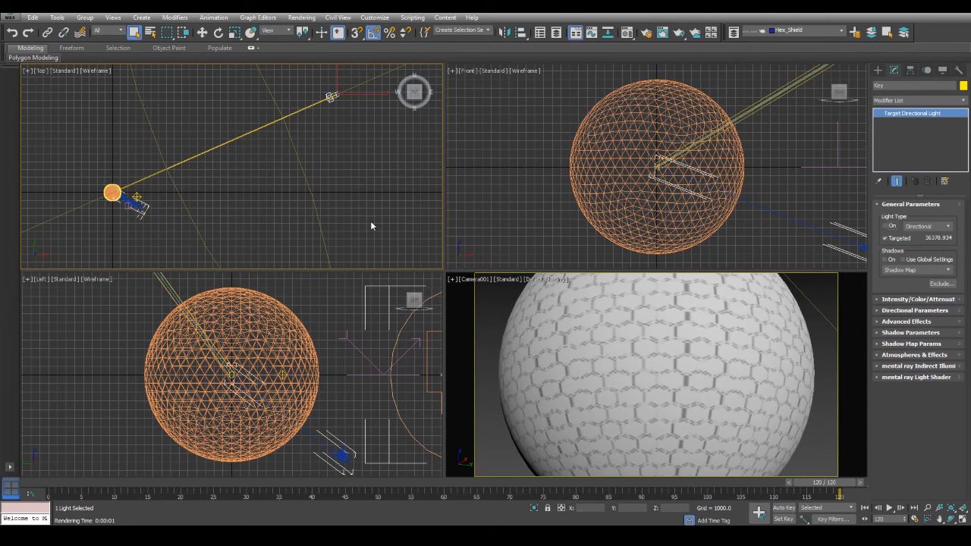
{"action": "left_click", "coordinate": [137, 197]}
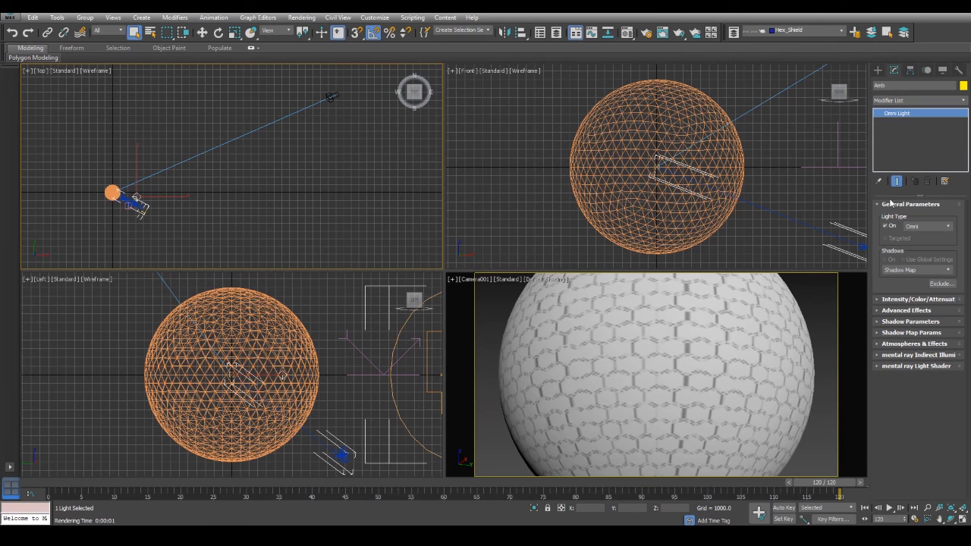
{"action": "left_click", "coordinate": [798, 292]}
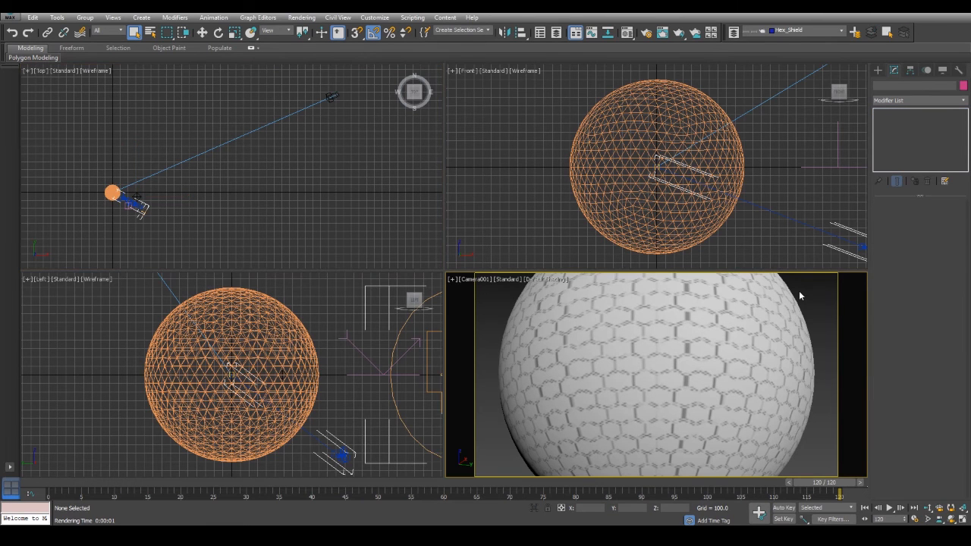
{"action": "key", "text": "shift+q"}
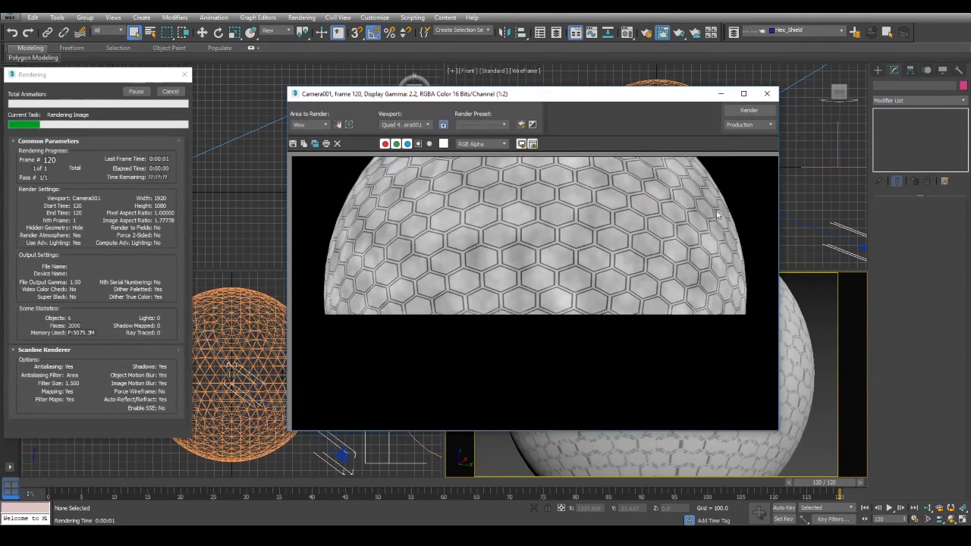
{"action": "left_click", "coordinate": [766, 93]}
Open the render output file settings and create a Hex_Shield folder inside Tutorial_Shields as the save location.
{"action": "key", "text": "F10"}
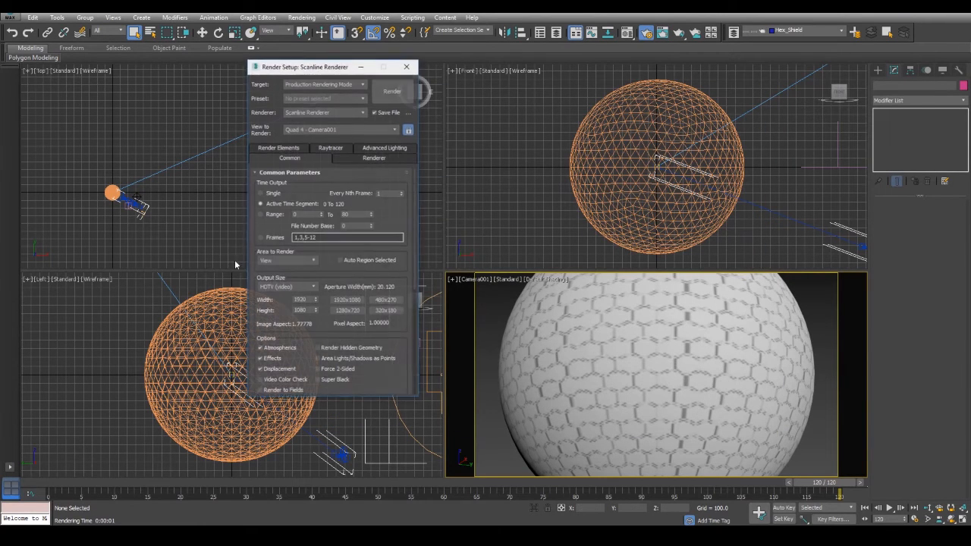
{"action": "scroll", "coordinate": [393, 209], "scroll_direction": "down", "scroll_amount": 2}
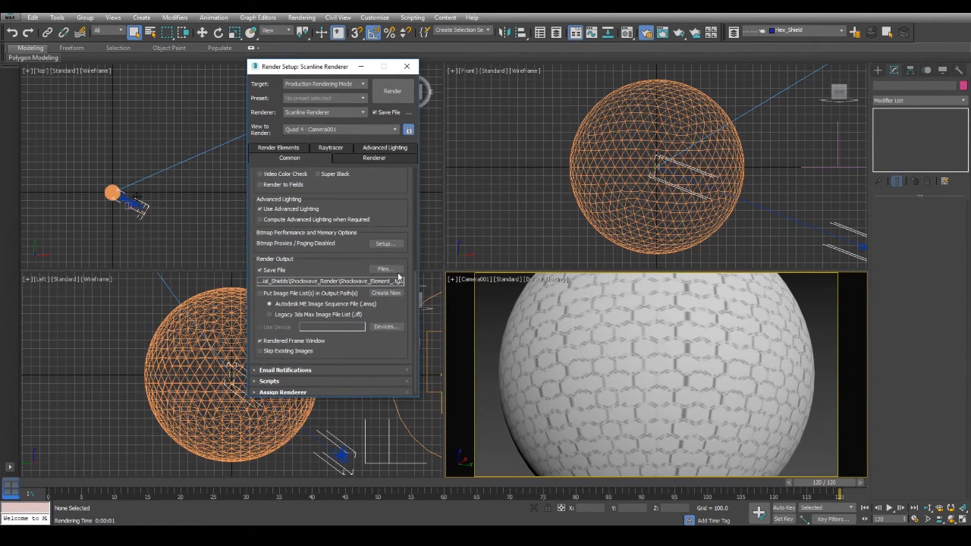
{"action": "left_click", "coordinate": [388, 270]}
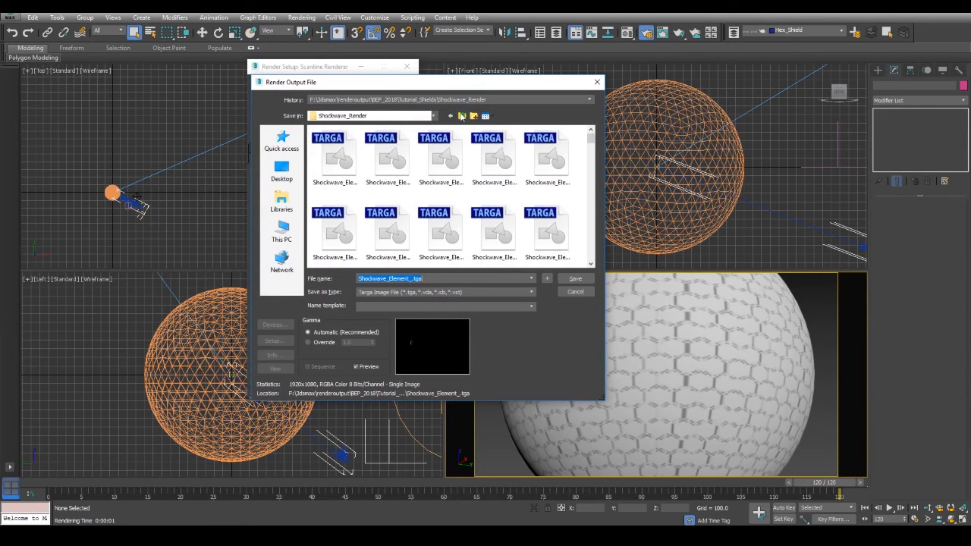
{"action": "left_click", "coordinate": [461, 115]}
{"action": "key", "text": "ctrl+shift+n"}
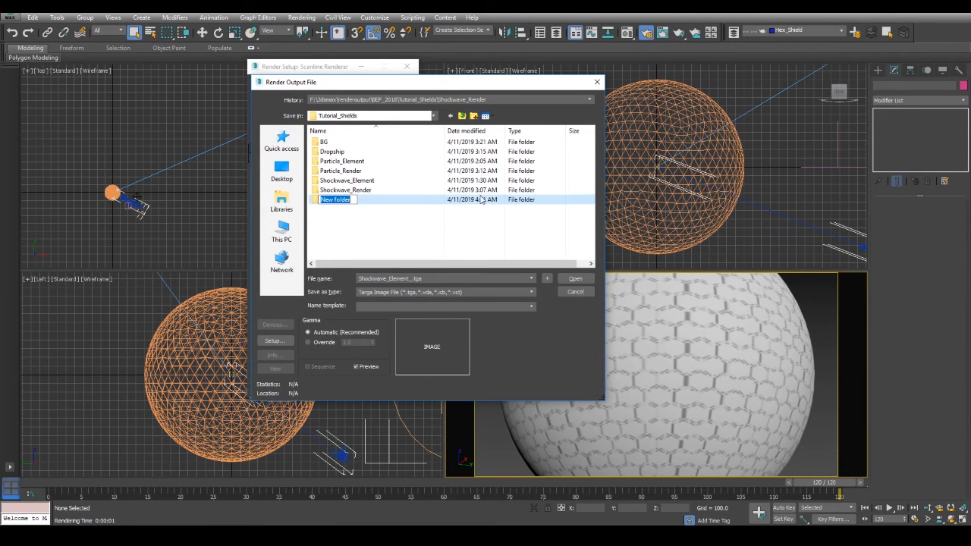
{"action": "type", "text": "Hex_Shield"}
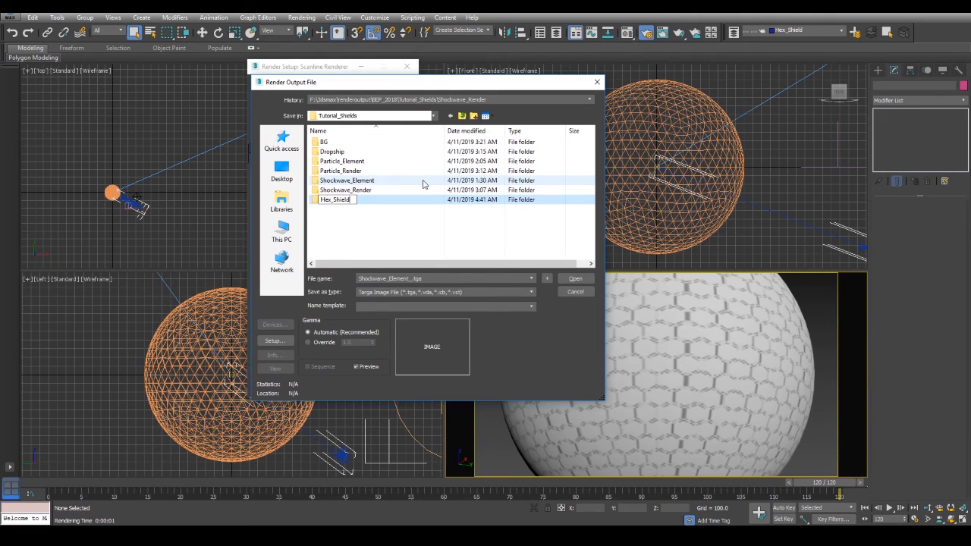
{"action": "key", "text": "Return"}
{"action": "key", "text": "Return"}
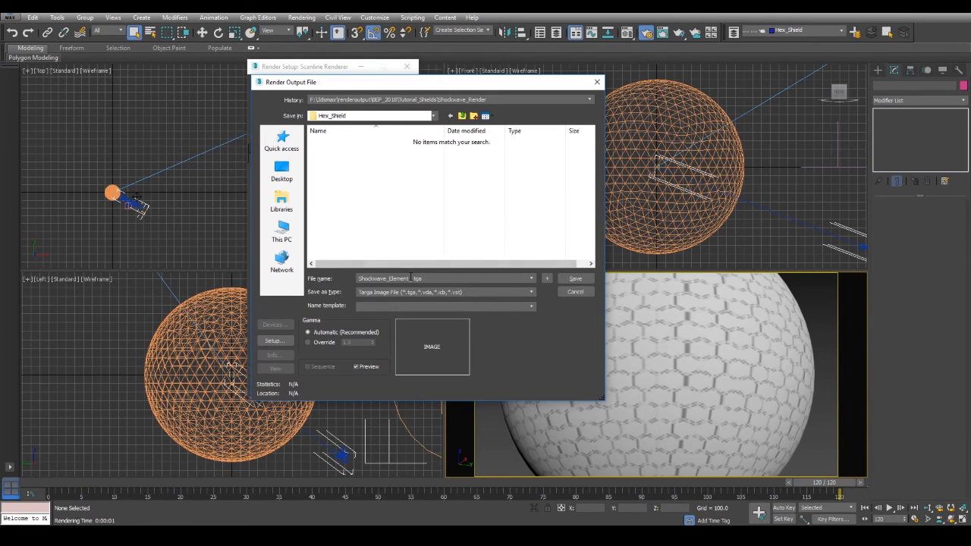
Save the render output as Hex_Shield_Render_.tga and render the active time segment from 0 to 120.
{"action": "type", "text": "Hex_Shell"}
{"action": "key", "text": "BackSpace"}
{"action": "key", "text": "BackSpace"}
{"action": "key", "text": "BackSpace"}
{"action": "type", "text": "ield_El"}
{"action": "key", "text": "BackSpace"}
{"action": "key", "text": "BackSpace"}
{"action": "type", "text": "Render"}
{"action": "key", "text": "Return"}
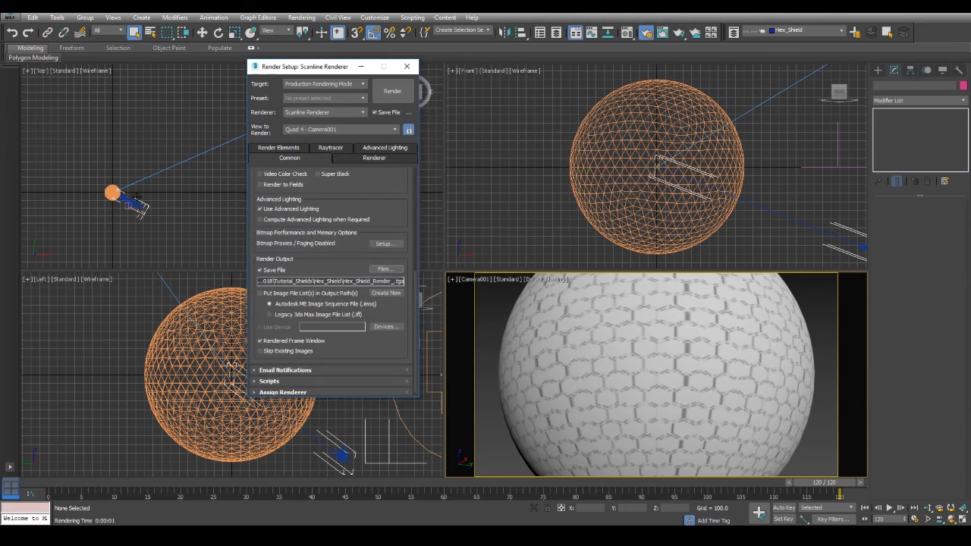
{"action": "scroll", "coordinate": [371, 227], "scroll_direction": "up", "scroll_amount": 10}
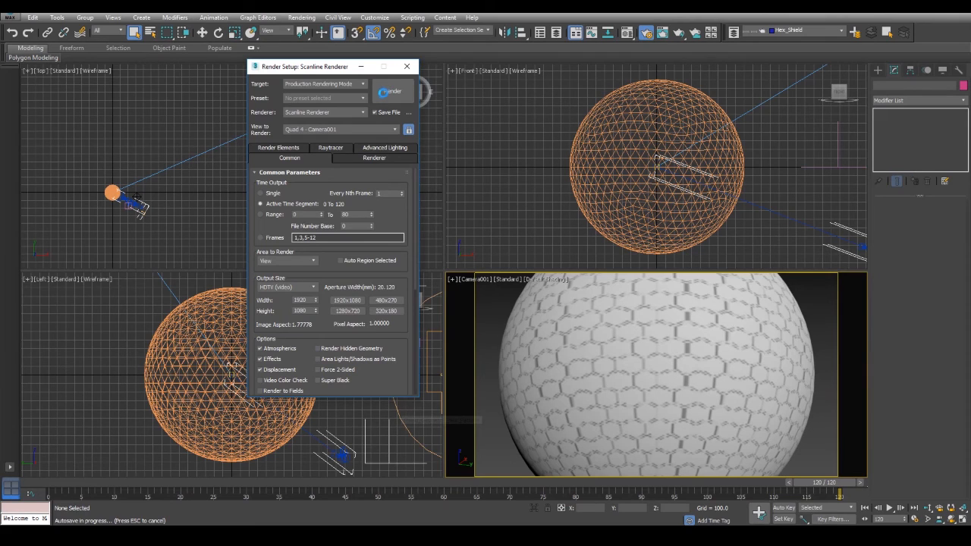
{"action": "left_click", "coordinate": [382, 94]}
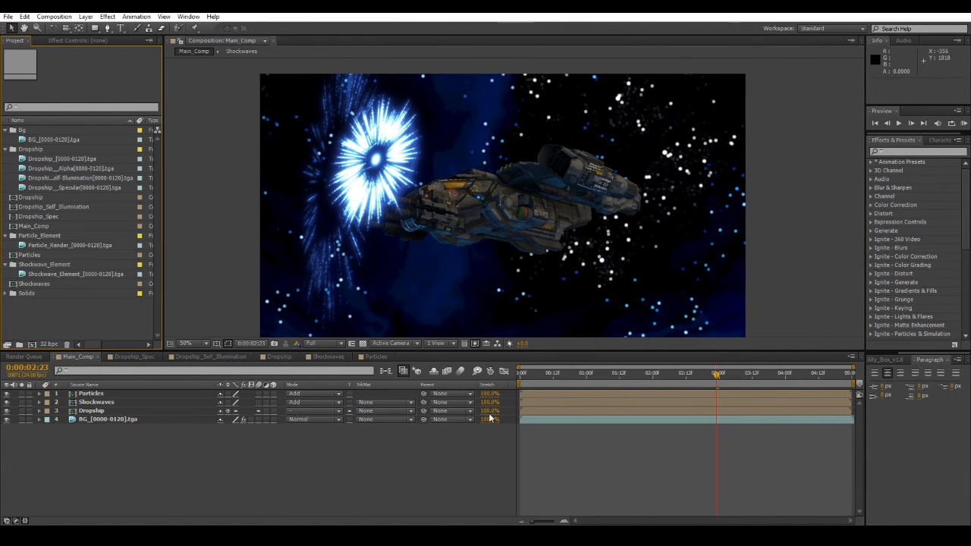
In After Effects, move Main_Comp's current time to 0:00:02:05 and import Hex_Shield_Render_0000.tga as a Targa sequence with straight alpha.
{"action": "left_click", "coordinate": [536, 375]}
{"action": "left_click_drag", "start_coordinate": [576, 377], "coordinate": [666, 388]}
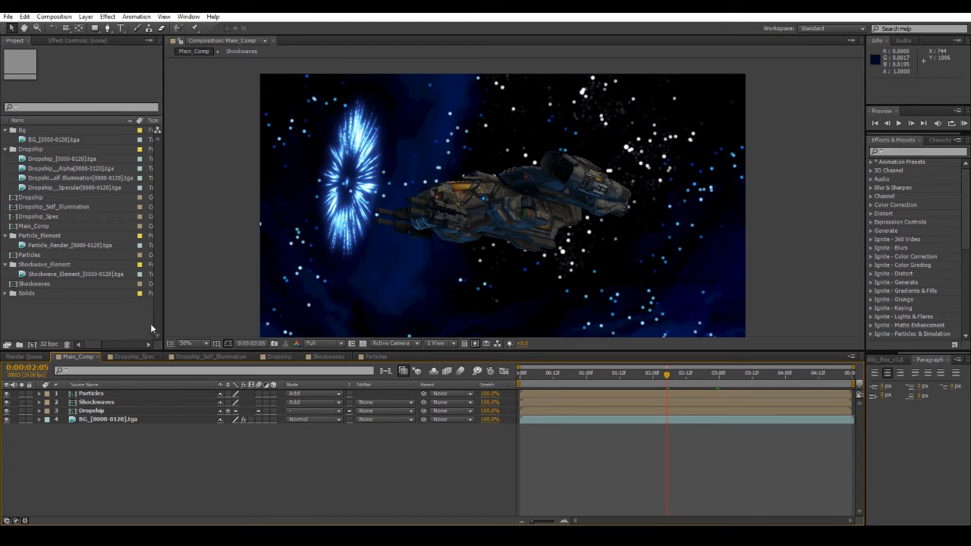
{"action": "left_click", "coordinate": [97, 322]}
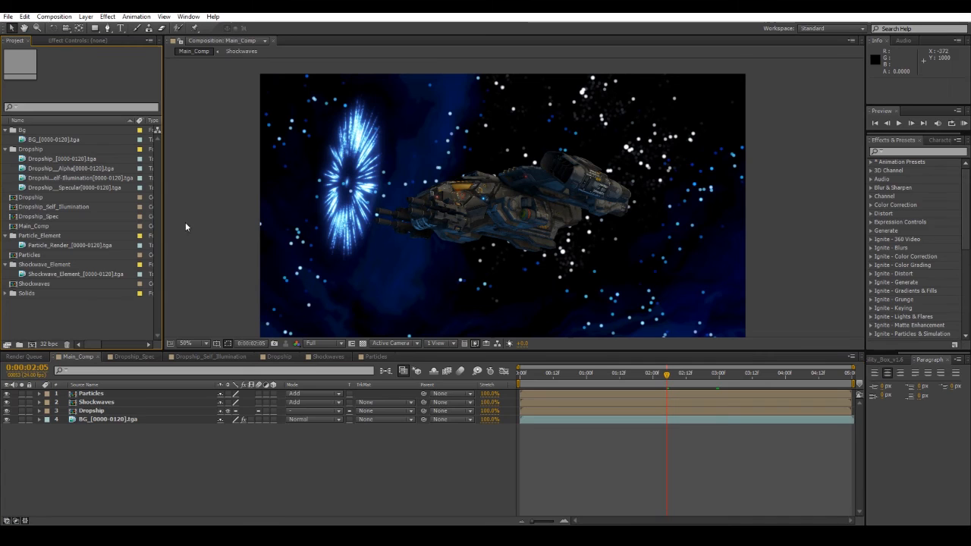
{"action": "right_click", "coordinate": [84, 314]}
{"action": "mouse_move", "coordinate": [159, 351]}
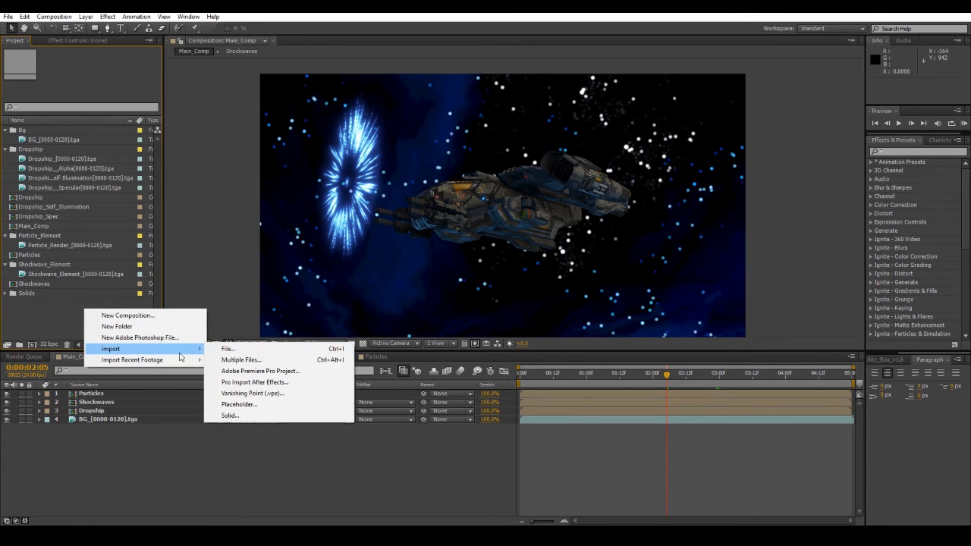
{"action": "left_click", "coordinate": [278, 351]}
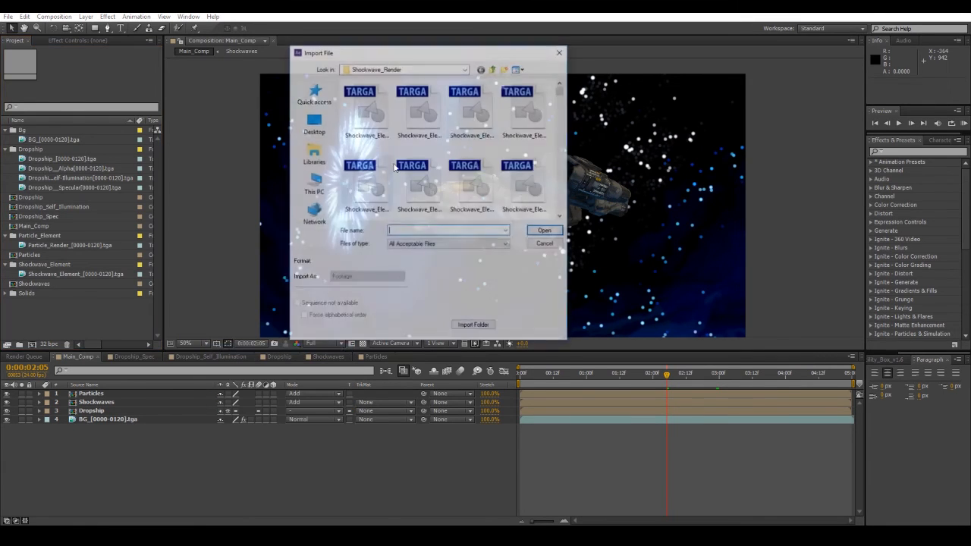
{"action": "left_click", "coordinate": [491, 70]}
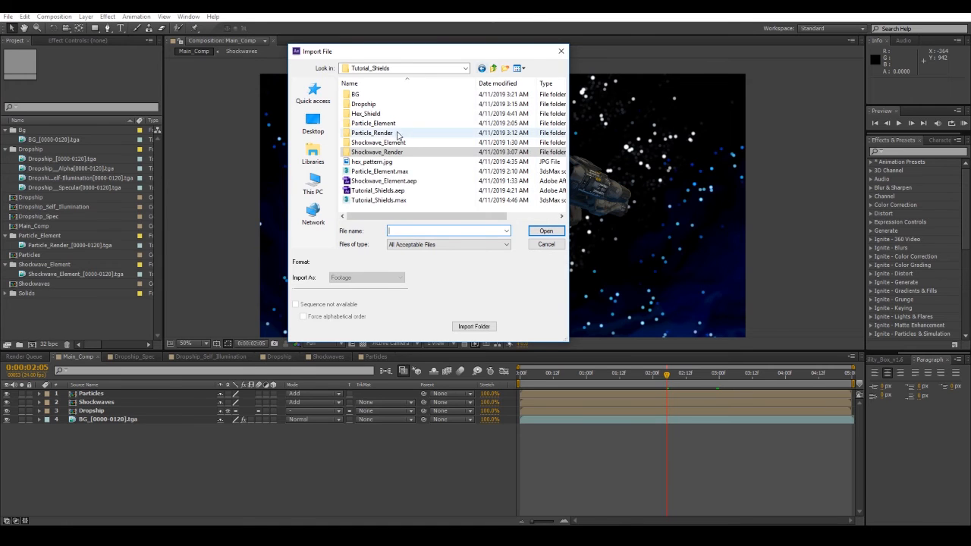
{"action": "double_click", "coordinate": [369, 112]}
{"action": "left_click", "coordinate": [363, 110]}
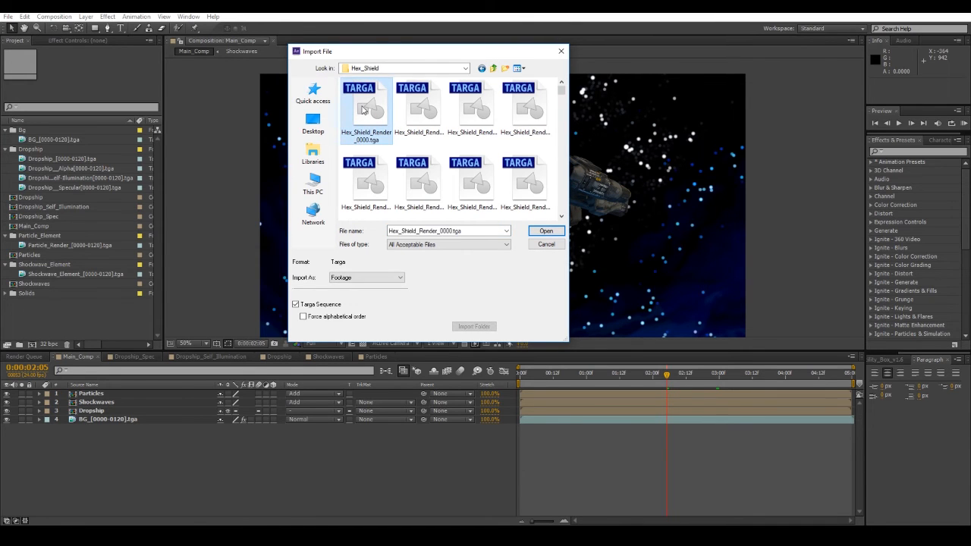
{"action": "double_click", "coordinate": [363, 111]}
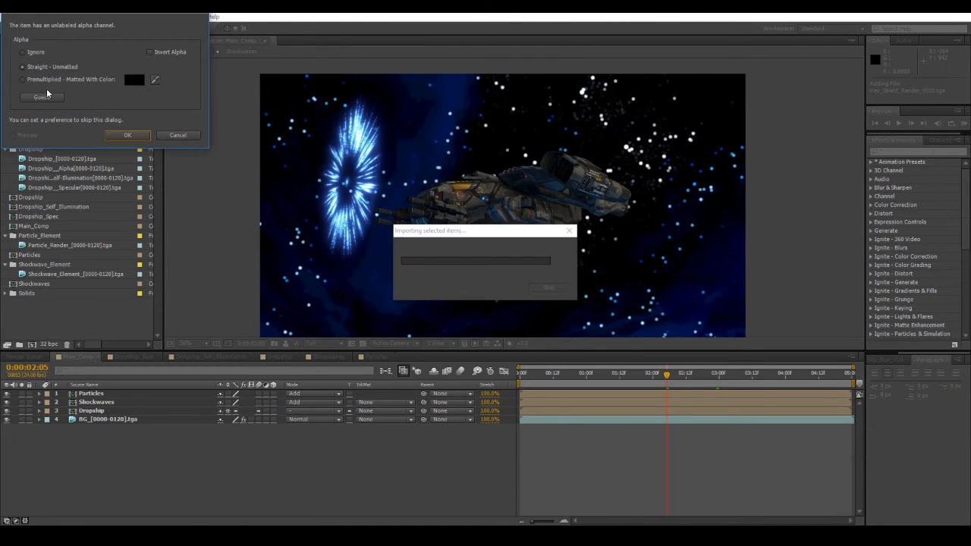
{"action": "left_click", "coordinate": [128, 135]}
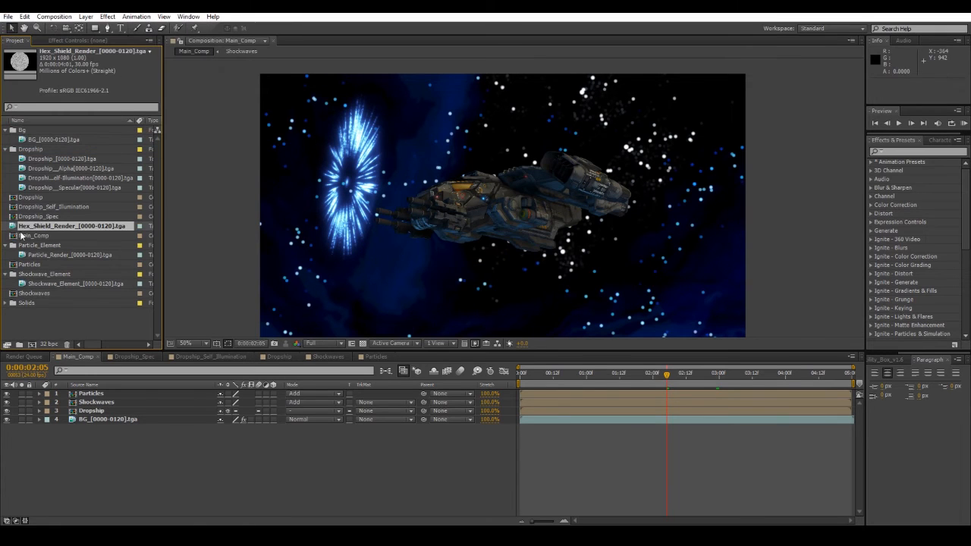
Place the Hex_Shield_Render footage in a new project folder named Hex_Shield.
{"action": "left_click_drag", "start_coordinate": [13, 226], "coordinate": [19, 344]}
{"action": "type", "text": "Hex_Shie"}
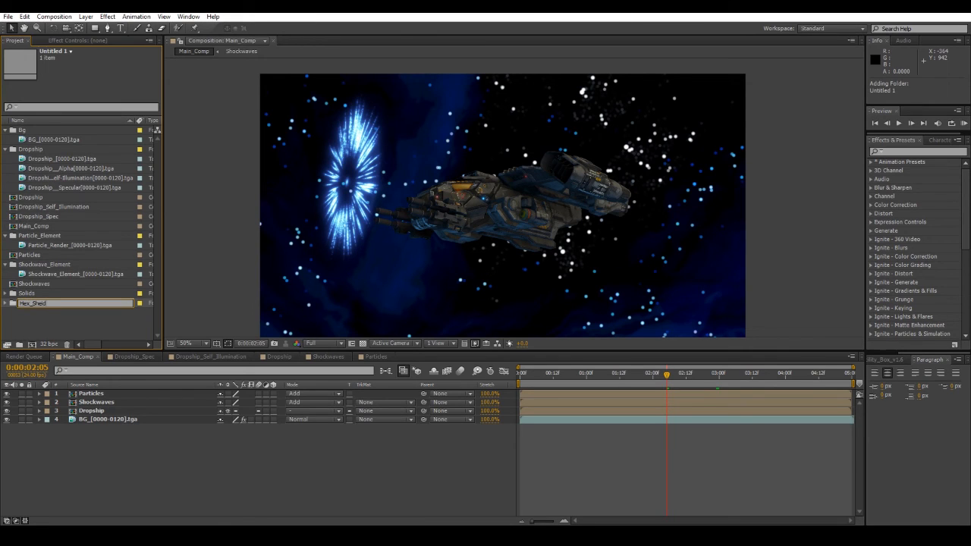
{"action": "type", "text": "ld"}
{"action": "key", "text": "Return"}
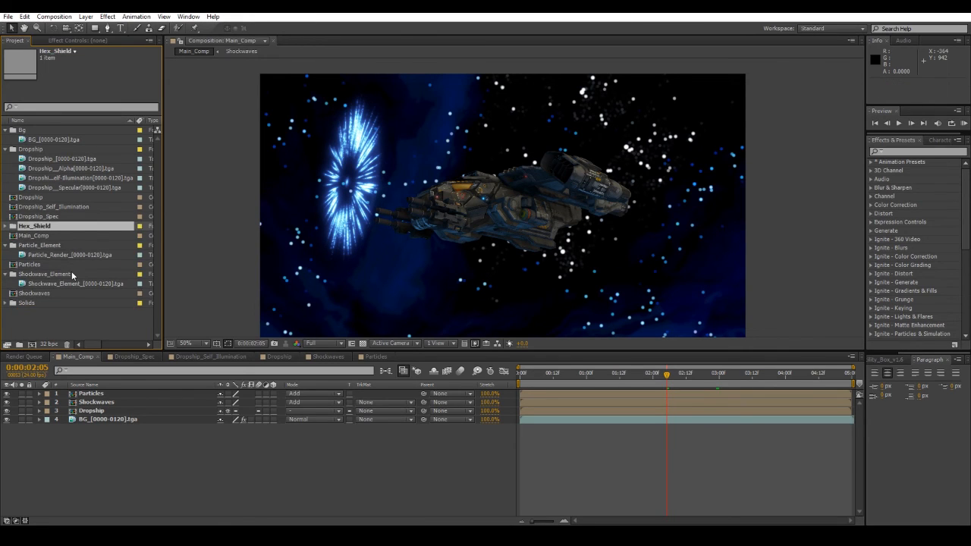
Expand the Hex_Shield folder and match the Hex_Shield_Render footage's frame rate to the dropship specular footage at 24 fps.
{"action": "left_click", "coordinate": [7, 227]}
{"action": "left_click", "coordinate": [65, 188]}
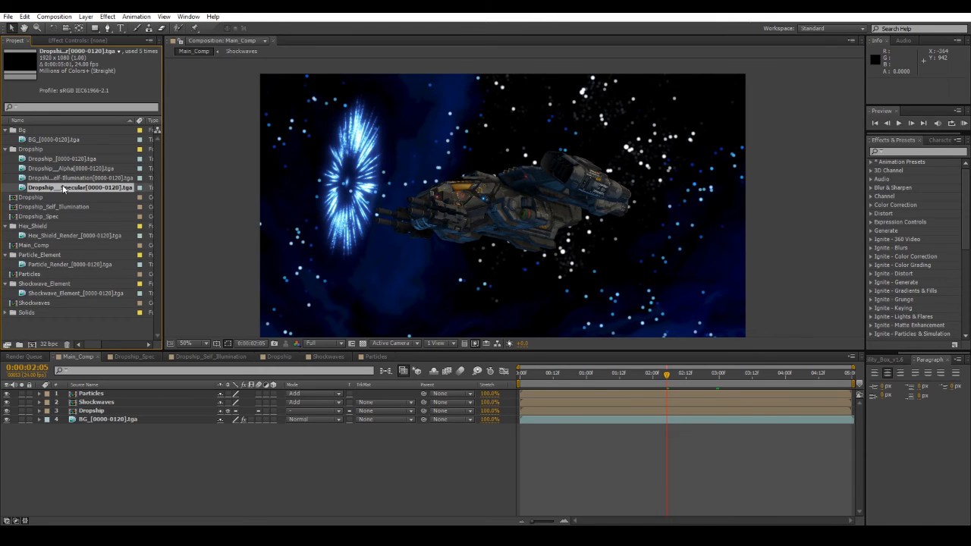
{"action": "left_click", "coordinate": [66, 235]}
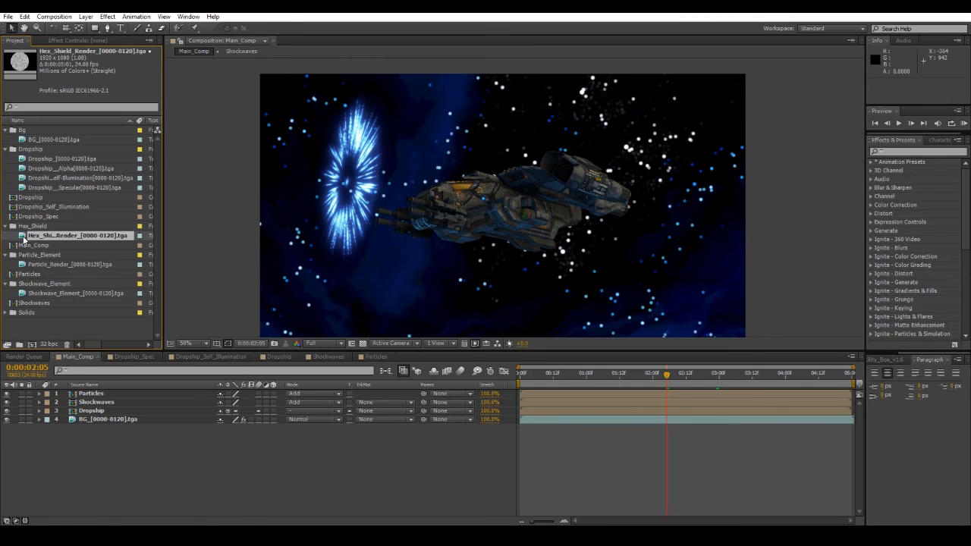
Create a composition from the Hex_Shield_Render footage and name it Hex_Shield.
{"action": "left_click", "coordinate": [186, 343]}
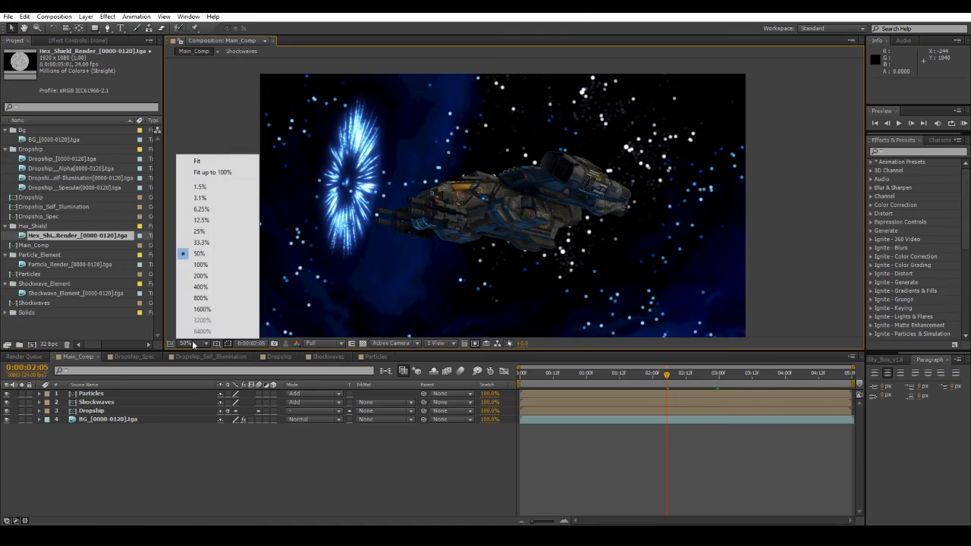
{"action": "left_click", "coordinate": [230, 174]}
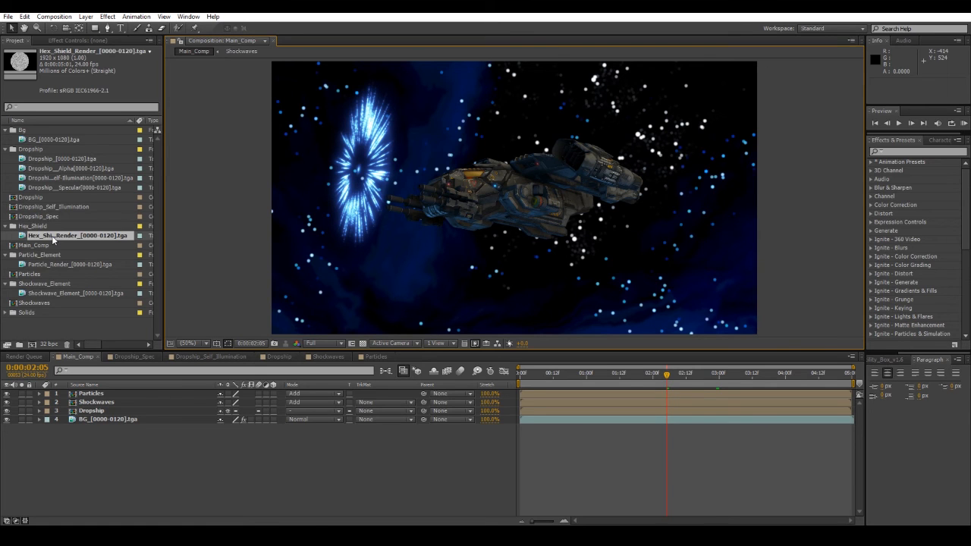
{"action": "left_click_drag", "start_coordinate": [52, 235], "coordinate": [32, 346]}
{"action": "right_click", "coordinate": [438, 369]}
{"action": "left_click", "coordinate": [462, 207]}
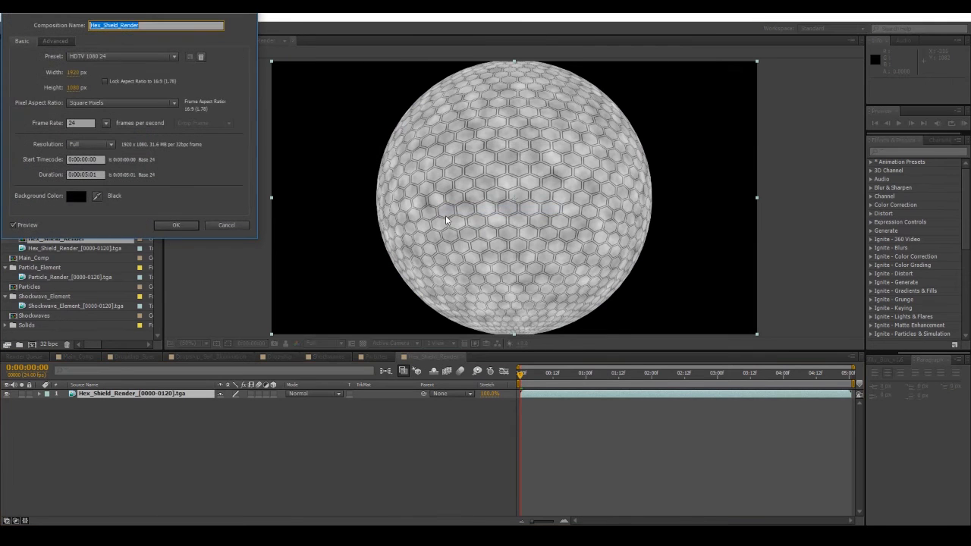
{"action": "type", "text": "Hex_Shield"}
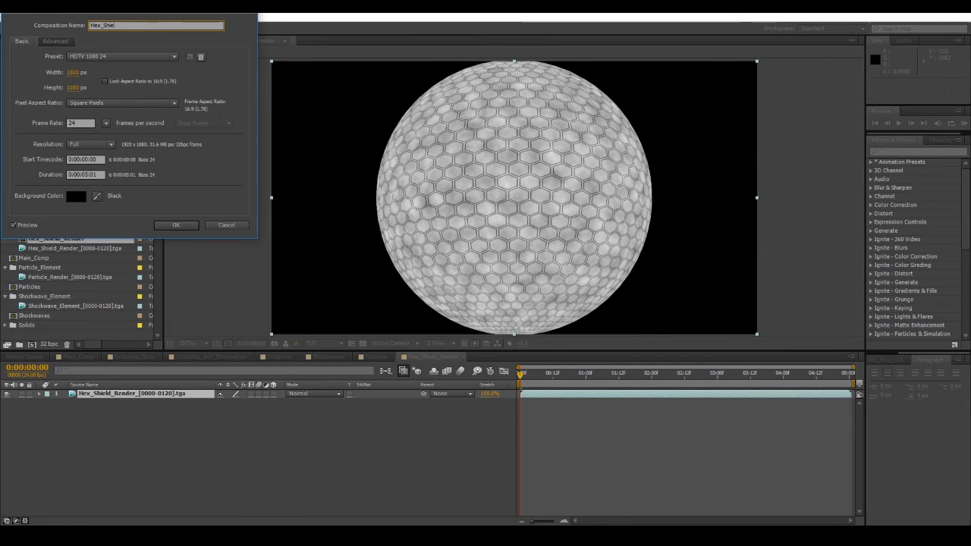
{"action": "key", "text": "Return"}
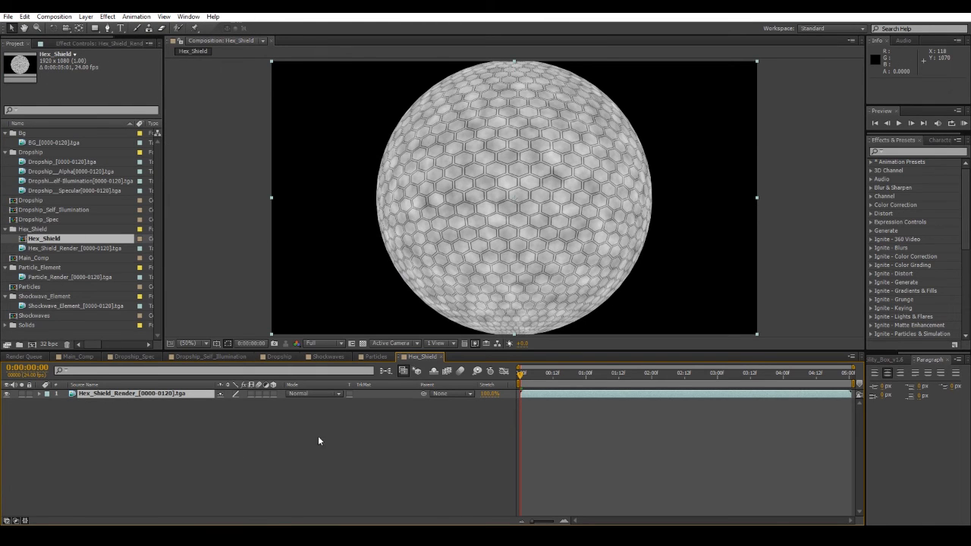
Duplicate the Hex_Shield_Render layer three times in the Hex_Shield composition.
{"action": "key", "text": "ctrl+d"}
{"action": "key", "text": "ctrl+d"}
{"action": "key", "text": "ctrl+d"}
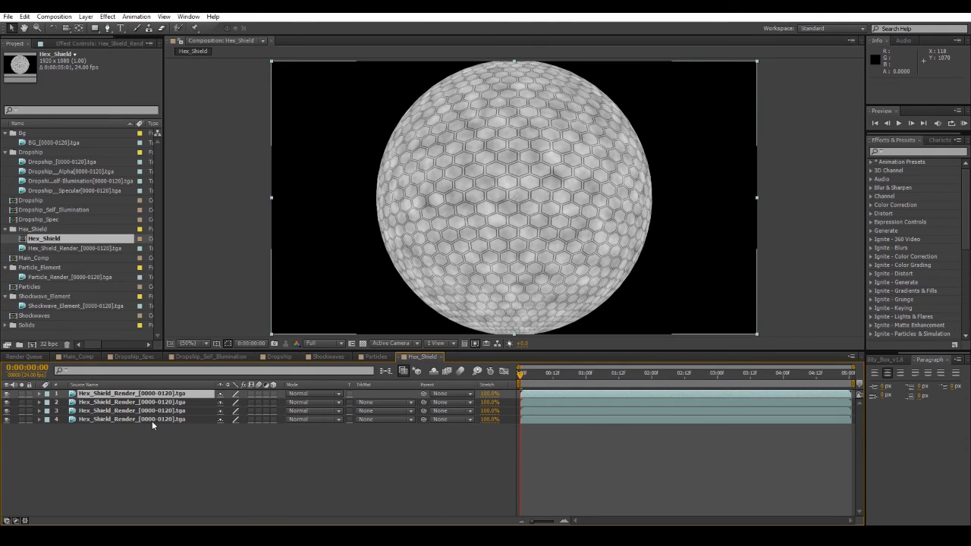
Apply Fast Blur to layer 4 with blurriness 25 and Repeat Edge Pixels on, and set its blending mode to Add.
{"action": "left_click", "coordinate": [151, 420]}
{"action": "left_click", "coordinate": [94, 44]}
{"action": "left_click", "coordinate": [907, 152]}
{"action": "type", "text": "fast"}
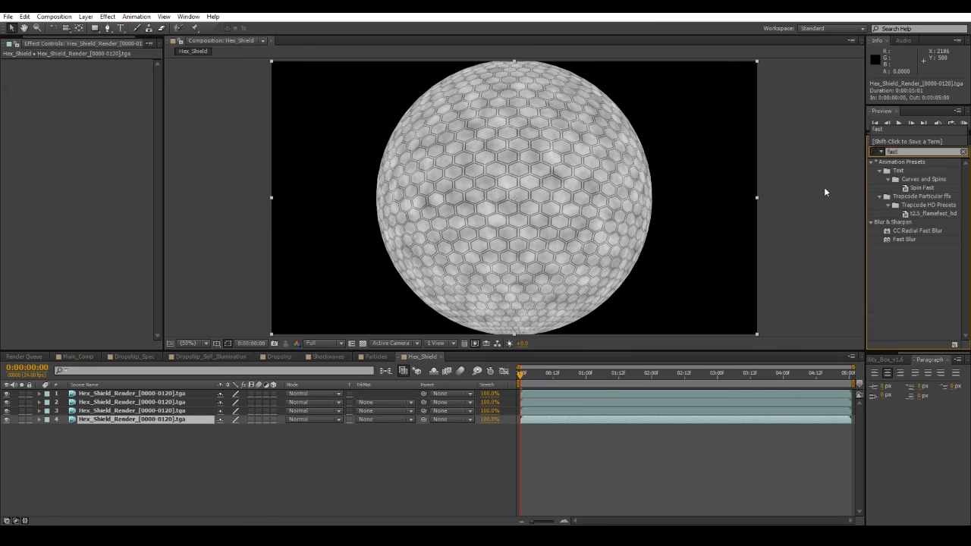
{"action": "left_click_drag", "start_coordinate": [907, 239], "coordinate": [121, 419]}
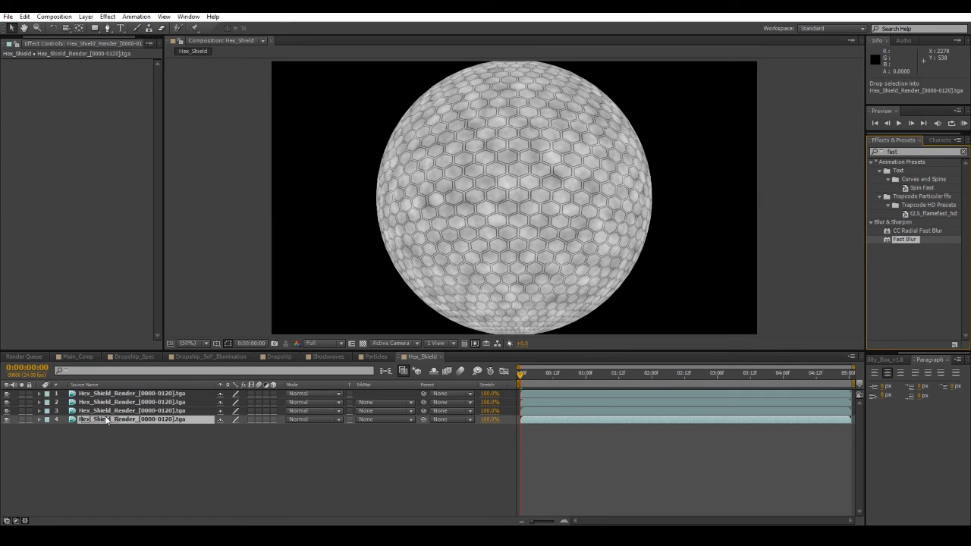
{"action": "left_click", "coordinate": [93, 89]}
{"action": "left_click", "coordinate": [95, 71]}
{"action": "type", "text": "5"}
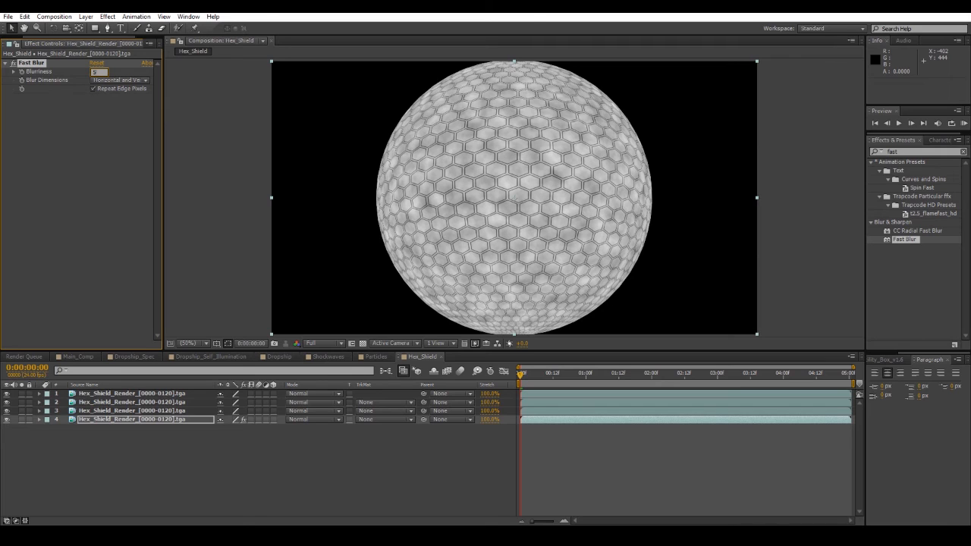
{"action": "key", "text": "Return"}
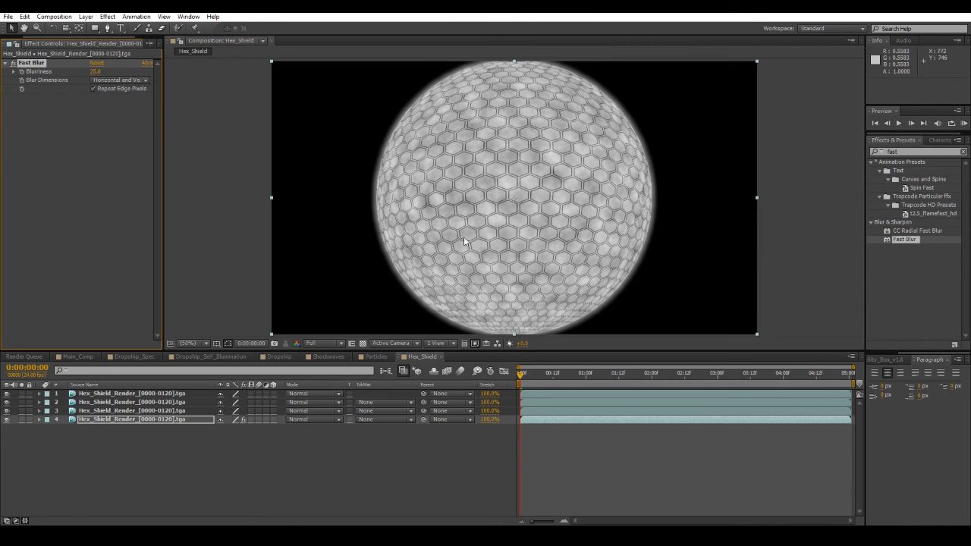
{"action": "left_click", "coordinate": [309, 420]}
{"action": "left_click", "coordinate": [333, 189]}
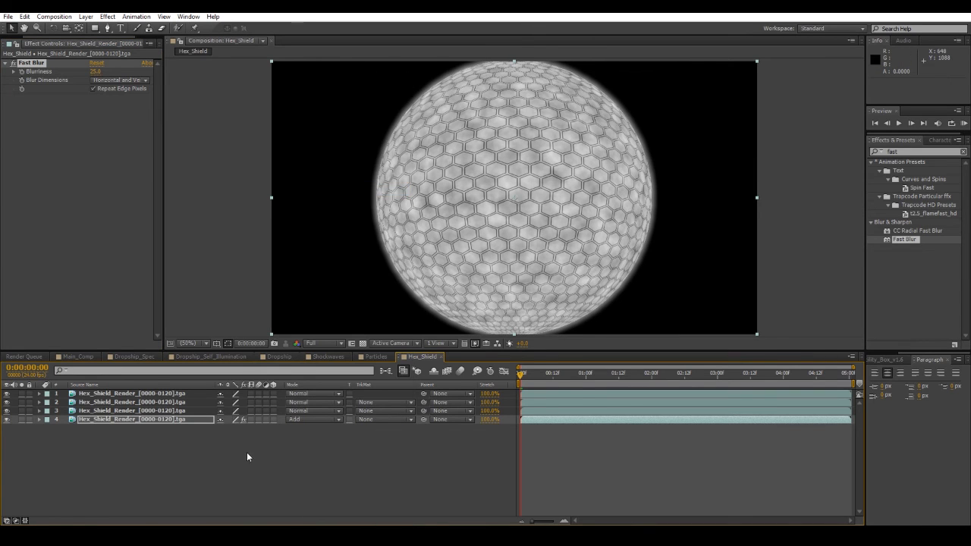
Hide layers 3 and 4 and set layer 2's track matte to Luma Inverted.
{"action": "left_click_drag", "start_coordinate": [7, 411], "coordinate": [8, 420]}
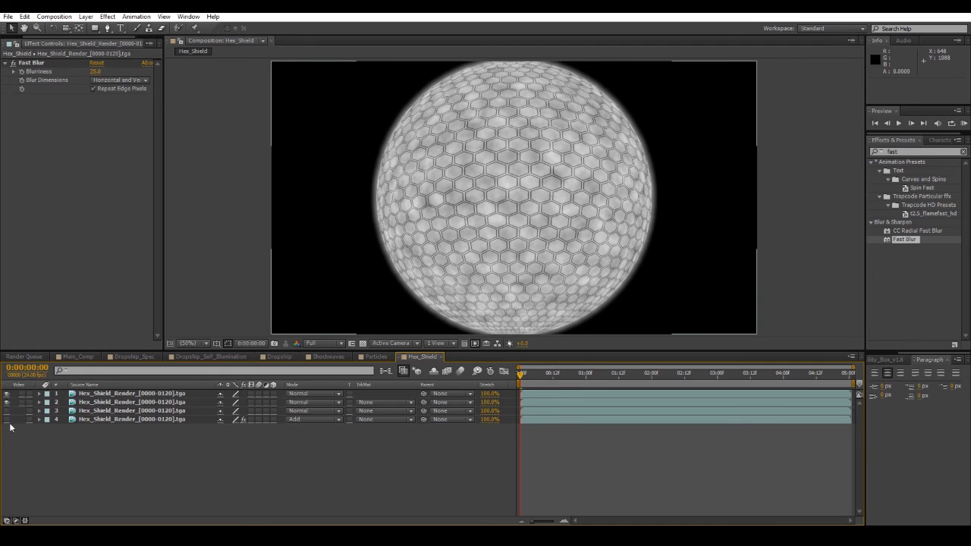
{"action": "left_click", "coordinate": [86, 402]}
{"action": "left_click", "coordinate": [86, 395]}
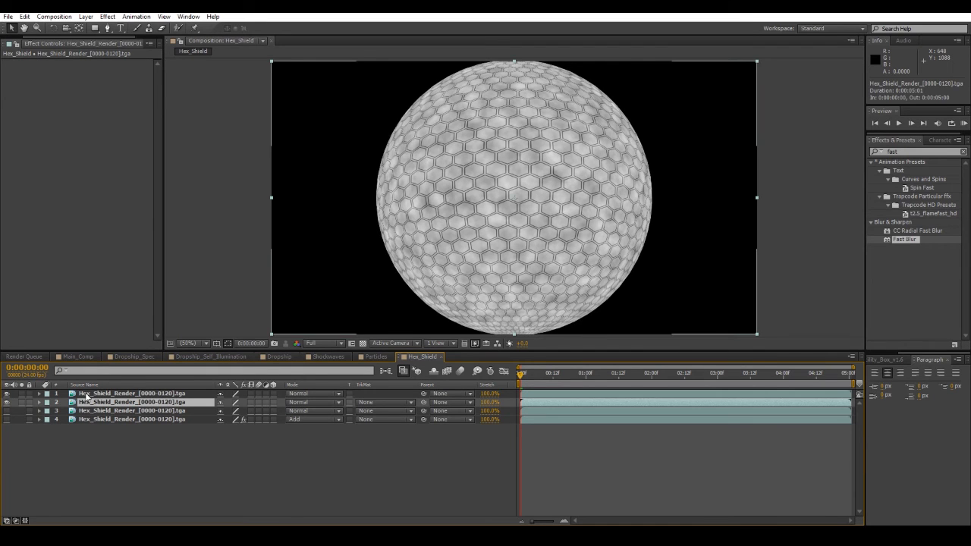
{"action": "left_click", "coordinate": [383, 401]}
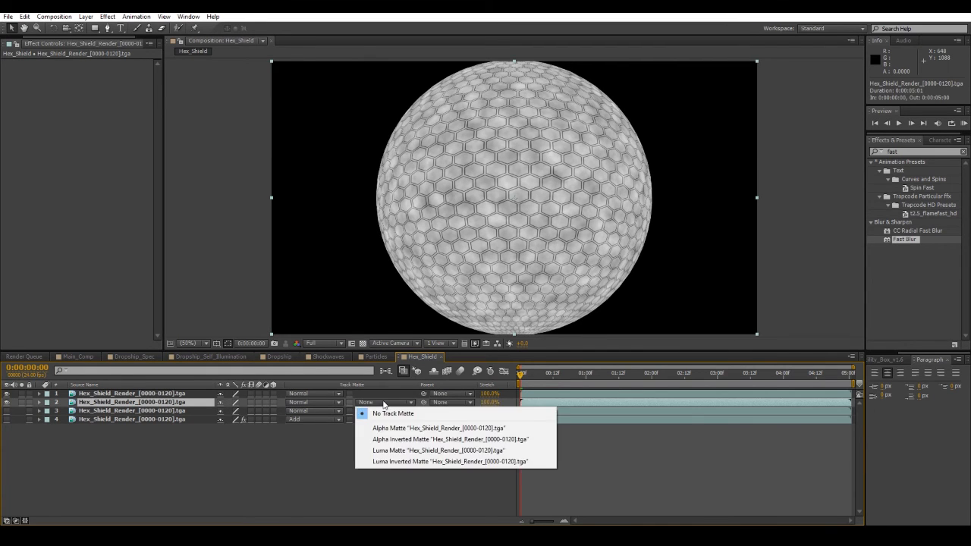
{"action": "left_click", "coordinate": [430, 462]}
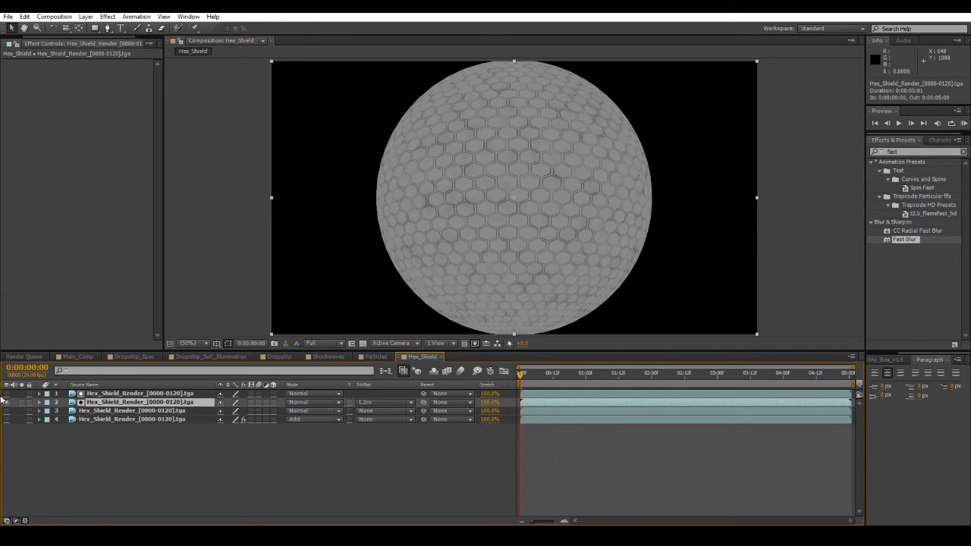
{"action": "scroll", "coordinate": [474, 207], "scroll_direction": "up", "scroll_amount": 1}
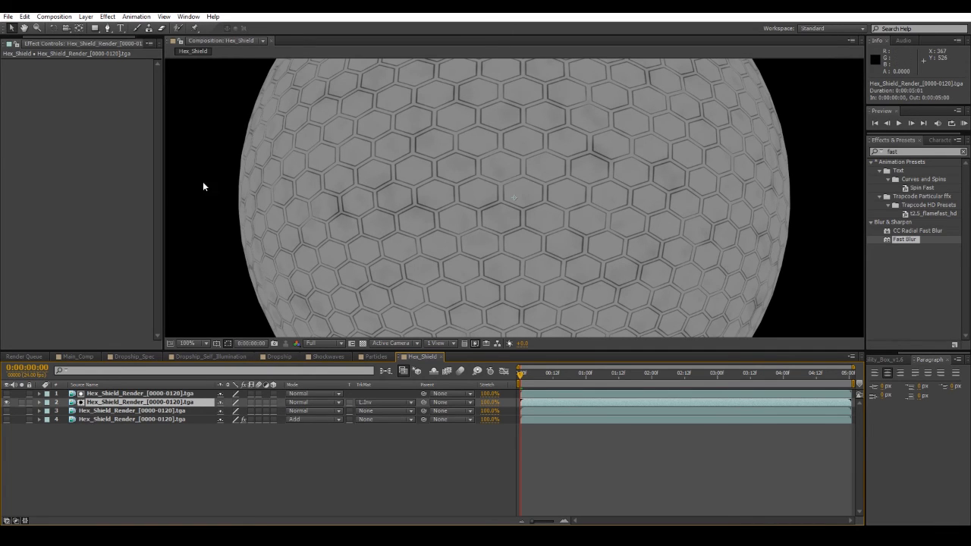
Check the alpha and frame rate interpretation settings of the Hex_Shield_Render footage.
{"action": "left_click", "coordinate": [14, 43]}
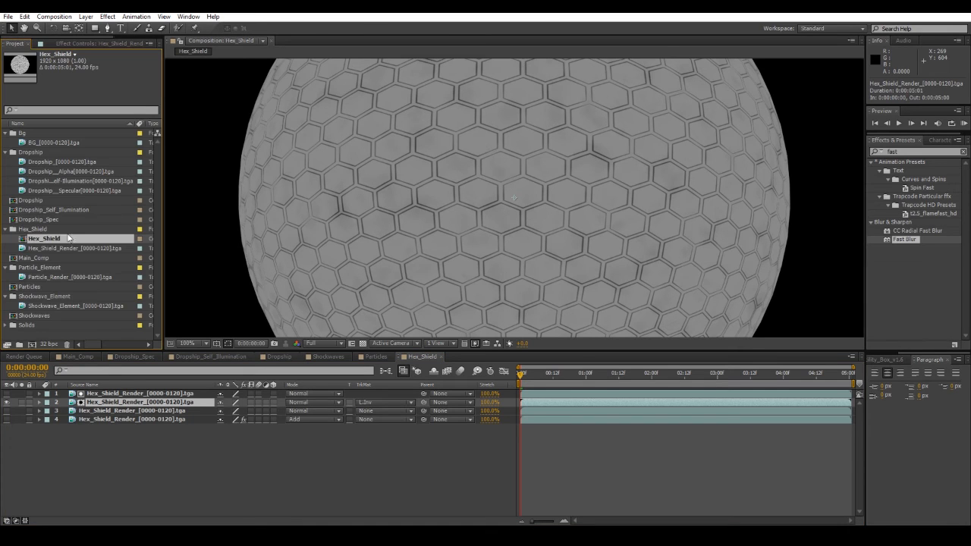
{"action": "left_click", "coordinate": [52, 247]}
{"action": "right_click", "coordinate": [52, 248]}
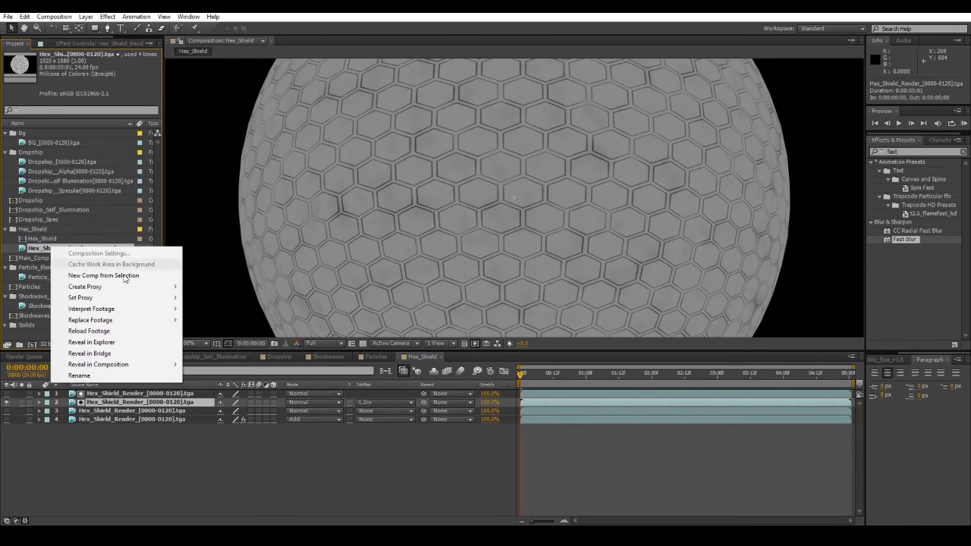
{"action": "left_click", "coordinate": [209, 309]}
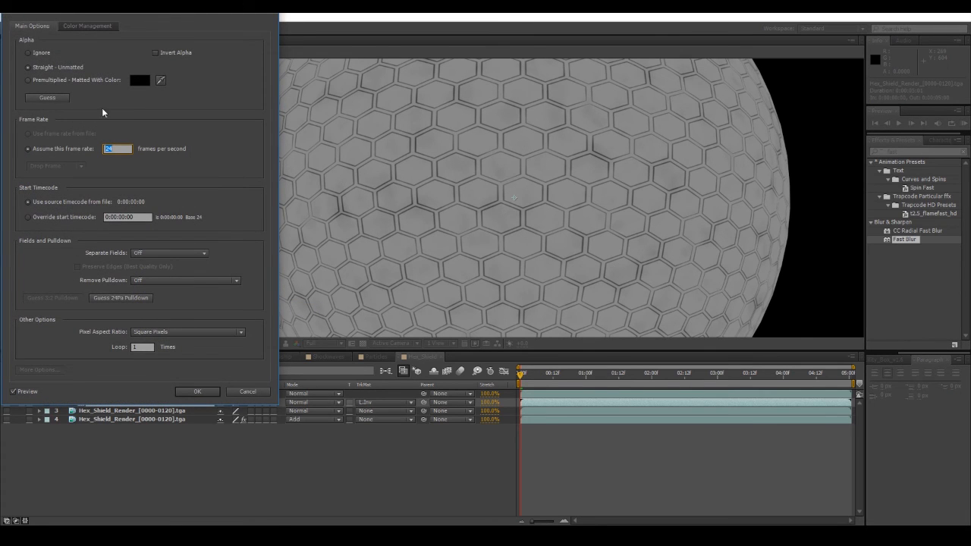
{"action": "left_click", "coordinate": [198, 391]}
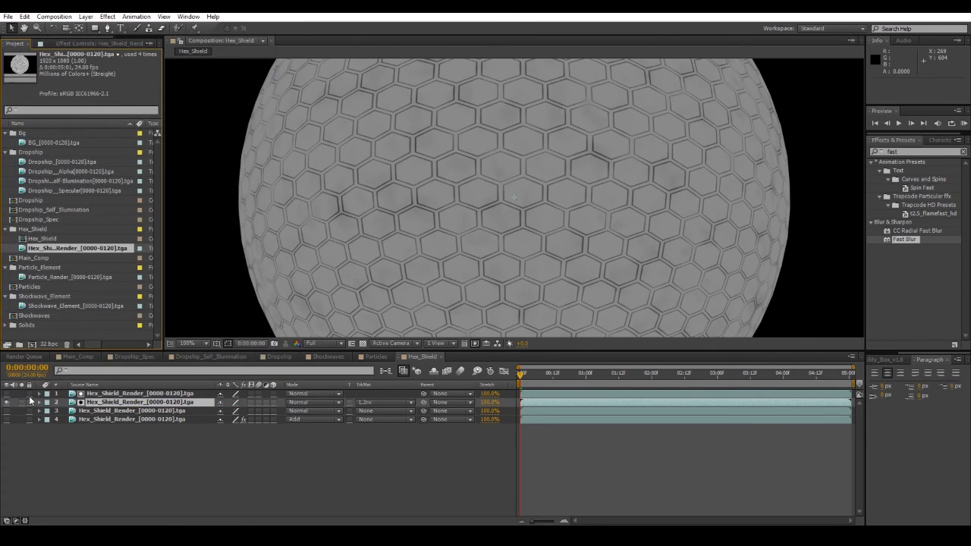
Change layer 2's track matte to Alpha Inverted and examine the outline along the sphere's edge.
{"action": "left_click", "coordinate": [365, 402]}
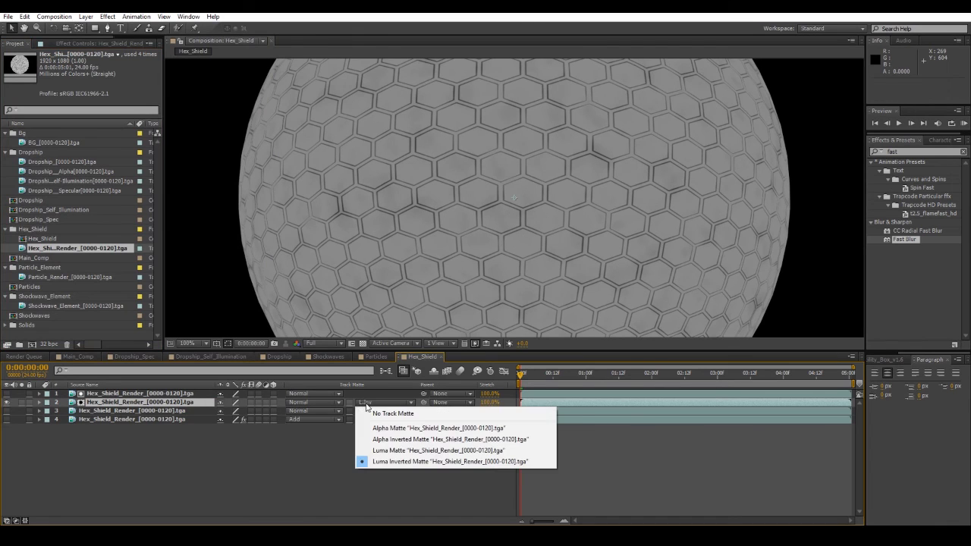
{"action": "left_click", "coordinate": [390, 440]}
{"action": "key", "text": "comma"}
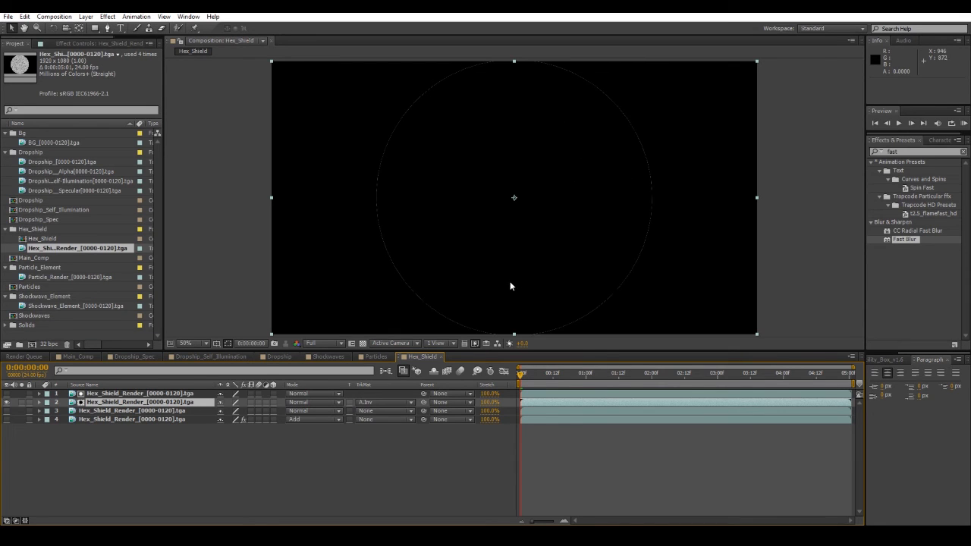
{"action": "scroll", "coordinate": [634, 183], "scroll_direction": "up", "scroll_amount": 1}
{"action": "left_click", "coordinate": [605, 184]}
{"action": "middle_click_drag", "start_coordinate": [784, 62], "coordinate": [602, 164]}
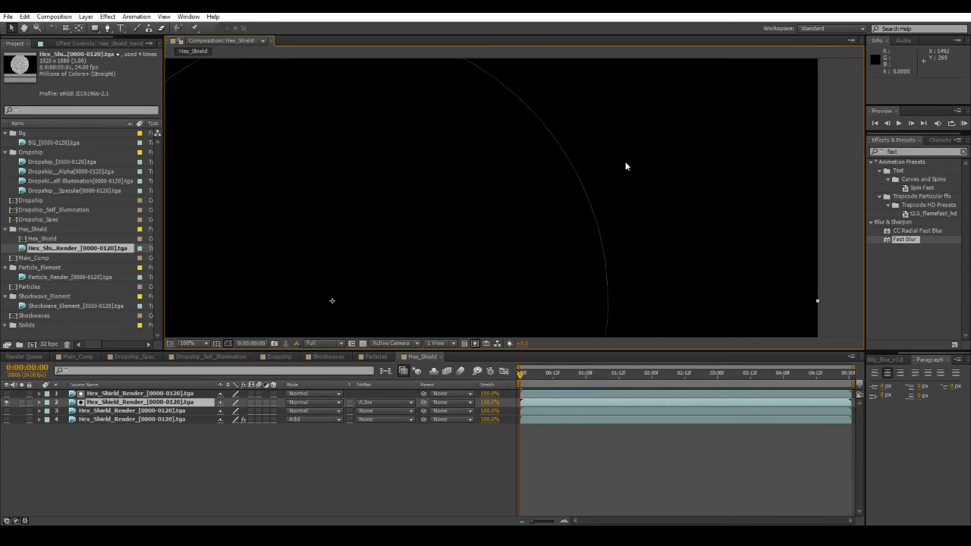
{"action": "scroll", "coordinate": [581, 185], "scroll_direction": "up", "scroll_amount": 1}
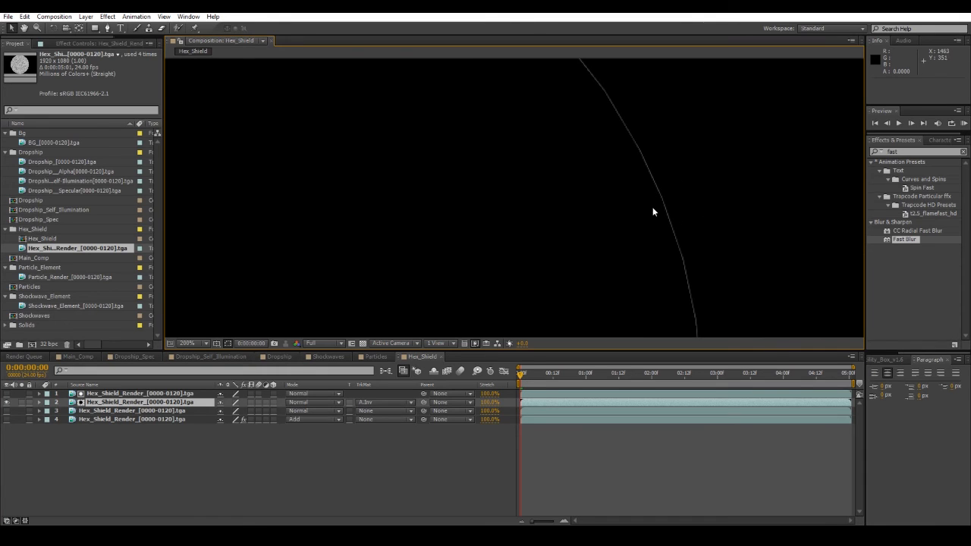
Apply Fast Blur to layer 2 with Repeat Edge Pixels on, trying blurriness 25 before setting it to 5.
{"action": "left_click_drag", "start_coordinate": [899, 239], "coordinate": [135, 405]}
{"action": "left_click", "coordinate": [97, 72]}
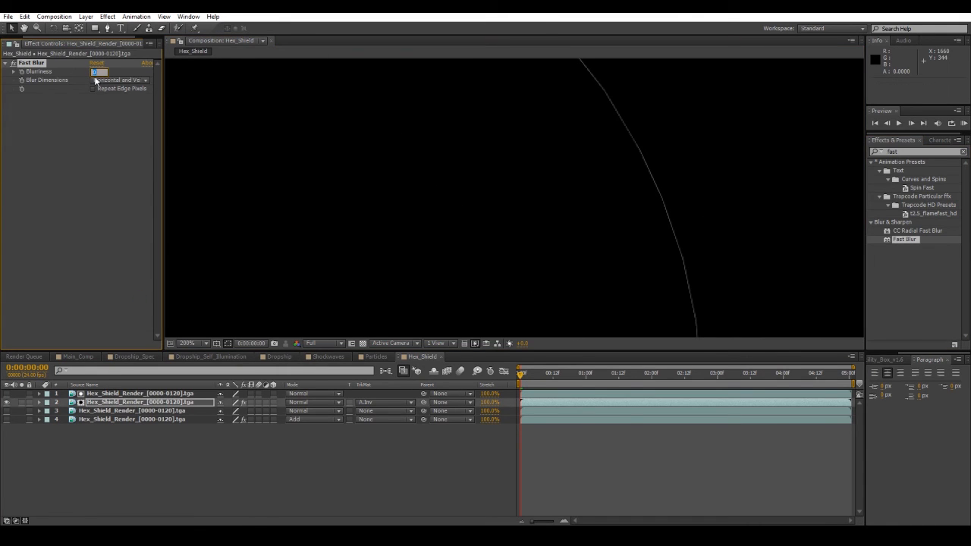
{"action": "type", "text": "25"}
{"action": "key", "text": "Return"}
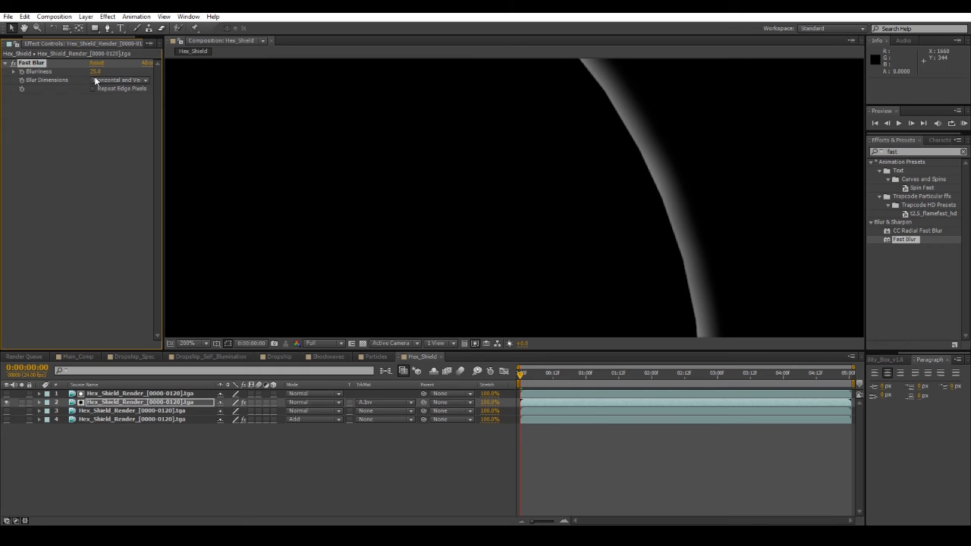
{"action": "left_click", "coordinate": [93, 70]}
{"action": "key", "text": "Return"}
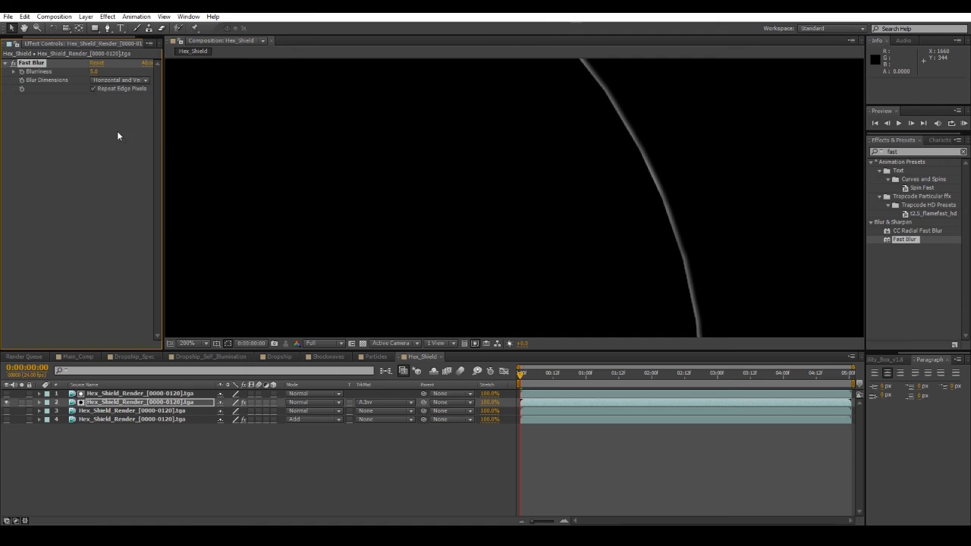
Copy the Fast Blur effect onto matte layer 1 and set its blurriness to 10.
{"action": "left_click", "coordinate": [127, 392]}
{"action": "key", "text": "ctrl+v"}
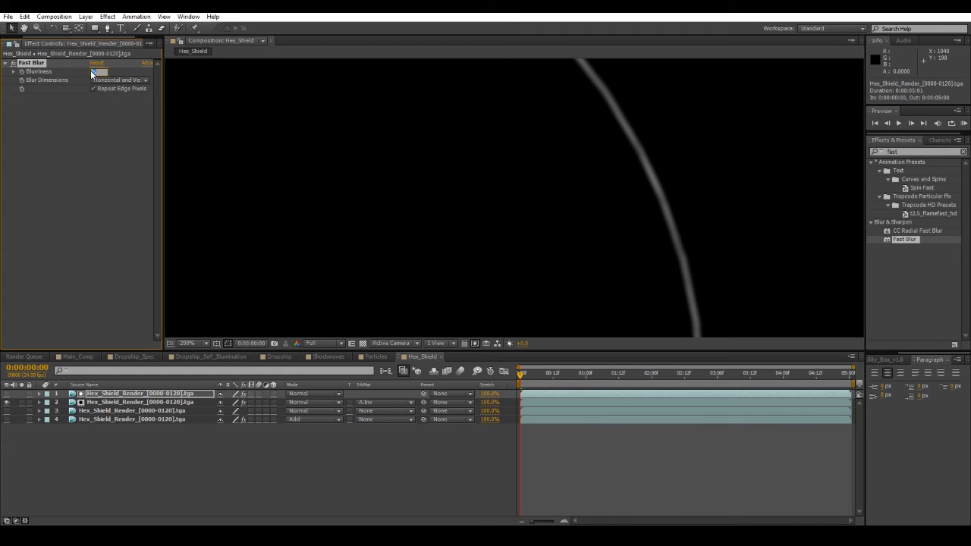
{"action": "type", "text": "8"}
{"action": "key", "text": "Return"}
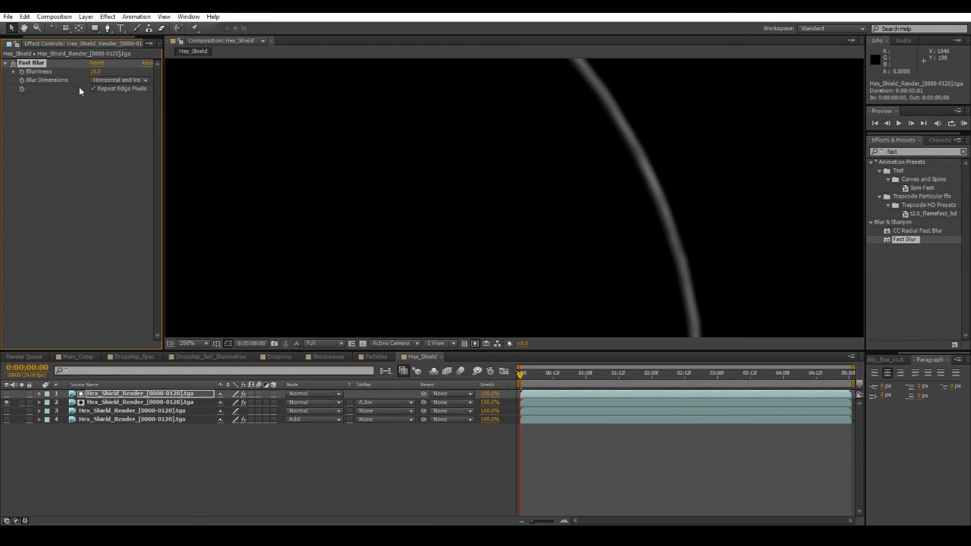
Set layer 2's blending mode to Add, make layers 3 and 4 visible again, and inspect the glow around the sphere's edge.
{"action": "left_click", "coordinate": [122, 402]}
{"action": "left_click", "coordinate": [314, 401]}
{"action": "left_click", "coordinate": [351, 189]}
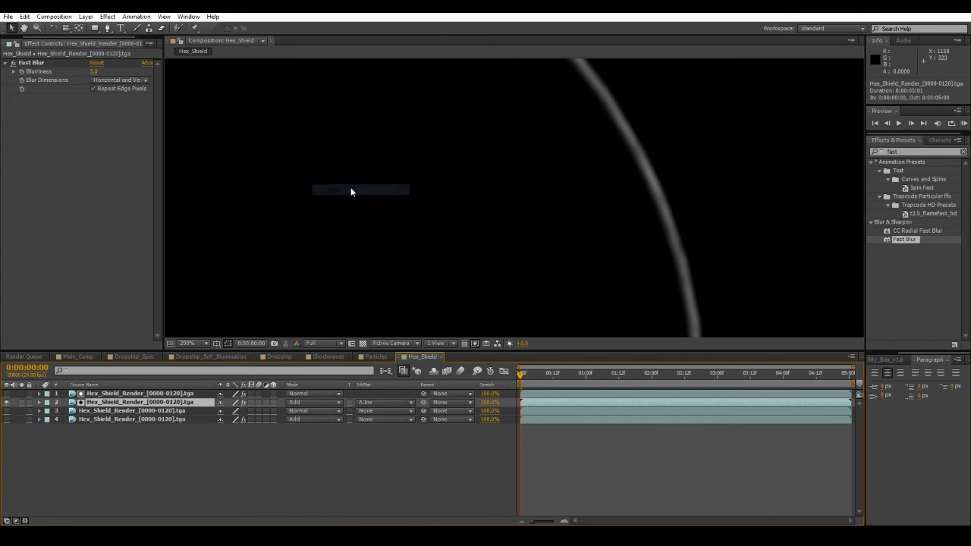
{"action": "left_click_drag", "start_coordinate": [7, 414], "coordinate": [7, 419]}
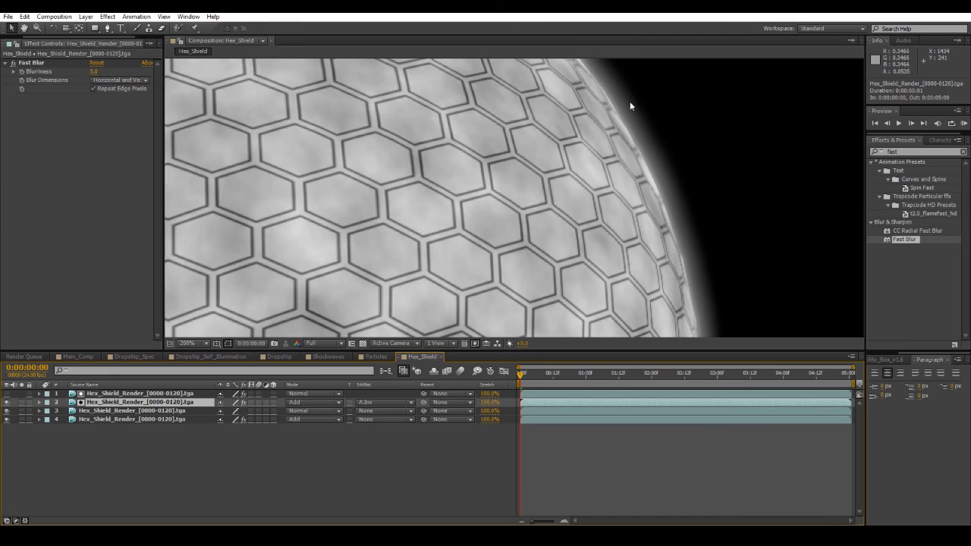
{"action": "scroll", "coordinate": [613, 71], "scroll_direction": "down", "scroll_amount": 2}
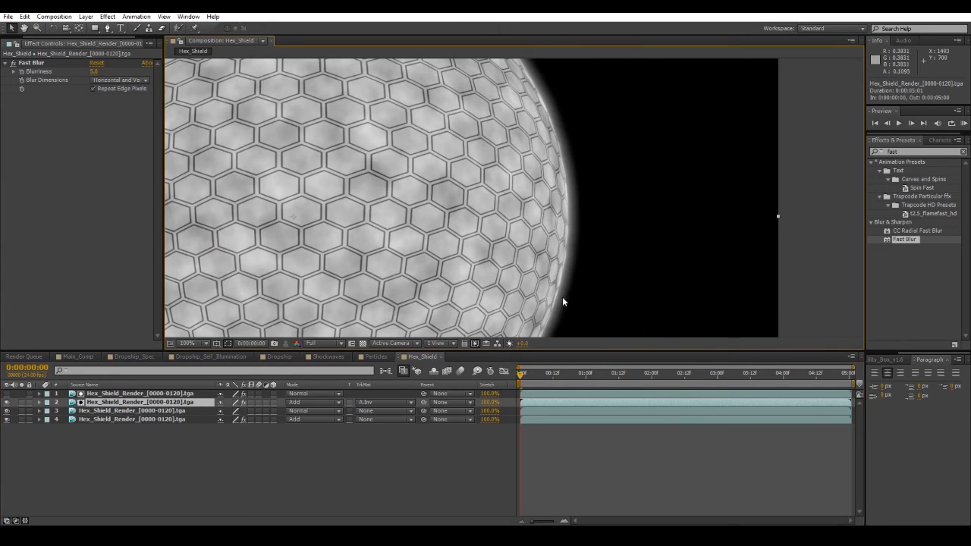
{"action": "middle_click_drag", "start_coordinate": [451, 197], "coordinate": [617, 251]}
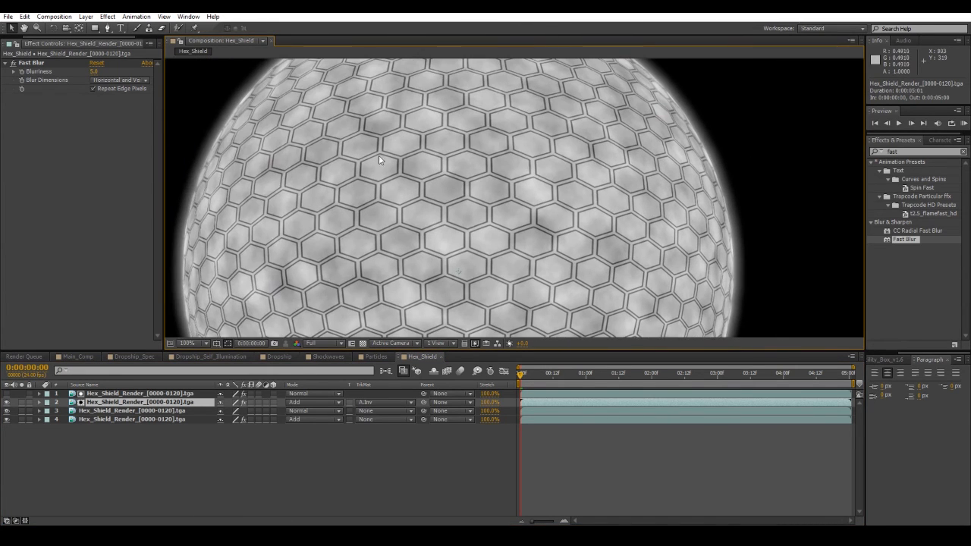
{"action": "scroll", "coordinate": [275, 285], "scroll_direction": "down", "scroll_amount": 3}
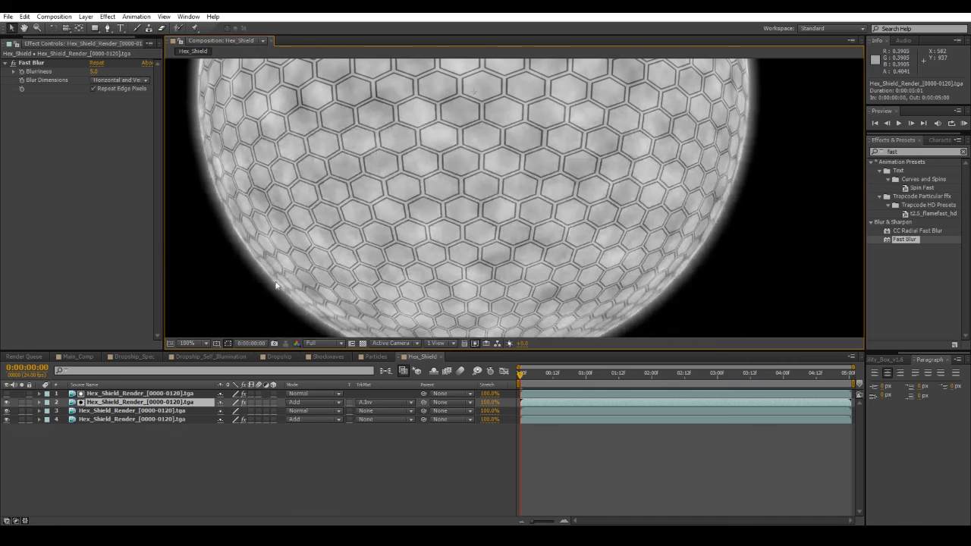
{"action": "middle_click_drag", "start_coordinate": [304, 218], "coordinate": [322, 287]}
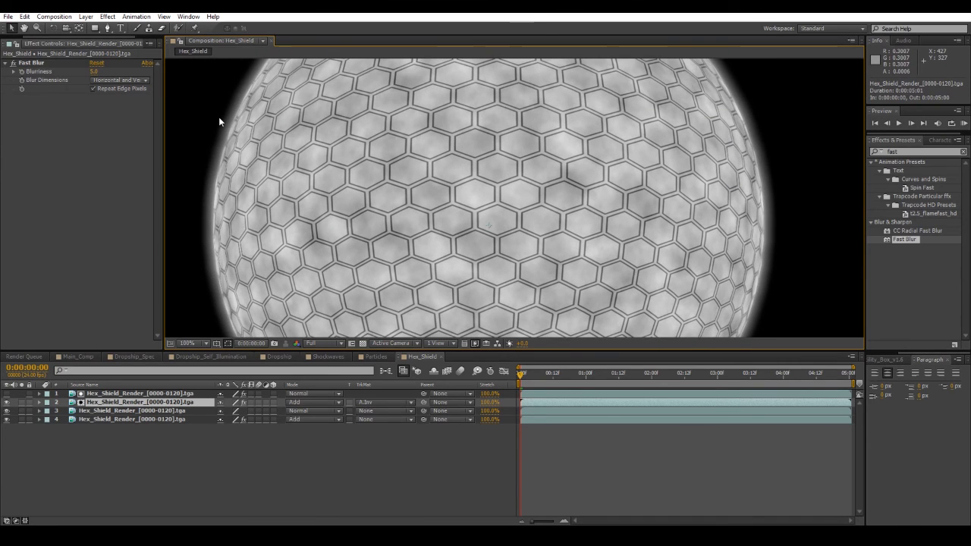
Place the Hex_Shield composition between Shockwaves and Dropship in Main_Comp and set its blending mode to Add.
{"action": "left_click", "coordinate": [300, 466]}
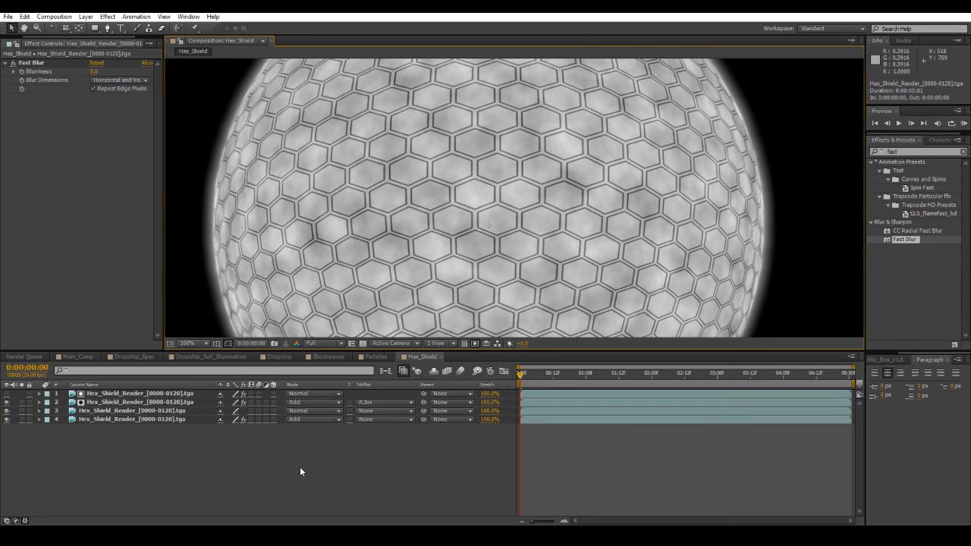
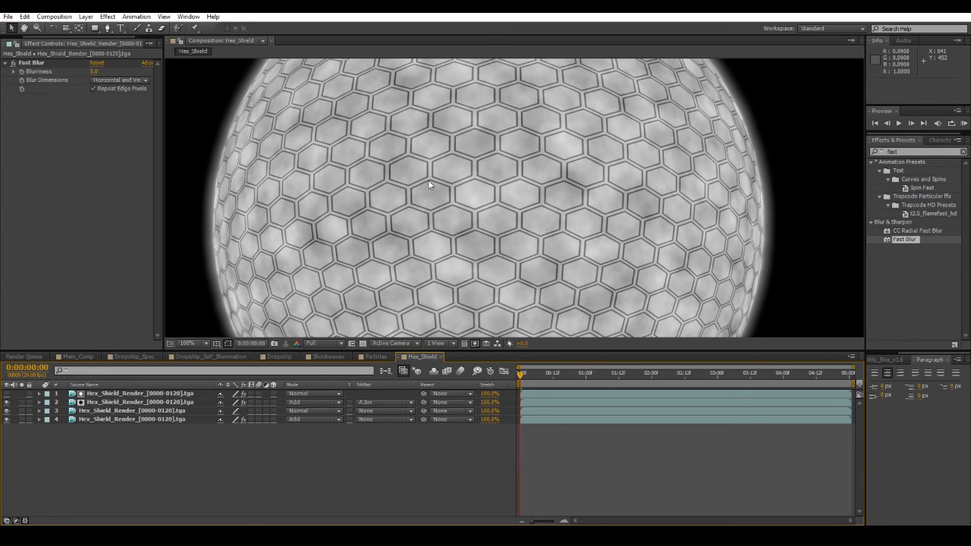
{"action": "scroll", "coordinate": [429, 184], "scroll_direction": "down", "scroll_amount": 2}
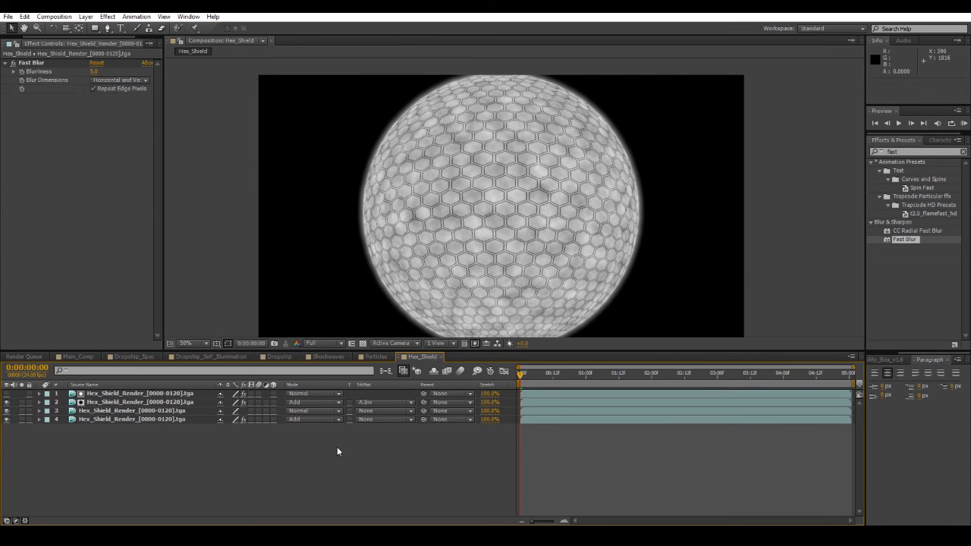
{"action": "left_click", "coordinate": [76, 356]}
{"action": "left_click", "coordinate": [15, 40]}
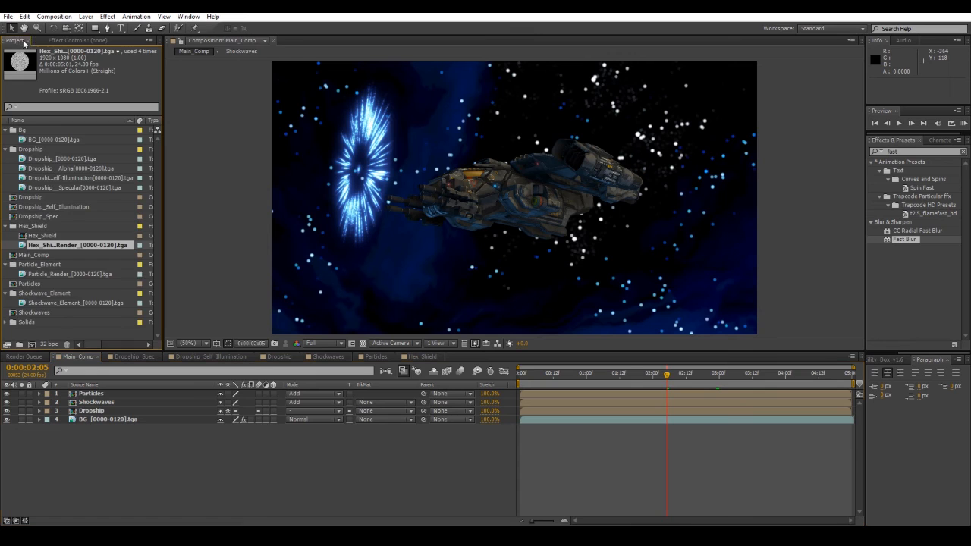
{"action": "left_click_drag", "start_coordinate": [35, 236], "coordinate": [105, 407]}
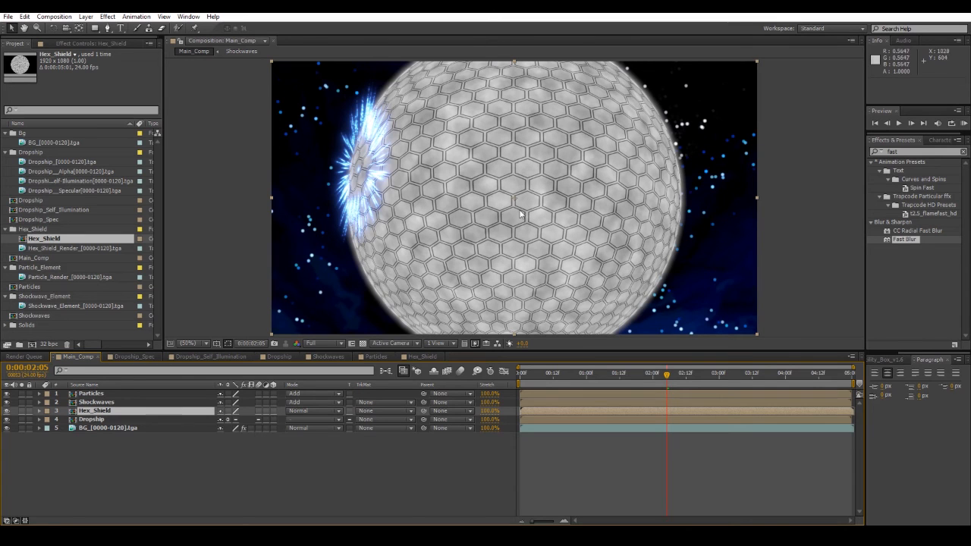
{"action": "left_click", "coordinate": [307, 414]}
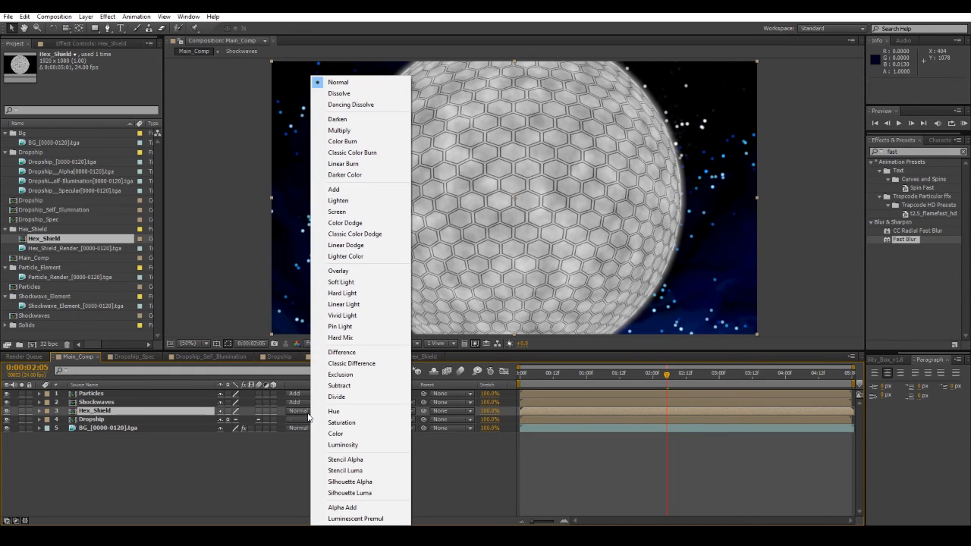
{"action": "left_click", "coordinate": [334, 189]}
{"action": "scroll", "coordinate": [667, 144], "scroll_direction": "up", "scroll_amount": 1}
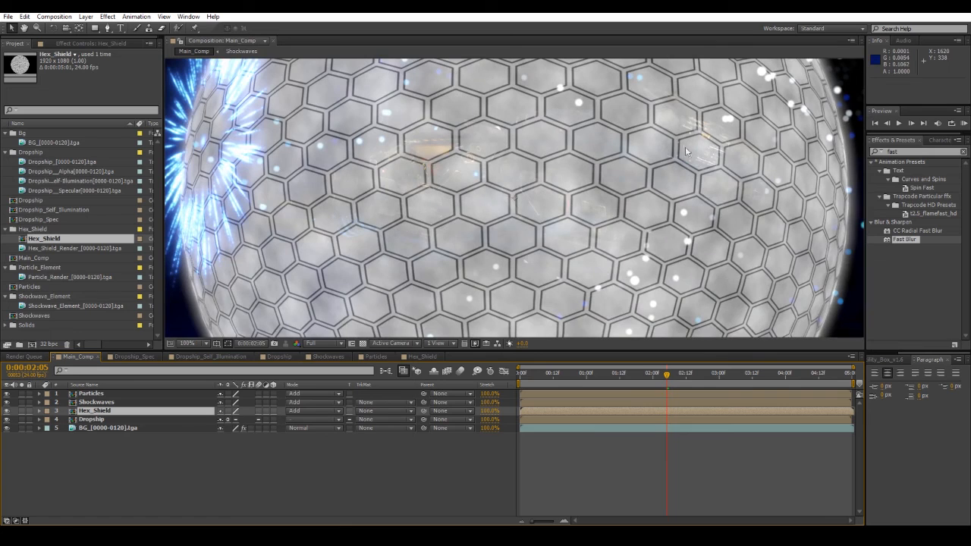
Find the Invert effect and apply it to the Hex_Shield layer.
{"action": "left_click", "coordinate": [919, 154]}
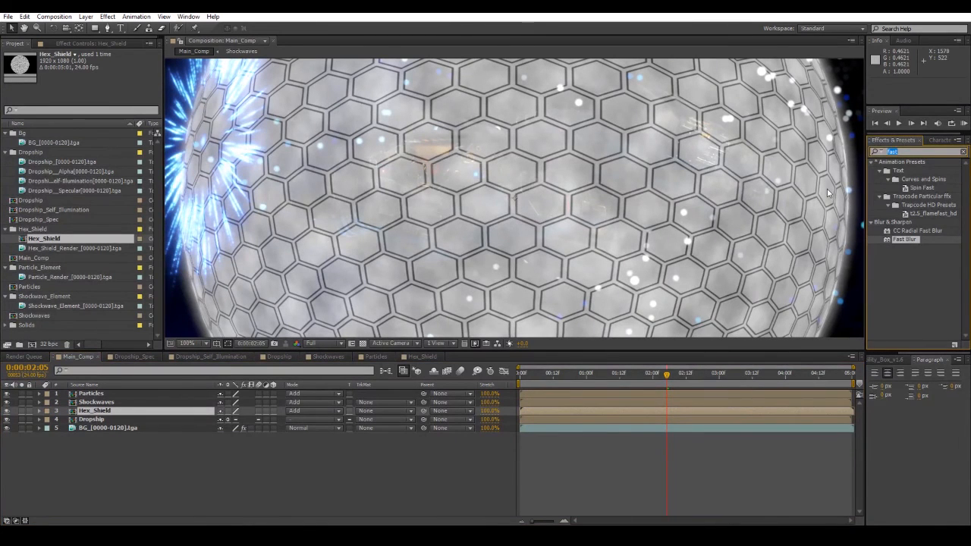
{"action": "type", "text": "invert"}
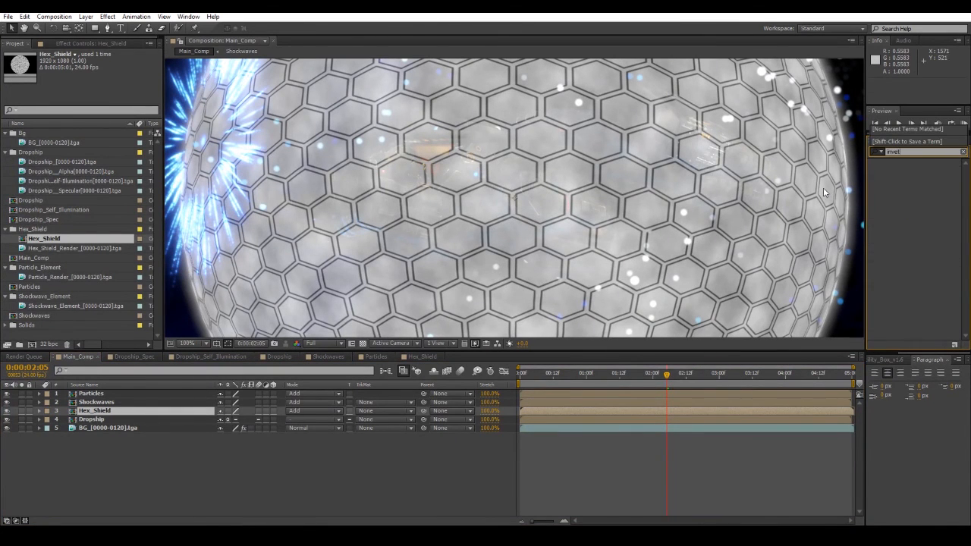
{"action": "key", "text": "BackSpace"}
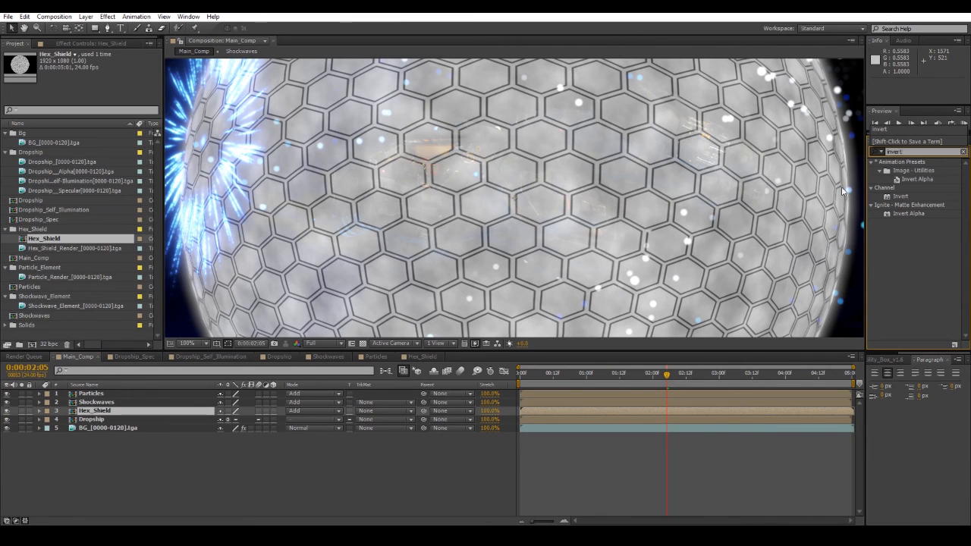
{"action": "left_click_drag", "start_coordinate": [899, 199], "coordinate": [98, 411]}
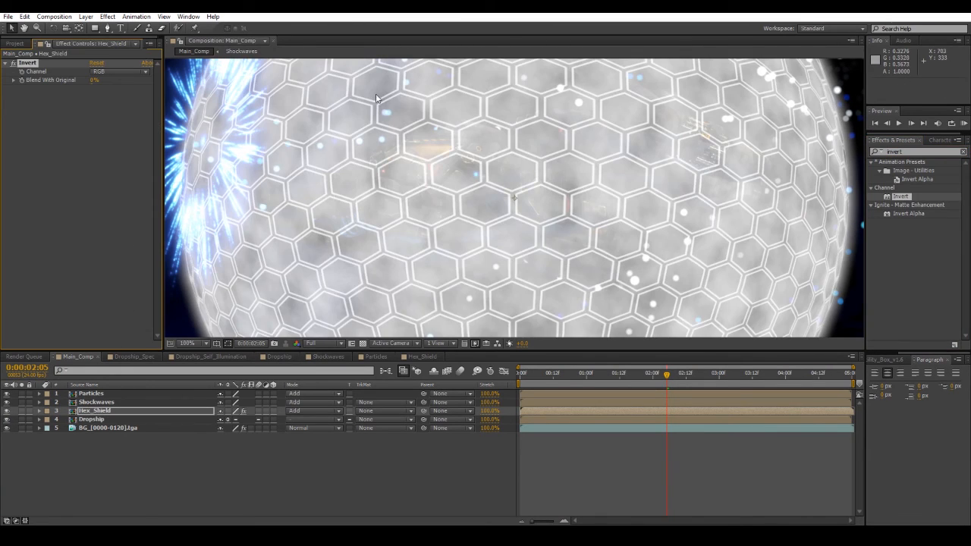
Apply Exposure to Hex_Shield after Invert, reducing exposure to -2.11 and gamma correction to 0.46.
{"action": "key", "text": "ctrl+5"}
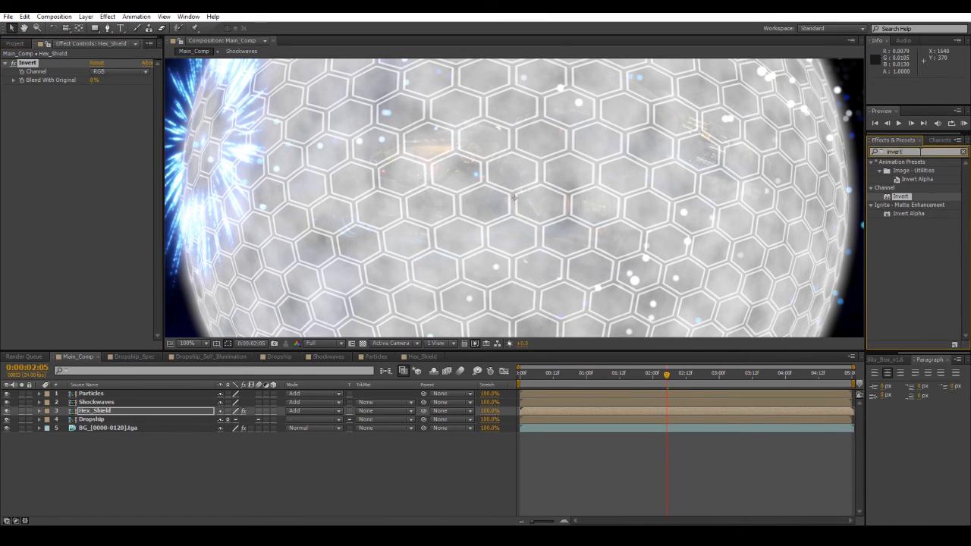
{"action": "type", "text": "ex"}
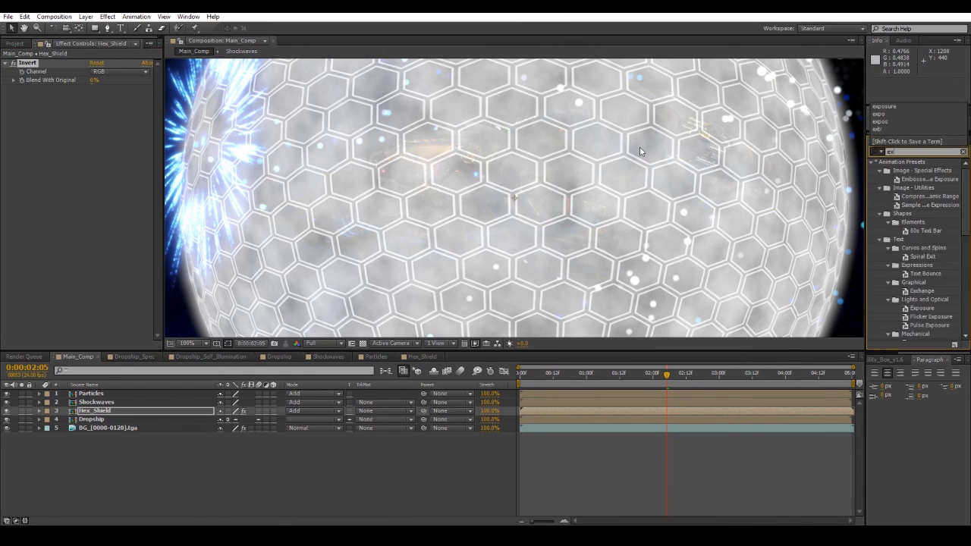
{"action": "type", "text": "posure"}
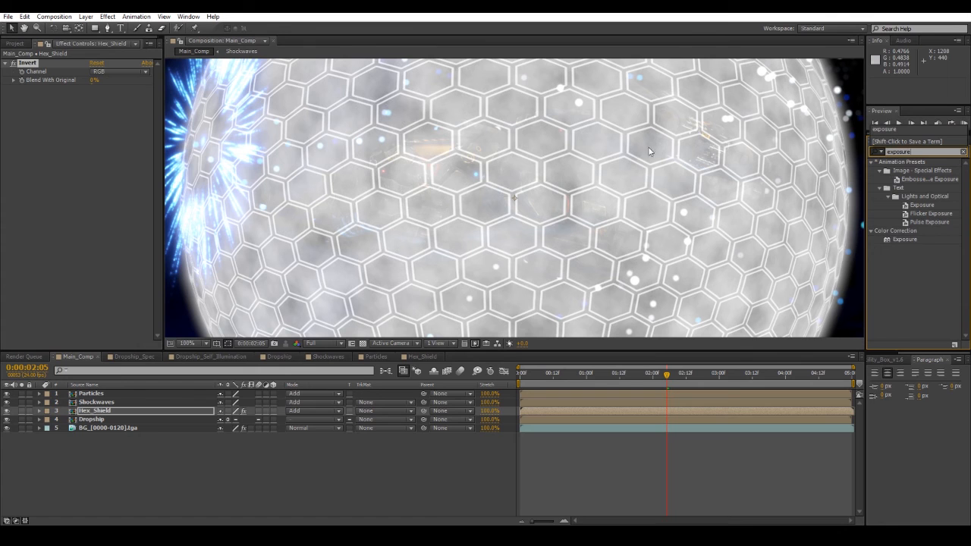
{"action": "left_click_drag", "start_coordinate": [904, 239], "coordinate": [85, 151]}
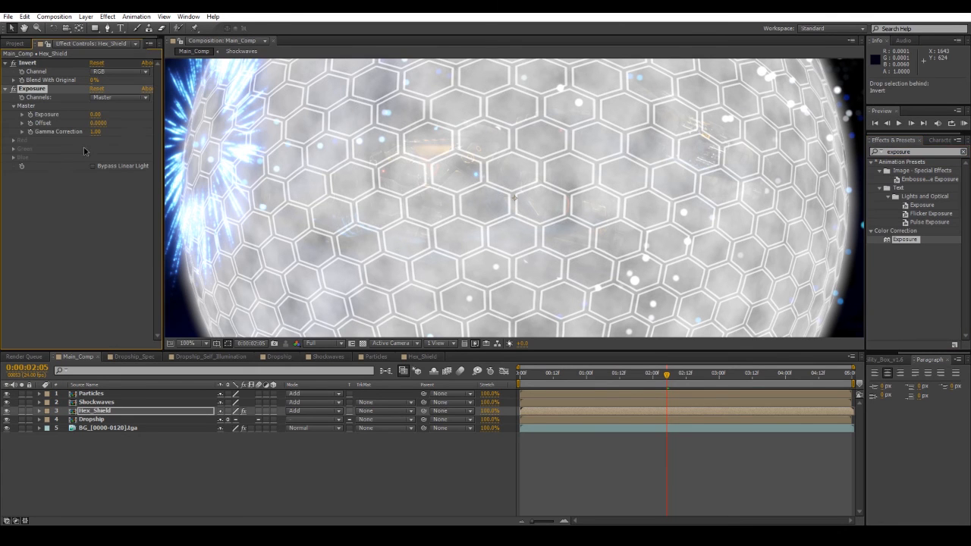
{"action": "left_click_drag", "start_coordinate": [95, 115], "coordinate": [34, 115]}
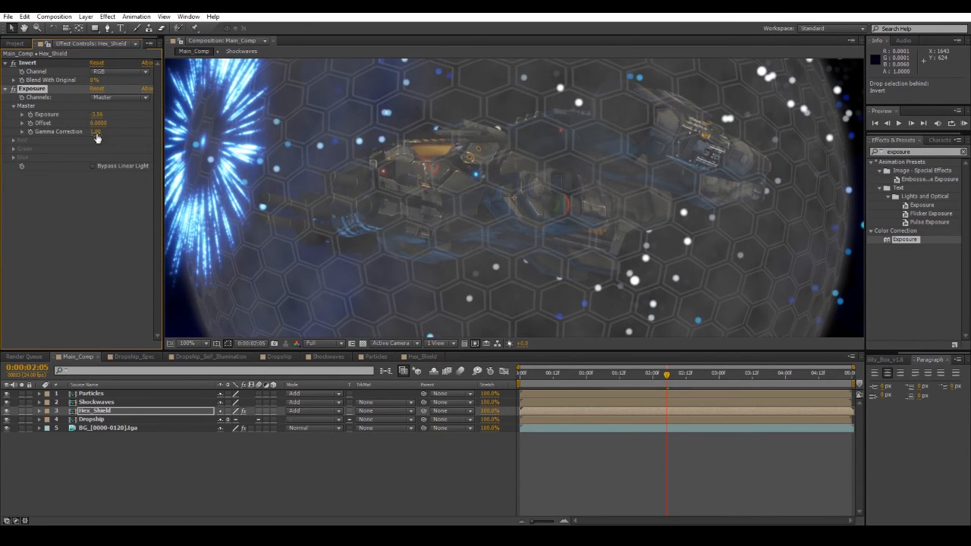
{"action": "left_click_drag", "start_coordinate": [96, 131], "coordinate": [21, 123]}
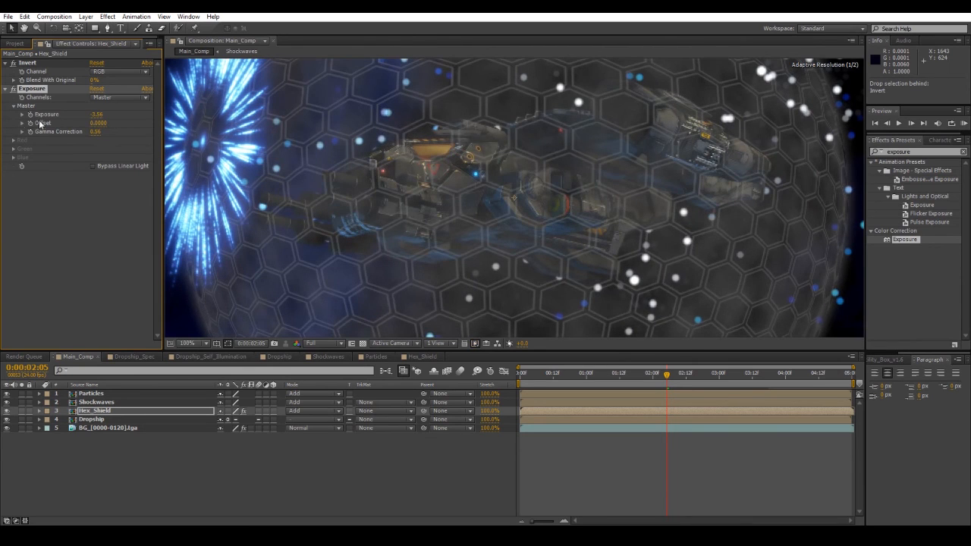
{"action": "left_click_drag", "start_coordinate": [97, 114], "coordinate": [173, 120]}
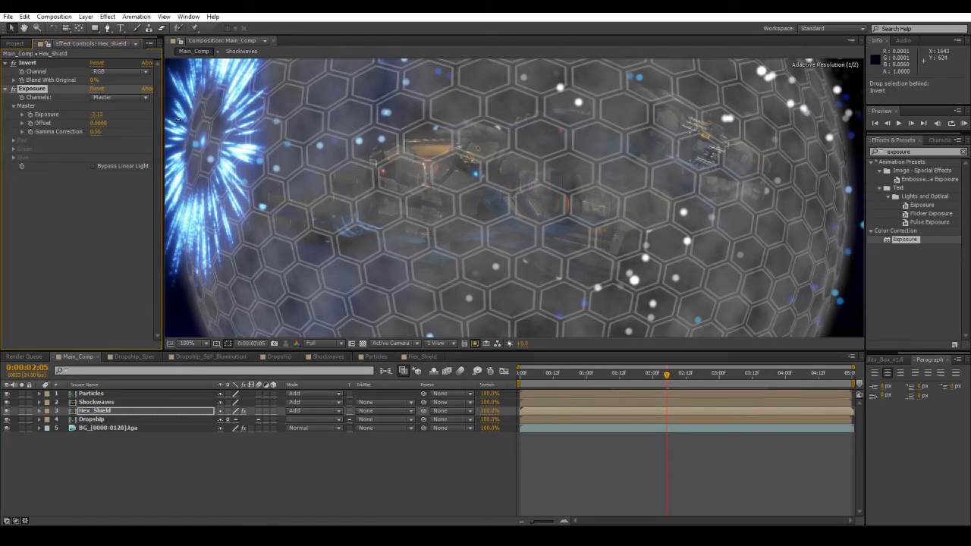
{"action": "left_click_drag", "start_coordinate": [127, 120], "coordinate": [89, 131]}
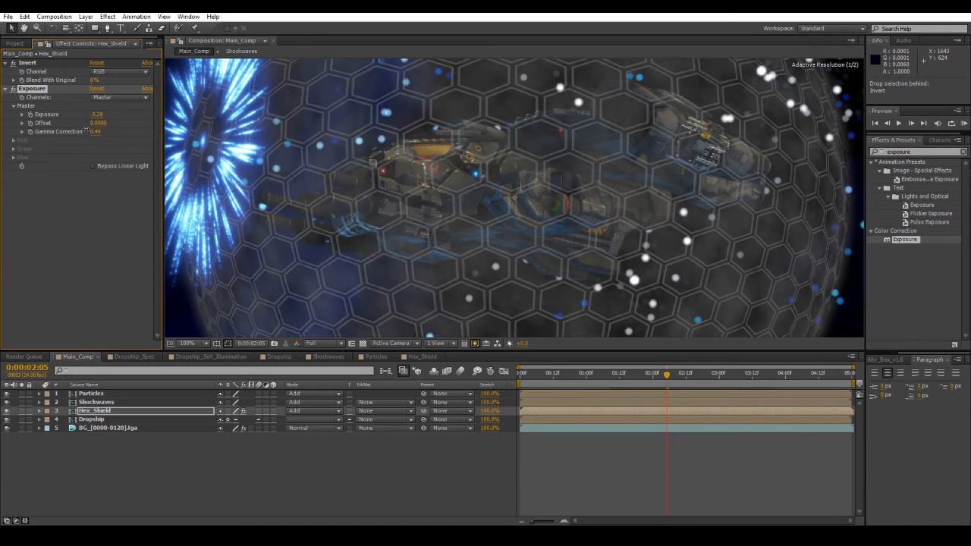
{"action": "left_click_drag", "start_coordinate": [107, 113], "coordinate": [175, 114]}
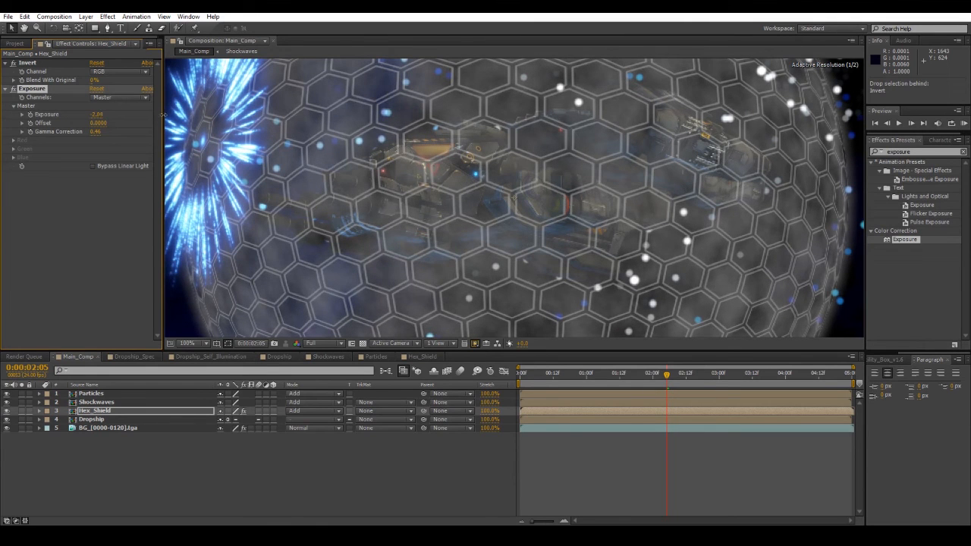
Find the Curves effect and add it to Hex_Shield after Exposure.
{"action": "left_click", "coordinate": [935, 153]}
{"action": "key", "text": "ctrl+a"}
{"action": "type", "text": "c"}
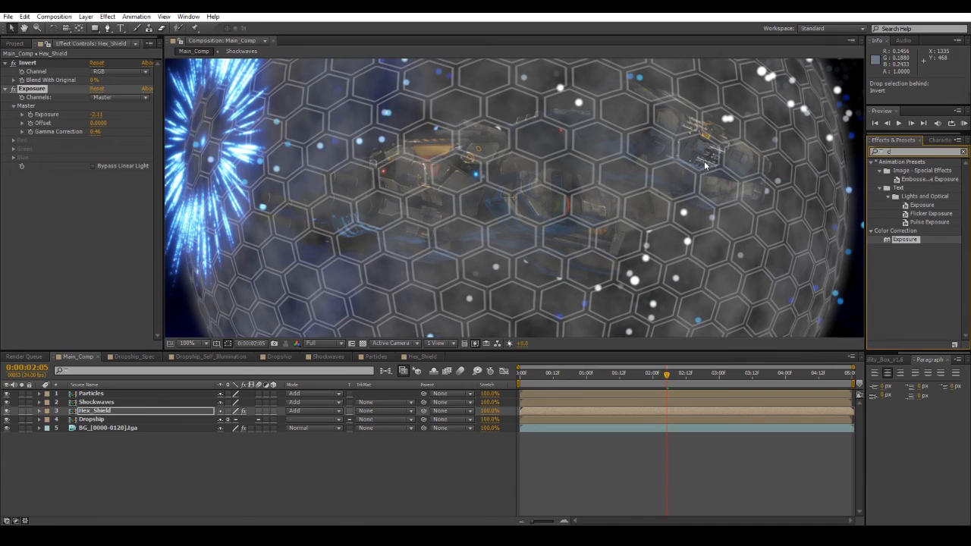
{"action": "type", "text": "urves"}
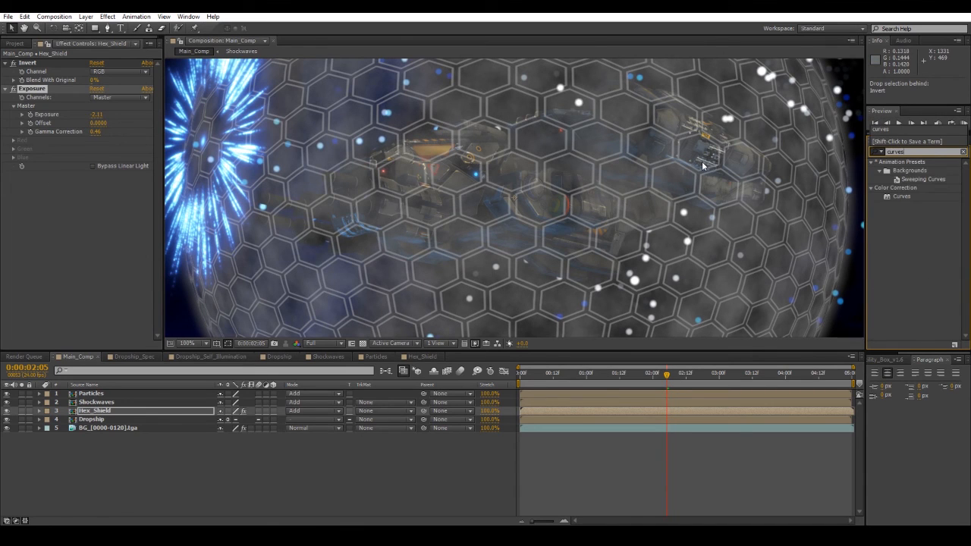
{"action": "left_click_drag", "start_coordinate": [899, 197], "coordinate": [59, 212]}
Tint the shield blue with Curves by raising the blue channel, giving green an S-curve and lowering the red midtones.
{"action": "left_click", "coordinate": [120, 182]}
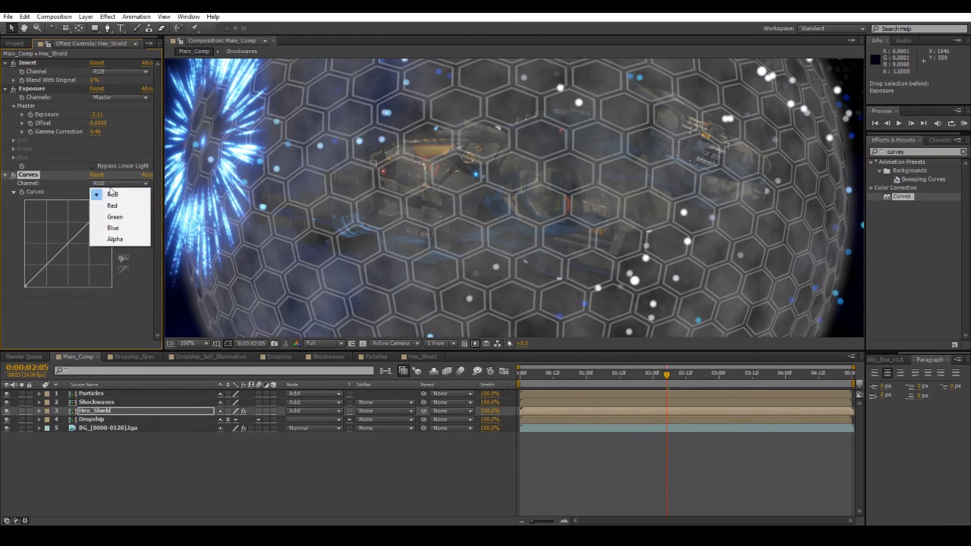
{"action": "left_click", "coordinate": [113, 229]}
{"action": "left_click_drag", "start_coordinate": [59, 234], "coordinate": [70, 221]}
{"action": "left_click", "coordinate": [120, 183]}
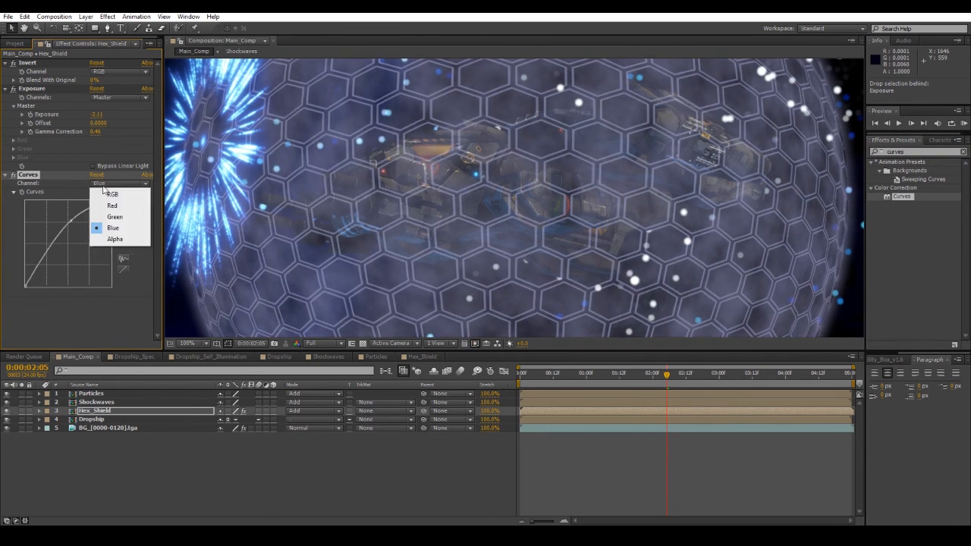
{"action": "left_click", "coordinate": [113, 221]}
{"action": "left_click_drag", "start_coordinate": [54, 258], "coordinate": [55, 263]}
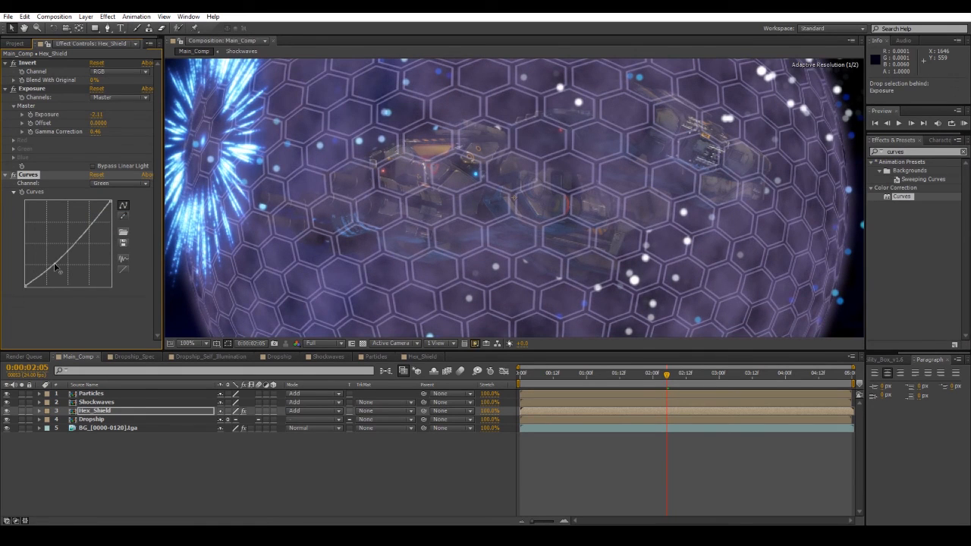
{"action": "left_click_drag", "start_coordinate": [84, 228], "coordinate": [84, 221]}
{"action": "left_click", "coordinate": [120, 183]}
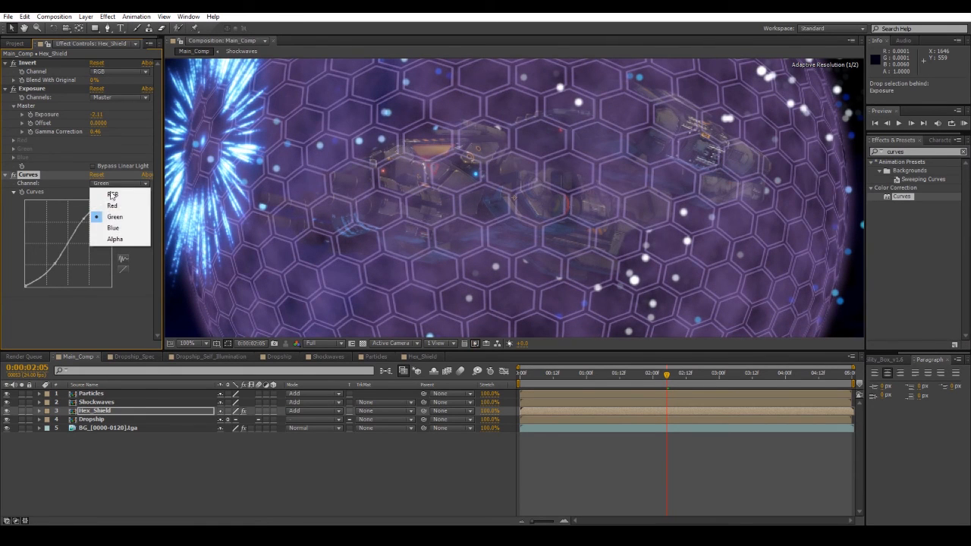
{"action": "left_click", "coordinate": [114, 207]}
{"action": "left_click_drag", "start_coordinate": [67, 263], "coordinate": [71, 268]}
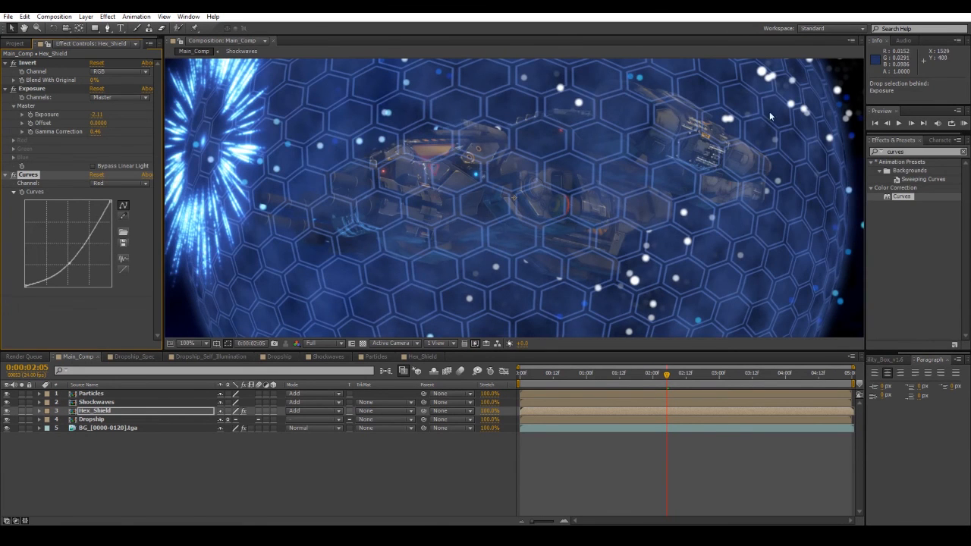
{"action": "middle_click_drag", "start_coordinate": [491, 135], "coordinate": [500, 197]}
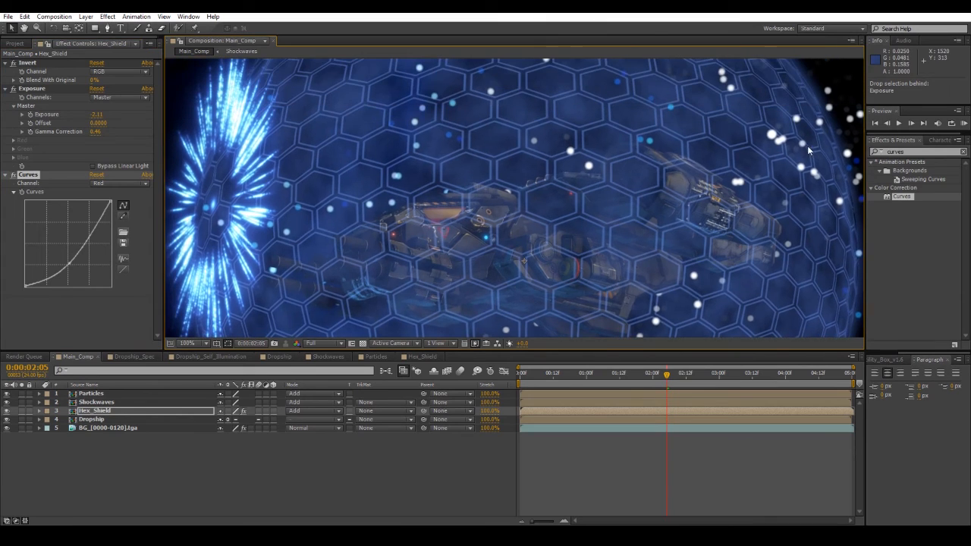
{"action": "scroll", "coordinate": [448, 130], "scroll_direction": "down", "scroll_amount": 1}
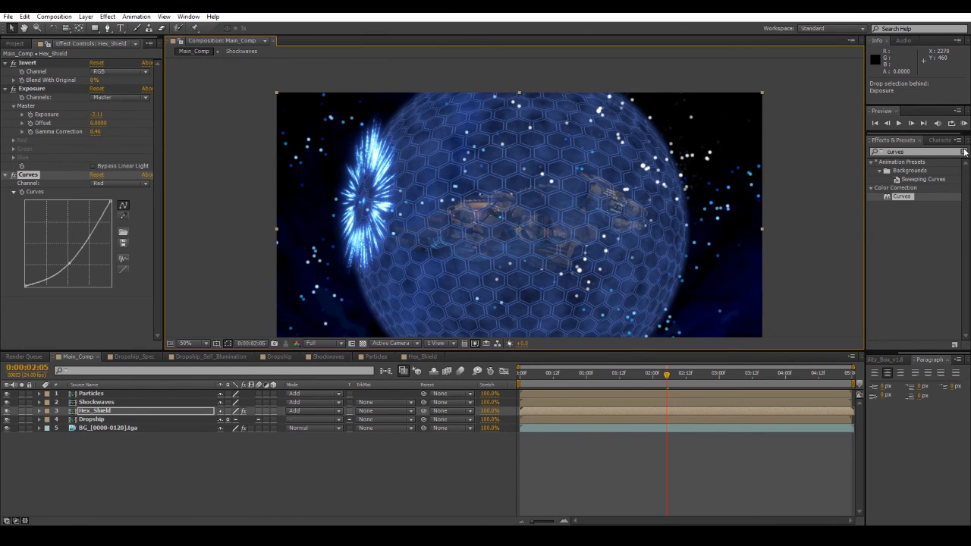
Tint the shield orange with Curves by raising the red channel, lowering blue and reshaping green into a gentle S-curve.
{"action": "left_click_drag", "start_coordinate": [70, 262], "coordinate": [78, 219]}
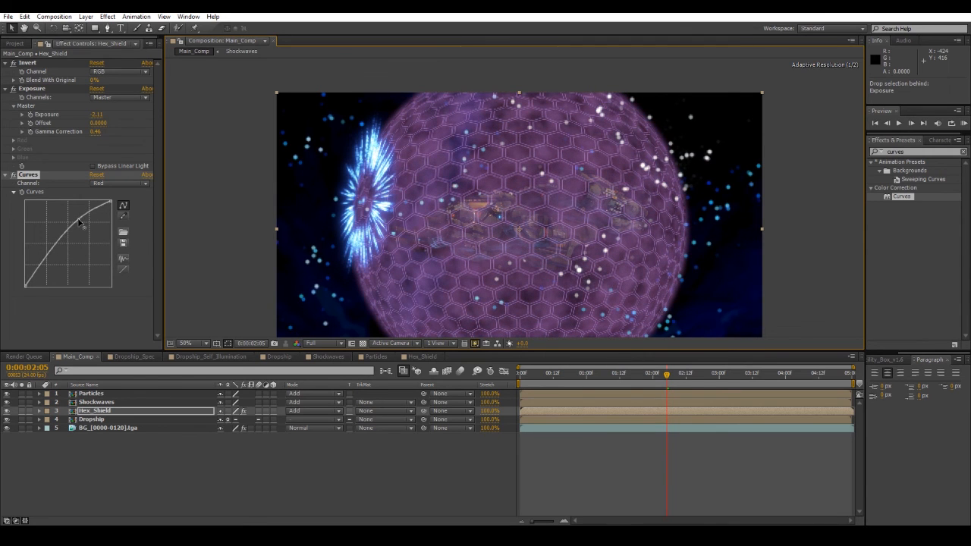
{"action": "left_click", "coordinate": [117, 184]}
{"action": "left_click", "coordinate": [116, 225]}
{"action": "left_click_drag", "start_coordinate": [70, 225], "coordinate": [70, 268]}
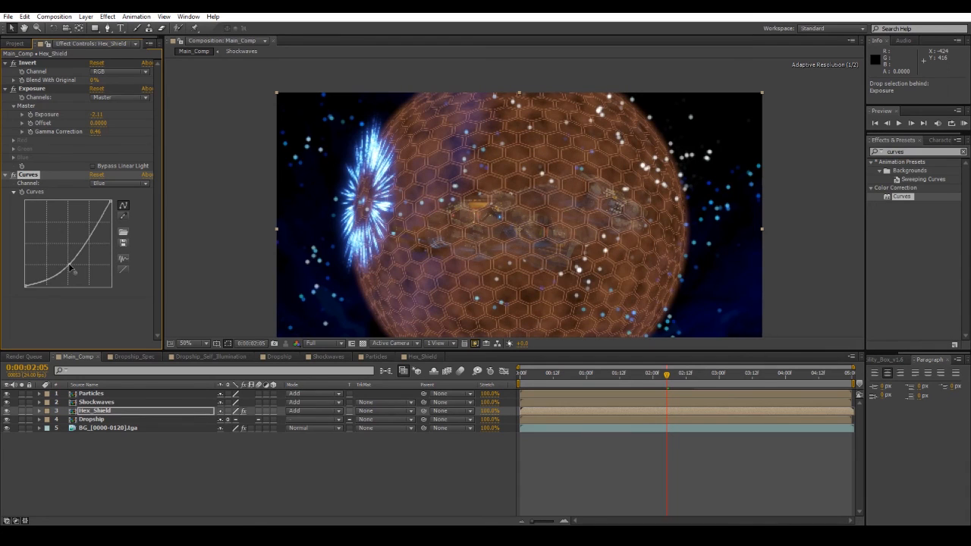
{"action": "left_click", "coordinate": [118, 184]}
{"action": "left_click", "coordinate": [115, 218]}
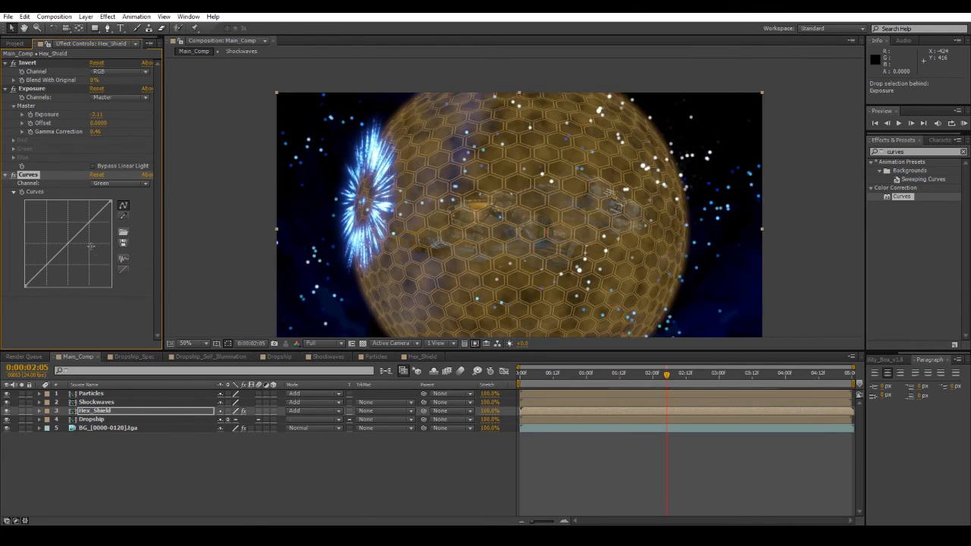
{"action": "left_click_drag", "start_coordinate": [66, 222], "coordinate": [51, 266]}
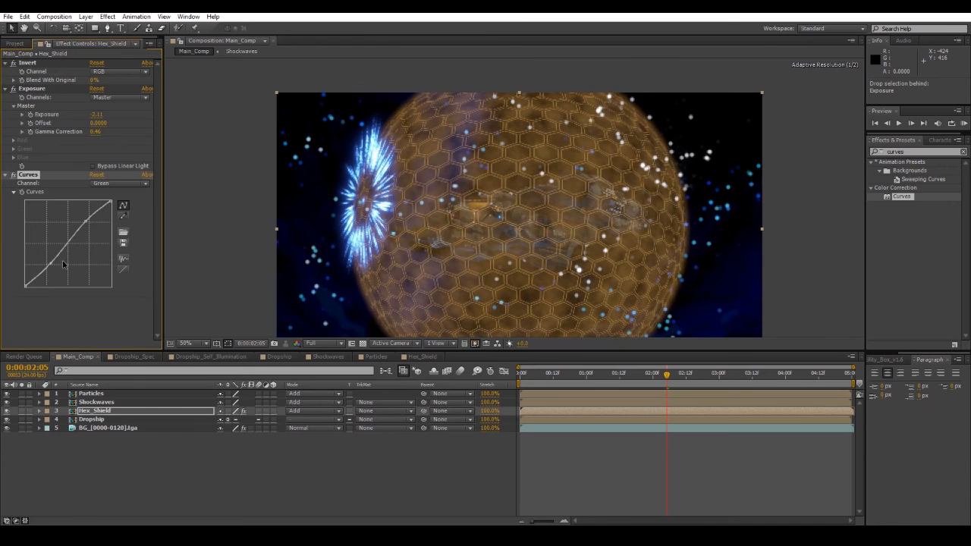
{"action": "scroll", "coordinate": [506, 255], "scroll_direction": "up", "scroll_amount": 1}
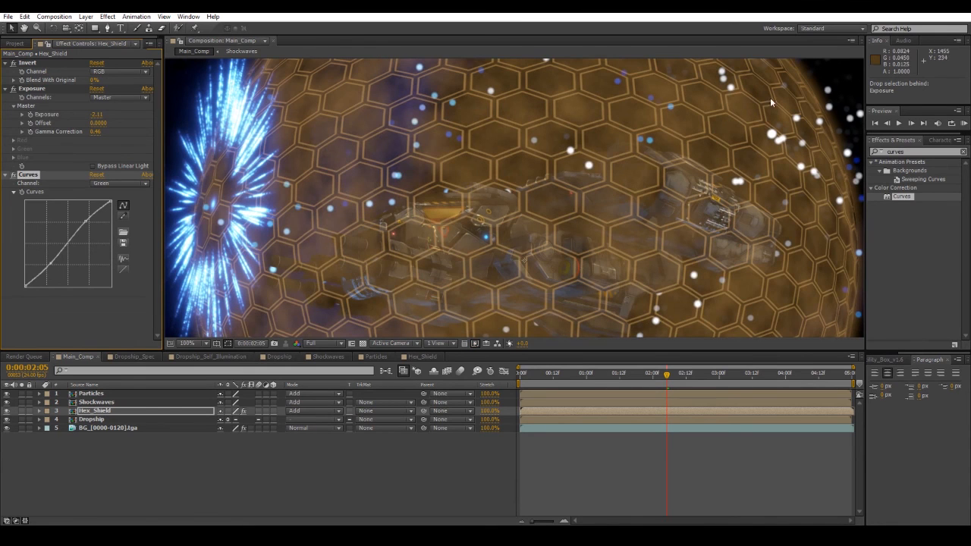
{"action": "middle_click_drag", "start_coordinate": [677, 196], "coordinate": [639, 167]}
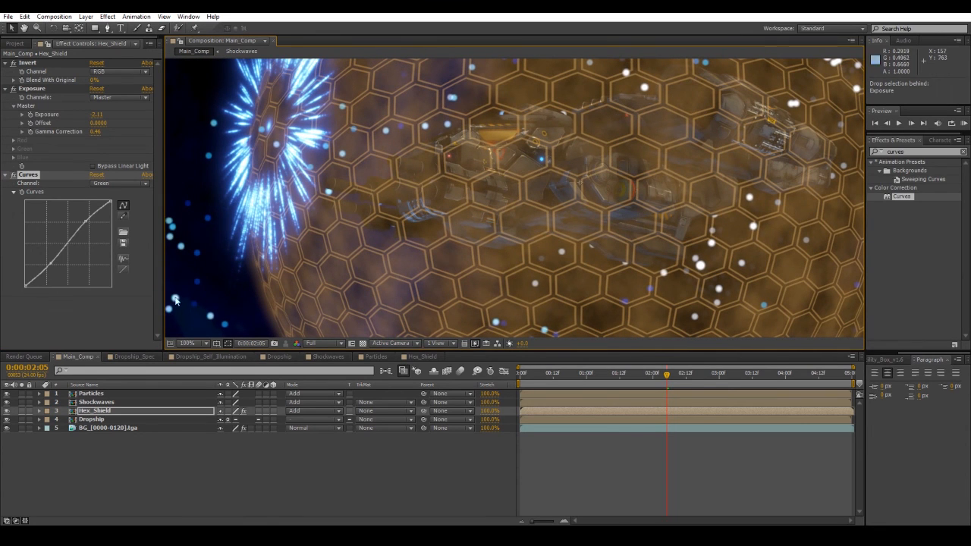
Lower the red channel's midtones in Hex_Shield's Curves and steepen the green channel's S-curve.
{"action": "left_click", "coordinate": [119, 183]}
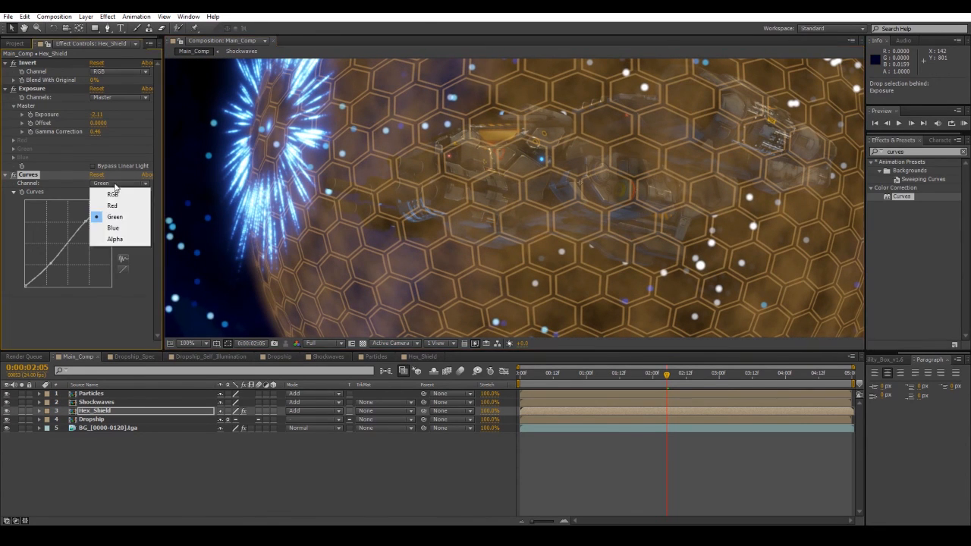
{"action": "left_click", "coordinate": [114, 195]}
{"action": "left_click", "coordinate": [112, 185]}
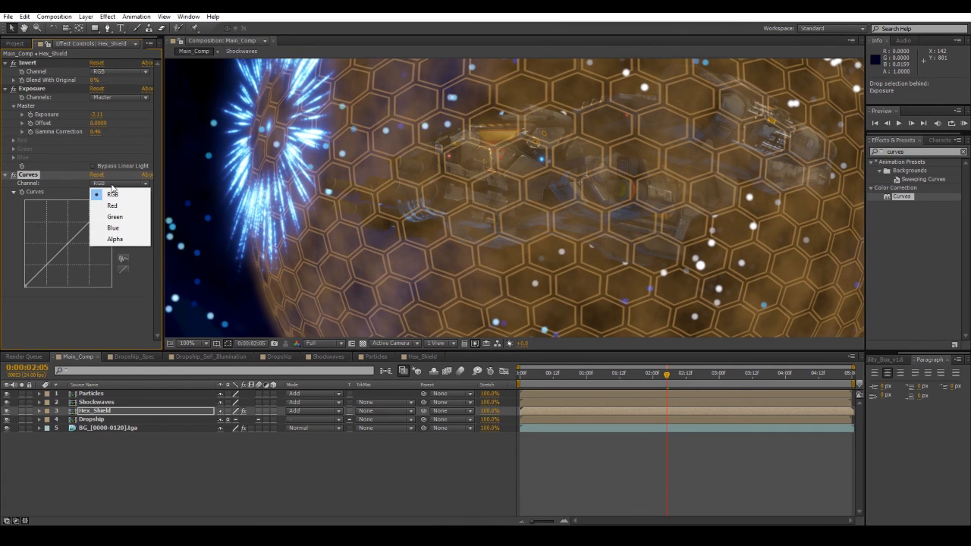
{"action": "left_click", "coordinate": [127, 210]}
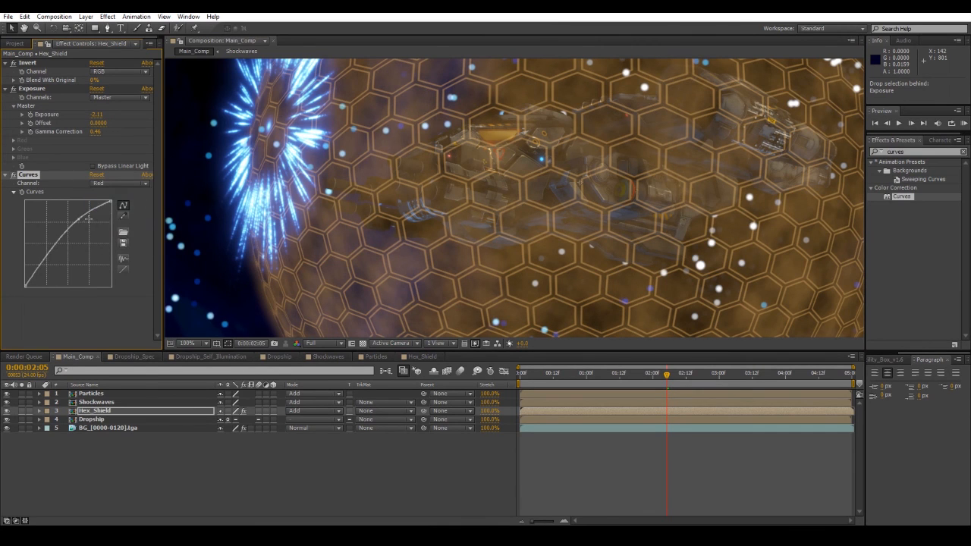
{"action": "left_click_drag", "start_coordinate": [80, 220], "coordinate": [67, 268]}
{"action": "left_click", "coordinate": [117, 183]}
{"action": "left_click", "coordinate": [116, 216]}
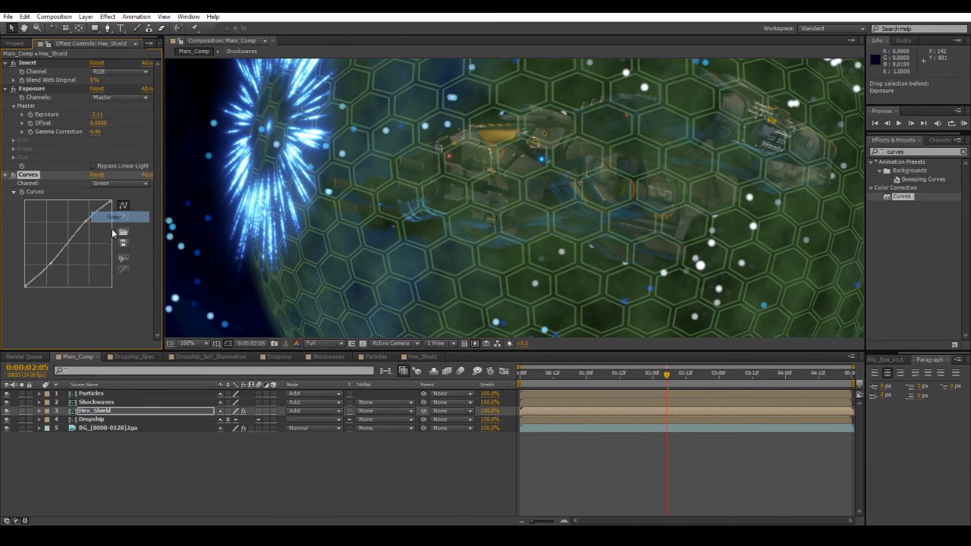
{"action": "left_click_drag", "start_coordinate": [52, 265], "coordinate": [55, 266]}
{"action": "left_click_drag", "start_coordinate": [84, 222], "coordinate": [86, 222]}
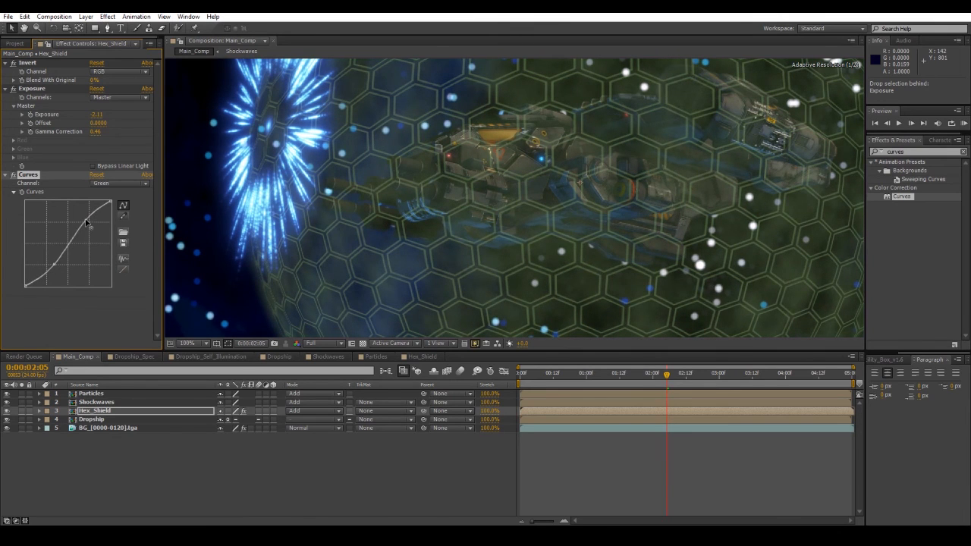
Raise the blue channel's midtones in Hex_Shield's Curves and smooth that curve.
{"action": "left_click", "coordinate": [118, 184]}
{"action": "left_click", "coordinate": [116, 227]}
{"action": "left_click_drag", "start_coordinate": [86, 239], "coordinate": [67, 221]}
{"action": "left_click", "coordinate": [122, 269]}
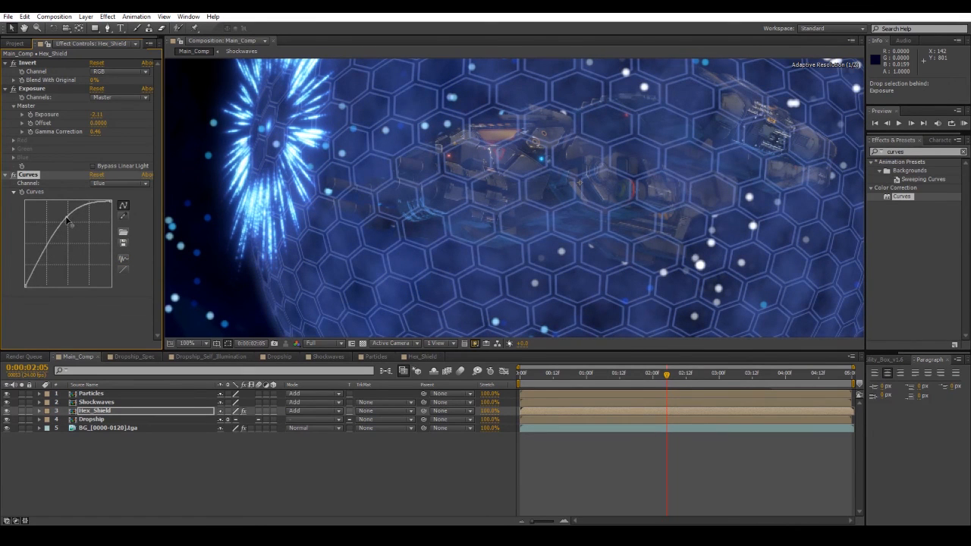
{"action": "left_click", "coordinate": [116, 184]}
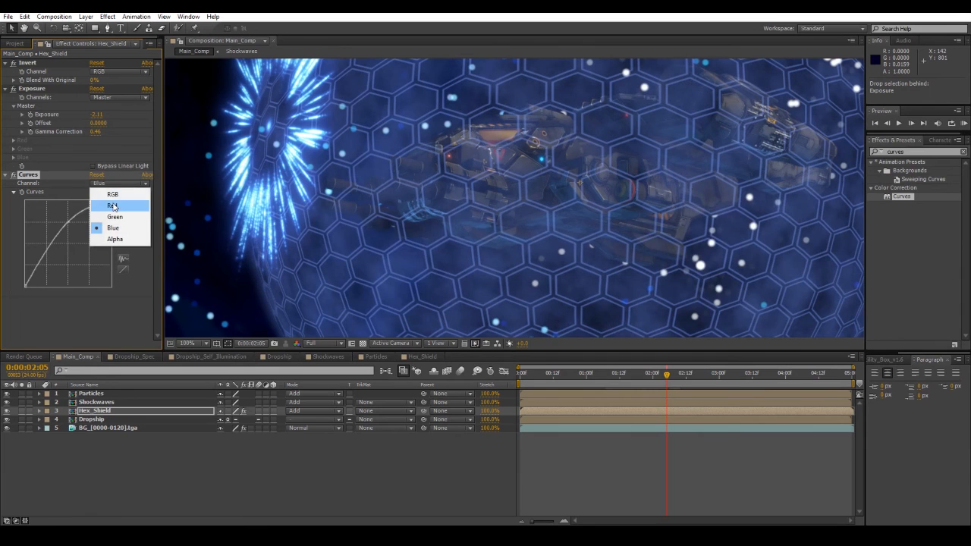
Turn off the Exposure effect on Hex_Shield.
{"action": "left_click", "coordinate": [14, 90]}
{"action": "left_click", "coordinate": [14, 89]}
{"action": "middle_click_drag", "start_coordinate": [508, 188], "coordinate": [476, 215]}
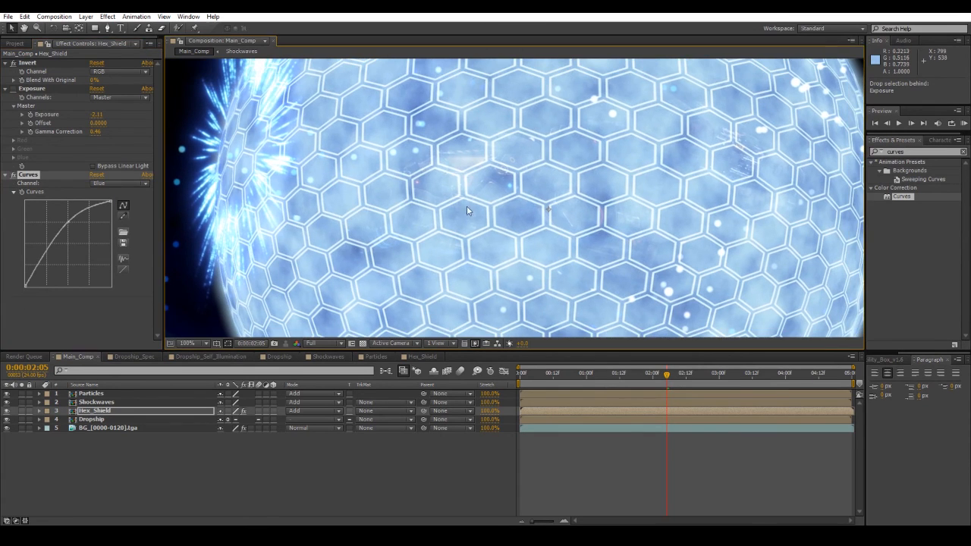
Place Shockwave_Element_[0000-0120].tga directly above Hex_Shield in Main_Comp and use it as Hex_Shield's luma matte.
{"action": "left_click", "coordinate": [95, 413]}
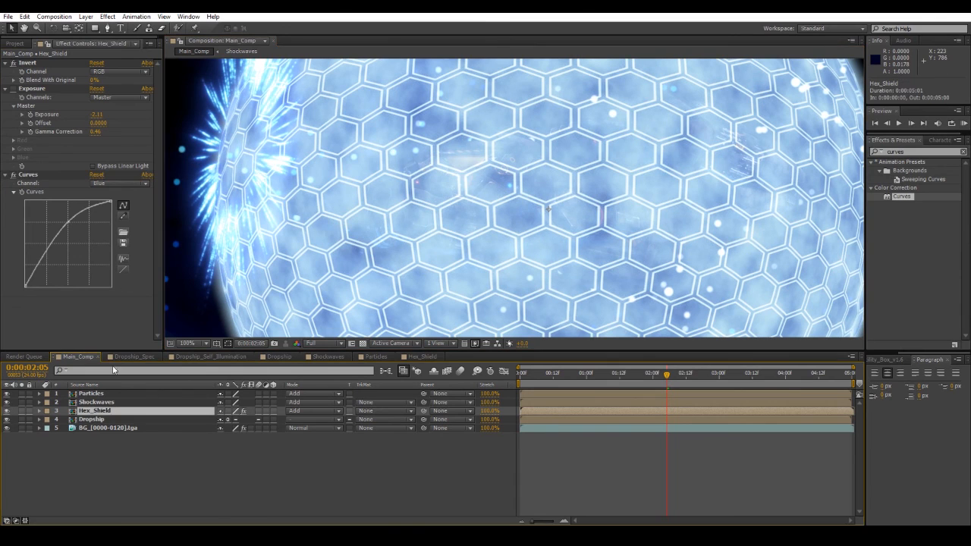
{"action": "left_click", "coordinate": [15, 43]}
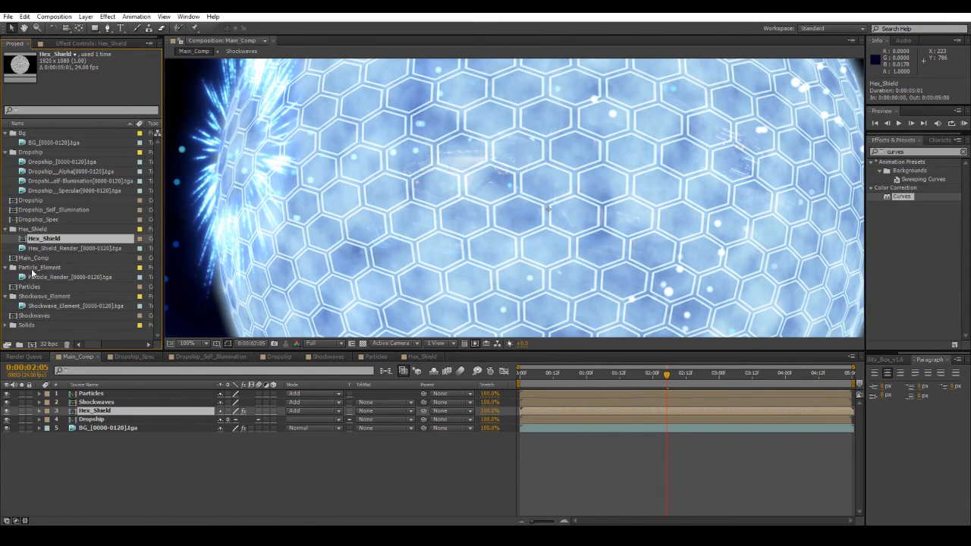
{"action": "left_click_drag", "start_coordinate": [54, 305], "coordinate": [77, 413]}
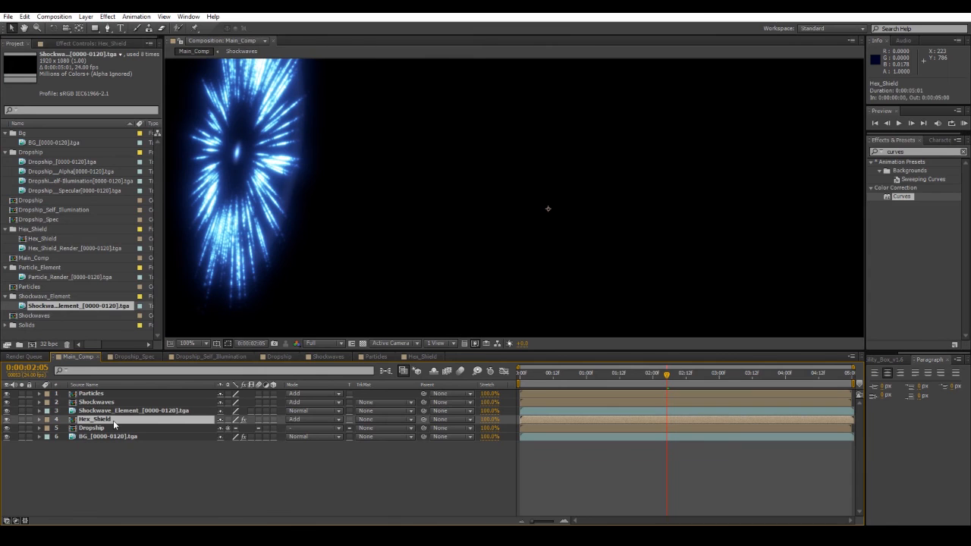
{"action": "left_click", "coordinate": [364, 427]}
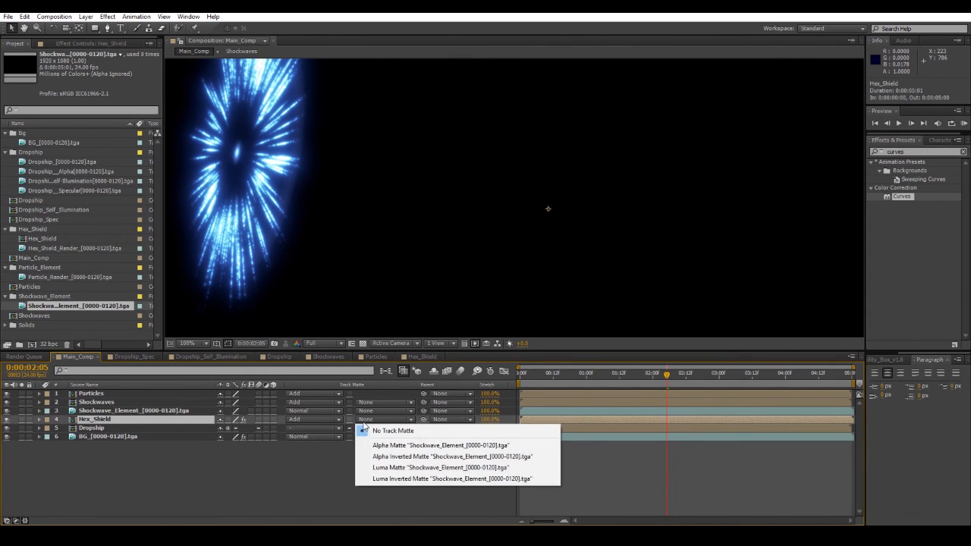
{"action": "left_click", "coordinate": [386, 468]}
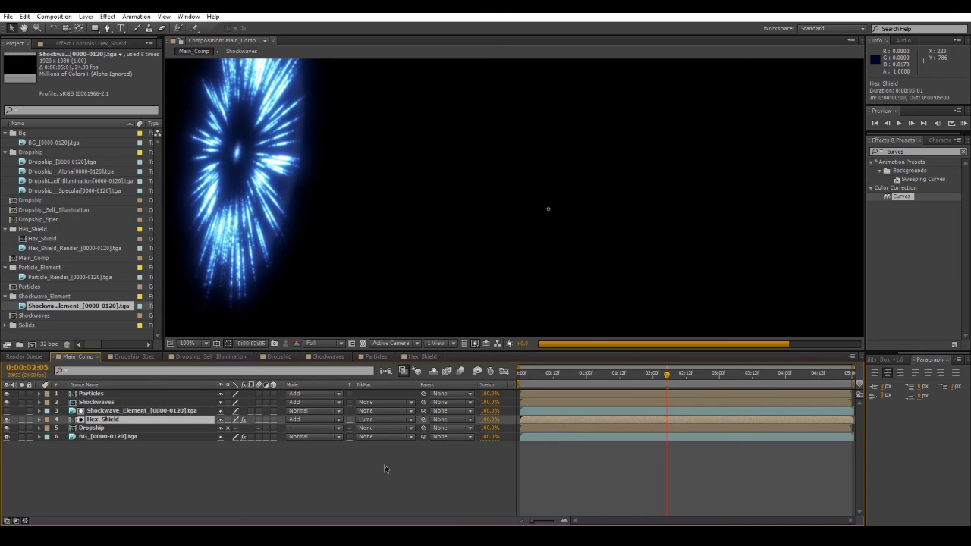
Apply Fast Blur to the Shockwave_Element matte layer and set its blurriness to 151.
{"action": "left_click", "coordinate": [142, 411]}
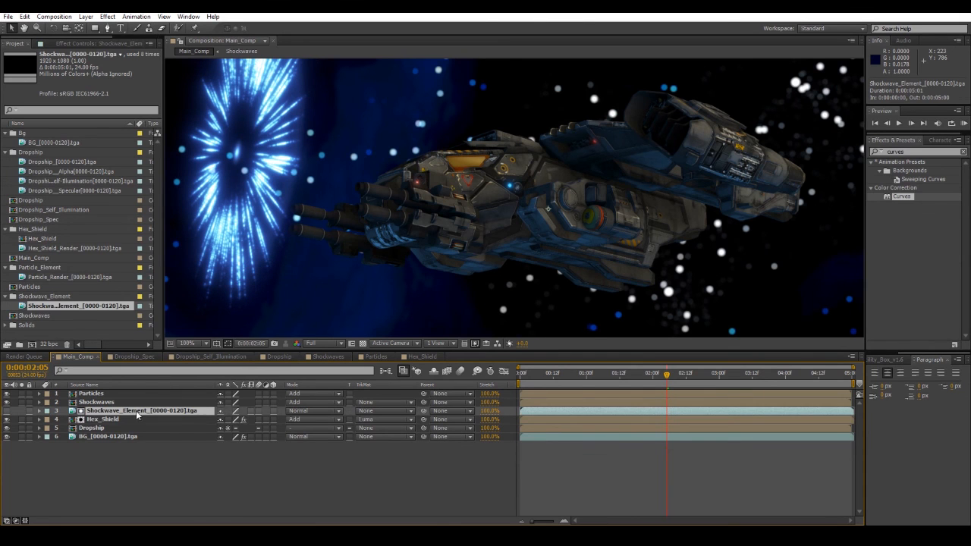
{"action": "left_click", "coordinate": [85, 43]}
{"action": "left_click", "coordinate": [913, 153]}
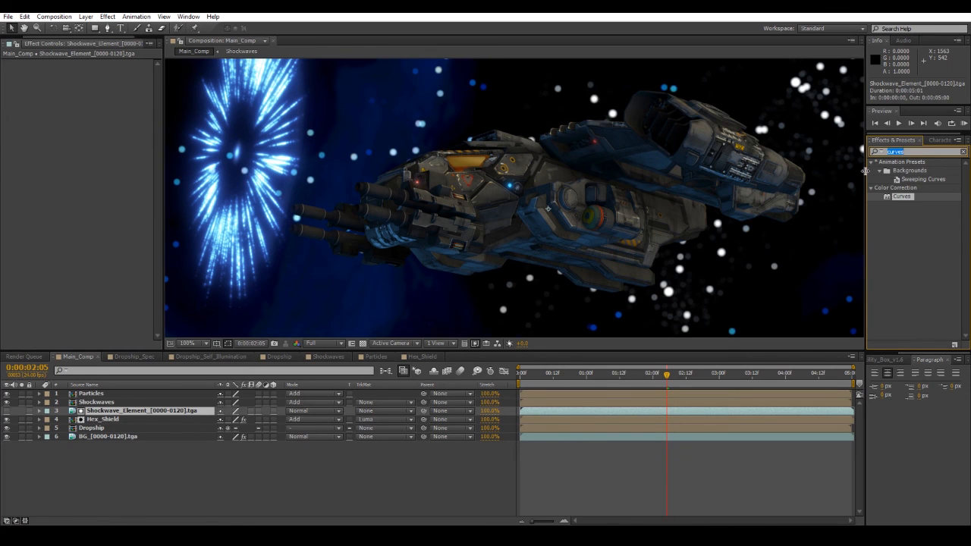
{"action": "type", "text": "fast"}
{"action": "left_click_drag", "start_coordinate": [910, 241], "coordinate": [122, 412]}
{"action": "left_click", "coordinate": [93, 89]}
{"action": "left_click_drag", "start_coordinate": [95, 72], "coordinate": [158, 72]}
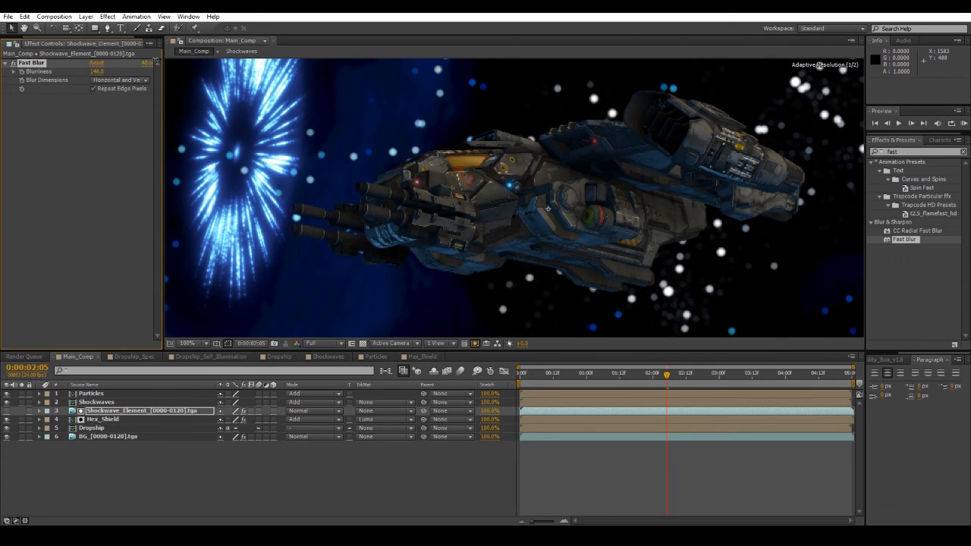
At 0:00:01:16, apply Exposure to the Shockwave_Element matte after Fast Blur, with exposure 5.04 and gamma correction 1.20.
{"action": "left_click_drag", "start_coordinate": [665, 372], "coordinate": [630, 372]}
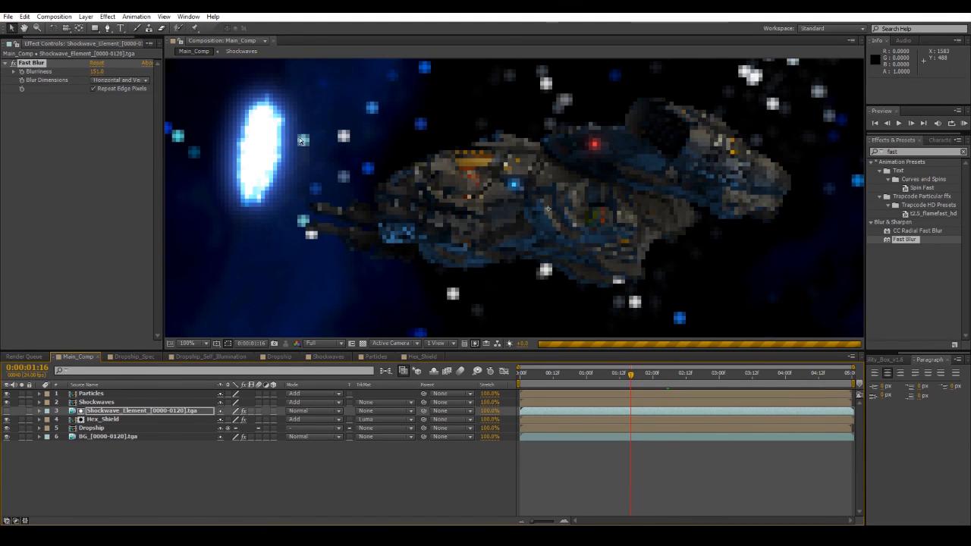
{"action": "scroll", "coordinate": [309, 138], "scroll_direction": "up", "scroll_amount": 3}
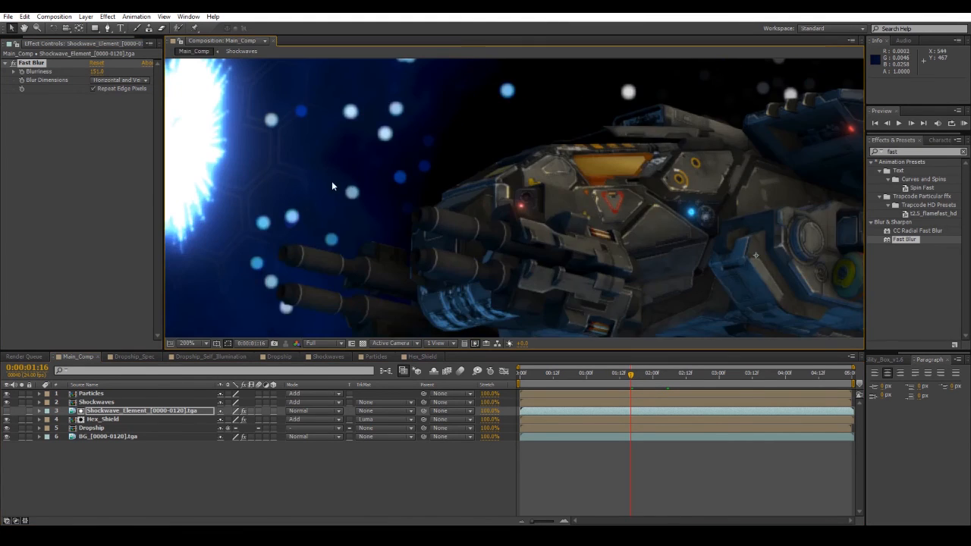
{"action": "scroll", "coordinate": [332, 186], "scroll_direction": "left", "scroll_amount": 3, "text": "shift"}
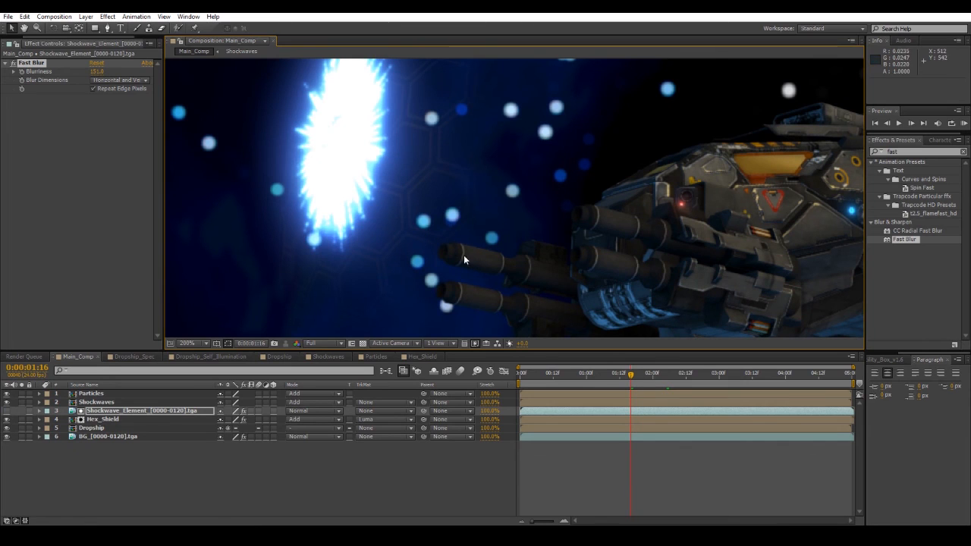
{"action": "left_click", "coordinate": [962, 153]}
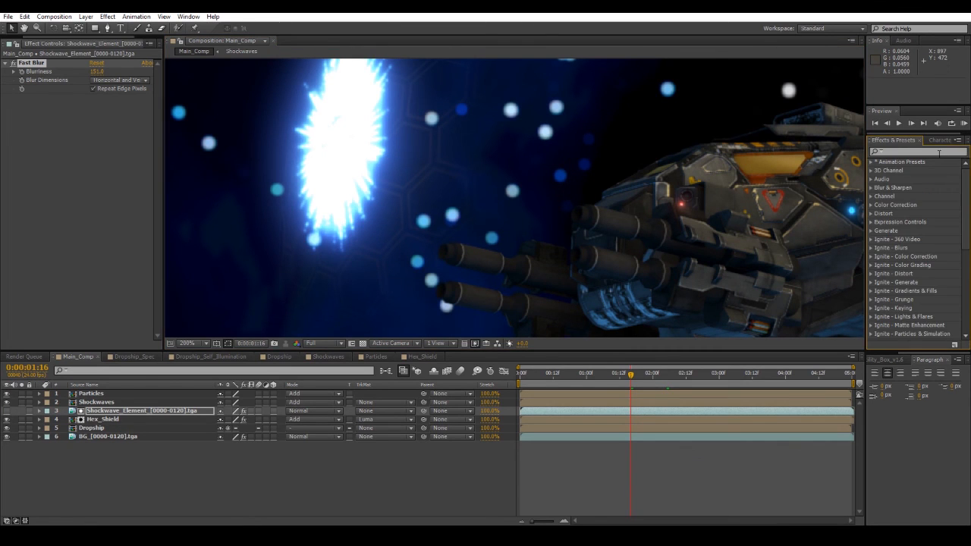
{"action": "type", "text": "expo"}
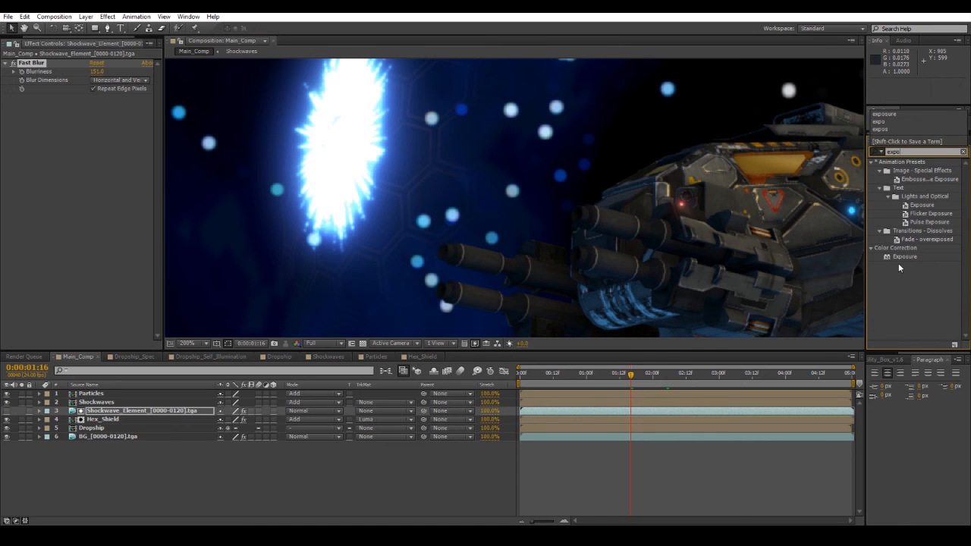
{"action": "left_click_drag", "start_coordinate": [902, 257], "coordinate": [59, 213]}
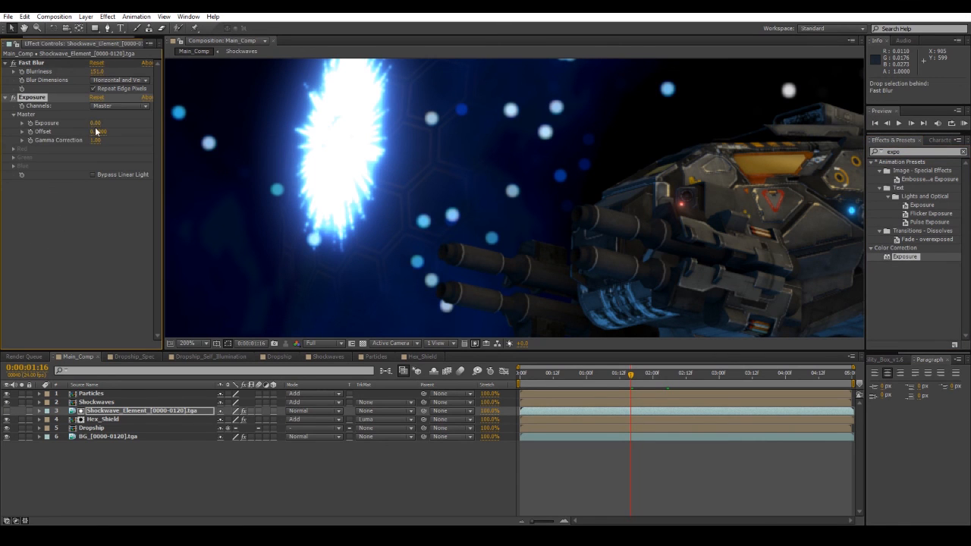
{"action": "left_click_drag", "start_coordinate": [95, 123], "coordinate": [339, 109]}
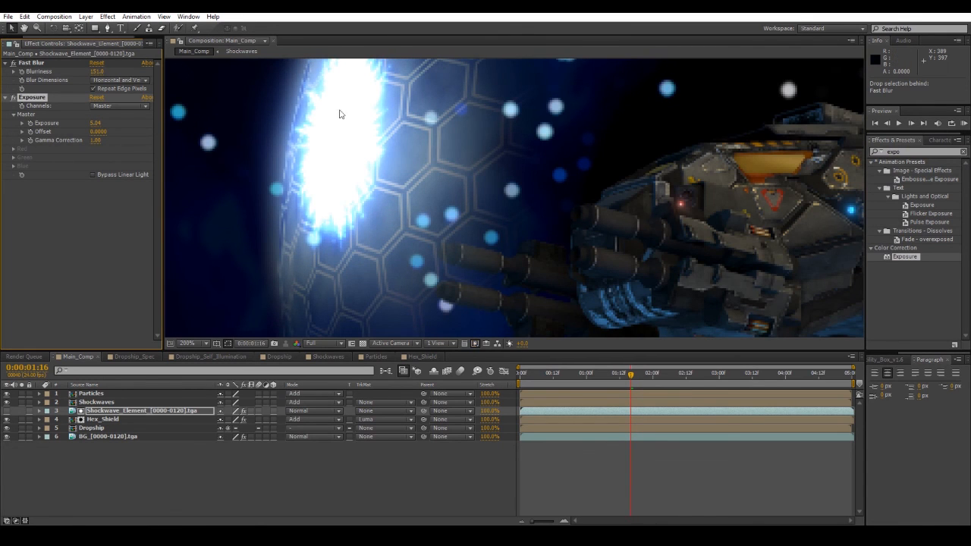
{"action": "left_click_drag", "start_coordinate": [95, 140], "coordinate": [98, 132]}
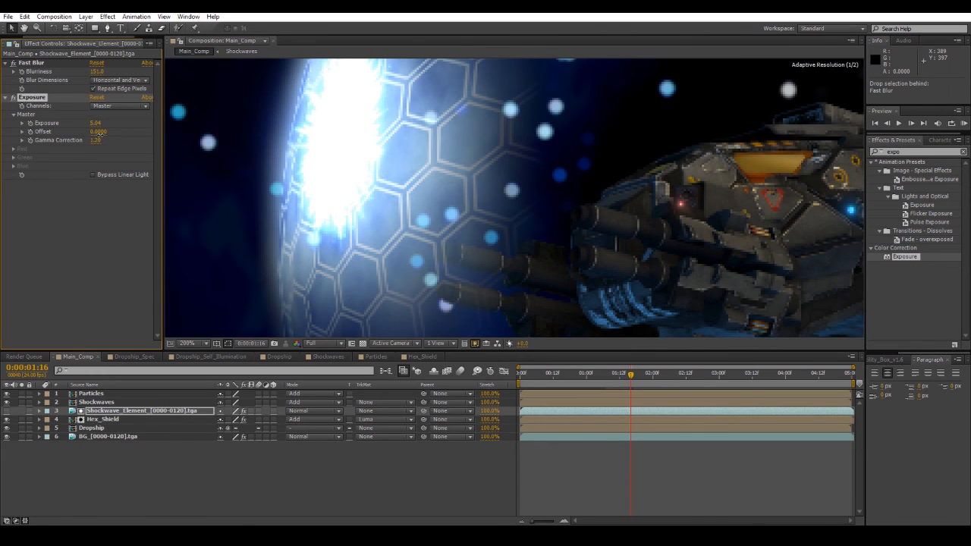
Play a RAM preview of Main_Comp to check how the shield reveals around the shockwaves.
{"action": "scroll", "coordinate": [524, 163], "scroll_direction": "down", "scroll_amount": 2}
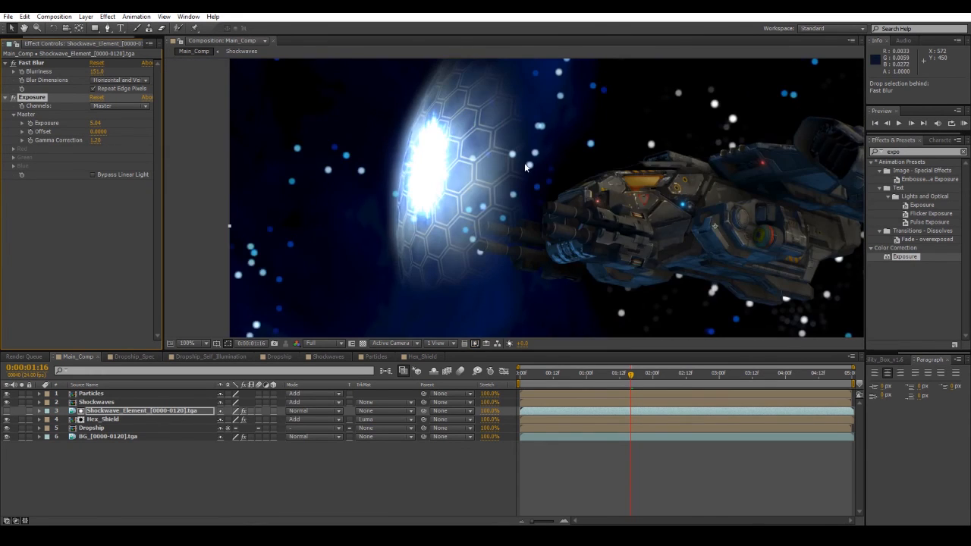
{"action": "scroll", "coordinate": [525, 167], "scroll_direction": "down", "scroll_amount": 2}
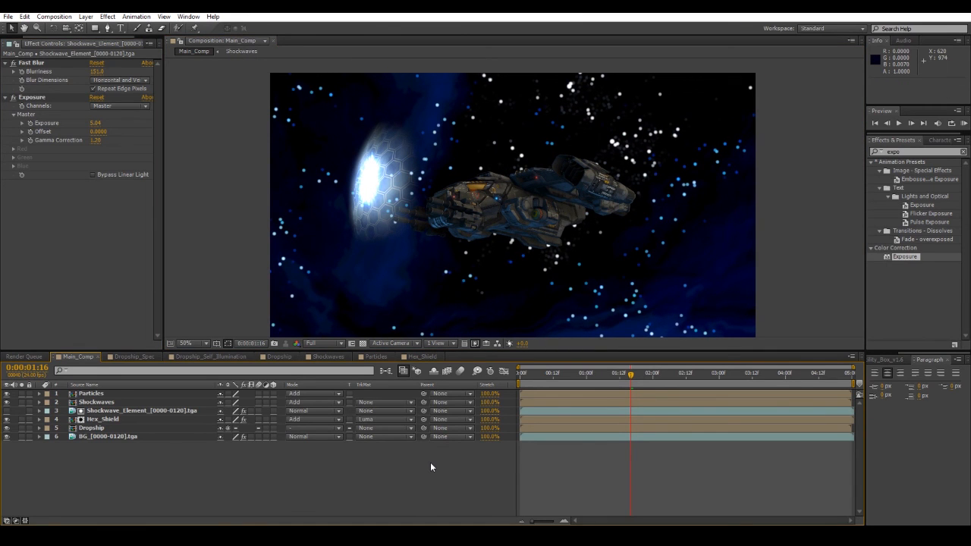
{"action": "key", "text": "KP_0"}
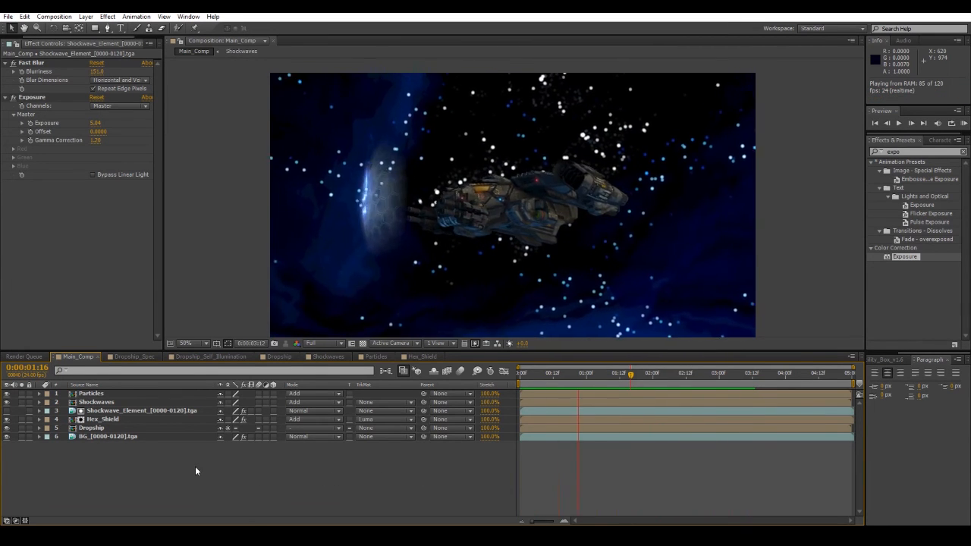
Reset Hex_Shield's Exposure effect to its defaults and turn off its Curves effect.
{"action": "left_click", "coordinate": [104, 416]}
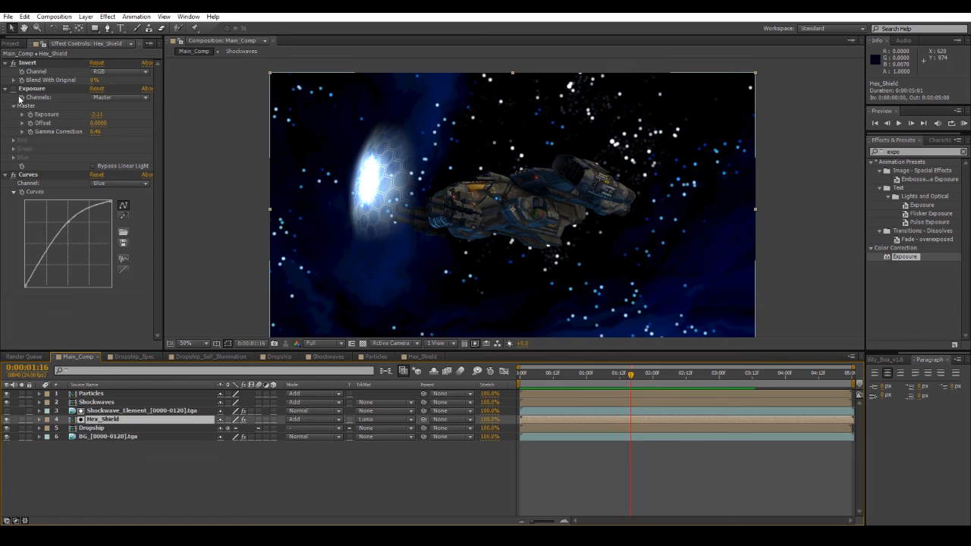
{"action": "left_click", "coordinate": [96, 88]}
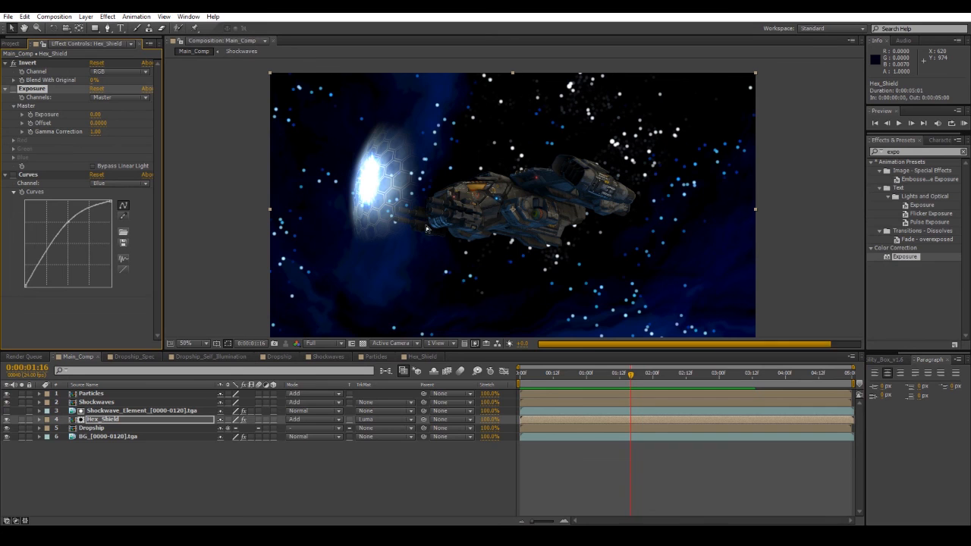
{"action": "scroll", "coordinate": [398, 218], "scroll_direction": "up", "scroll_amount": 2}
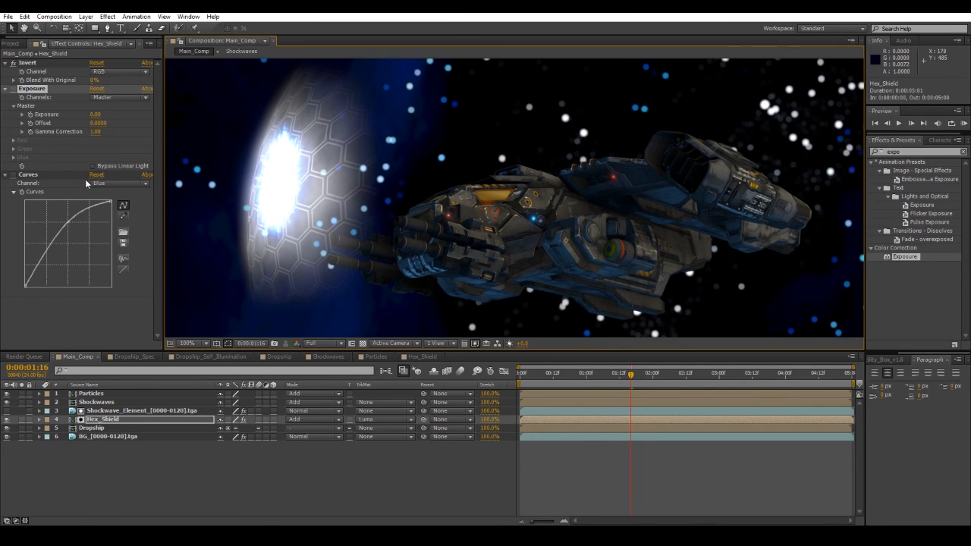
{"action": "left_click", "coordinate": [920, 151]}
Solo Hex_Shield and set the exposure of the Shockwave_Element matte layer to 2.50.
{"action": "left_click", "coordinate": [21, 420]}
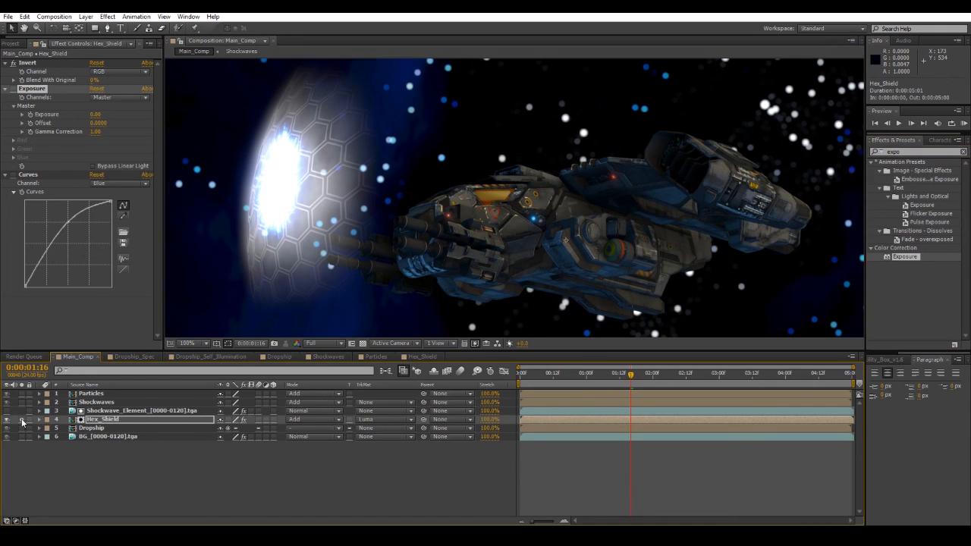
{"action": "left_click", "coordinate": [112, 410]}
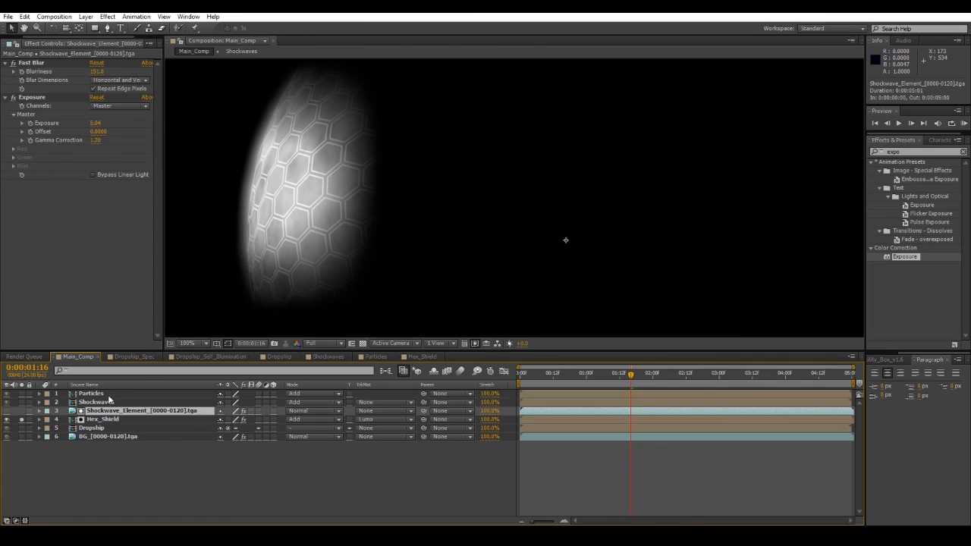
{"action": "left_click_drag", "start_coordinate": [96, 123], "coordinate": [3, 148]}
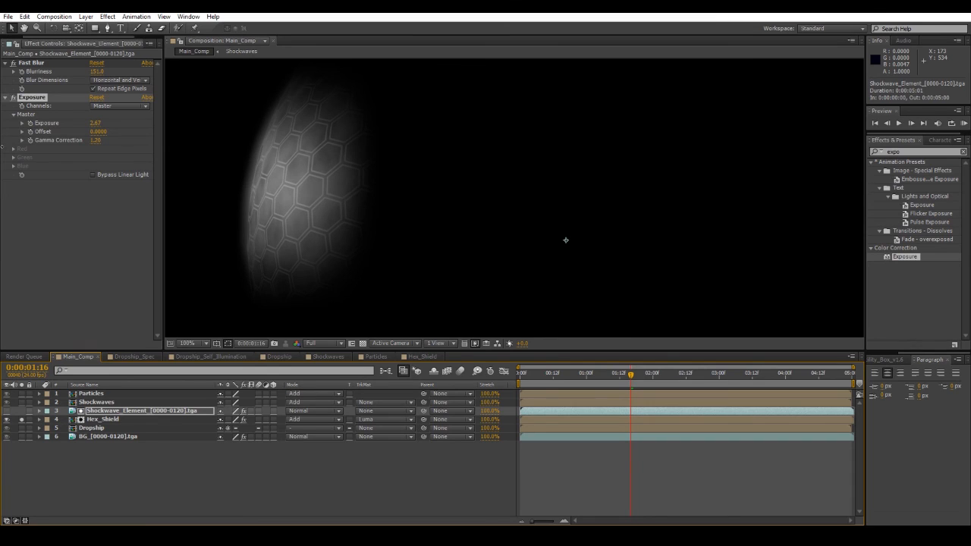
{"action": "left_click", "coordinate": [96, 123]}
{"action": "type", "text": "2"}
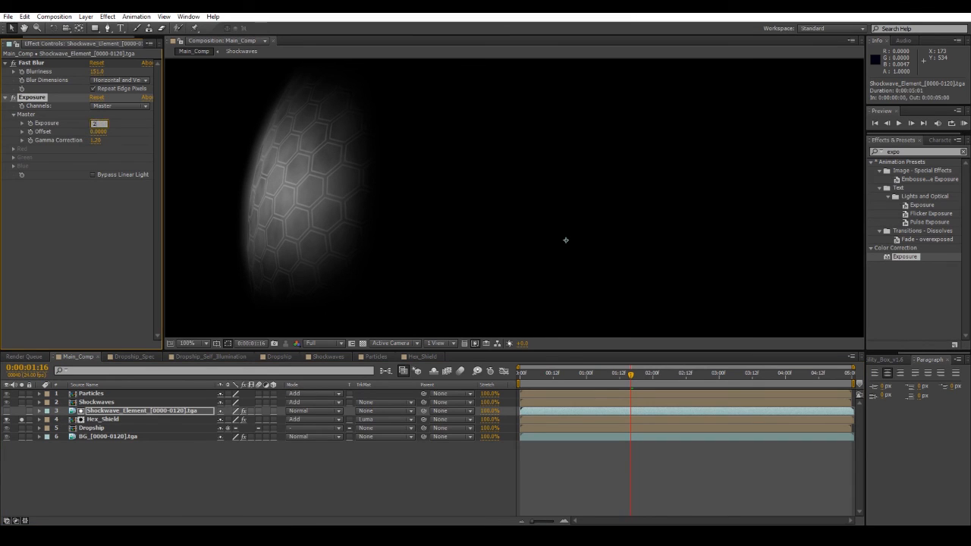
{"action": "type", "text": ".5"}
{"action": "key", "text": "Return"}
Try a Curves effect on the Shockwave_Element matte, pulling down the Green channel's midtones, and delete the effect.
{"action": "left_click", "coordinate": [928, 158]}
{"action": "left_click_drag", "start_coordinate": [911, 151], "coordinate": [872, 153]}
{"action": "key", "text": "BackSpace"}
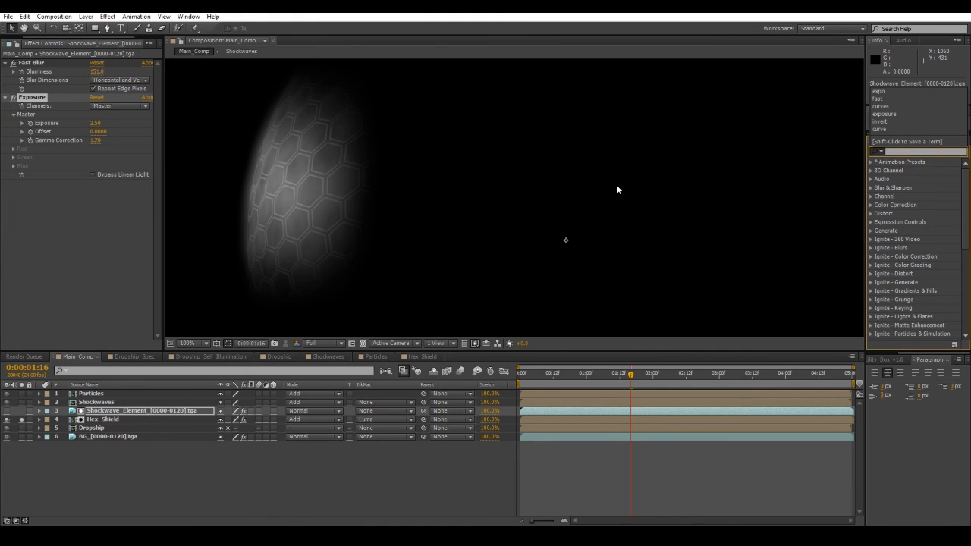
{"action": "type", "text": "cu"}
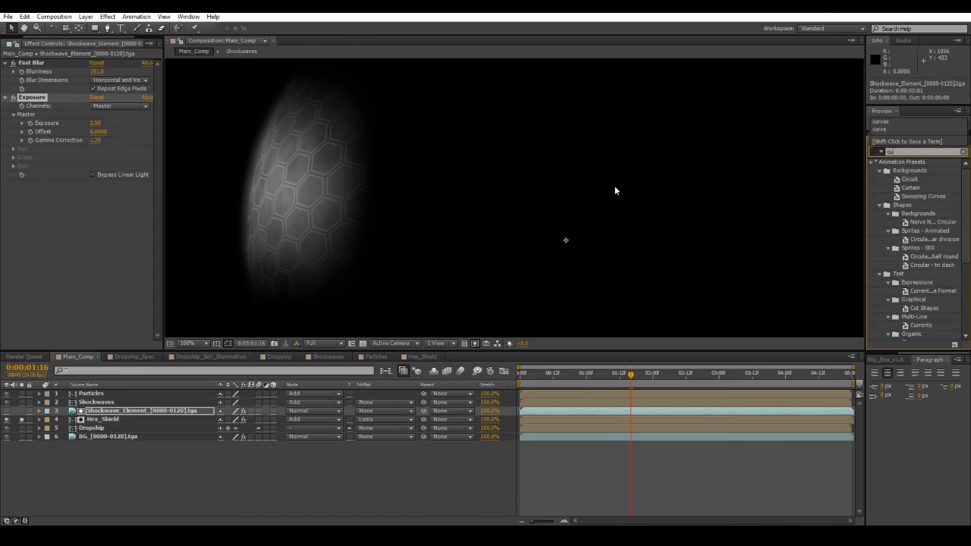
{"action": "type", "text": "r"}
{"action": "left_click_drag", "start_coordinate": [901, 265], "coordinate": [41, 215]}
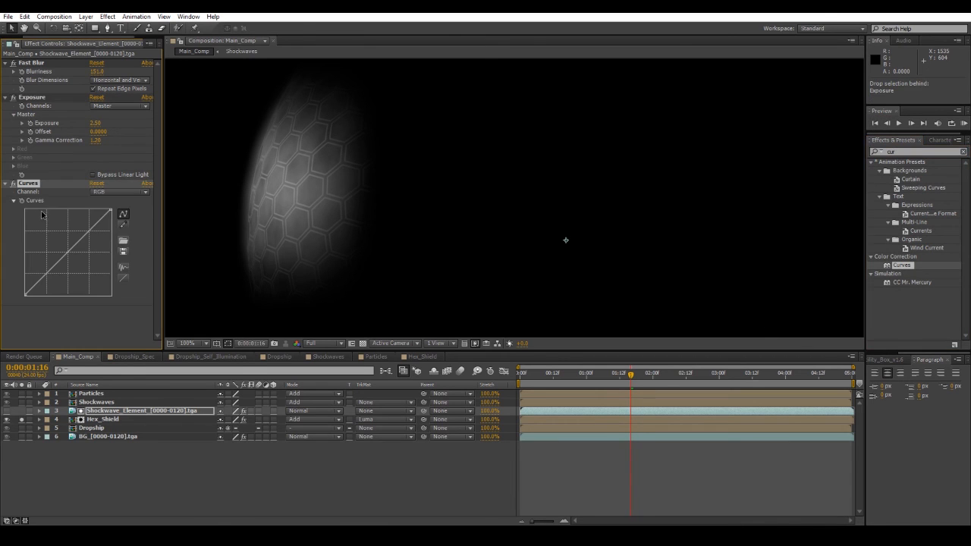
{"action": "left_click", "coordinate": [113, 193]}
{"action": "left_click", "coordinate": [124, 234]}
{"action": "left_click_drag", "start_coordinate": [68, 253], "coordinate": [69, 272]}
{"action": "left_click", "coordinate": [114, 194]}
{"action": "left_click", "coordinate": [114, 225]}
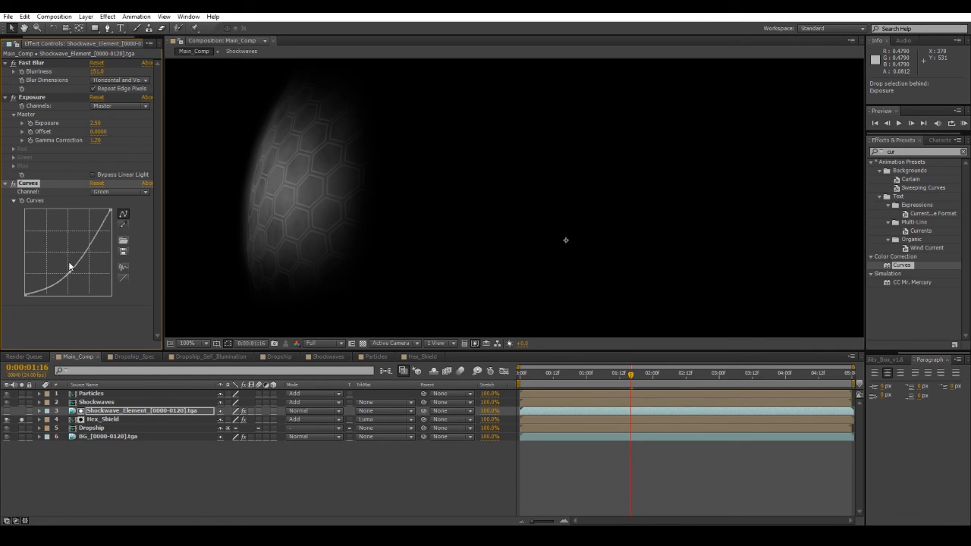
{"action": "key", "text": "Delete"}
Apply a black (000000) Solid Composite to the Shockwave_Element matte and move it above Fast Blur in the effect order.
{"action": "left_click", "coordinate": [962, 156]}
{"action": "left_click", "coordinate": [963, 152]}
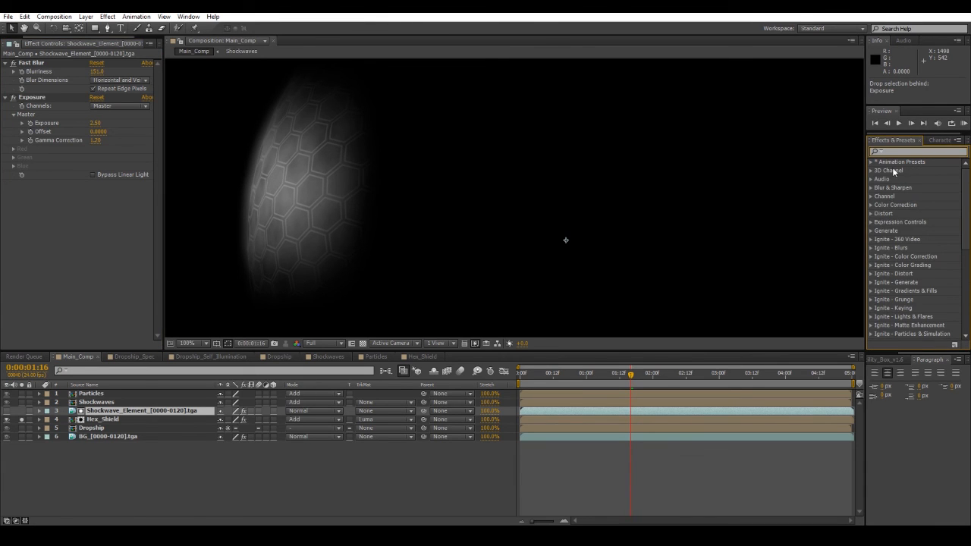
{"action": "type", "text": "sol"}
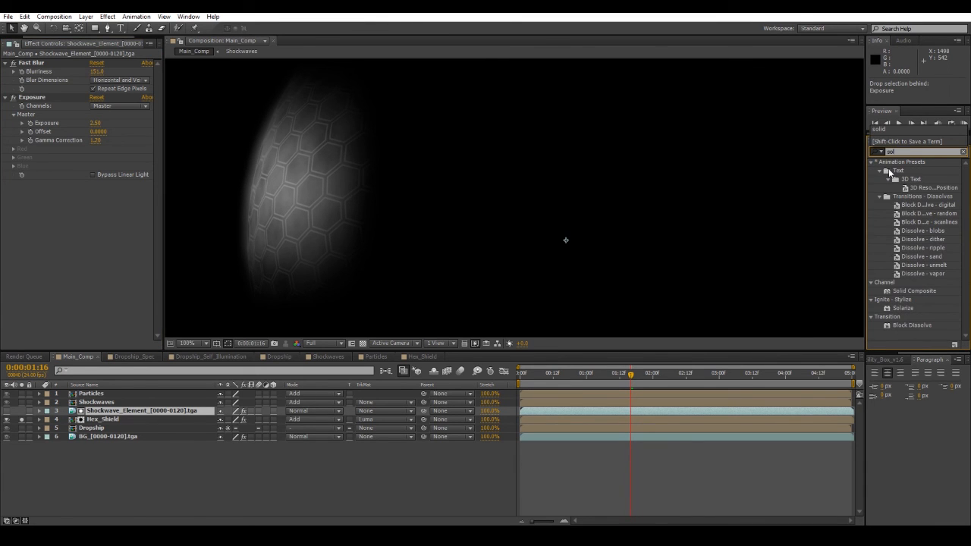
{"action": "type", "text": "id"}
{"action": "left_click_drag", "start_coordinate": [921, 171], "coordinate": [127, 194]}
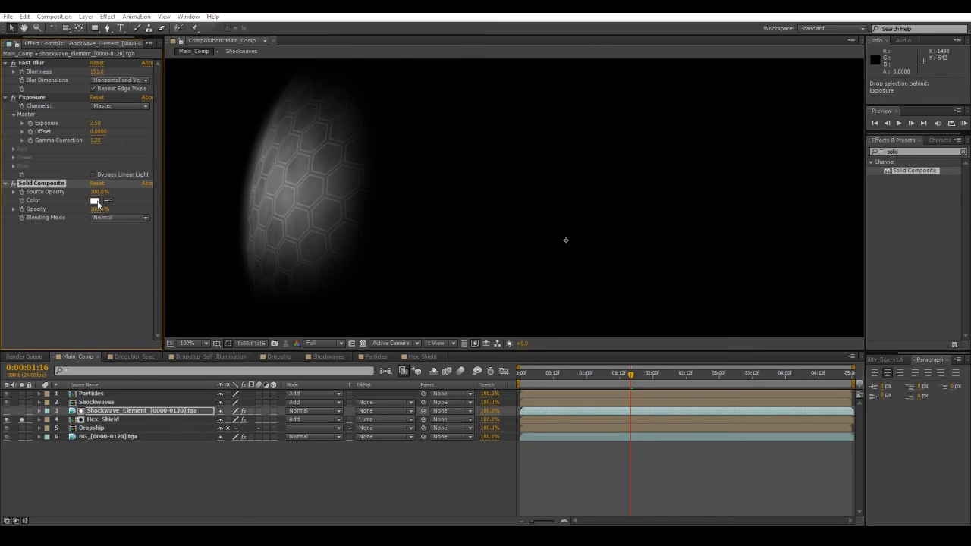
{"action": "left_click", "coordinate": [97, 202]}
{"action": "left_click_drag", "start_coordinate": [122, 135], "coordinate": [142, 156]}
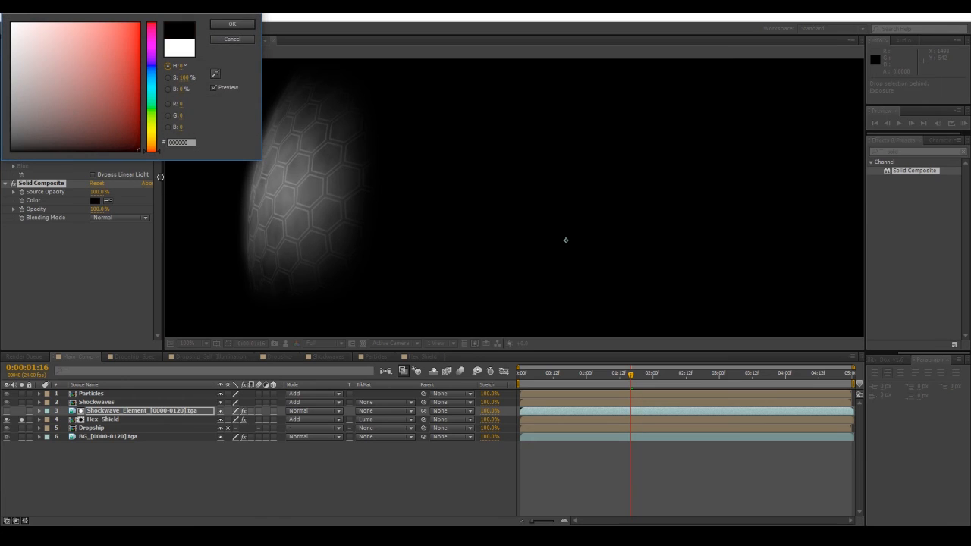
{"action": "left_click", "coordinate": [233, 24]}
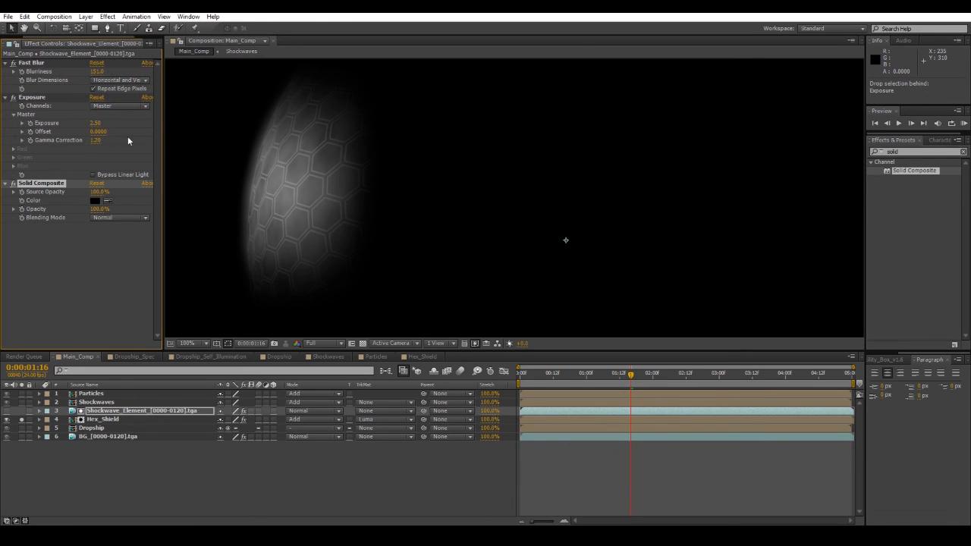
{"action": "left_click_drag", "start_coordinate": [46, 185], "coordinate": [48, 67]}
Add a Tint effect after Exposure on the Shockwave_Element matte, mapping white to bright blue 0084FF.
{"action": "left_click", "coordinate": [963, 152]}
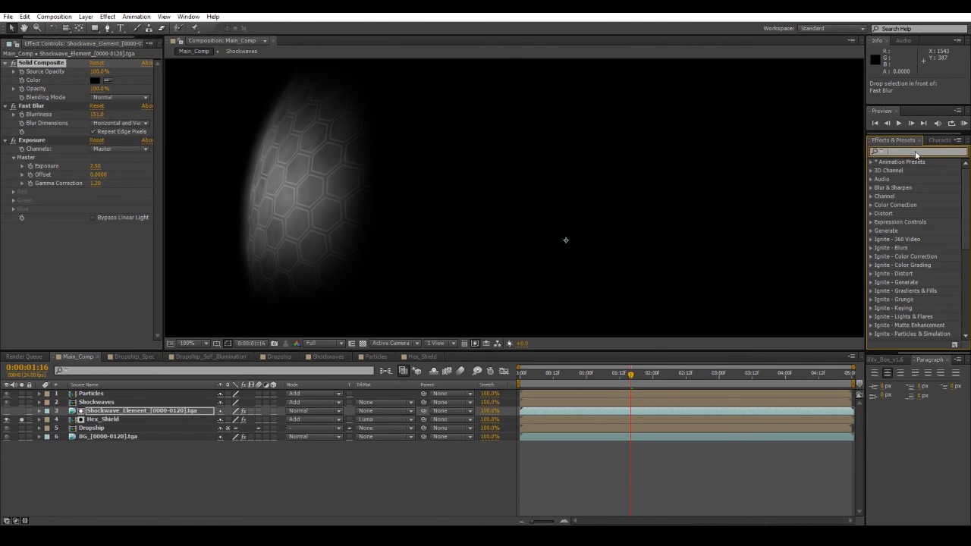
{"action": "type", "text": "tinr"}
{"action": "key", "text": "BackSpace"}
{"action": "type", "text": "t"}
{"action": "left_click_drag", "start_coordinate": [877, 196], "coordinate": [111, 235]}
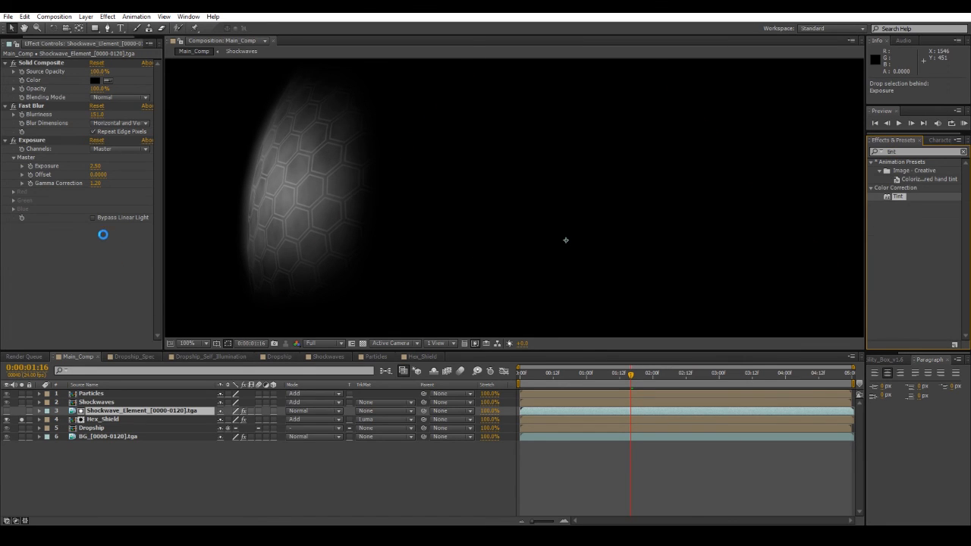
{"action": "left_click", "coordinate": [95, 244]}
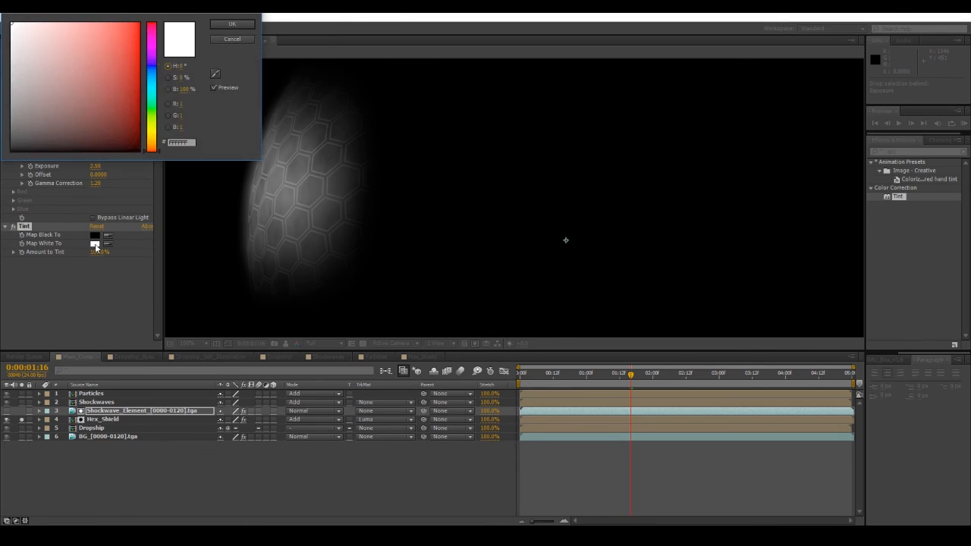
{"action": "left_click", "coordinate": [151, 77]}
{"action": "left_click", "coordinate": [139, 23]}
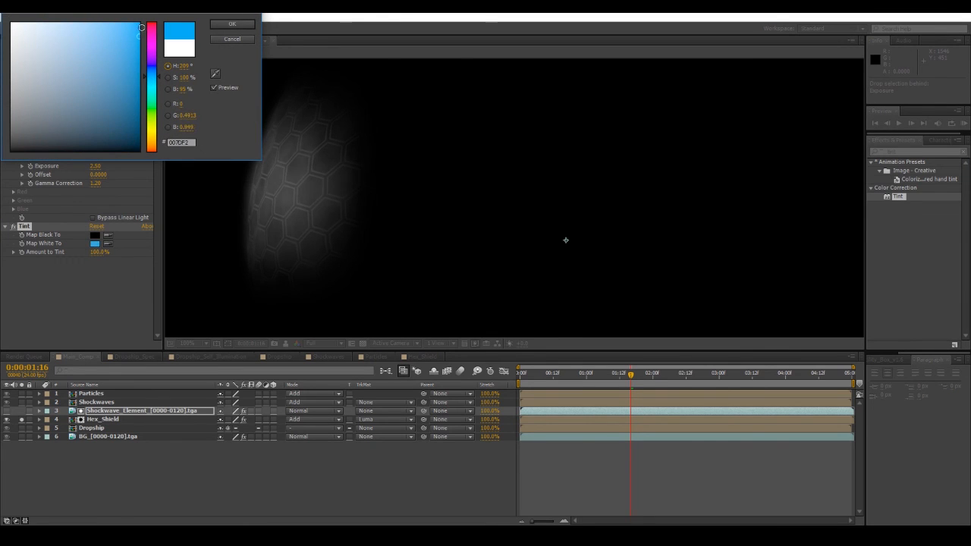
{"action": "left_click", "coordinate": [250, 22]}
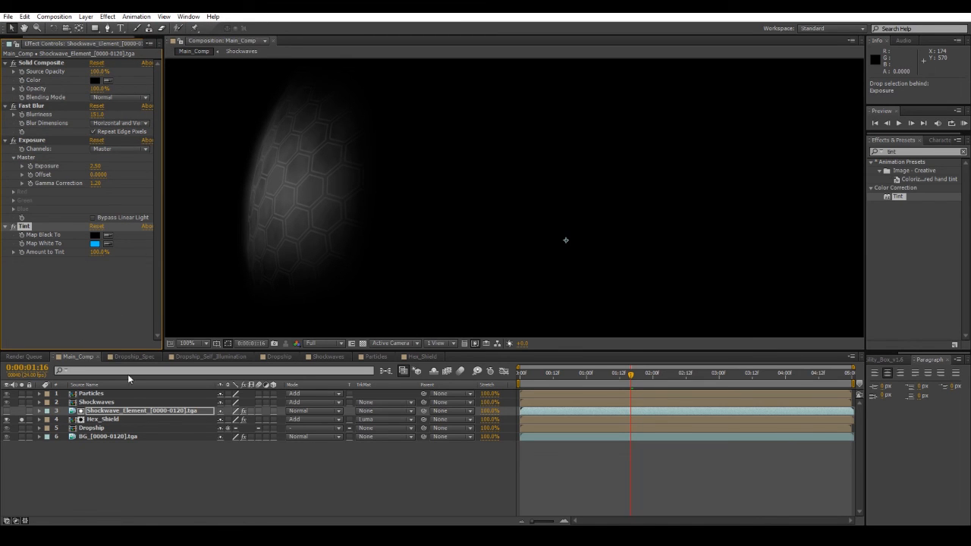
Cut the Solid Composite and Tint effects from the Shockwave_Element matte and paste them onto Hex_Shield.
{"action": "left_click", "coordinate": [39, 66]}
{"action": "key", "text": "Delete"}
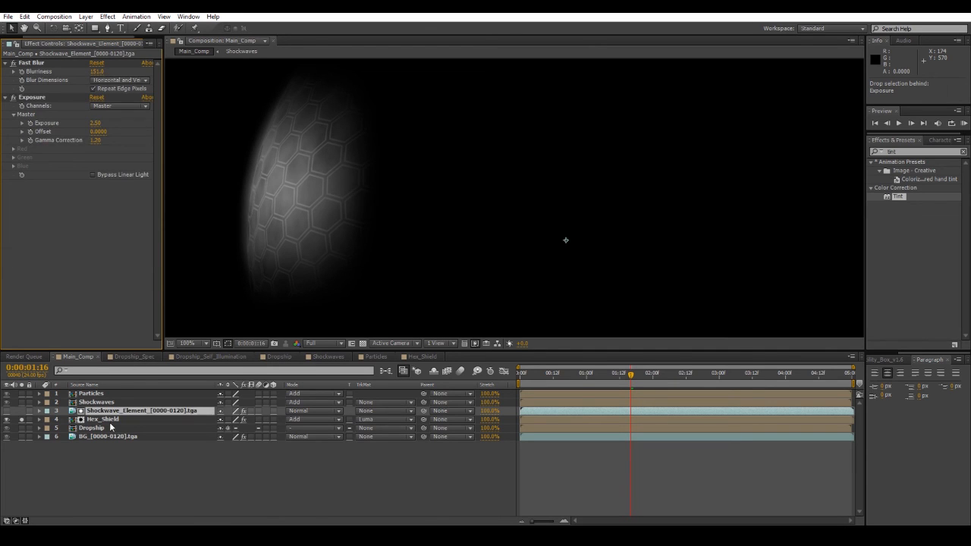
{"action": "left_click", "coordinate": [109, 420]}
{"action": "left_click", "coordinate": [85, 331]}
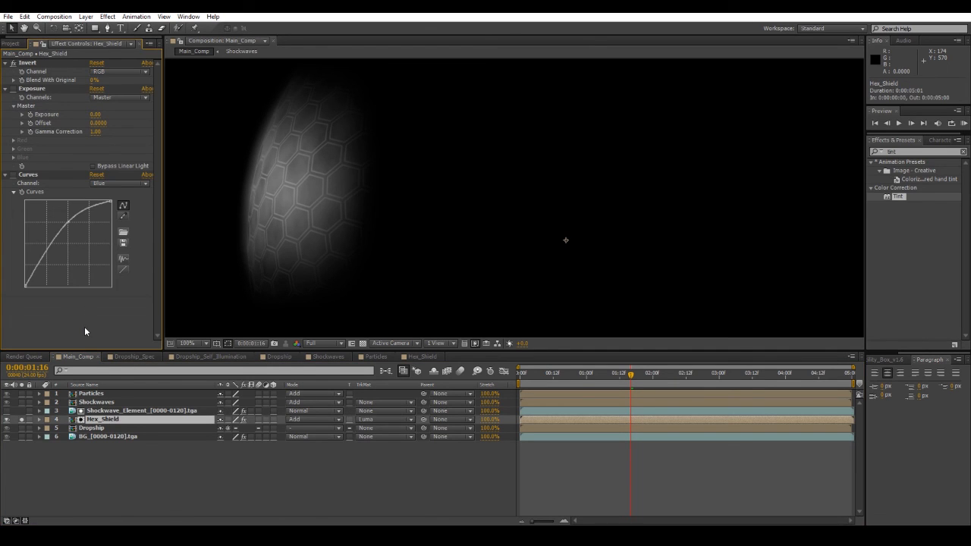
{"action": "key", "text": "ctrl+v"}
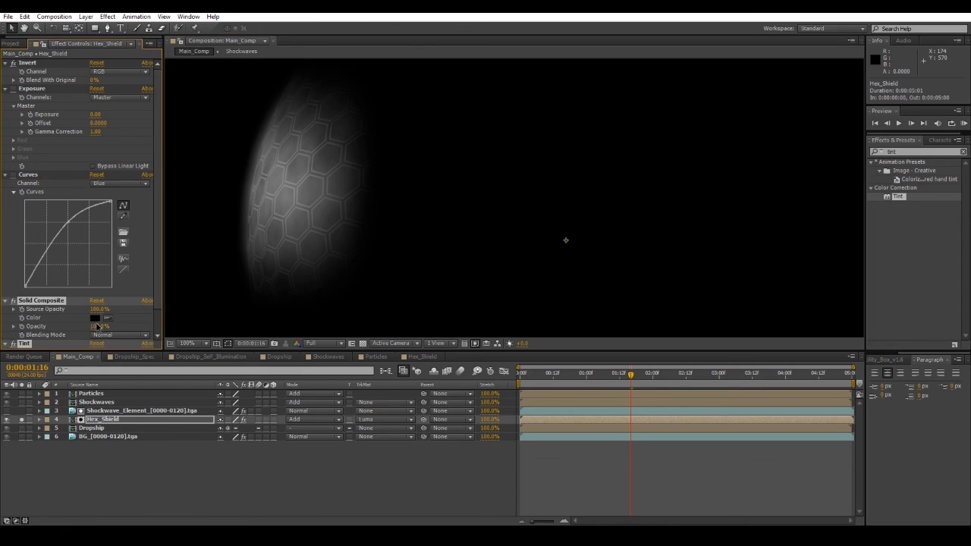
{"action": "left_click", "coordinate": [133, 283]}
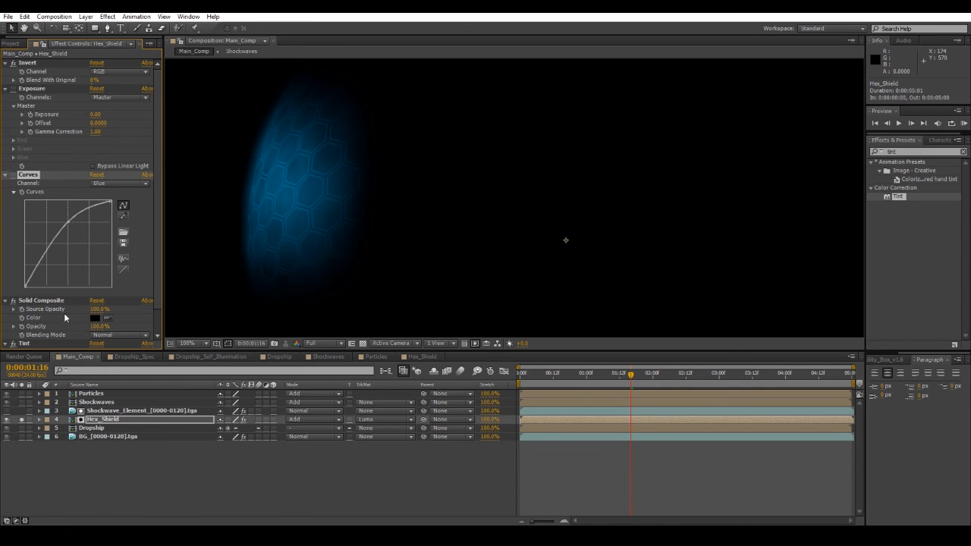
Reorder Hex_Shield's effects so that Solid Composite sits directly after Invert.
{"action": "left_click", "coordinate": [32, 307]}
{"action": "left_click_drag", "start_coordinate": [35, 303], "coordinate": [29, 61]}
{"action": "left_click_drag", "start_coordinate": [41, 306], "coordinate": [43, 119]}
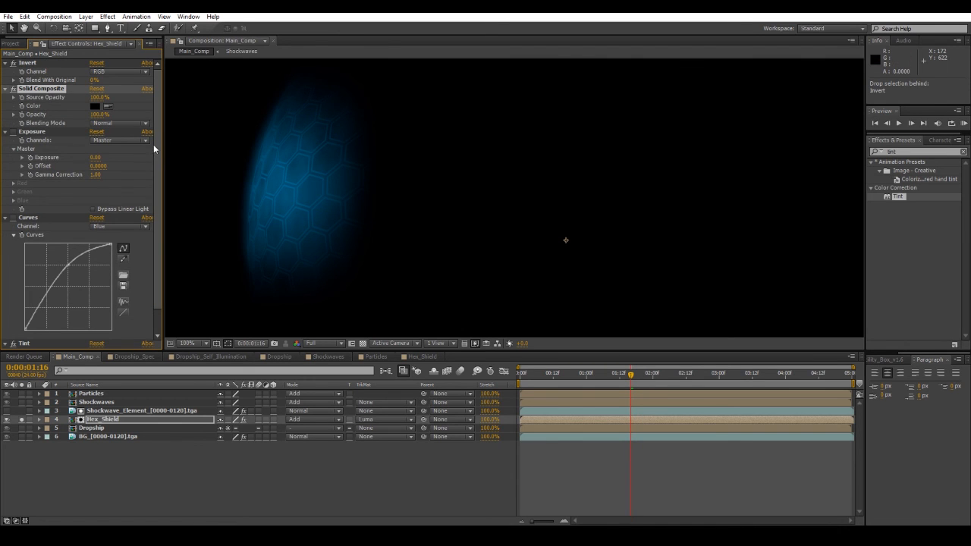
Set Hex_Shield's Tint amount to 75% and shift its Map White To colour to a deeper blue.
{"action": "scroll", "coordinate": [157, 150], "scroll_direction": "down", "scroll_amount": 1}
{"action": "left_click", "coordinate": [95, 345]}
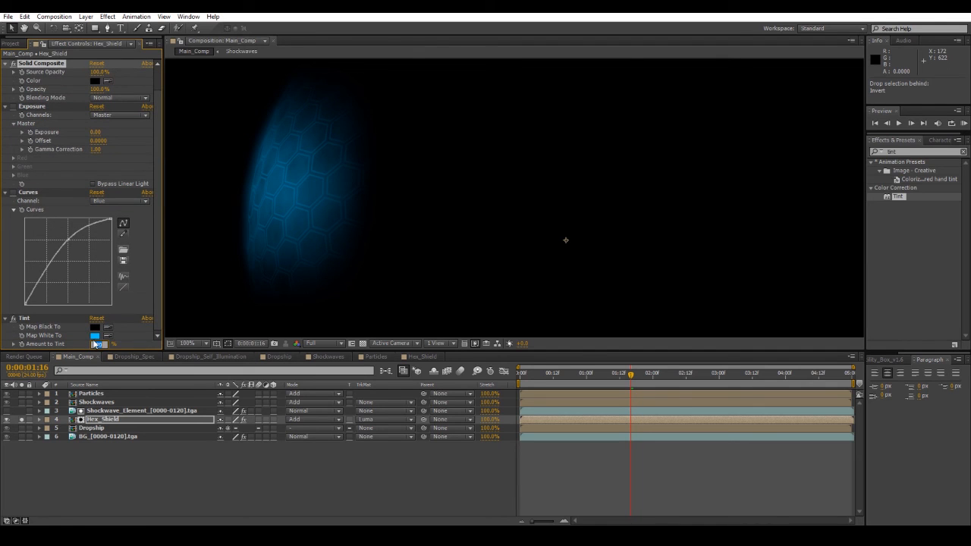
{"action": "key", "text": "Return"}
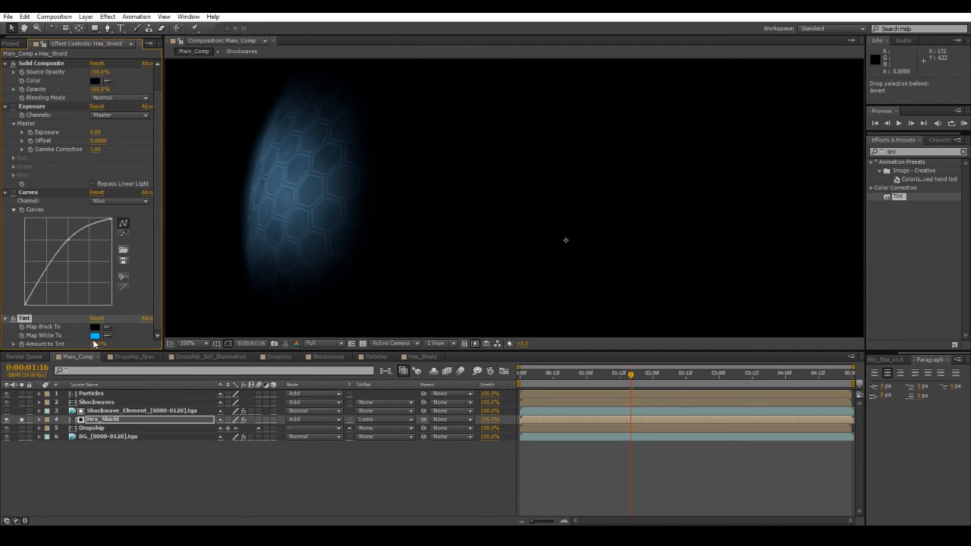
{"action": "left_click", "coordinate": [94, 335]}
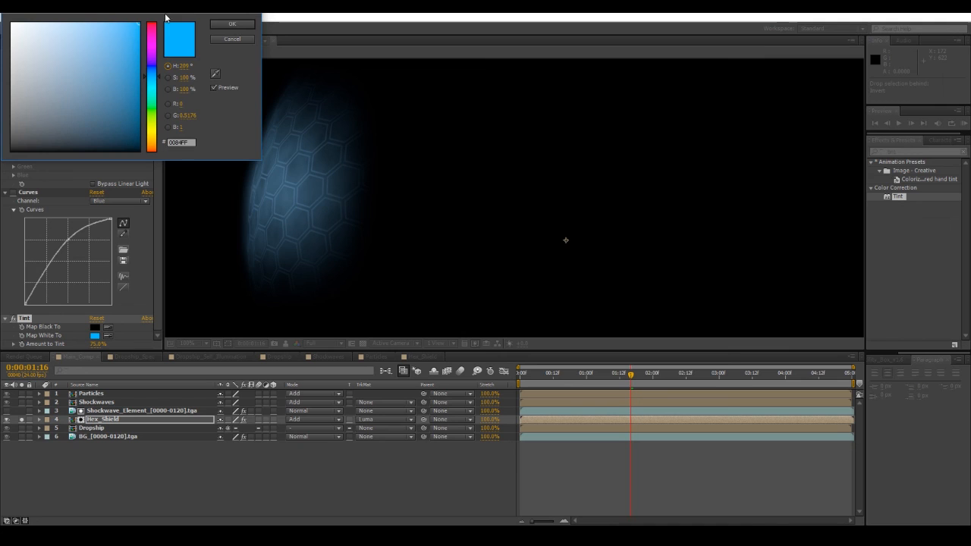
{"action": "left_click_drag", "start_coordinate": [154, 76], "coordinate": [153, 72]}
{"action": "left_click", "coordinate": [233, 25]}
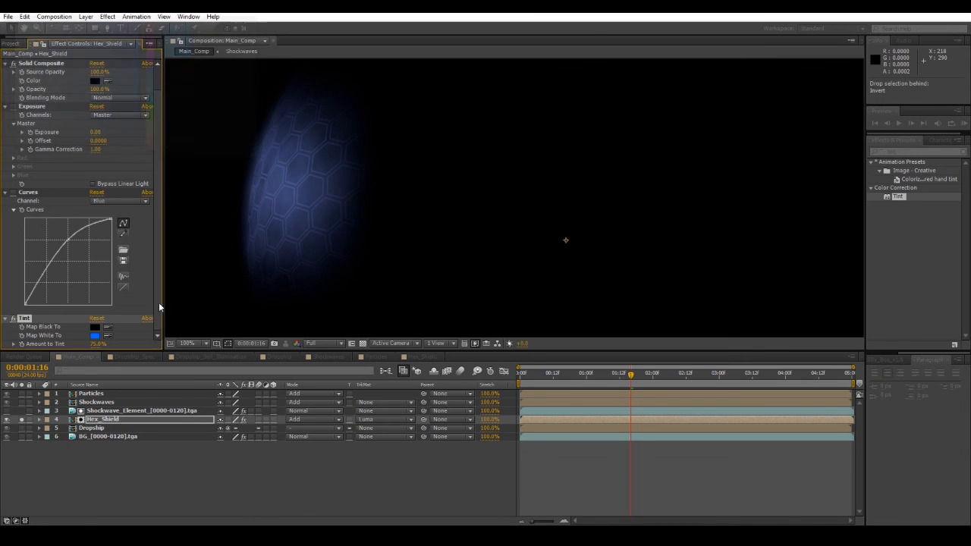
Try a Tint amount of 50% on Hex_Shield and delete the Tint effect.
{"action": "left_click", "coordinate": [97, 343]}
{"action": "type", "text": "50"}
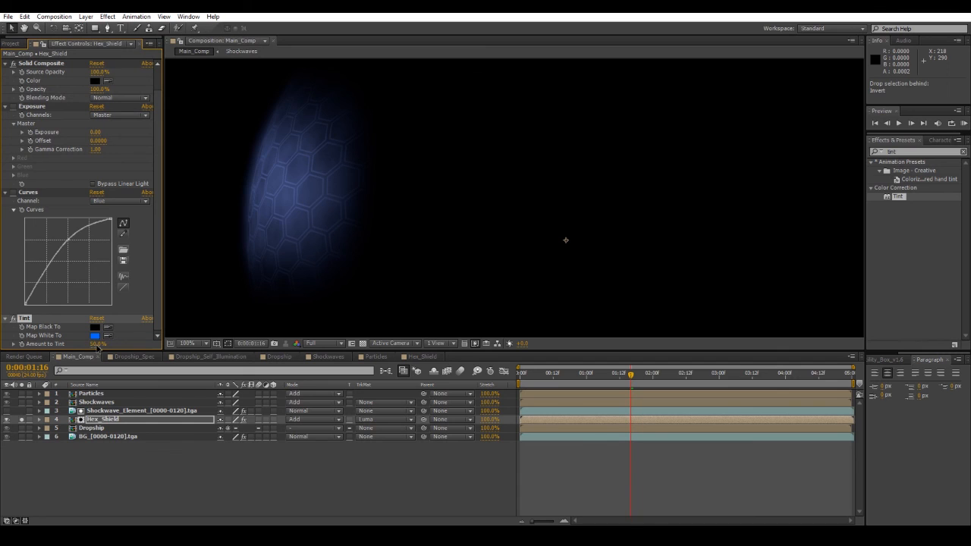
{"action": "key", "text": "Return"}
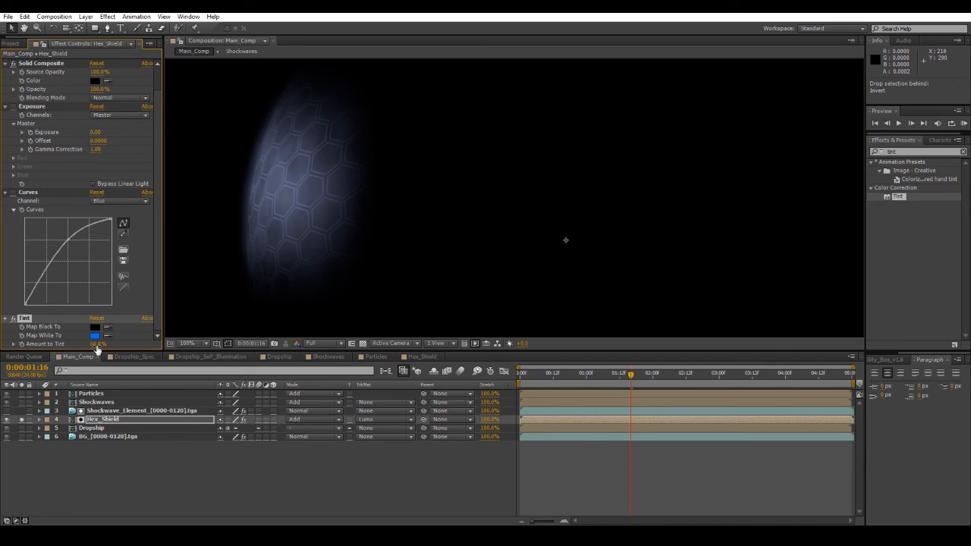
{"action": "key", "text": "Delete"}
Turn Hex_Shield's Curves effect back on and pull down the Green channel's midtones.
{"action": "left_click", "coordinate": [12, 218]}
{"action": "left_click", "coordinate": [123, 226]}
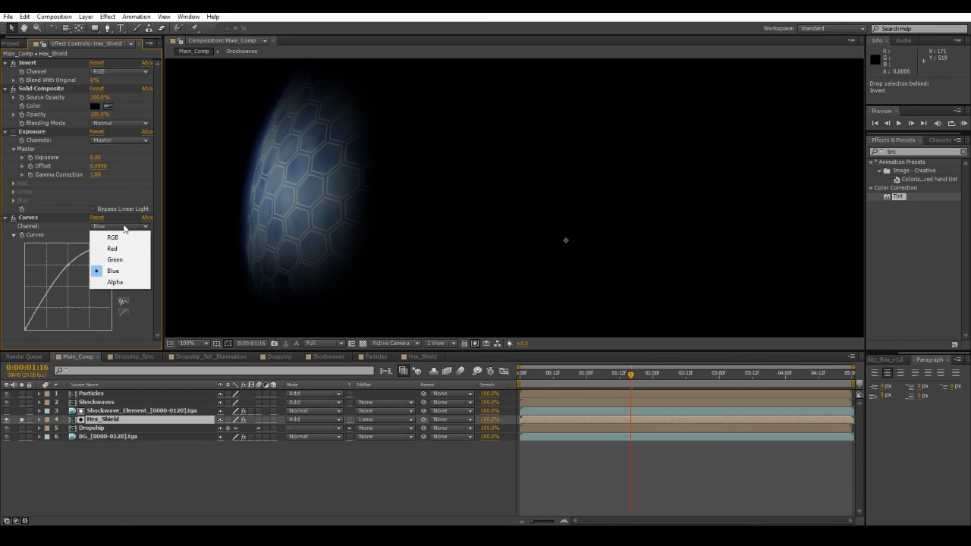
{"action": "left_click", "coordinate": [115, 259]}
{"action": "left_click", "coordinate": [124, 312]}
{"action": "left_click_drag", "start_coordinate": [60, 295], "coordinate": [65, 310]}
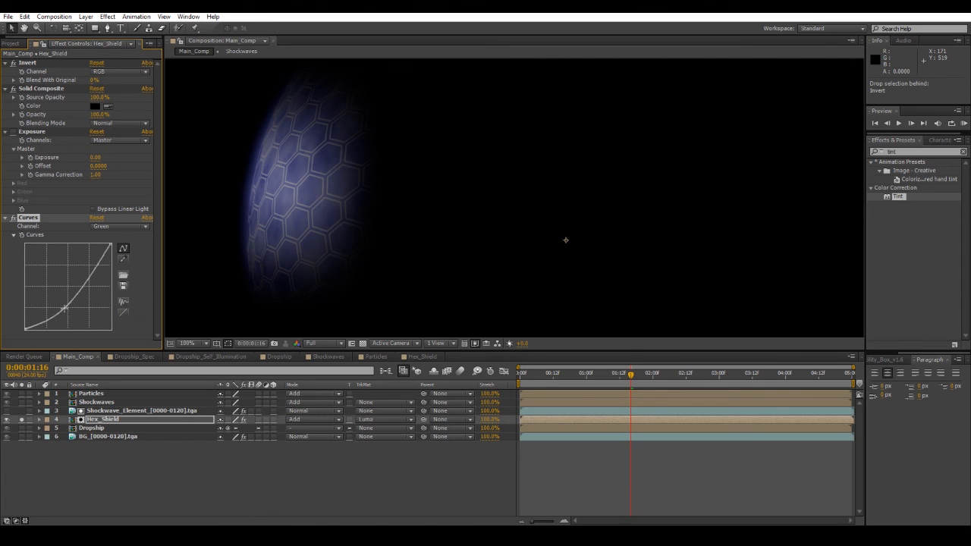
Shape the RGB channel of Hex_Shield's Curves into an S-curve, raising the highlights and lowering the shadows.
{"action": "left_click", "coordinate": [121, 226]}
{"action": "left_click", "coordinate": [114, 272]}
{"action": "mouse_move", "coordinate": [74, 271]}
{"action": "left_mouse_down"}
{"action": "mouse_move", "coordinate": [67, 261]}
{"action": "mouse_move", "coordinate": [70, 273]}
{"action": "mouse_move", "coordinate": [89, 270]}
{"action": "mouse_move", "coordinate": [82, 261]}
{"action": "left_mouse_up"}
{"action": "left_click", "coordinate": [120, 226]}
{"action": "left_click", "coordinate": [113, 234]}
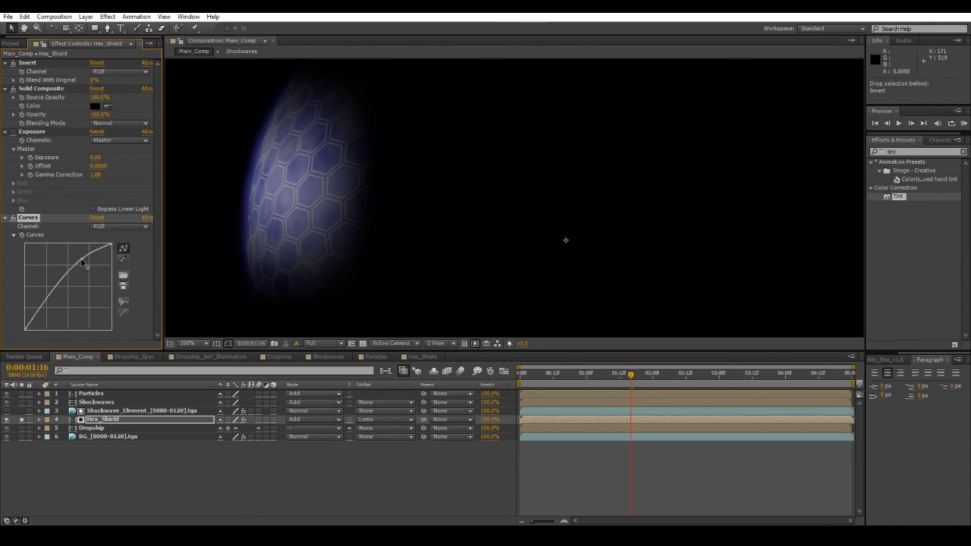
{"action": "left_click_drag", "start_coordinate": [49, 307], "coordinate": [52, 305]}
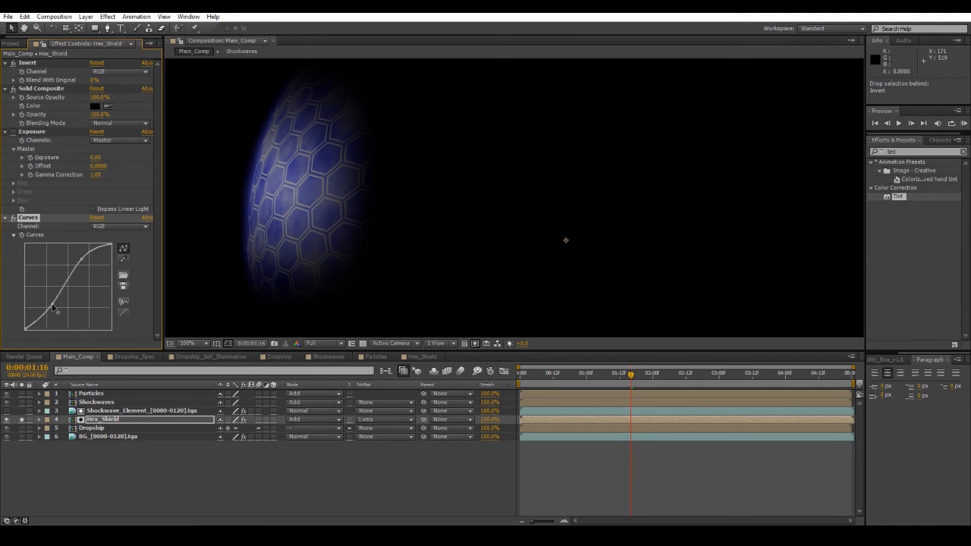
Unsolo Hex_Shield, check it against the full composite and start a RAM preview of Main_Comp.
{"action": "left_click", "coordinate": [21, 419]}
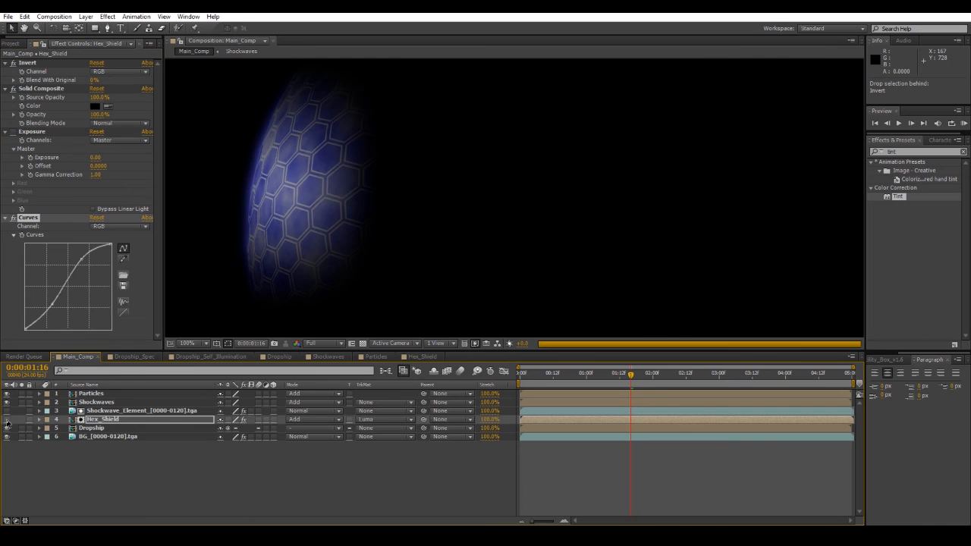
{"action": "left_click", "coordinate": [7, 419]}
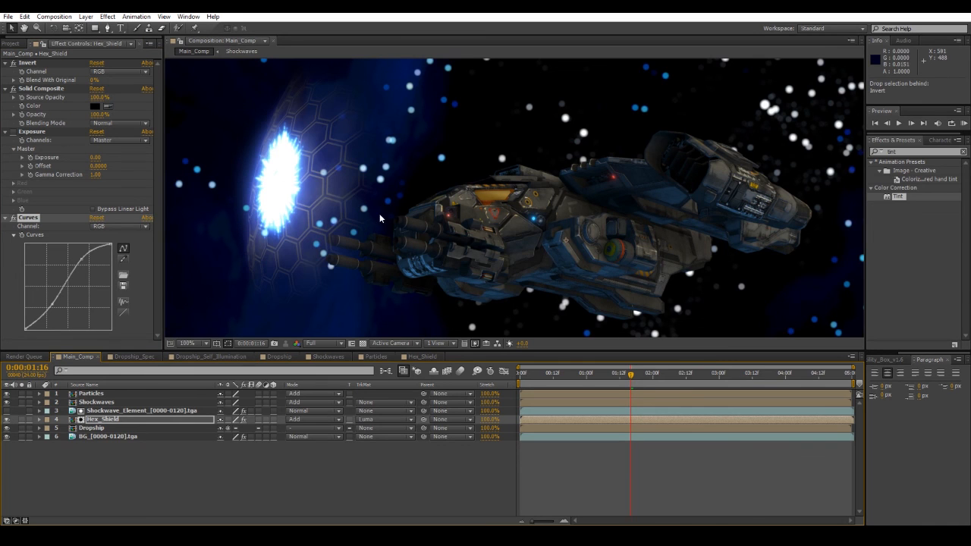
{"action": "left_click", "coordinate": [443, 490]}
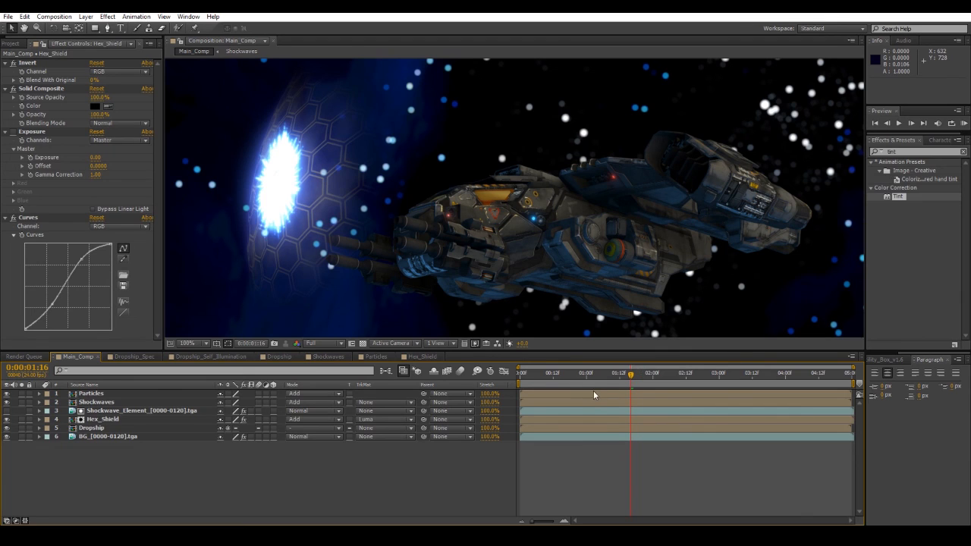
{"action": "key", "text": "KP_0"}
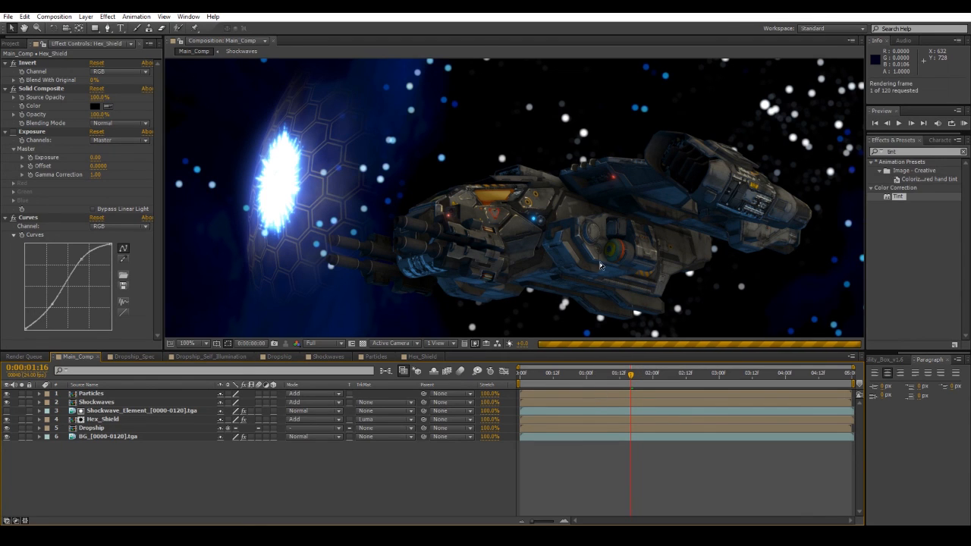